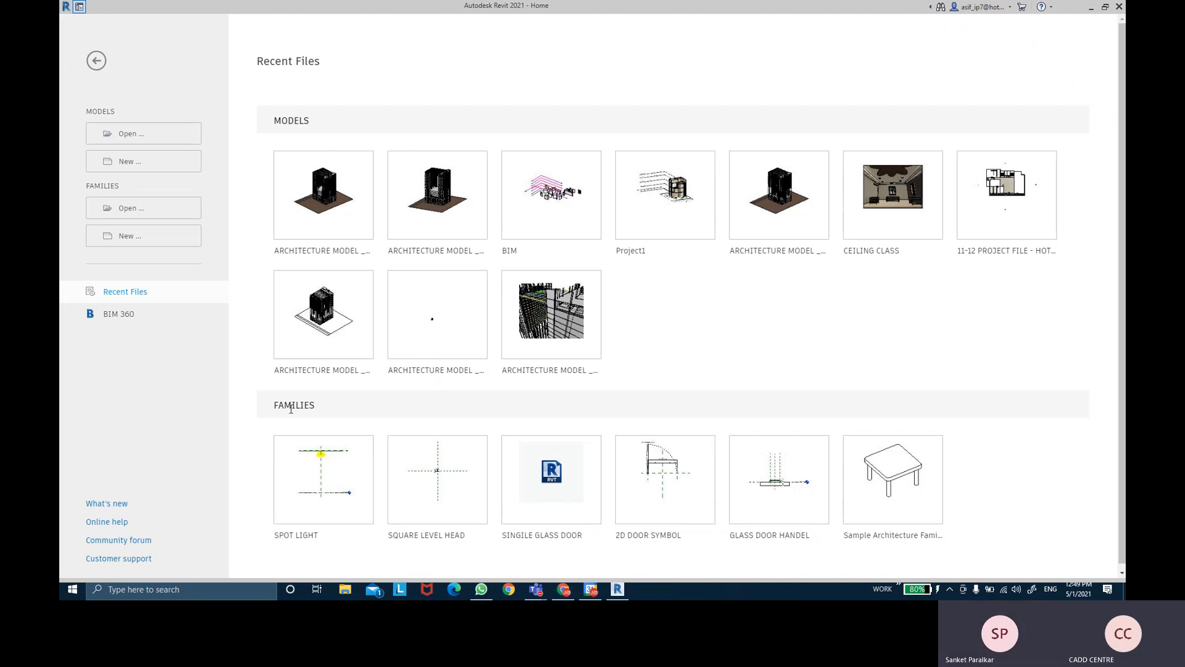
- Open 11-12.rvt from the Desktop's REVIT-THE BIM SOLUTION CLASS folder
{"action": "left_click", "coordinate": [291, 408]}
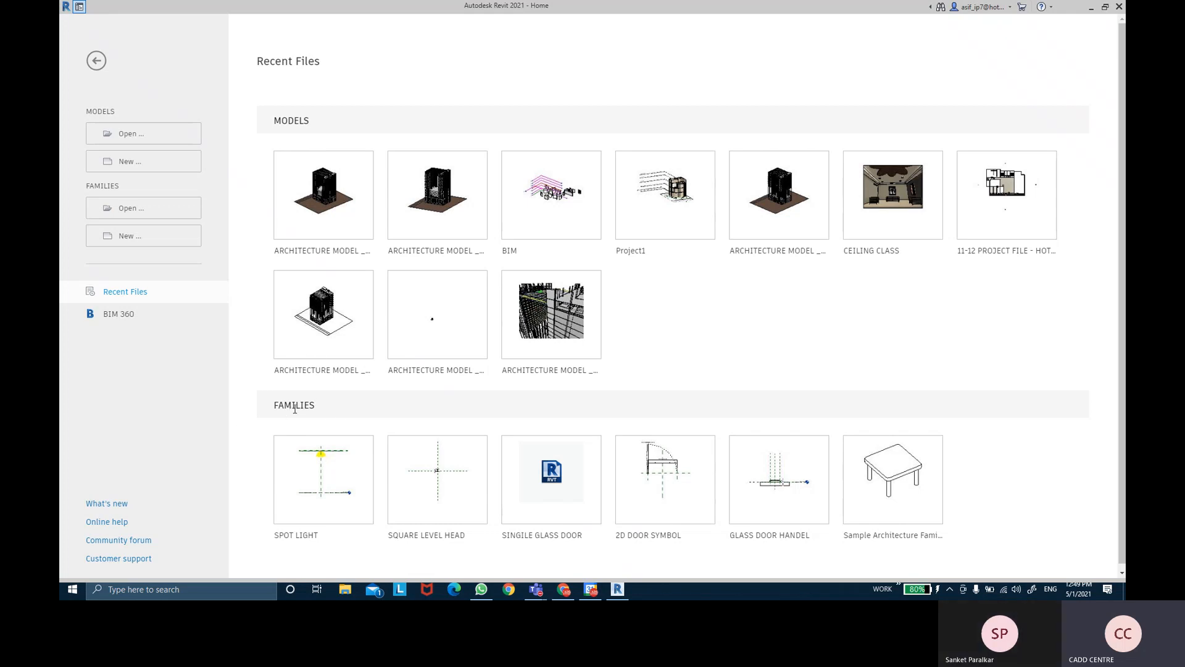
{"action": "left_click", "coordinate": [292, 119]}
{"action": "left_click_drag", "start_coordinate": [87, 113], "coordinate": [128, 116]}
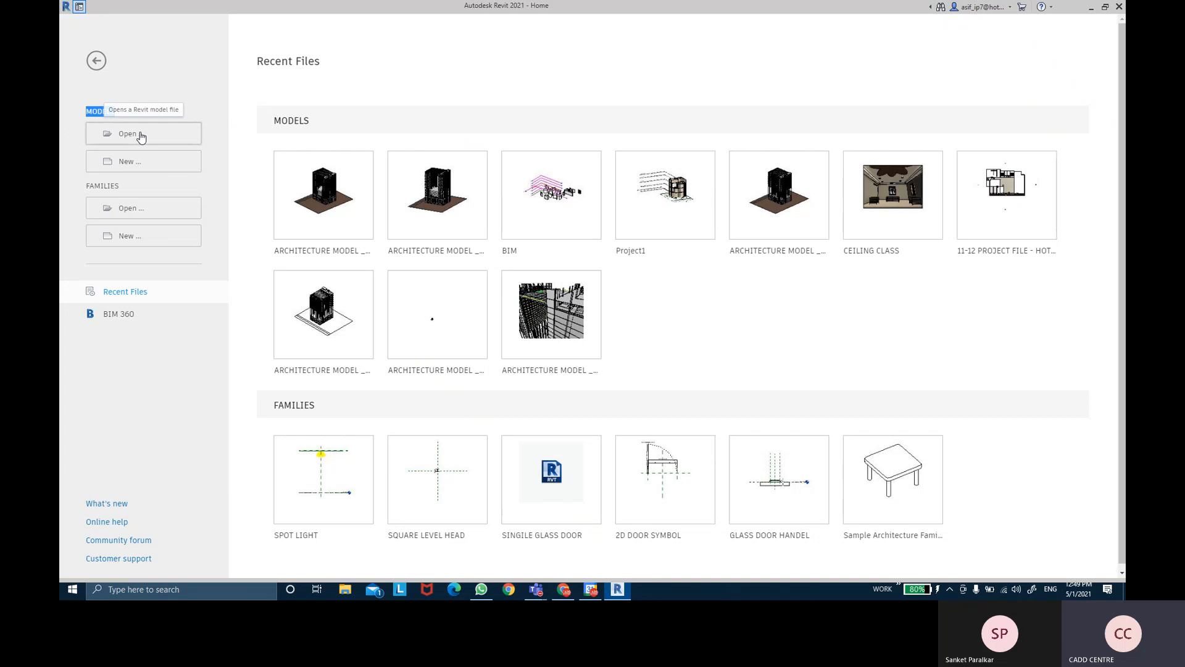
{"action": "left_click", "coordinate": [135, 164]}
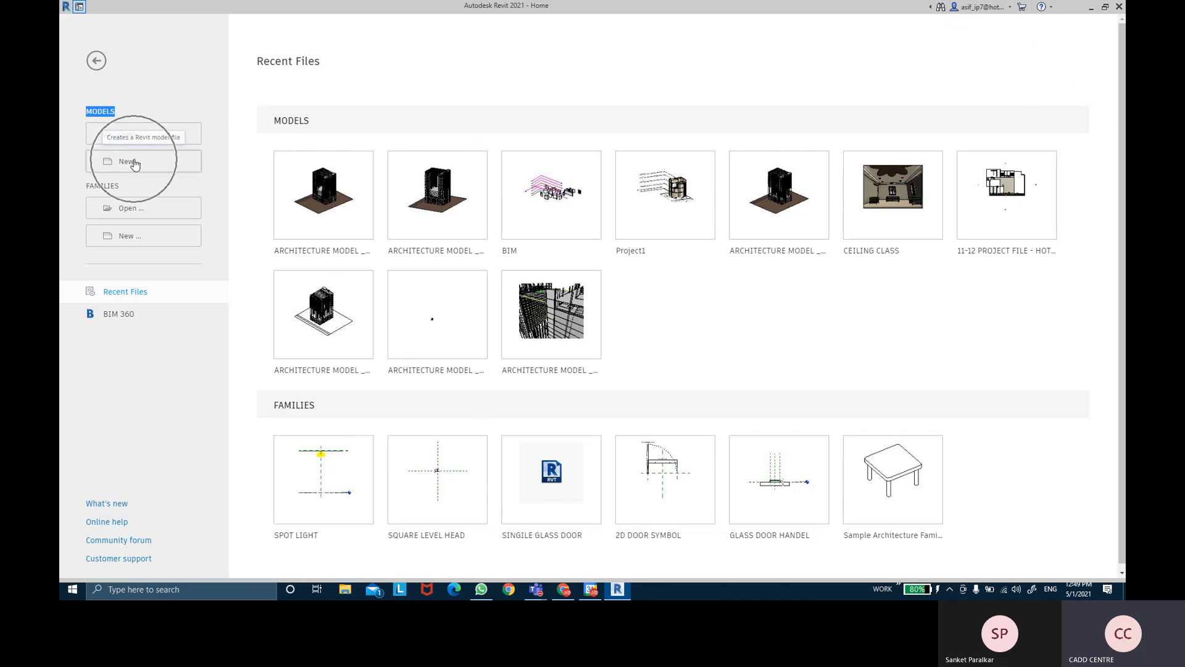
{"action": "left_click", "coordinate": [173, 148]}
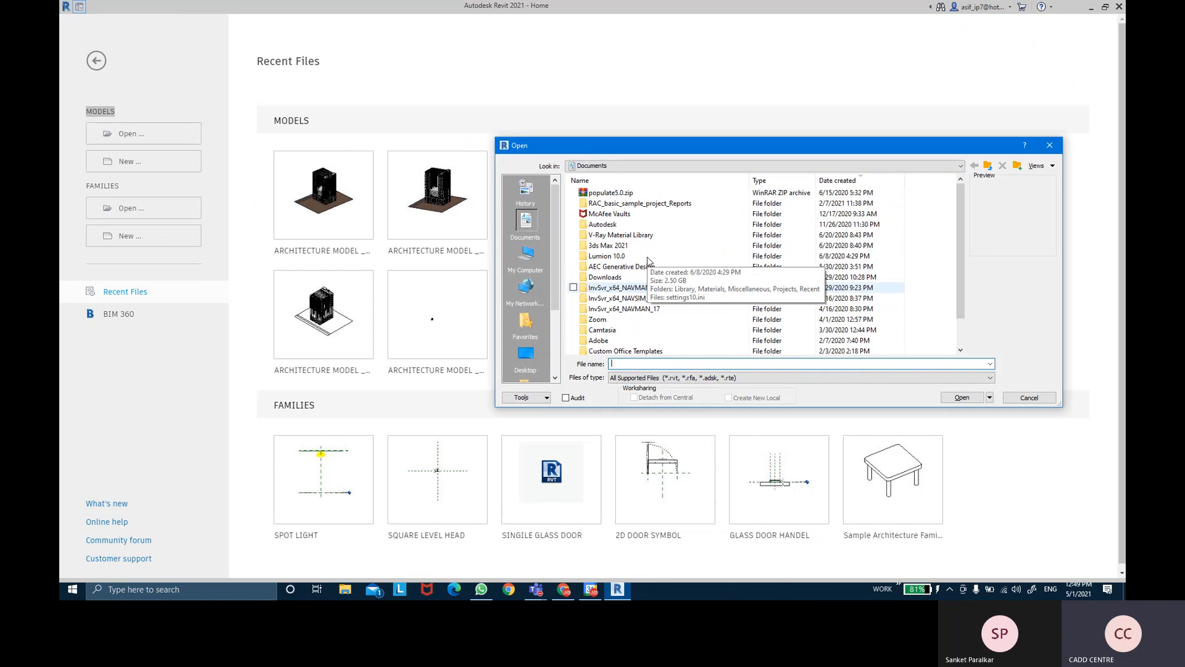
{"action": "left_click", "coordinate": [525, 356]}
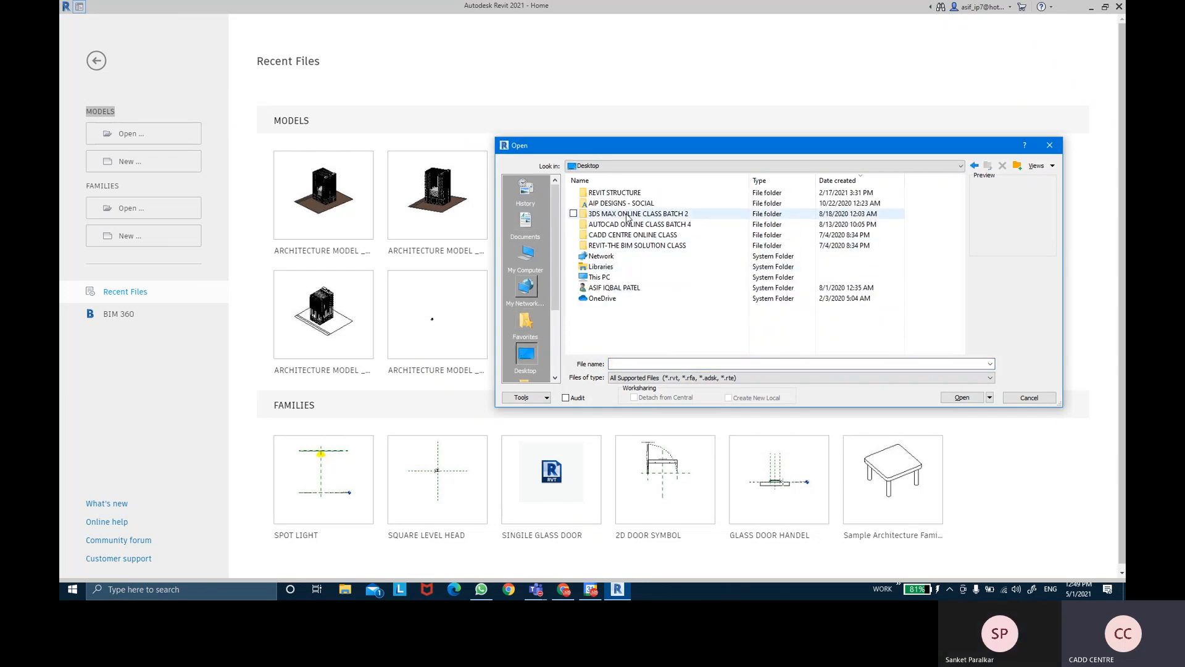
{"action": "double_click", "coordinate": [653, 245]}
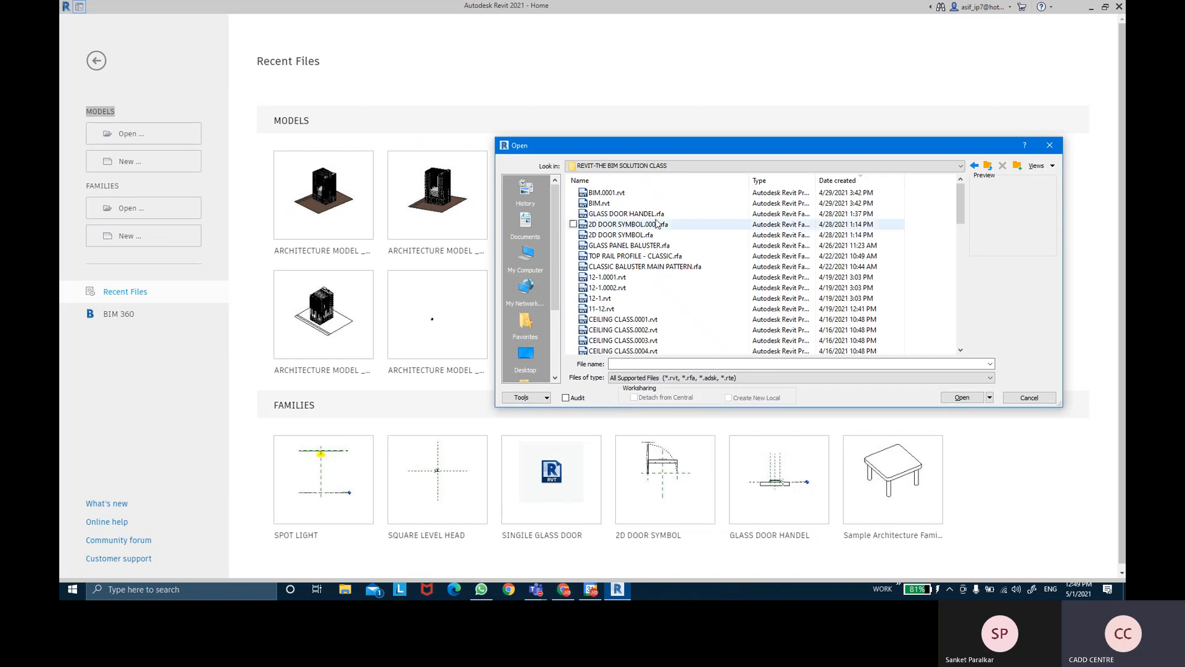
{"action": "left_click", "coordinate": [644, 308]}
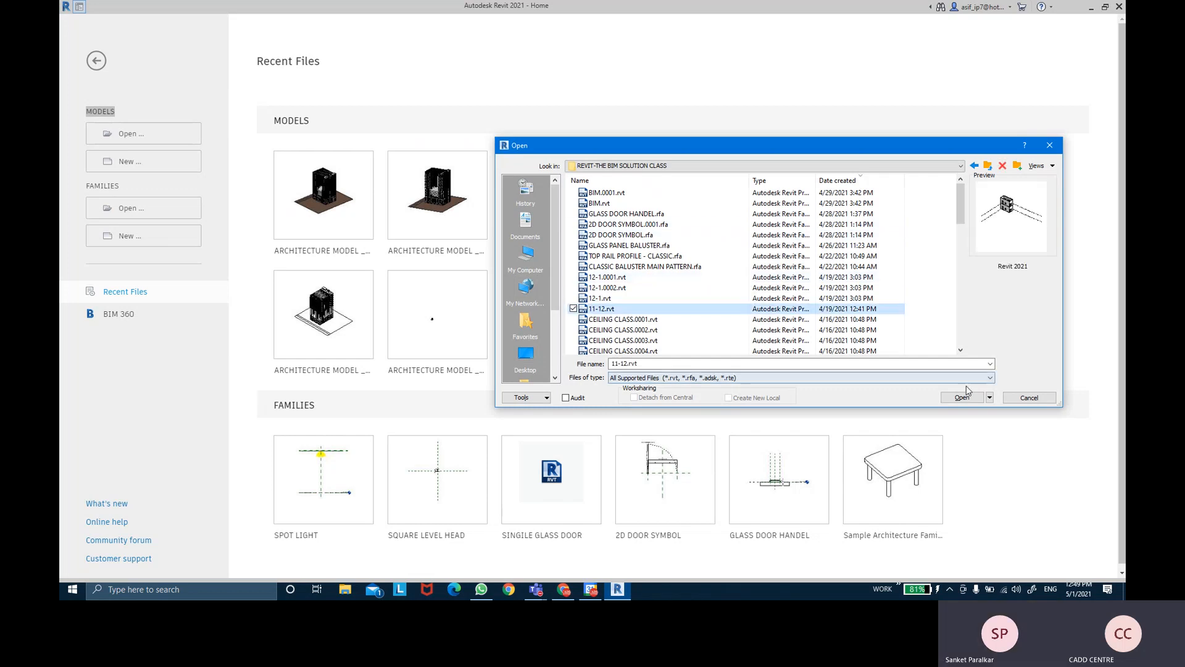
{"action": "left_click", "coordinate": [962, 397]}
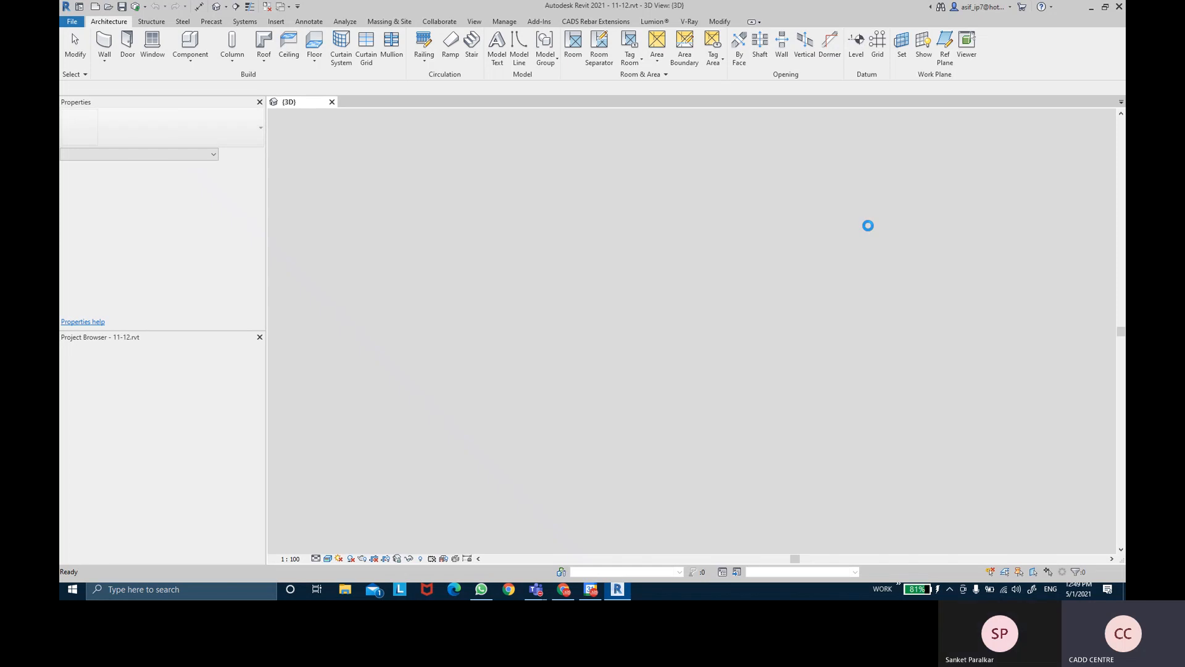
- Zoom and orbit around the two-storey 11-12 building, then close its {3D} view
{"action": "scroll", "coordinate": [868, 225], "scroll_direction": "up", "scroll_amount": 4}
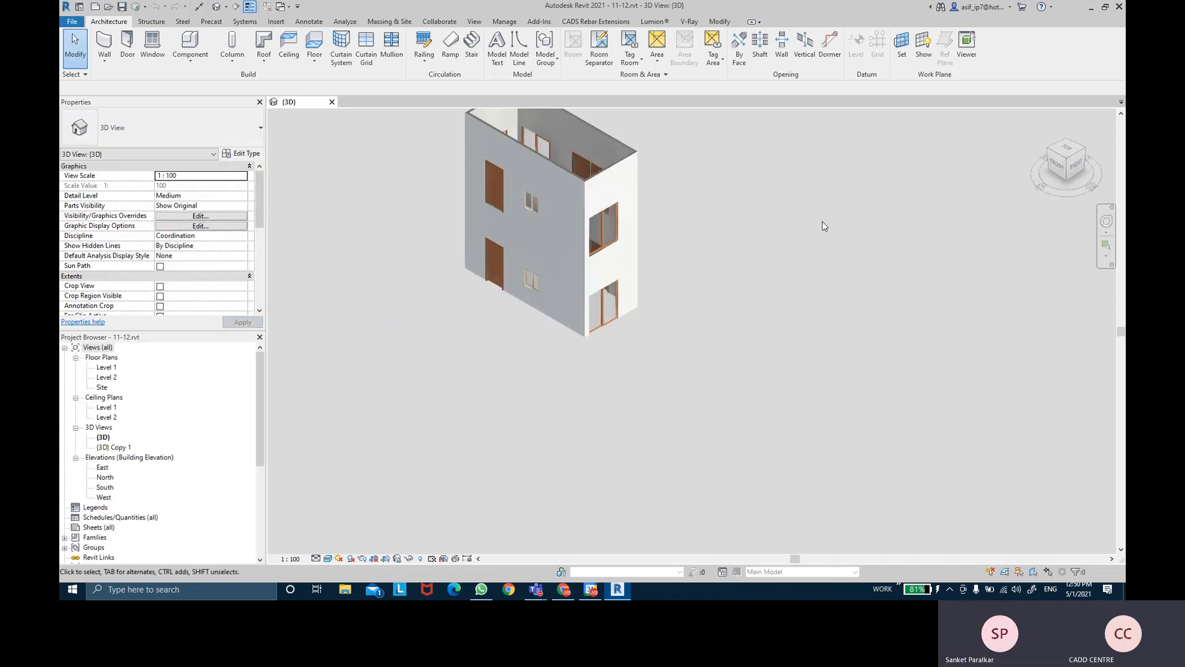
{"action": "middle_click_drag", "start_coordinate": [709, 199], "coordinate": [752, 335]}
{"action": "scroll", "coordinate": [672, 337], "scroll_direction": "up", "scroll_amount": 3}
{"action": "middle_click_drag", "start_coordinate": [672, 337], "coordinate": [841, 371], "text": "shift"}
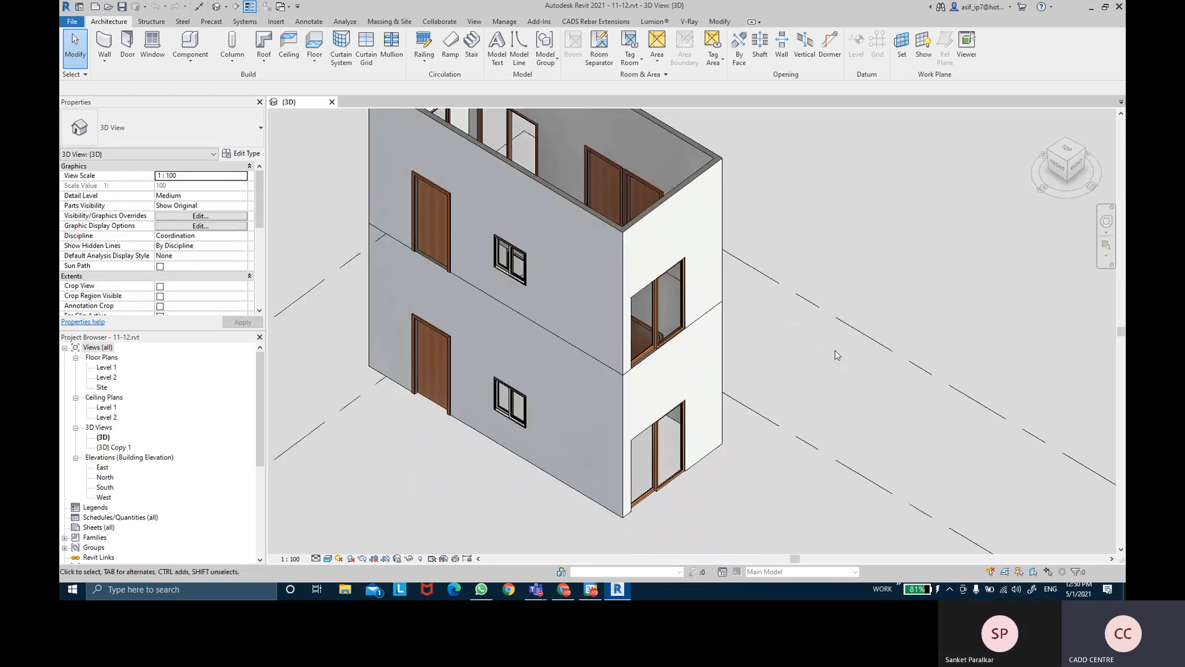
{"action": "left_click", "coordinate": [332, 102]}
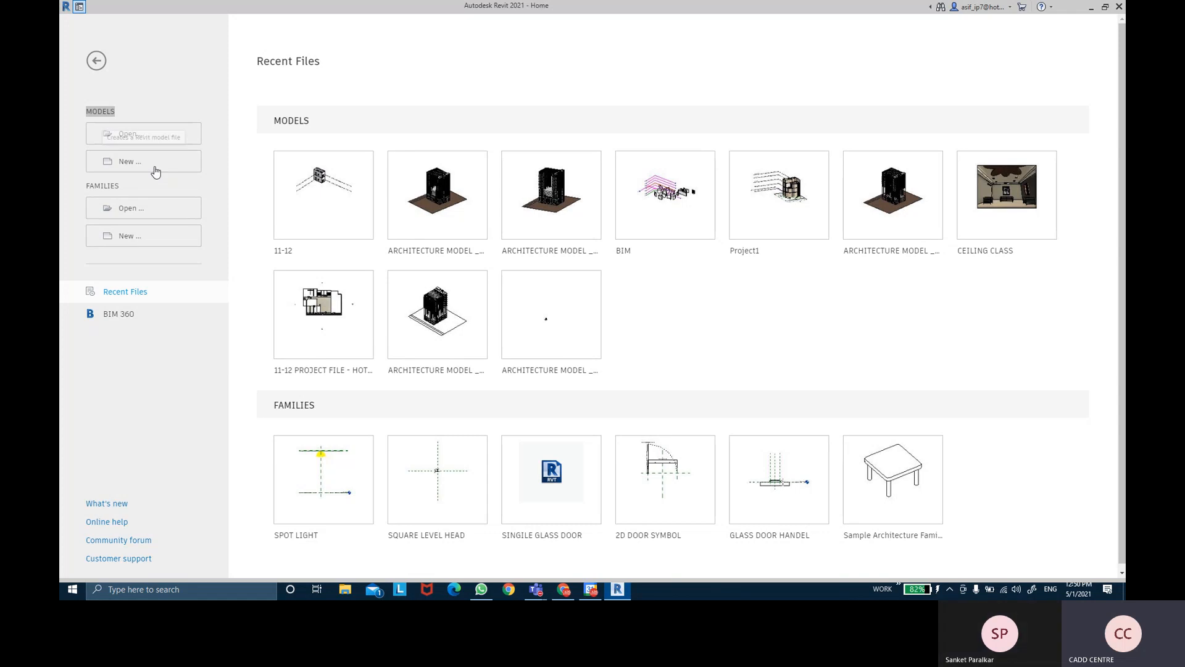
- Open the New Project dialog with Imperial-Construction Template and Project, and reposition it
{"action": "left_click", "coordinate": [155, 168]}
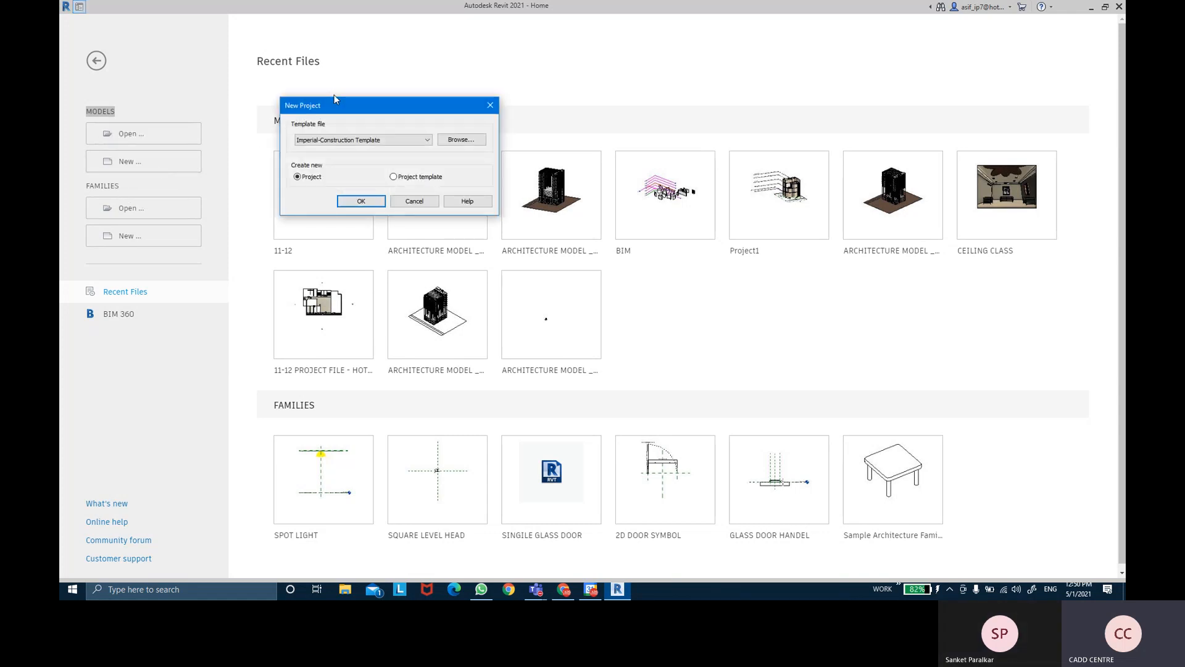
{"action": "left_click_drag", "start_coordinate": [334, 102], "coordinate": [404, 44]}
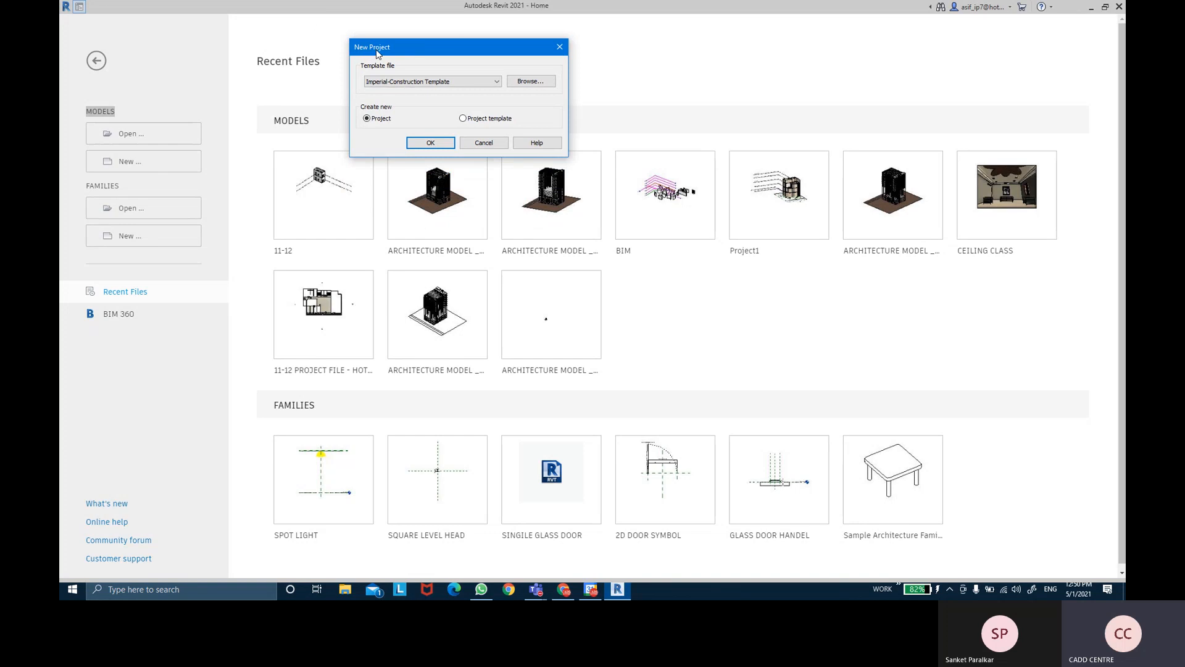
{"action": "left_click", "coordinate": [378, 52]}
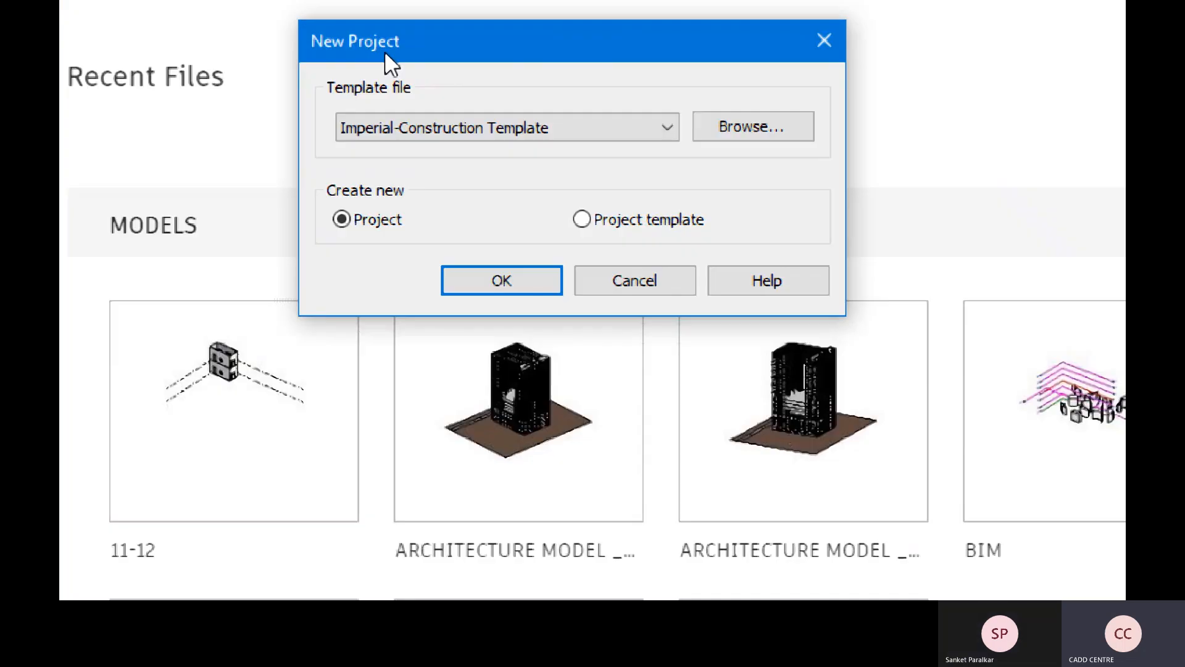
{"action": "left_click_drag", "start_coordinate": [383, 52], "coordinate": [296, 141]}
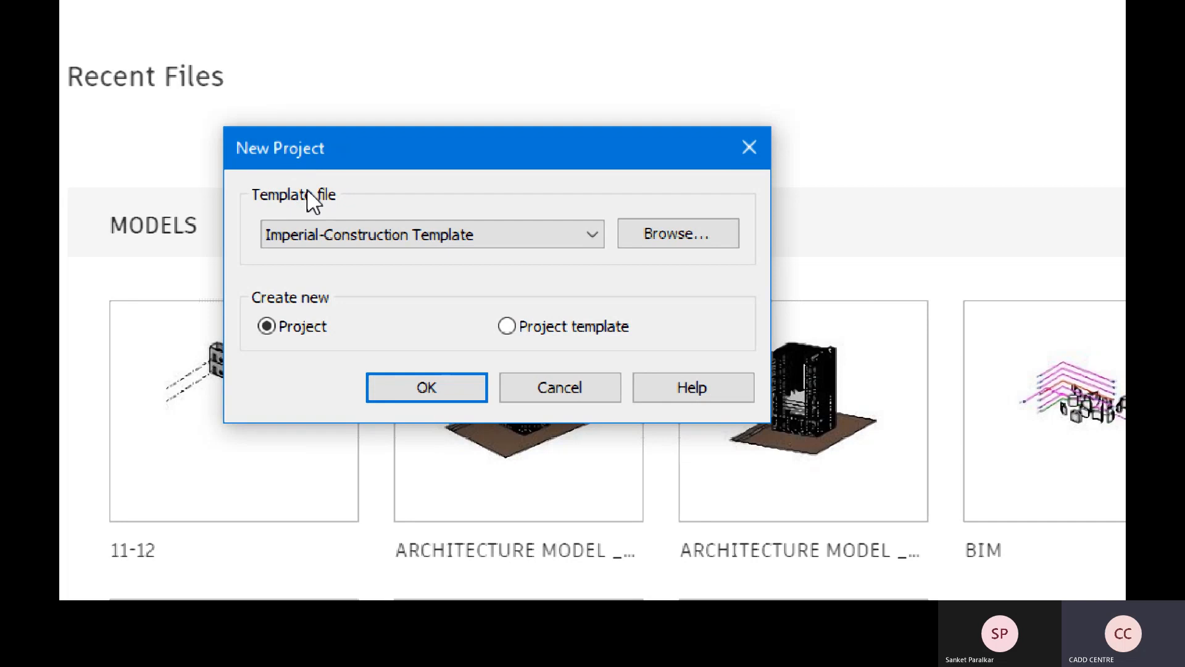
- Review the Template file dropdown list, then bring up the TEMPLATES slide in Google Slides
{"action": "key", "text": "ctrl"}
{"action": "key", "text": "ctrl"}
{"action": "key", "text": "ctrl"}
{"action": "key", "text": "ctrl"}
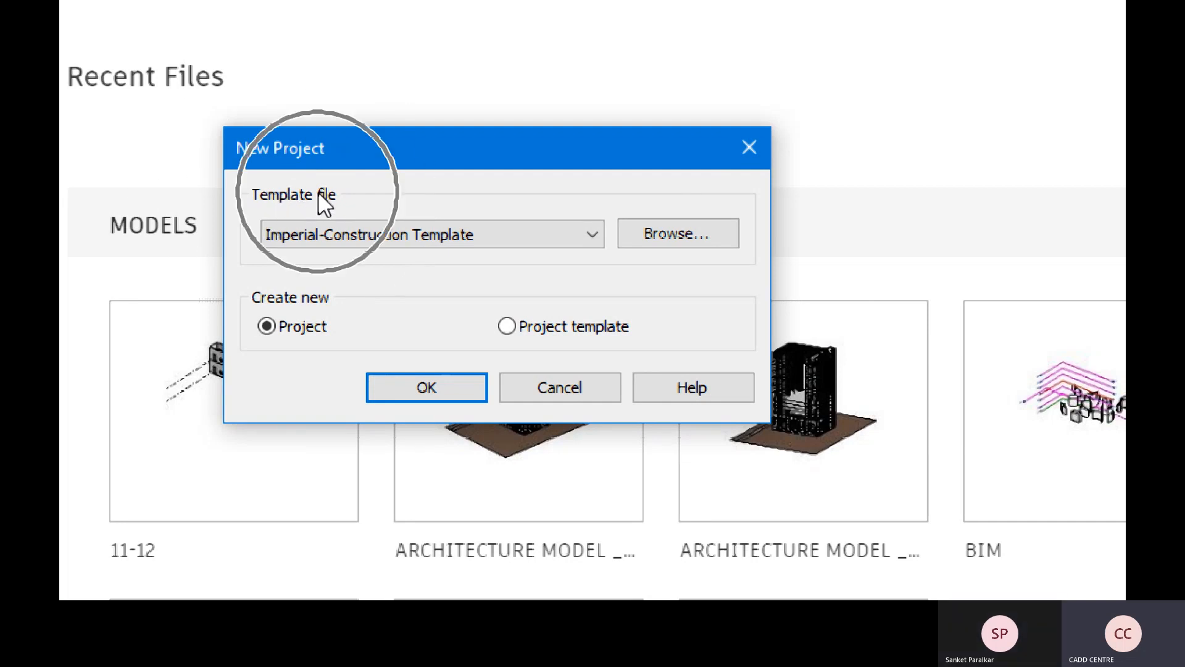
{"action": "left_click", "coordinate": [592, 233]}
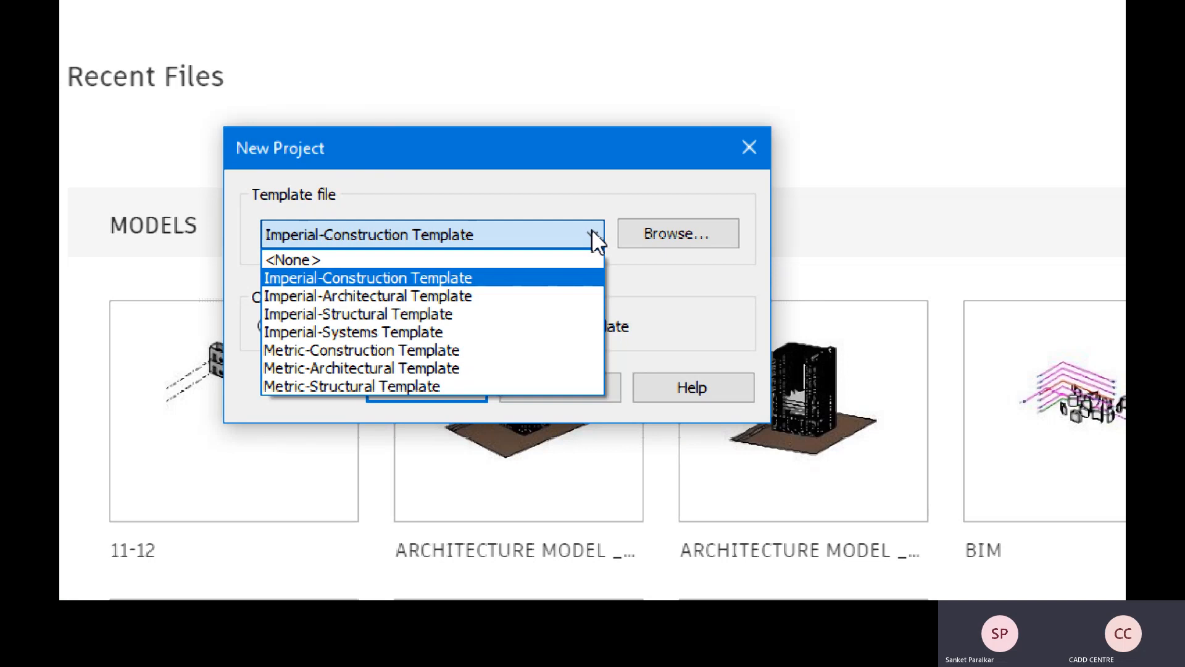
{"action": "key", "text": "super+minus"}
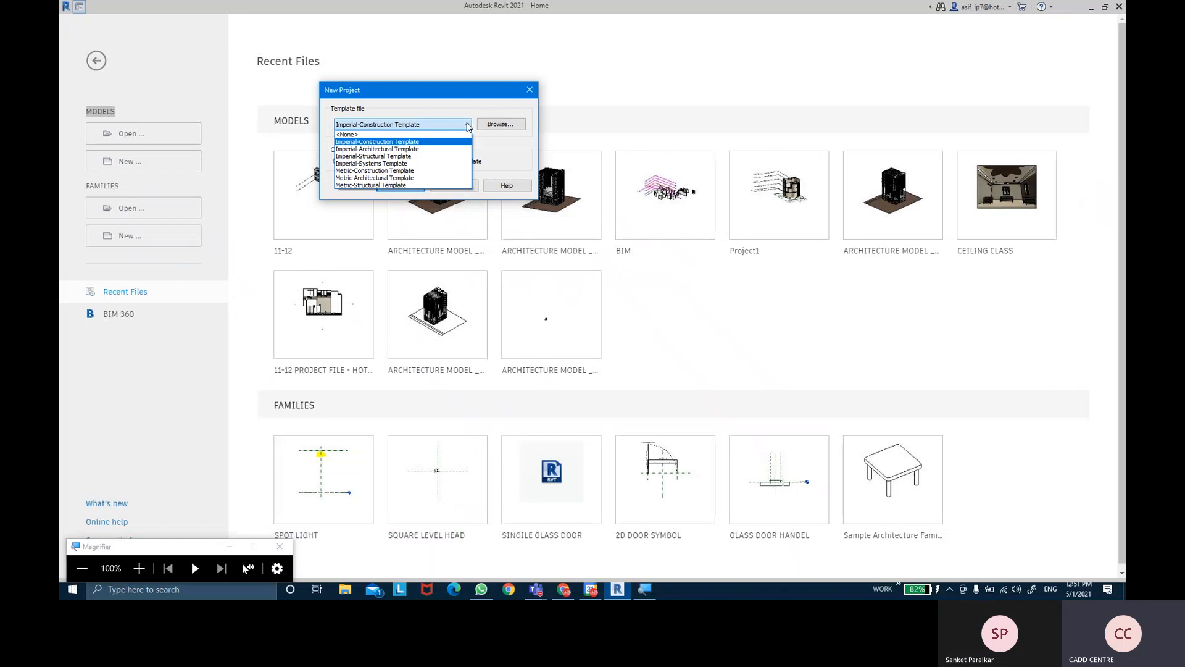
{"action": "left_click", "coordinate": [557, 594]}
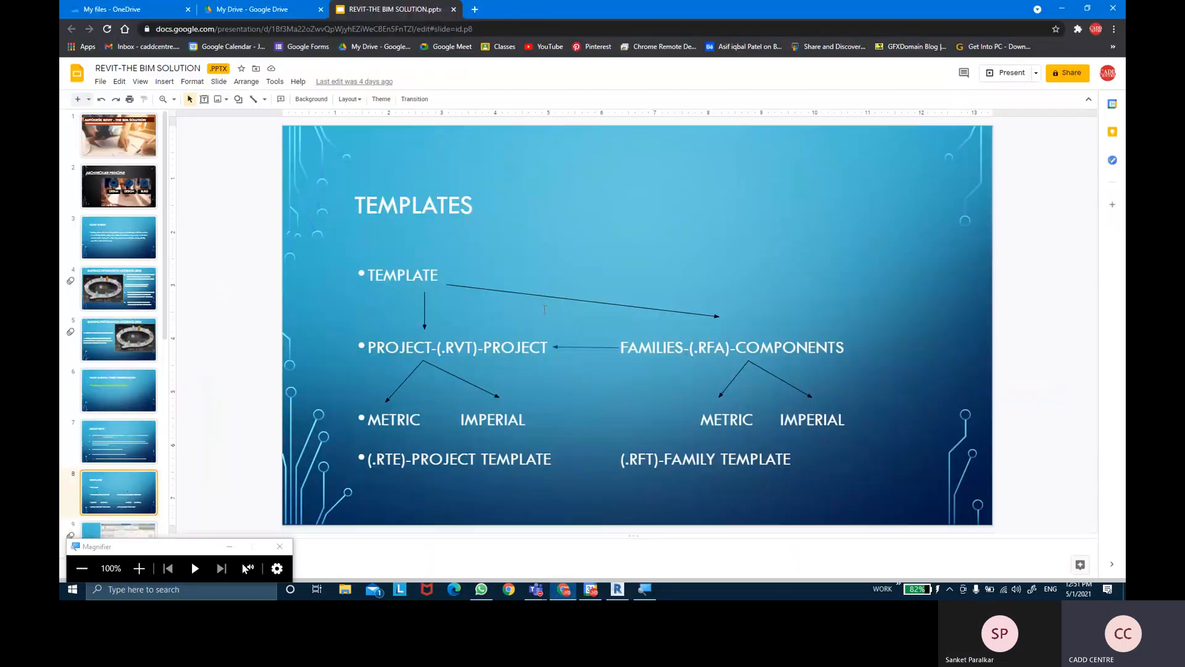
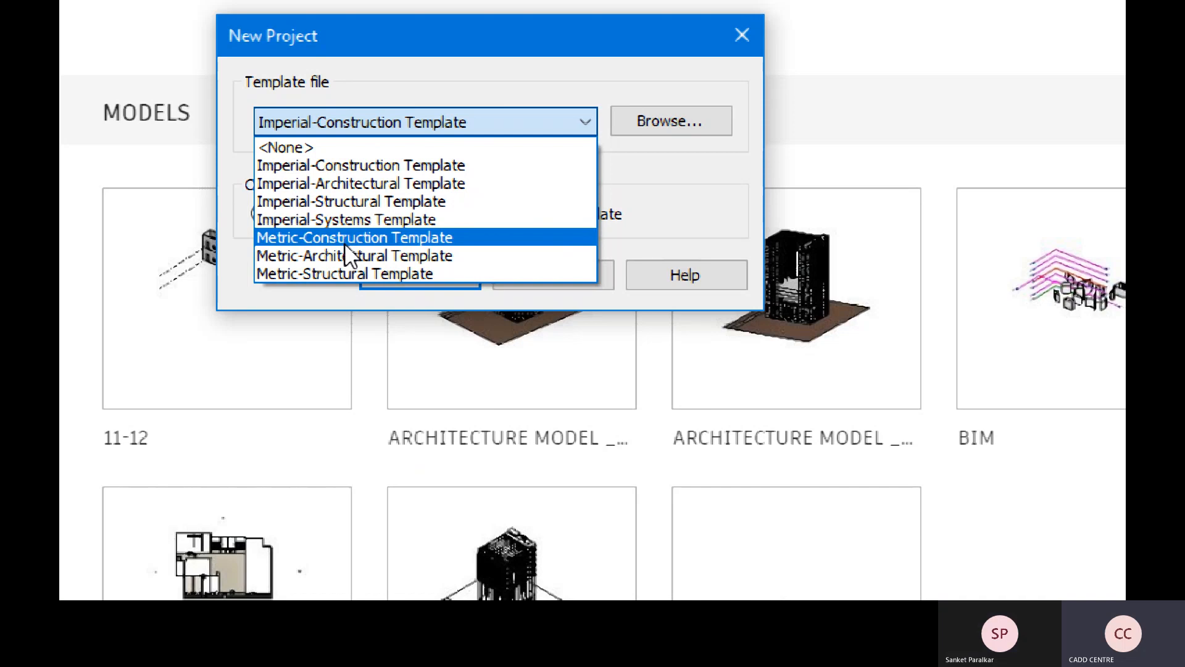
- Choose Metric-Construction Template as the project template, leaving Create new on Project
{"action": "left_click", "coordinate": [301, 163]}
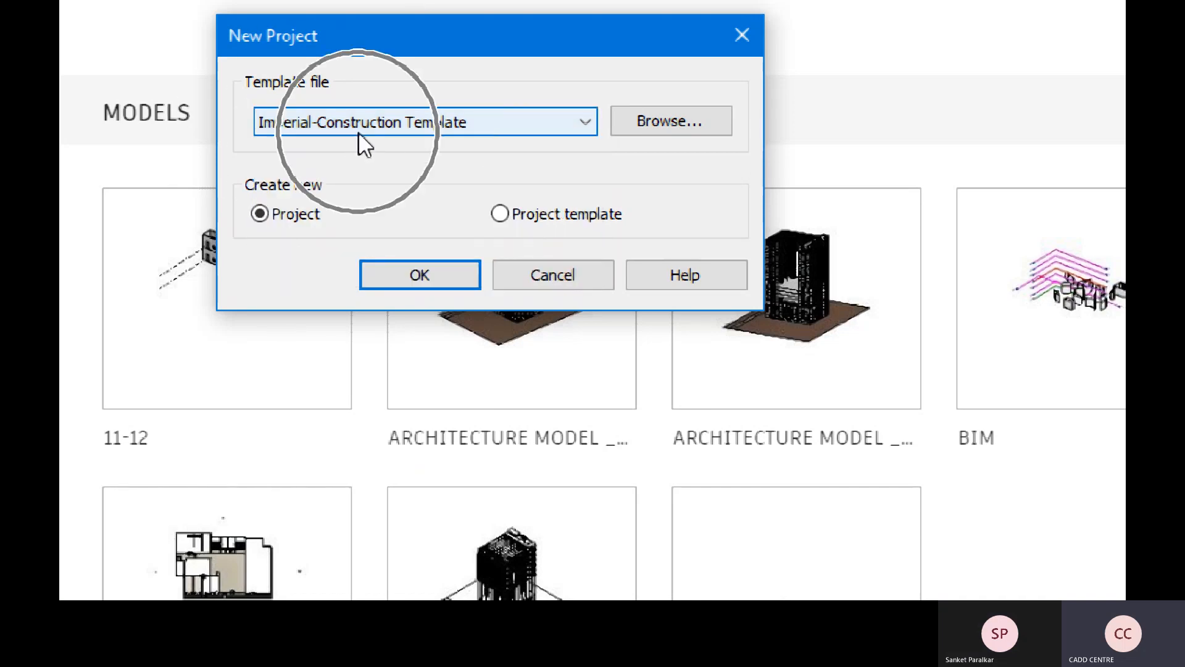
{"action": "left_click", "coordinate": [358, 131]}
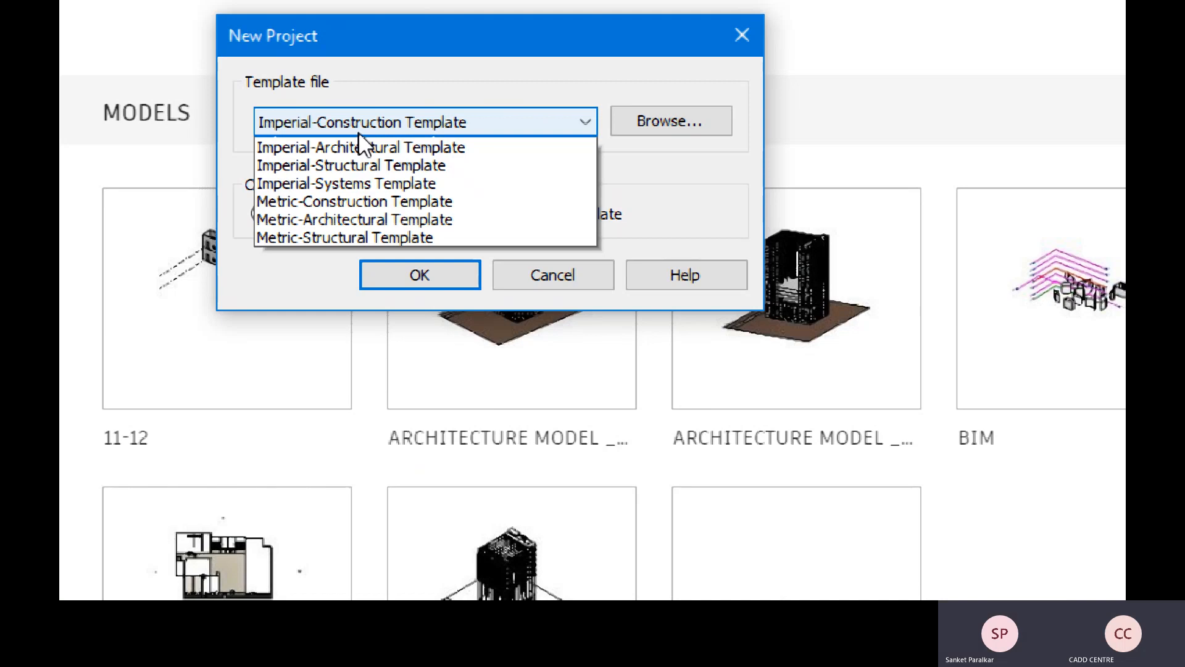
{"action": "left_click", "coordinate": [284, 240]}
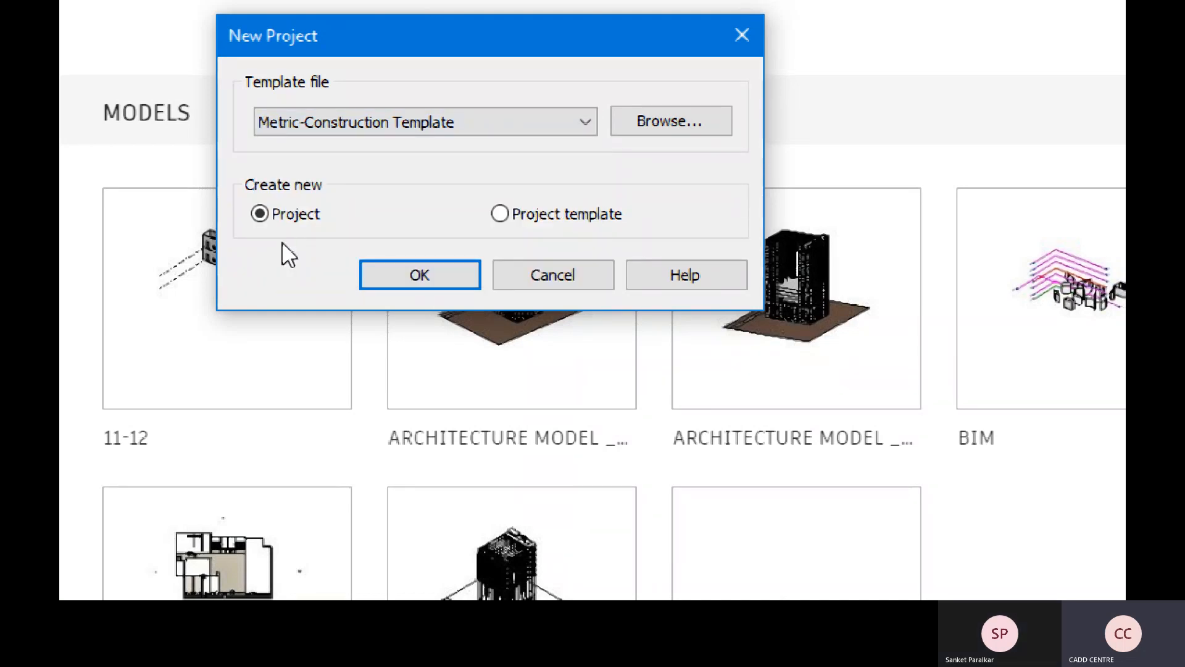
- Highlight METRIC on the Google Slides Templates slide, then reopen Revit's template list
{"action": "key", "text": "super+minus"}
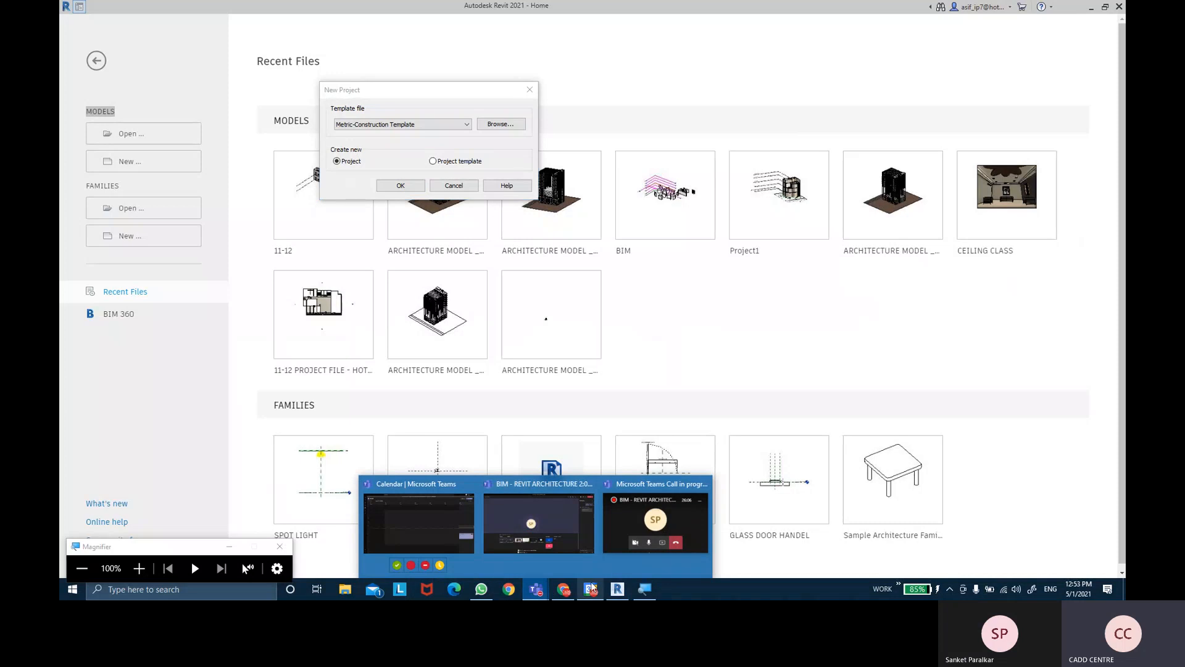
{"action": "left_click", "coordinate": [562, 544]}
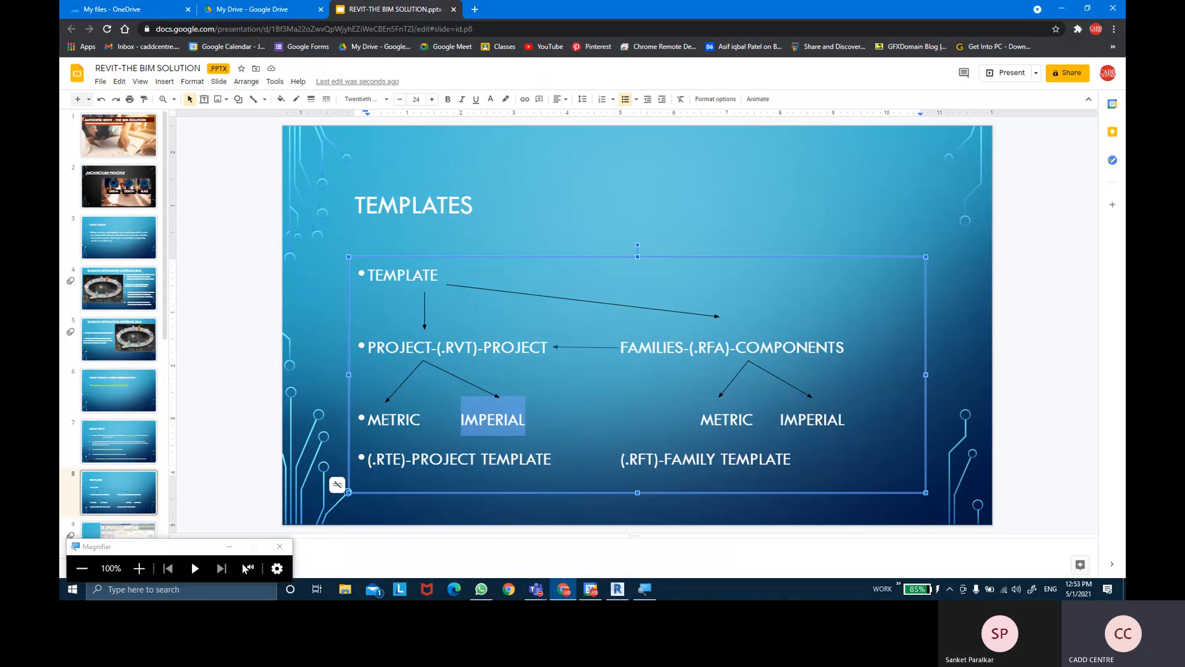
{"action": "left_click_drag", "start_coordinate": [371, 420], "coordinate": [528, 419]}
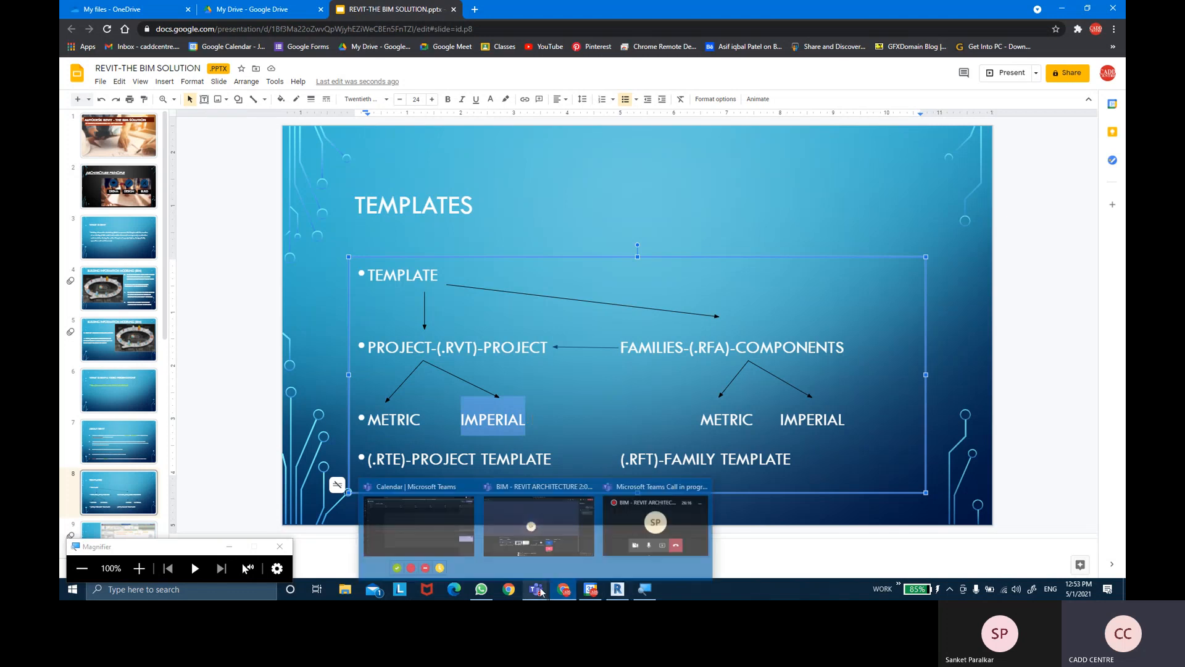
{"action": "left_click", "coordinate": [611, 590]}
{"action": "left_click", "coordinate": [428, 125]}
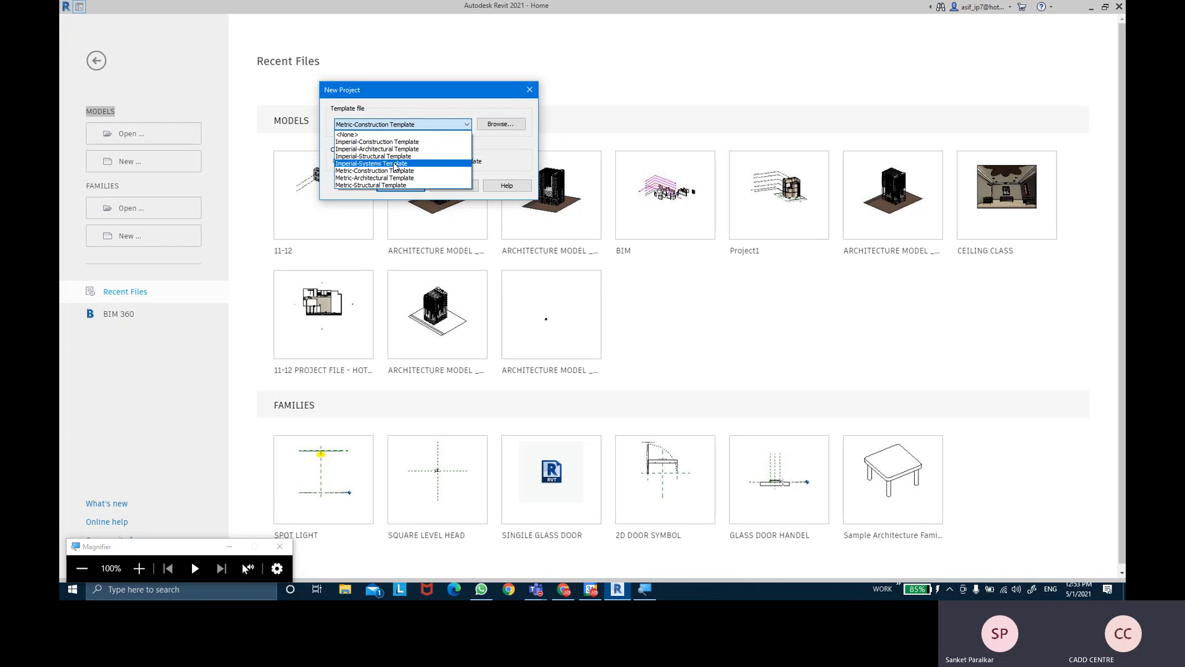
{"action": "key", "text": "super+plus"}
{"action": "key", "text": "super"}
{"action": "key", "text": "super"}
{"action": "left_click", "coordinate": [809, 320]}
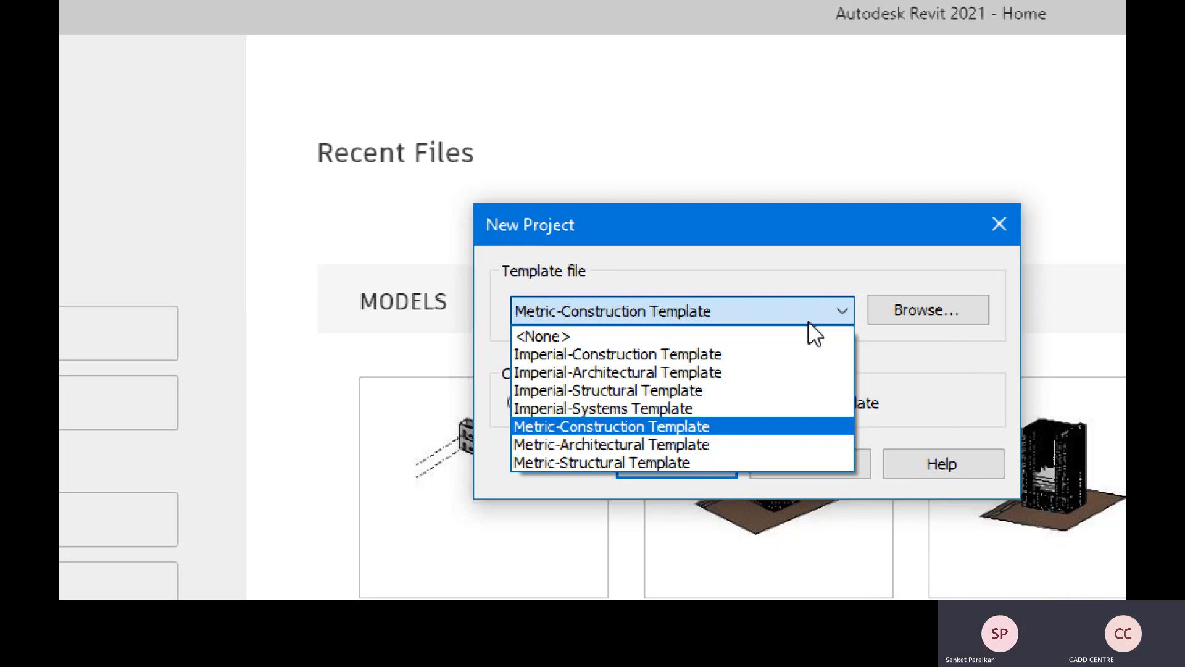
{"action": "key", "text": "ctrl"}
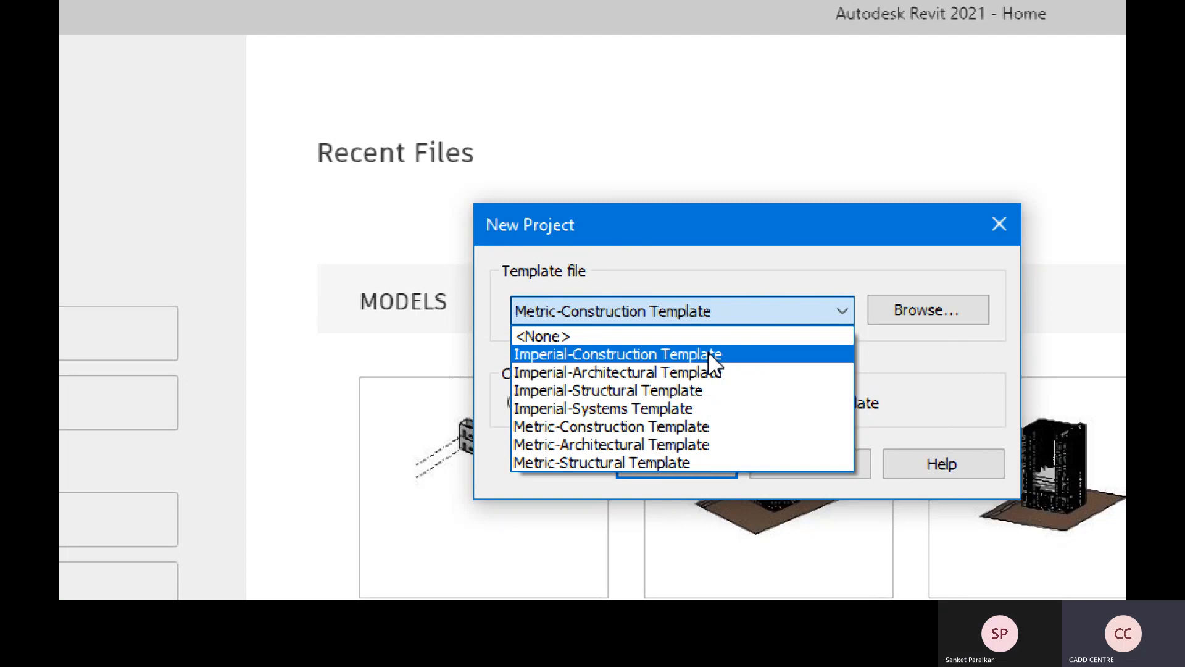
{"action": "key", "text": "super+minus"}
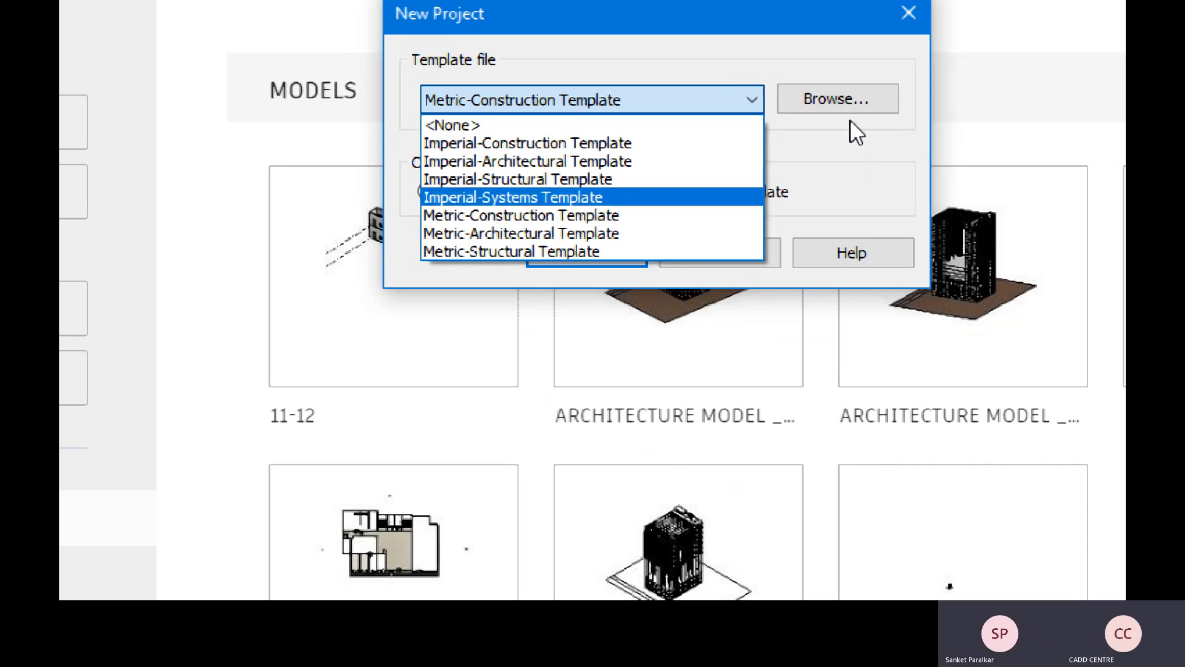
{"action": "key", "text": "ctrl"}
{"action": "key", "text": "ctrl"}
{"action": "key", "text": "ctrl"}
{"action": "left_click", "coordinate": [851, 98]}
- Browse for a template file and list the folders above the English templates folder
{"action": "left_click", "coordinate": [852, 100]}
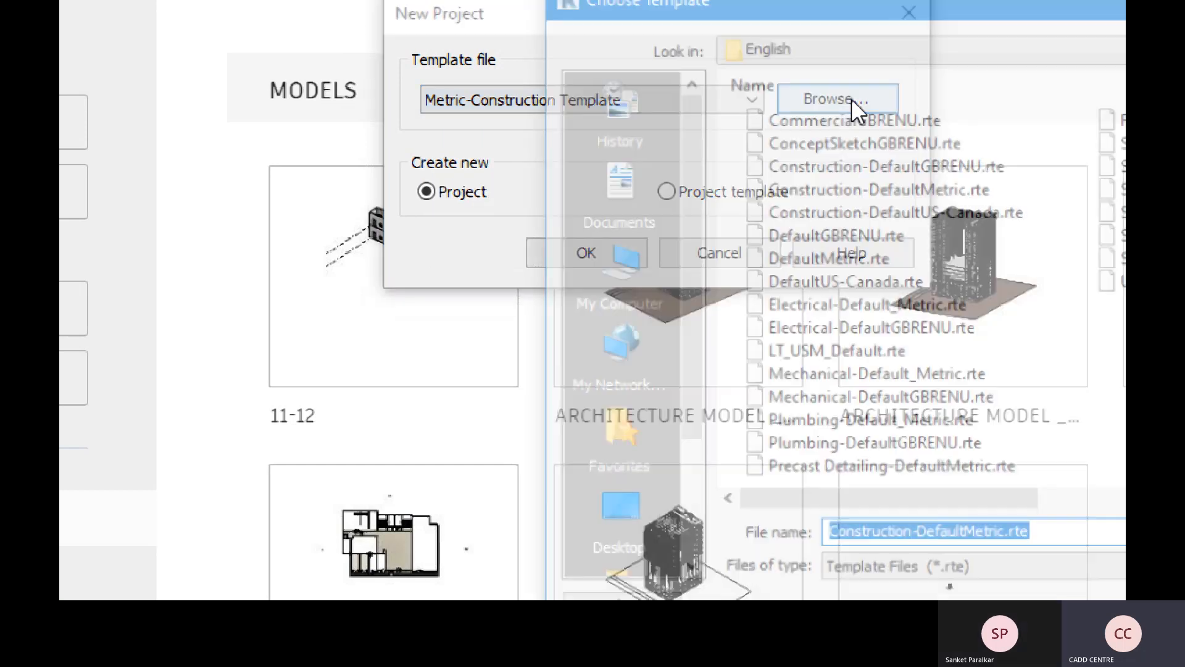
{"action": "left_click_drag", "start_coordinate": [870, 14], "coordinate": [667, 84]}
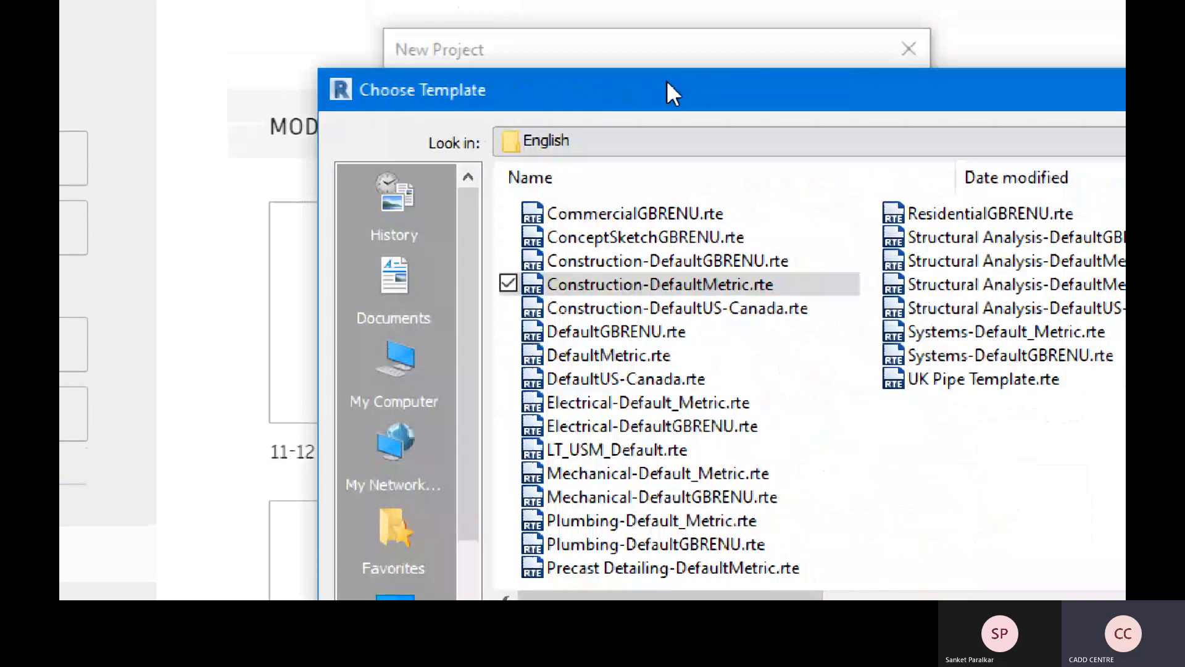
{"action": "left_click_drag", "start_coordinate": [380, 84], "coordinate": [291, 87]}
{"action": "key", "text": "ctrl"}
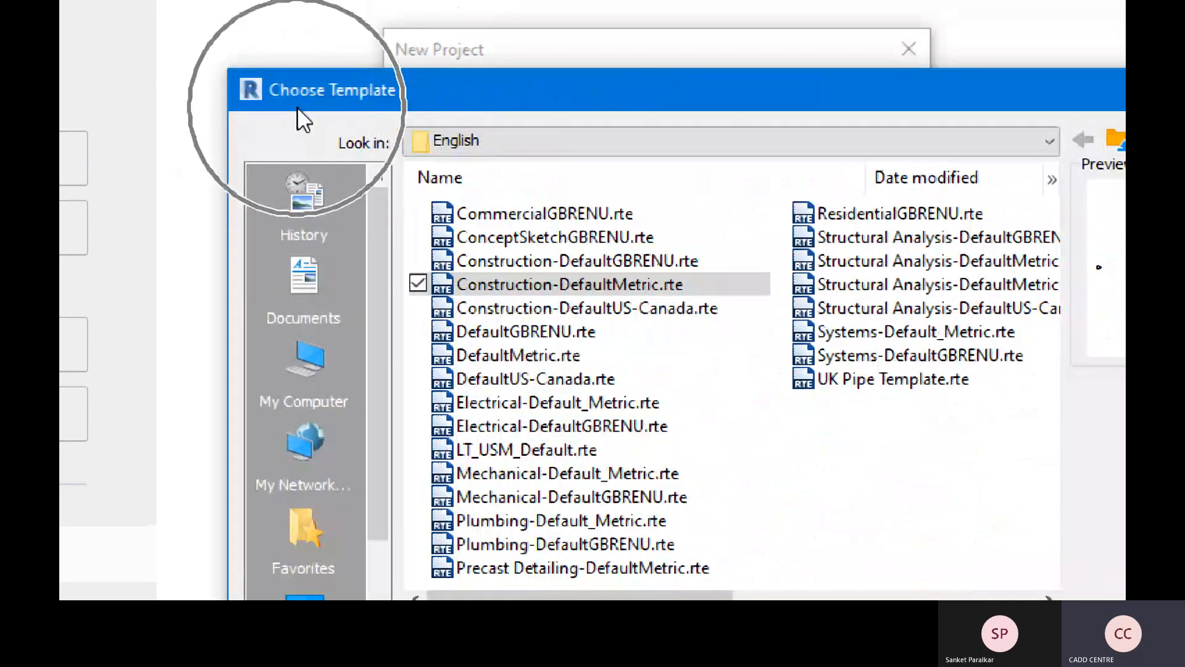
{"action": "key", "text": "ctrl"}
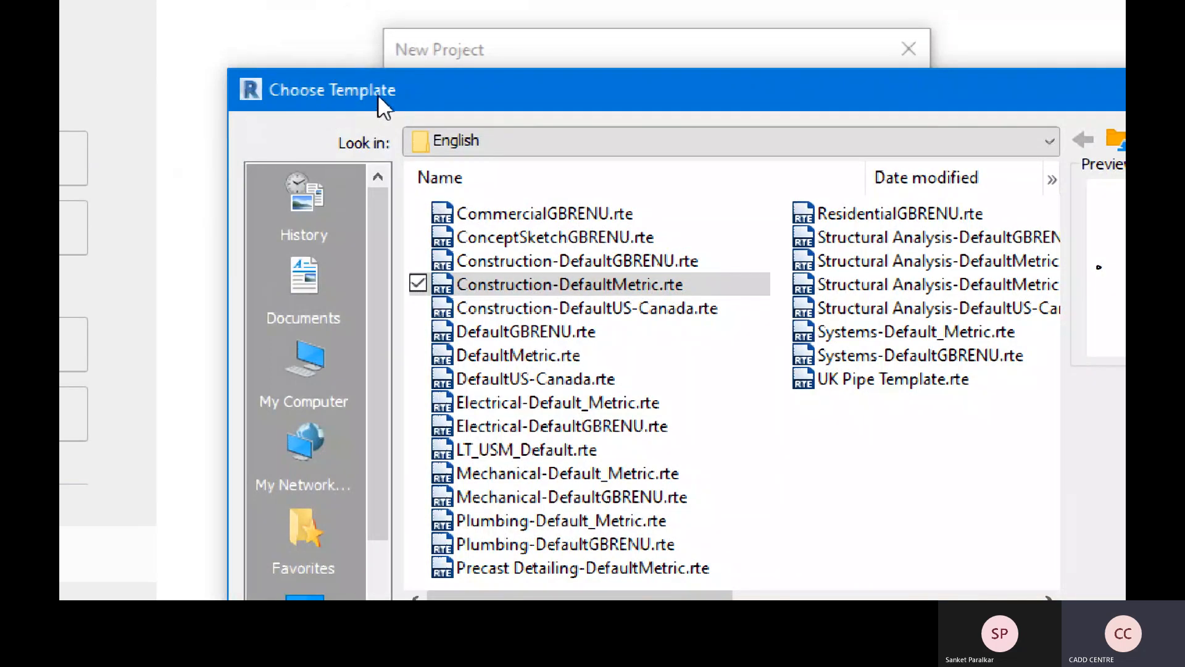
{"action": "left_click", "coordinate": [613, 137]}
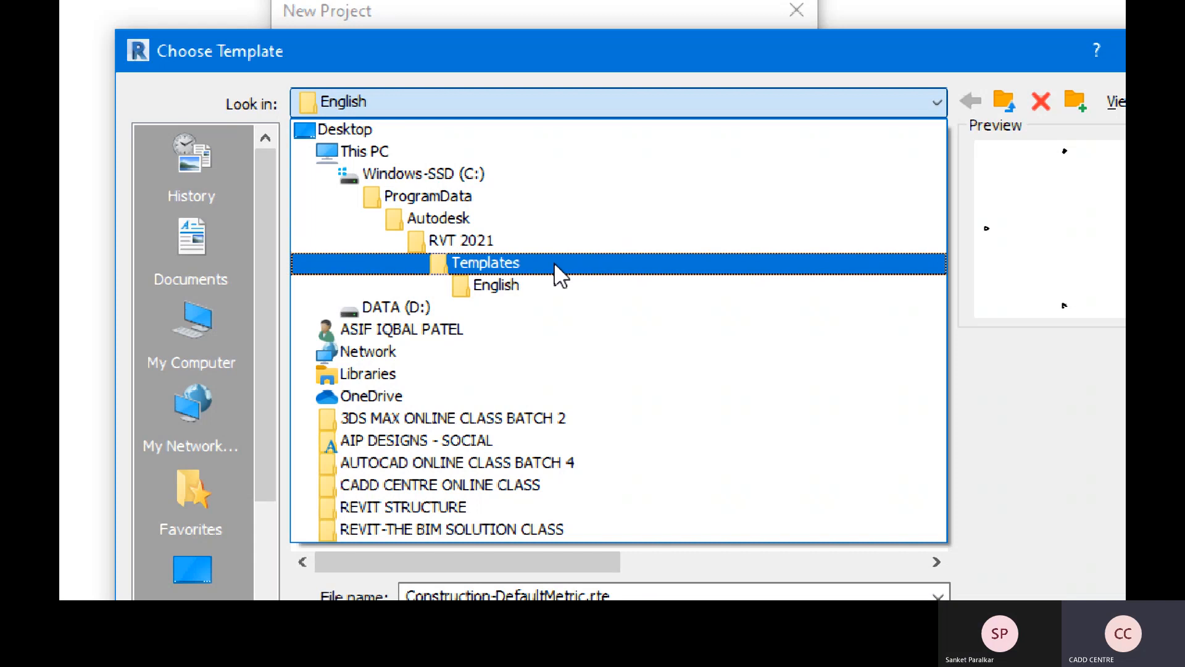
{"action": "left_click", "coordinate": [513, 264]}
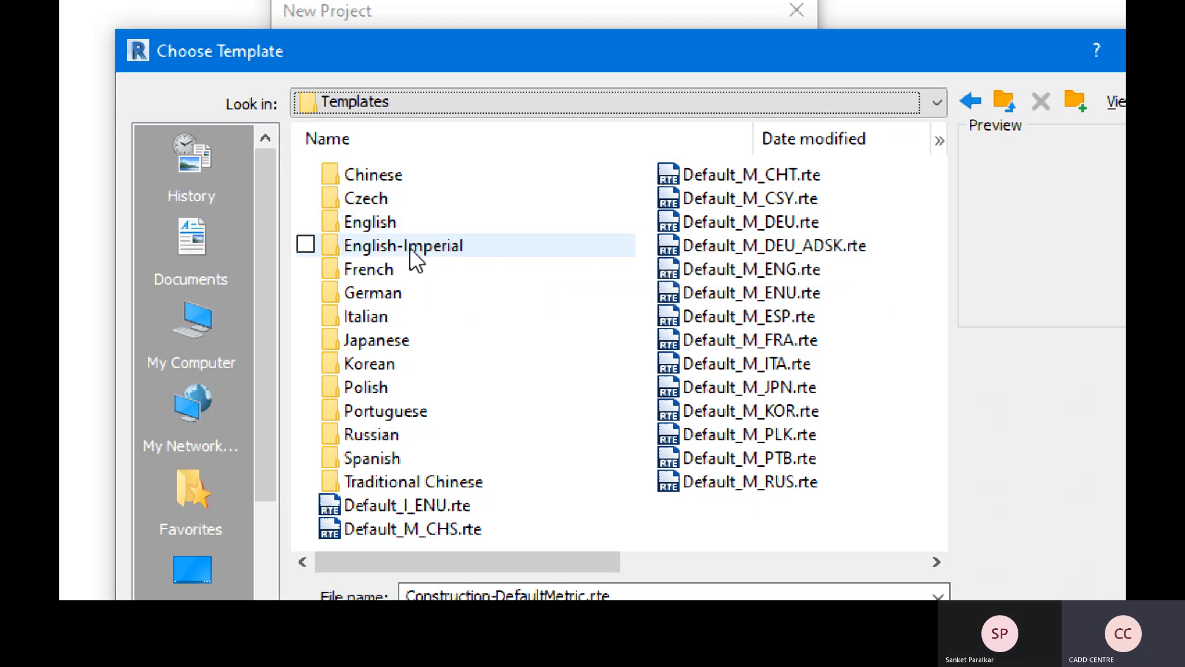
{"action": "left_click", "coordinate": [489, 250]}
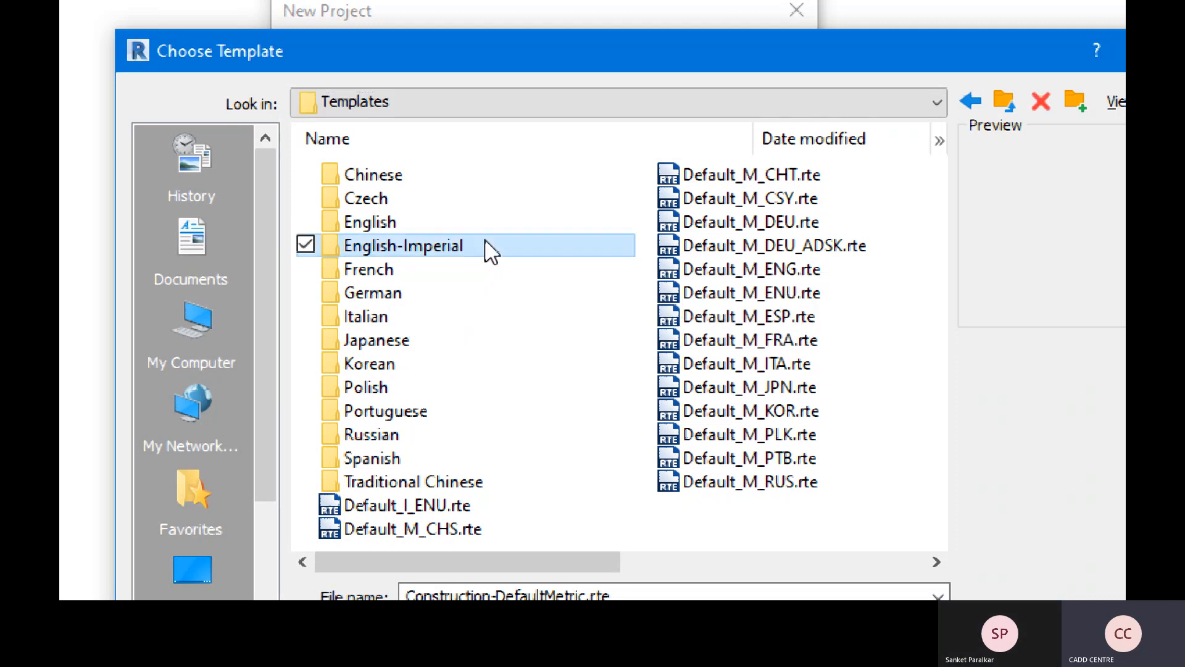
{"action": "left_click", "coordinate": [420, 225]}
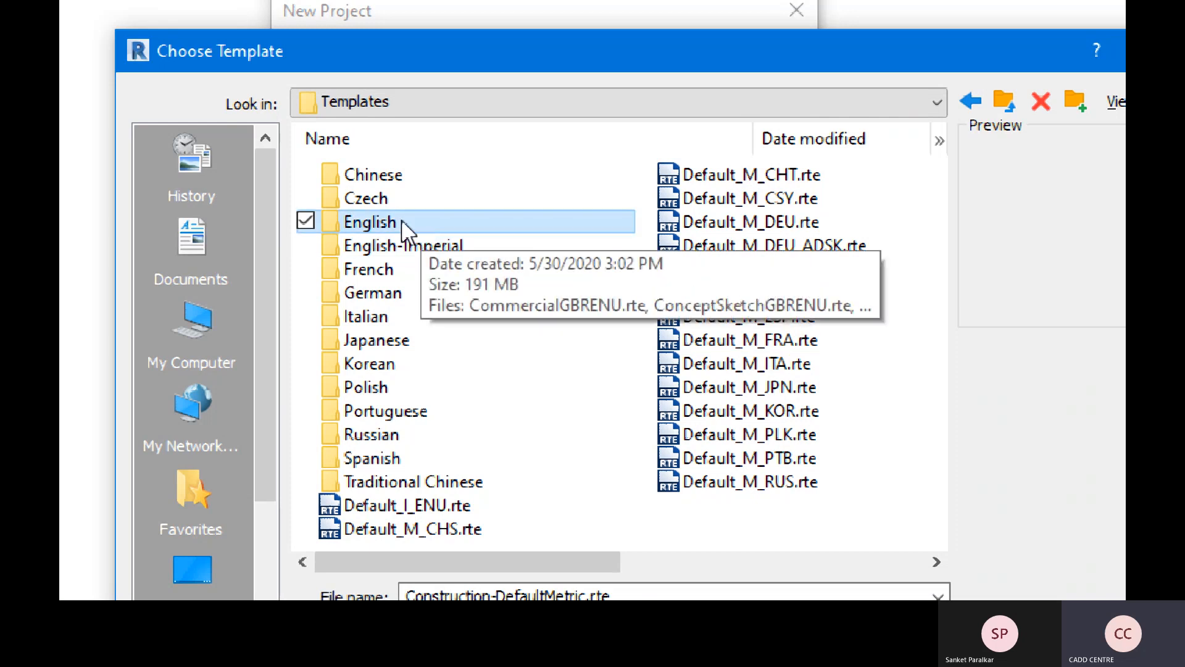
{"action": "double_click", "coordinate": [401, 220]}
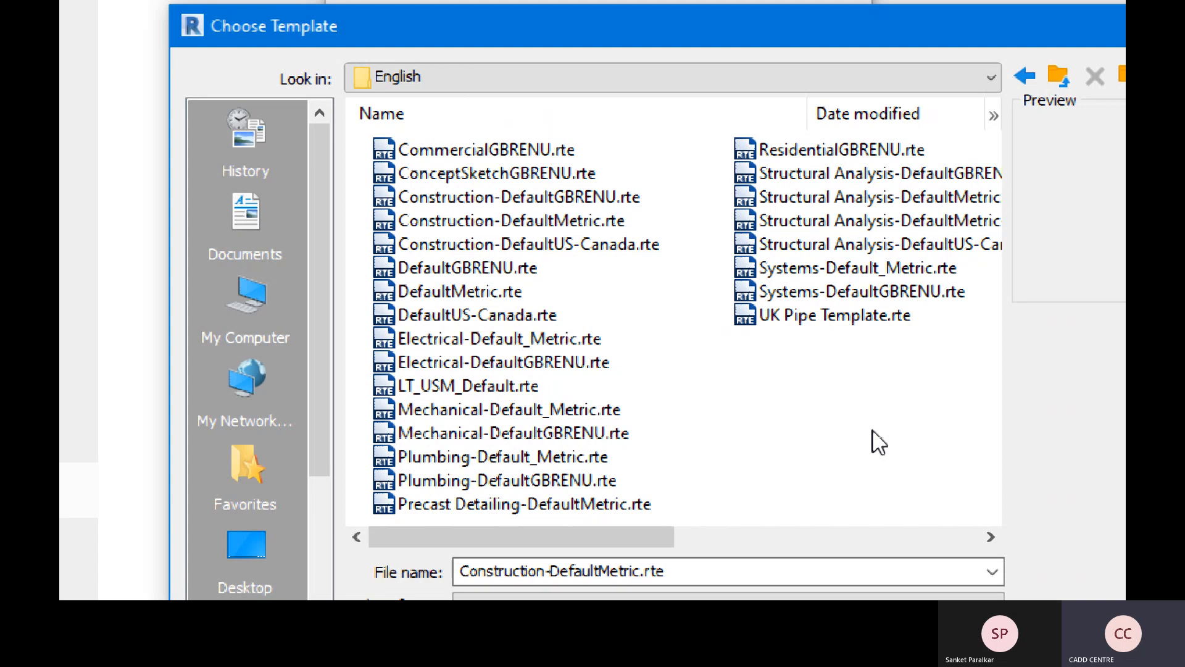
- Compare the Mechanical, Plumbing and Structural Analysis metric templates, then open DefaultMetric.rte
{"action": "left_click_drag", "start_coordinate": [604, 536], "coordinate": [553, 537]}
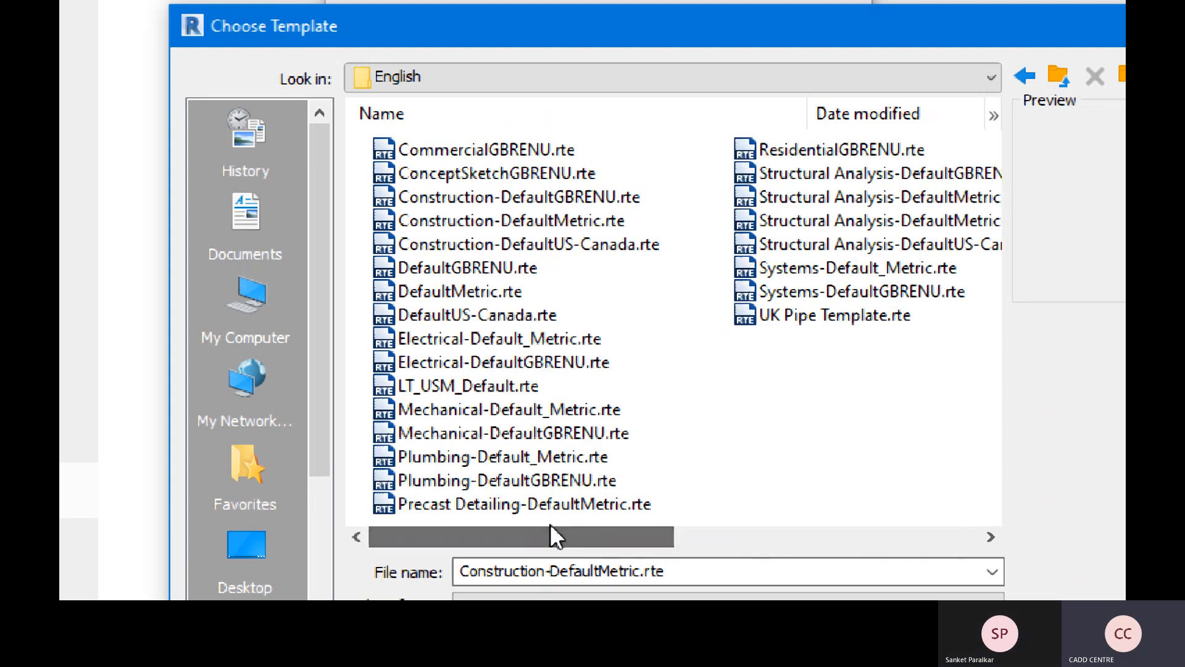
{"action": "left_click", "coordinate": [421, 295]}
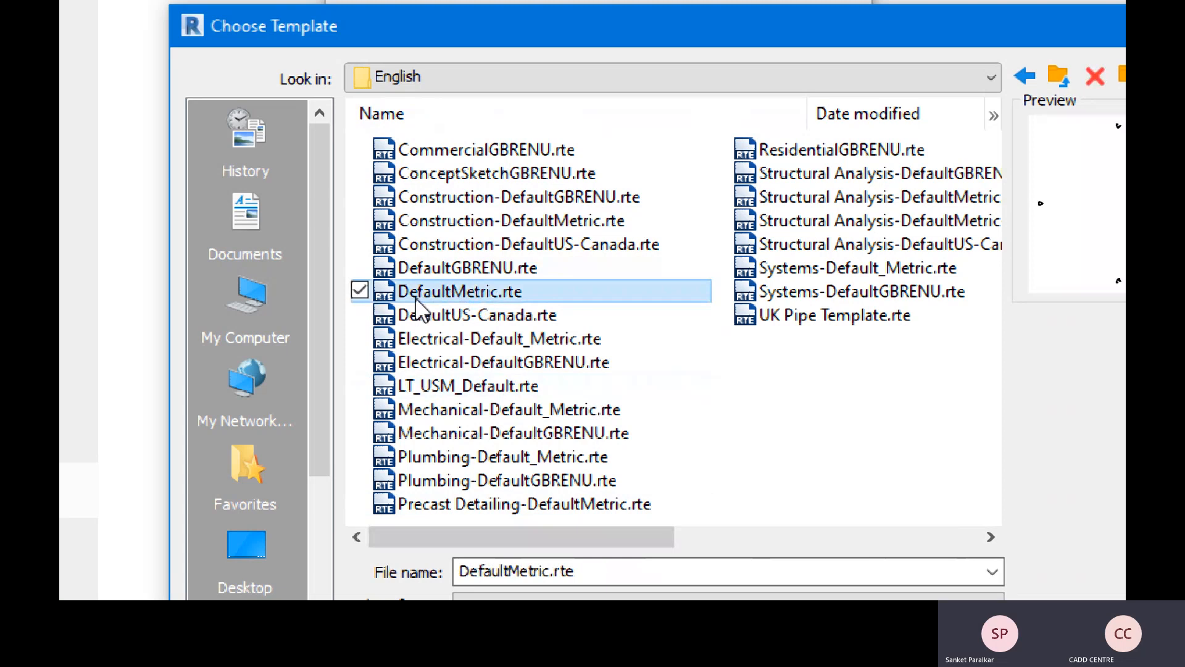
{"action": "left_click", "coordinate": [494, 298]}
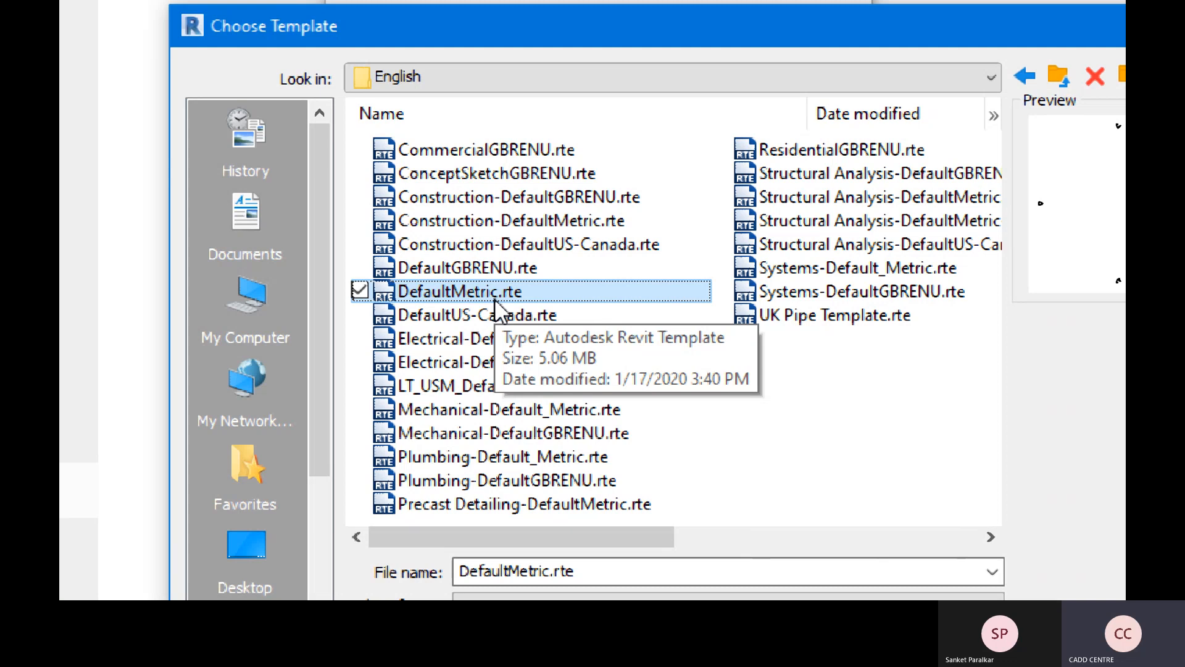
{"action": "left_click", "coordinate": [497, 432]}
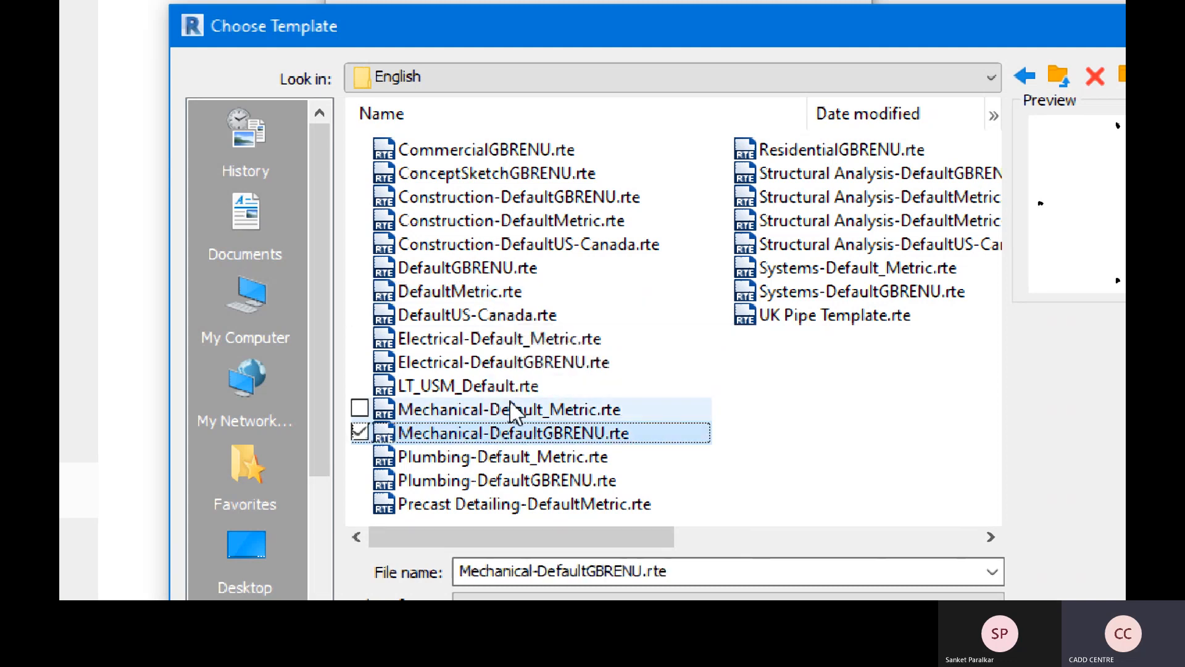
{"action": "left_click", "coordinate": [511, 408]}
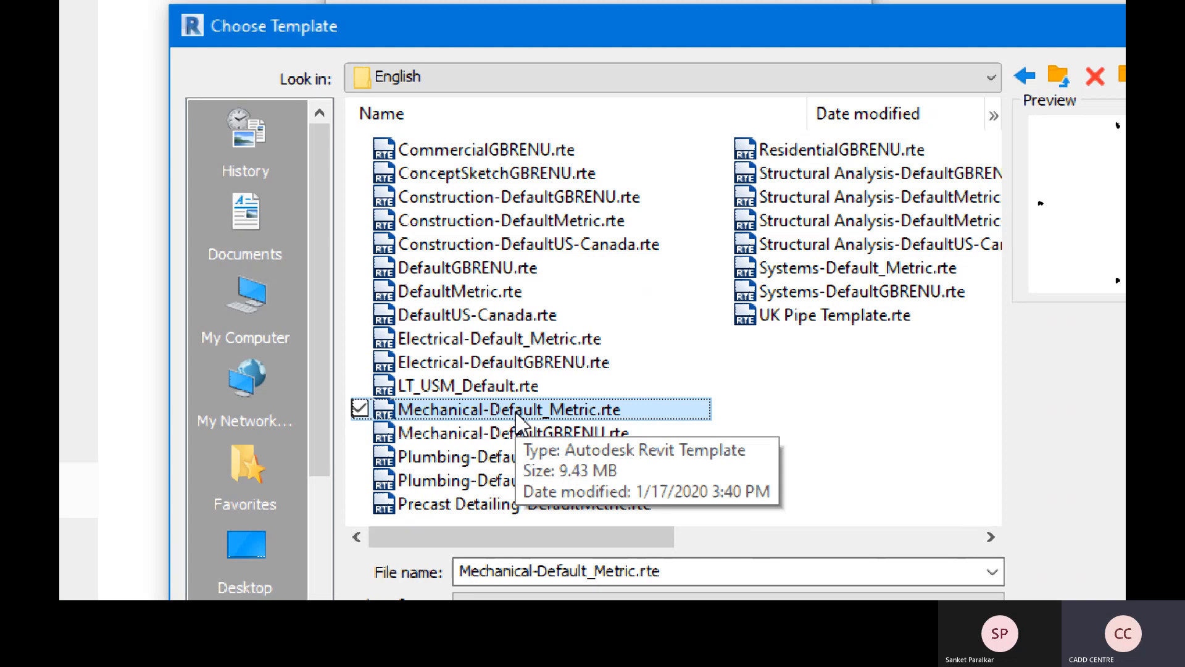
{"action": "left_click", "coordinate": [497, 462]}
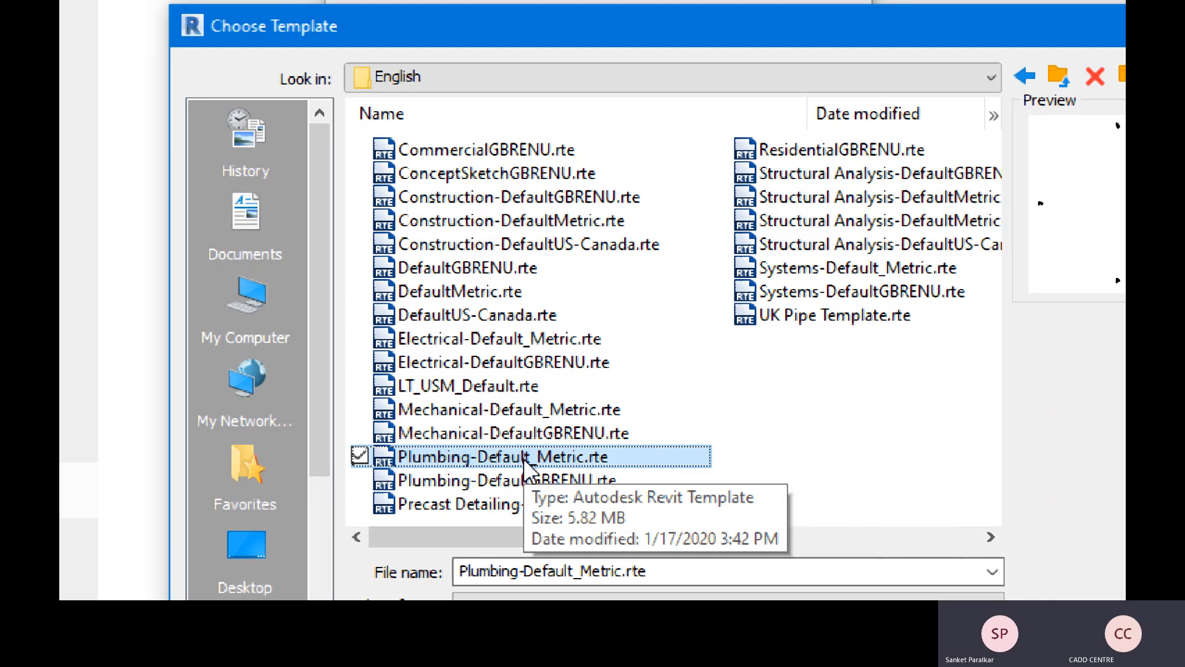
{"action": "left_click", "coordinate": [931, 208]}
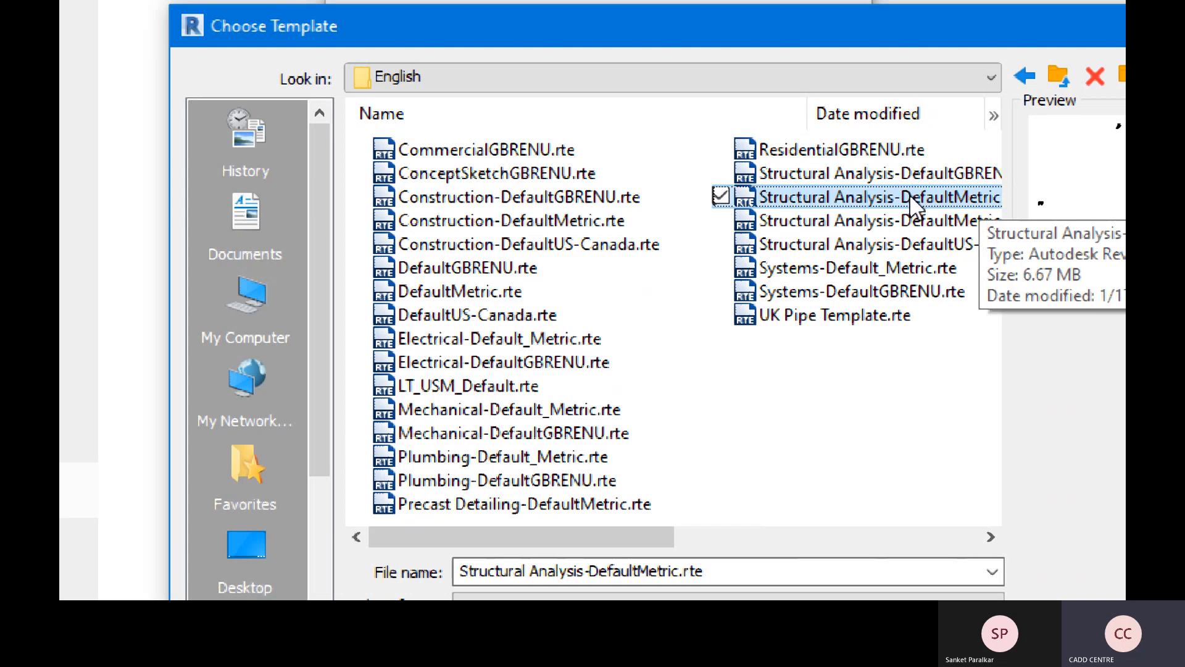
{"action": "left_click_drag", "start_coordinate": [631, 536], "coordinate": [802, 561]}
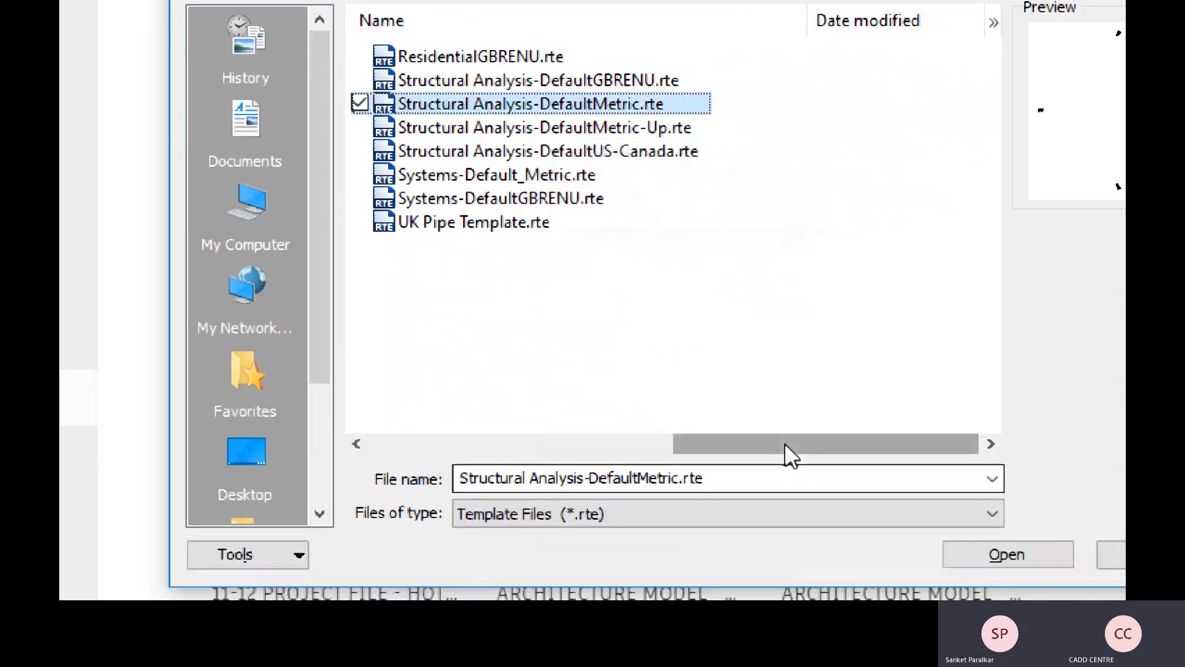
{"action": "left_click_drag", "start_coordinate": [784, 534], "coordinate": [483, 500]}
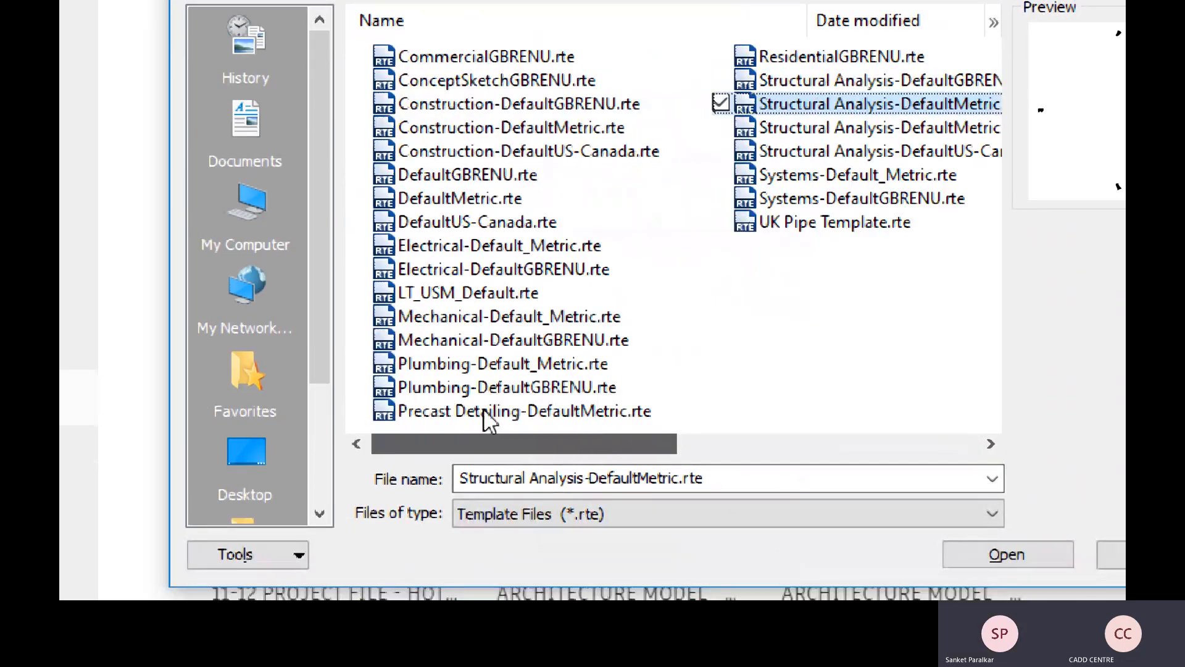
{"action": "left_click", "coordinate": [487, 198]}
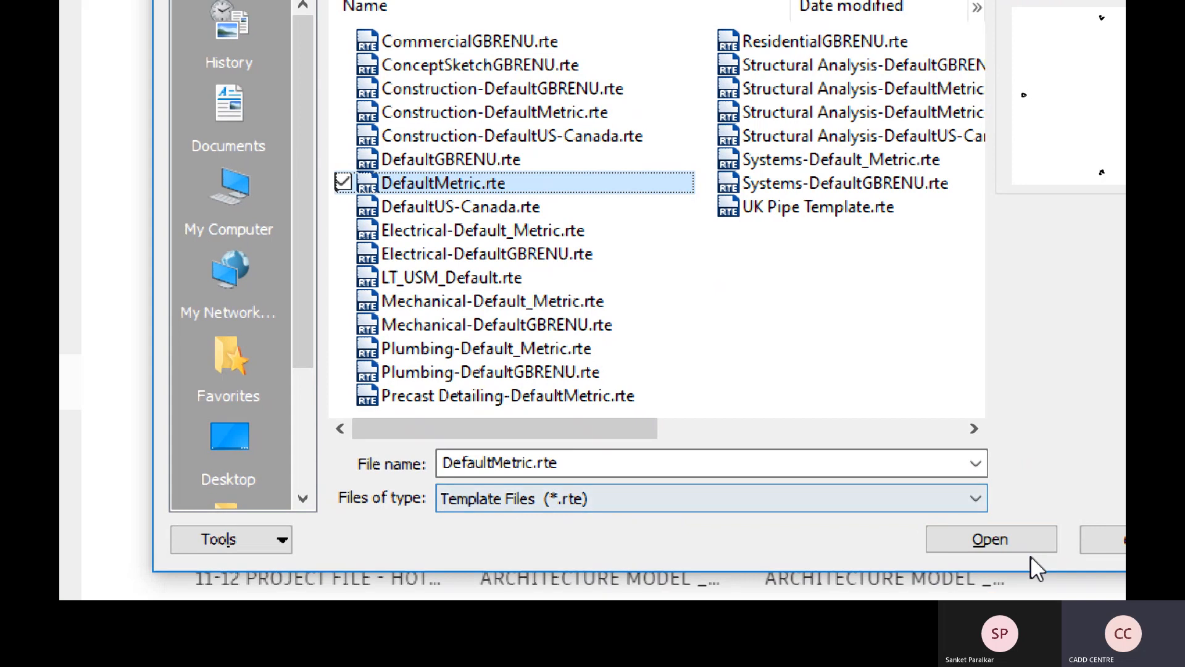
{"action": "left_click", "coordinate": [1031, 552]}
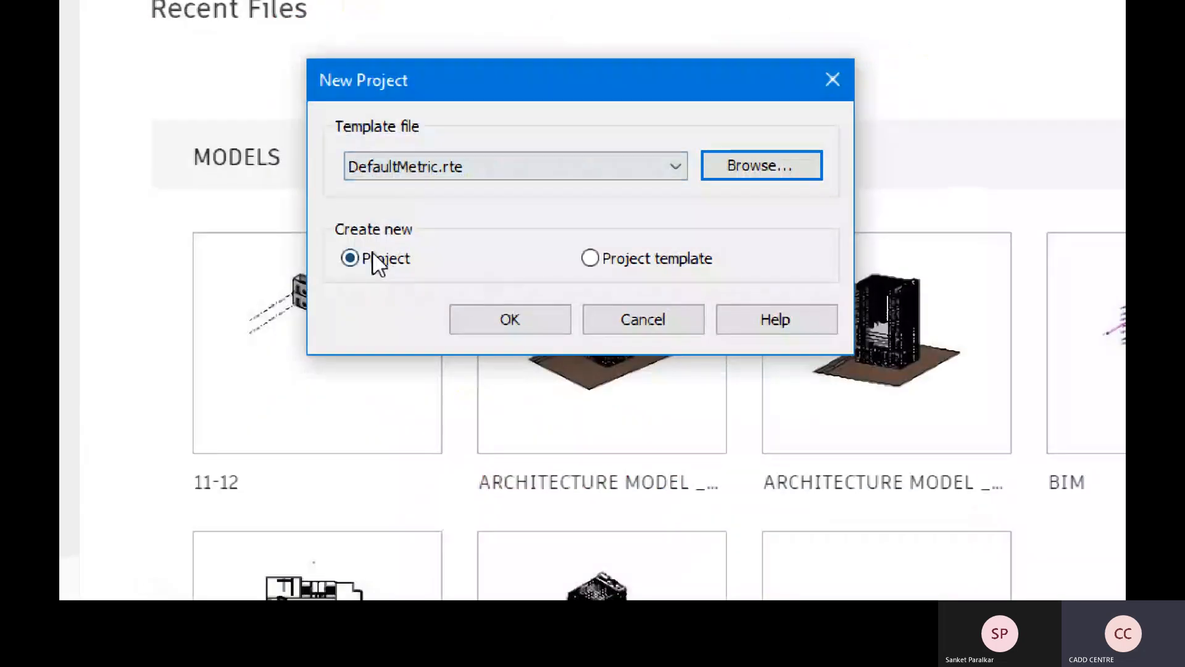
- Create Project1 from DefaultMetric.rte, opening on the Level 1 floor plan
{"action": "left_click", "coordinate": [489, 321]}
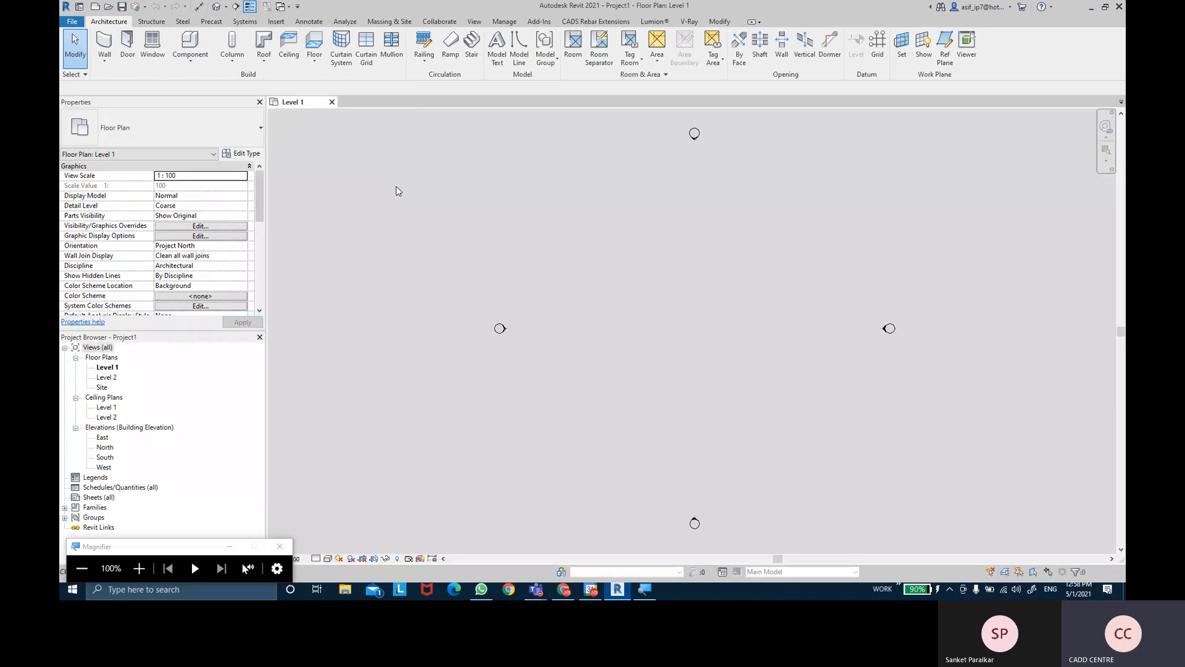
- Draw a closed rectangle of walls, 4100 mm wide by 3200 mm deep
{"action": "left_click", "coordinate": [110, 47]}
{"action": "left_click", "coordinate": [638, 257]}
{"action": "scroll", "coordinate": [659, 257], "scroll_direction": "up", "scroll_amount": 2}
{"action": "scroll", "coordinate": [660, 257], "scroll_direction": "up", "scroll_amount": 2}
{"action": "left_click", "coordinate": [693, 255]}
{"action": "left_click", "coordinate": [692, 330]}
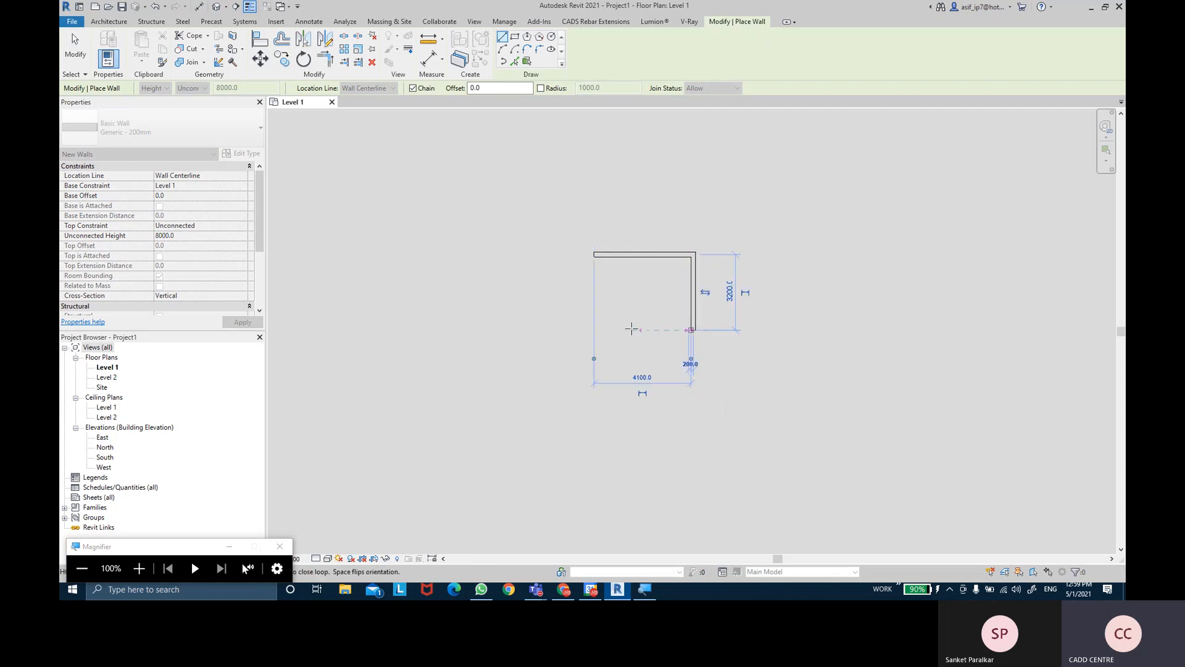
{"action": "left_click", "coordinate": [594, 330]}
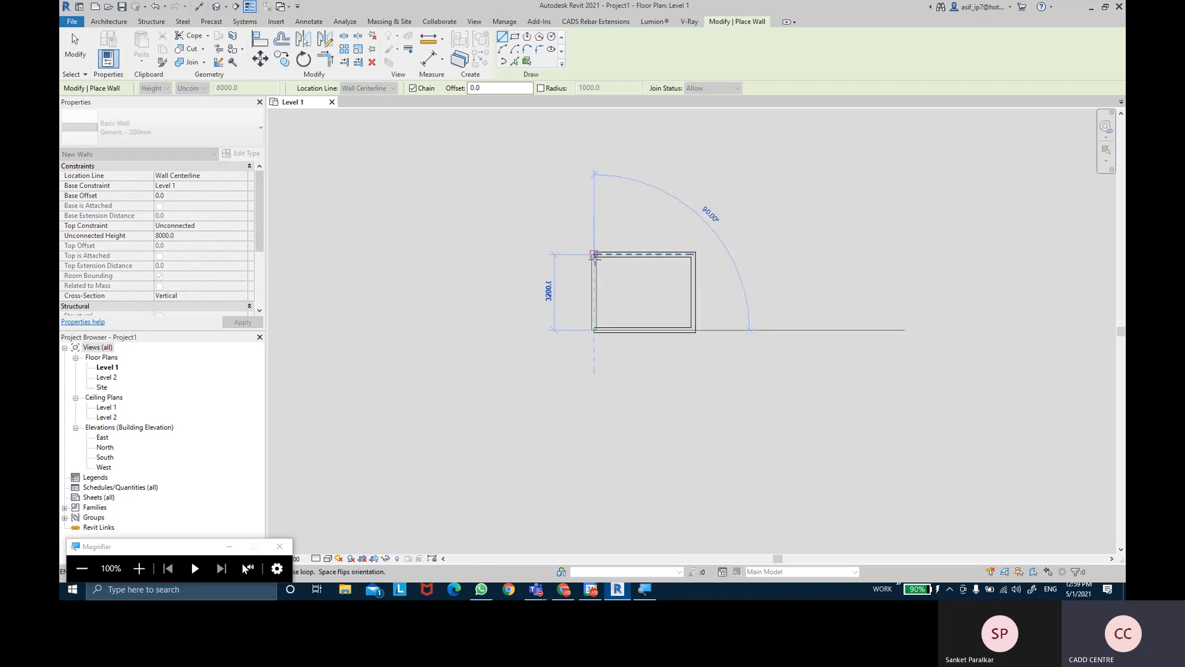
{"action": "left_click", "coordinate": [594, 255]}
{"action": "scroll", "coordinate": [636, 273], "scroll_direction": "up", "scroll_amount": 5}
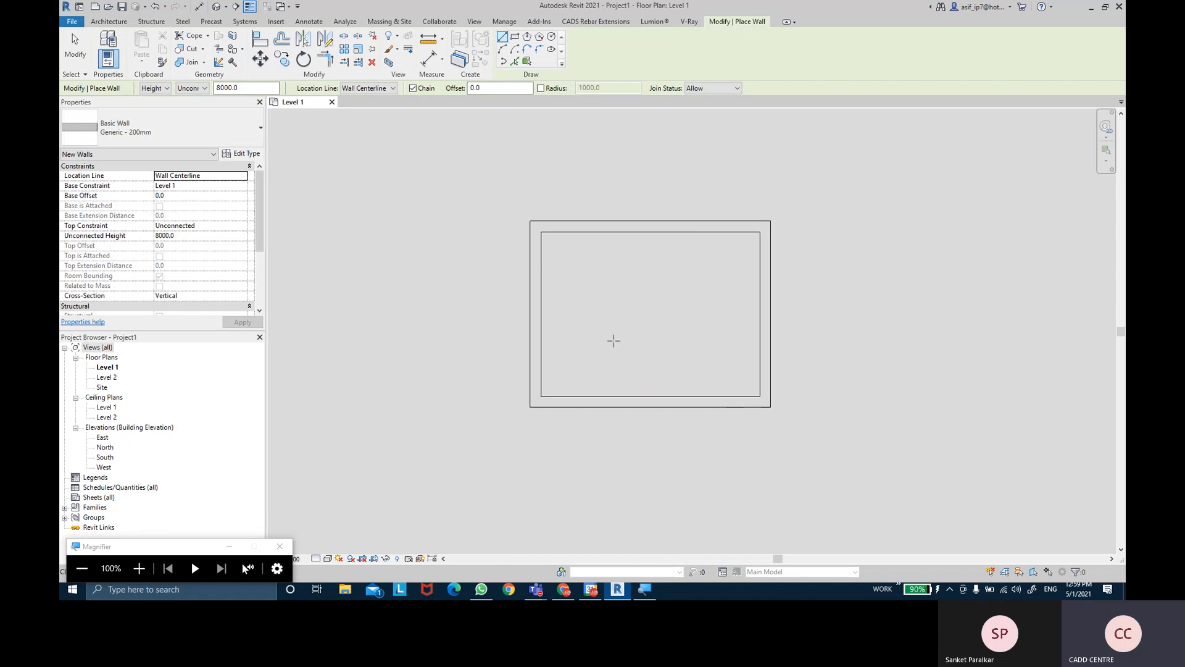
- Place two doors, one in the top wall and one in the bottom wall
{"action": "left_click", "coordinate": [109, 21]}
{"action": "left_click", "coordinate": [127, 50]}
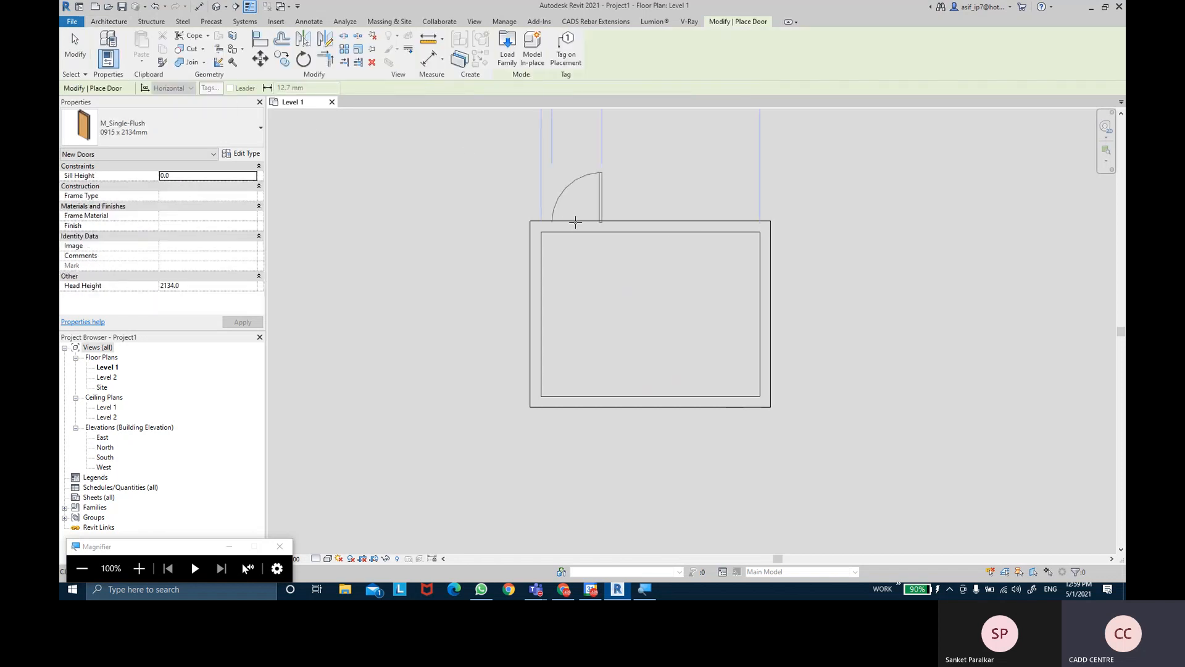
{"action": "left_click", "coordinate": [718, 226]}
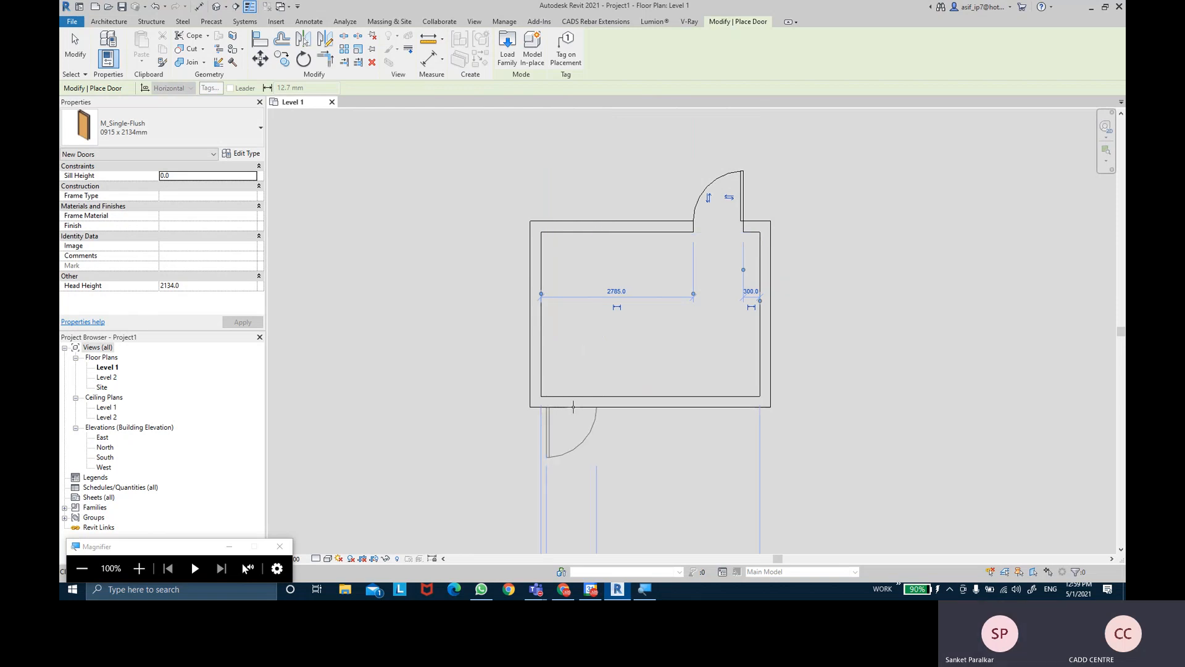
{"action": "left_click", "coordinate": [573, 408]}
{"action": "key", "text": "Escape"}
{"action": "key", "text": "Escape"}
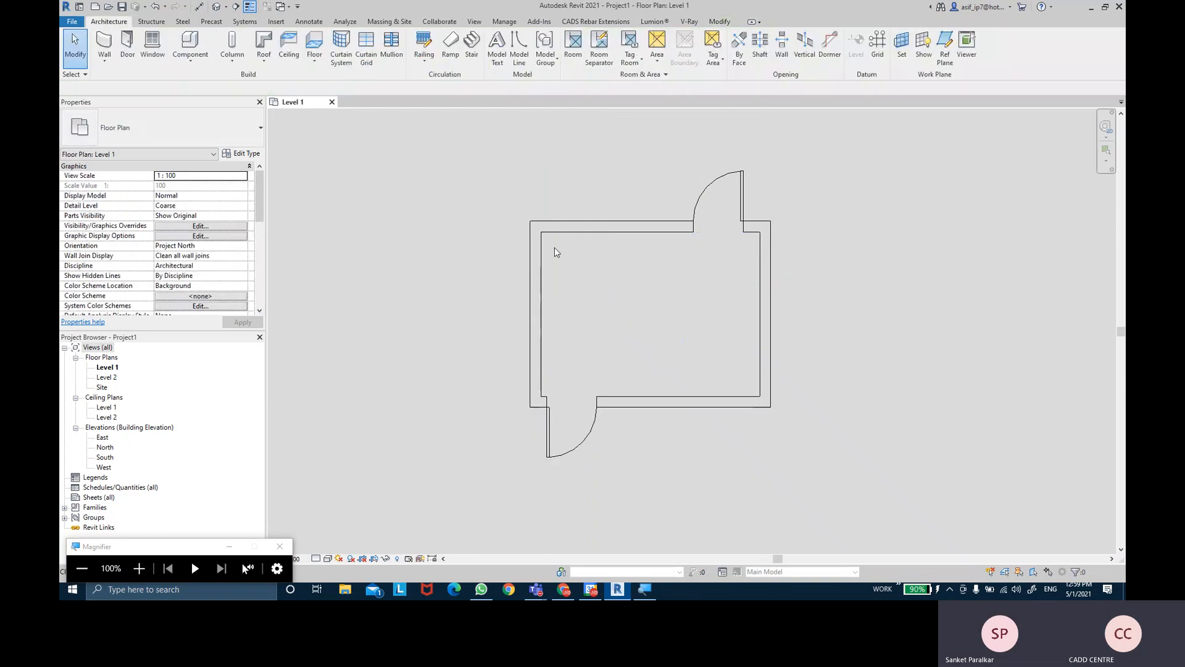
- Place fixed windows in the right and left walls, then bring up Save As
{"action": "left_click", "coordinate": [155, 42]}
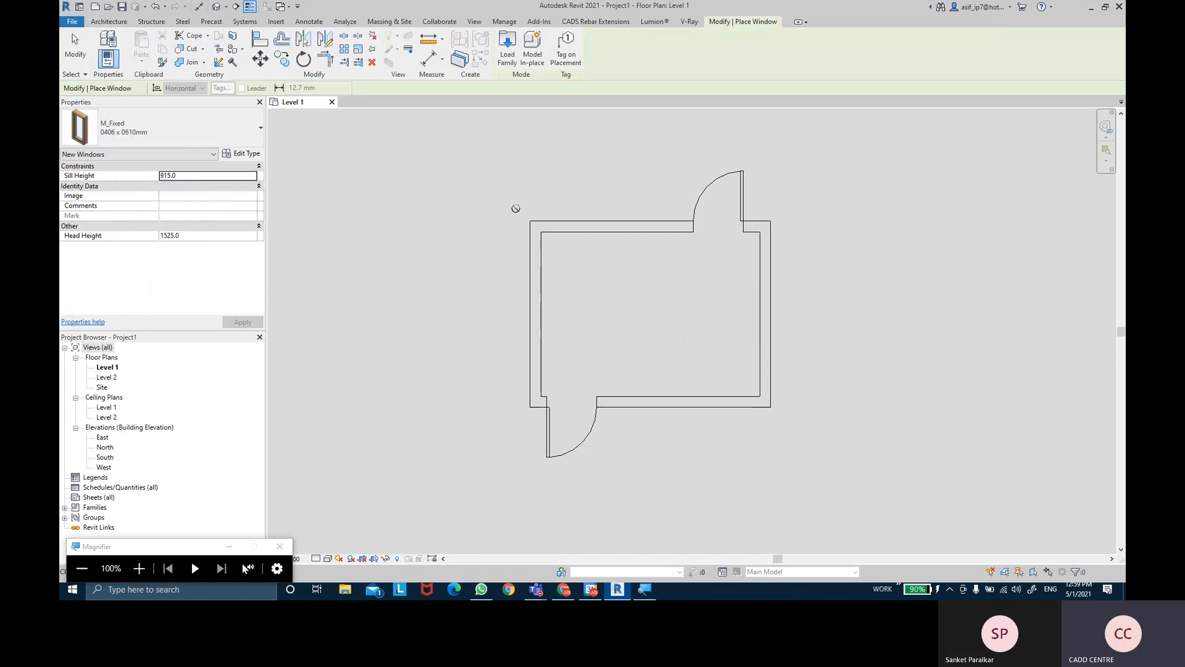
{"action": "left_click", "coordinate": [764, 307]}
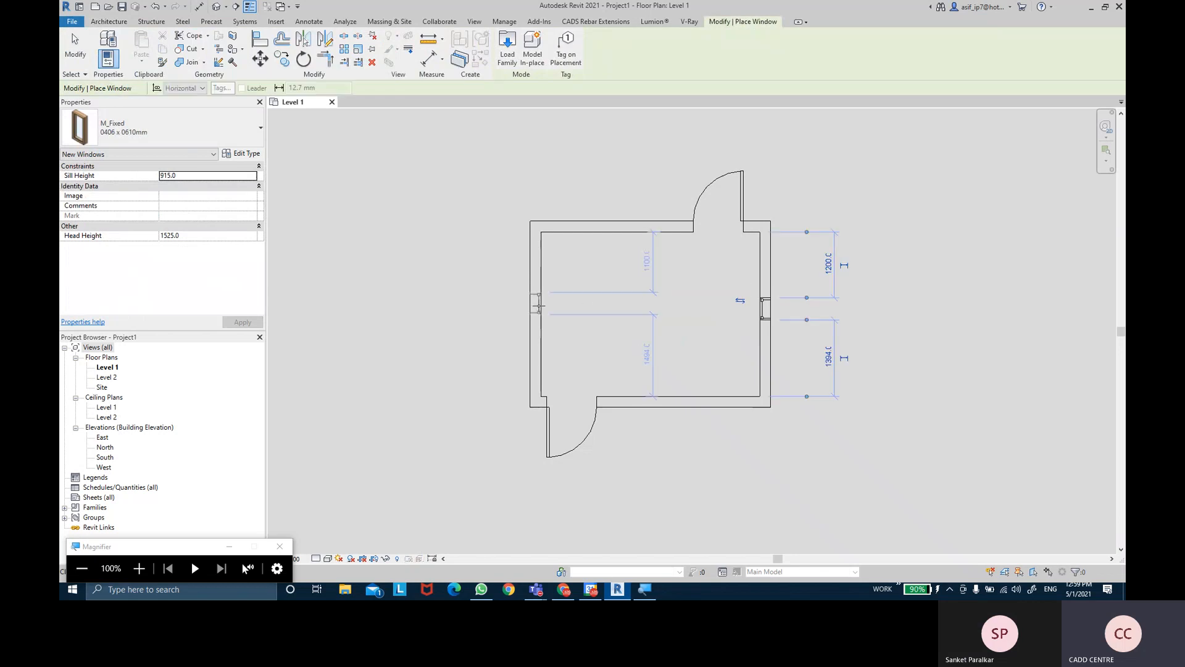
{"action": "left_click", "coordinate": [537, 313]}
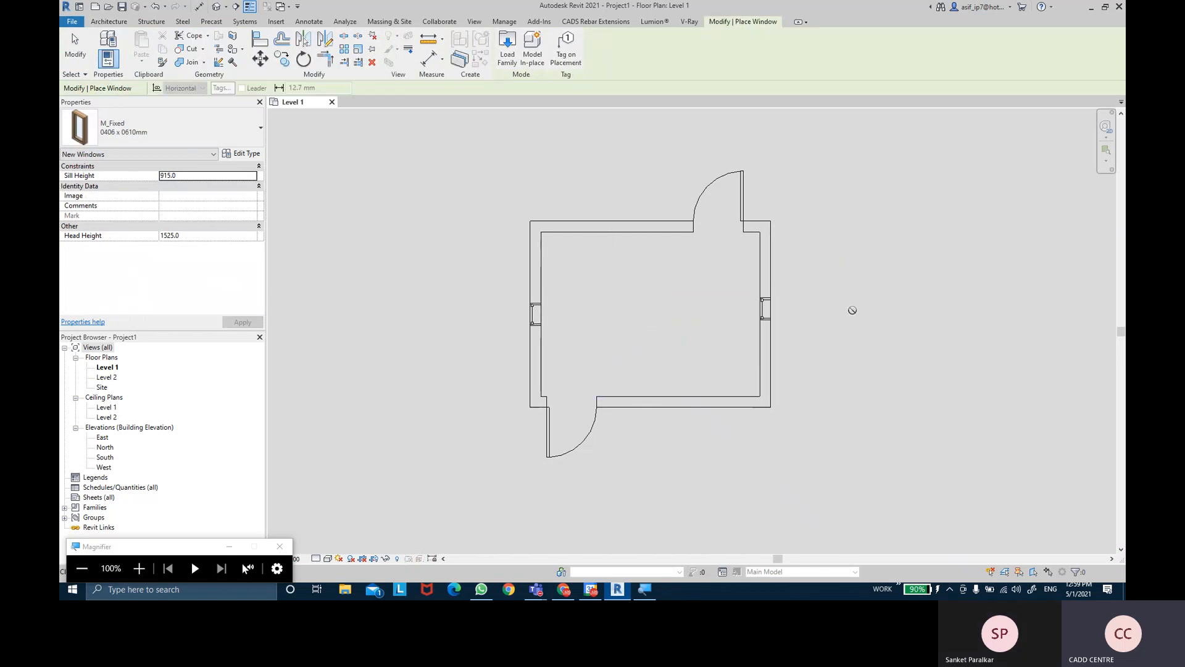
{"action": "middle_click_drag", "start_coordinate": [852, 310], "coordinate": [836, 308]}
{"action": "key", "text": "Escape"}
{"action": "key", "text": "Escape"}
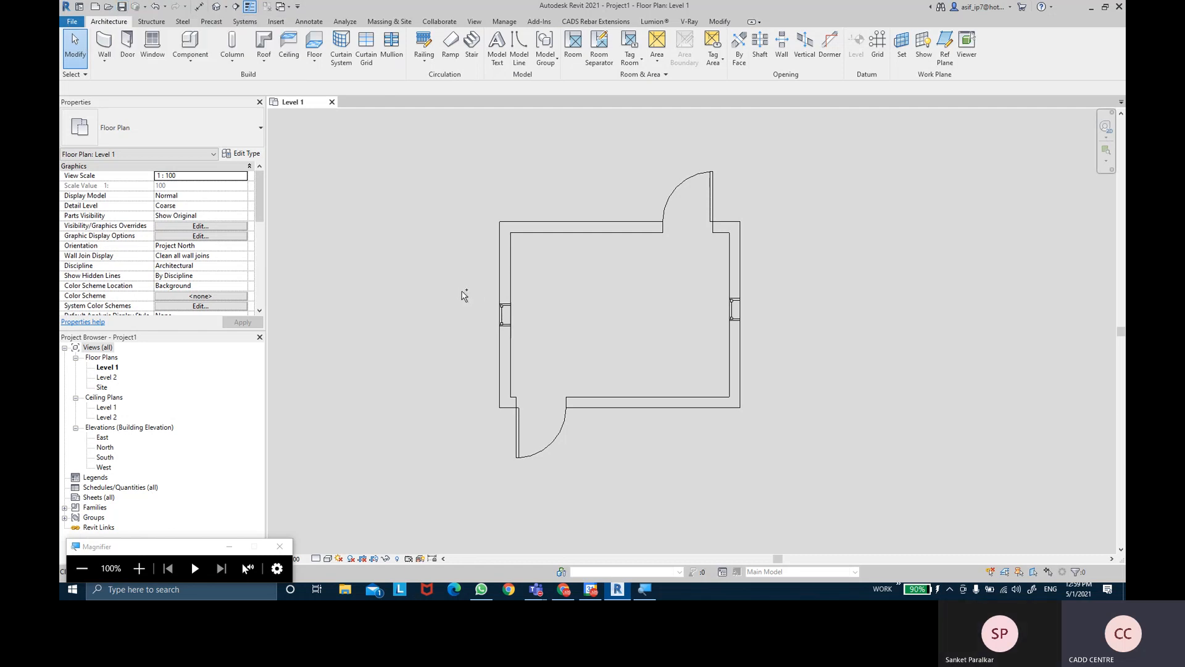
{"action": "key", "text": "ctrl+s"}
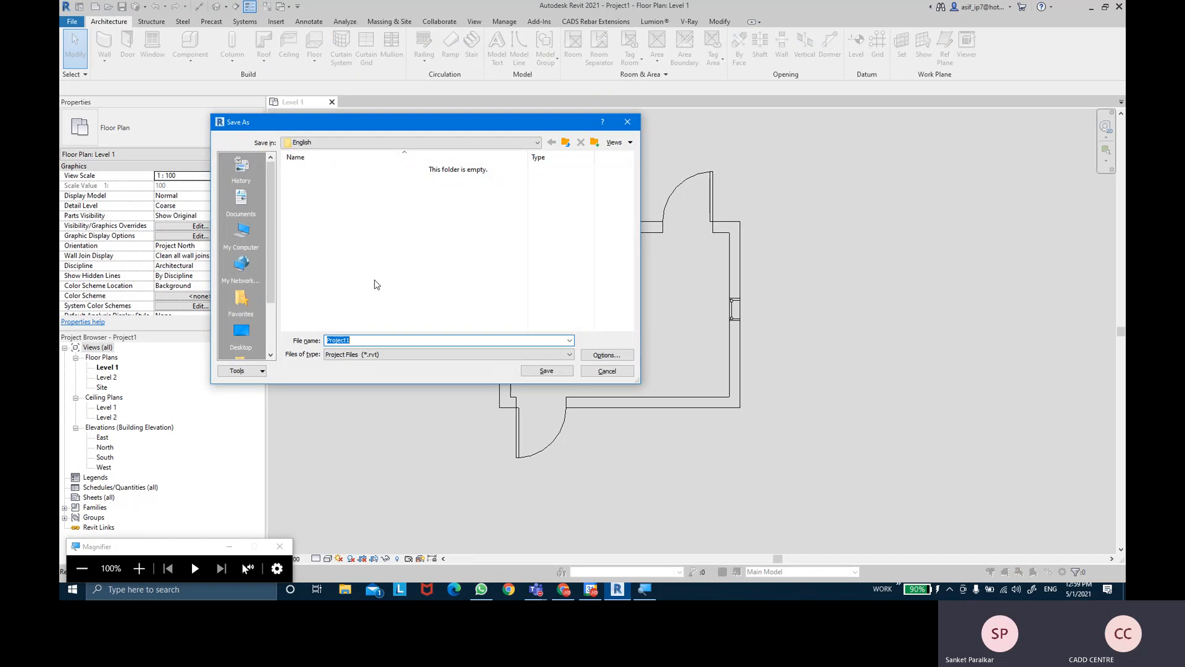
- Set the save location to the Desktop and rename the file to xyz
{"action": "left_click", "coordinate": [242, 332]}
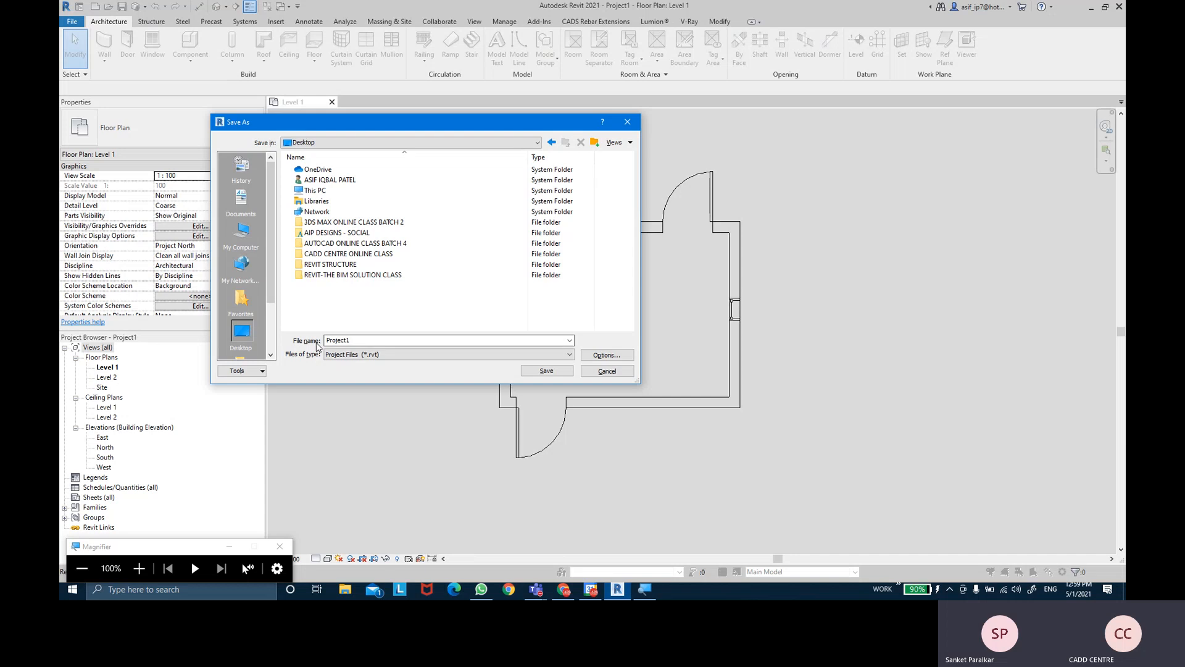
{"action": "double_click", "coordinate": [332, 341]}
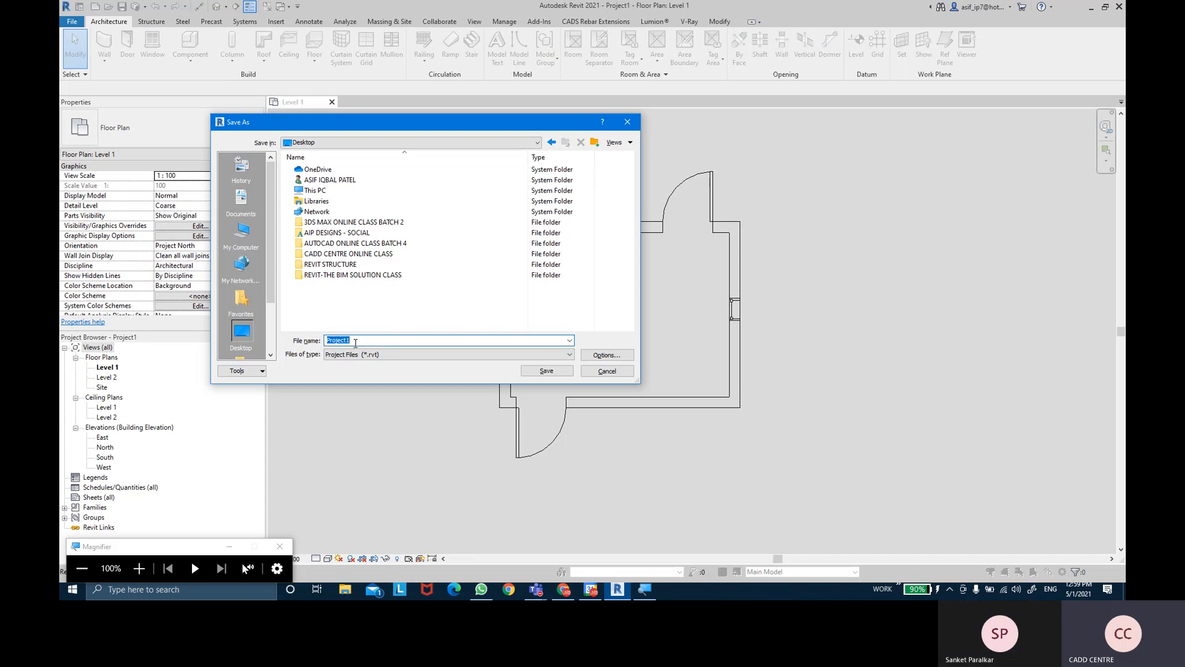
{"action": "type", "text": "xyz"}
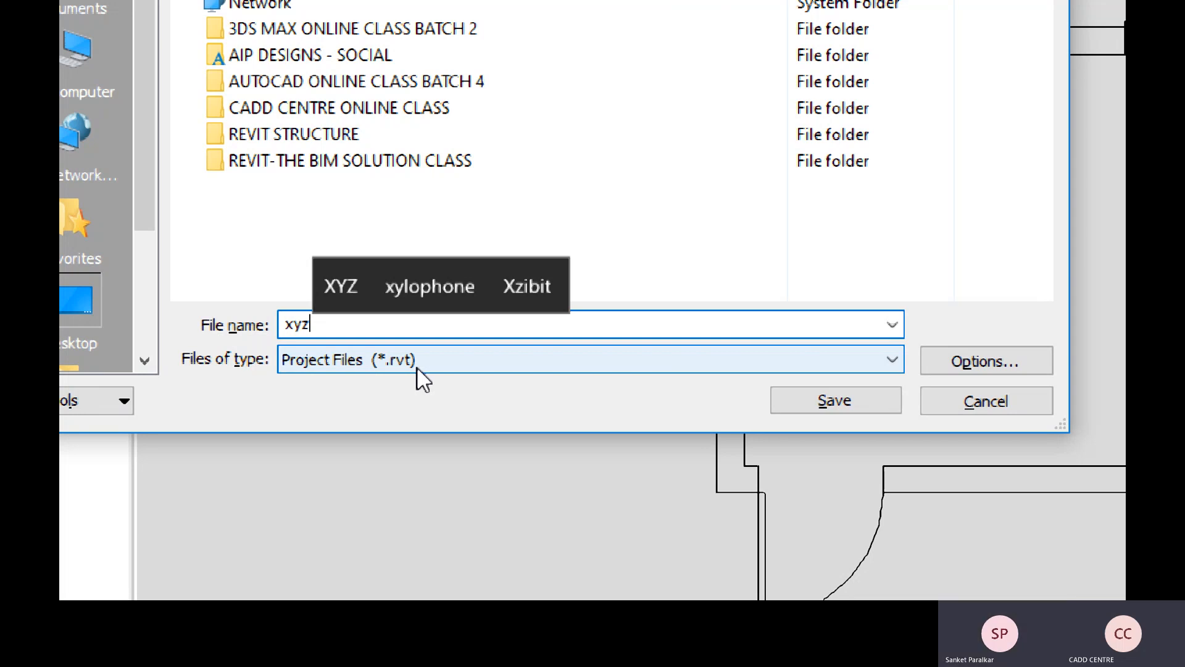
- Save the project as xyz.rvt and bring the Google Slides presentation forward
{"action": "key", "text": "super+minus"}
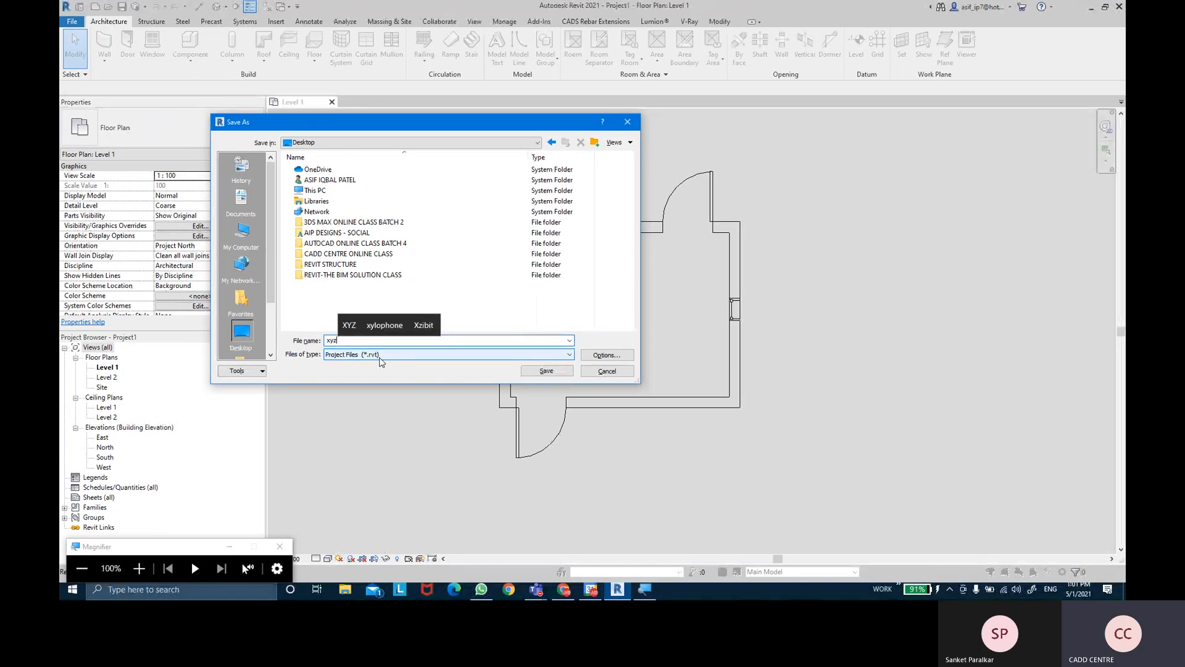
{"action": "left_click", "coordinate": [547, 371]}
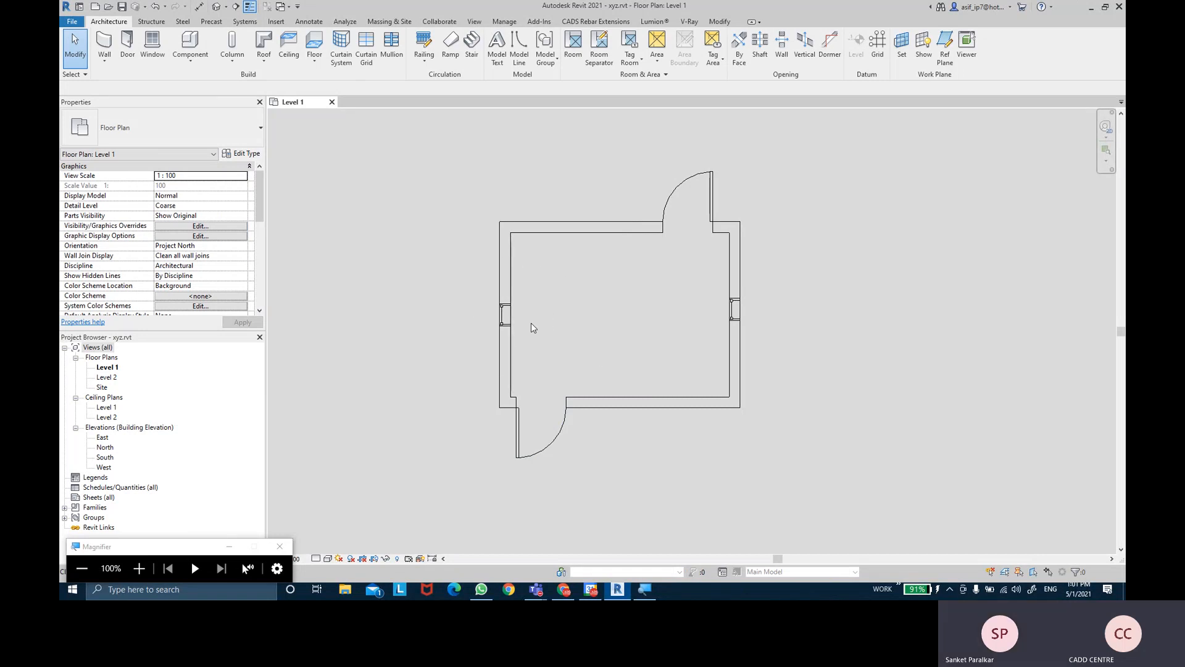
{"action": "left_click", "coordinate": [565, 589]}
- Deselect the text box on the TEMPLATES slide and return to the Revit window
{"action": "left_click", "coordinate": [321, 311]}
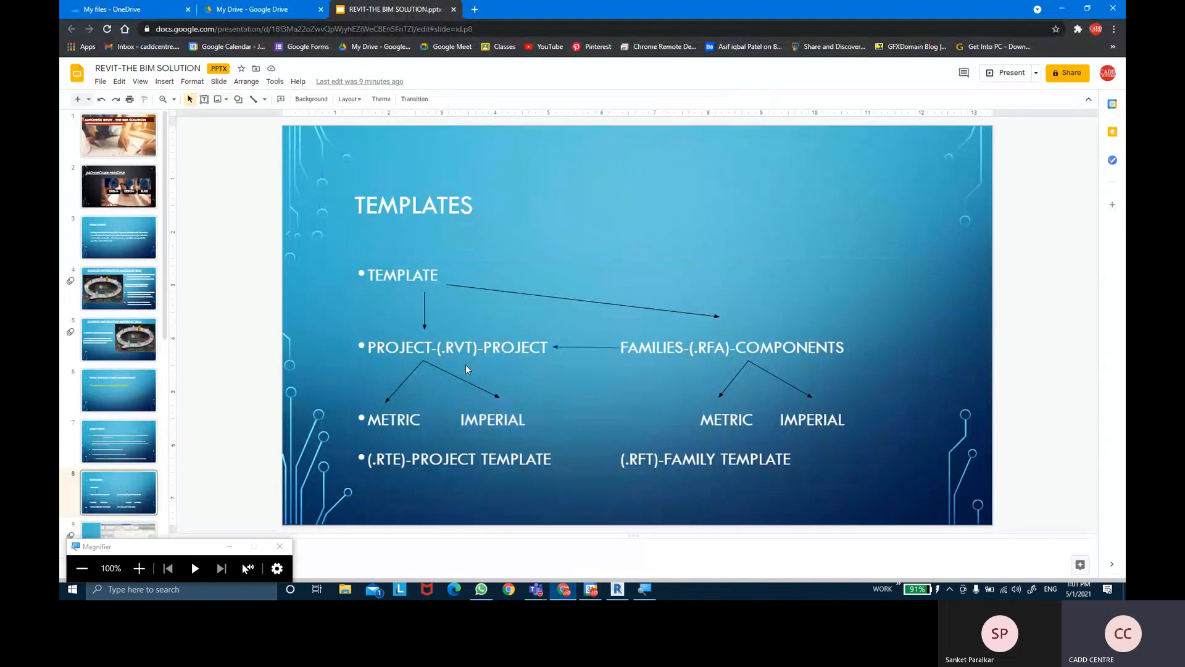
{"action": "key", "text": "ctrl"}
{"action": "key", "text": "ctrl"}
{"action": "key", "text": "ctrl"}
{"action": "key", "text": "ctrl"}
{"action": "key", "text": "ctrl"}
{"action": "key", "text": "ctrl"}
{"action": "left_click", "coordinate": [614, 591]}
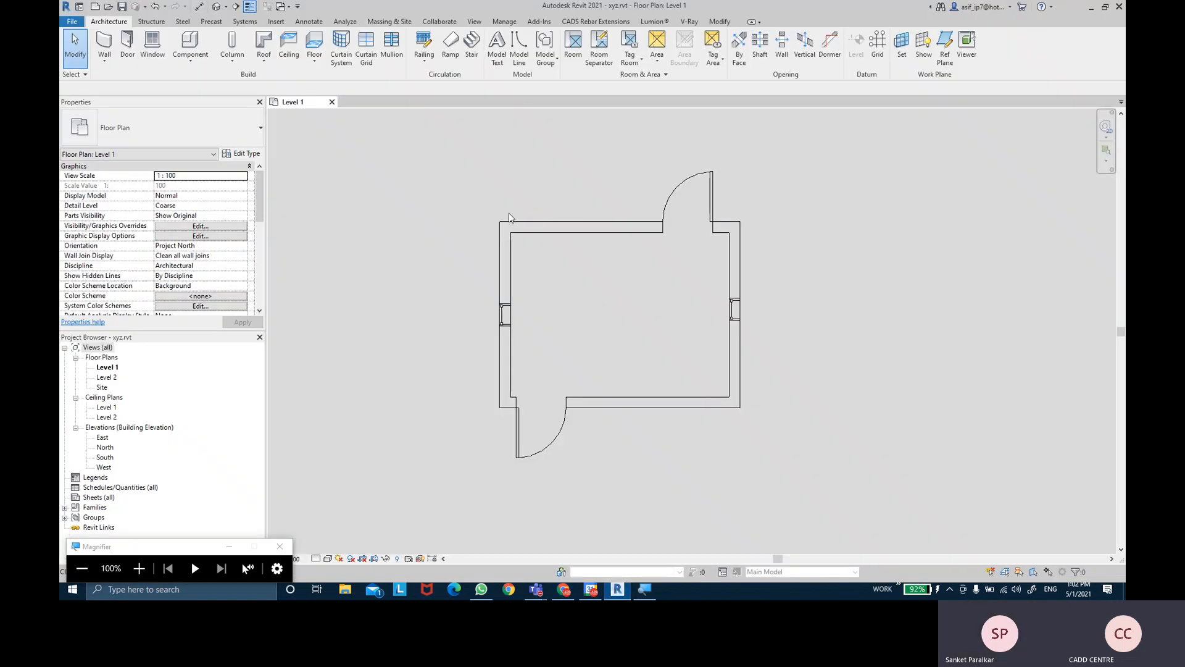
{"action": "left_click", "coordinate": [80, 6]}
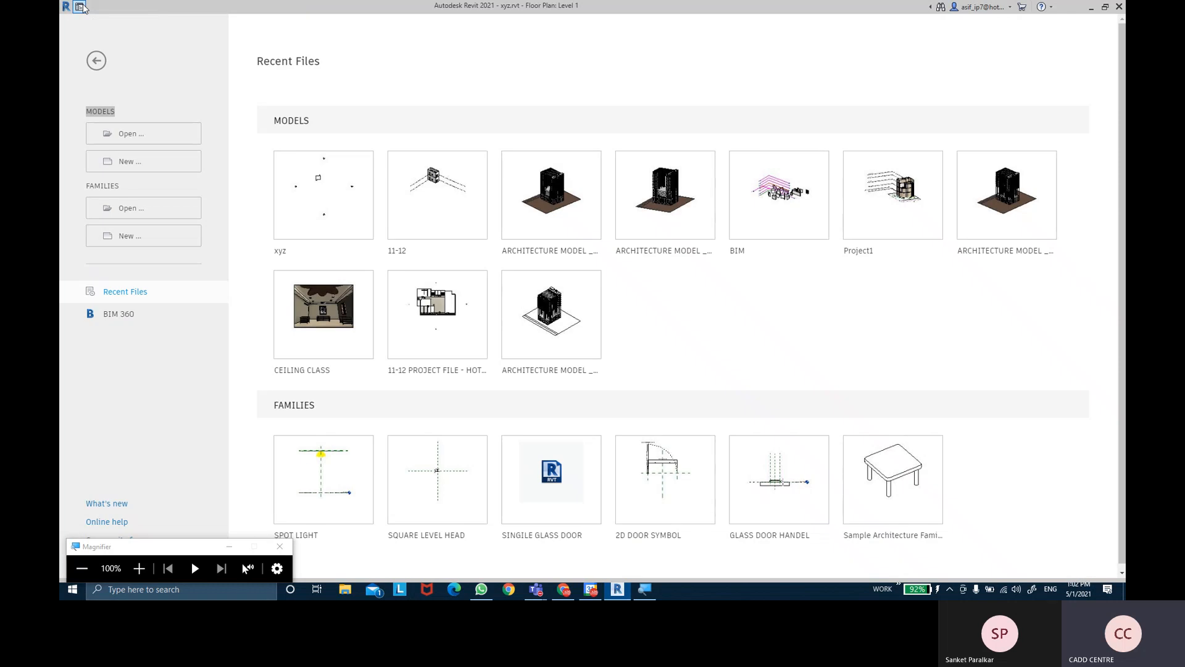
{"action": "left_click", "coordinate": [81, 6]}
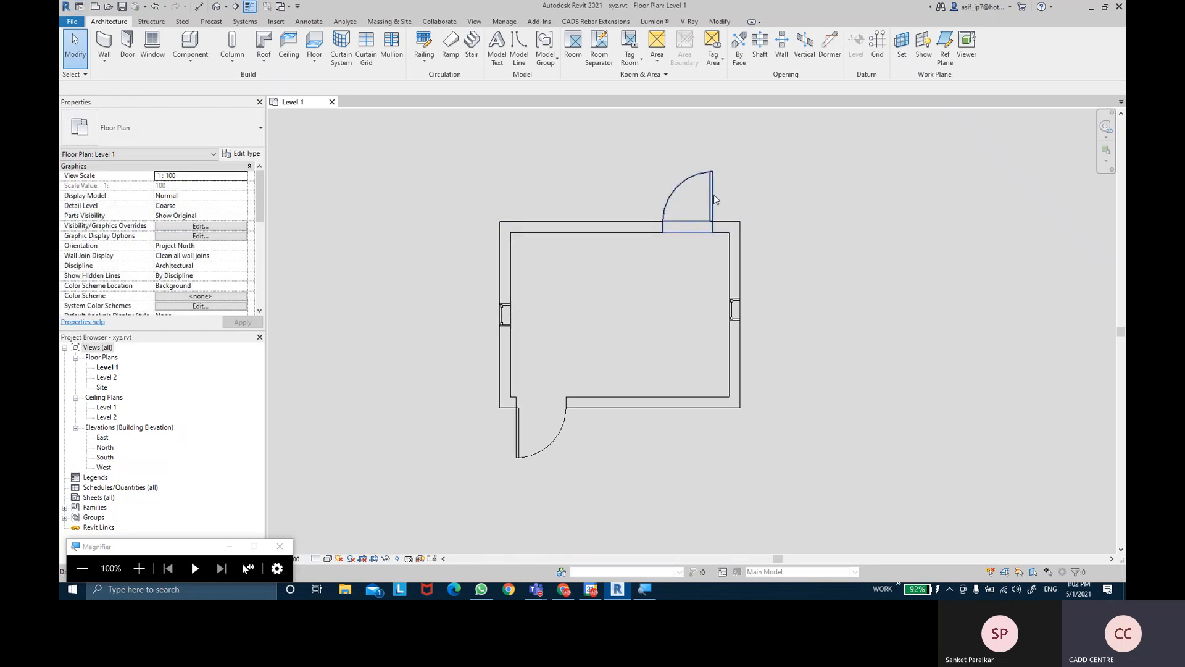
{"action": "left_click", "coordinate": [733, 321]}
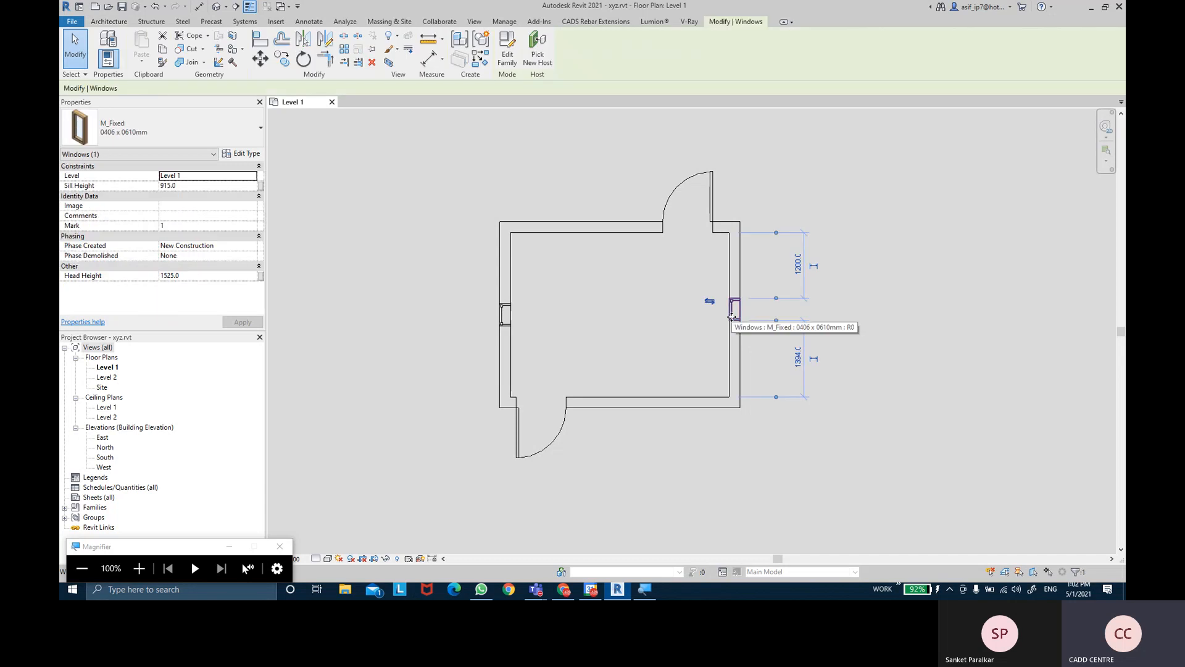
{"action": "left_click", "coordinate": [129, 140]}
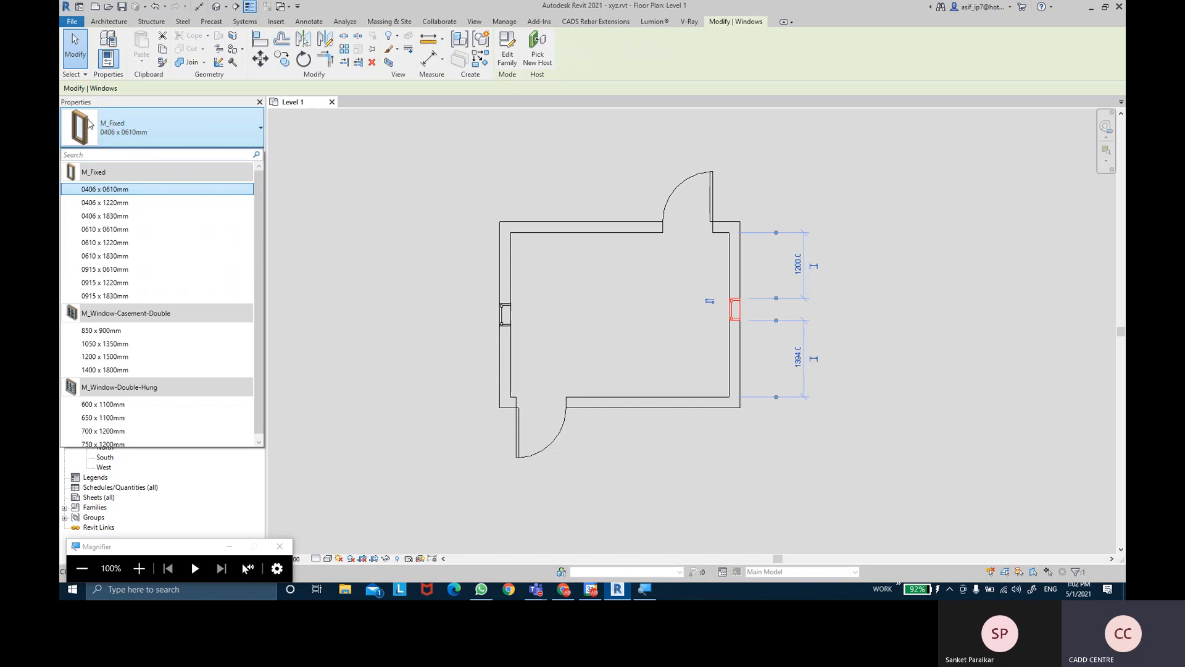
{"action": "left_click", "coordinate": [365, 260]}
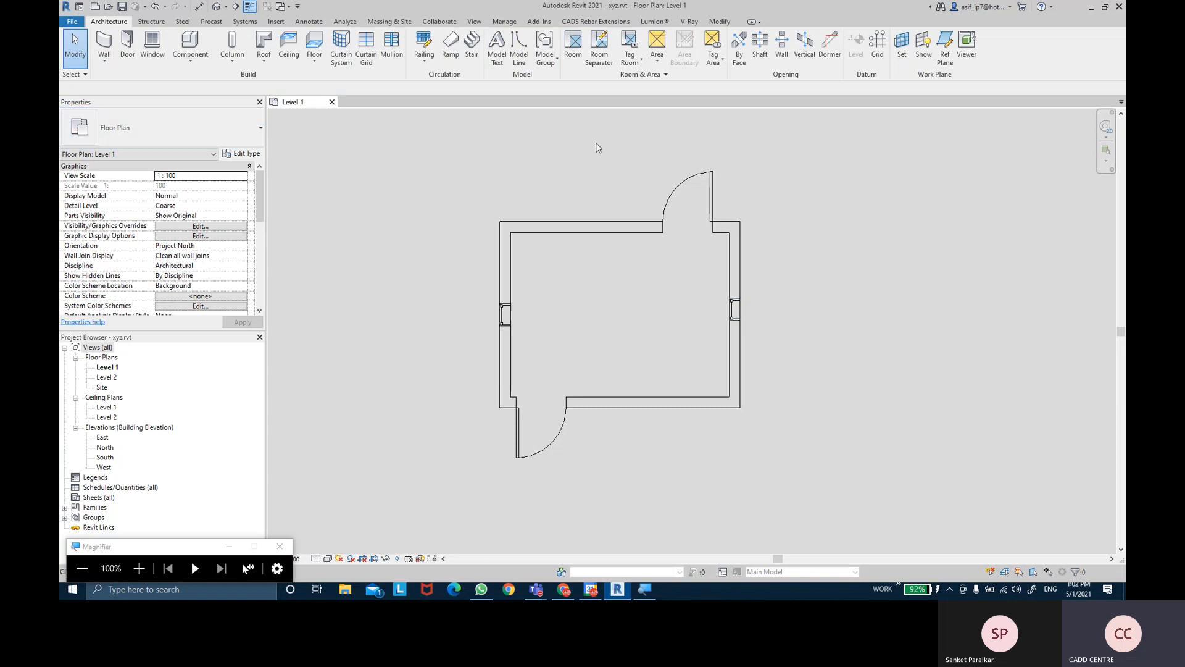
- Go to the Revit home screen and start a new family from a template
{"action": "left_click", "coordinate": [80, 9]}
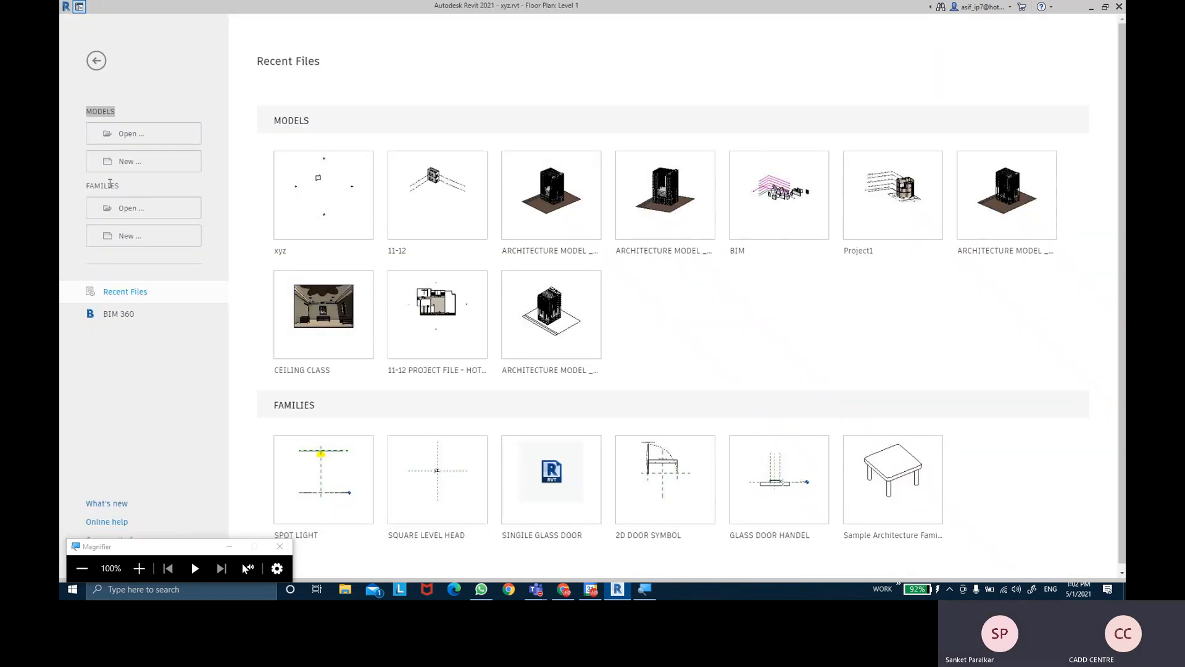
{"action": "left_click_drag", "start_coordinate": [91, 184], "coordinate": [136, 188]}
{"action": "left_click", "coordinate": [63, 198]}
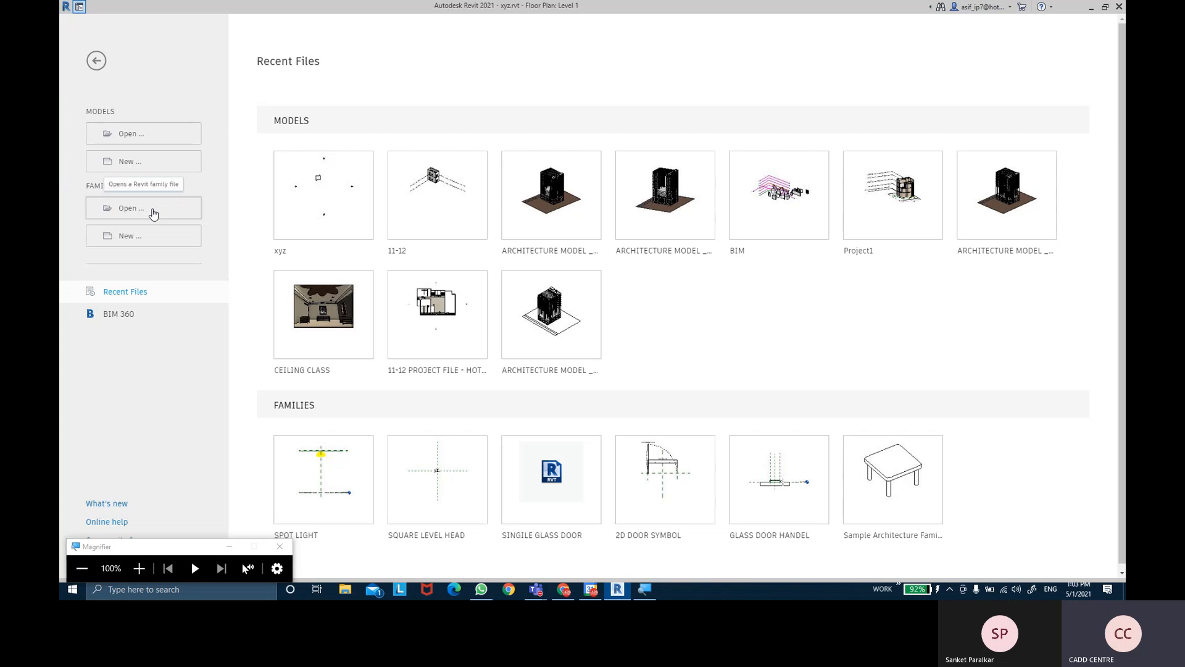
{"action": "left_click", "coordinate": [152, 243]}
- Browse the template dialog to C:\ProgramData\Autodesk\RVT 2021\Family Templates and select the English folder
{"action": "left_click_drag", "start_coordinate": [293, 117], "coordinate": [323, 135]}
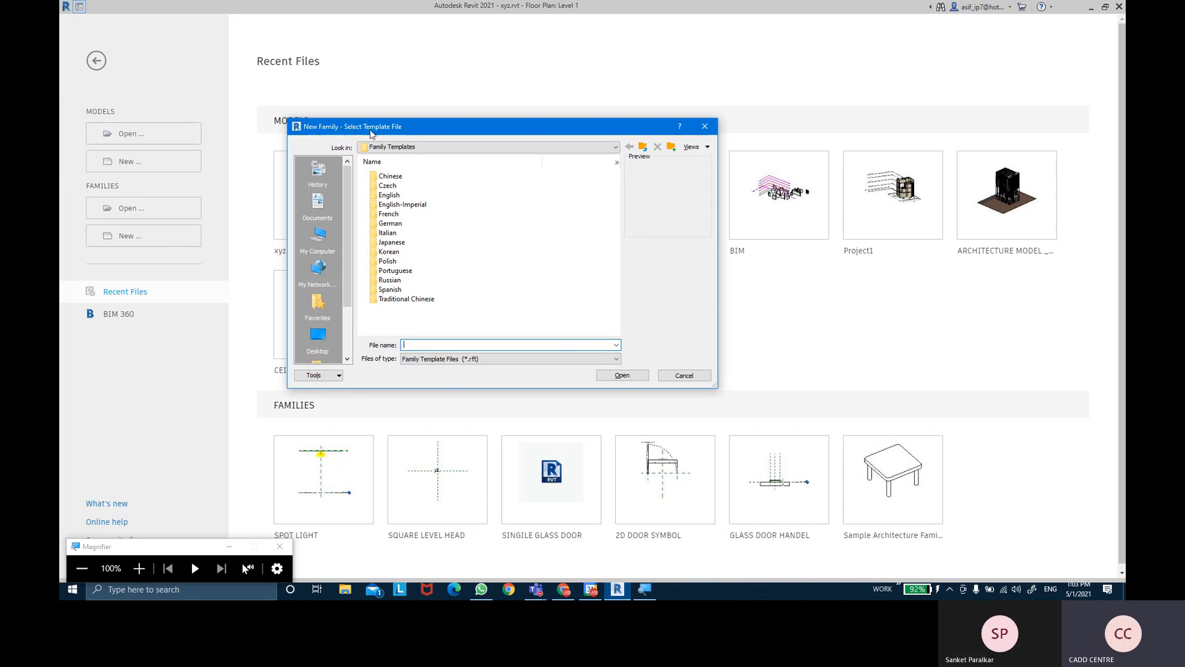
{"action": "key", "text": "ctrl"}
{"action": "key", "text": "super+plus"}
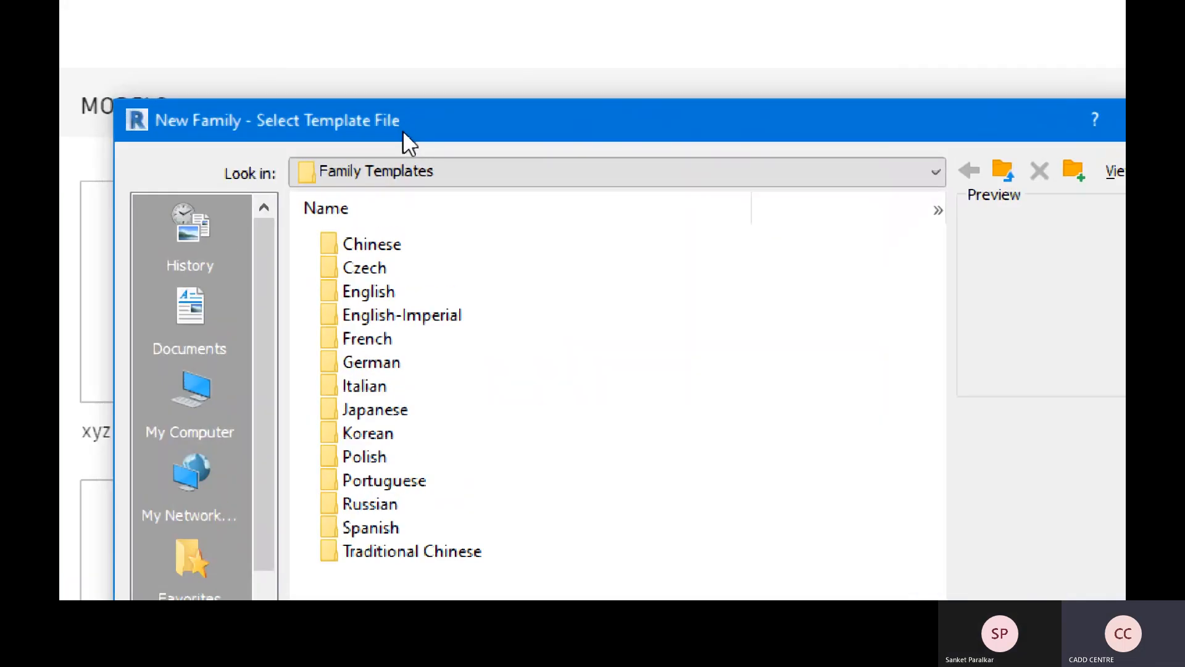
{"action": "key", "text": "ctrl"}
{"action": "left_click", "coordinate": [475, 176]}
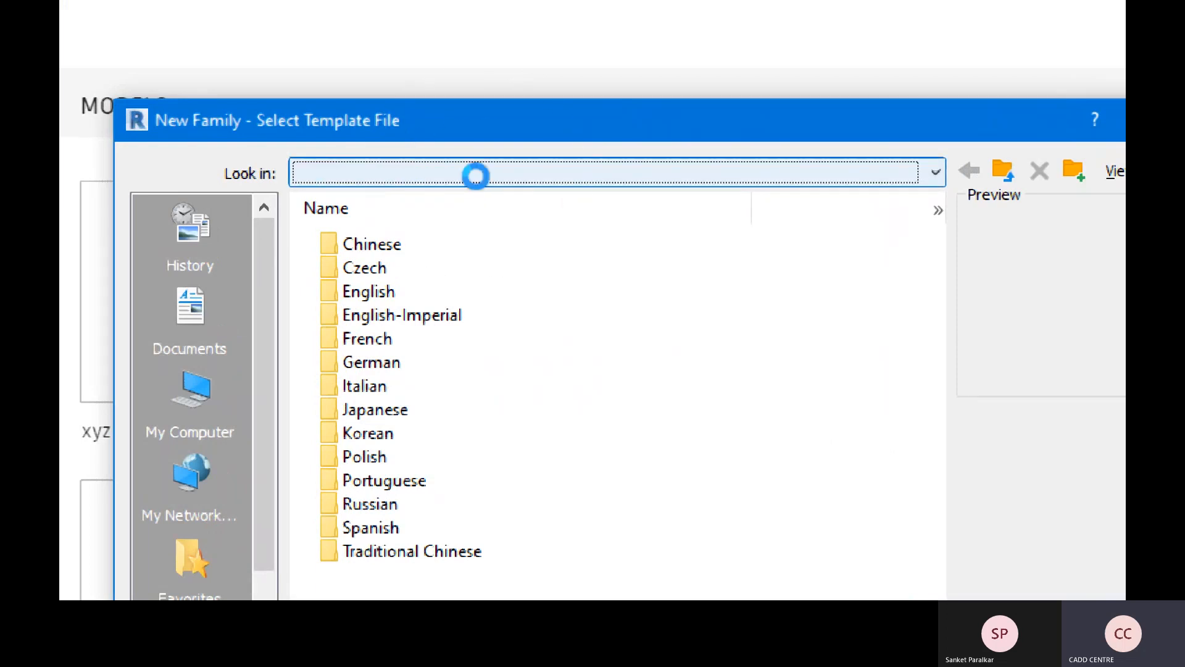
{"action": "key", "text": "ctrl"}
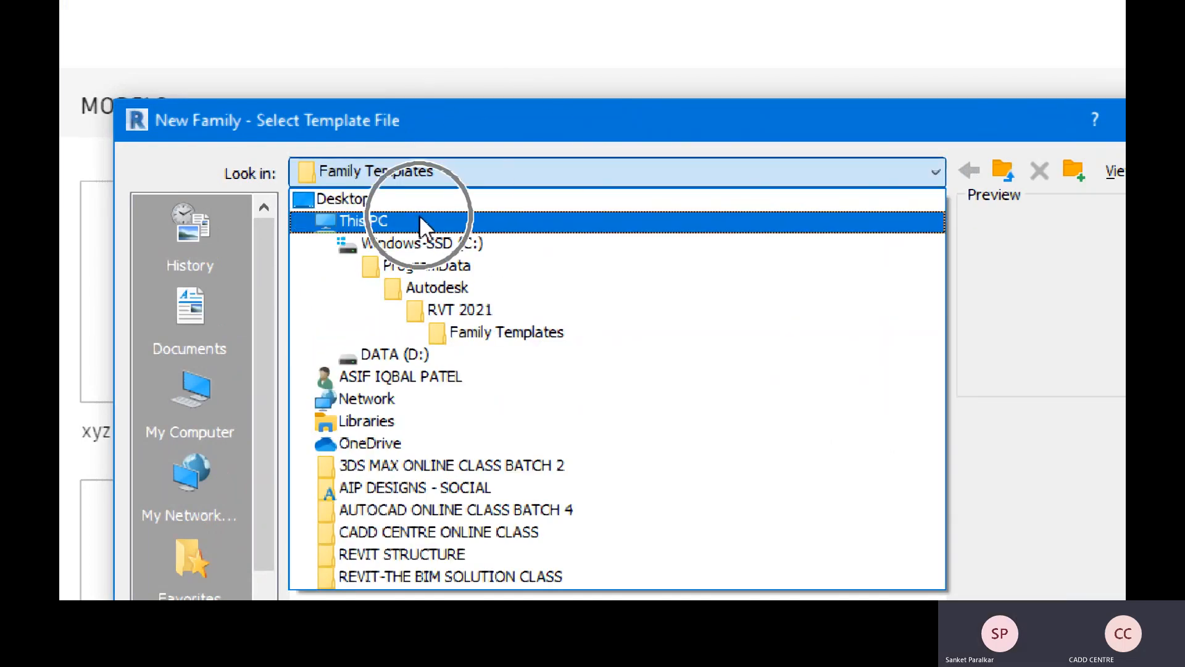
{"action": "key", "text": "ctrl"}
{"action": "key", "text": "ctrl"}
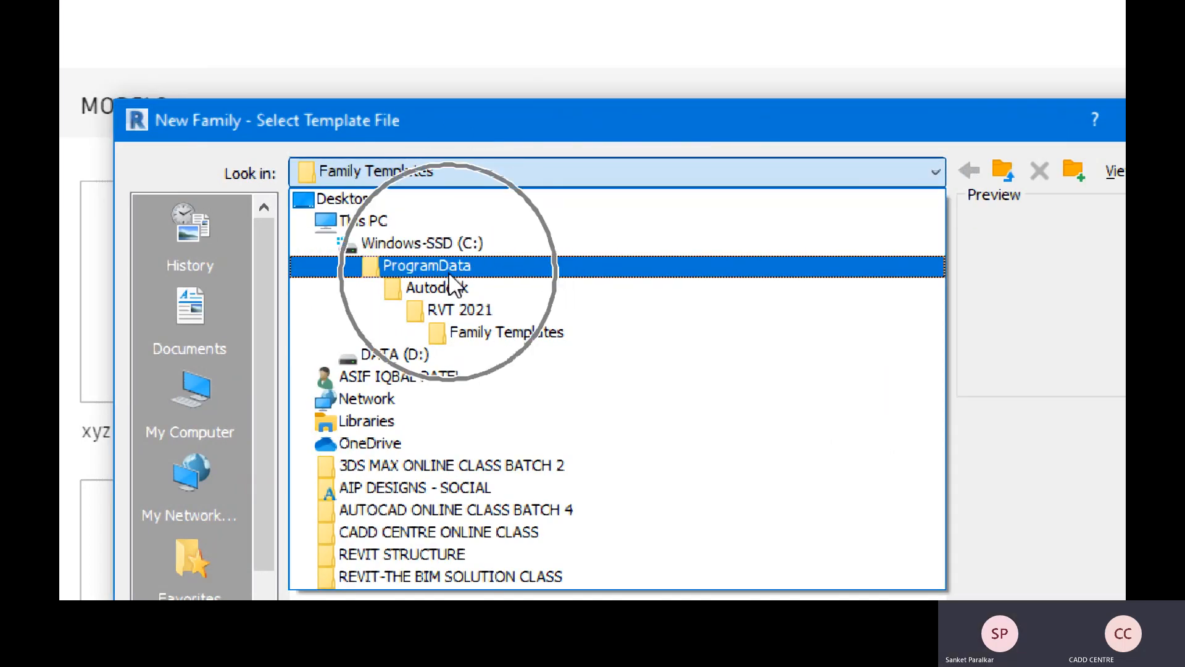
{"action": "key", "text": "ctrl"}
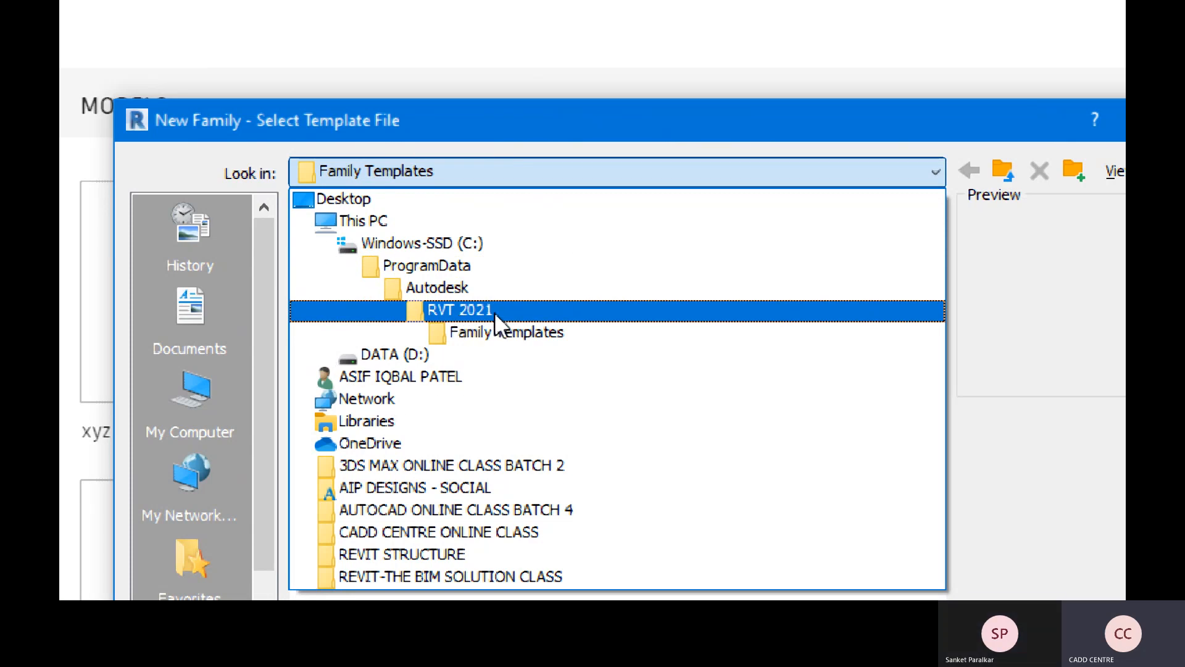
{"action": "key", "text": "ctrl"}
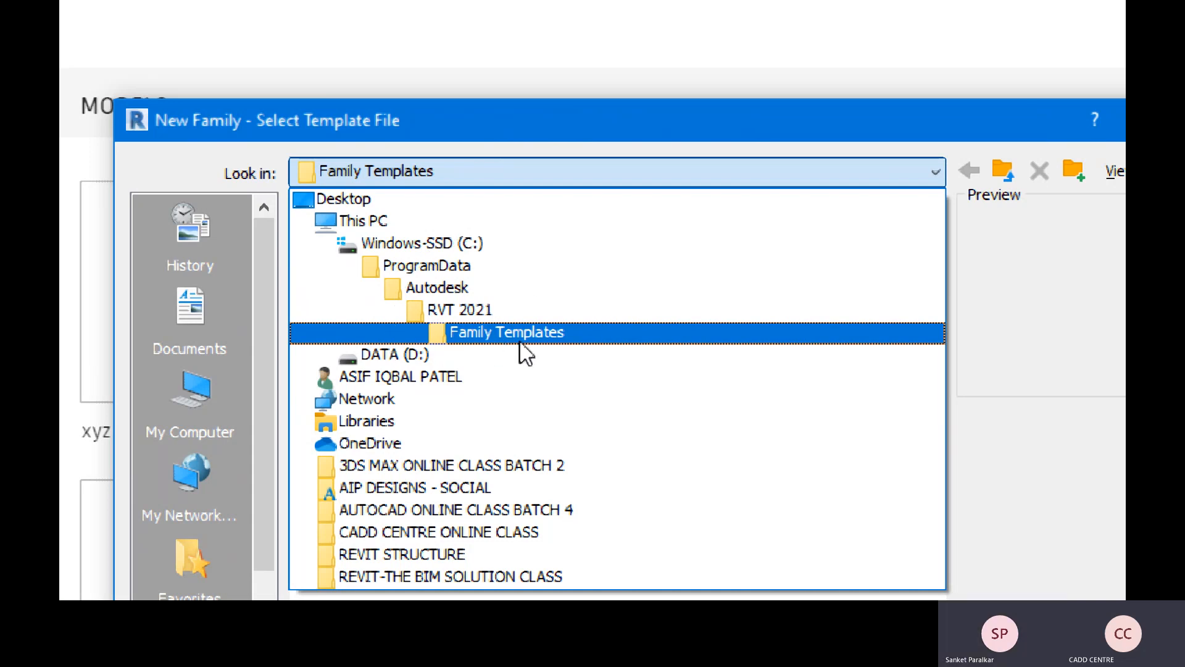
{"action": "left_click", "coordinate": [567, 347]}
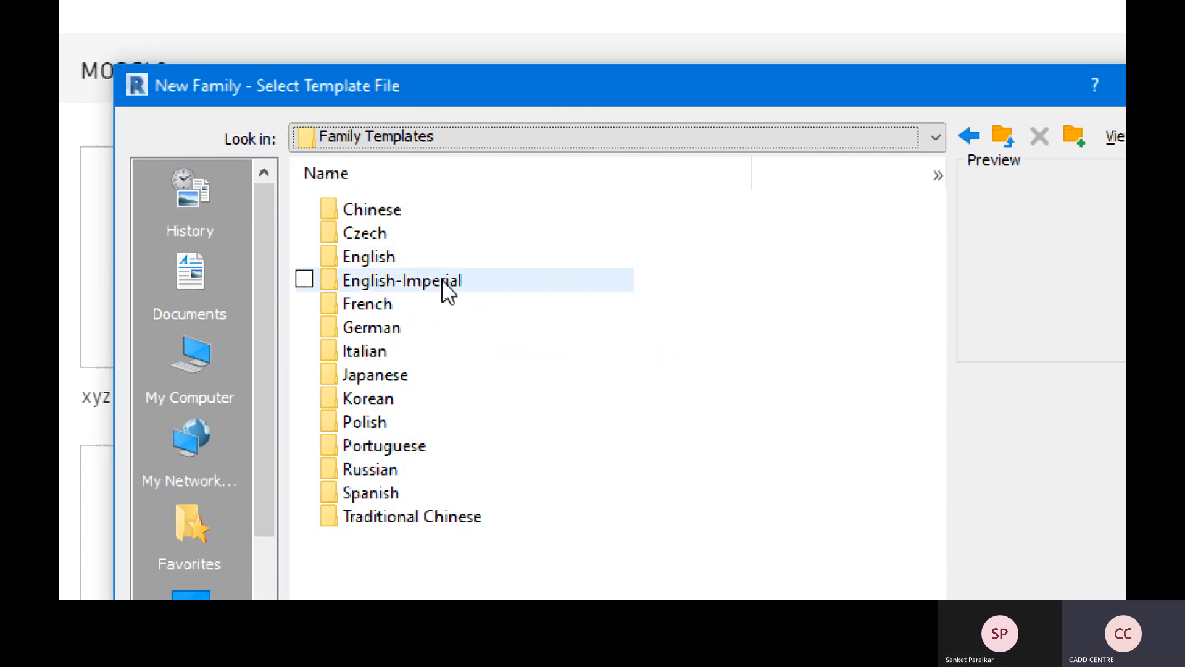
{"action": "key", "text": "ctrl"}
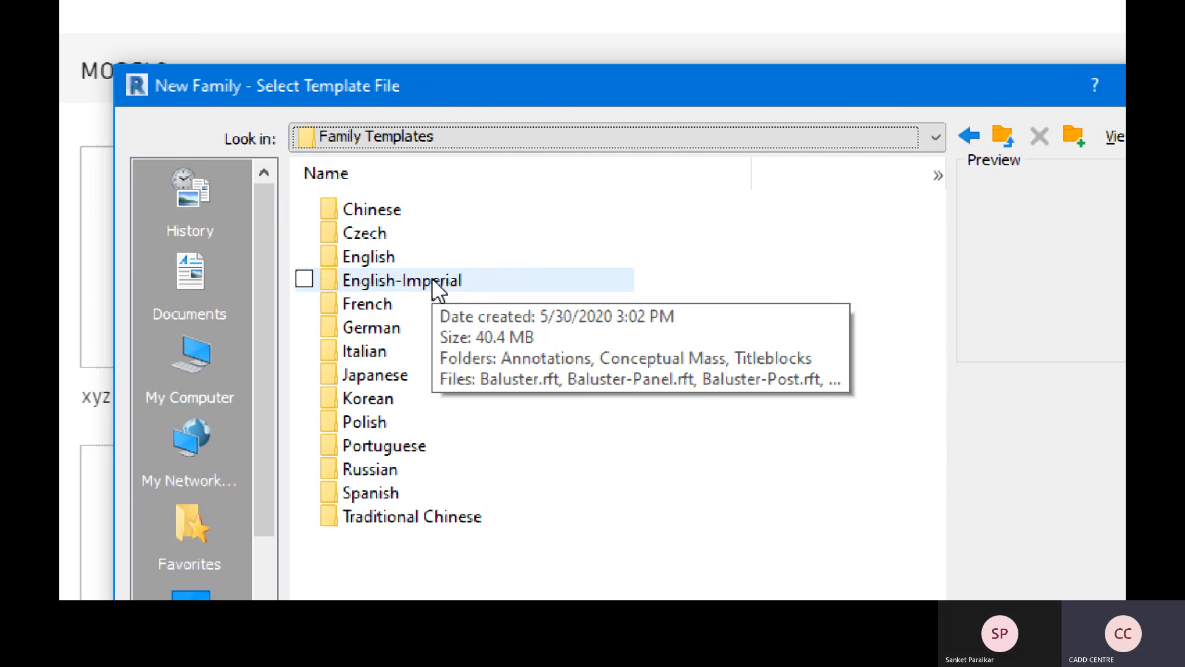
{"action": "left_click", "coordinate": [420, 262]}
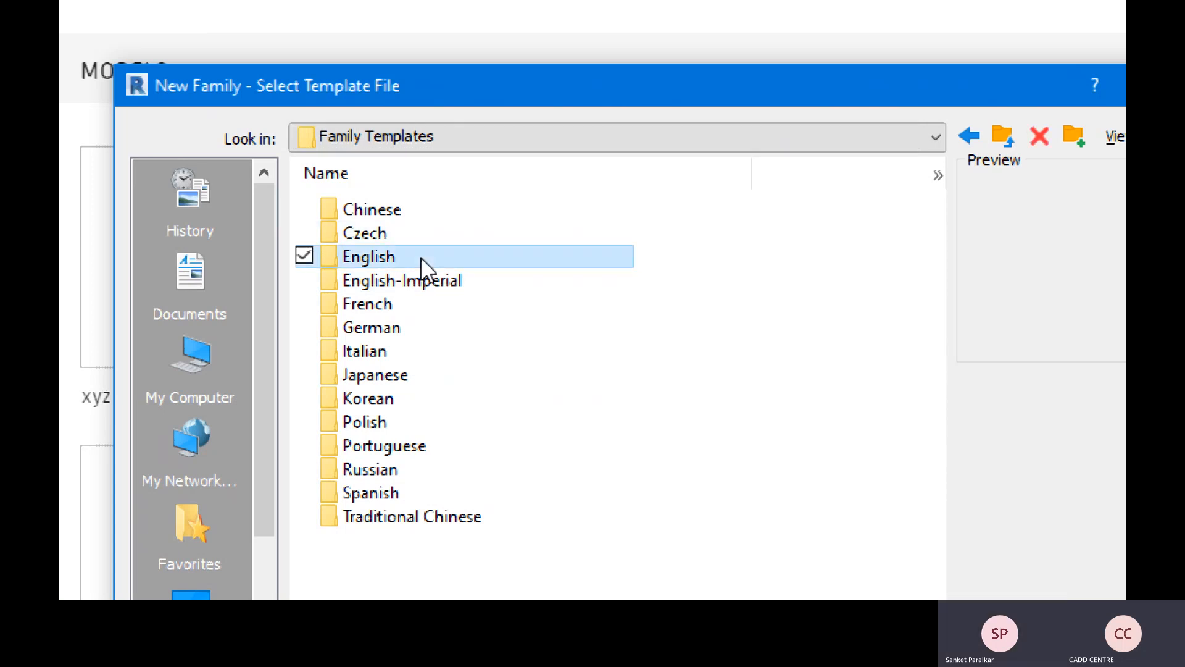
{"action": "key", "text": "ctrl"}
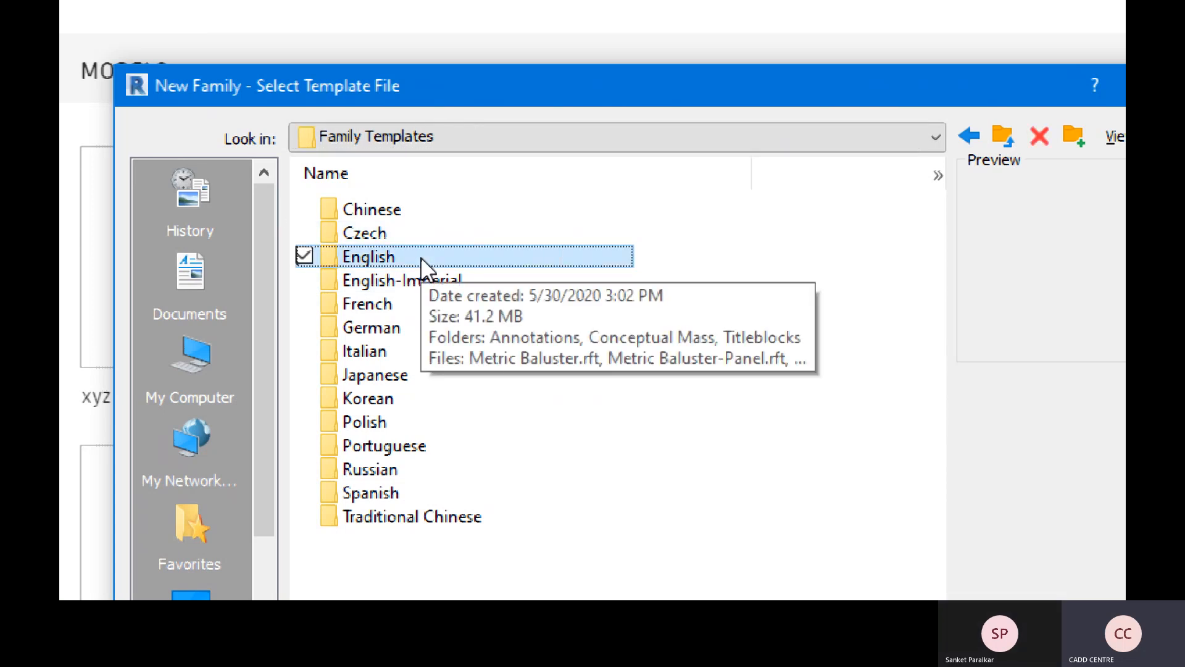
- Start a new family from English\Metric Window.rft
{"action": "double_click", "coordinate": [422, 266]}
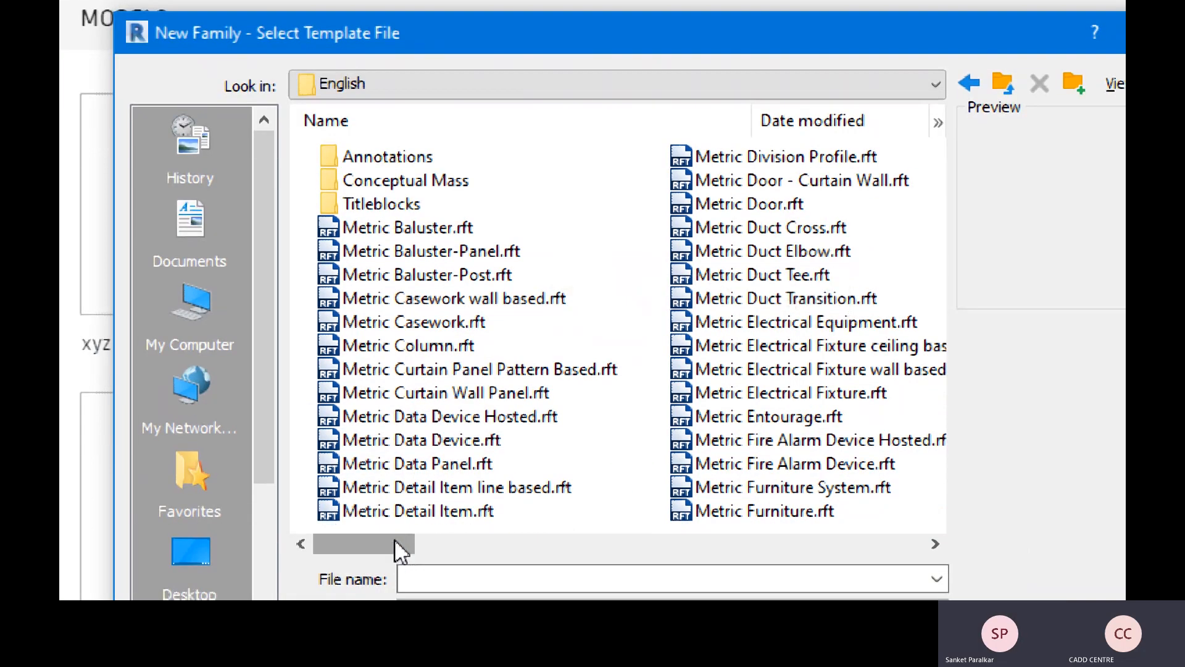
{"action": "left_click_drag", "start_coordinate": [397, 597], "coordinate": [520, 596]}
{"action": "mouse_move", "coordinate": [521, 535]}
{"action": "left_mouse_down"}
{"action": "mouse_move", "coordinate": [884, 546]}
{"action": "mouse_move", "coordinate": [683, 552]}
{"action": "mouse_move", "coordinate": [387, 523]}
{"action": "left_mouse_up"}
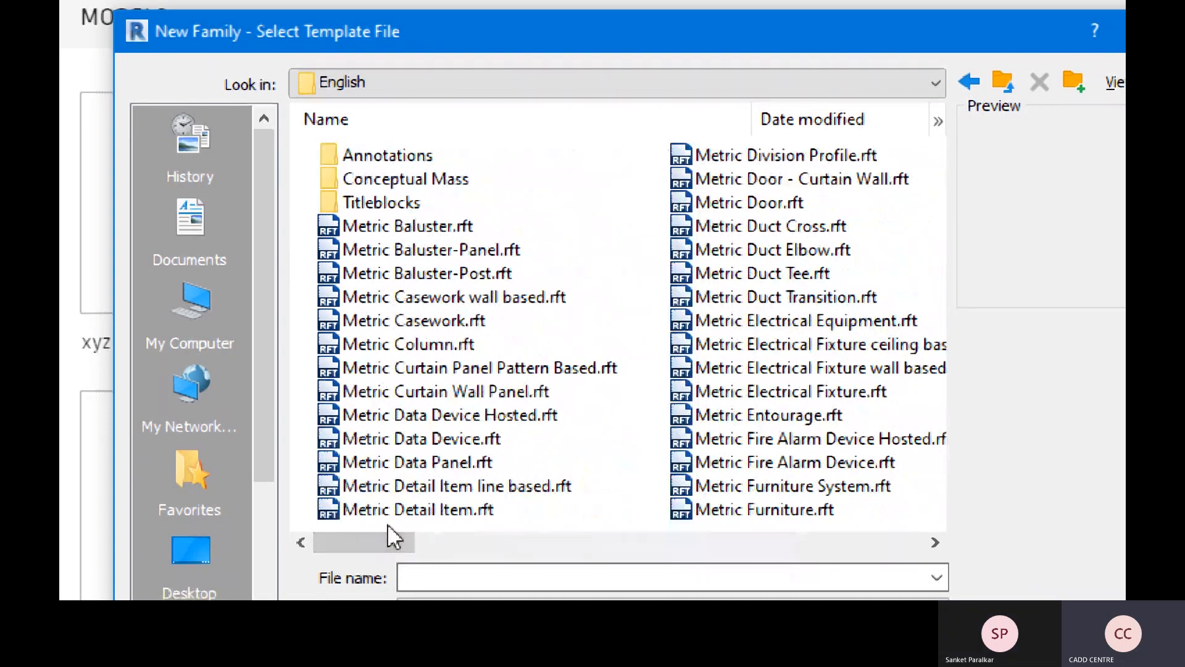
{"action": "left_click_drag", "start_coordinate": [402, 535], "coordinate": [861, 535]}
{"action": "left_click", "coordinate": [420, 251]}
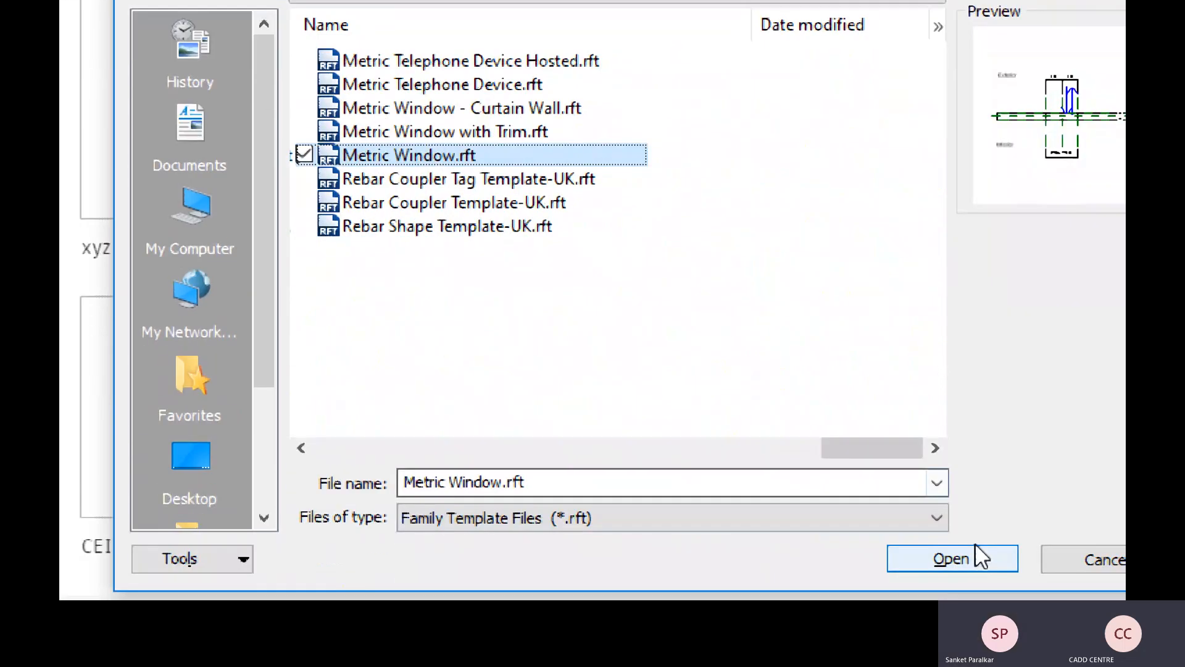
{"action": "left_click", "coordinate": [975, 559]}
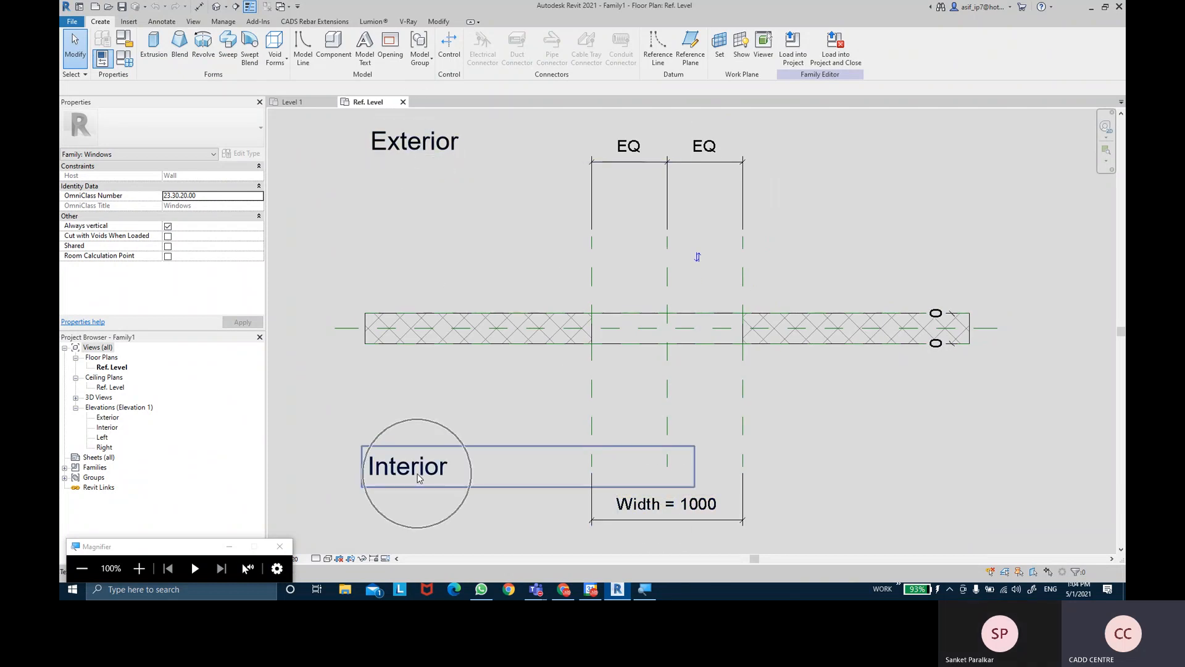
{"action": "left_click", "coordinate": [788, 344]}
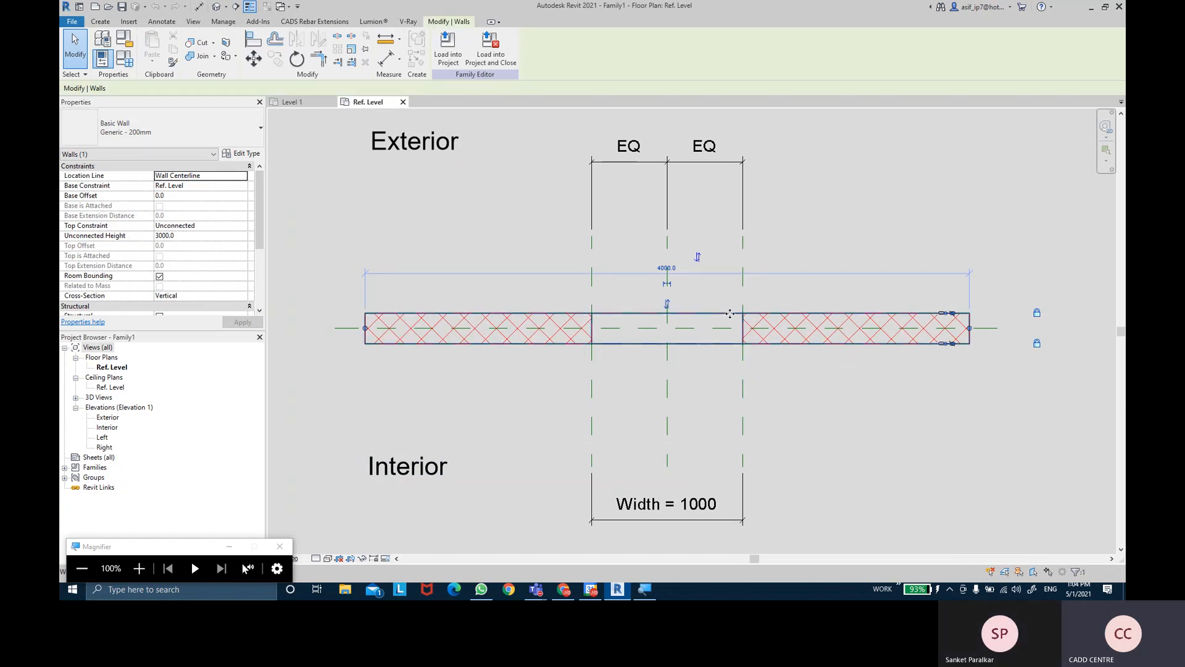
{"action": "left_click", "coordinate": [628, 355]}
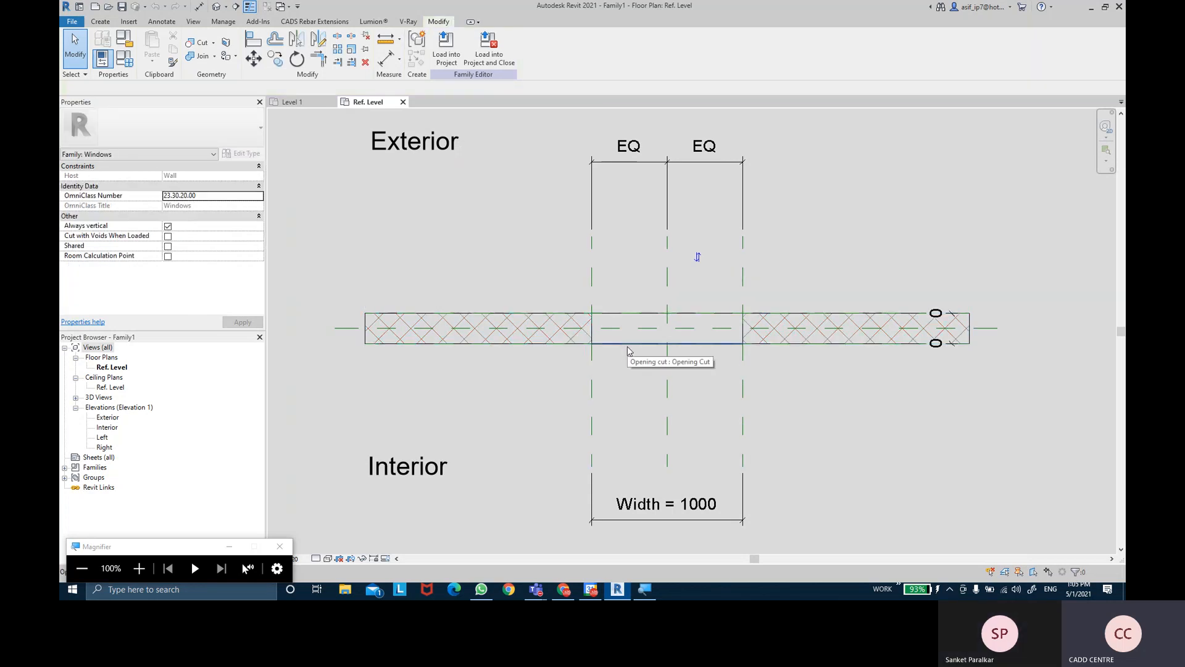
- Save the window family to the Desktop as 'fixed window with arch top'
{"action": "left_click", "coordinate": [123, 9]}
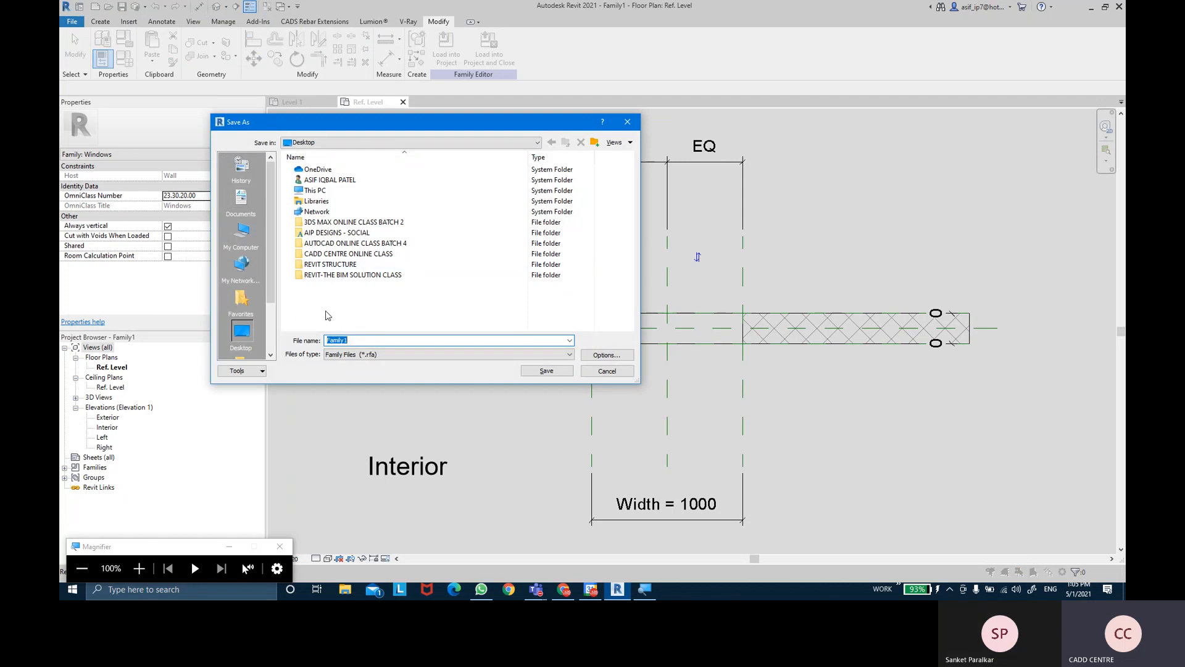
{"action": "left_click", "coordinate": [249, 333]}
{"action": "key", "text": "shift+Tab"}
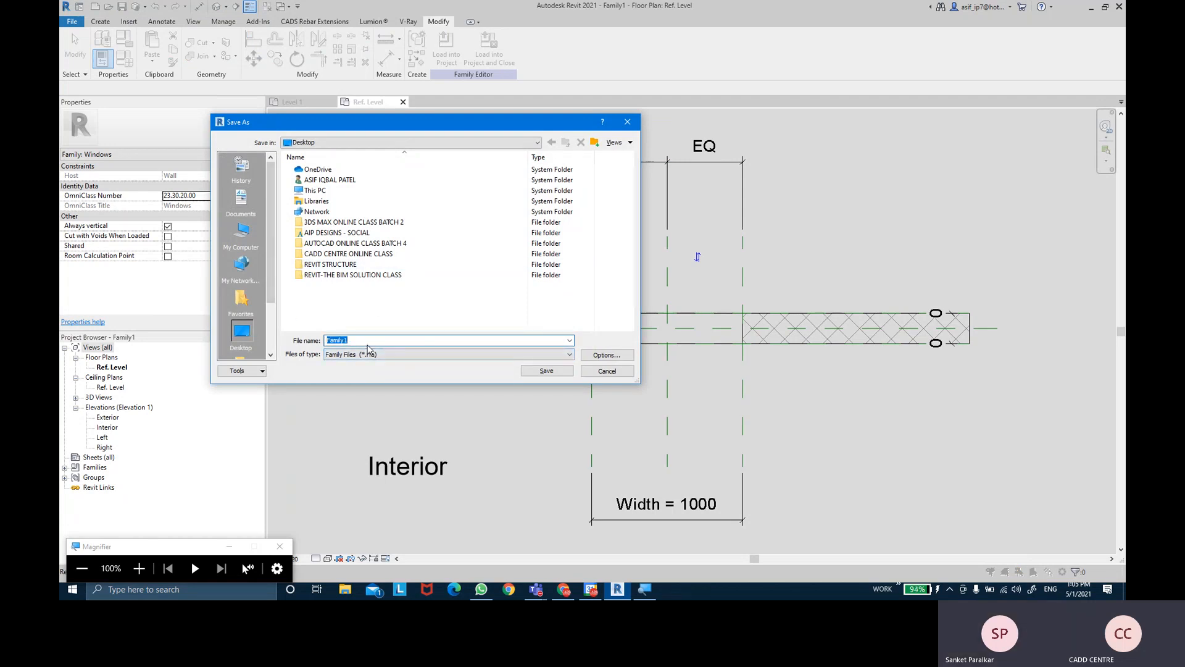
{"action": "type", "text": "fixed "}
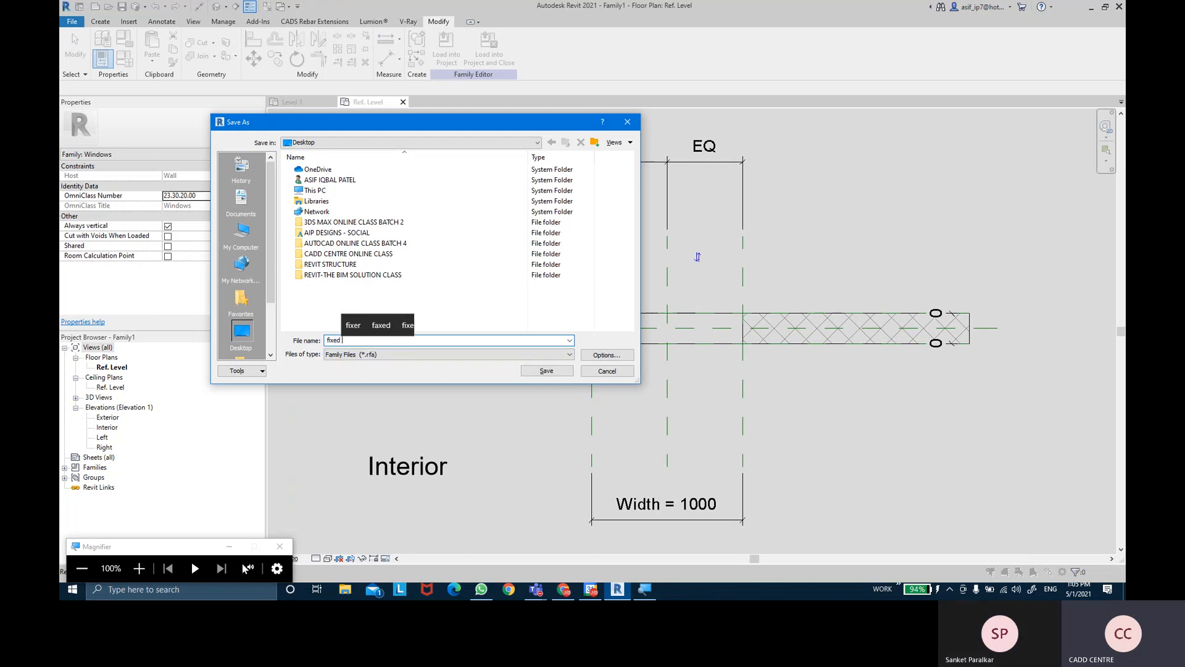
{"action": "type", "text": "window wi"}
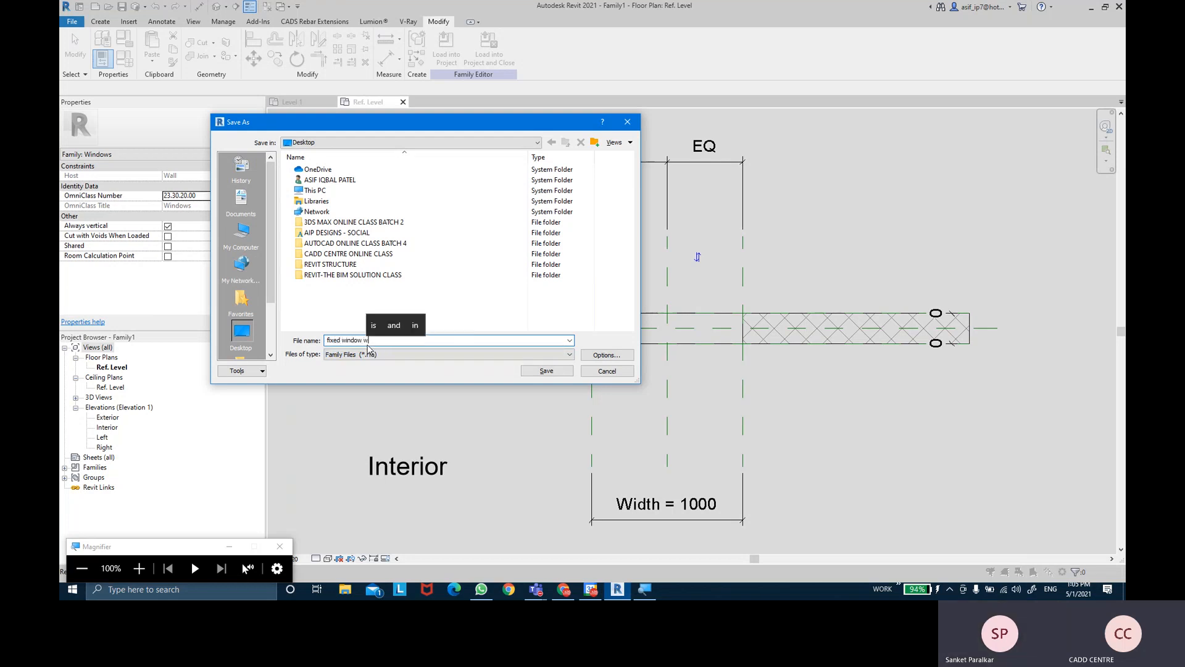
{"action": "type", "text": "th arch"}
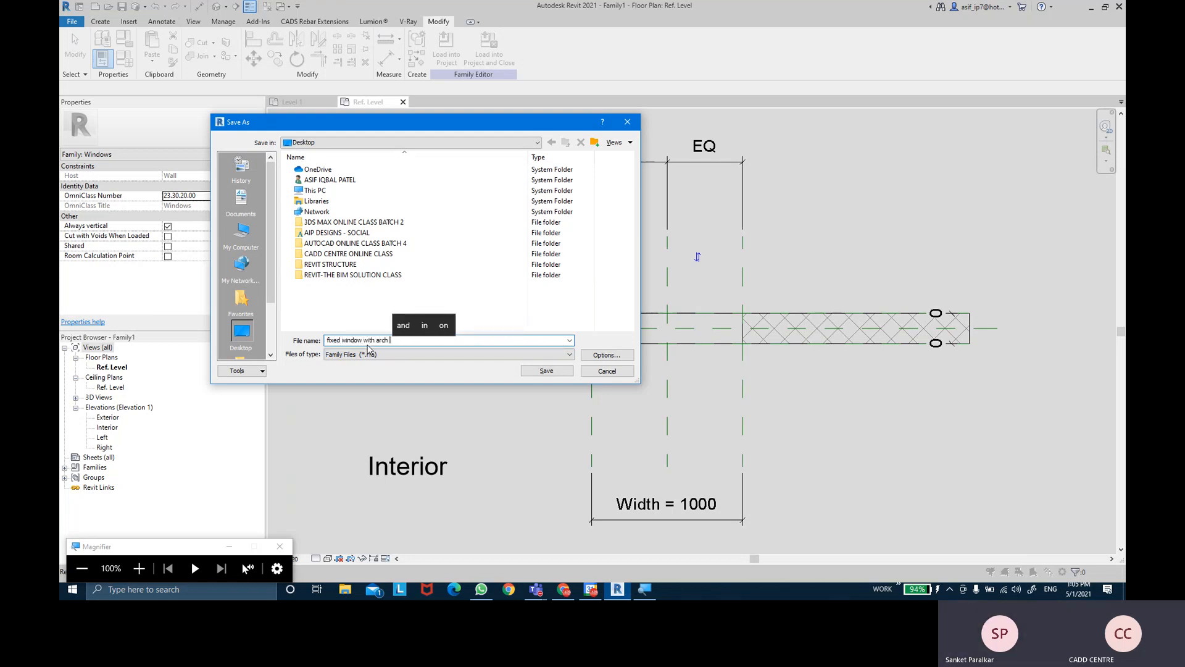
{"action": "type", "text": " to"}
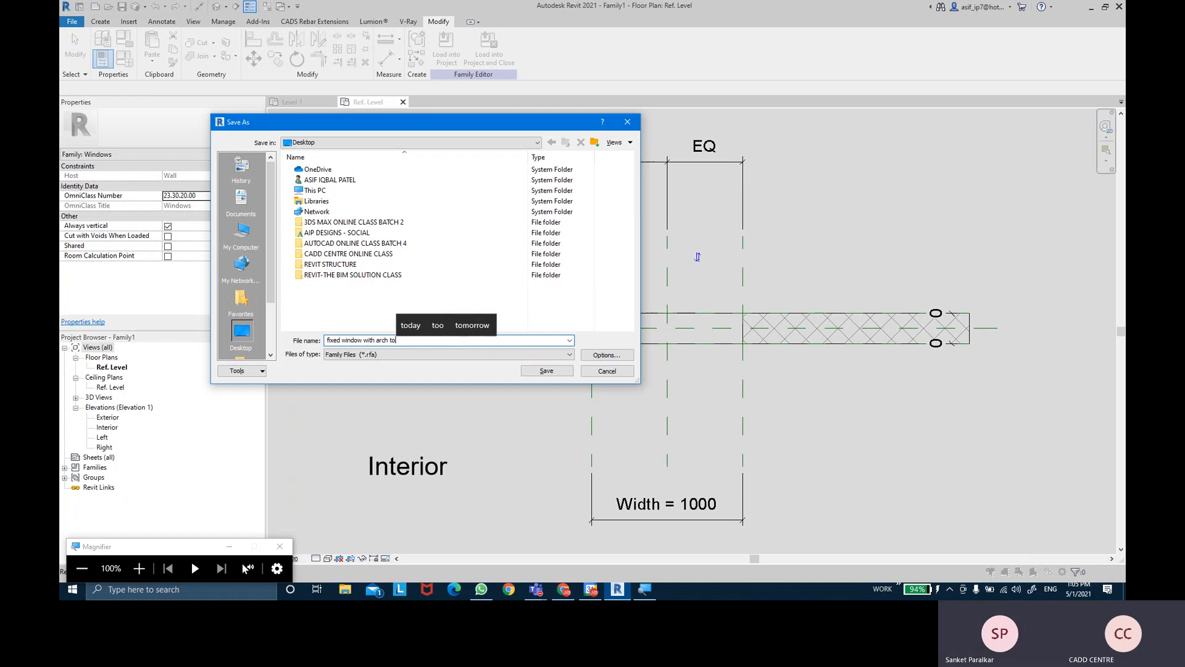
{"action": "type", "text": "p"}
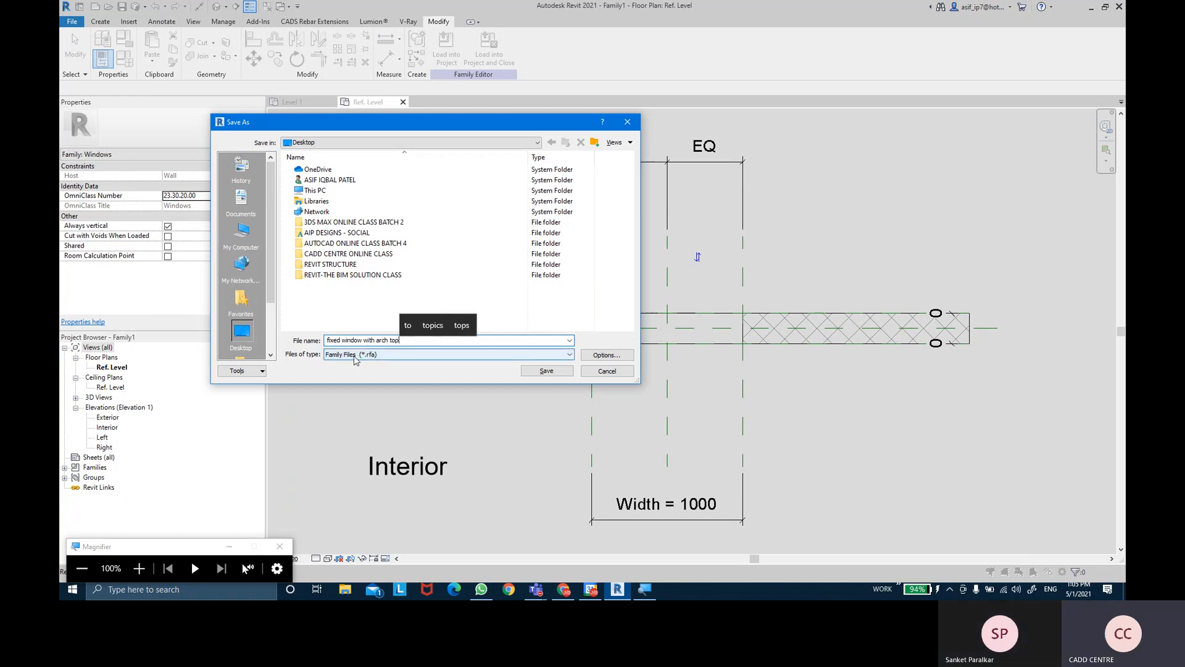
{"action": "key", "text": "super+plus"}
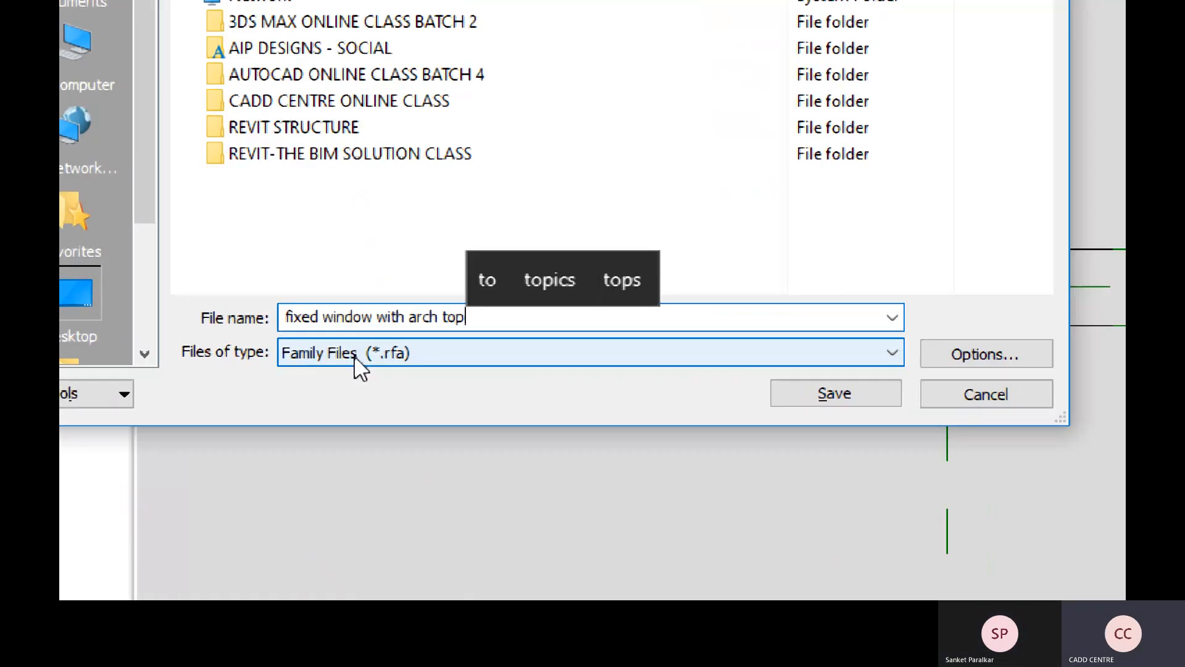
{"action": "key", "text": "ctrl"}
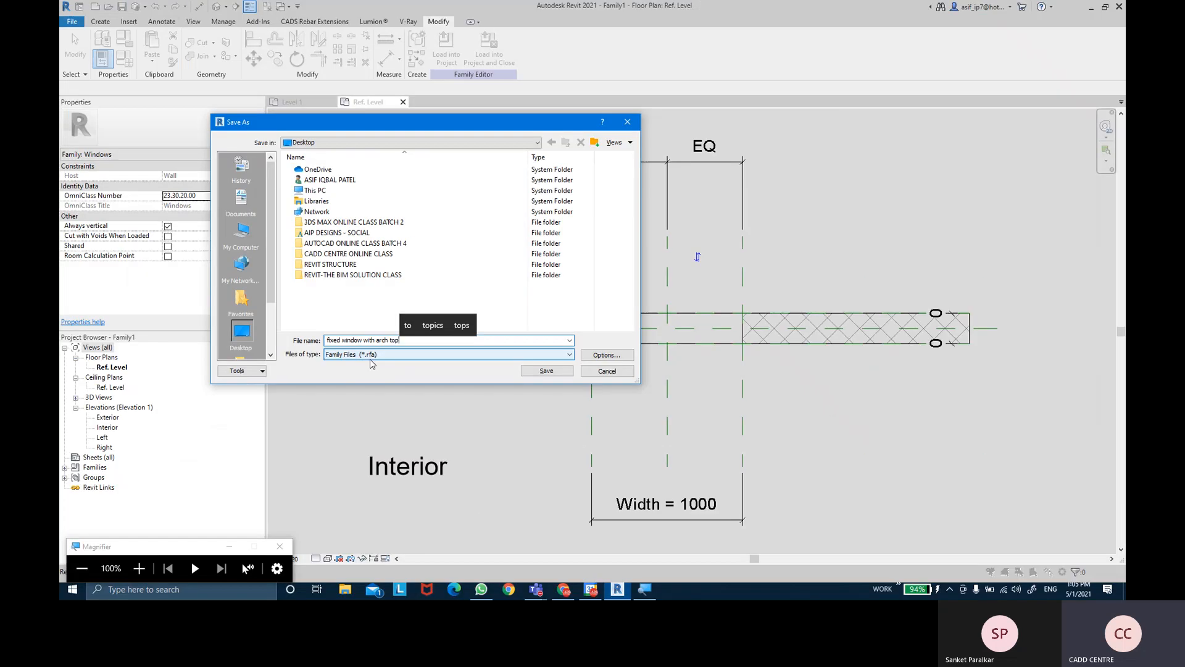
{"action": "left_click", "coordinate": [544, 371]}
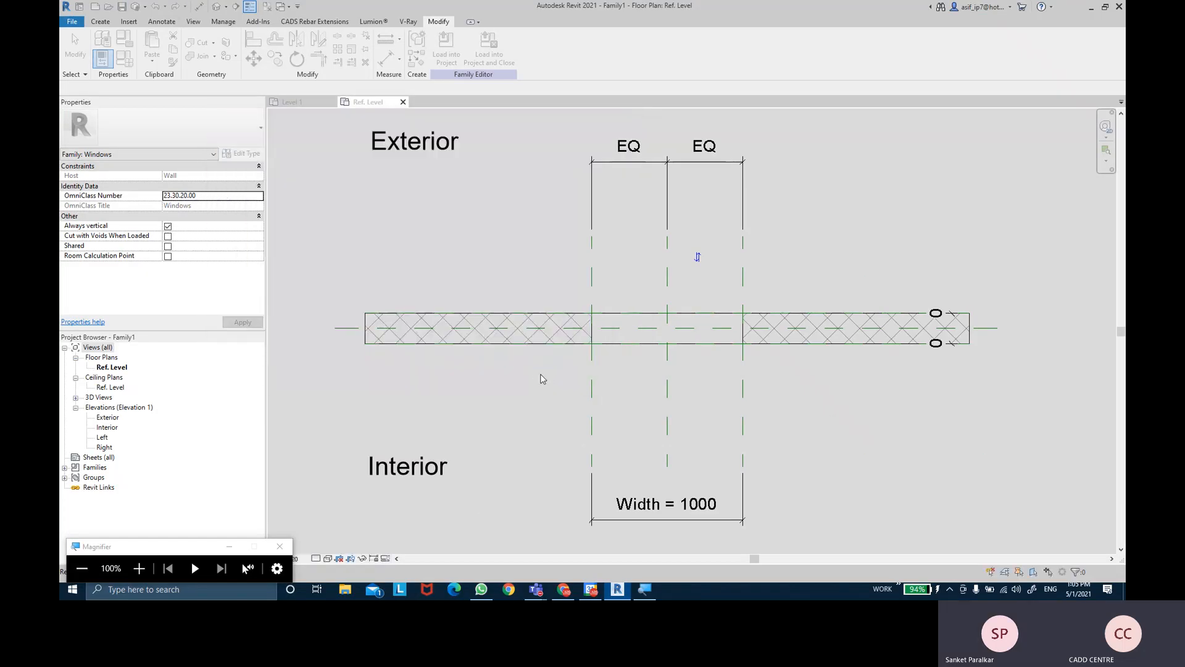
- From the home page, start another new family and browse the English templates folder
{"action": "left_click", "coordinate": [79, 7]}
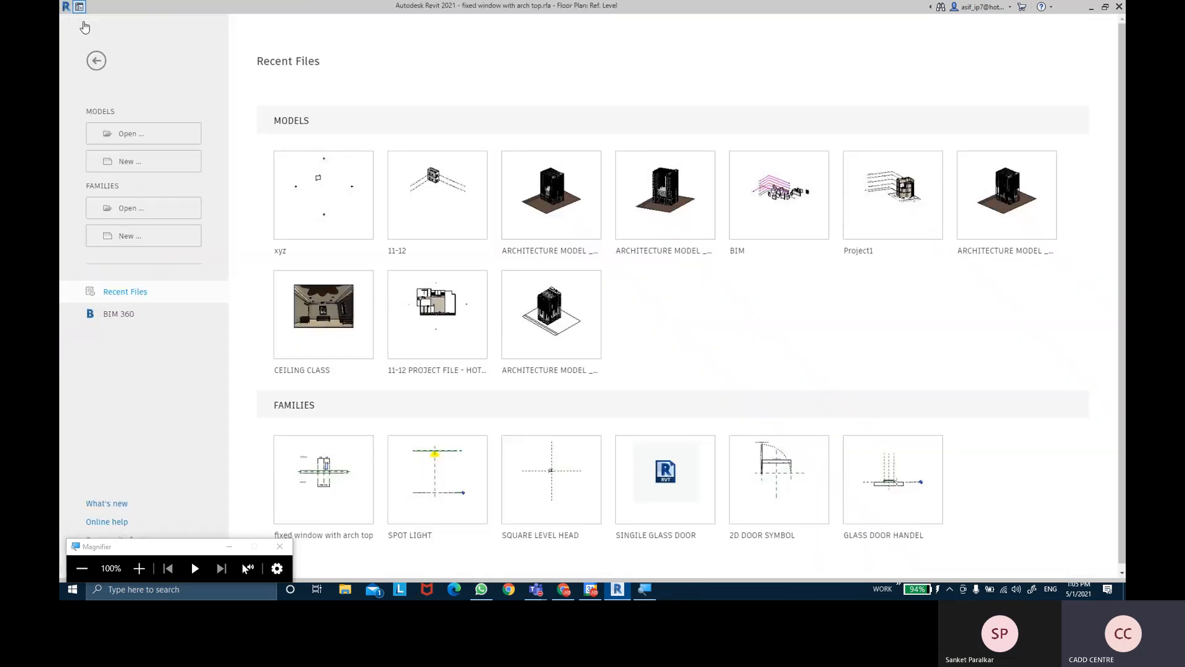
{"action": "left_click", "coordinate": [129, 238]}
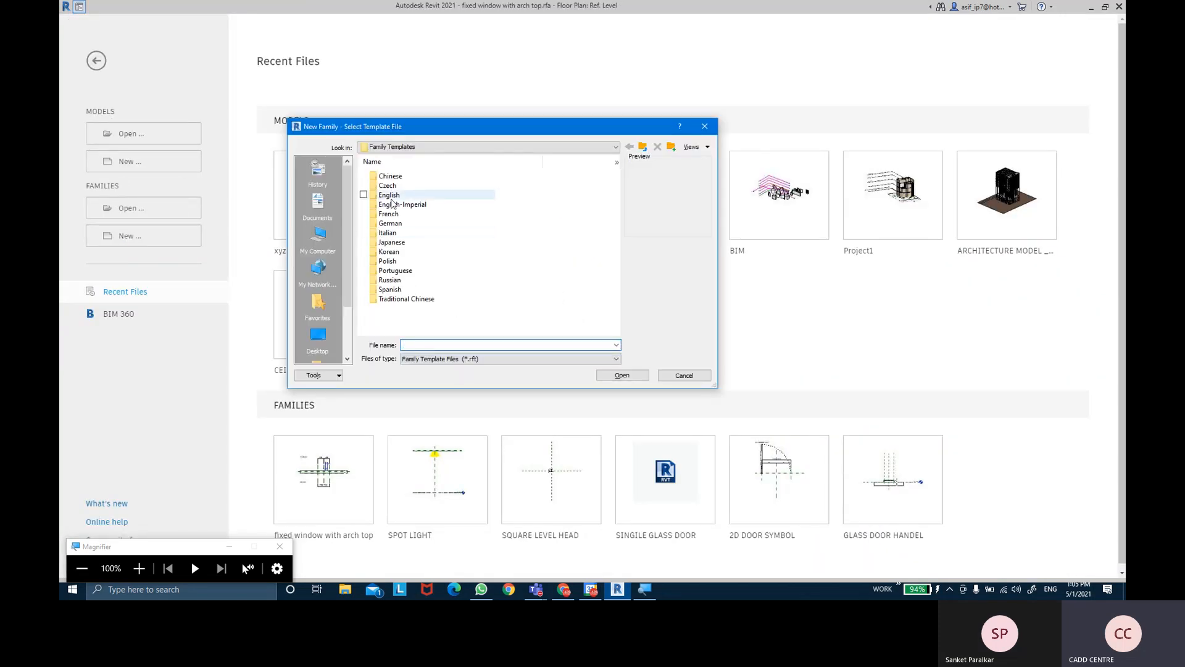
{"action": "double_click", "coordinate": [393, 196]}
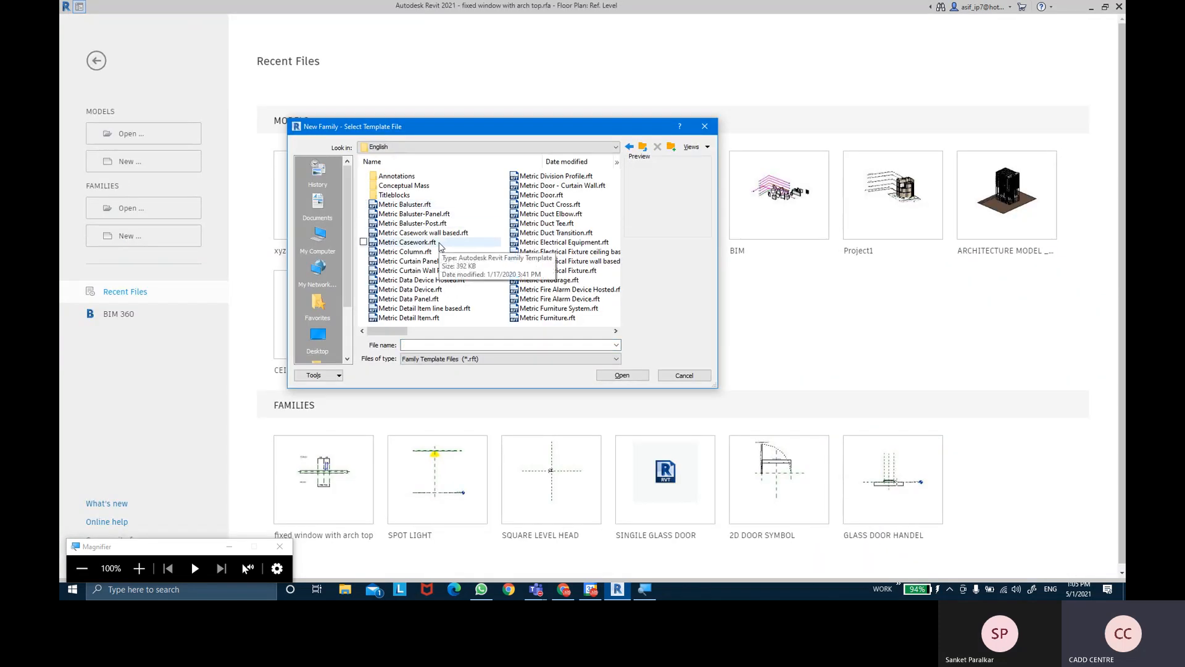
{"action": "key", "text": "super+plus"}
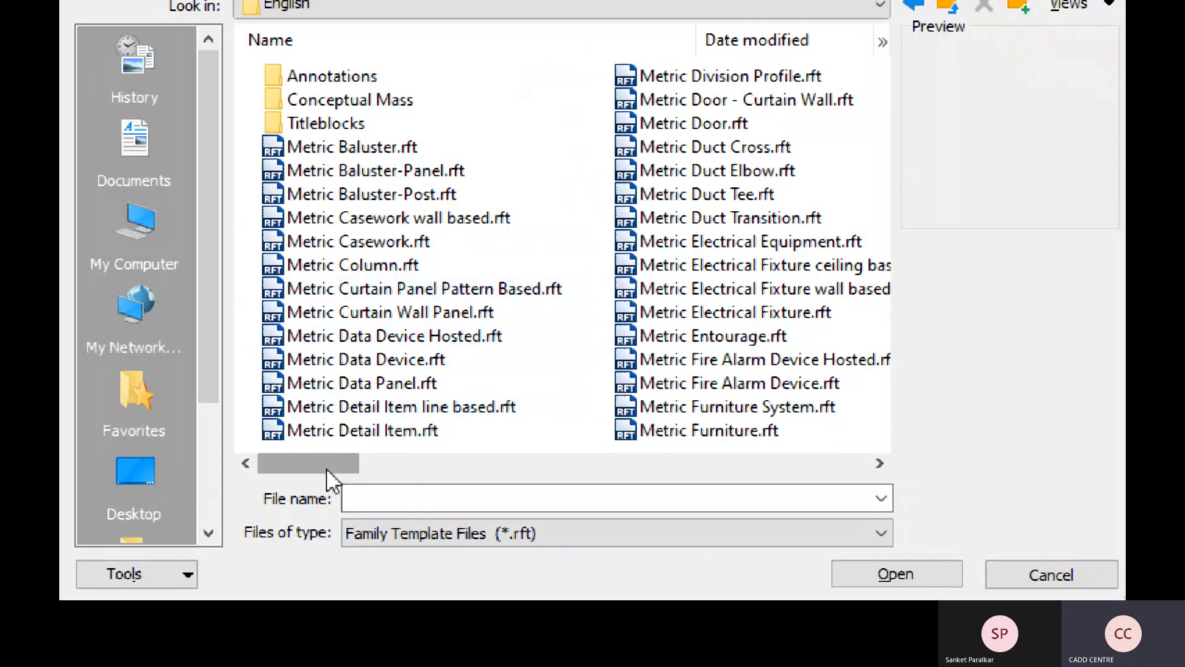
{"action": "left_click", "coordinate": [400, 464]}
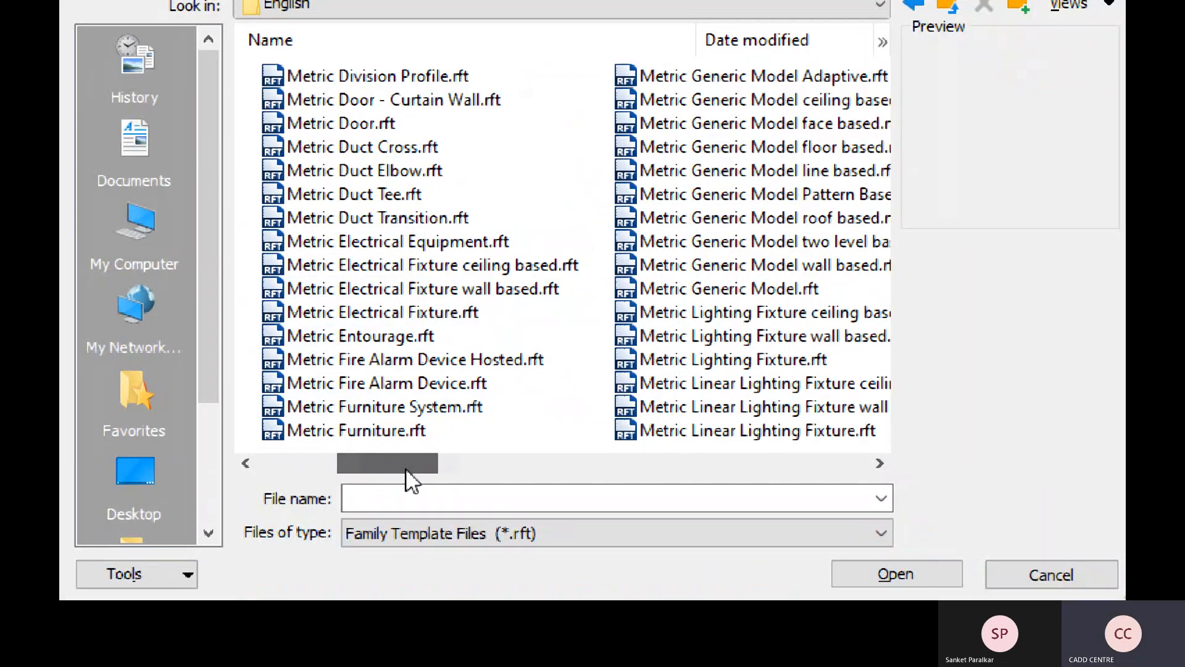
{"action": "left_click", "coordinate": [403, 100]}
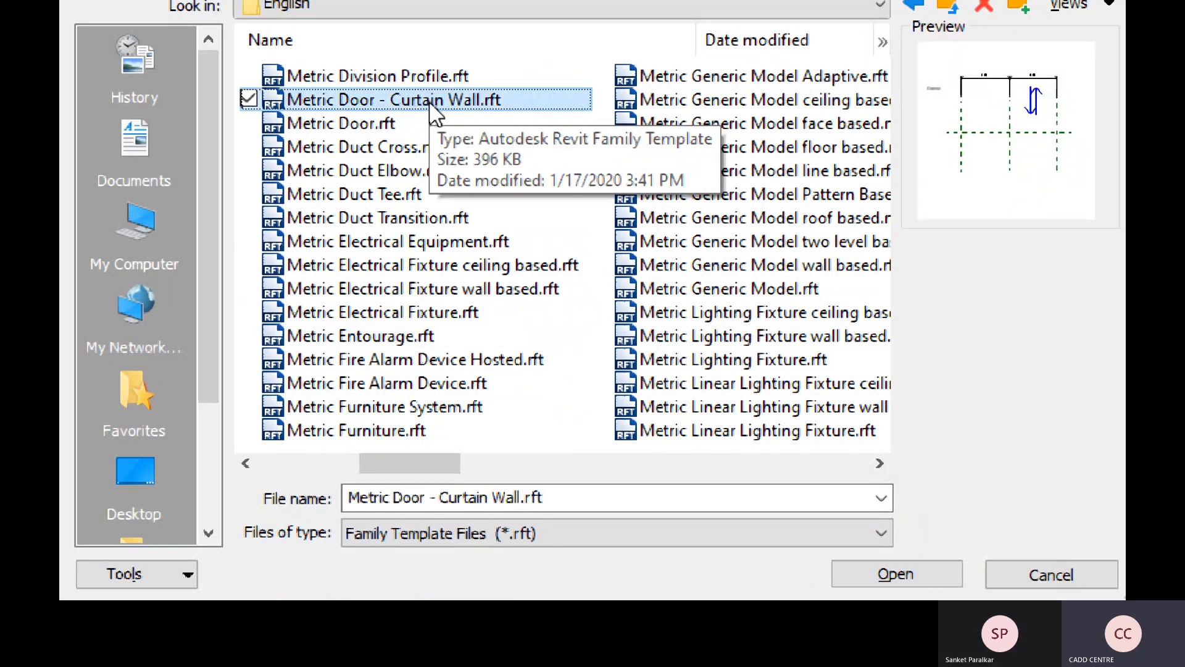
{"action": "left_click", "coordinate": [400, 431]}
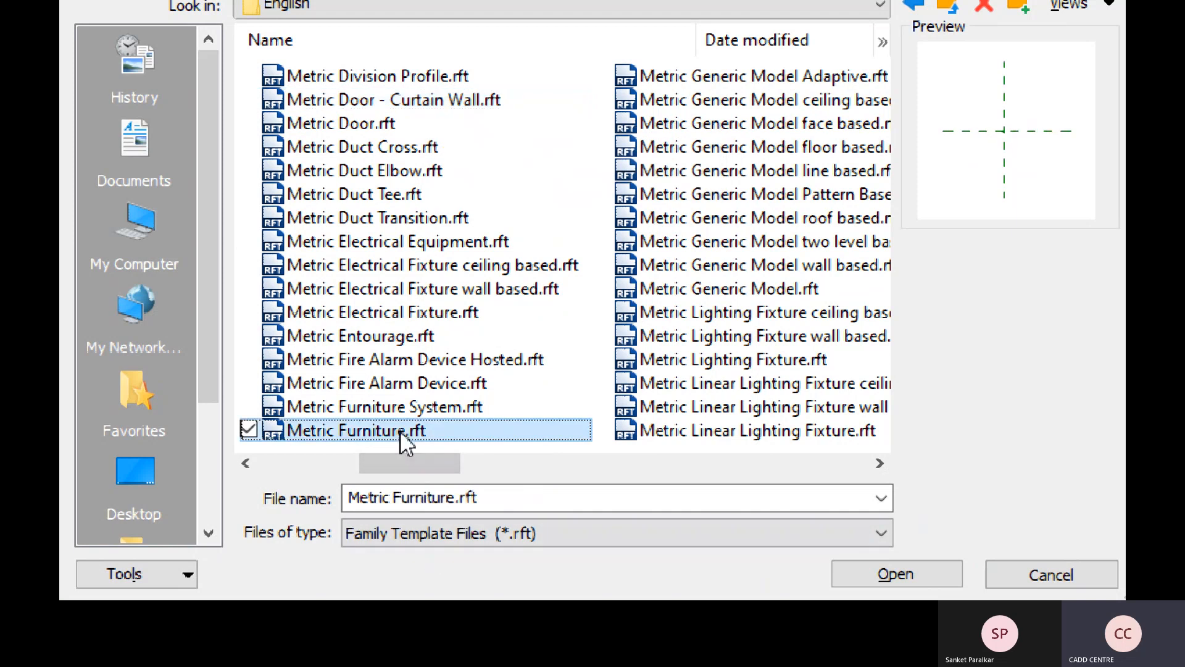
- Preview the Metric Duct Cross, Elbow, Tee, Transition and Metric Column templates
{"action": "left_click_drag", "start_coordinate": [405, 461], "coordinate": [304, 462]}
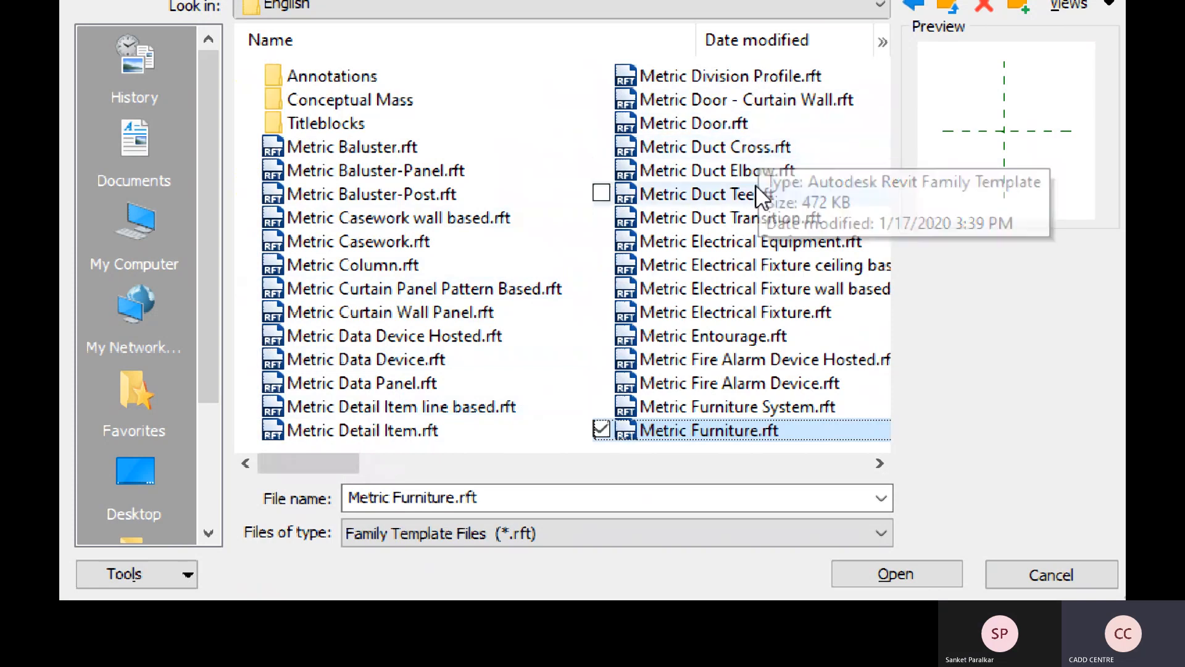
{"action": "left_click", "coordinate": [750, 146]}
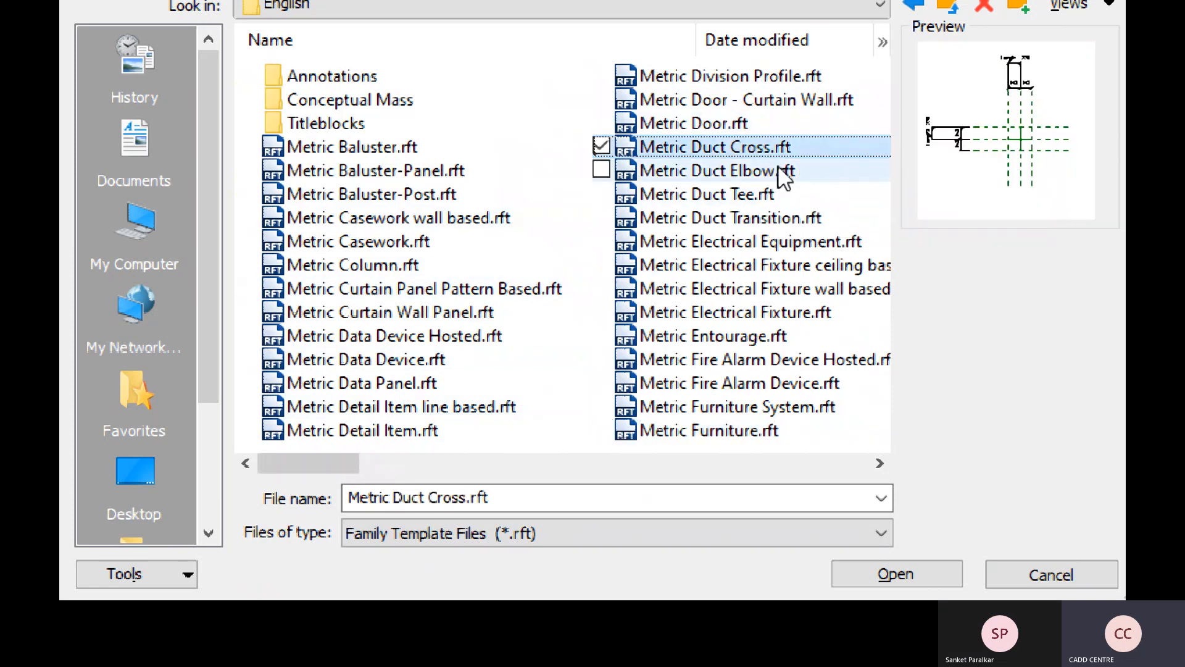
{"action": "left_click", "coordinate": [785, 173]}
{"action": "left_click", "coordinate": [748, 194]}
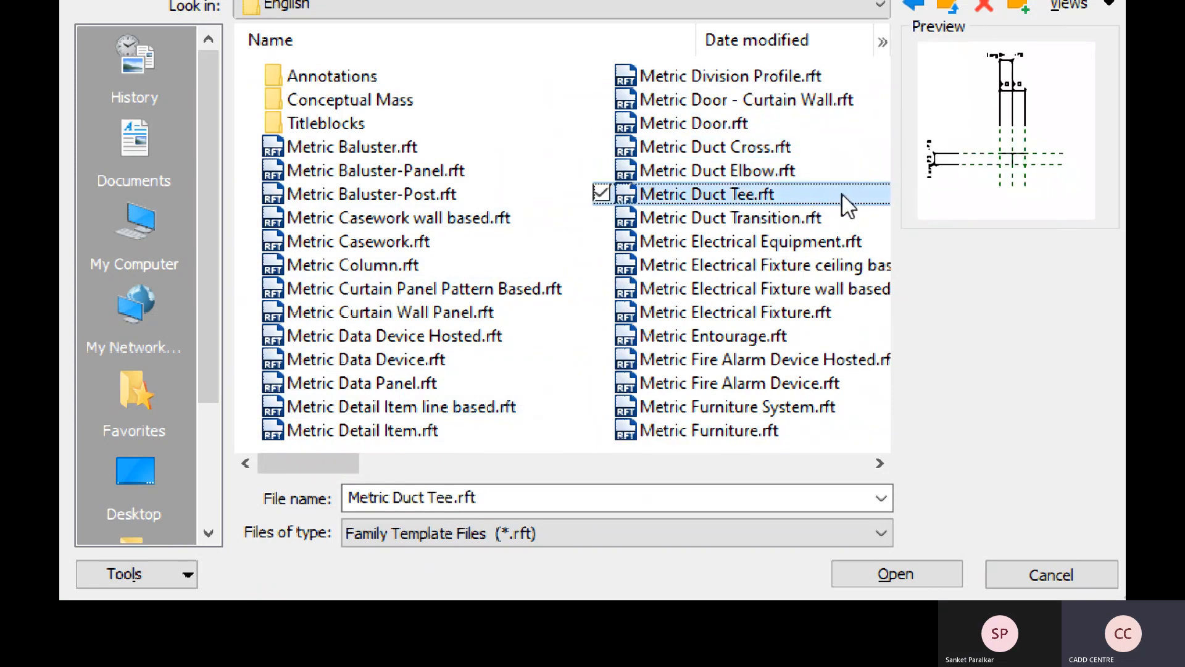
{"action": "left_click", "coordinate": [814, 223]}
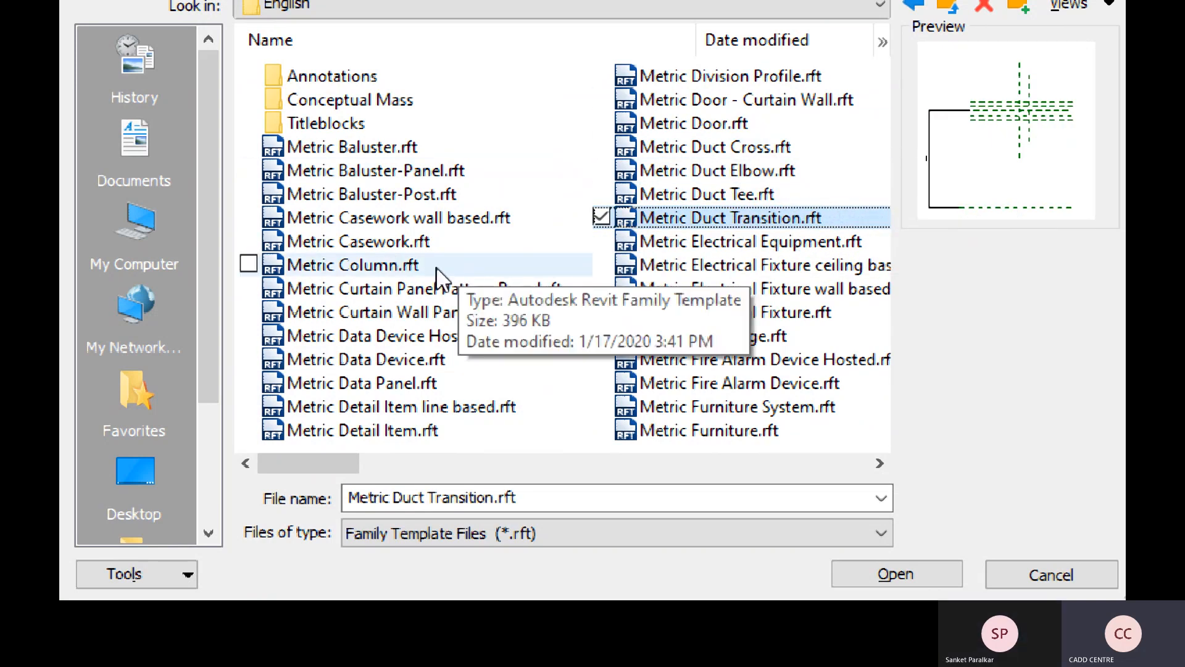
{"action": "left_click", "coordinate": [306, 264]}
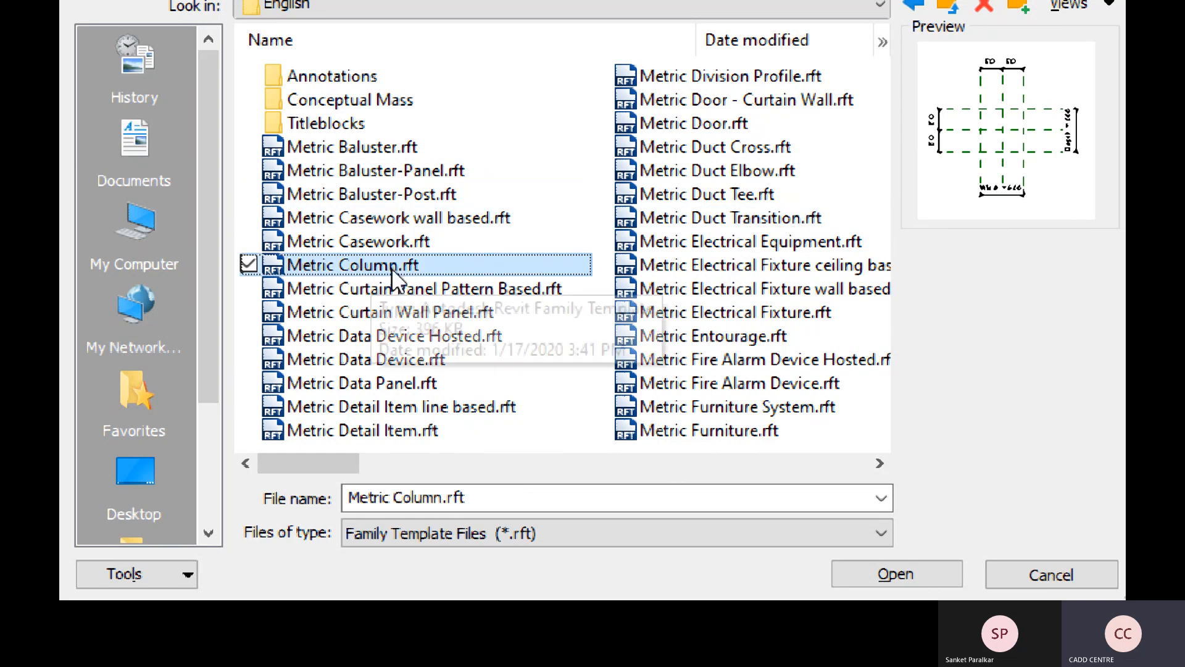
- Preview Metric Structural Column and Metric Column, then choose Metric Furniture.rft
{"action": "left_click_drag", "start_coordinate": [346, 463], "coordinate": [748, 467]}
{"action": "left_click", "coordinate": [362, 289]}
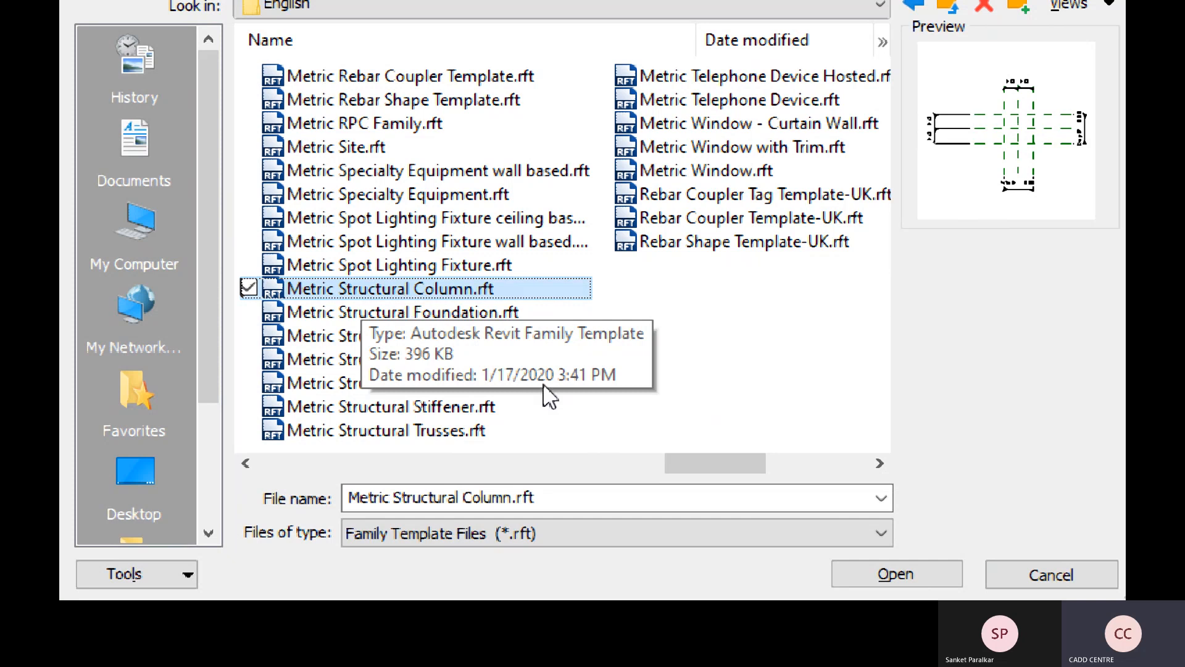
{"action": "left_click_drag", "start_coordinate": [719, 463], "coordinate": [301, 463]}
{"action": "left_click", "coordinate": [379, 266]}
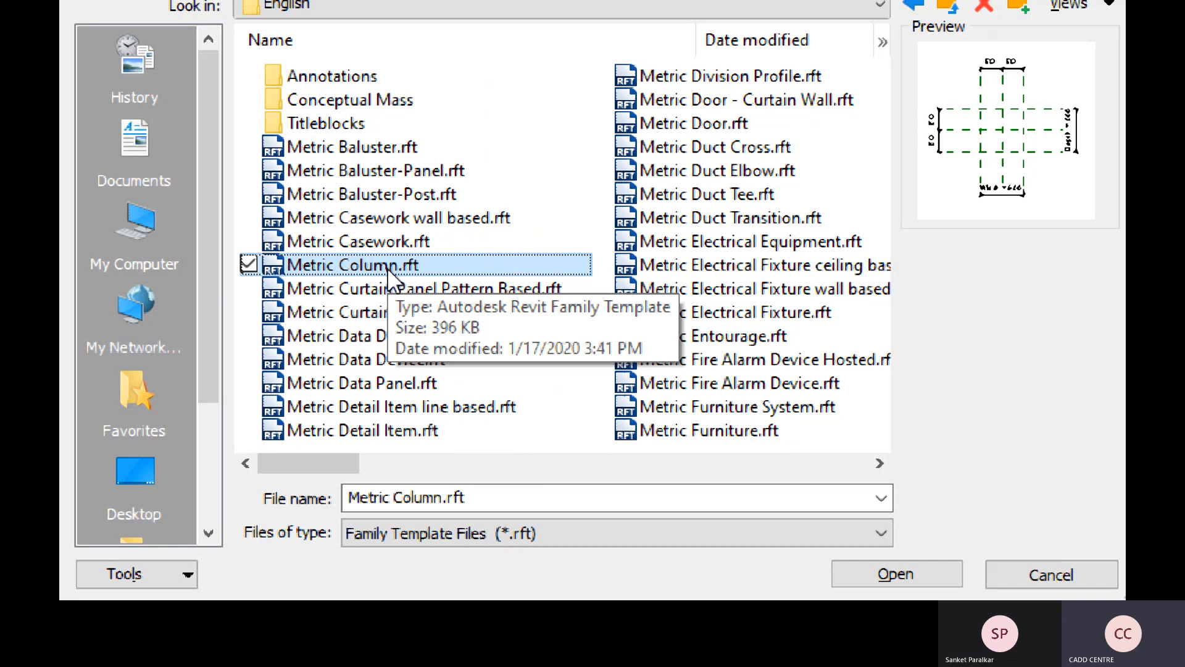
{"action": "left_click", "coordinate": [720, 432]}
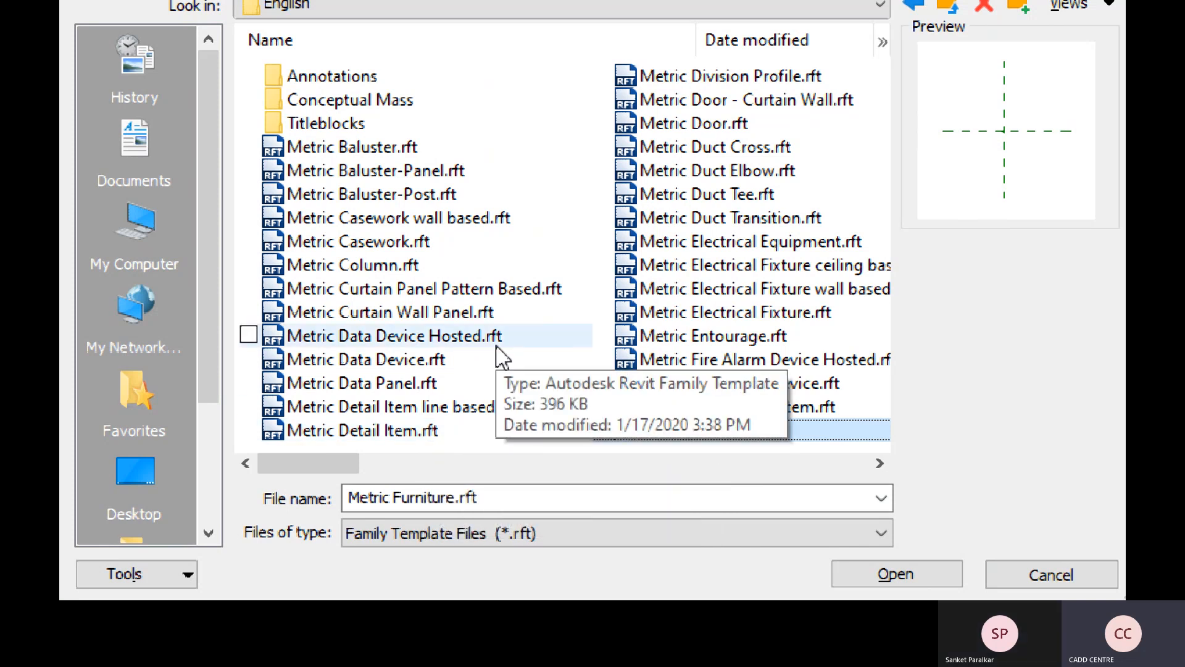
{"action": "key", "text": "super+minus"}
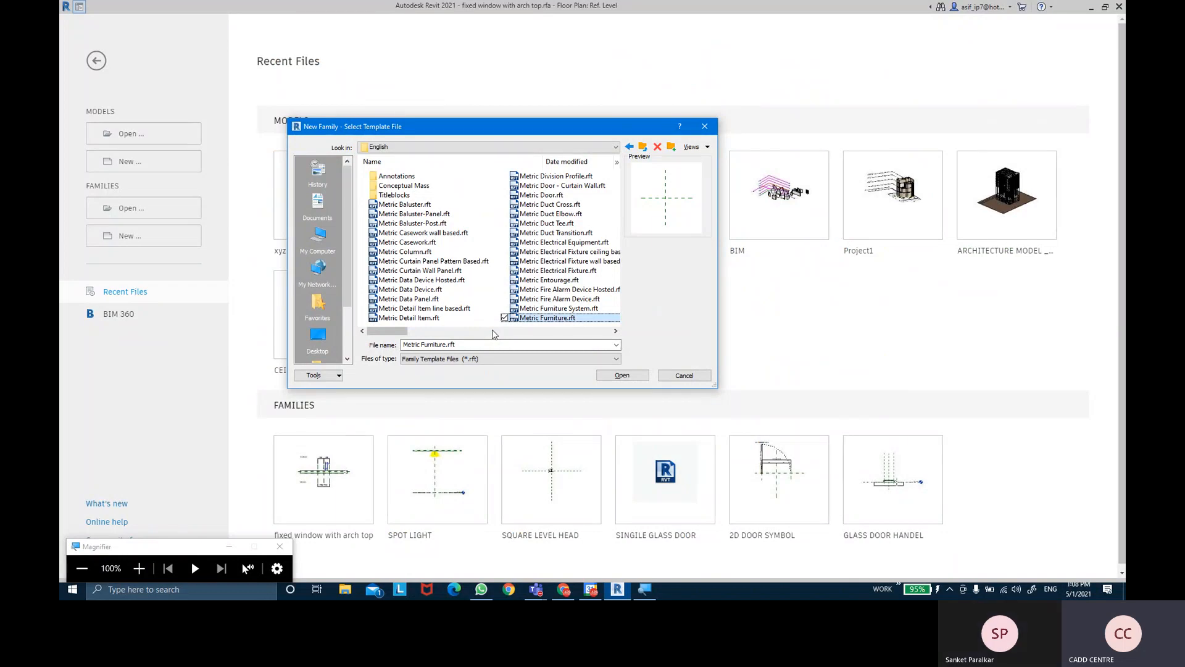
- Open the furniture family and extrude a 600 × 1100 rectangle as the bed outline
{"action": "left_click", "coordinate": [631, 376]}
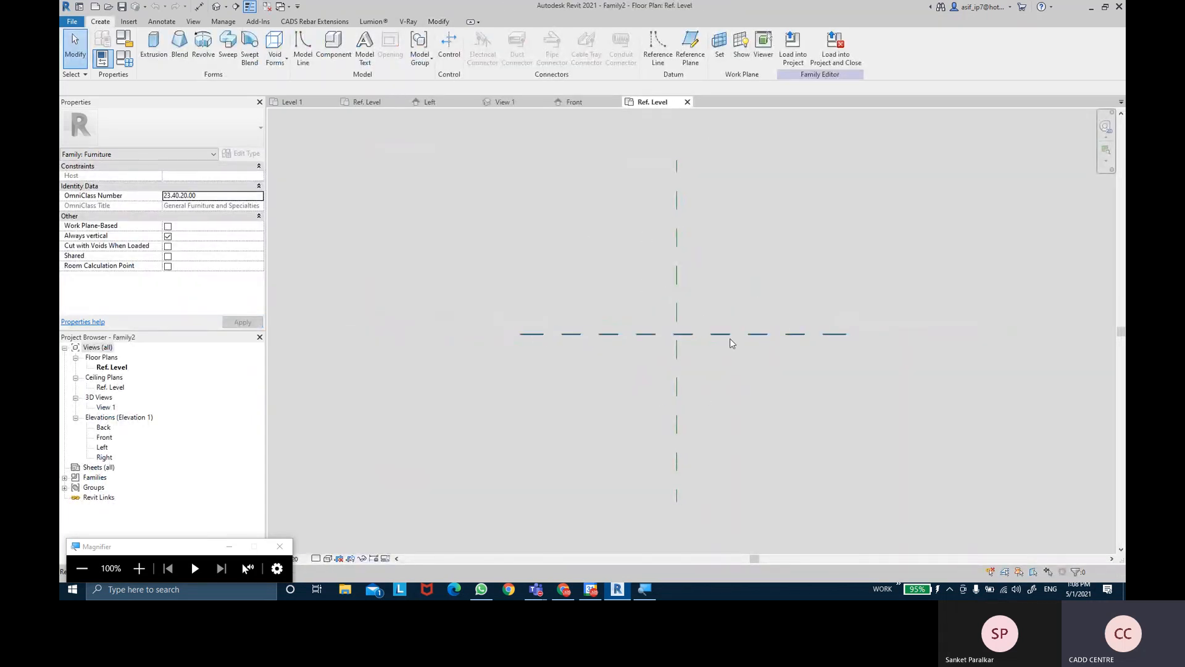
{"action": "left_click", "coordinate": [155, 49]}
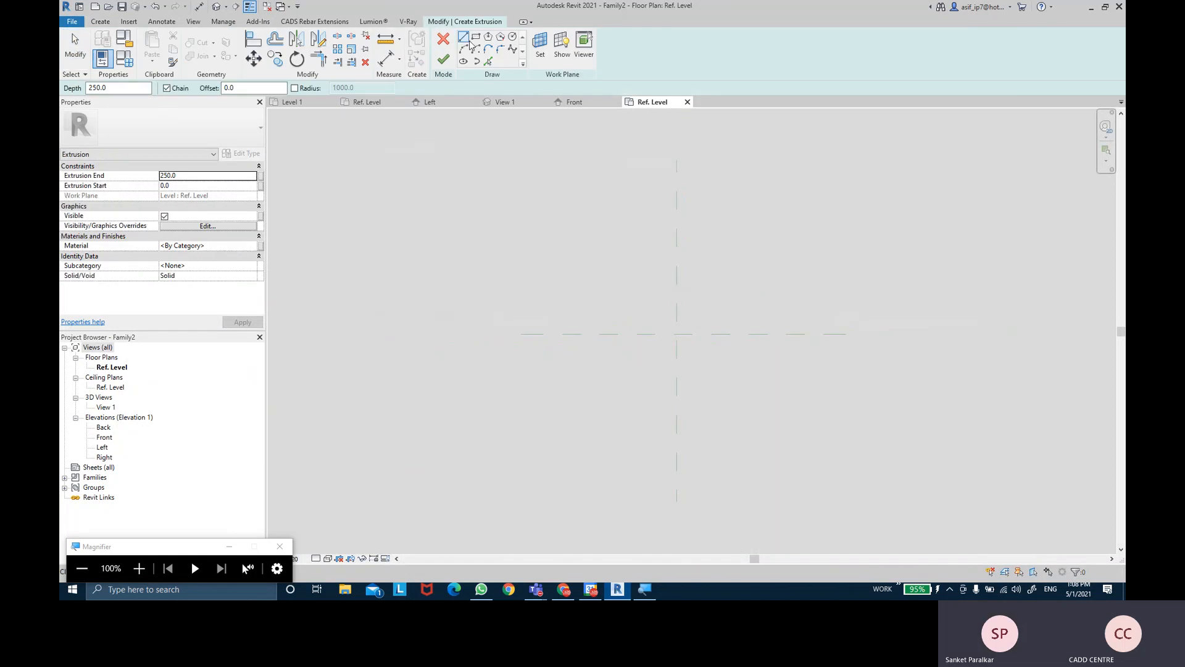
{"action": "left_click", "coordinate": [645, 282]}
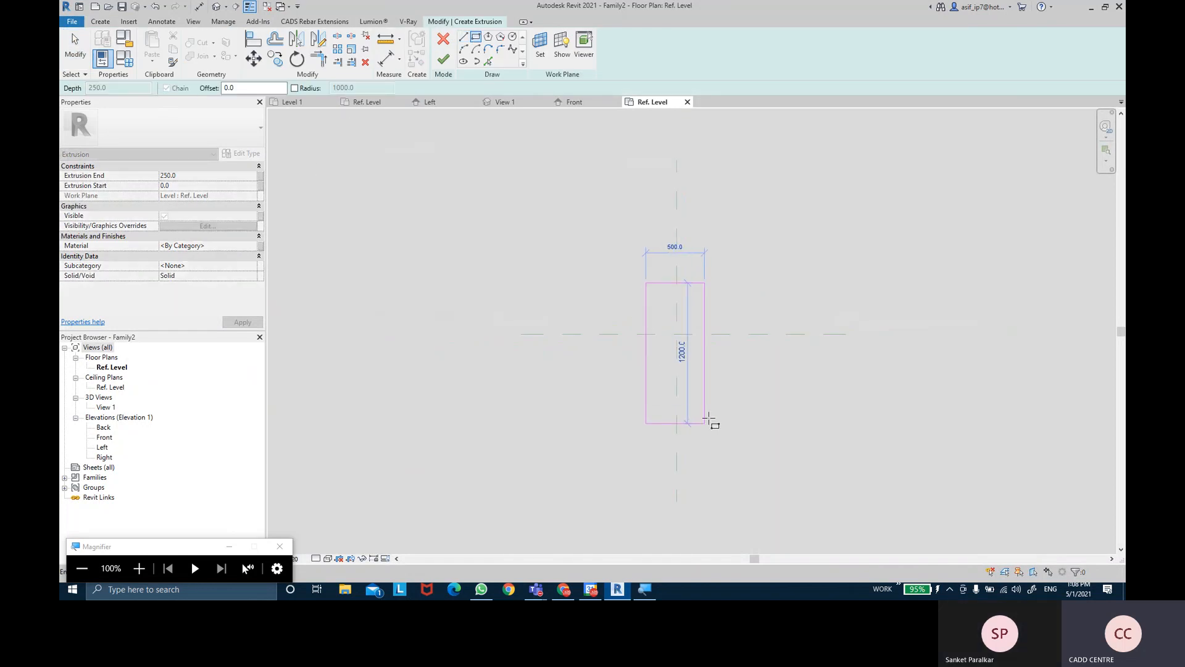
{"action": "left_click", "coordinate": [713, 413]}
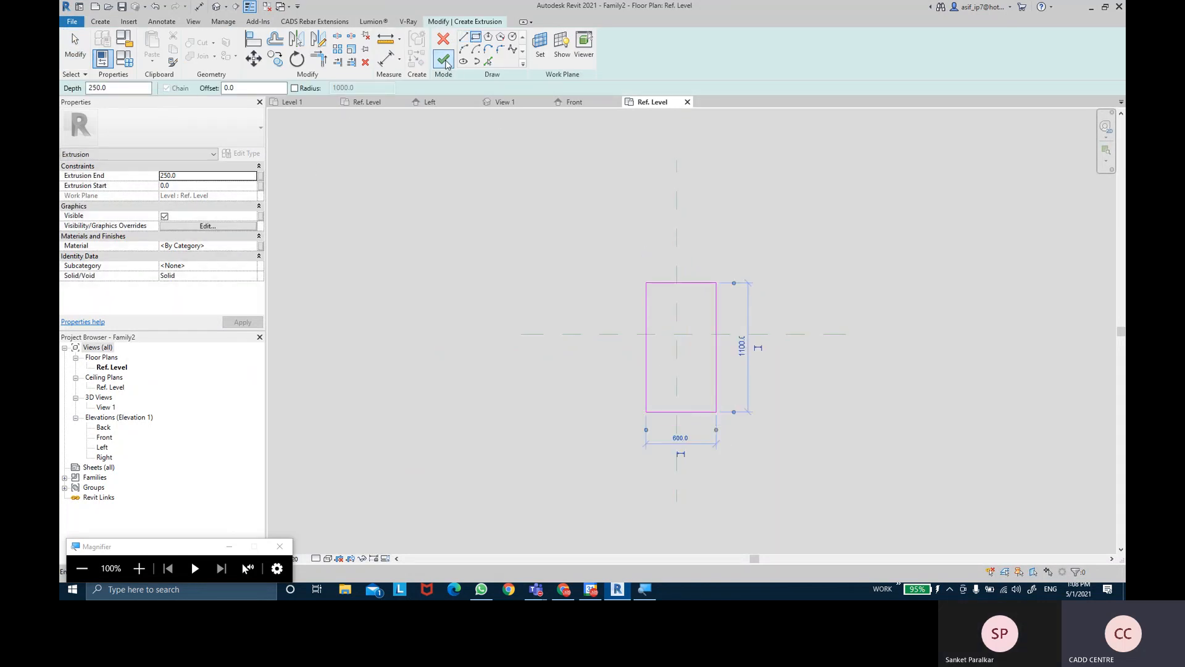
{"action": "left_click", "coordinate": [443, 60]}
{"action": "left_click", "coordinate": [882, 260]}
- Start a second extrusion and sketch the left pillow rectangle at the bed's head
{"action": "scroll", "coordinate": [716, 272], "scroll_direction": "up", "scroll_amount": 2}
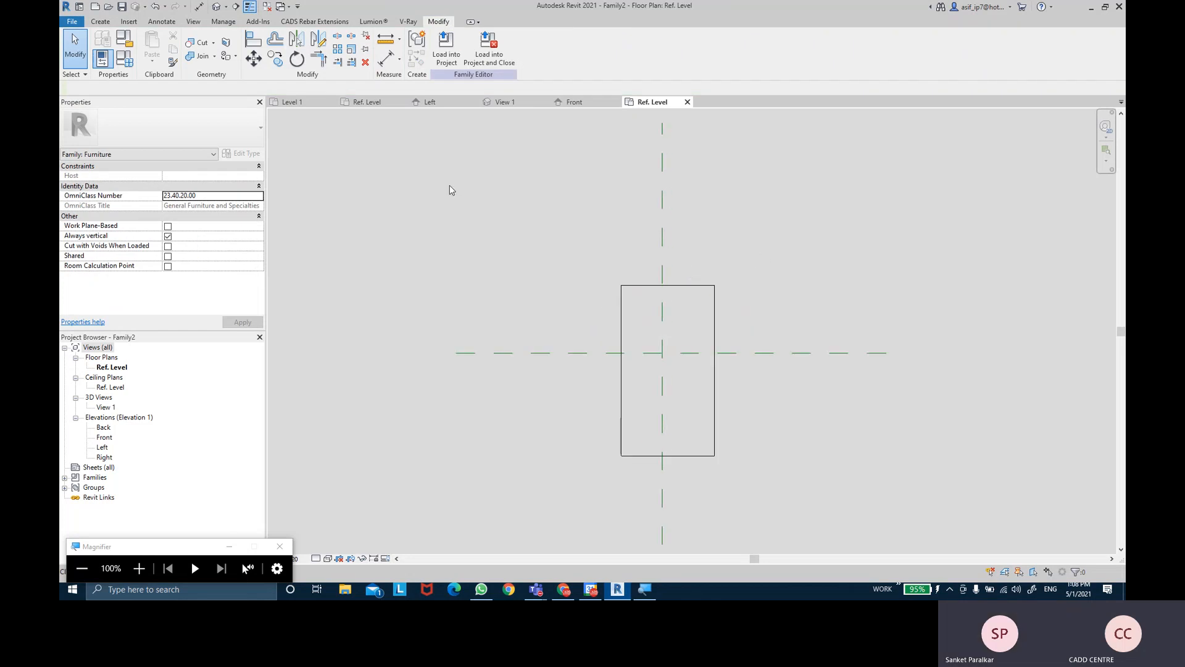
{"action": "left_click", "coordinate": [108, 22]}
{"action": "left_click", "coordinate": [152, 46]}
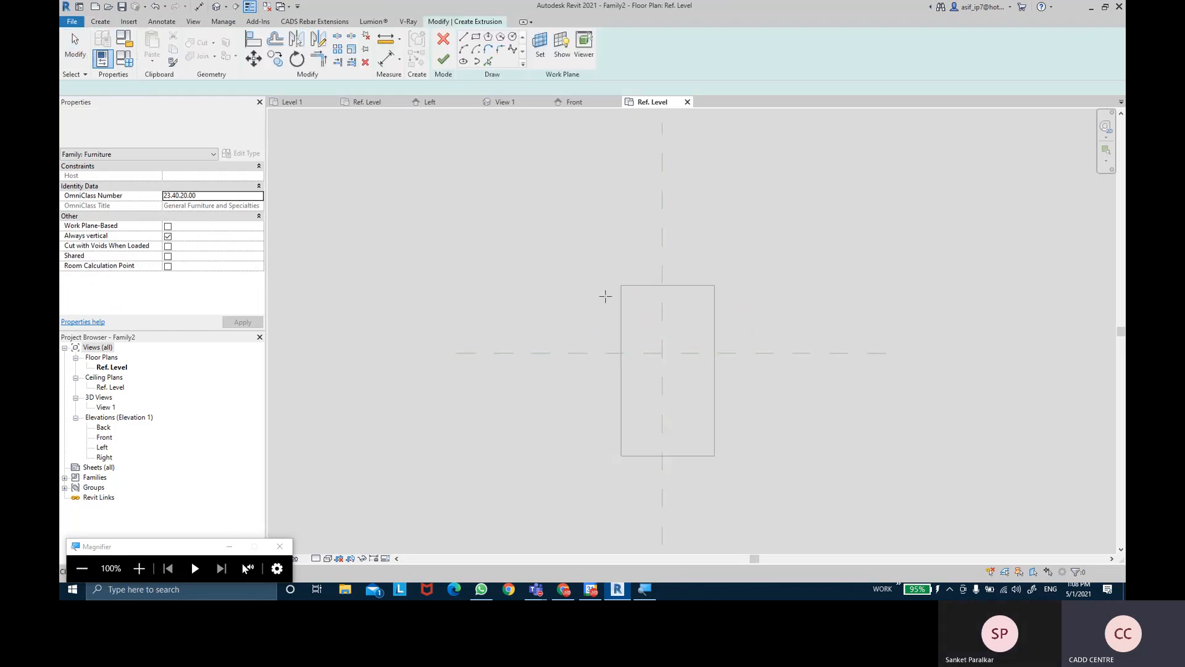
{"action": "left_click", "coordinate": [627, 292]}
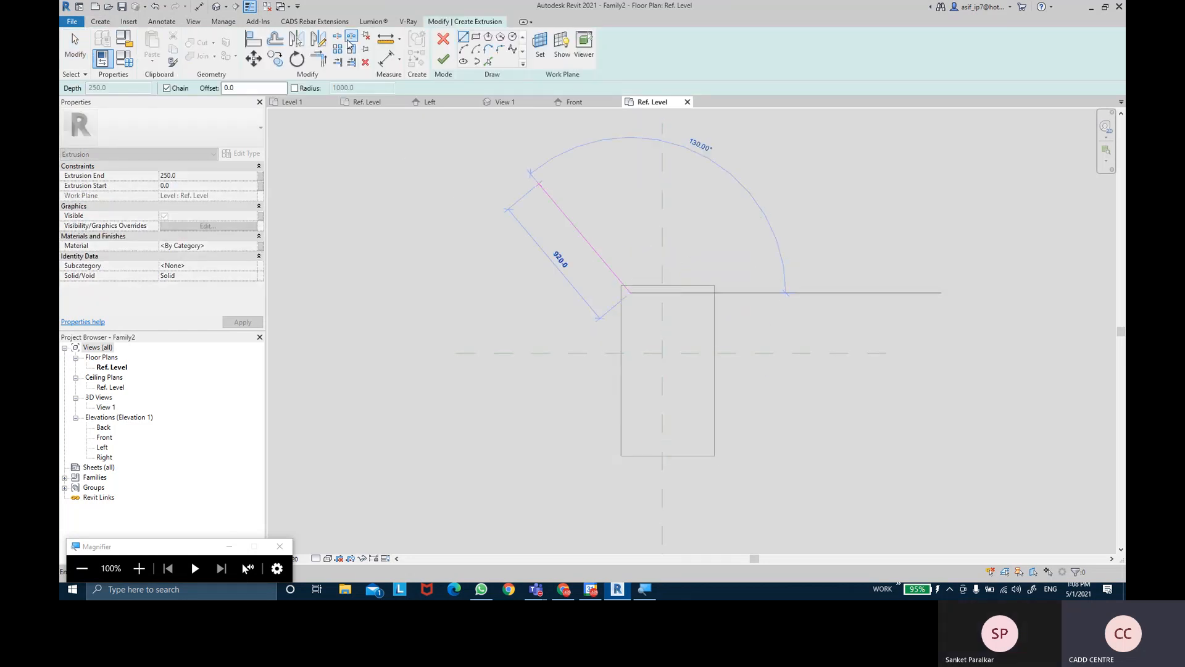
{"action": "left_click", "coordinate": [476, 37]}
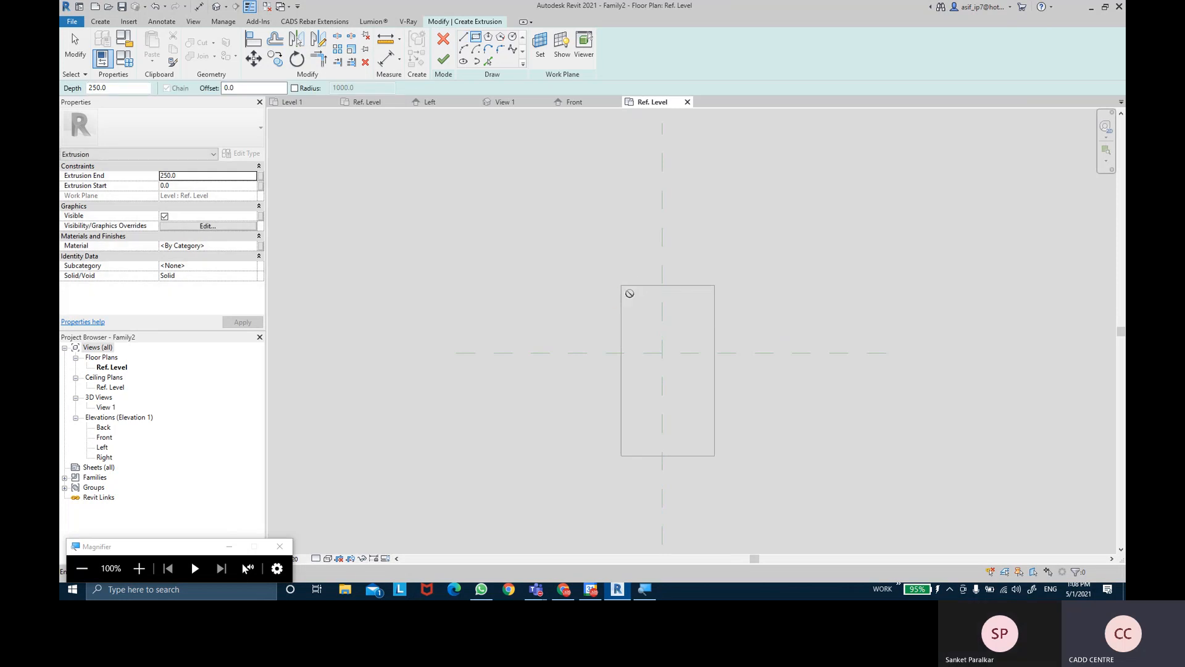
{"action": "left_click", "coordinate": [630, 294]}
{"action": "left_click", "coordinate": [663, 308]}
- Sketch the right pillow rectangle beside it, recentre the plan and begin saving
{"action": "scroll", "coordinate": [677, 298], "scroll_direction": "up", "scroll_amount": 3}
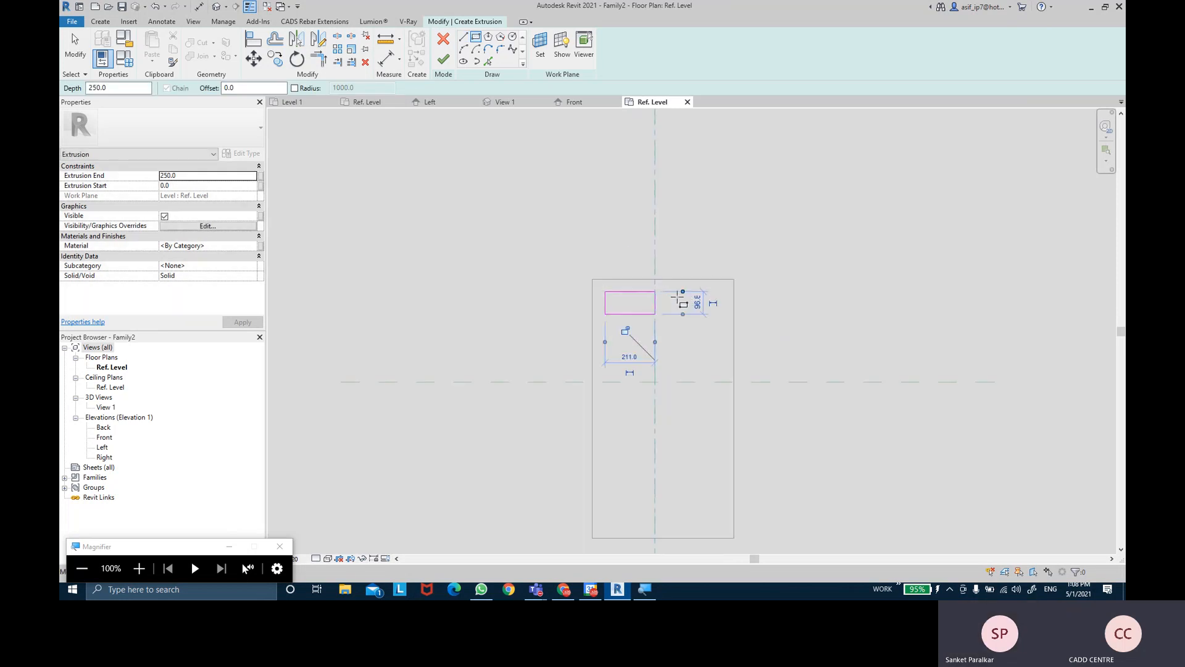
{"action": "left_click", "coordinate": [676, 289]}
{"action": "left_click", "coordinate": [740, 323]}
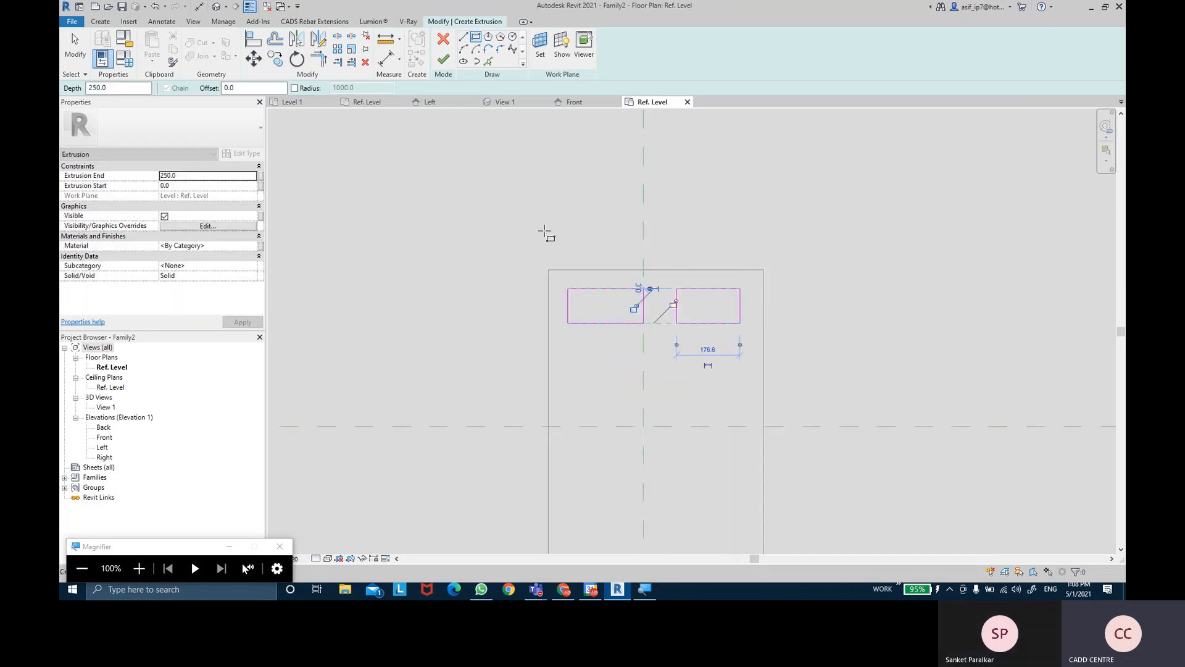
{"action": "key", "text": "Escape"}
{"action": "key", "text": "Escape"}
{"action": "scroll", "coordinate": [810, 257], "scroll_direction": "down", "scroll_amount": 2}
{"action": "scroll", "coordinate": [810, 257], "scroll_direction": "up", "scroll_amount": 1}
{"action": "mouse_move", "coordinate": [810, 257]}
{"action": "middle_mouse_down"}
{"action": "mouse_move", "coordinate": [749, 221]}
{"action": "mouse_move", "coordinate": [720, 232]}
{"action": "middle_mouse_up"}
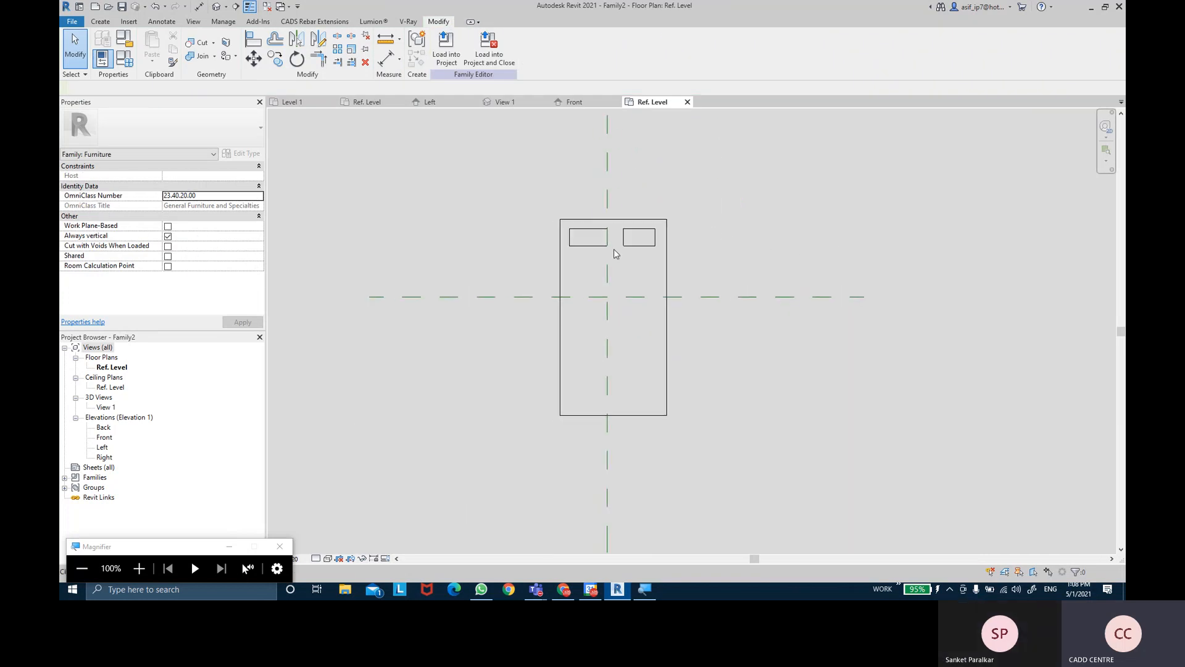
{"action": "left_click", "coordinate": [122, 8]}
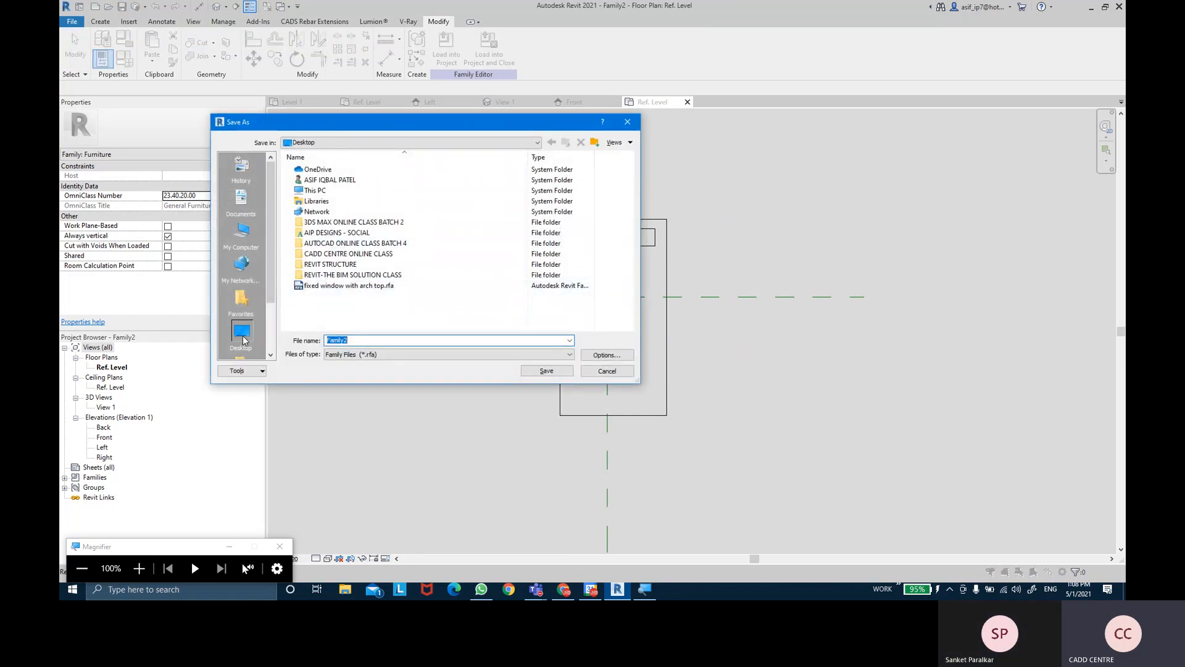
- Replace Family2 with 'furniture- bed' and save the family to the Desktop
{"action": "key", "text": "BackSpace"}
{"action": "type", "text": "furniture- bed"}
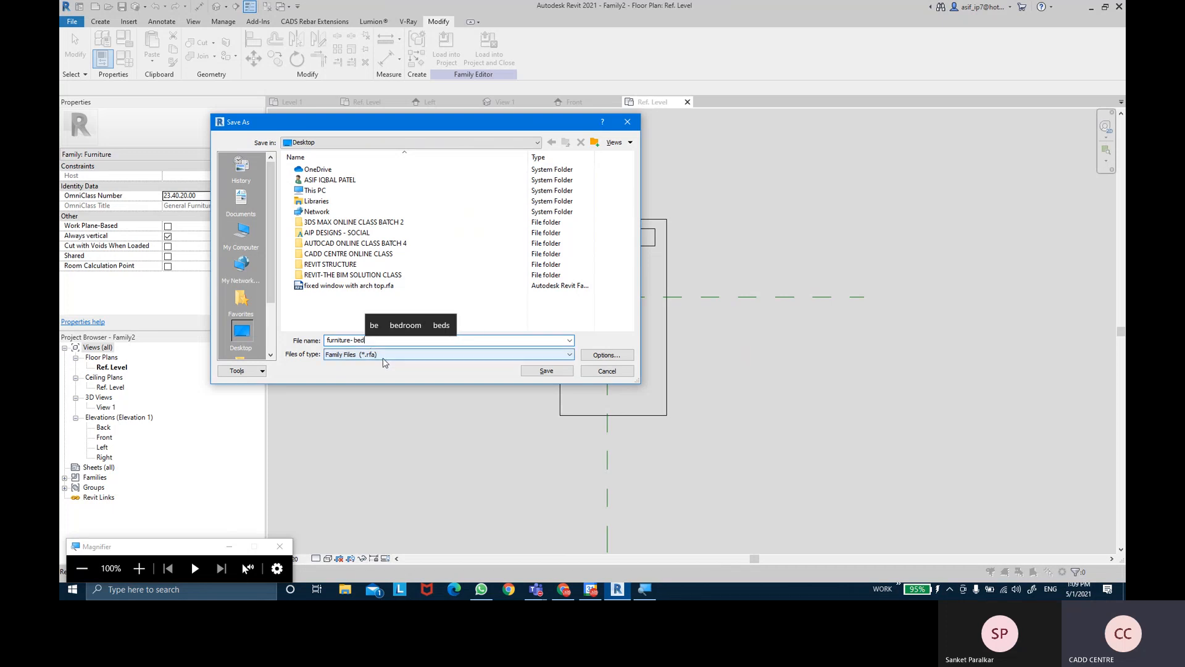
{"action": "key", "text": "ctrl"}
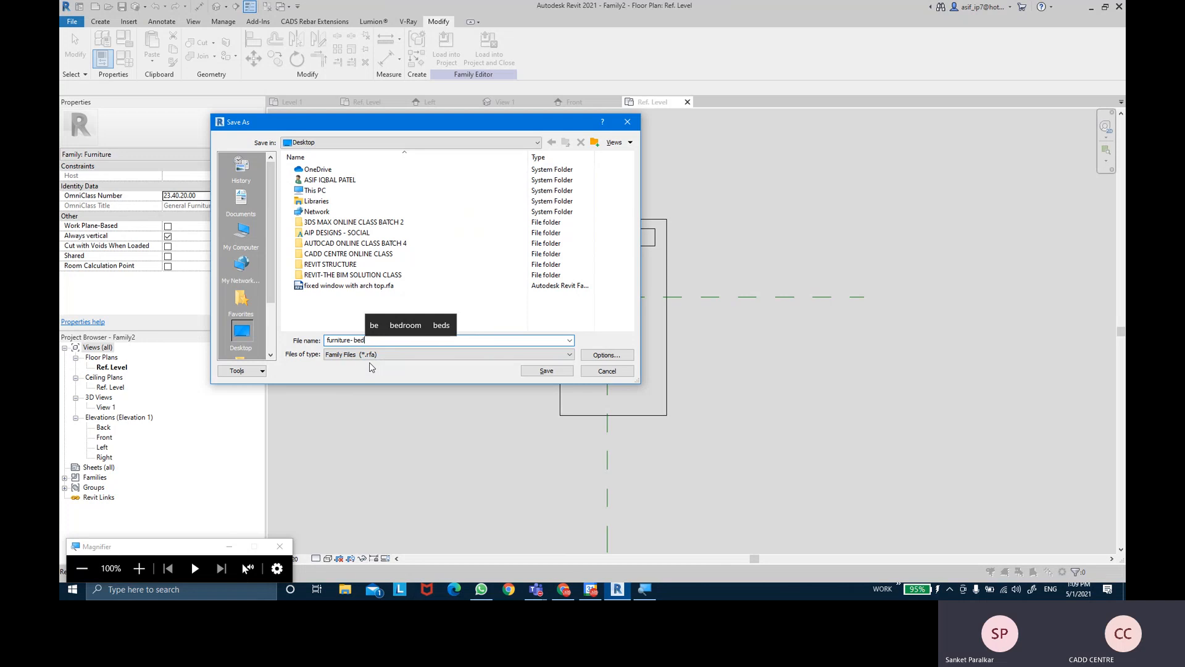
{"action": "left_click", "coordinate": [547, 371]}
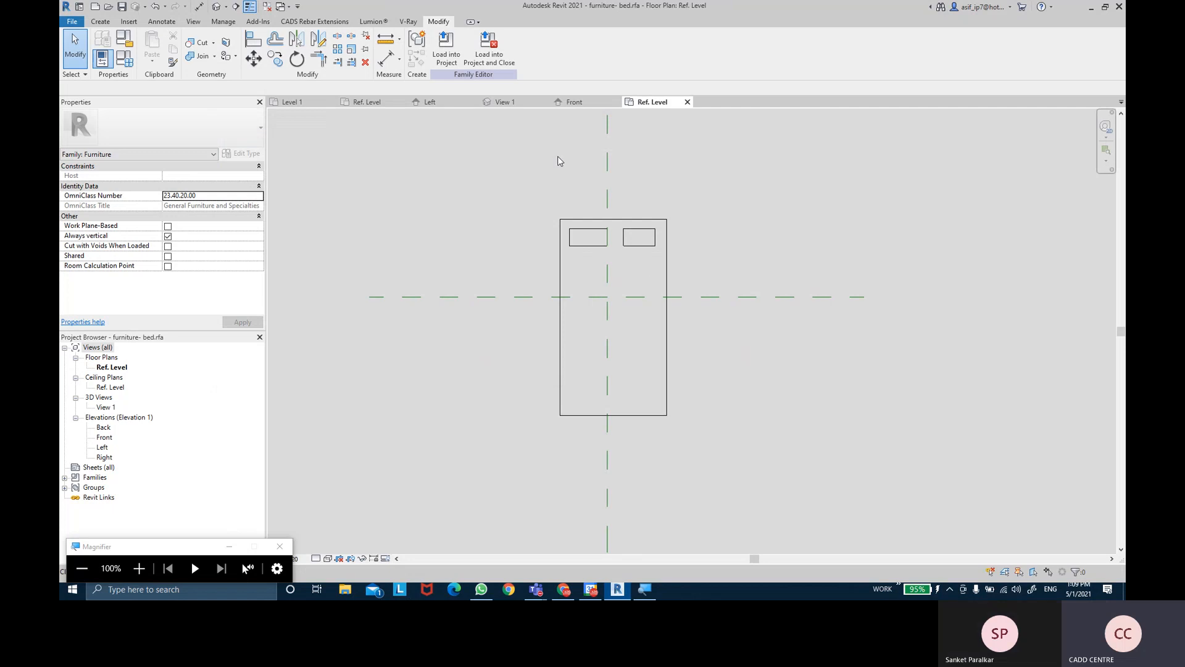
- Switch from Revit to the Google Slides TEMPLATES slide in Chrome
{"action": "key", "text": "super+plus"}
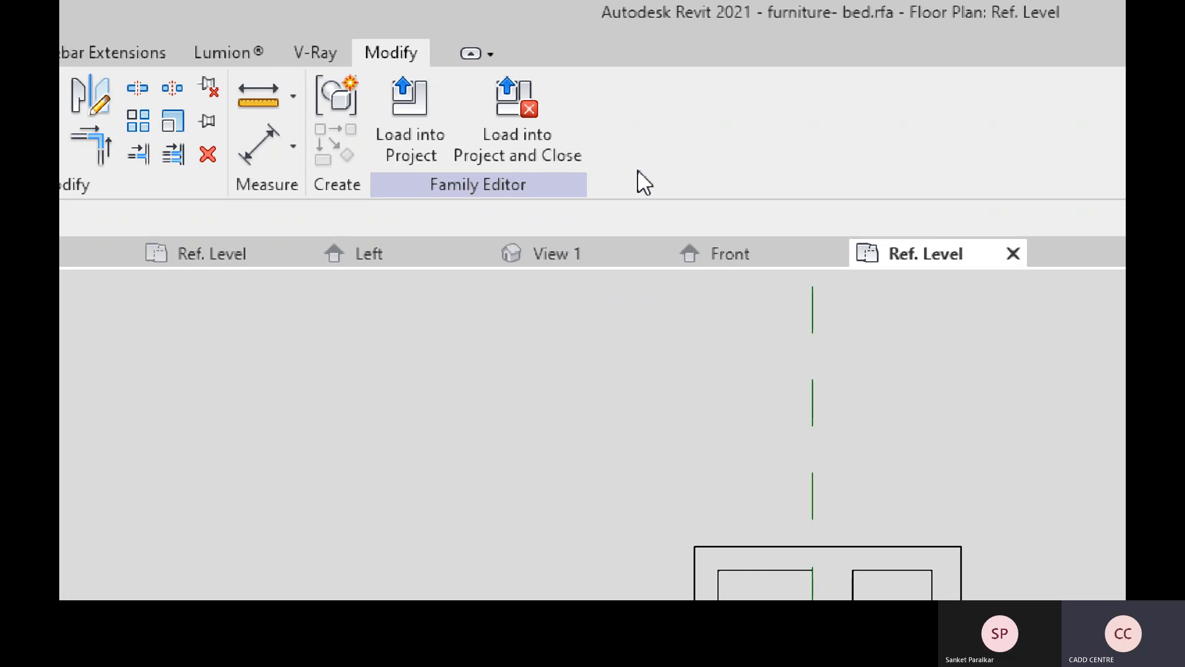
{"action": "key", "text": "super+minus"}
{"action": "key", "text": "super+minus"}
{"action": "key", "text": "super+minus"}
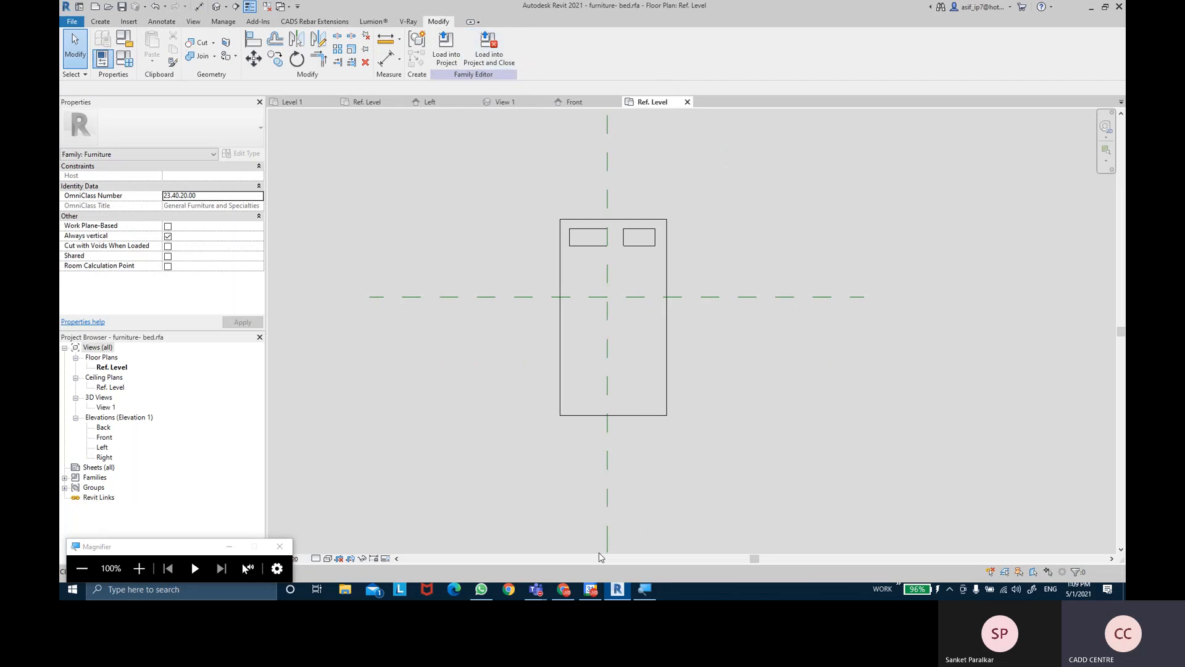
{"action": "left_click", "coordinate": [564, 589]}
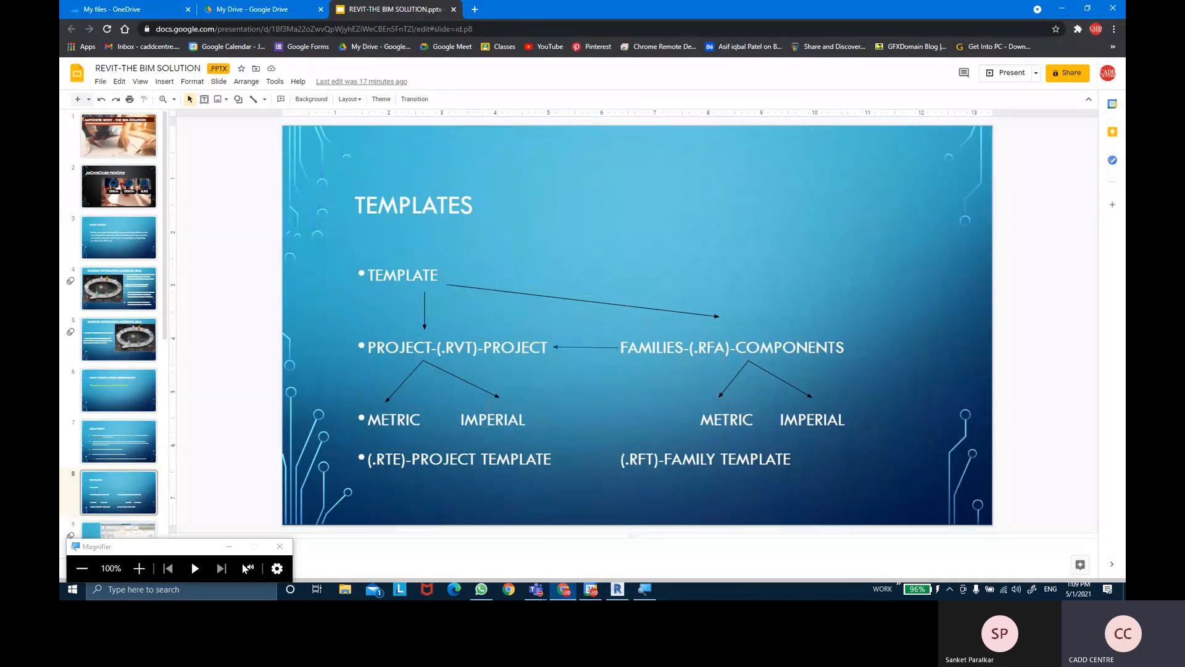
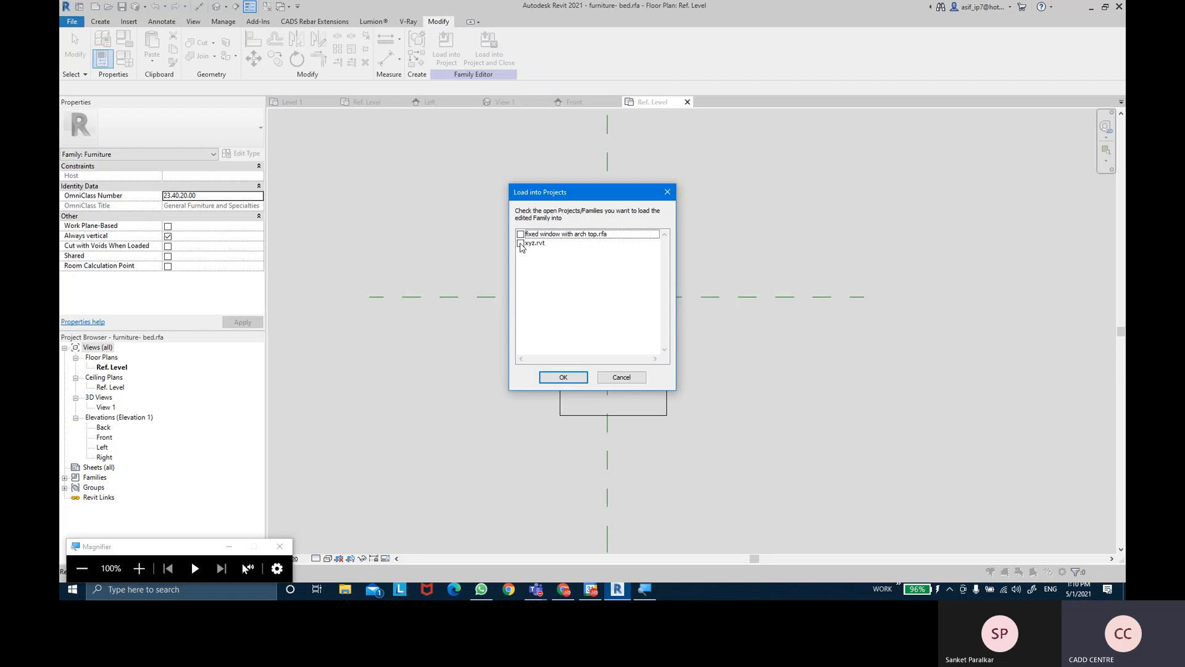
- Load the bed into xyz.rvt and place two beds, the second rotated 180° against the lower-right wall
{"action": "left_click", "coordinate": [570, 376]}
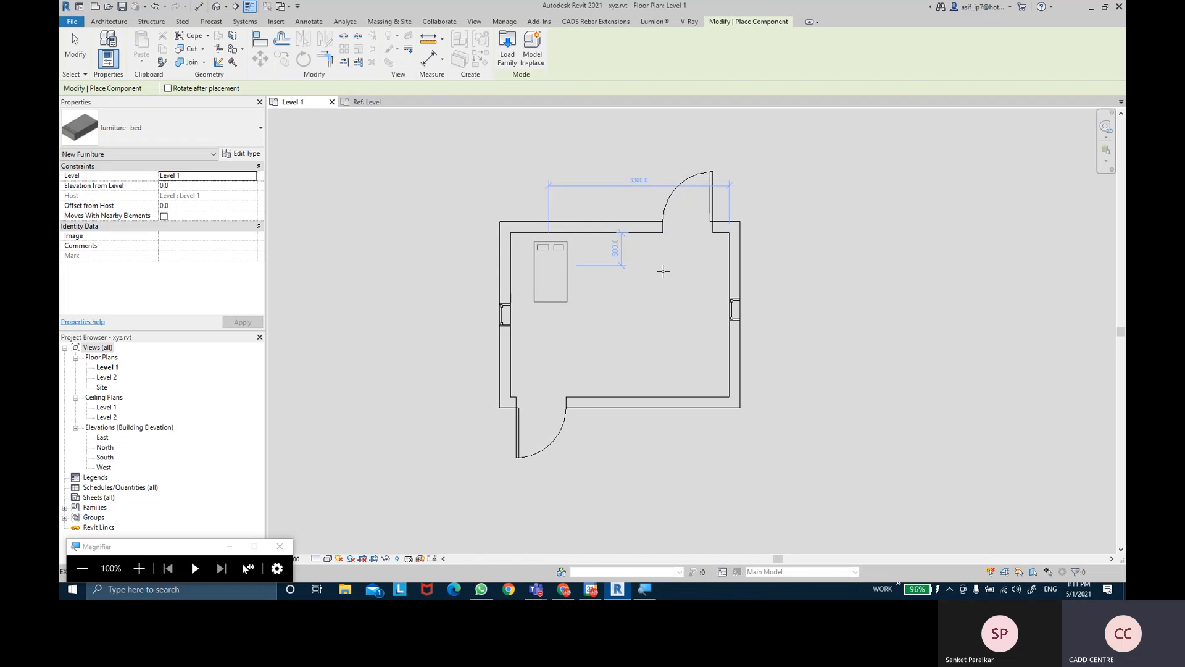
{"action": "left_click", "coordinate": [552, 267]}
{"action": "key", "text": "space"}
{"action": "key", "text": "space"}
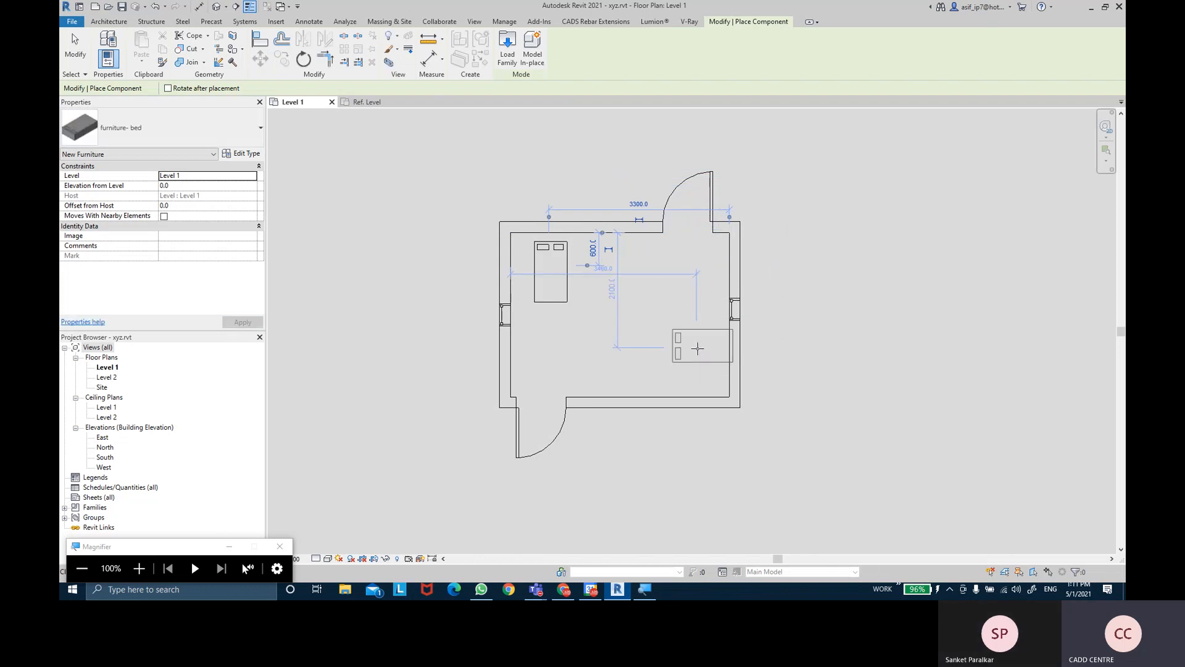
{"action": "left_click", "coordinate": [756, 350]}
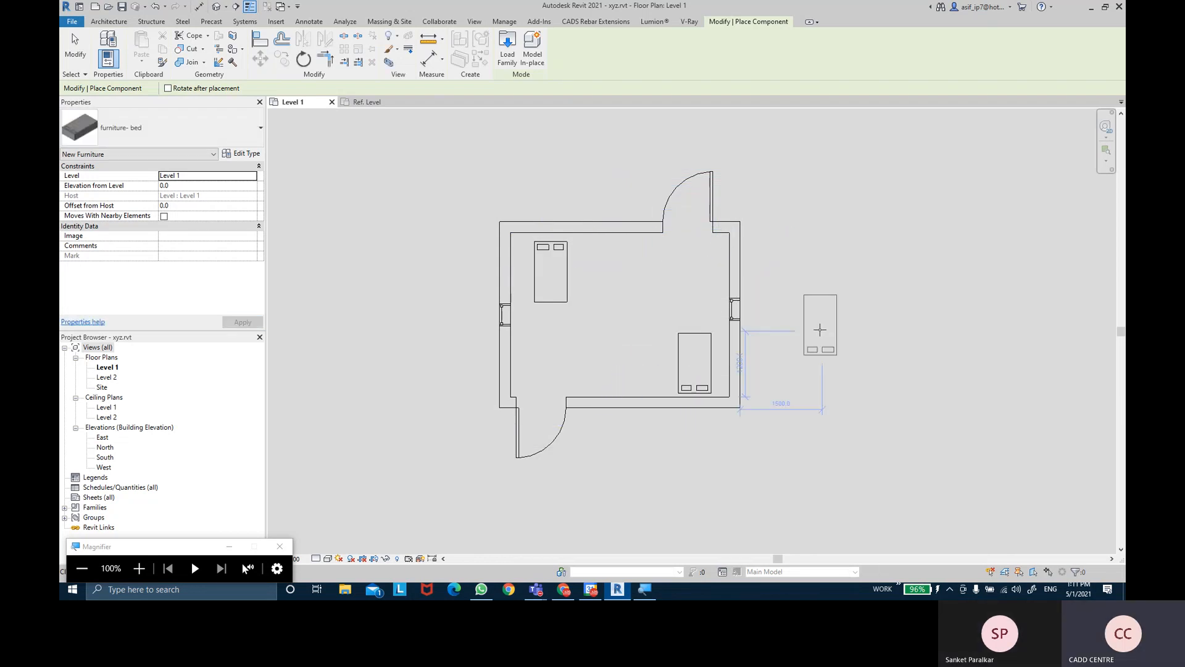
{"action": "key", "text": "Escape"}
{"action": "key", "text": "Escape"}
{"action": "middle_click_drag", "start_coordinate": [615, 292], "coordinate": [604, 269]}
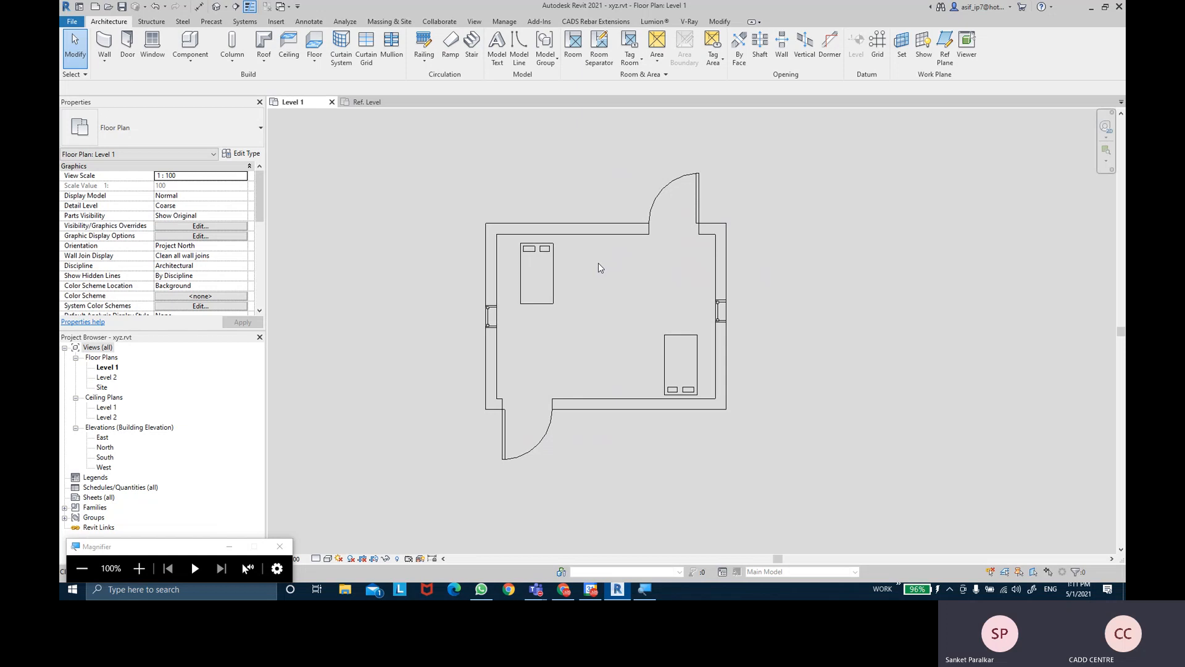
- Recentre the plan and review the upper-left bed's type properties
{"action": "middle_click_drag", "start_coordinate": [599, 263], "coordinate": [557, 269]}
{"action": "scroll", "coordinate": [559, 273], "scroll_direction": "up", "scroll_amount": 2}
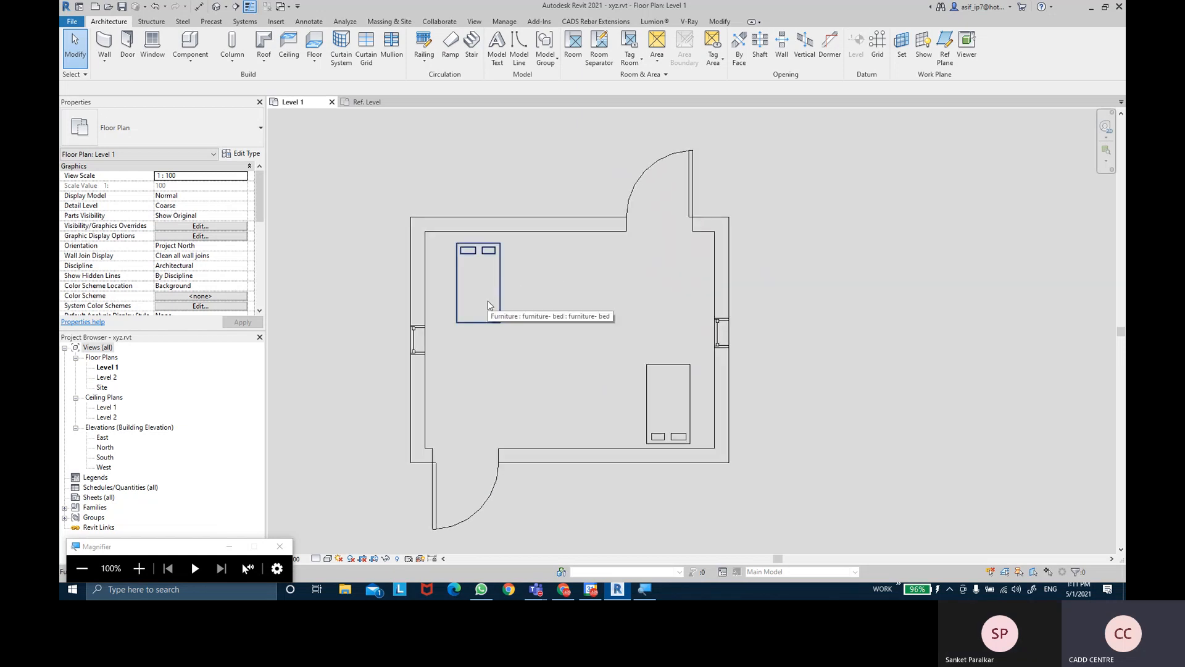
{"action": "left_click", "coordinate": [489, 305]}
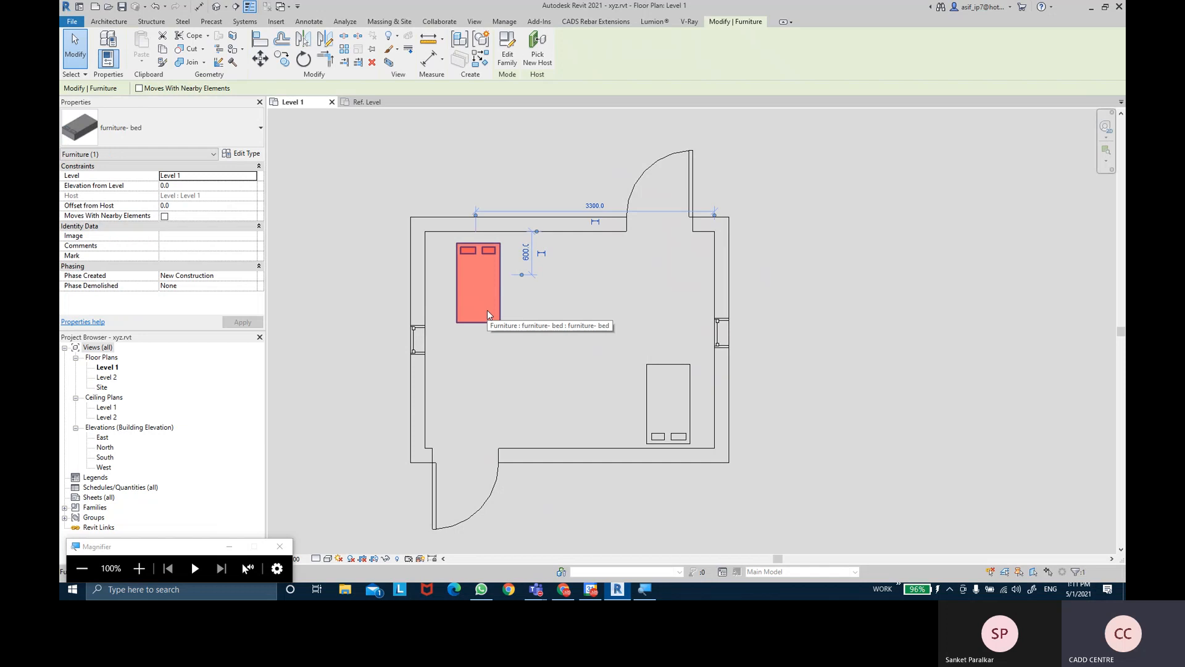
{"action": "left_click", "coordinate": [566, 321]}
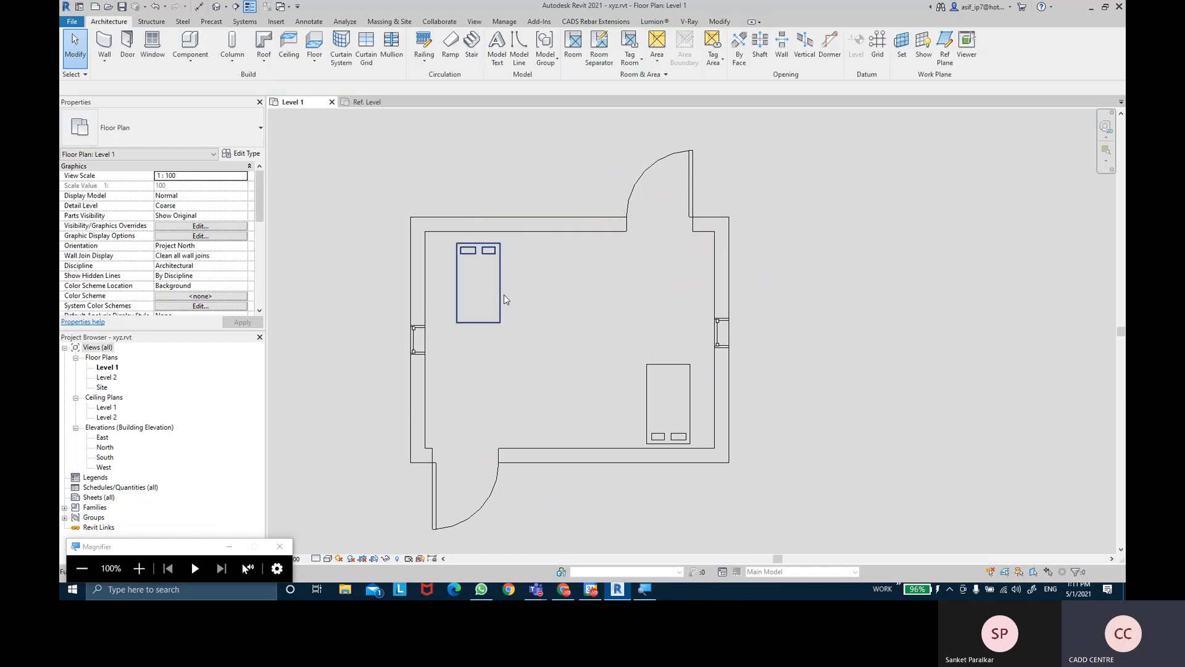
{"action": "left_click", "coordinate": [501, 296]}
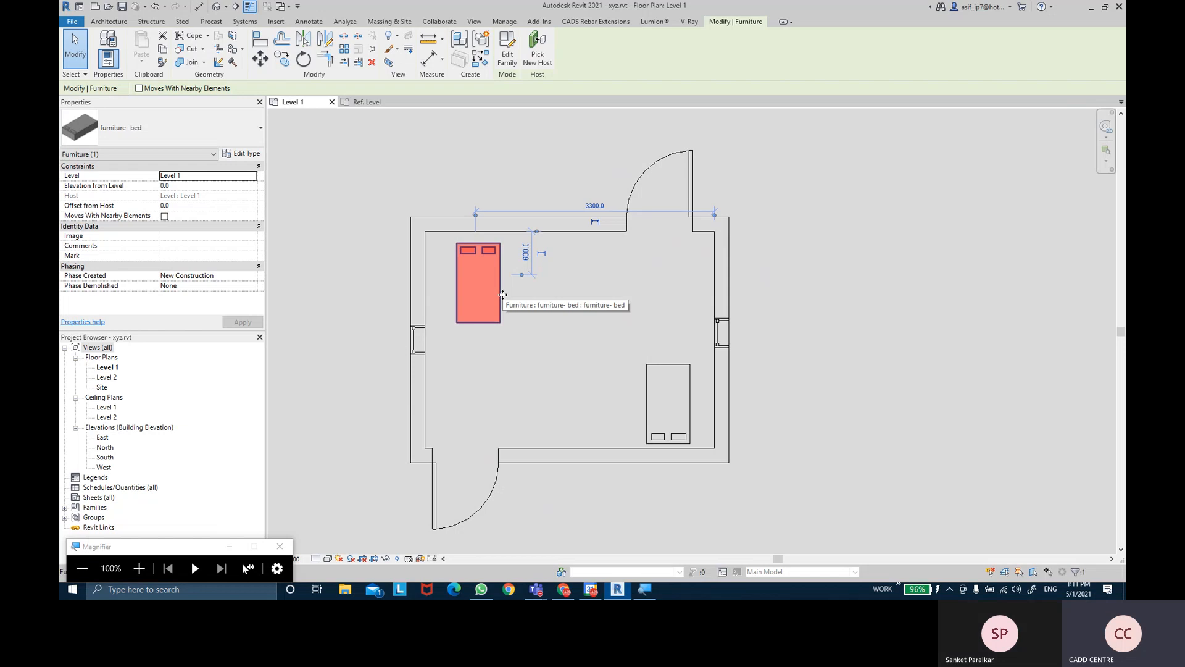
{"action": "left_click", "coordinate": [241, 154]}
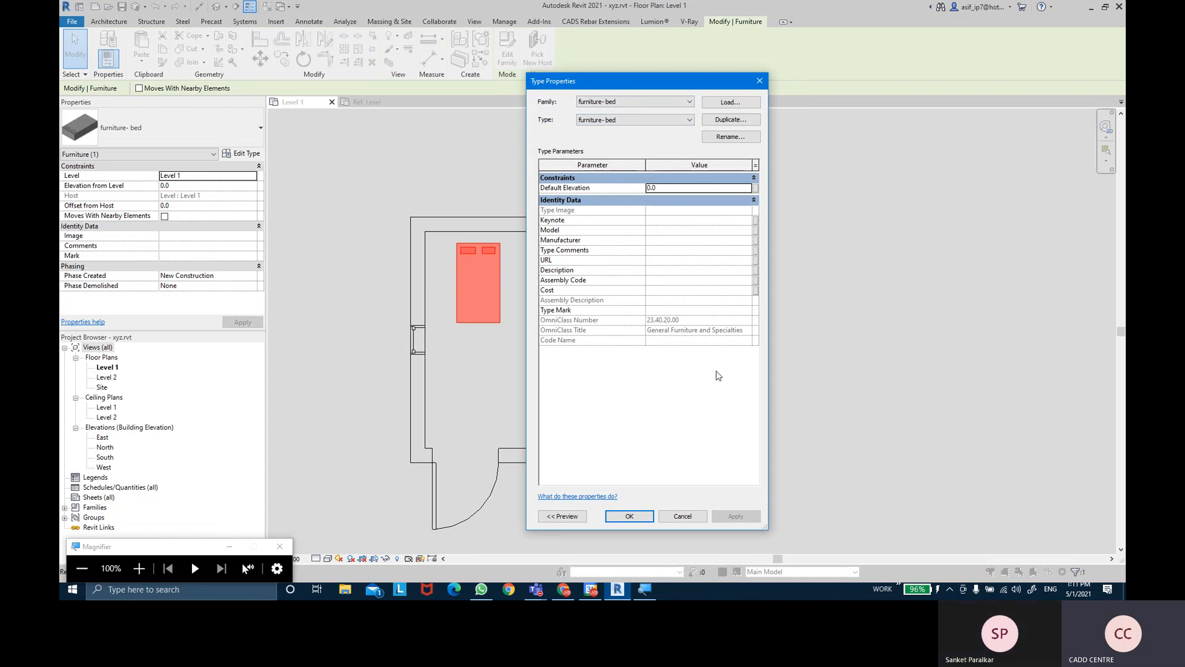
{"action": "left_click", "coordinate": [630, 516]}
- Review the type properties of the door on the top wall
{"action": "left_click", "coordinate": [669, 299]}
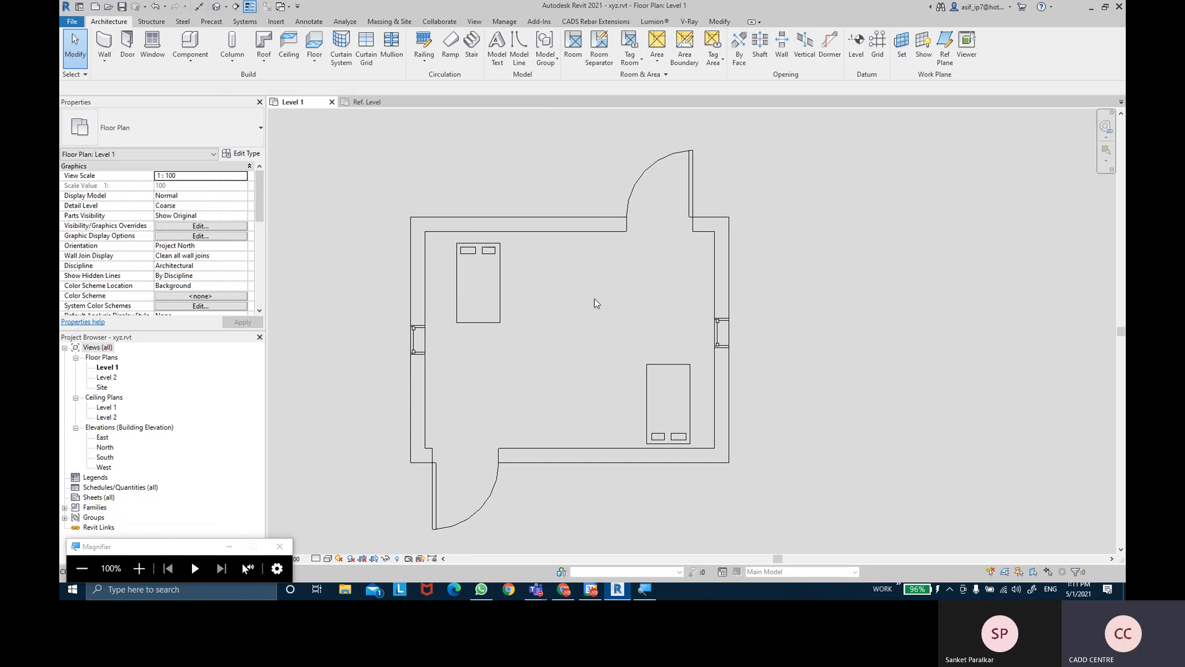
{"action": "left_click", "coordinate": [476, 285]}
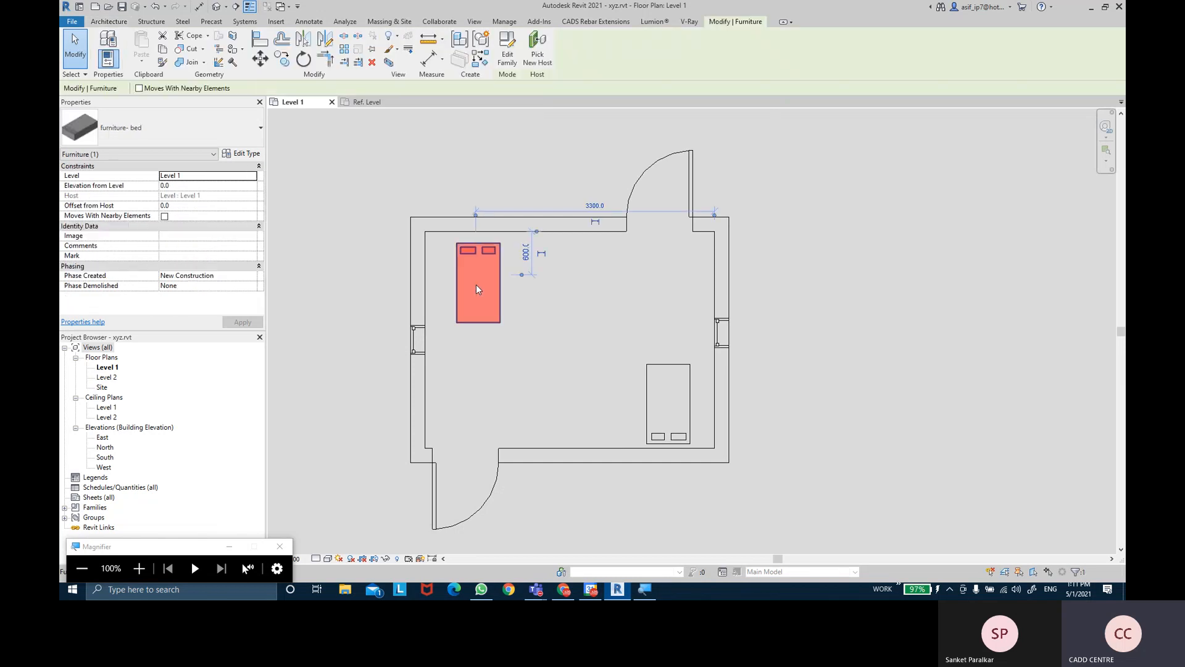
{"action": "left_click", "coordinate": [587, 293]}
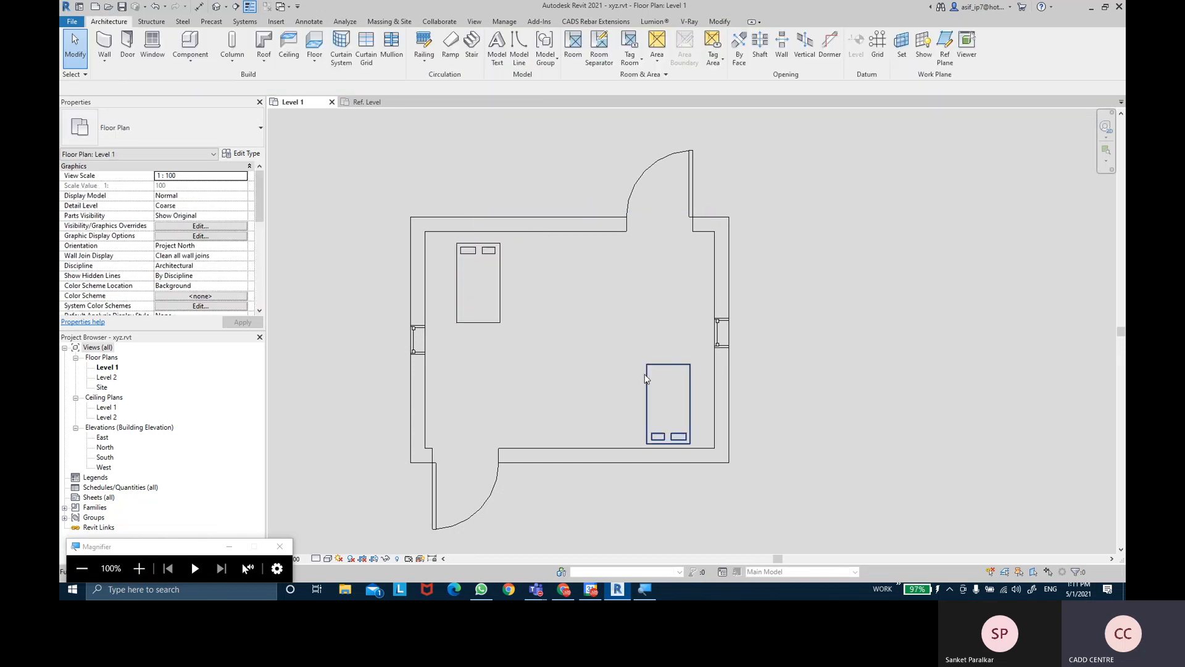
{"action": "left_click", "coordinate": [660, 168]}
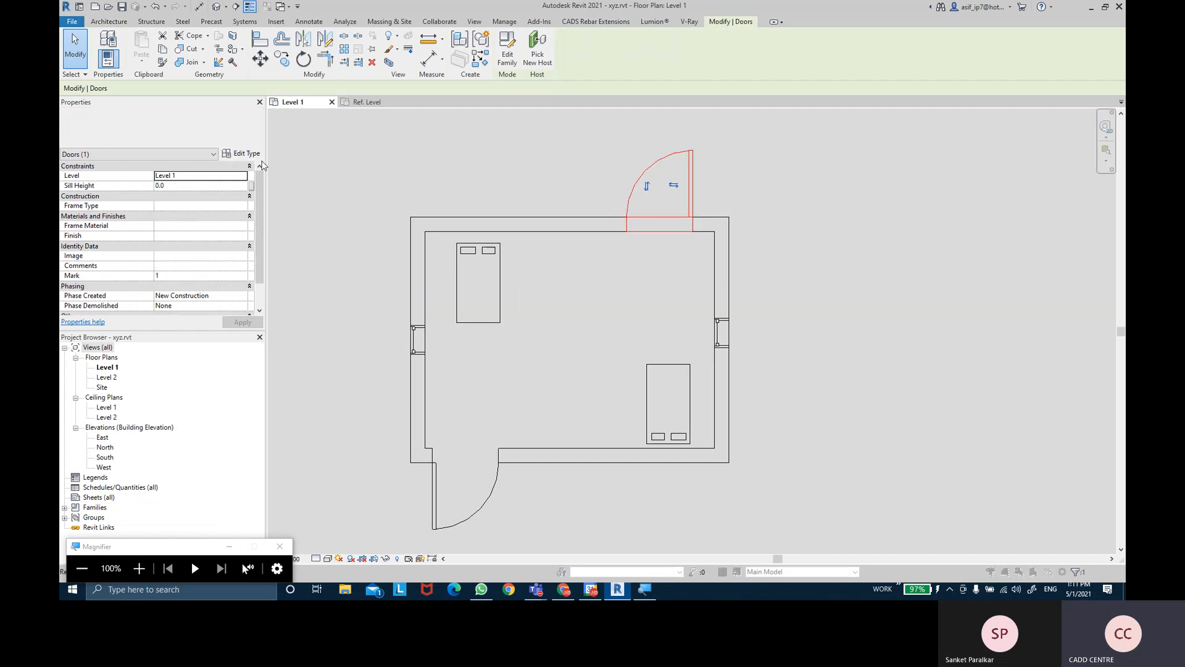
{"action": "left_click", "coordinate": [246, 153]}
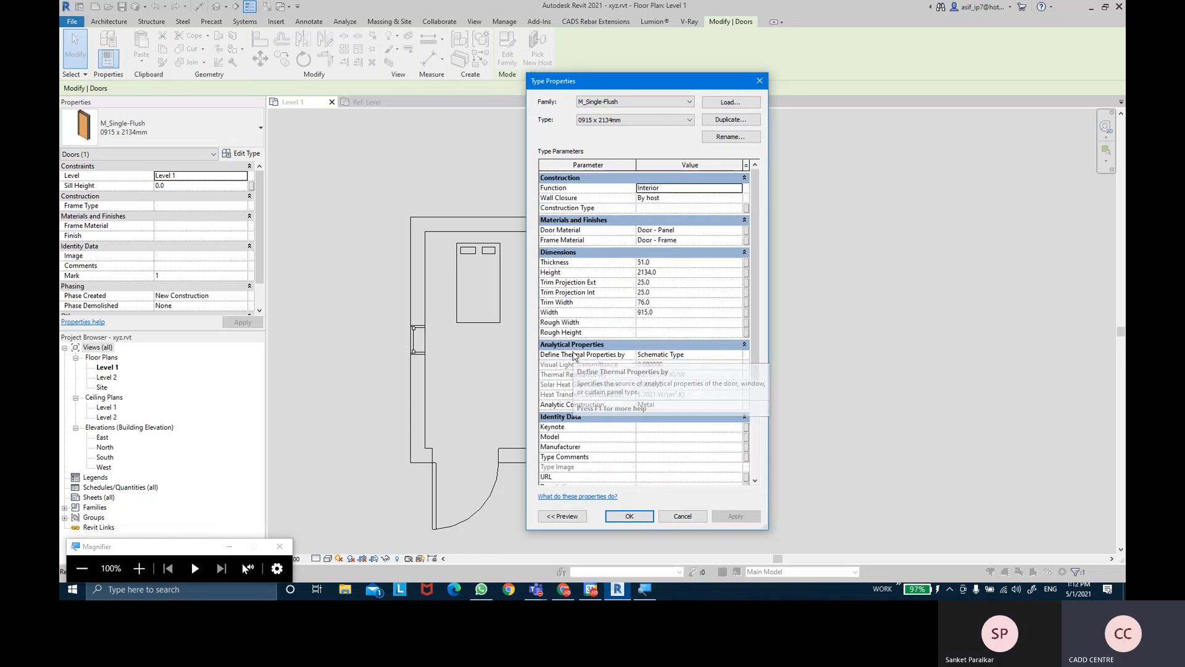
{"action": "left_click_drag", "start_coordinate": [690, 82], "coordinate": [914, 82]}
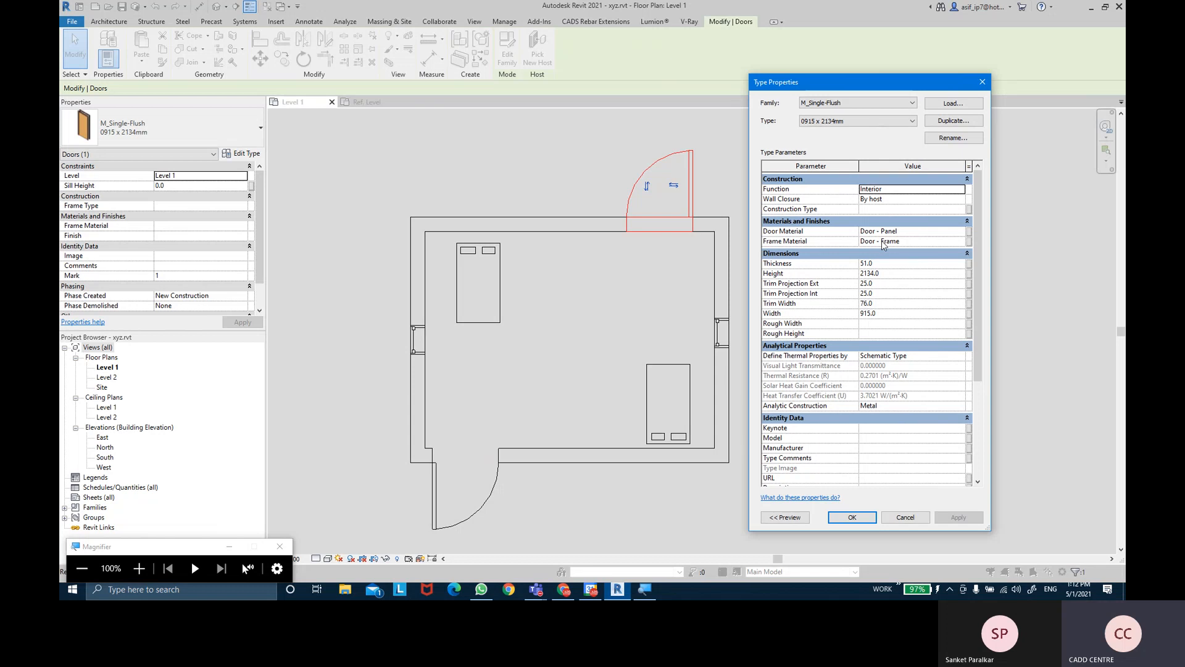
{"action": "left_click", "coordinate": [871, 518]}
- Check the lower-right bed's type properties, then open its family in the Family Editor
{"action": "left_click", "coordinate": [865, 361]}
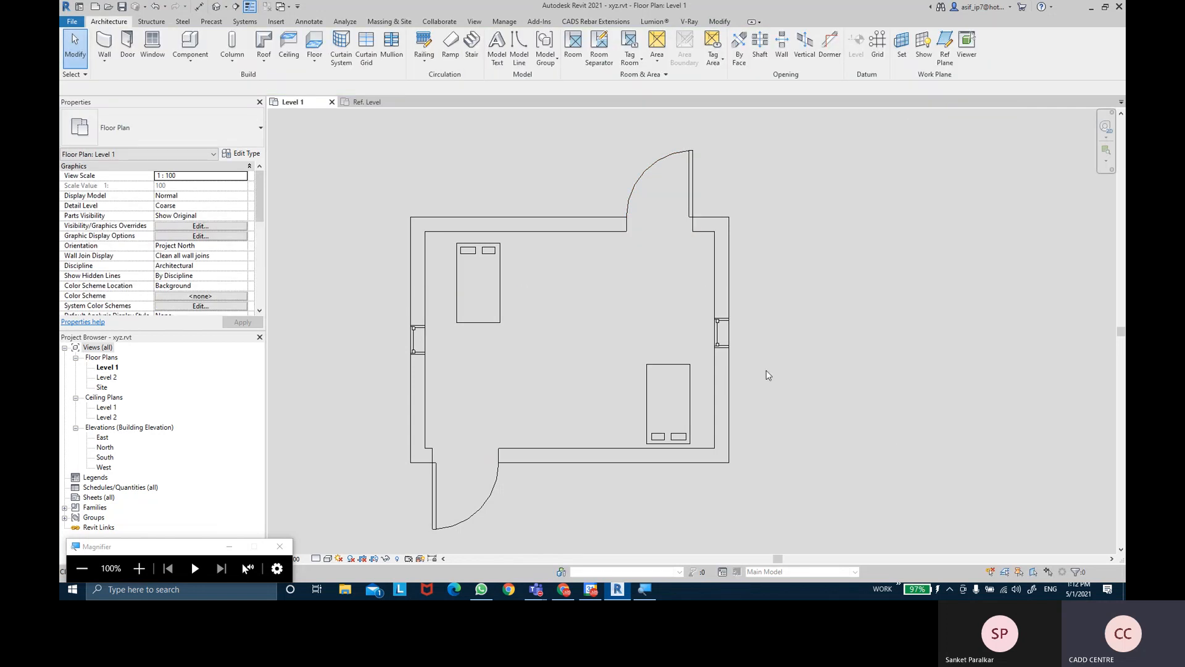
{"action": "left_click", "coordinate": [696, 405]}
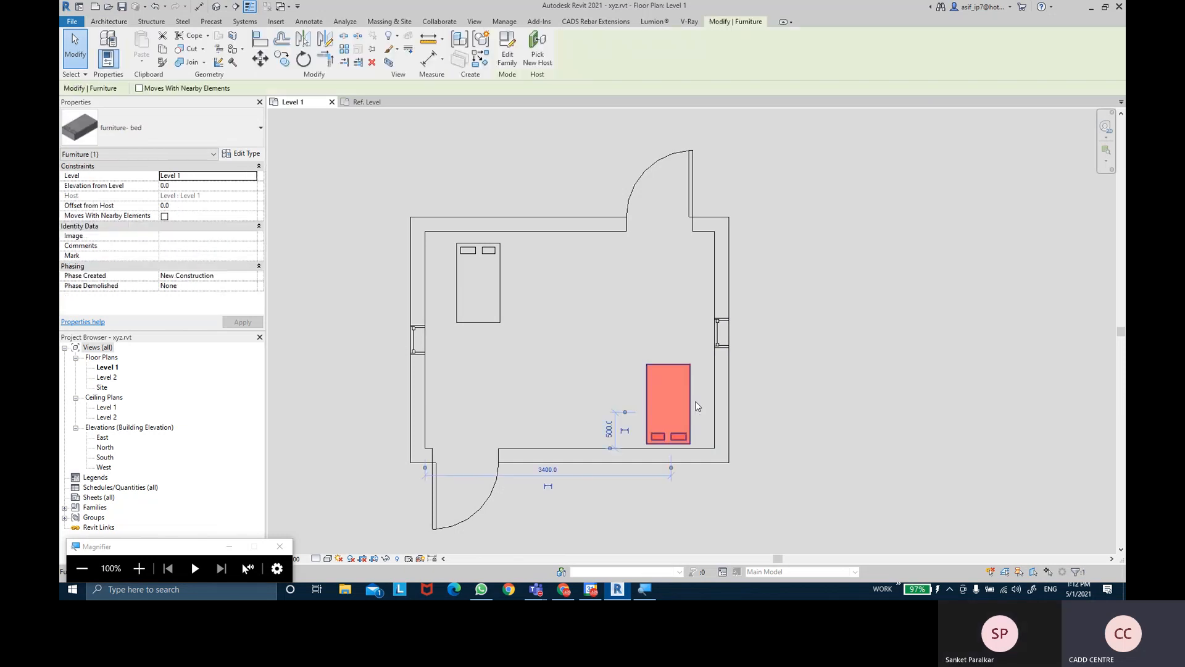
{"action": "left_click", "coordinate": [249, 156]}
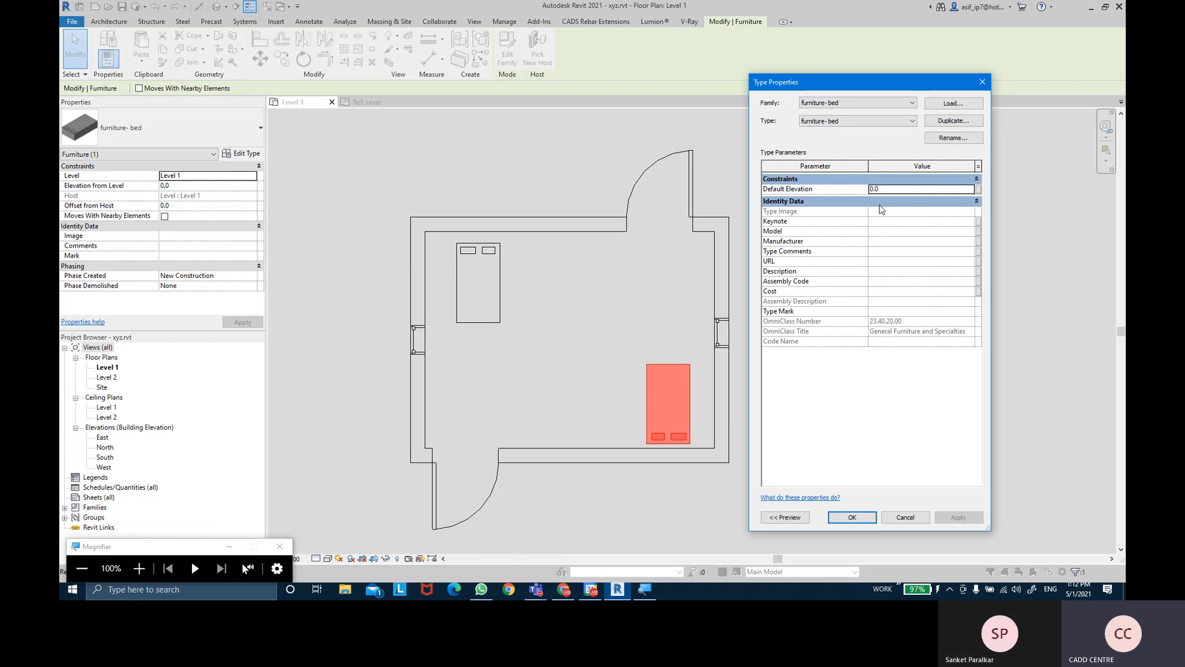
{"action": "left_click", "coordinate": [852, 517]}
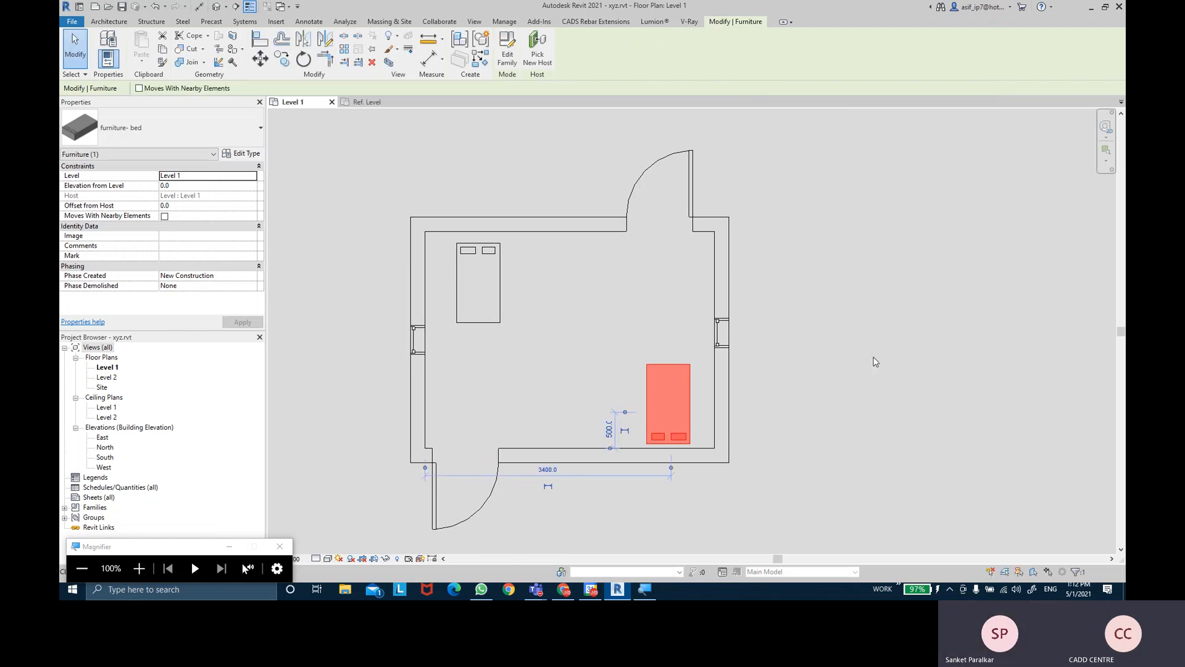
{"action": "left_click", "coordinate": [828, 284]}
{"action": "middle_click_drag", "start_coordinate": [827, 284], "coordinate": [823, 273]}
{"action": "left_click", "coordinate": [667, 395]}
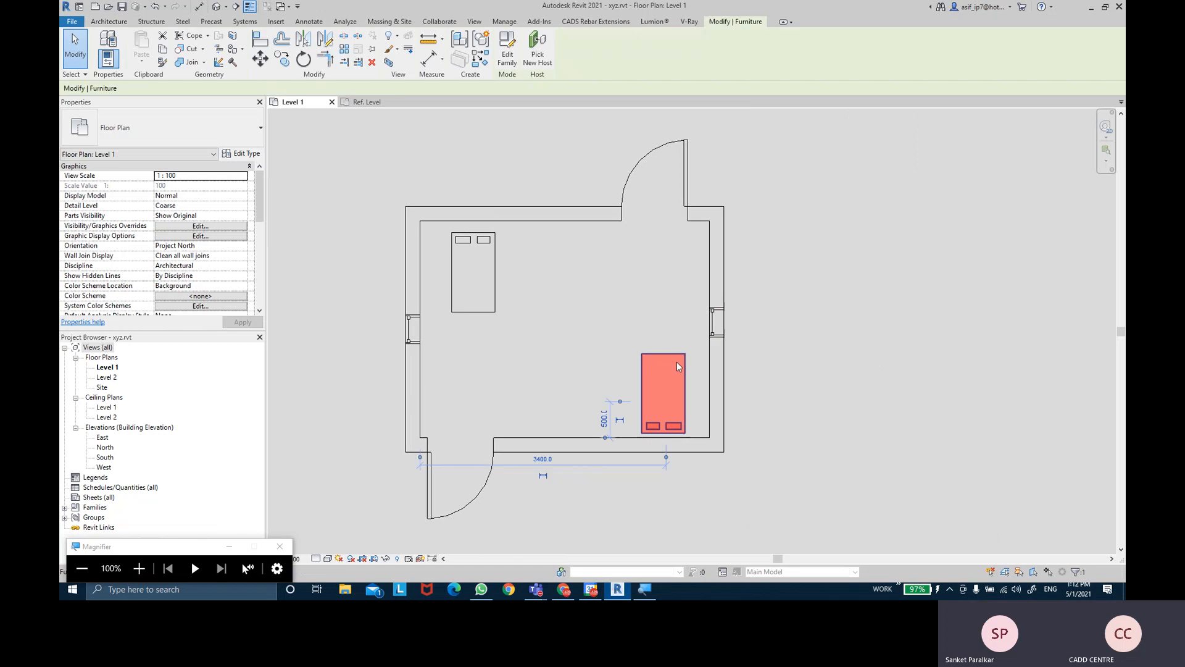
{"action": "left_click", "coordinate": [507, 50]}
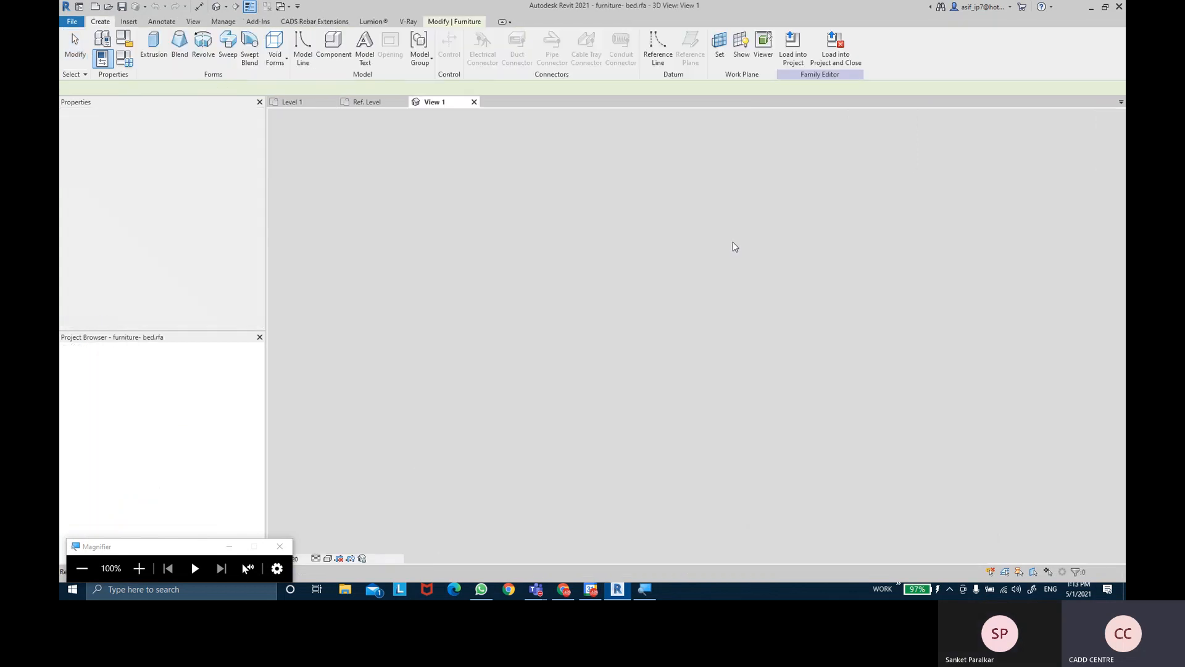
- On Ref. Level, dimension the bed's left edge, centre line and right edge with EQ applied
{"action": "double_click", "coordinate": [99, 368]}
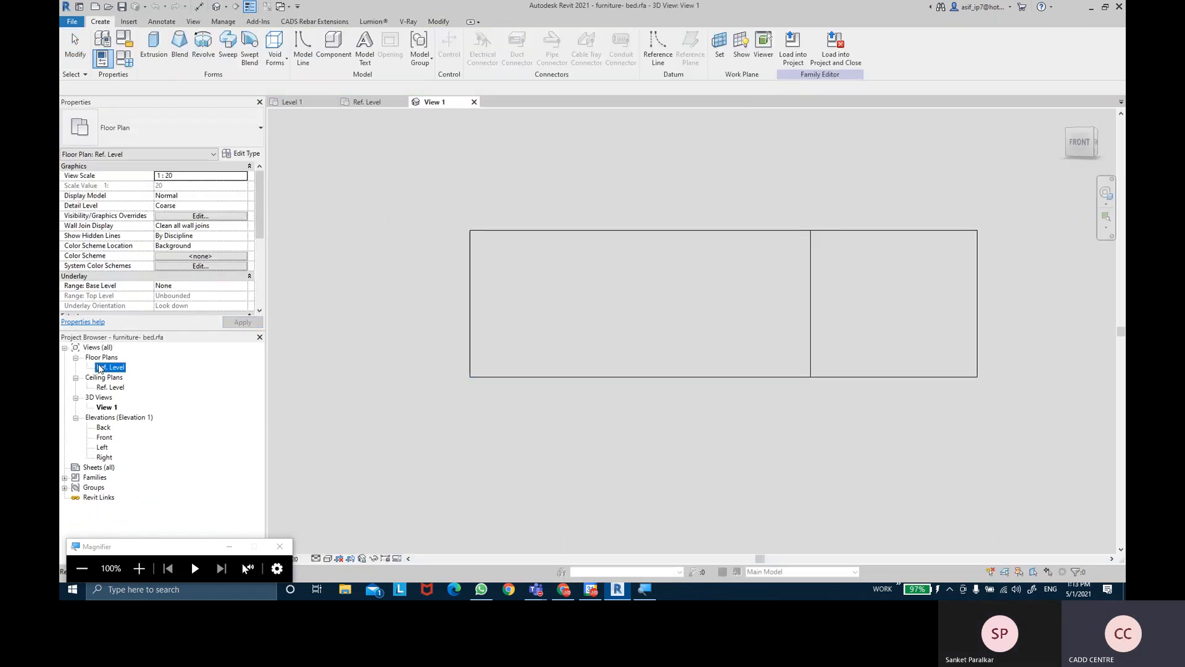
{"action": "scroll", "coordinate": [729, 345], "scroll_direction": "up", "scroll_amount": 3}
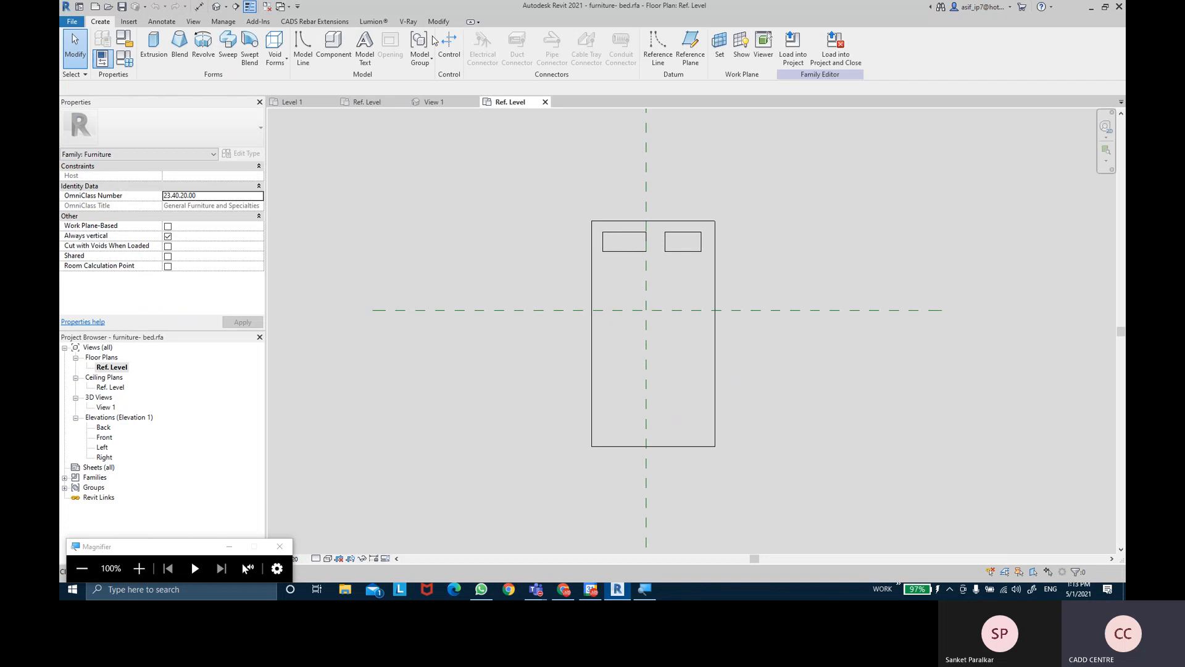
{"action": "left_click", "coordinate": [199, 6]}
{"action": "left_click", "coordinate": [593, 259]}
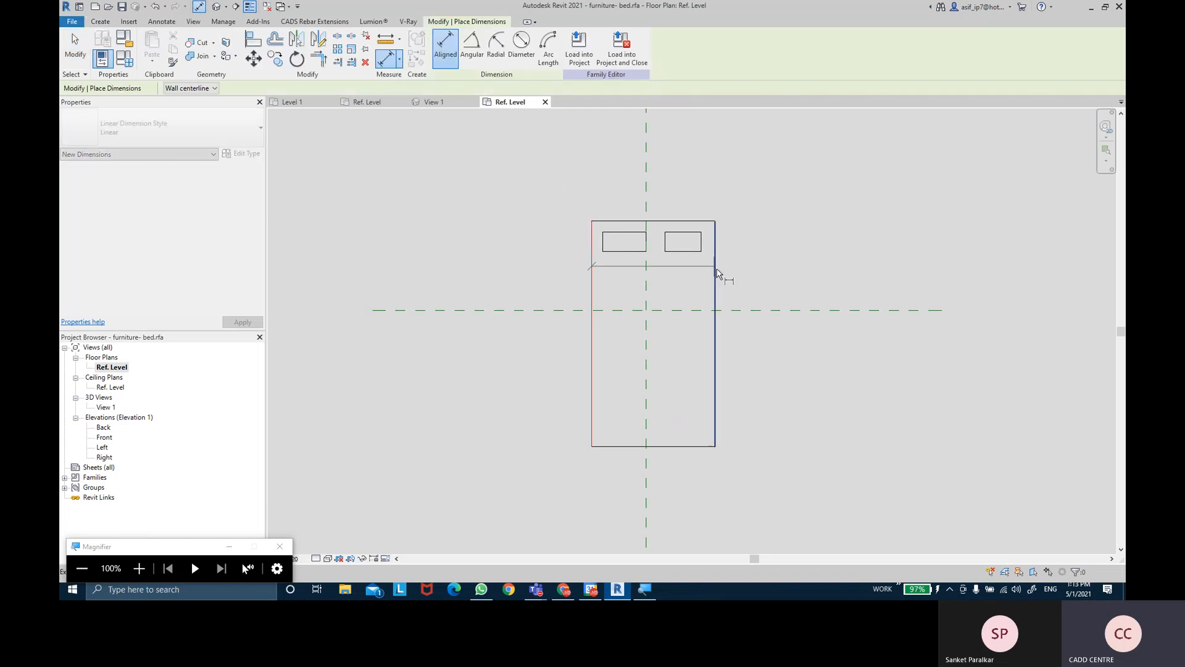
{"action": "left_click", "coordinate": [646, 273]}
{"action": "left_click", "coordinate": [716, 272]}
{"action": "left_click", "coordinate": [738, 176]}
{"action": "middle_click_drag", "start_coordinate": [661, 117], "coordinate": [656, 180]}
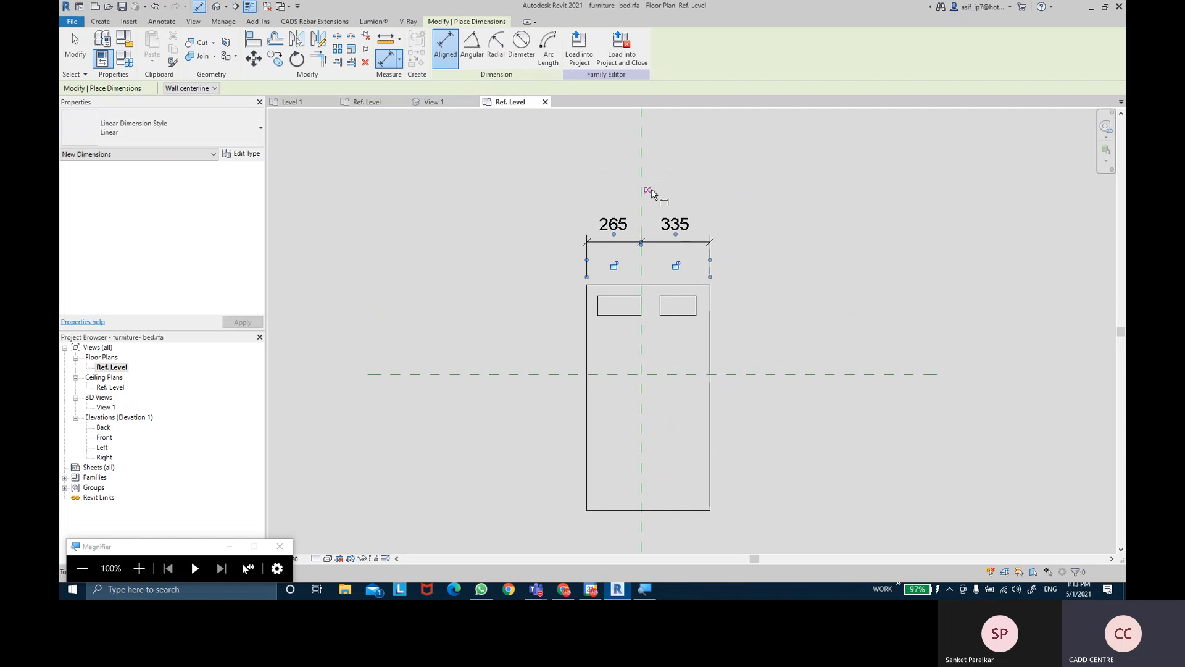
{"action": "left_click", "coordinate": [642, 191]}
{"action": "scroll", "coordinate": [708, 284], "scroll_direction": "up", "scroll_amount": 1}
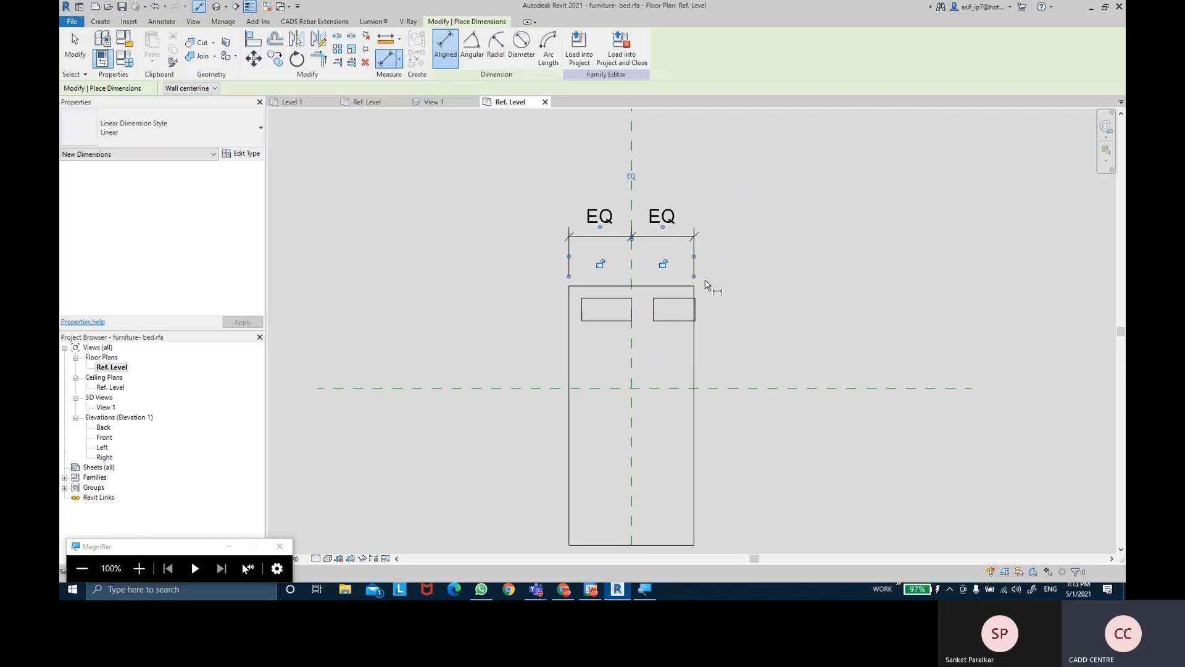
{"action": "key", "text": "Escape"}
- Nudge the pillow rectangles up-left, then start a 'width' parameter for the EQ dimension
{"action": "left_click", "coordinate": [661, 321]}
{"action": "scroll", "coordinate": [661, 323], "scroll_direction": "up", "scroll_amount": 3}
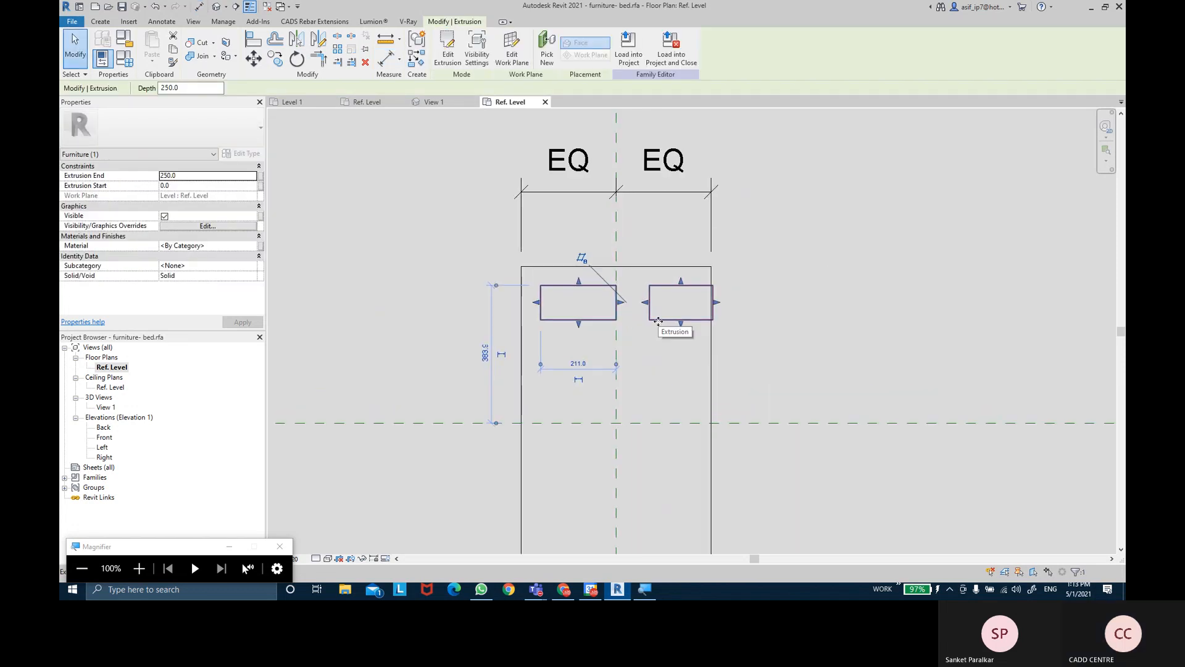
{"action": "mouse_move", "coordinate": [653, 318]}
{"action": "left_mouse_down"}
{"action": "mouse_move", "coordinate": [630, 317]}
{"action": "mouse_move", "coordinate": [643, 312]}
{"action": "left_mouse_up"}
{"action": "left_click", "coordinate": [739, 278]}
{"action": "left_click", "coordinate": [665, 211]}
{"action": "left_click", "coordinate": [551, 46]}
{"action": "type", "text": "width"}
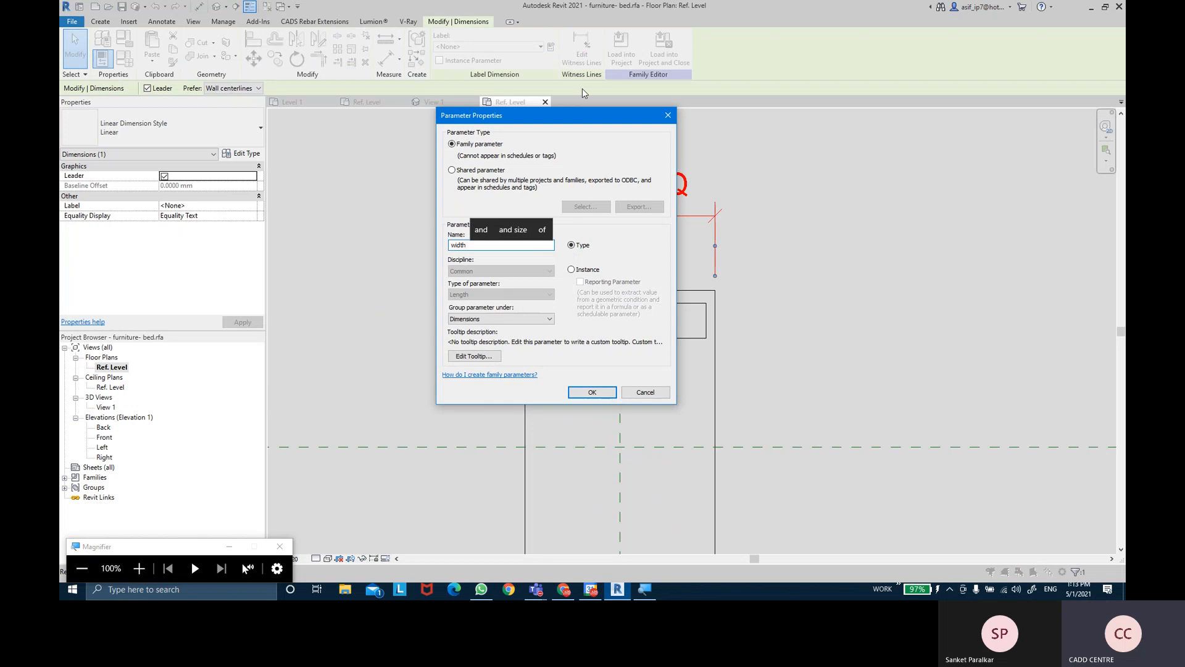
- Make 'width' an instance parameter and confirm it for the EQ dimension
{"action": "left_click", "coordinate": [587, 272]}
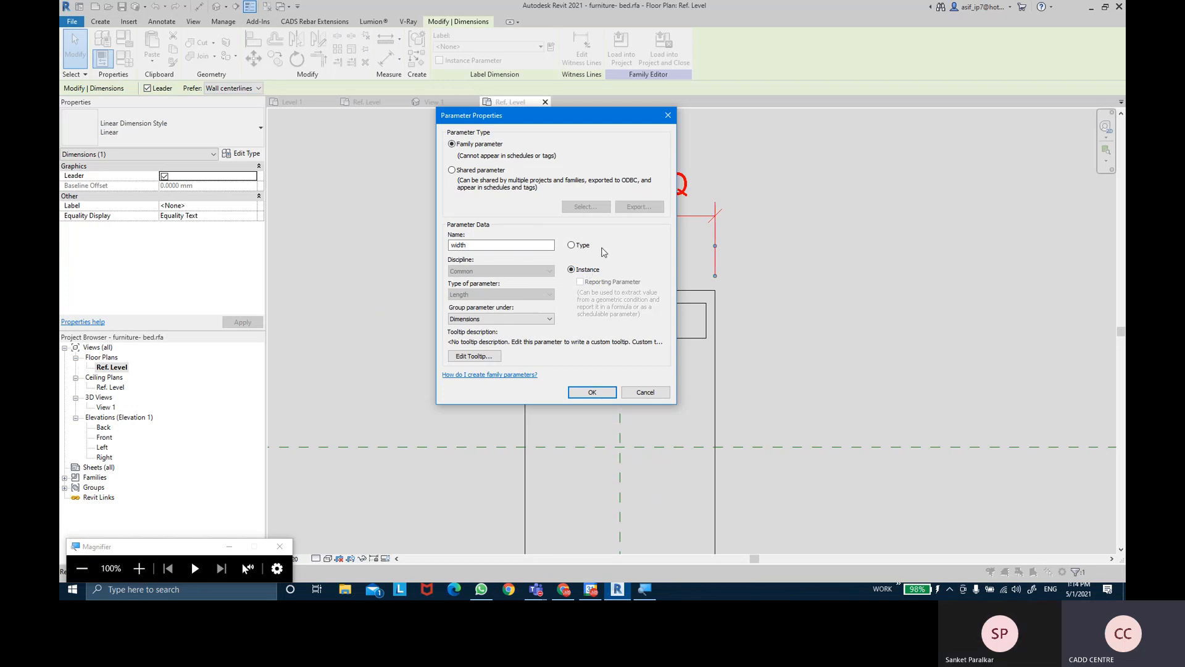
{"action": "left_click", "coordinate": [592, 392]}
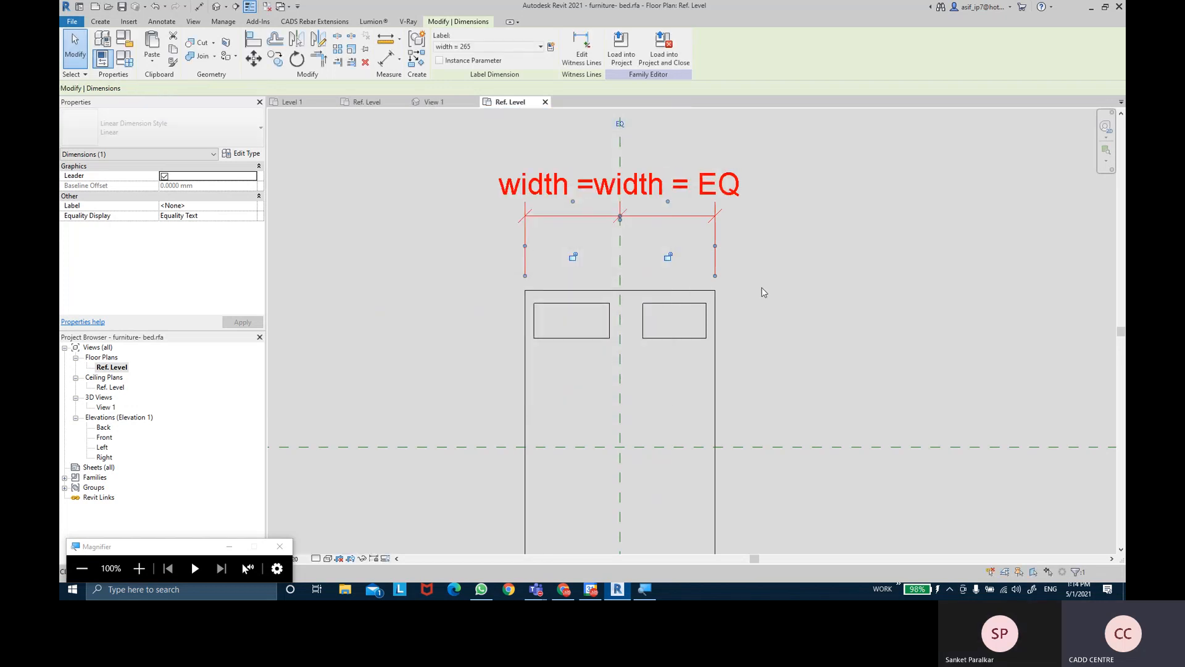
{"action": "left_click", "coordinate": [764, 292]}
{"action": "scroll", "coordinate": [764, 292], "scroll_direction": "down", "scroll_amount": 3}
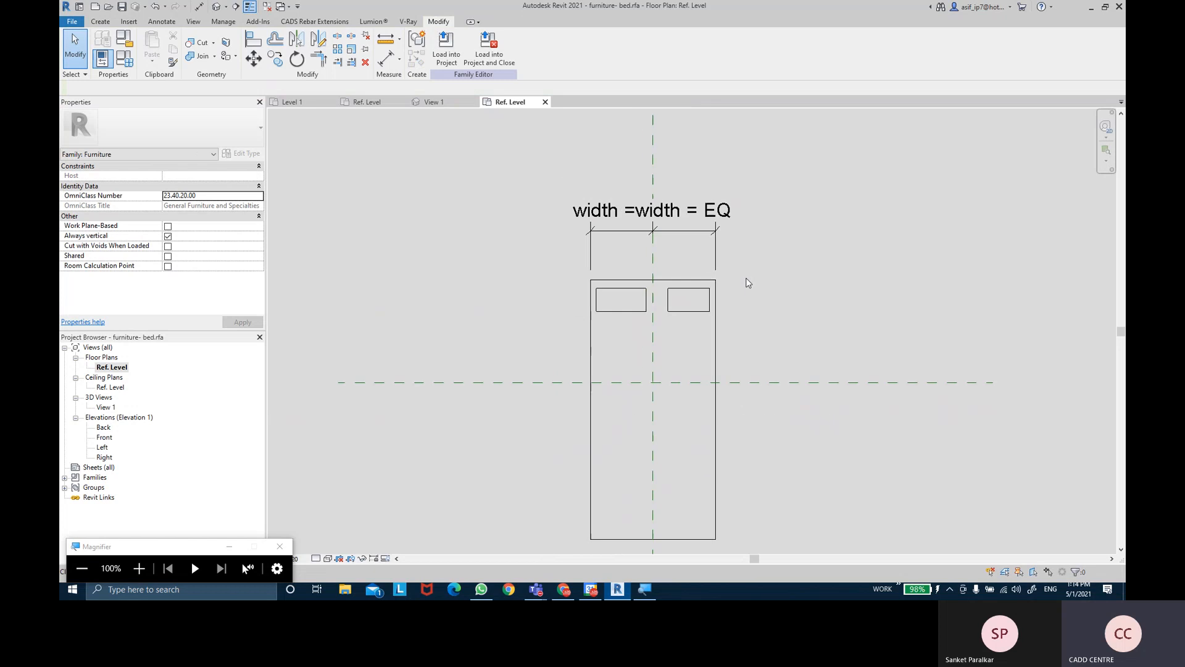
{"action": "left_click", "coordinate": [684, 264]}
{"action": "scroll", "coordinate": [707, 262], "scroll_direction": "down", "scroll_amount": 1}
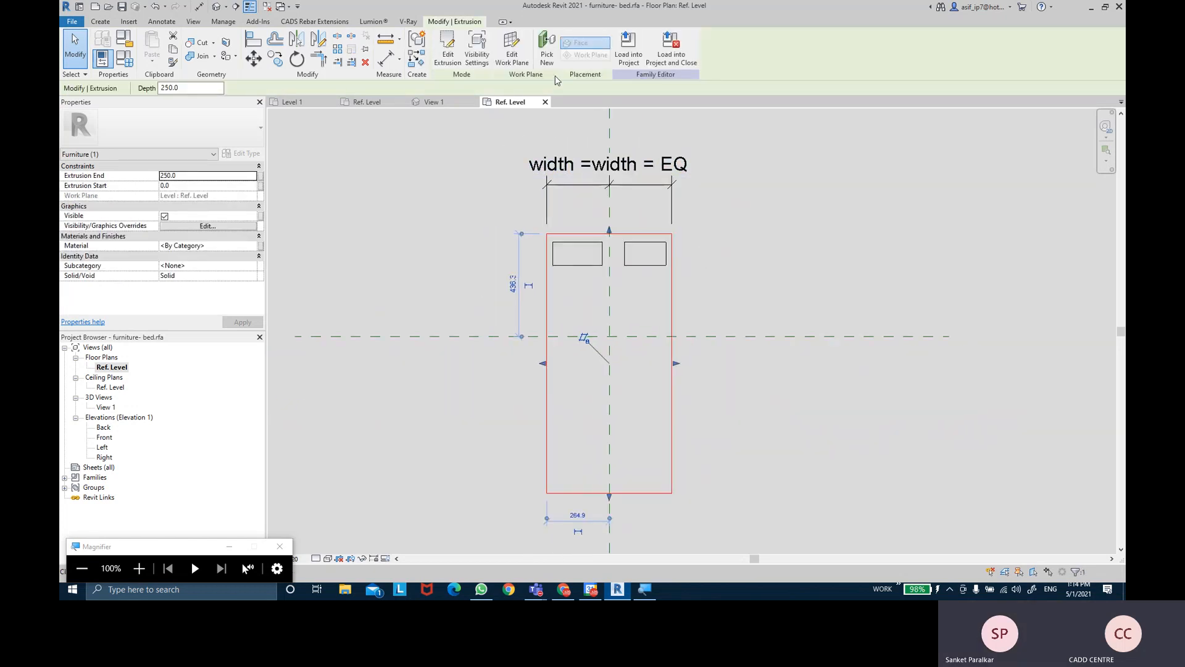
{"action": "left_click", "coordinate": [628, 117]}
{"action": "scroll", "coordinate": [636, 123], "scroll_direction": "up", "scroll_amount": 2}
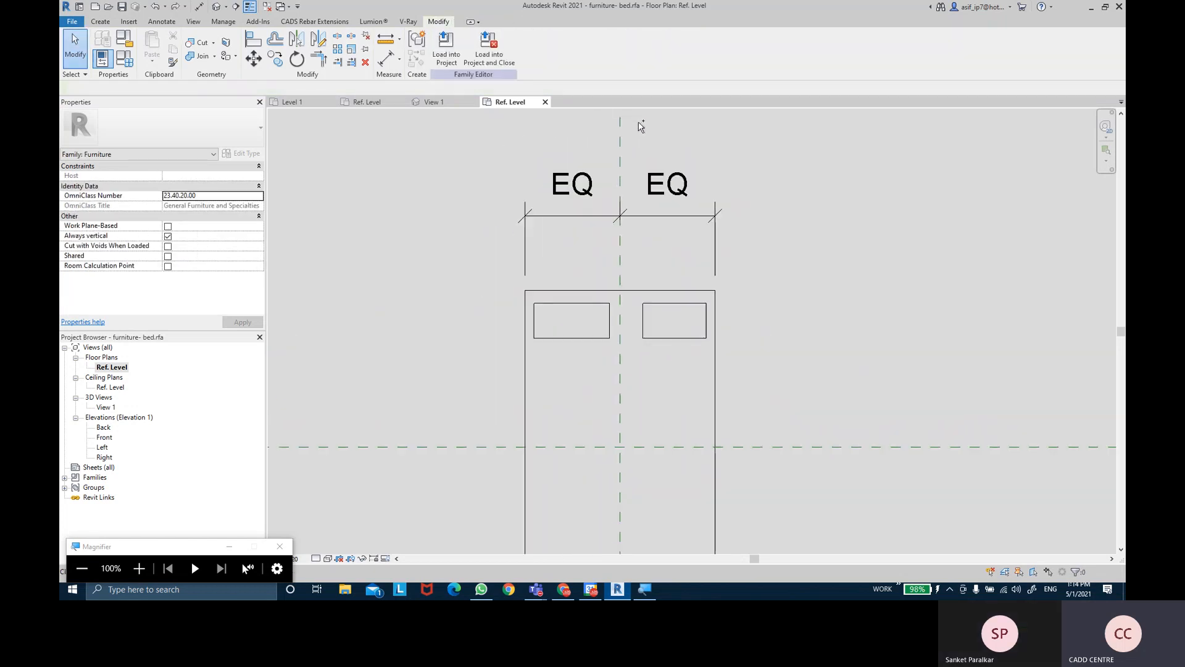
- Add a 530 overall-width dimension above the bed and label it 'width'
{"action": "left_click", "coordinate": [385, 58]}
{"action": "left_click", "coordinate": [540, 368]}
{"action": "left_click", "coordinate": [718, 371]}
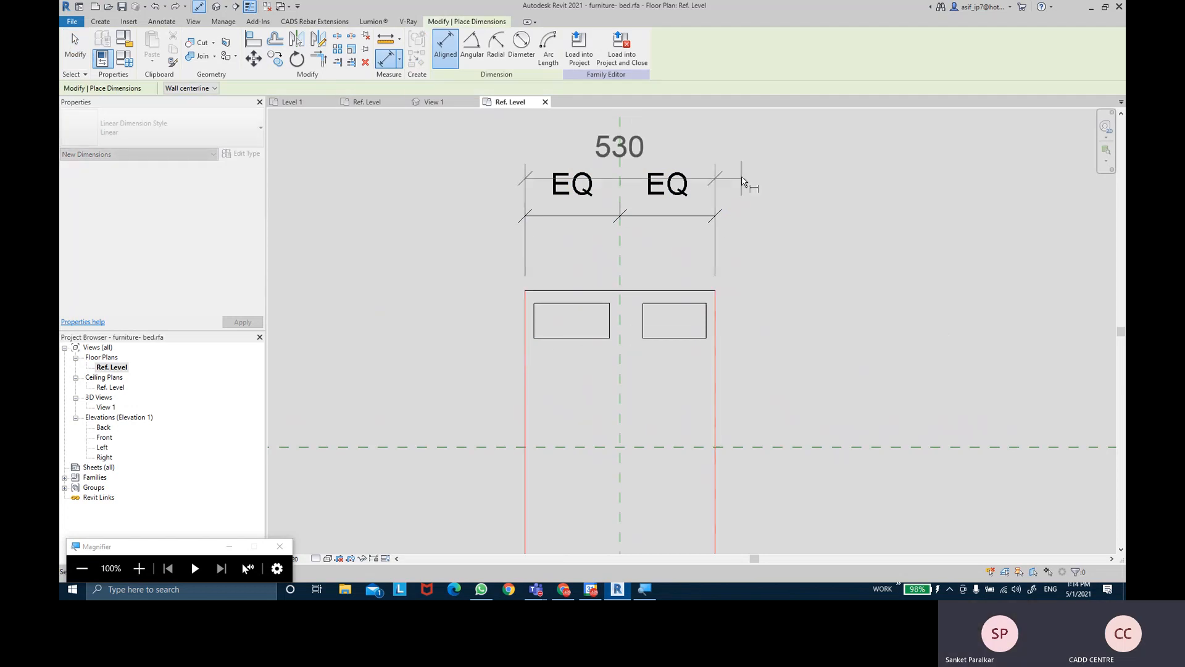
{"action": "left_click", "coordinate": [747, 149]}
{"action": "key", "text": "Escape"}
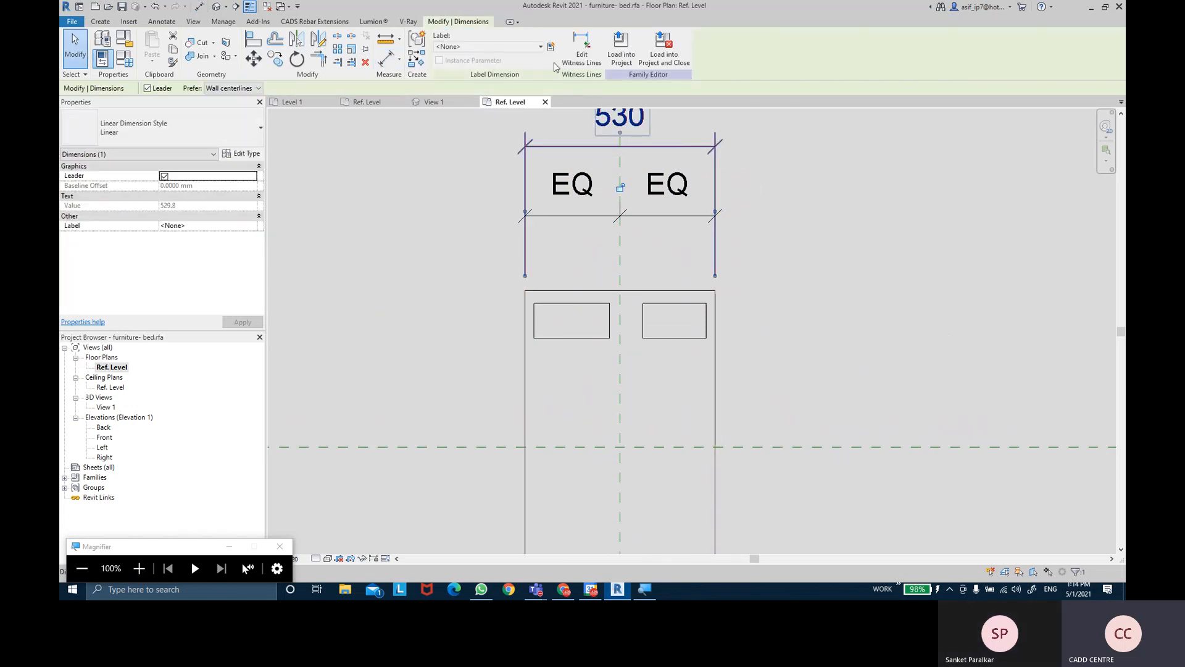
{"action": "left_click", "coordinate": [598, 162]}
{"action": "type", "text": "width"}
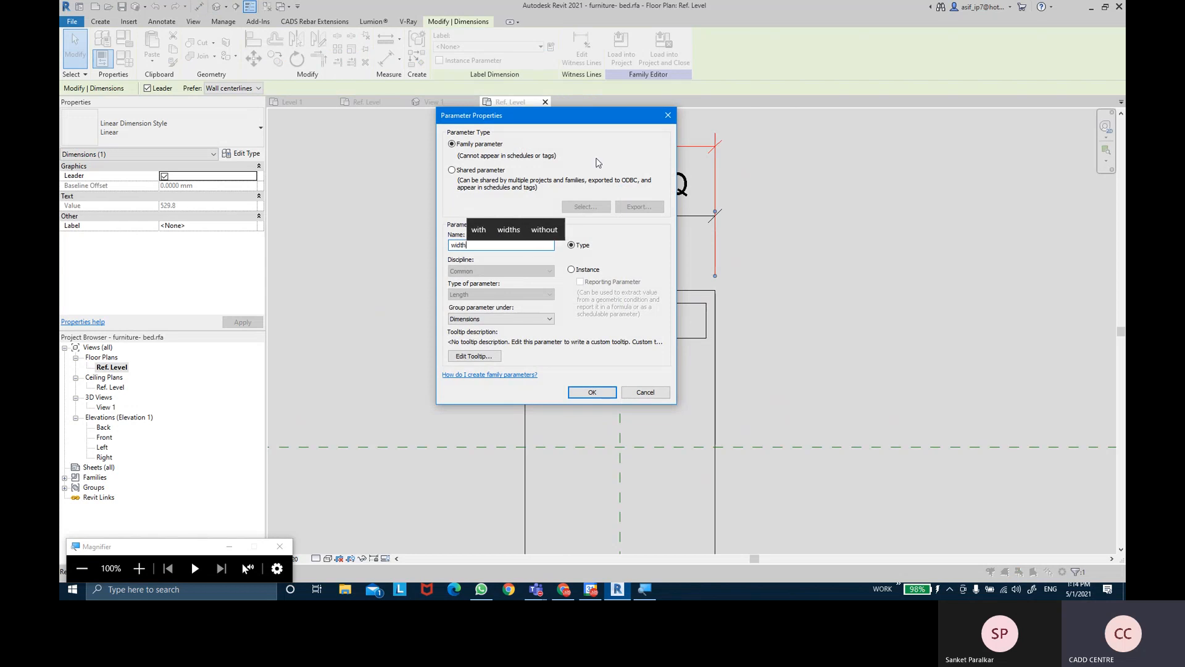
{"action": "key", "text": "Return"}
{"action": "key", "text": "Escape"}
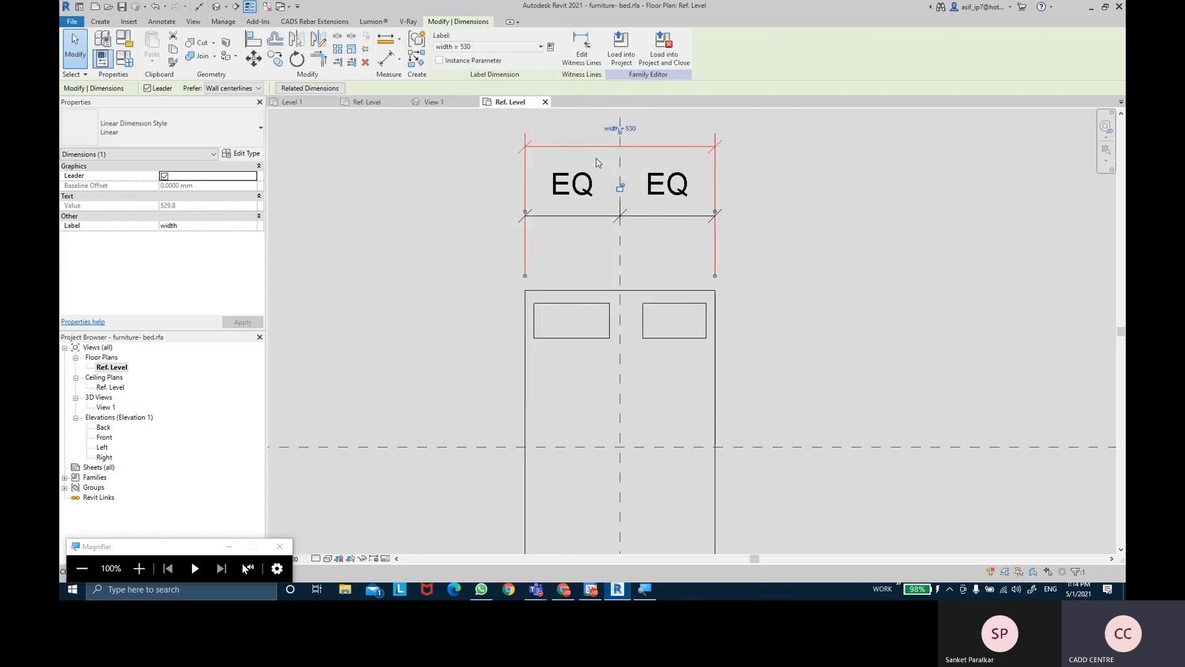
- Add an 1100 length dimension beside the bed, label it 'length', and save the family
{"action": "scroll", "coordinate": [728, 395], "scroll_direction": "down", "scroll_amount": 1}
{"action": "scroll", "coordinate": [735, 383], "scroll_direction": "down", "scroll_amount": 2}
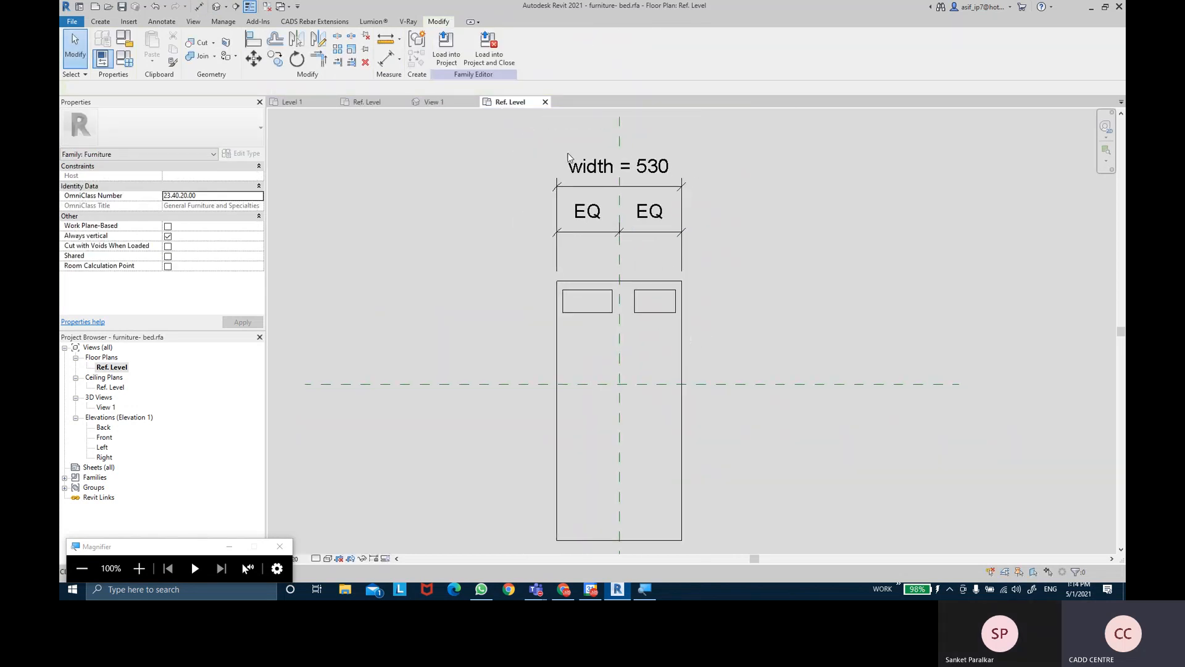
{"action": "key", "text": "d"}
{"action": "key", "text": "i"}
{"action": "left_click", "coordinate": [599, 281]}
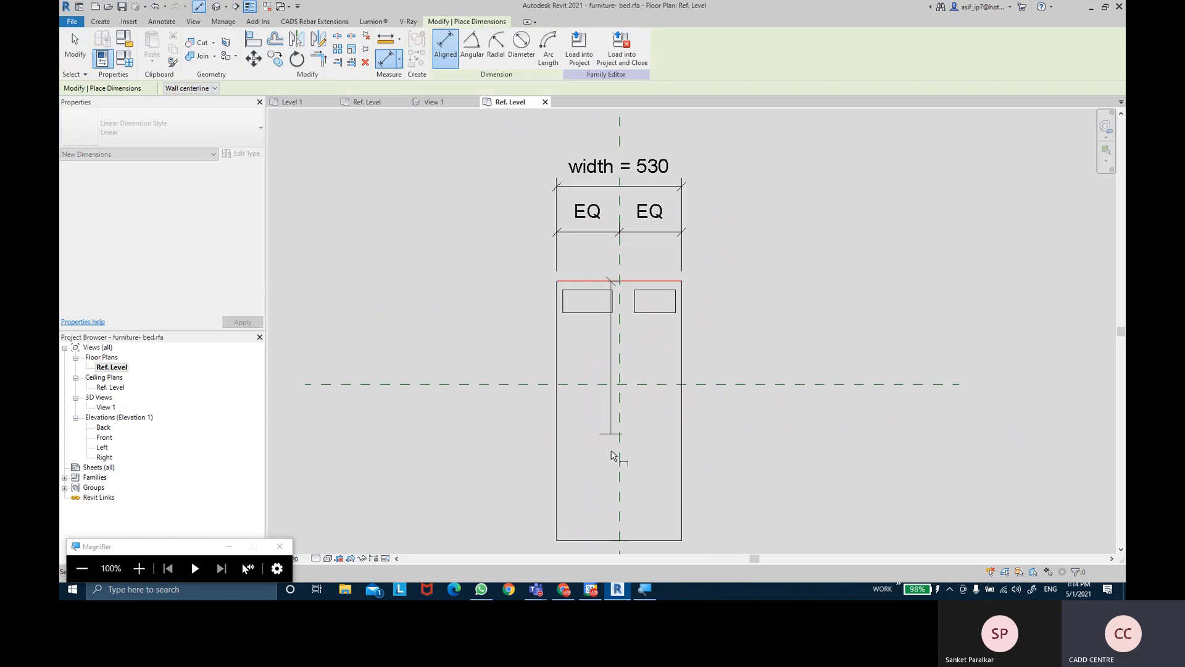
{"action": "middle_click_drag", "start_coordinate": [601, 518], "coordinate": [605, 442]}
{"action": "left_click", "coordinate": [581, 465]}
{"action": "left_click", "coordinate": [472, 383]}
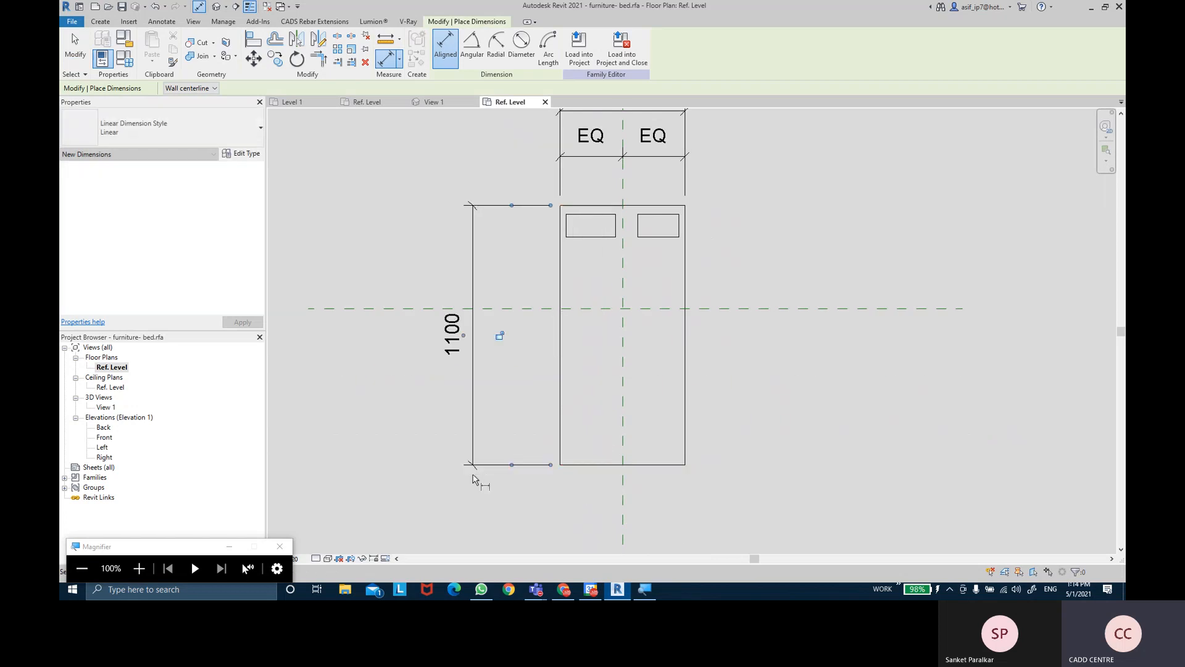
{"action": "key", "text": "Escape"}
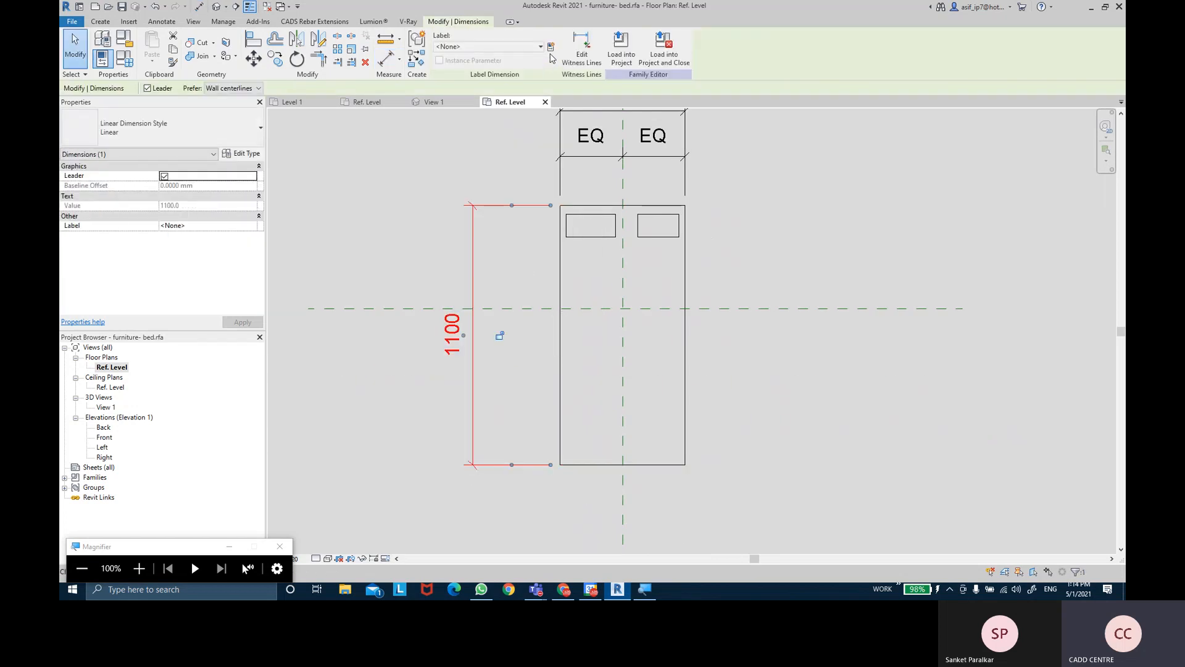
{"action": "left_click", "coordinate": [550, 49]}
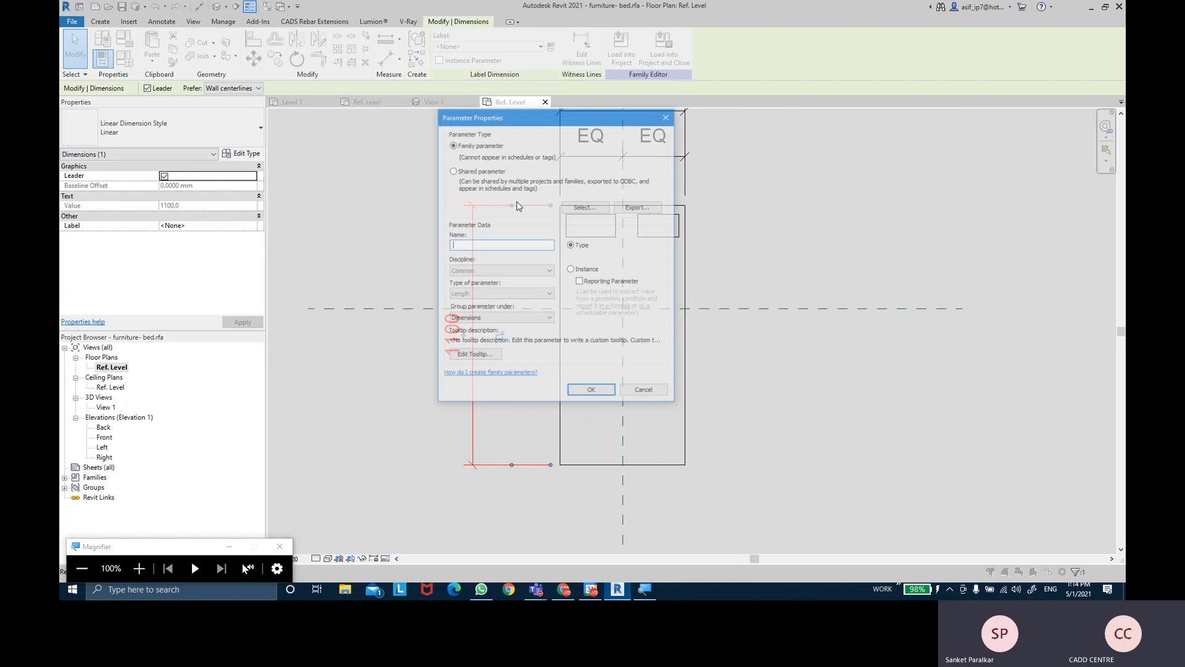
{"action": "type", "text": "length"}
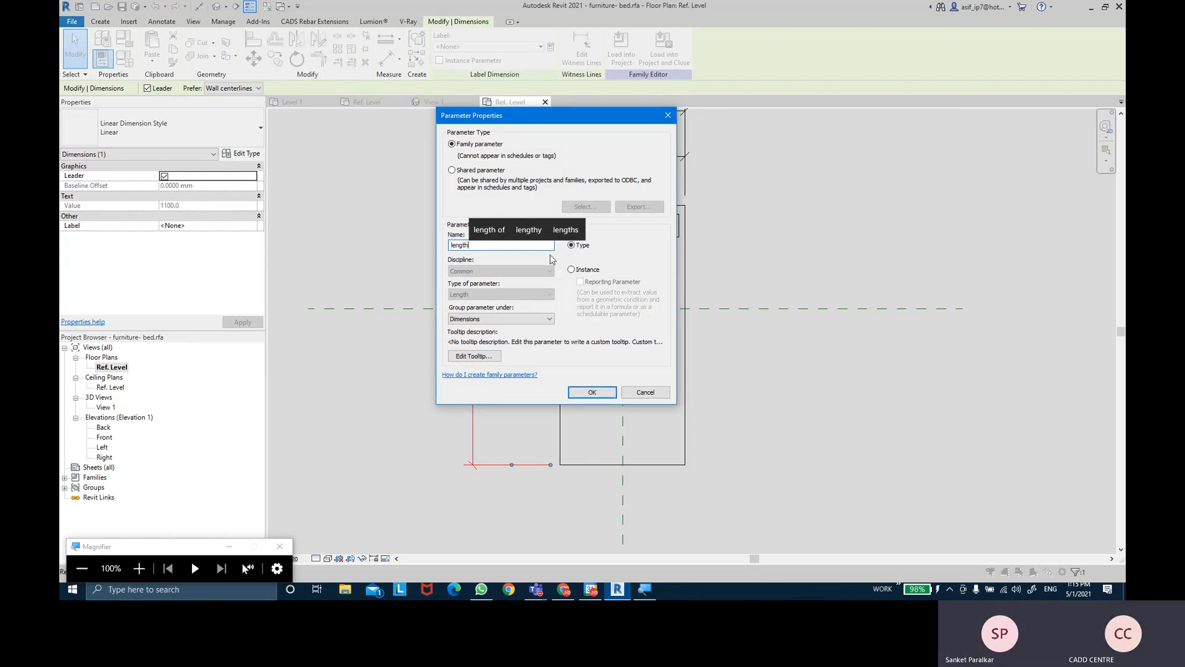
{"action": "left_click", "coordinate": [586, 393]}
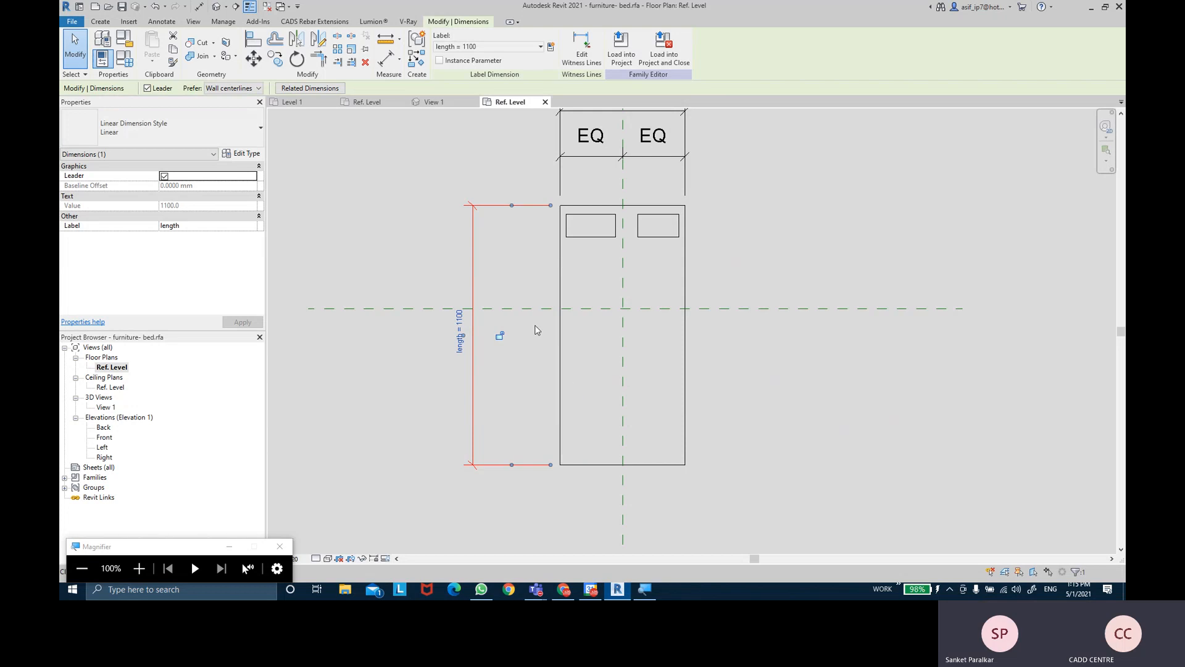
{"action": "left_click", "coordinate": [124, 8]}
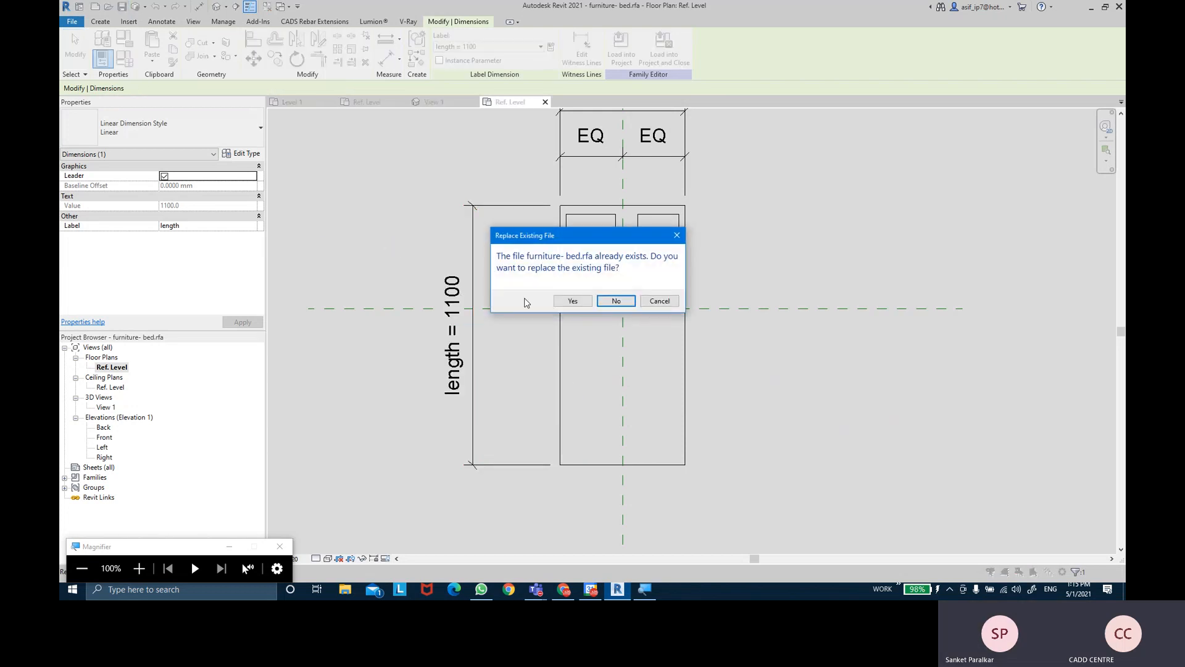
- Replace the saved bed family file and reload it into xyz.rvt, overwriting the existing version
{"action": "left_click", "coordinate": [573, 301]}
{"action": "left_click", "coordinate": [588, 283]}
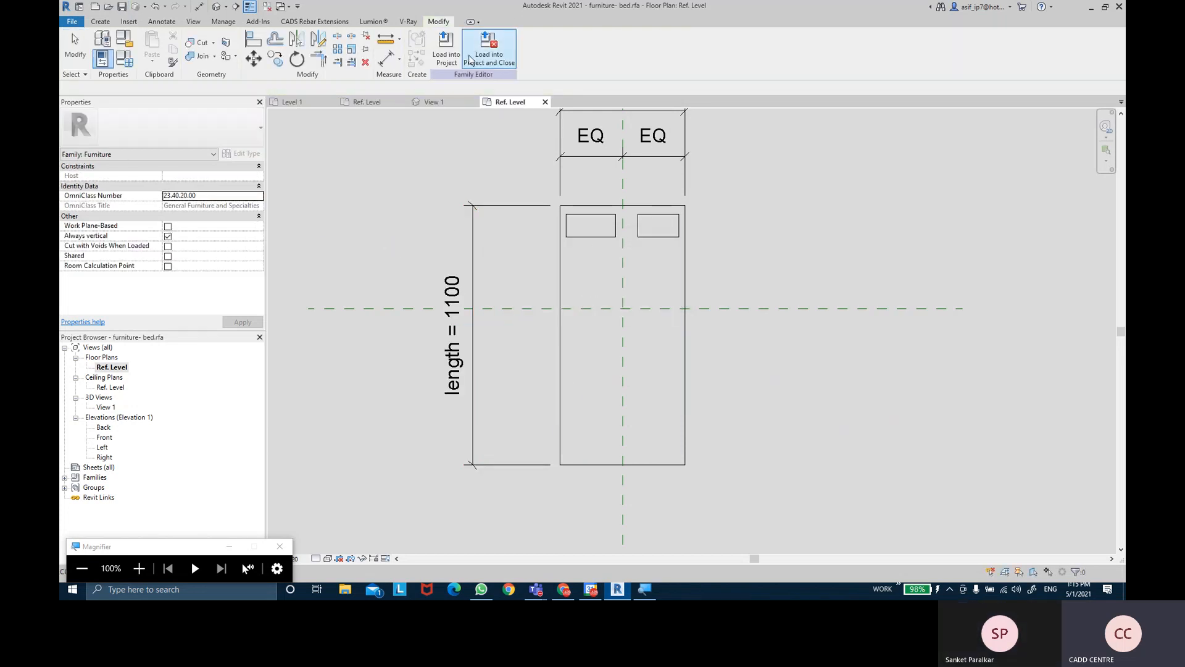
{"action": "left_click", "coordinate": [446, 50]}
{"action": "left_click", "coordinate": [523, 243]}
{"action": "left_click", "coordinate": [563, 377]}
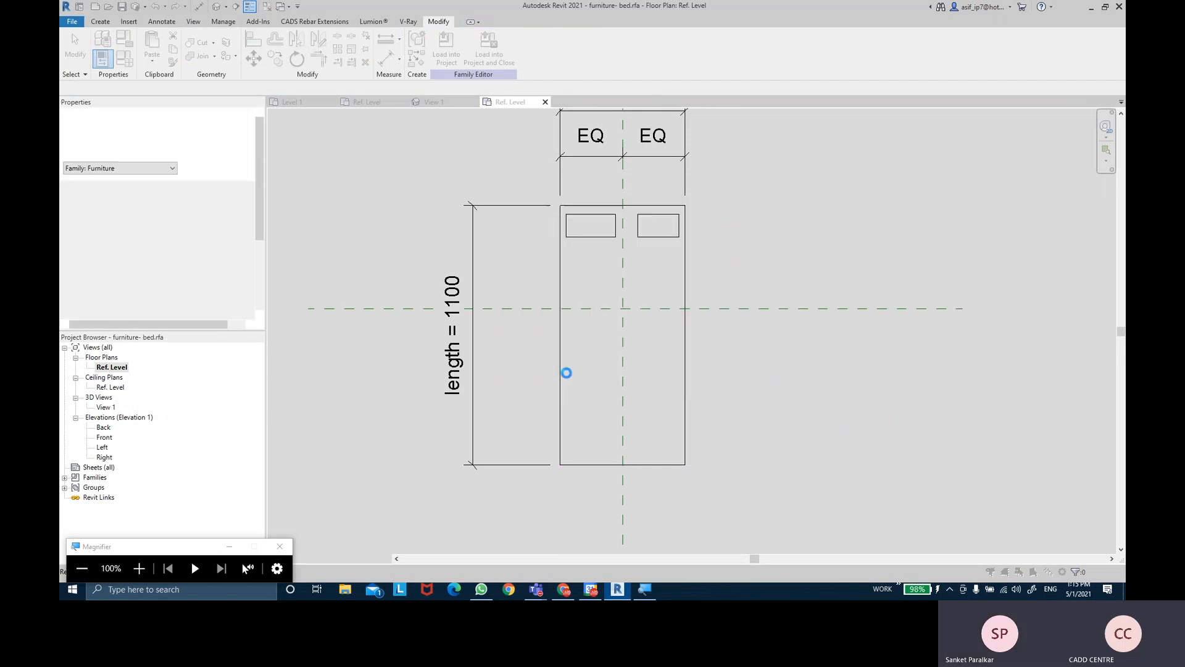
{"action": "left_click", "coordinate": [574, 298]}
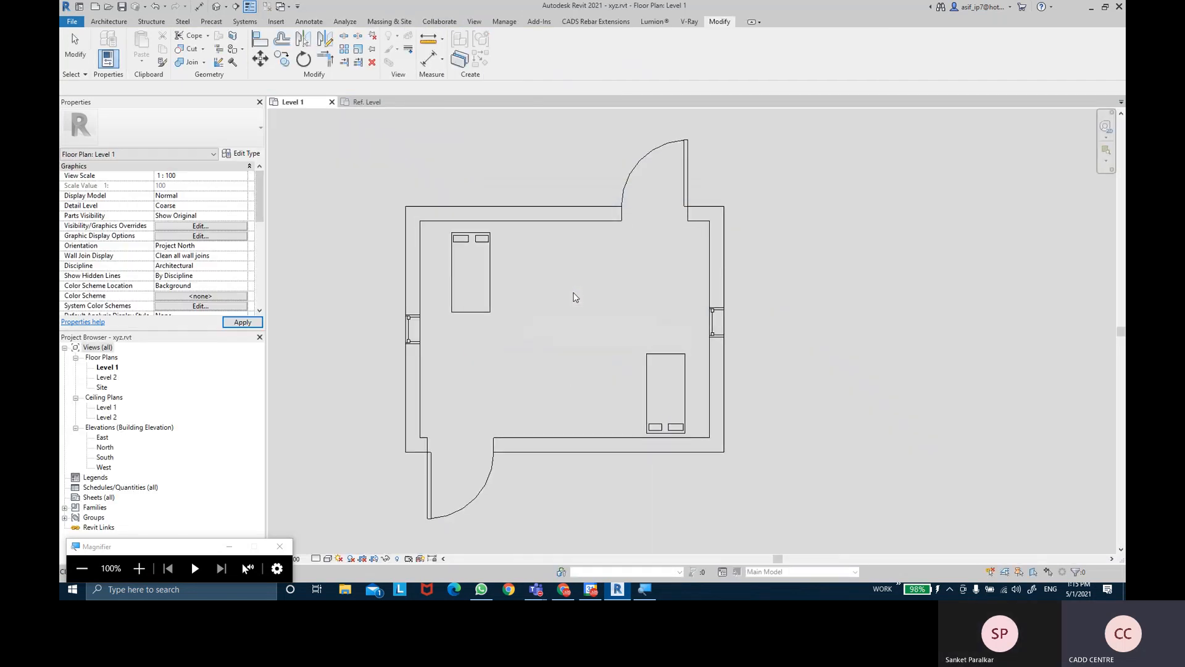
- Set the bed type's width to 700 and length to 1200
{"action": "left_click", "coordinate": [498, 290]}
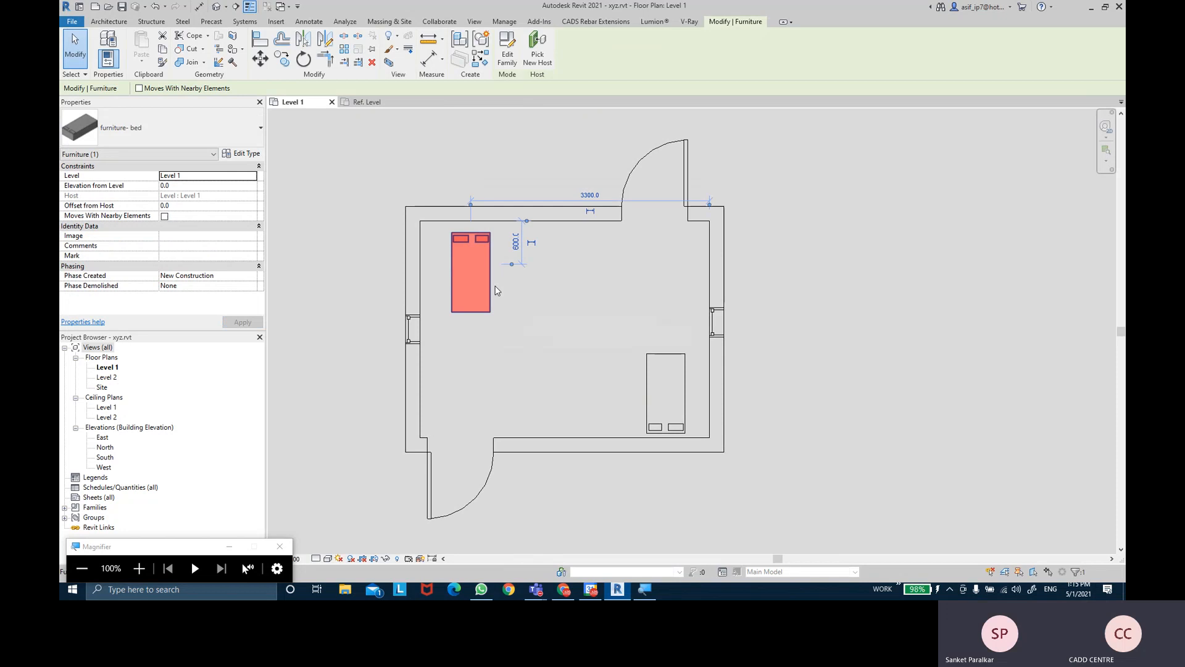
{"action": "left_click", "coordinate": [246, 153]}
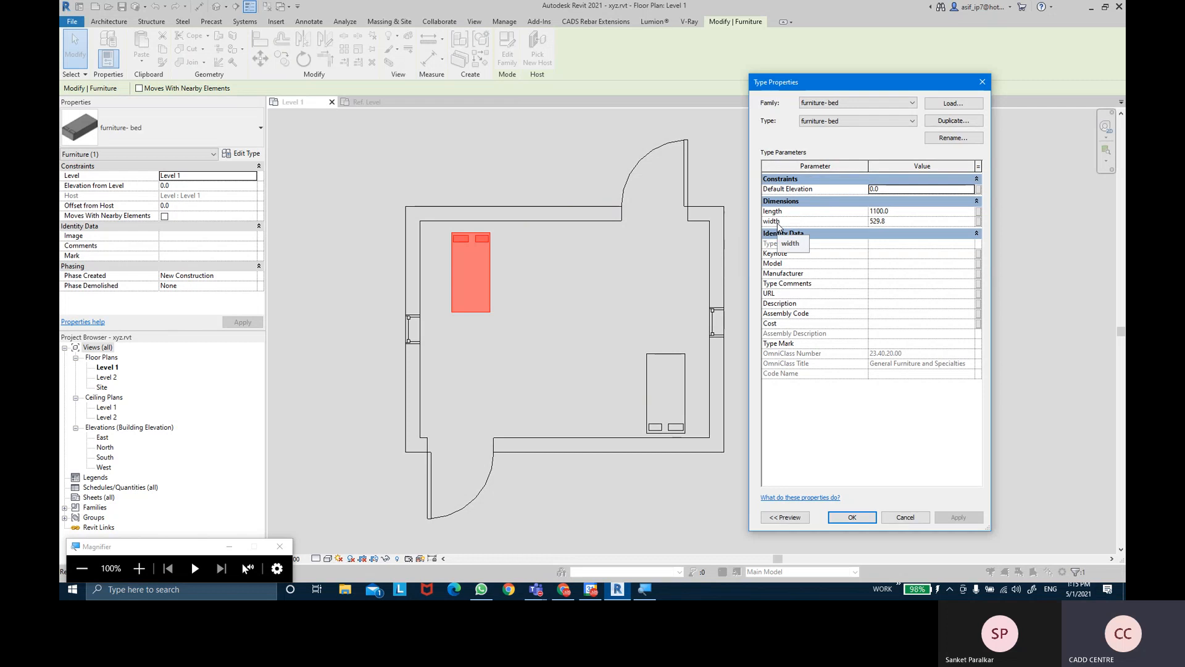
{"action": "left_click", "coordinate": [899, 222]}
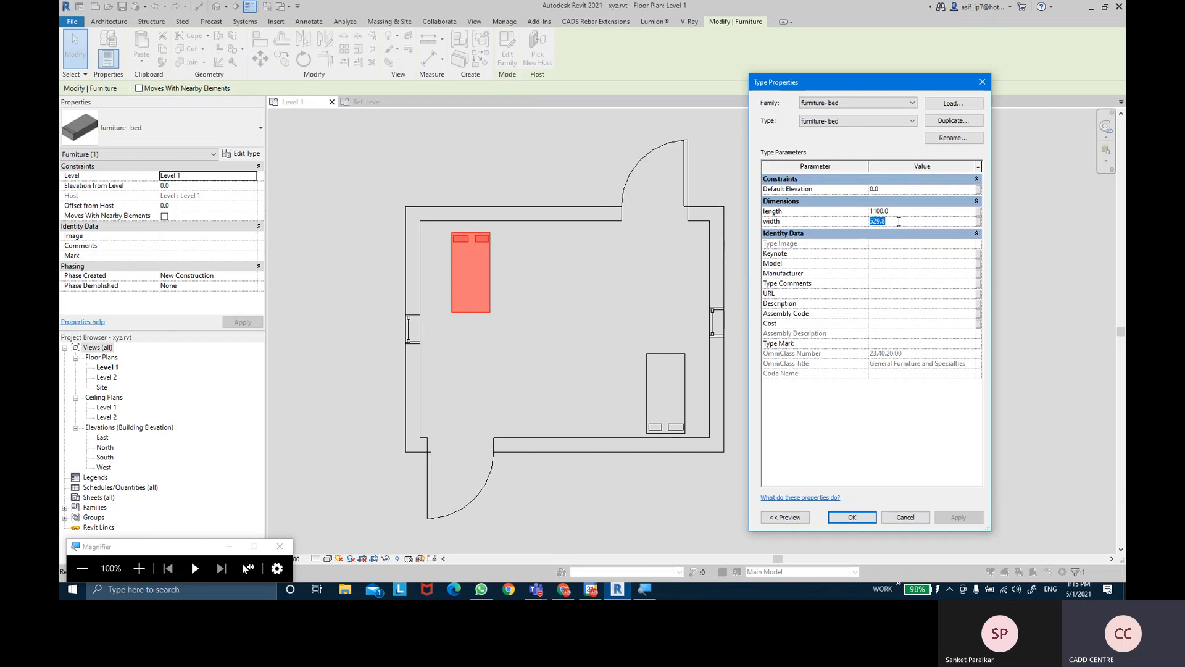
{"action": "type", "text": "700.0"}
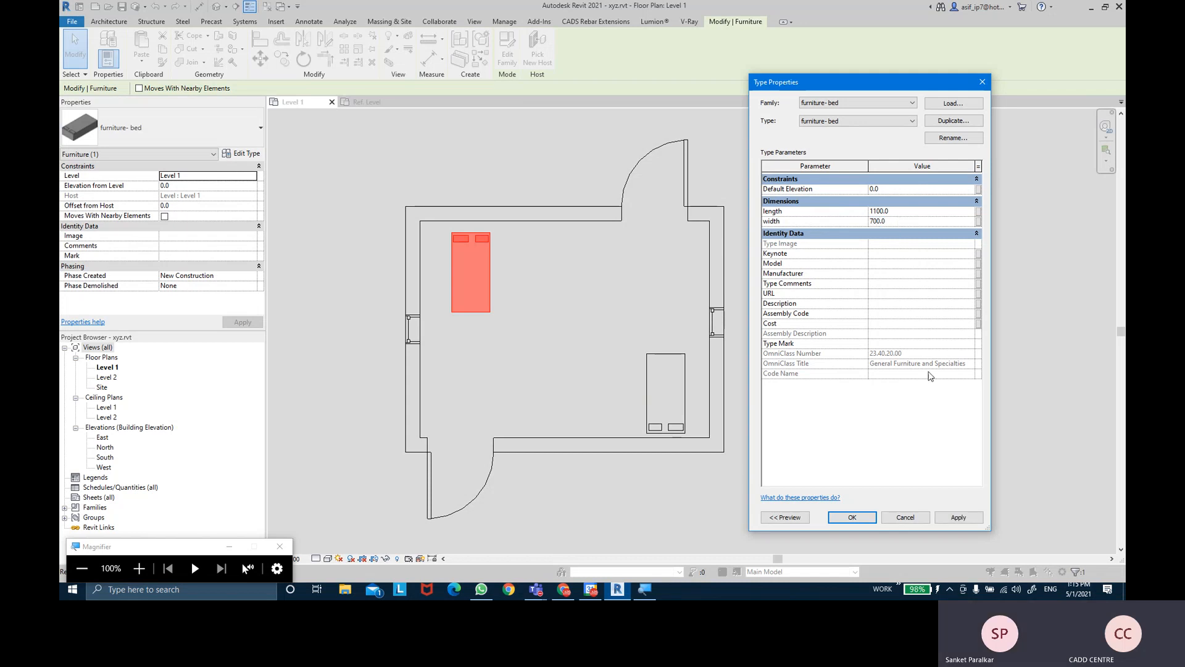
{"action": "left_click", "coordinate": [959, 518]}
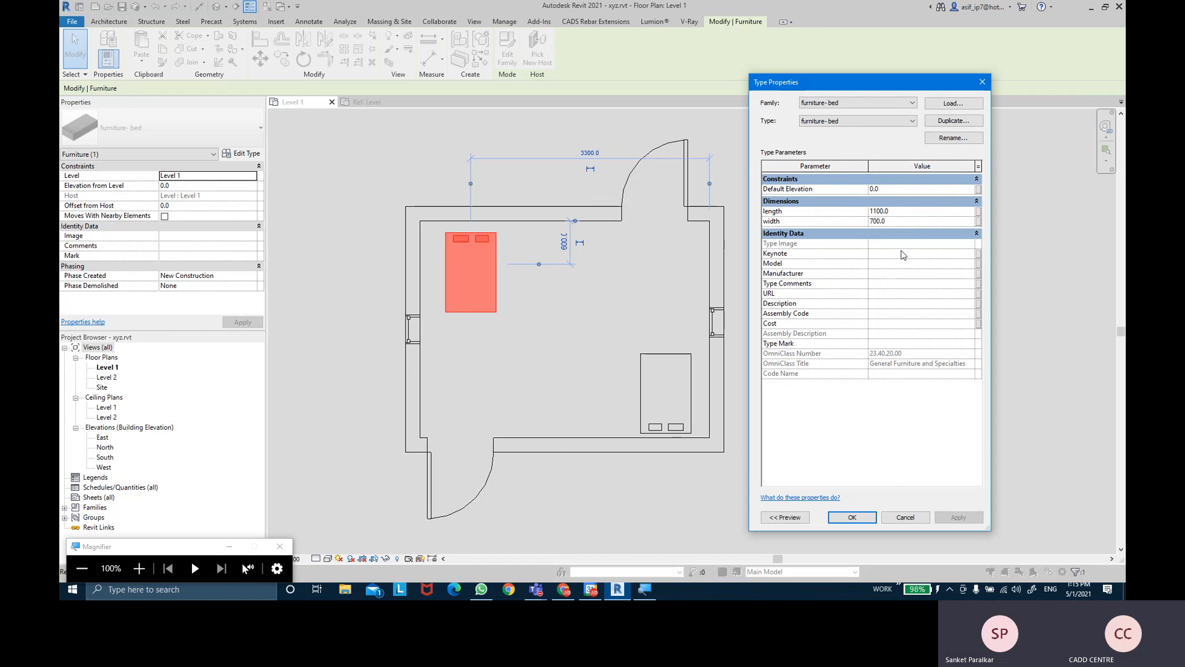
{"action": "left_click", "coordinate": [904, 211]}
{"action": "double_click", "coordinate": [904, 211]}
{"action": "type", "text": "1200"}
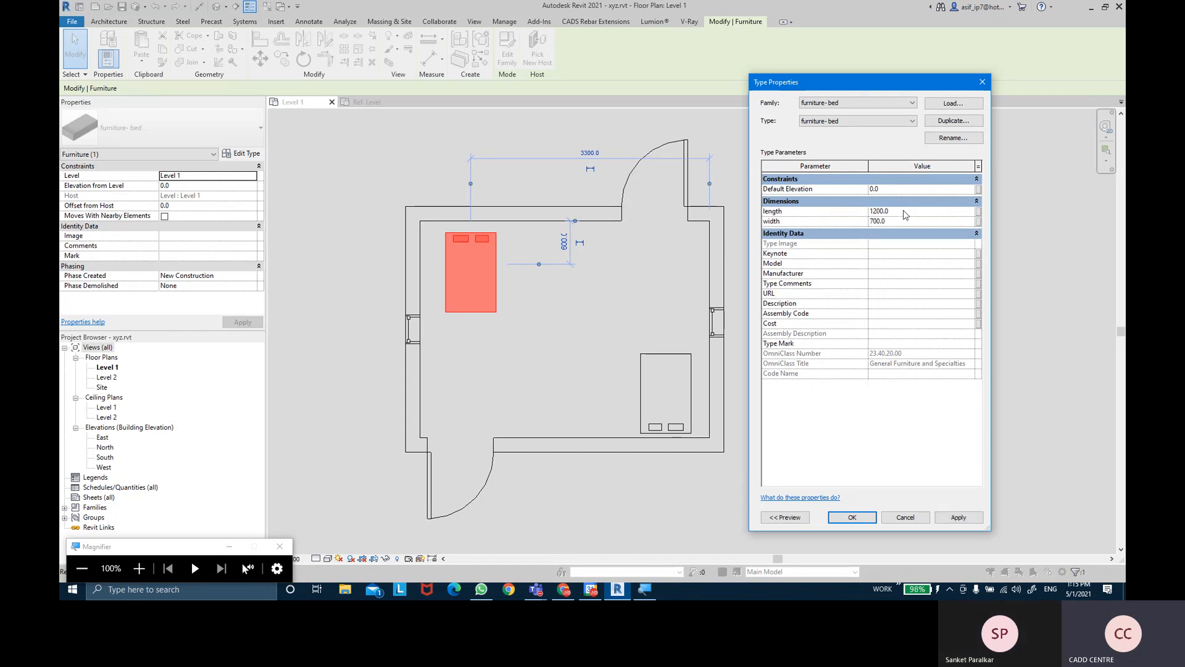
{"action": "left_click", "coordinate": [958, 518]}
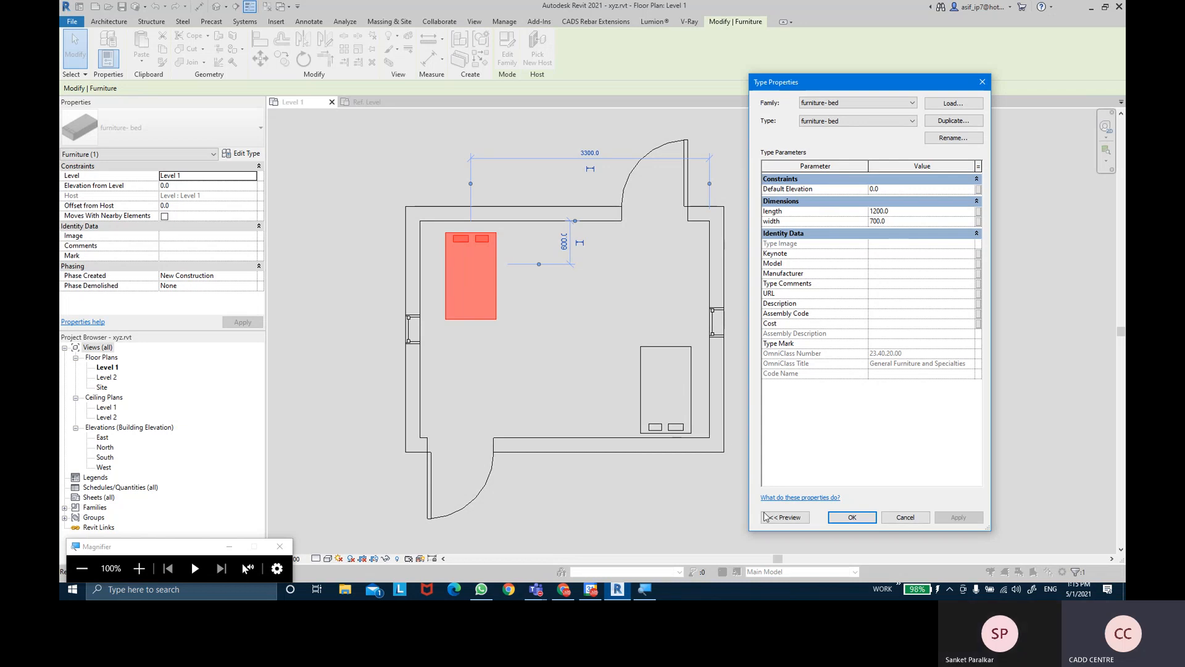
{"action": "left_click", "coordinate": [847, 517]}
{"action": "left_click", "coordinate": [841, 352]}
{"action": "middle_click_drag", "start_coordinate": [759, 333], "coordinate": [760, 342]}
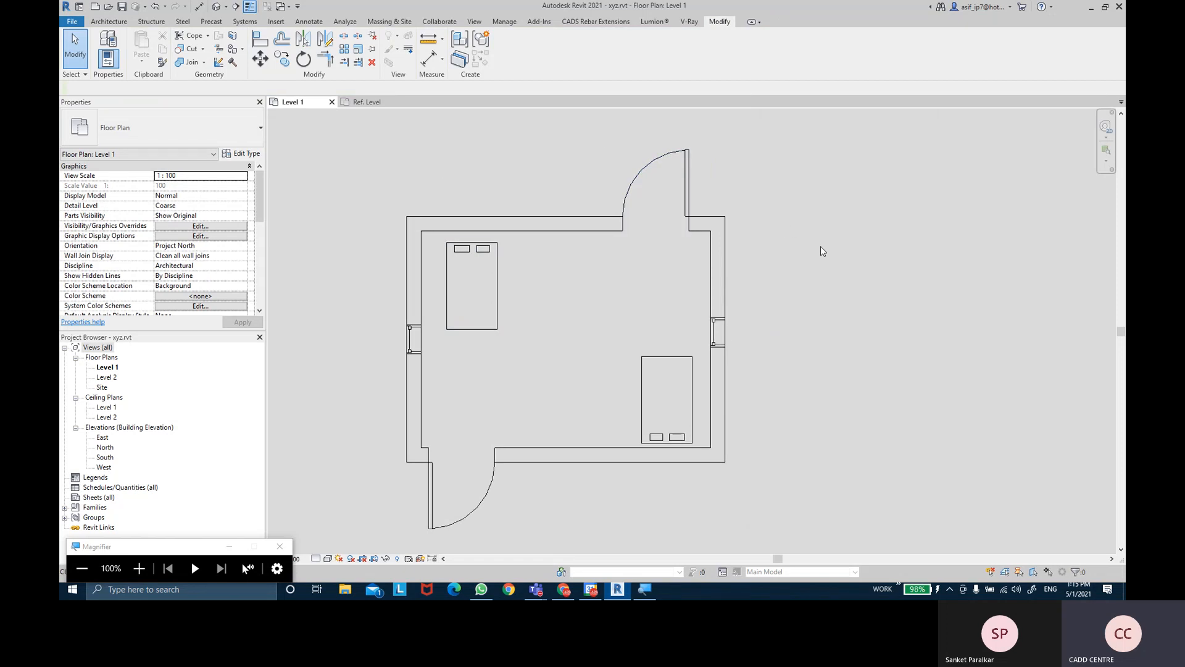
- Show the User Interface slide in Google Slides, then return to the Revit Level 1 plan
{"action": "left_click", "coordinate": [229, 547]}
{"action": "left_click", "coordinate": [564, 589]}
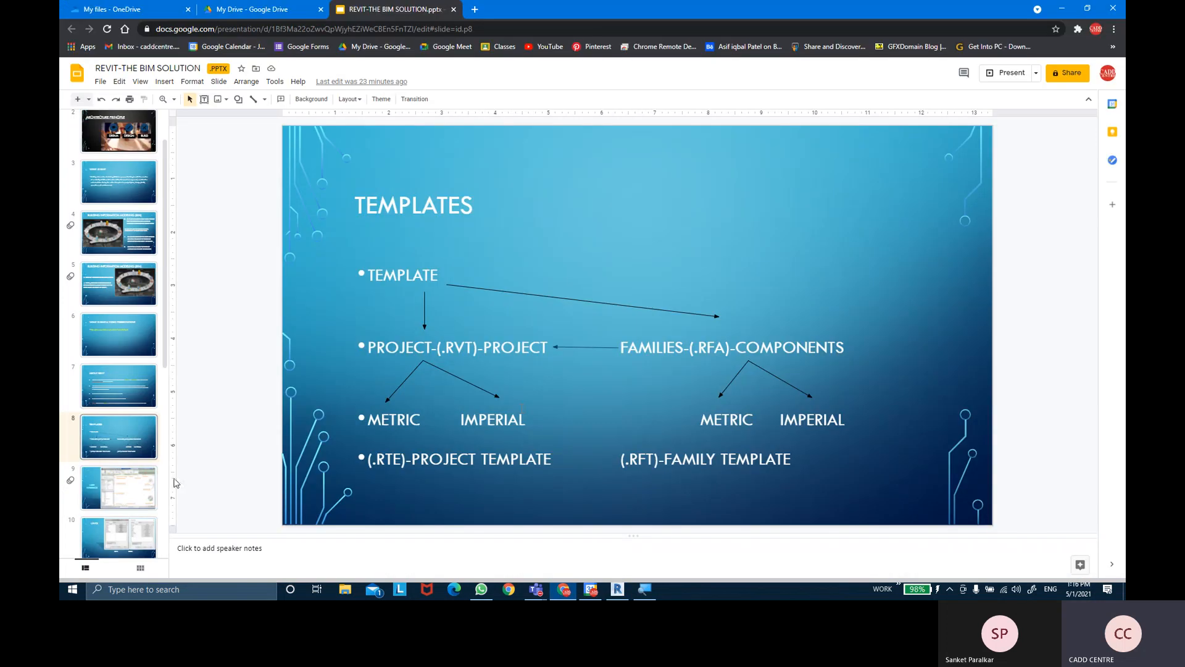
{"action": "left_click", "coordinate": [131, 488]}
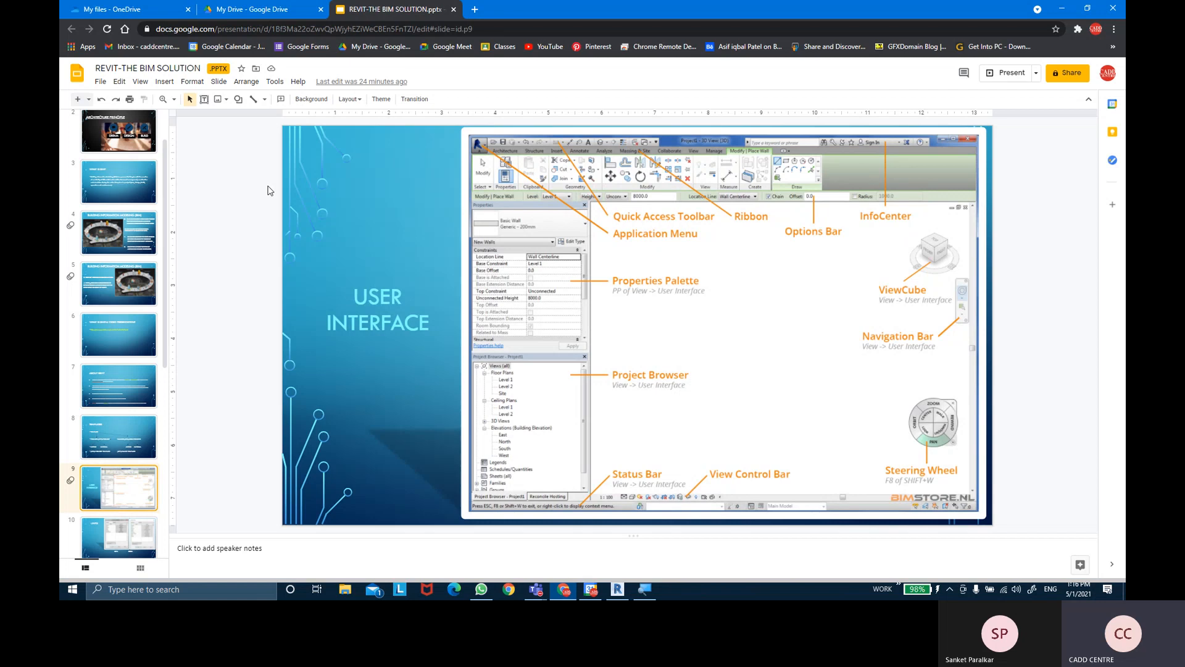
{"action": "left_click", "coordinate": [617, 589]}
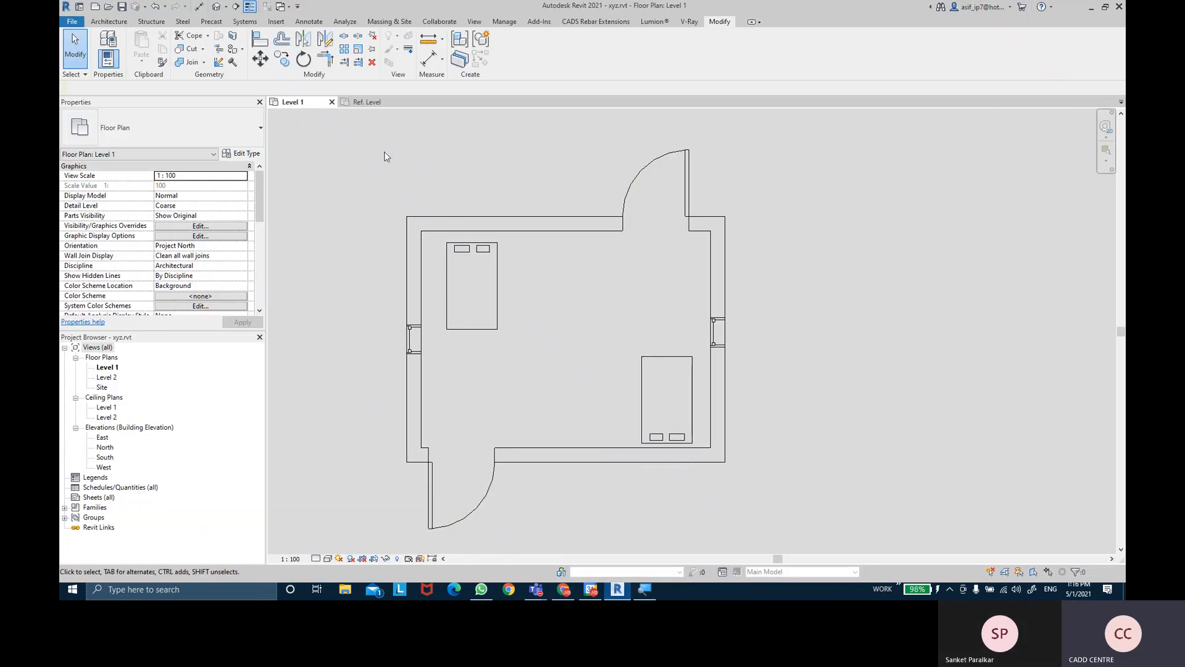
- Switch the ribbon to the Architecture tools
{"action": "left_click", "coordinate": [107, 24]}
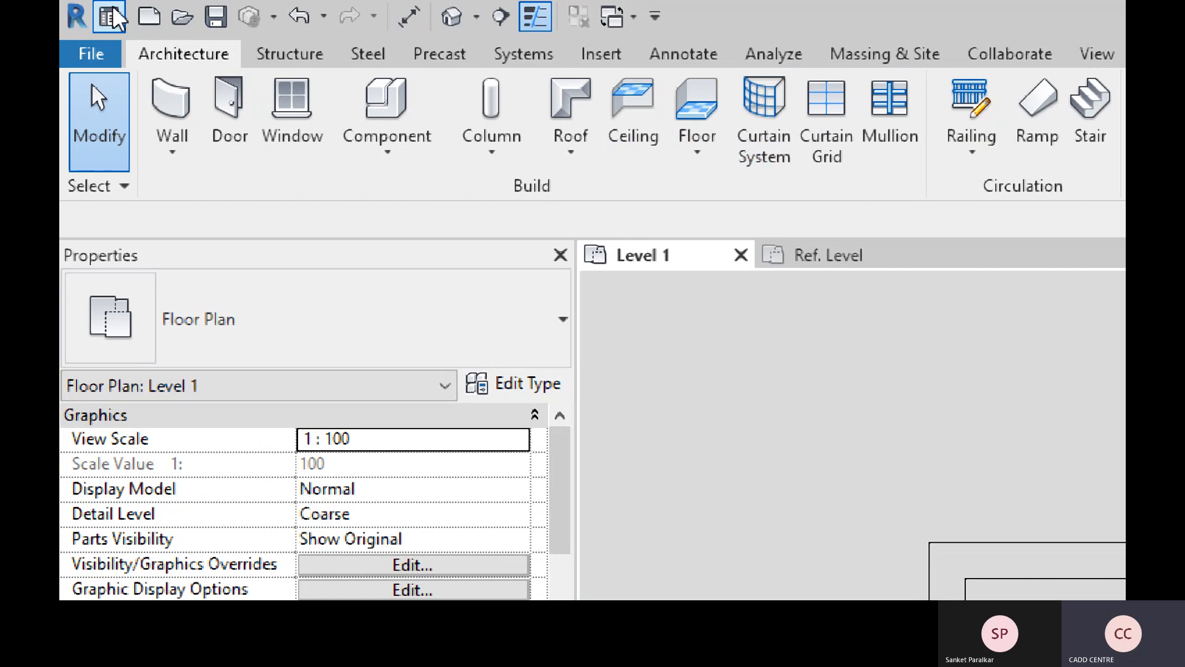
{"action": "right_click", "coordinate": [535, 24]}
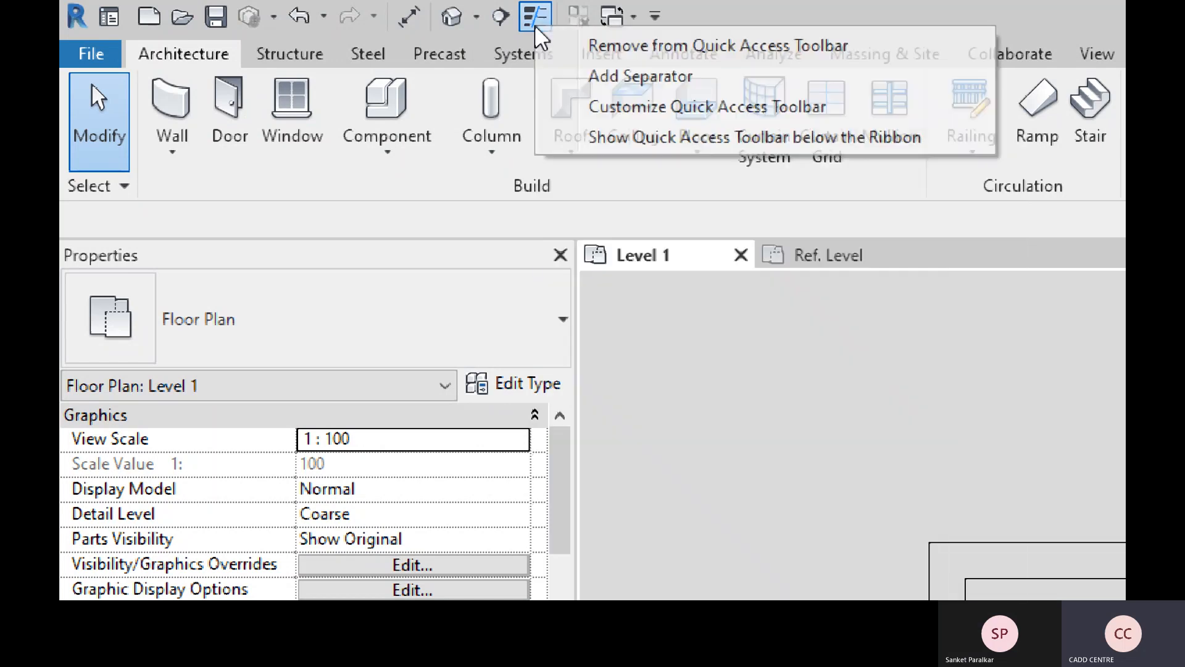
{"action": "left_click", "coordinate": [596, 47]}
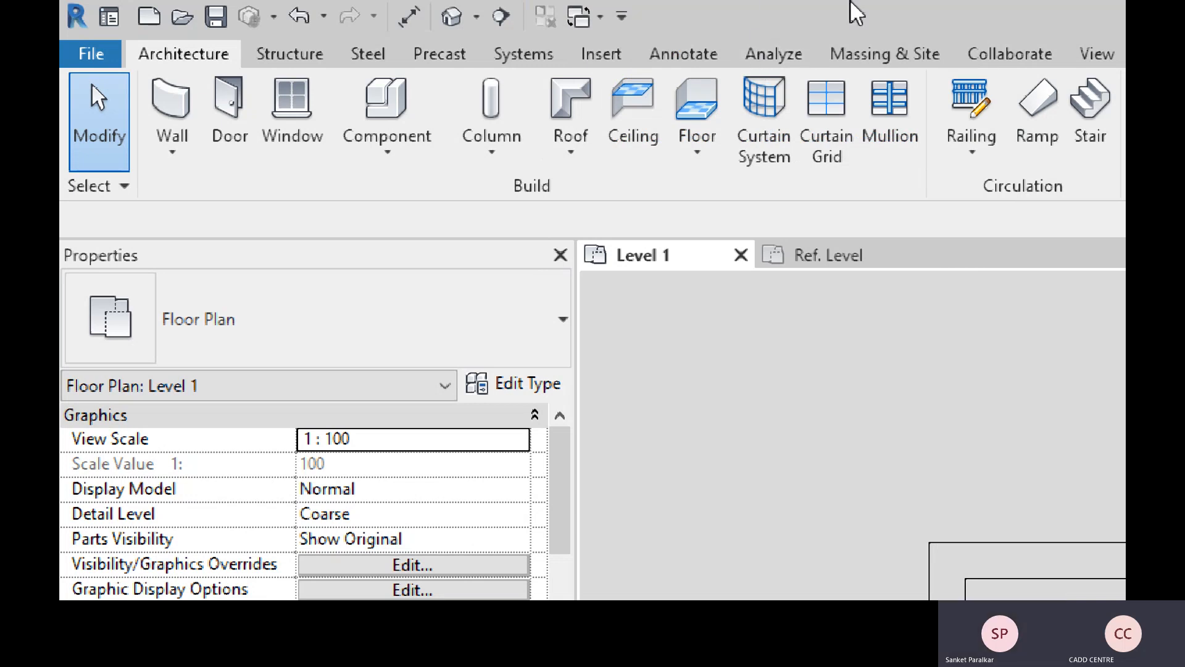
{"action": "left_click", "coordinate": [1005, 48]}
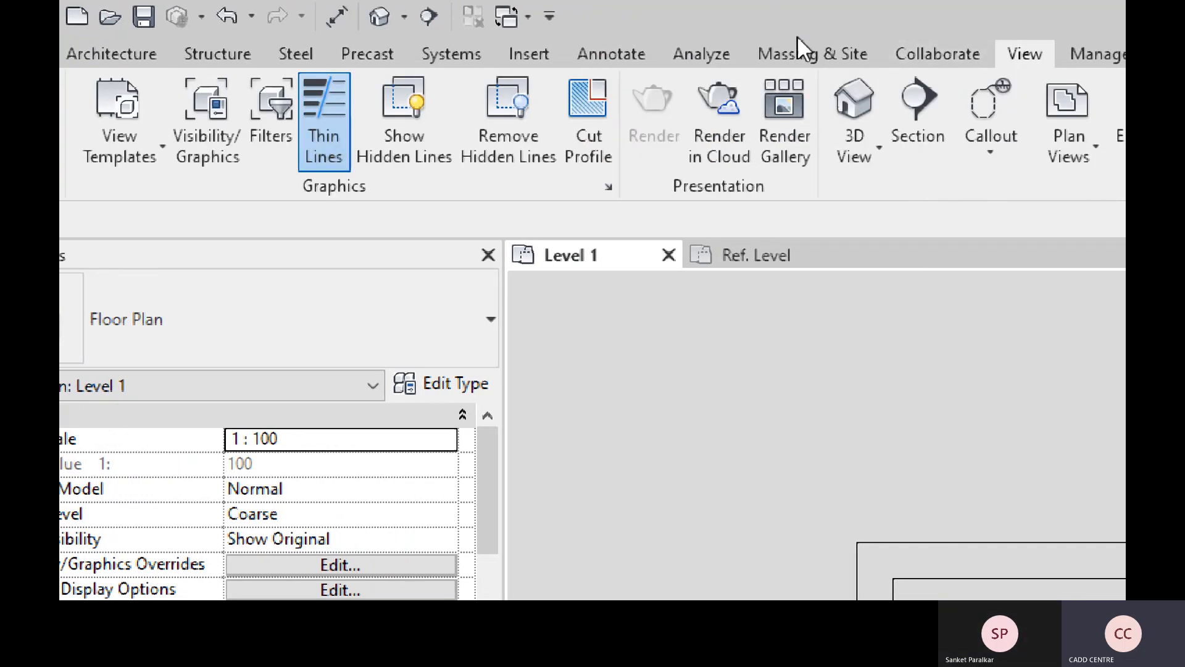
{"action": "right_click", "coordinate": [324, 120]}
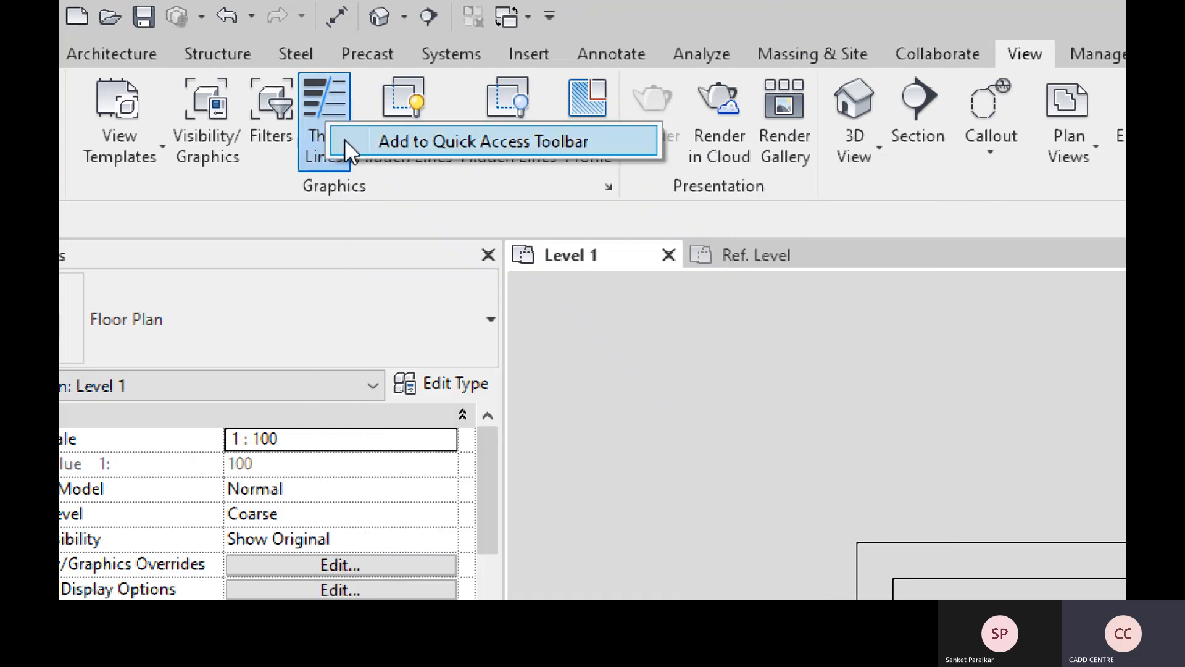
{"action": "left_click", "coordinate": [345, 139]}
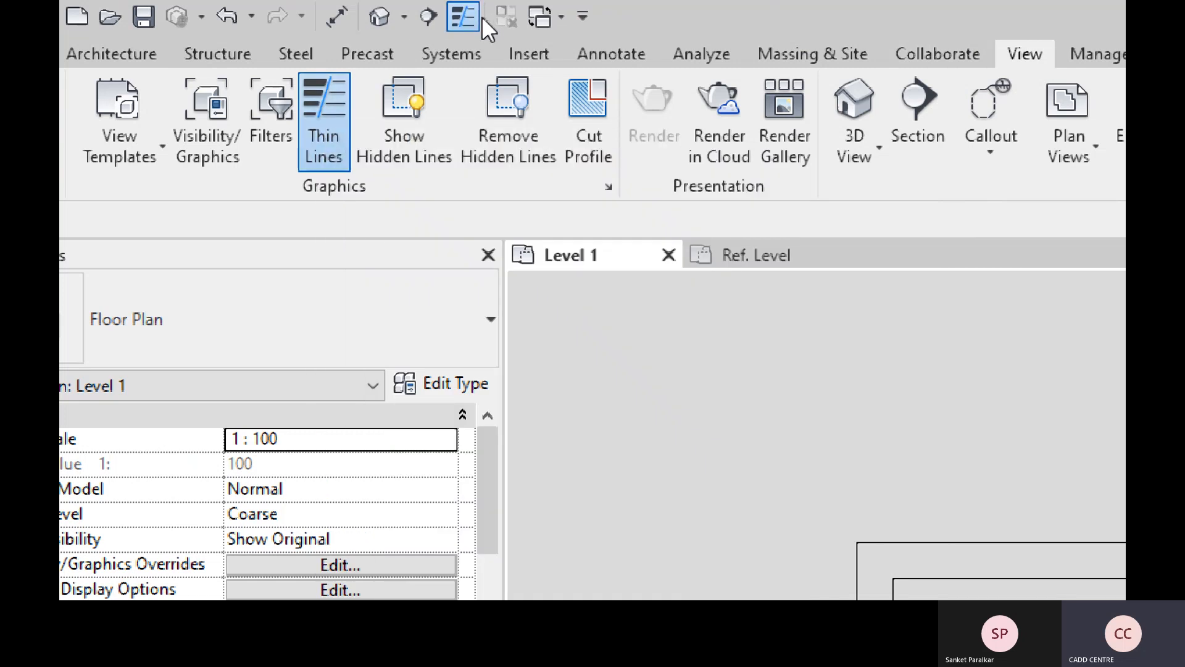
{"action": "left_click", "coordinate": [111, 44]}
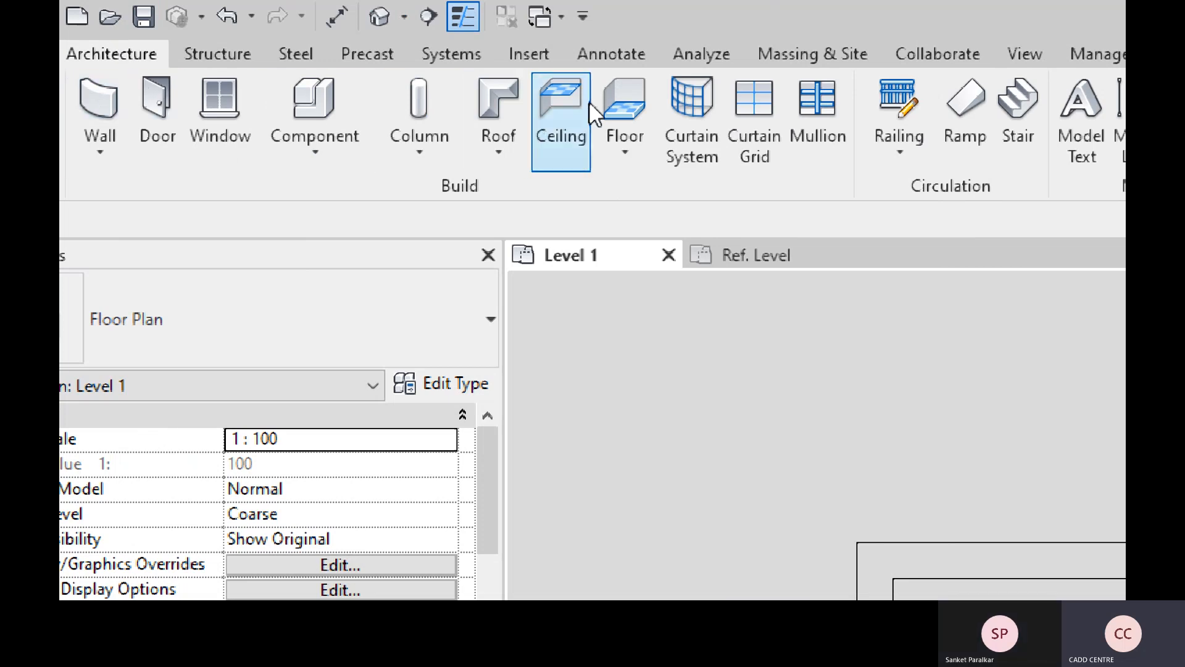
{"action": "right_click", "coordinate": [565, 109]}
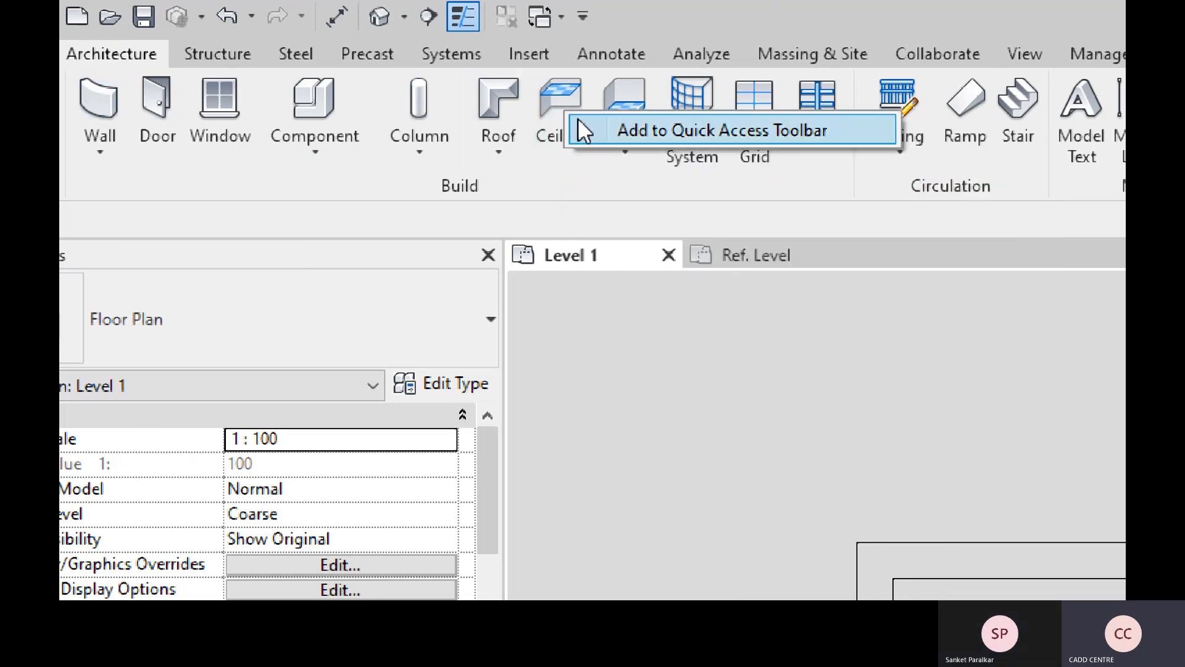
{"action": "left_click", "coordinate": [592, 128]}
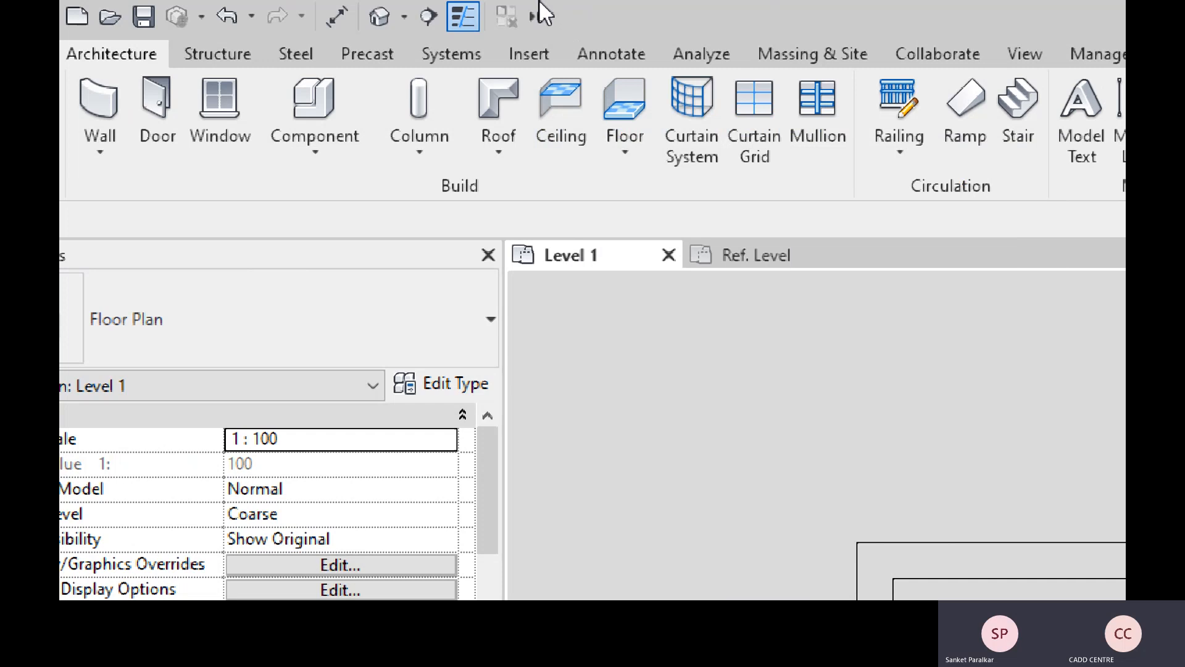
{"action": "left_click", "coordinate": [536, 16]}
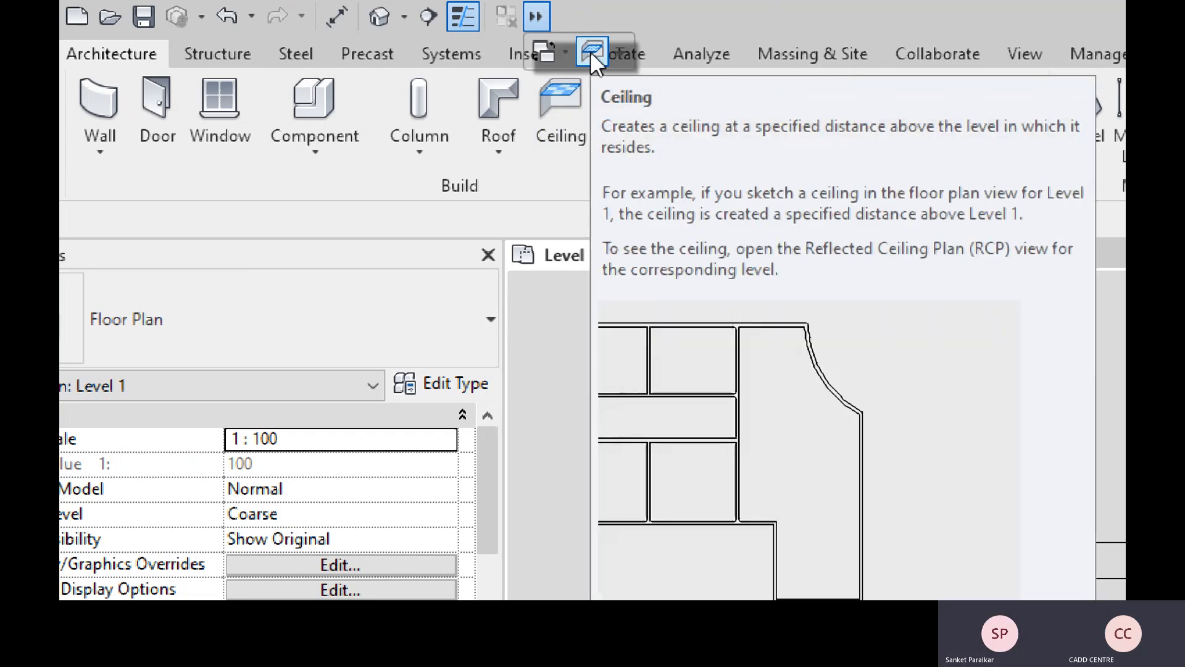
{"action": "right_click", "coordinate": [591, 52]}
{"action": "left_click", "coordinate": [607, 62]}
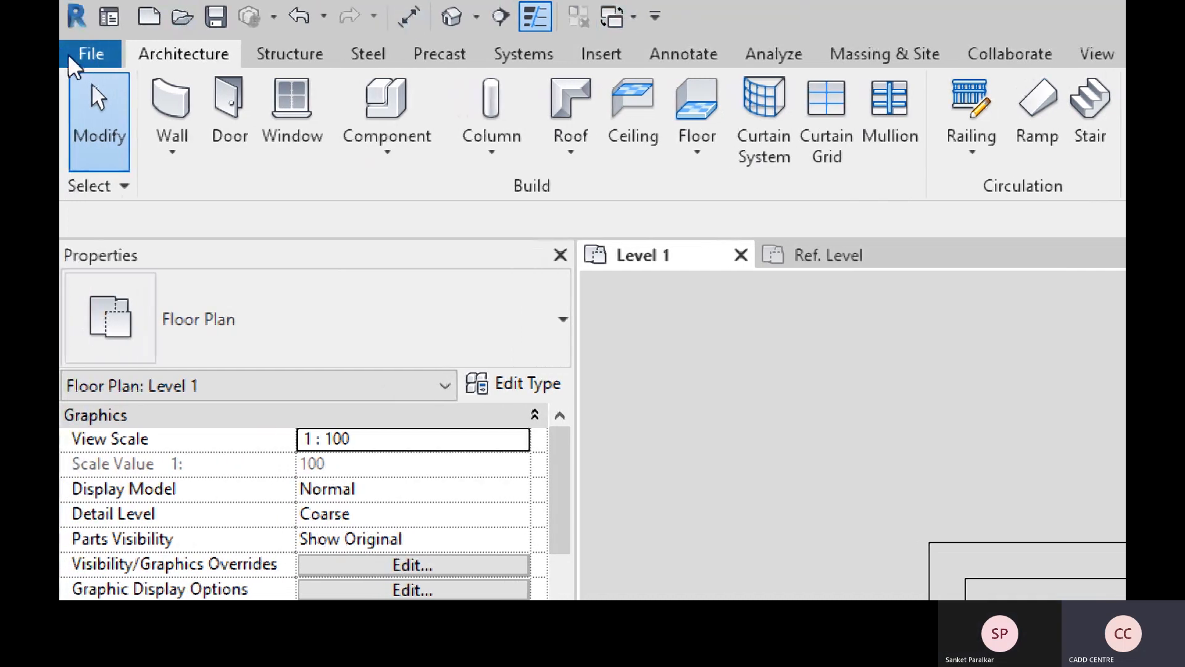
- Open the File menu and browse its New, Open and Save As entries beside the recent documents
{"action": "left_click", "coordinate": [112, 59]}
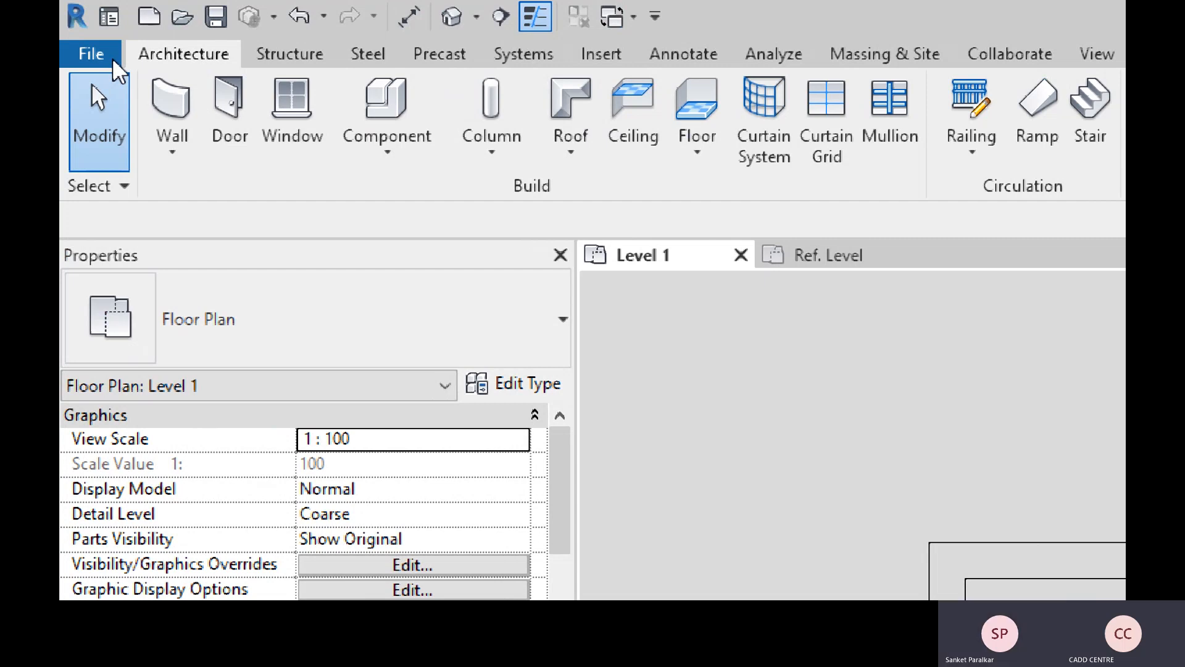
{"action": "left_click", "coordinate": [93, 54]}
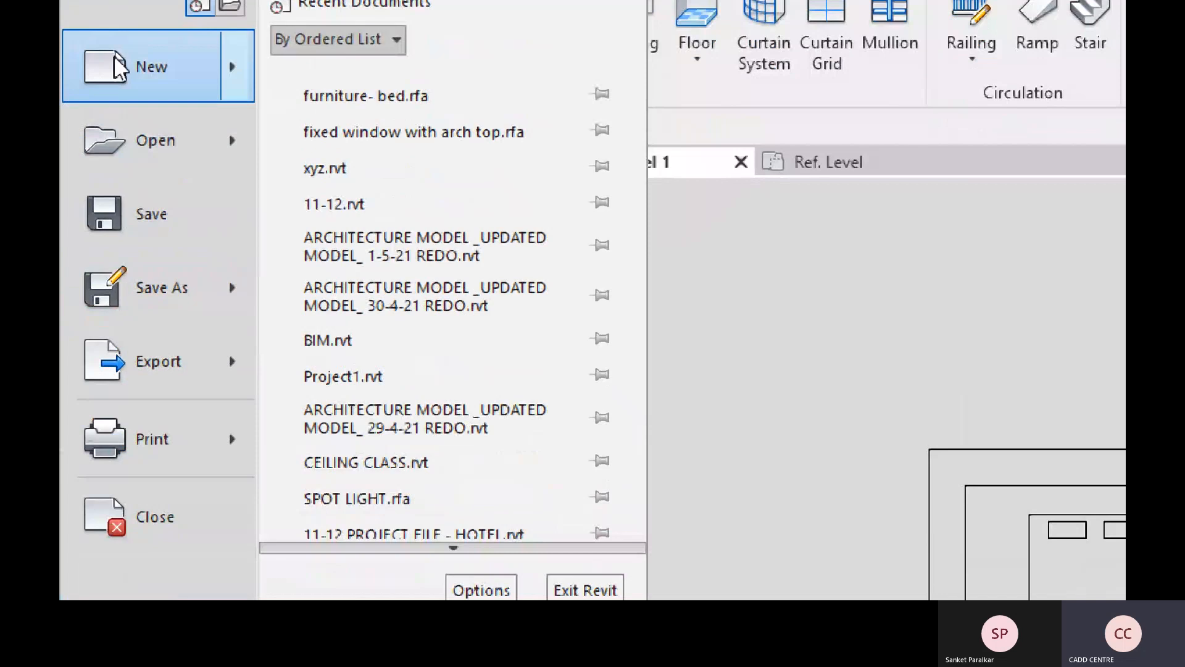
{"action": "mouse_move", "coordinate": [217, 74]}
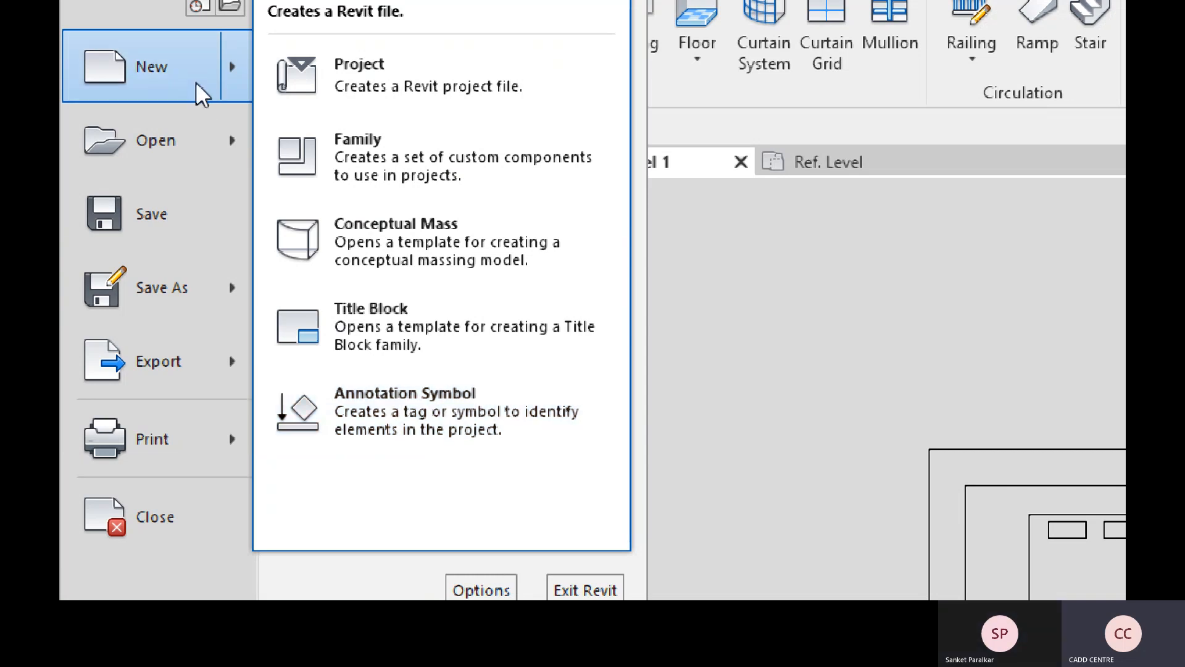
{"action": "mouse_move", "coordinate": [239, 142]}
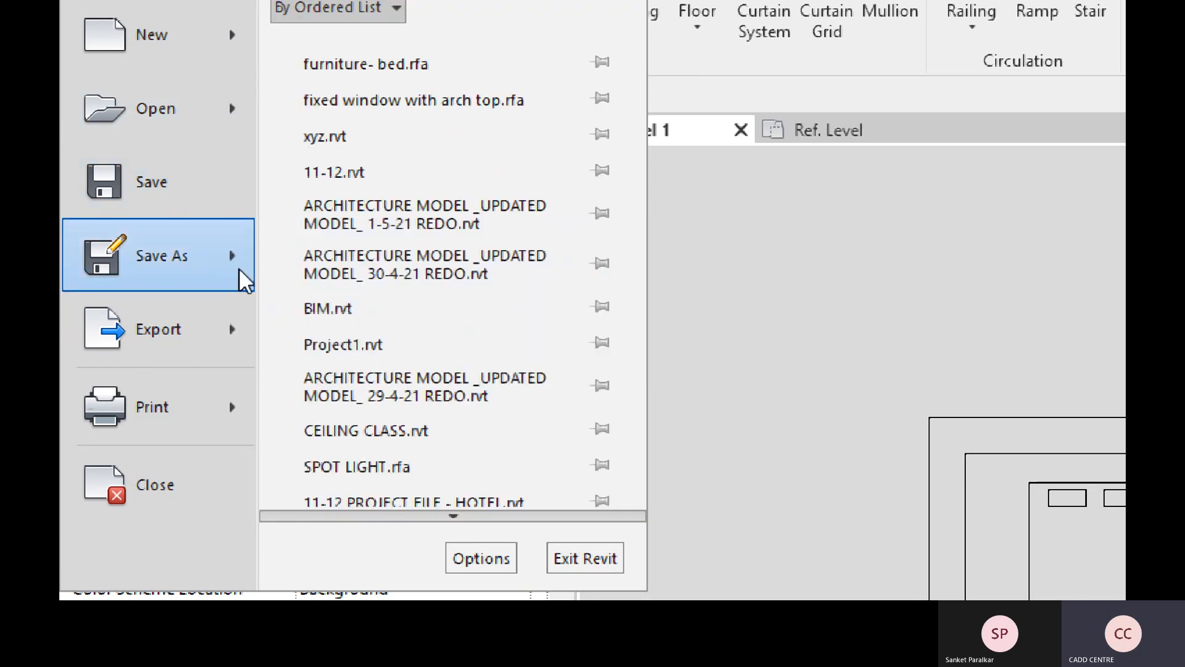
- Show the Save As choices: Cloud Model, Project, Family, Template and Library
{"action": "mouse_move", "coordinate": [241, 279]}
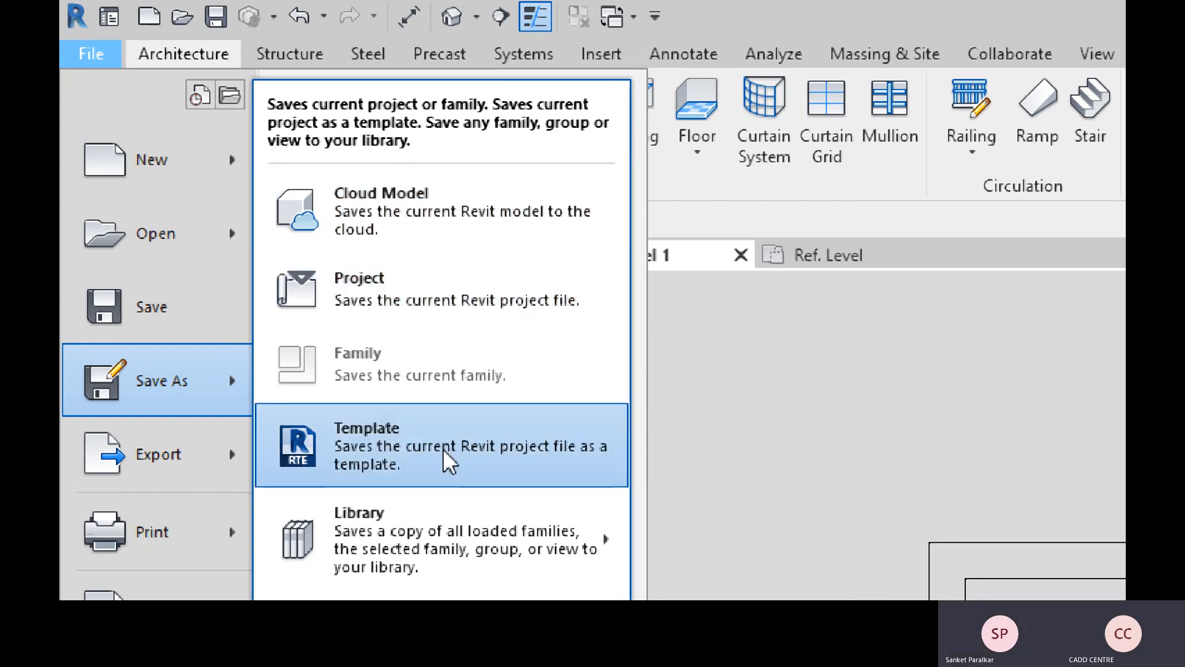
{"action": "mouse_move", "coordinate": [420, 543]}
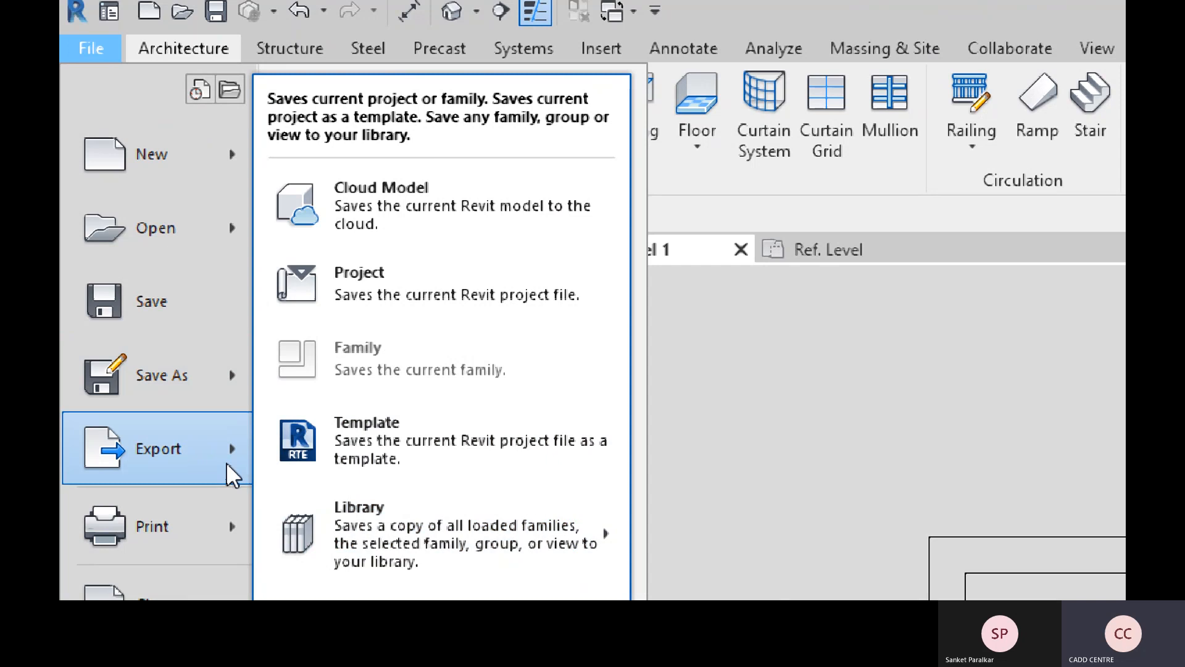
- Browse the Export formats (CAD Formats, FBX, IFC, ODBC Database), then the Print and Close entries
{"action": "mouse_move", "coordinate": [231, 474]}
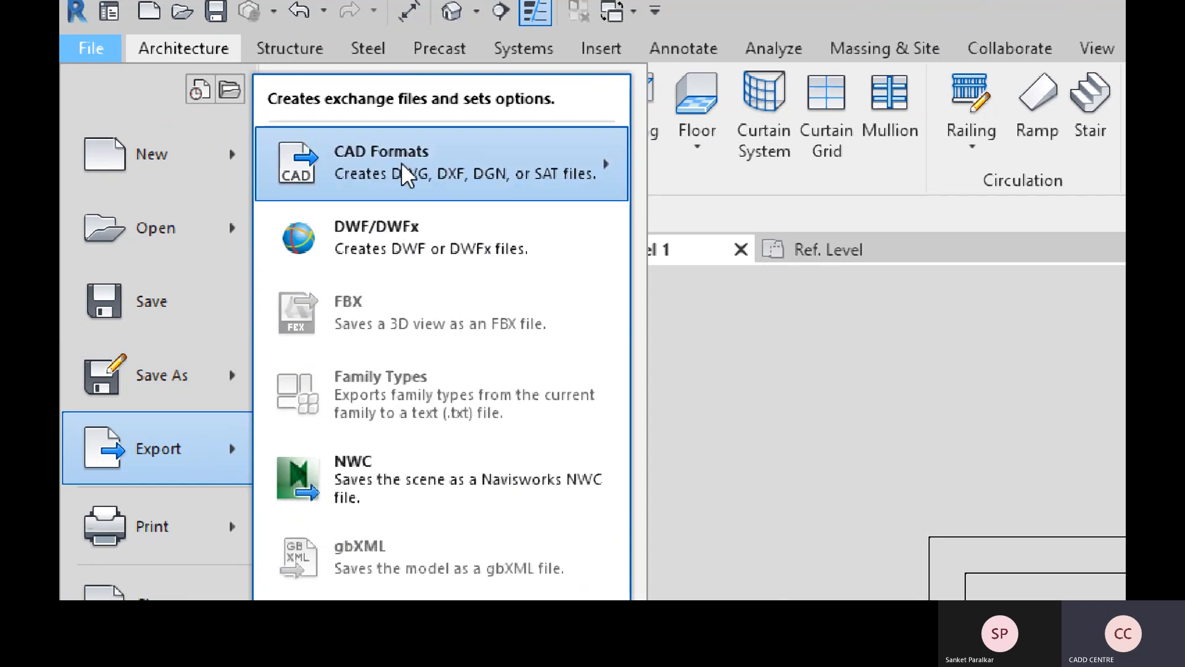
{"action": "mouse_move", "coordinate": [467, 162]}
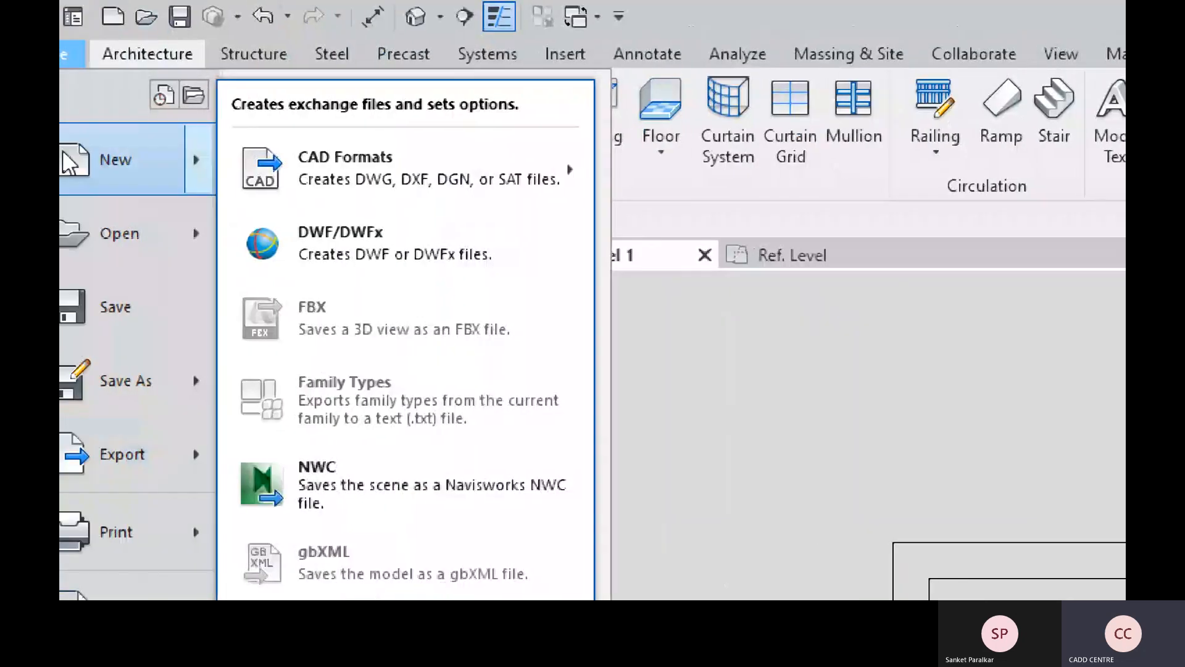
{"action": "mouse_move", "coordinate": [419, 191]}
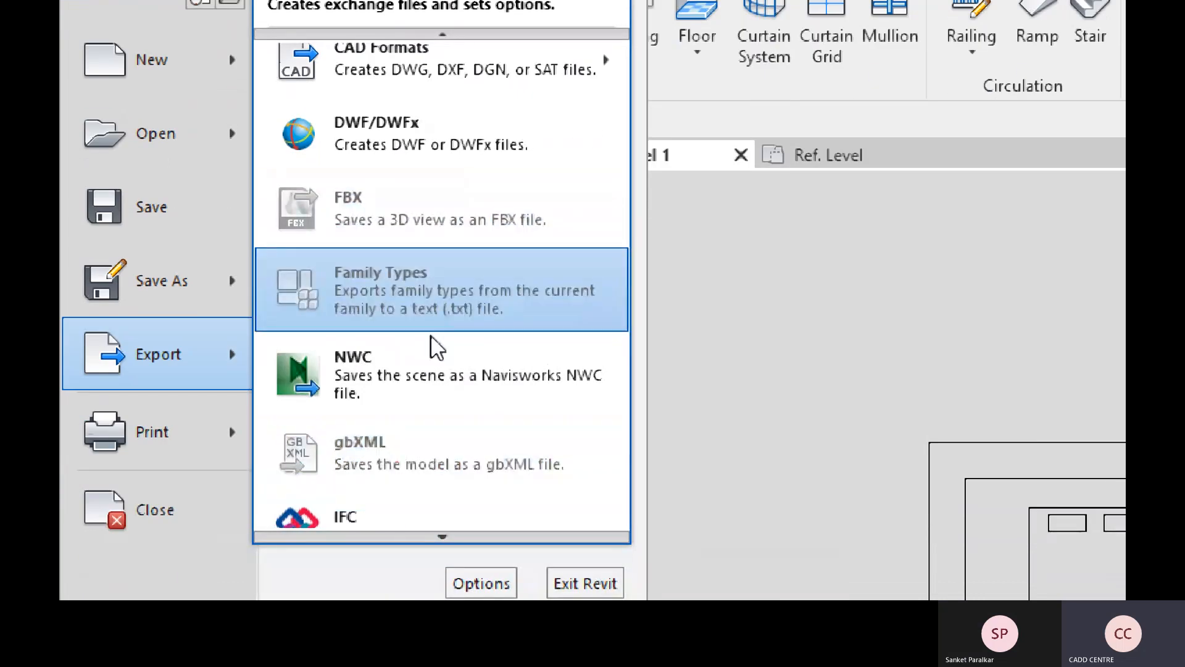
{"action": "mouse_move", "coordinate": [424, 537]}
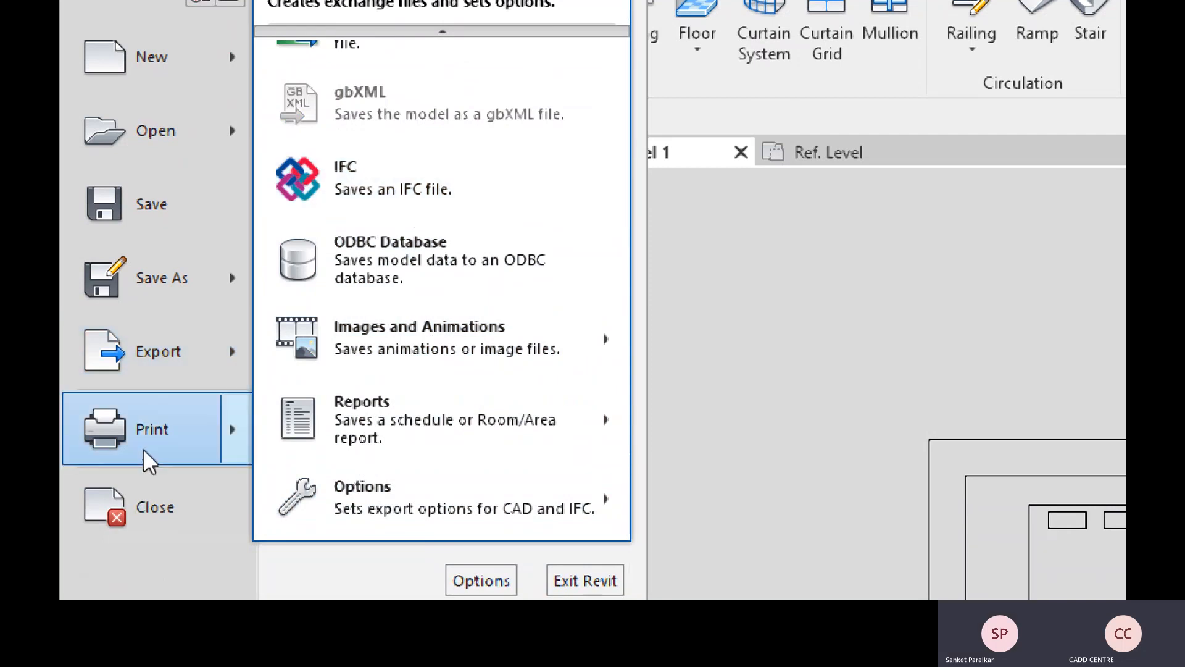
{"action": "mouse_move", "coordinate": [150, 458]}
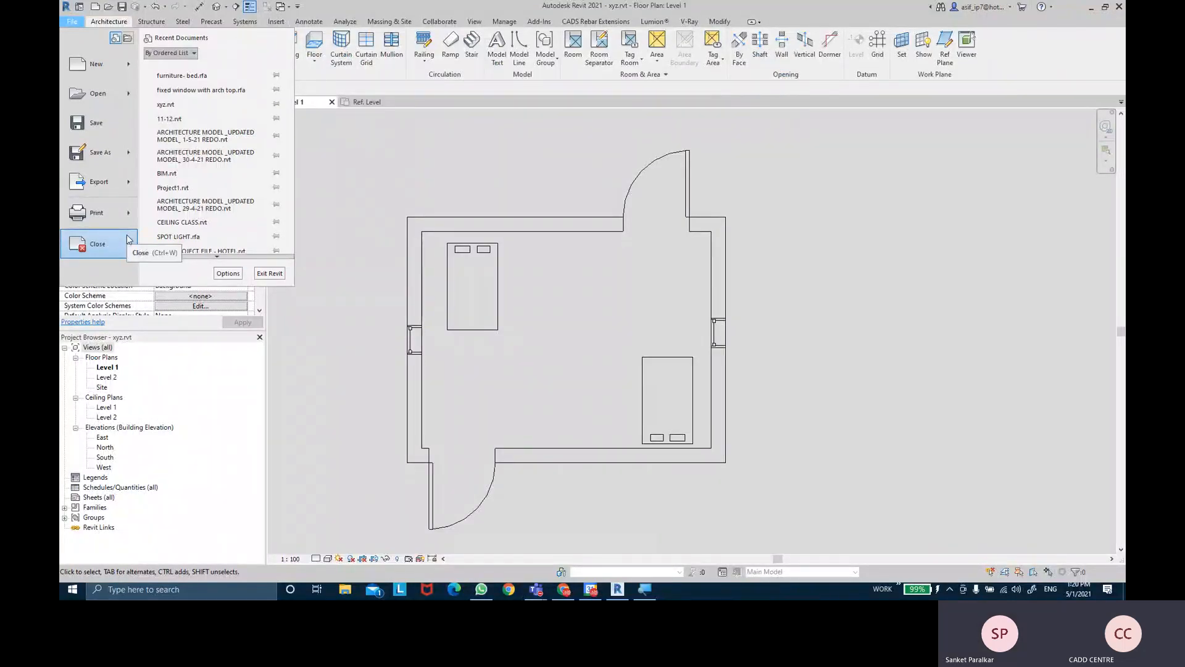
- Close the File menu and flip through the ribbon tabs from Structure to Annotate, back to Architecture
{"action": "left_click", "coordinate": [71, 24]}
{"action": "left_click", "coordinate": [71, 25]}
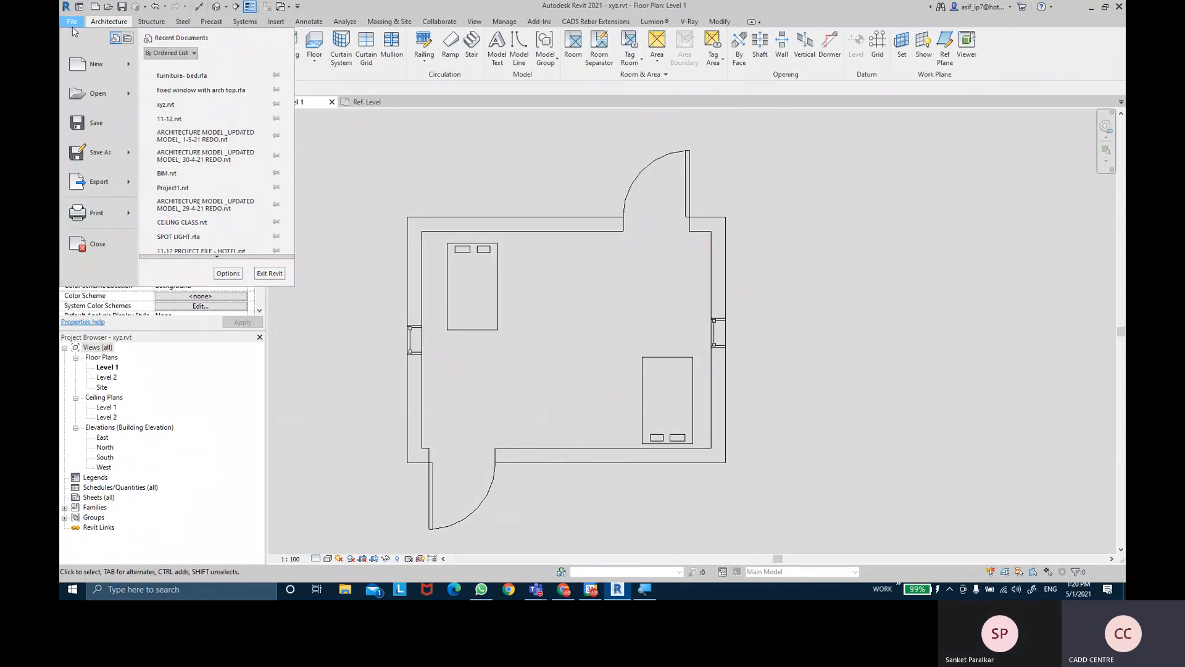
{"action": "left_click", "coordinate": [72, 25]}
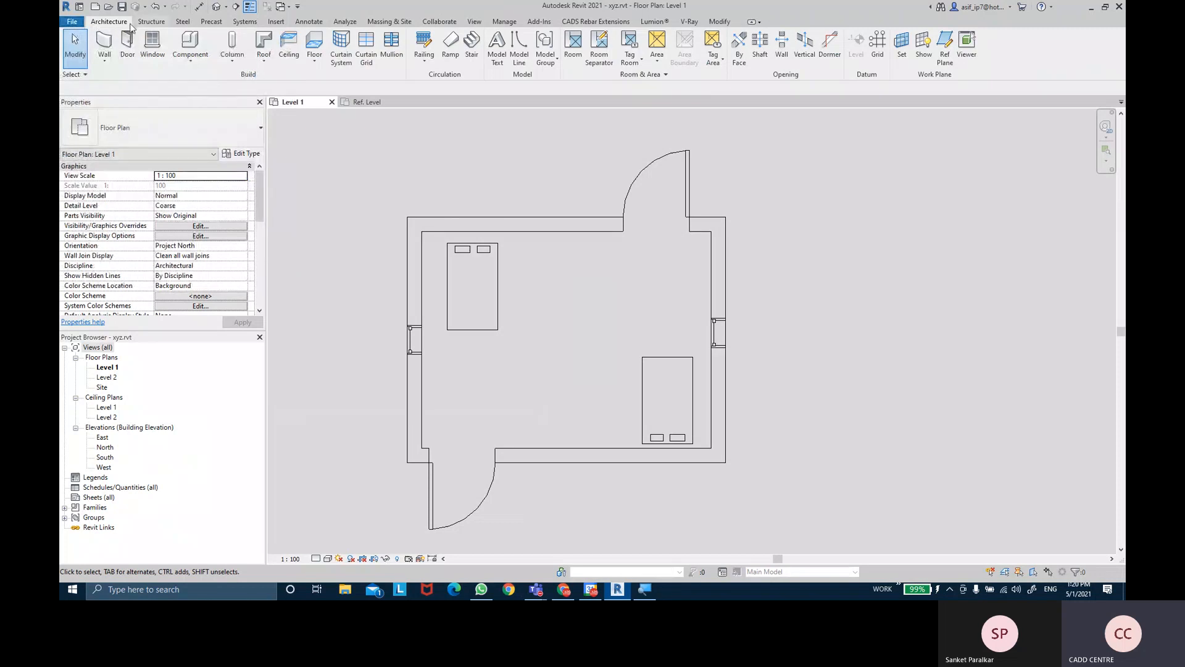
{"action": "left_click", "coordinate": [152, 24]}
{"action": "left_click", "coordinate": [182, 22]}
{"action": "left_click", "coordinate": [211, 23]}
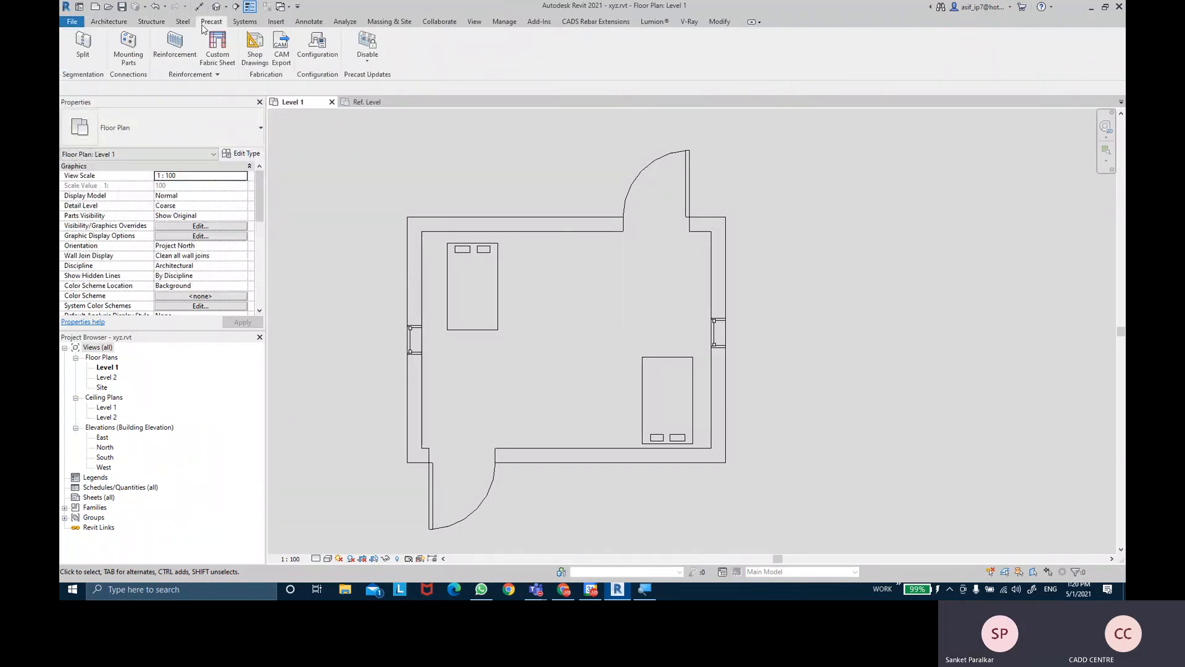
{"action": "left_click", "coordinate": [245, 23]}
{"action": "left_click", "coordinate": [276, 22]}
{"action": "left_click", "coordinate": [309, 22]}
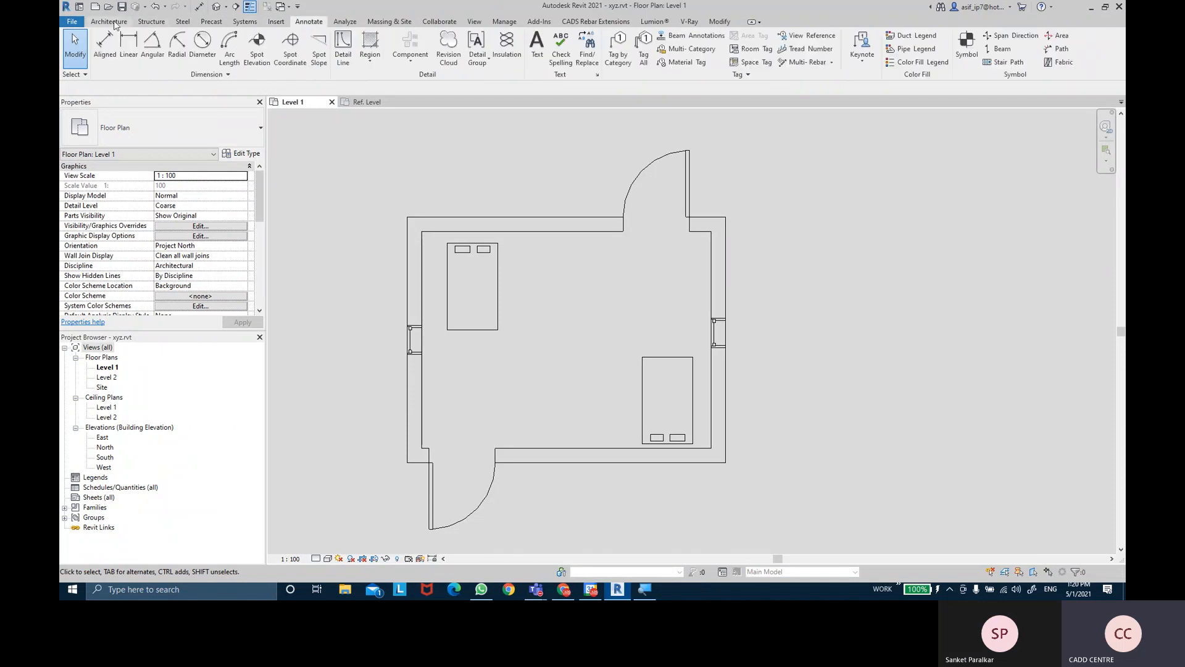
{"action": "left_click", "coordinate": [109, 23]}
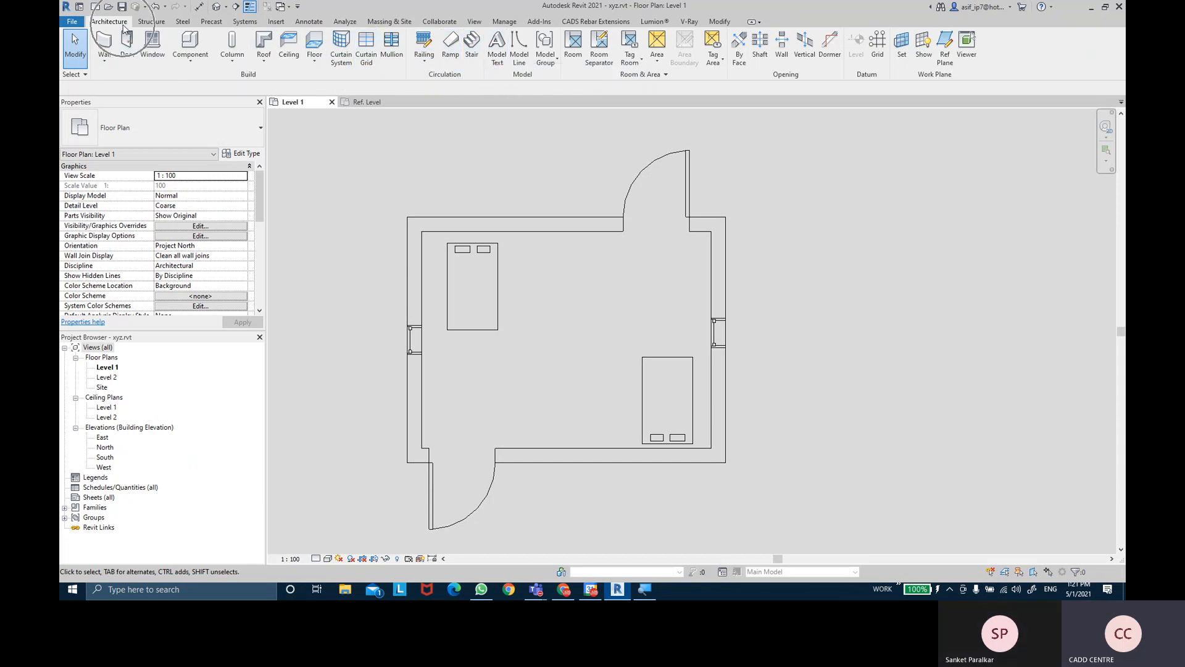
- Browse the Structure, Steel, Precast, Systems and Insert tabs again, ending on the Annotate tab
{"action": "left_click", "coordinate": [141, 24]}
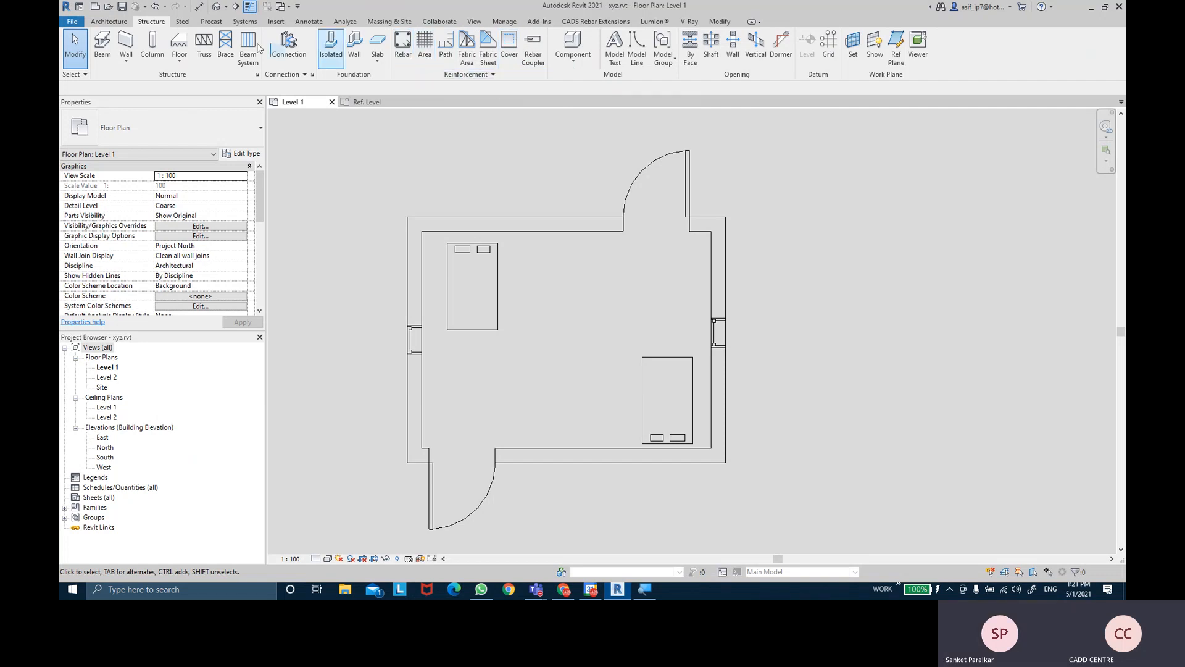
{"action": "left_click", "coordinate": [180, 21]}
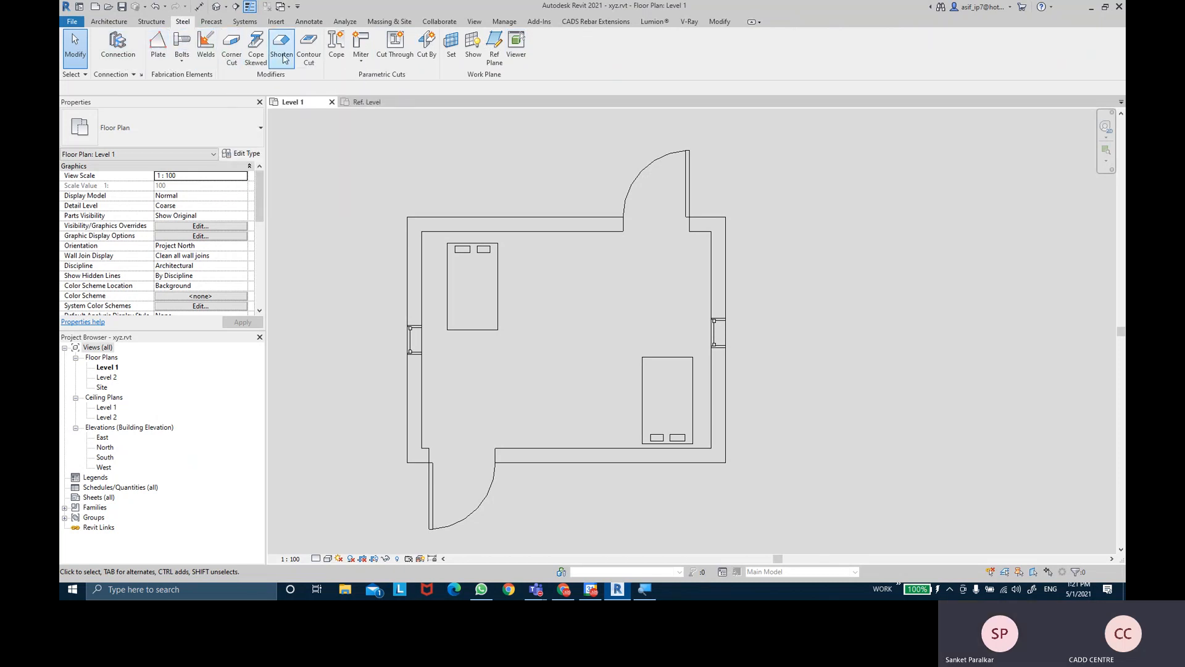
{"action": "key", "text": "ctrl"}
{"action": "left_click", "coordinate": [210, 23]}
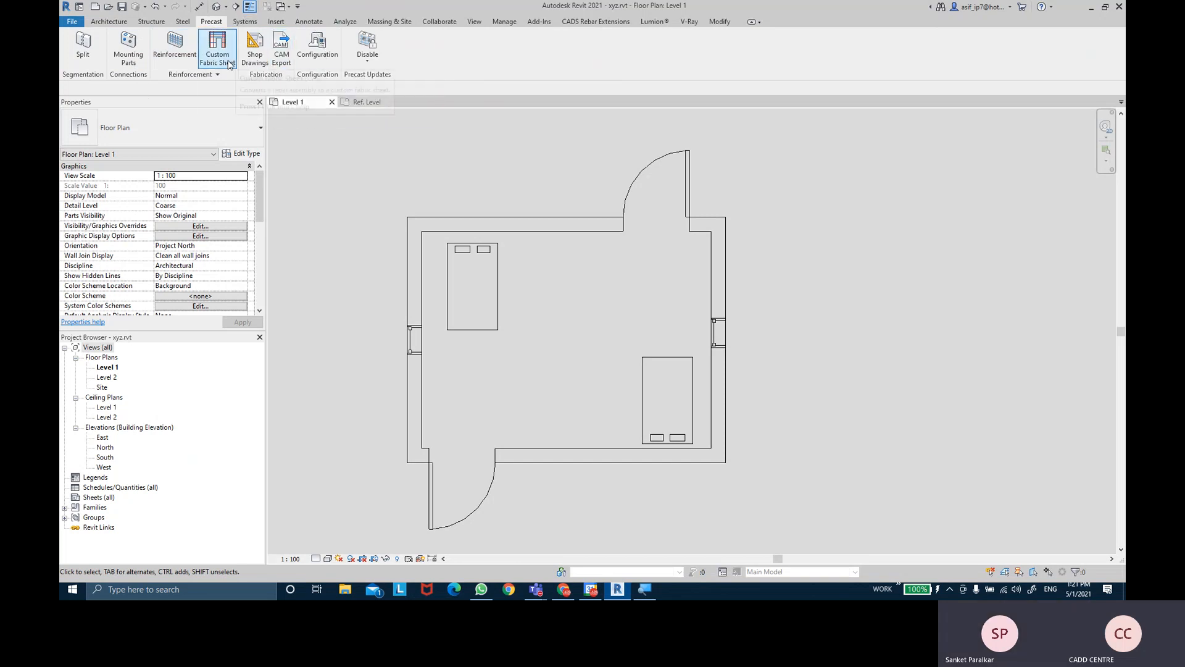
{"action": "left_click", "coordinate": [244, 23]}
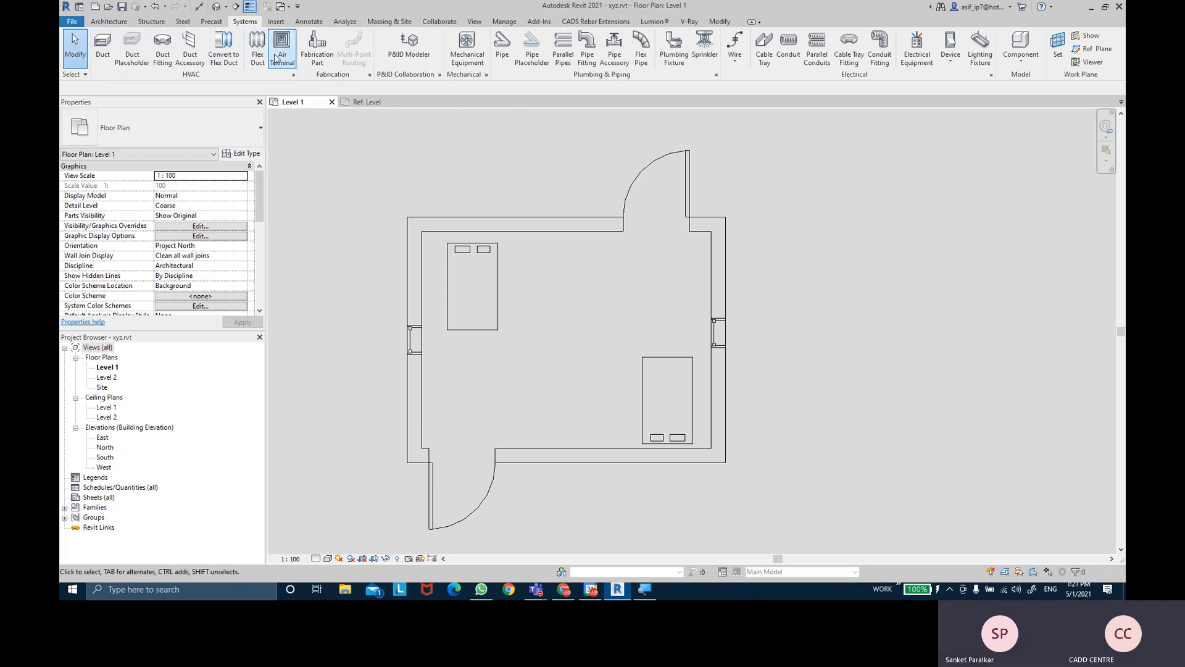
{"action": "key", "text": "ctrl"}
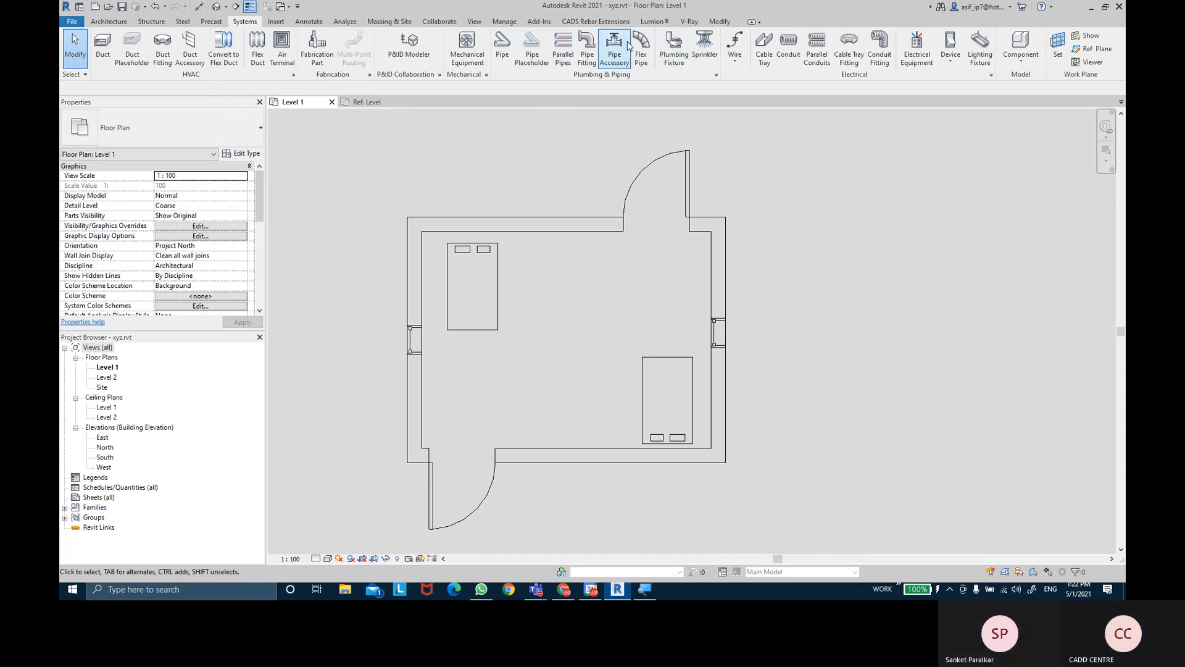
{"action": "key", "text": "ctrl"}
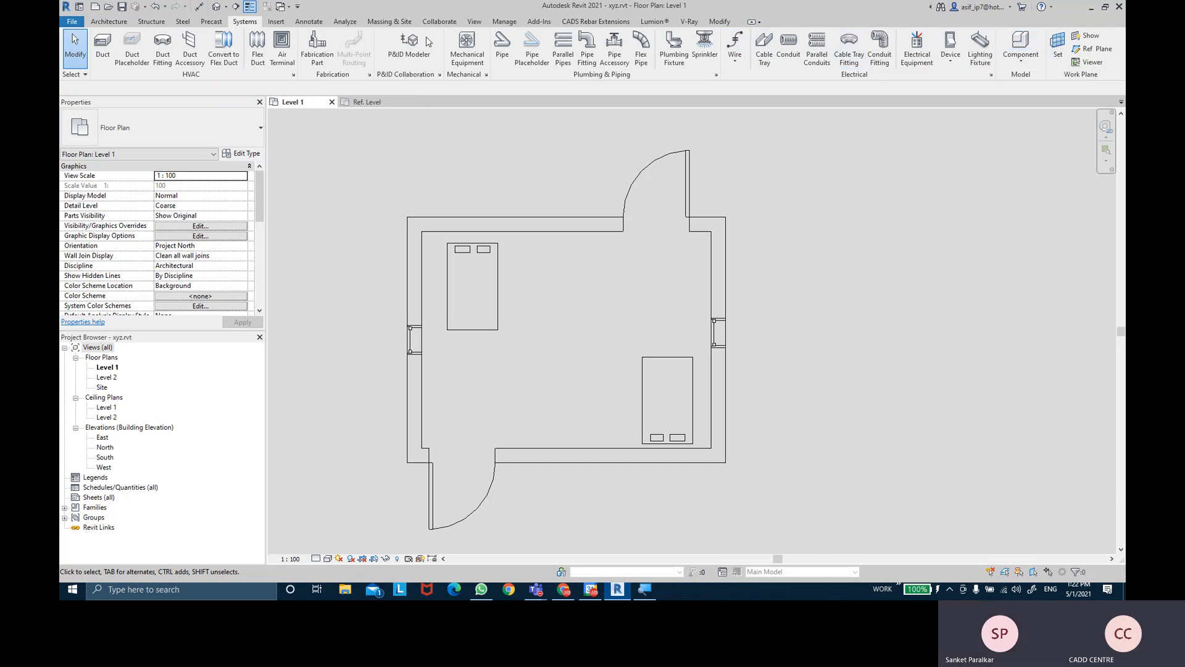
{"action": "left_click", "coordinate": [276, 23]}
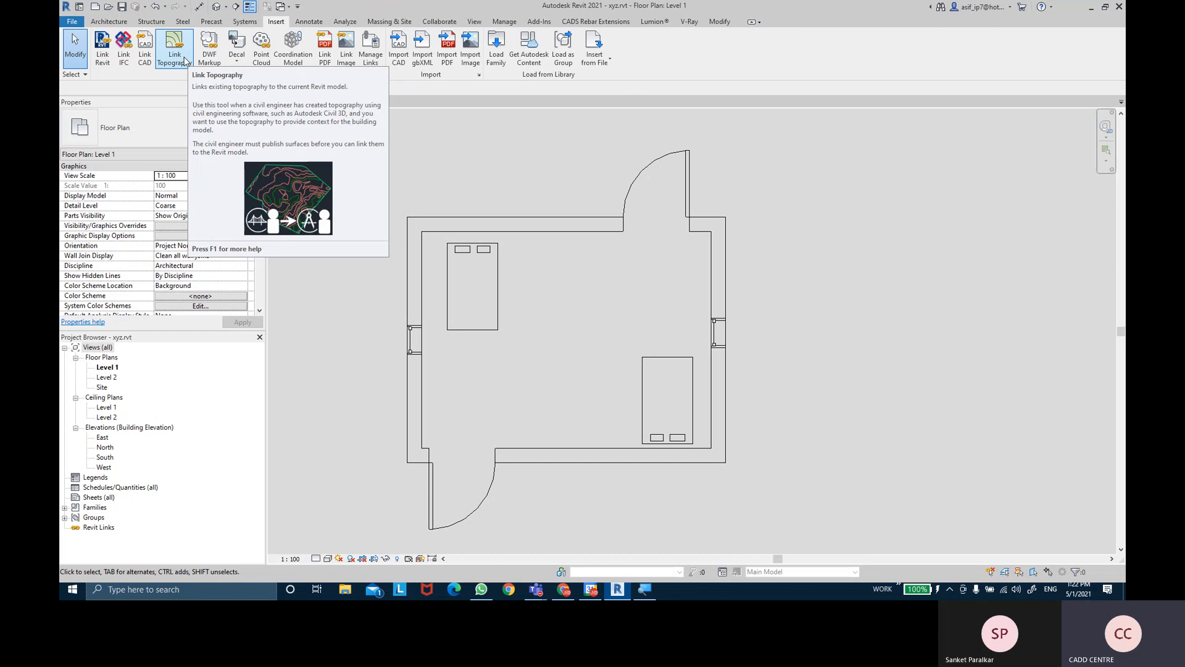
{"action": "left_click", "coordinate": [316, 24]}
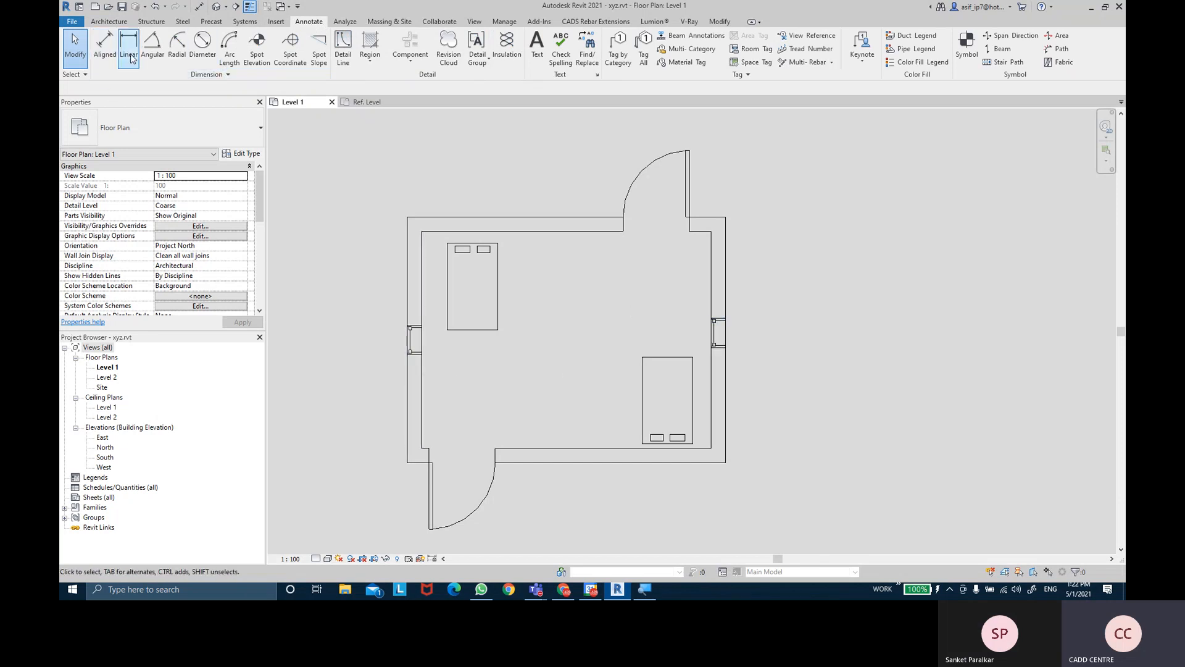
- Add an aligned 4200 dimension between the left and right walls, placed above the room
{"action": "left_click", "coordinate": [105, 47]}
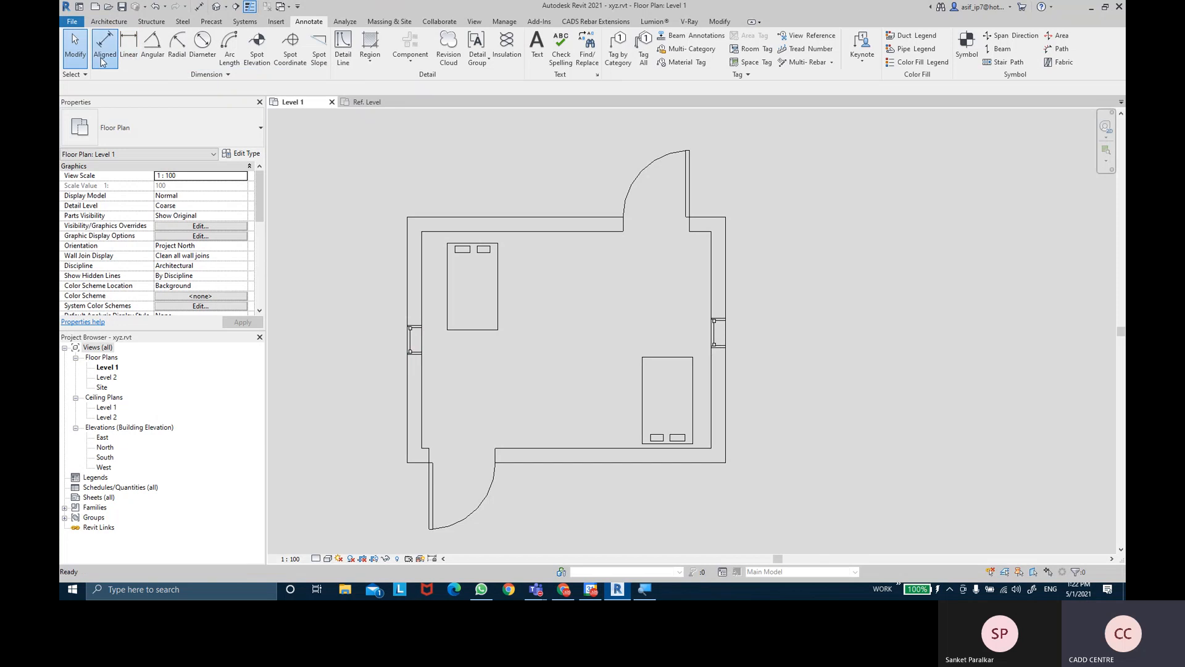
{"action": "left_click", "coordinate": [416, 271]}
{"action": "left_click", "coordinate": [714, 260]}
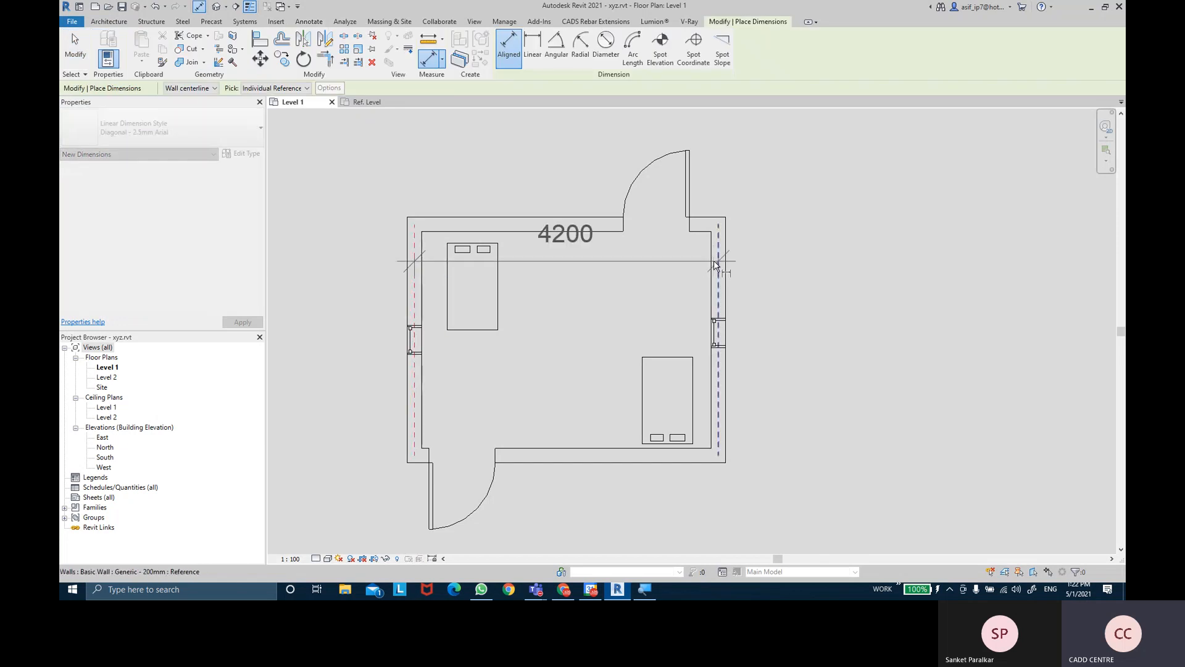
{"action": "left_click", "coordinate": [747, 146]}
- Add a 700 dimension across the bed's width, placed below the bed
{"action": "left_click", "coordinate": [454, 340]}
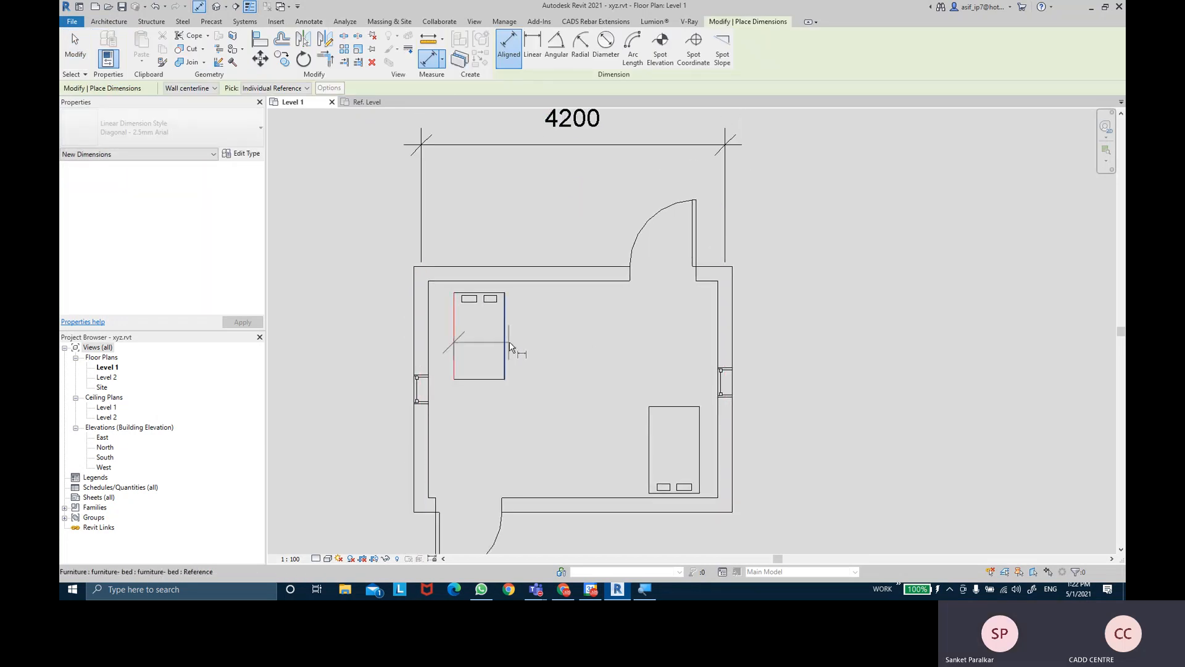
{"action": "left_click", "coordinate": [505, 375]}
{"action": "left_click", "coordinate": [490, 421]}
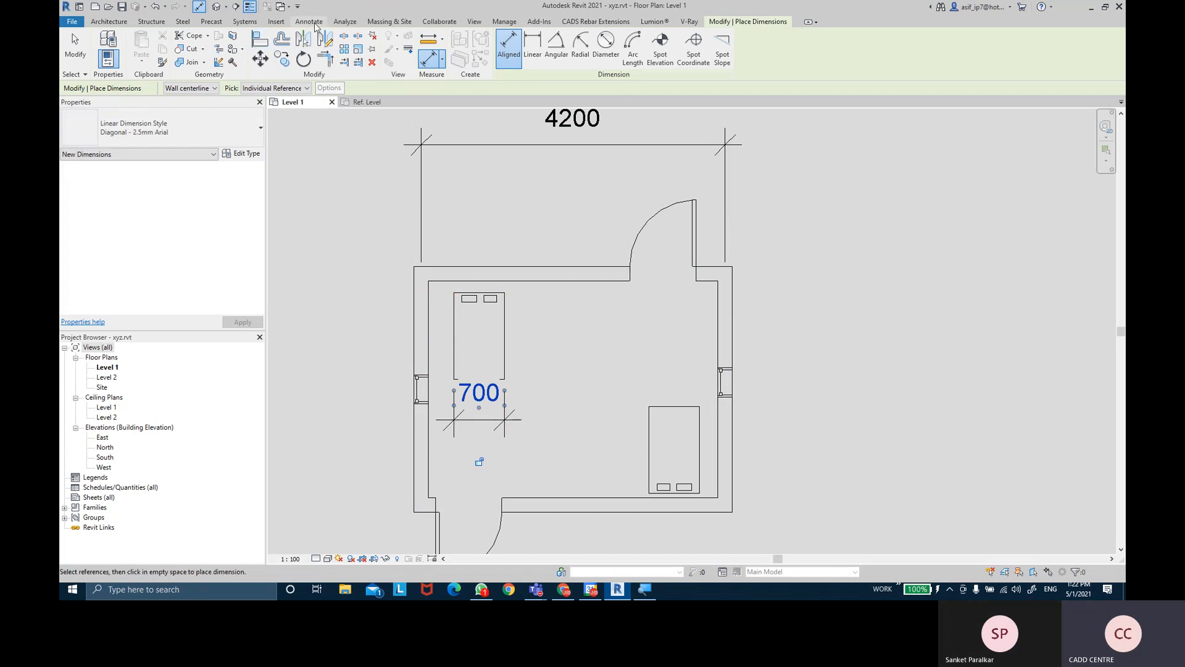
{"action": "left_click", "coordinate": [309, 21]}
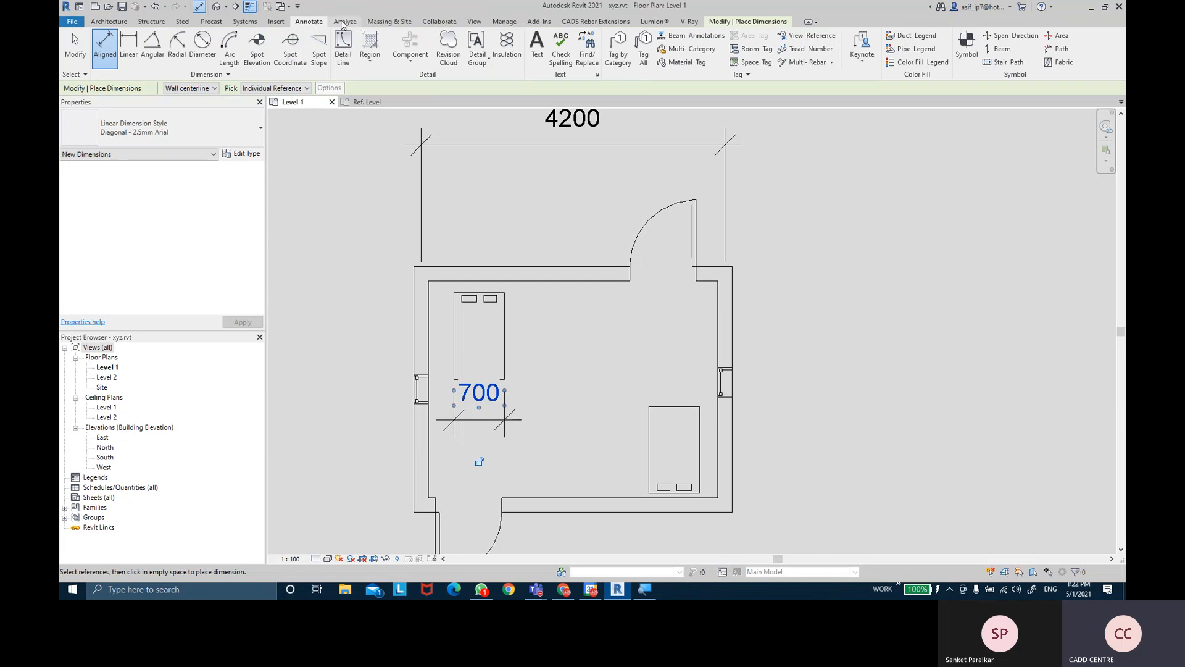
{"action": "left_click", "coordinate": [344, 22]}
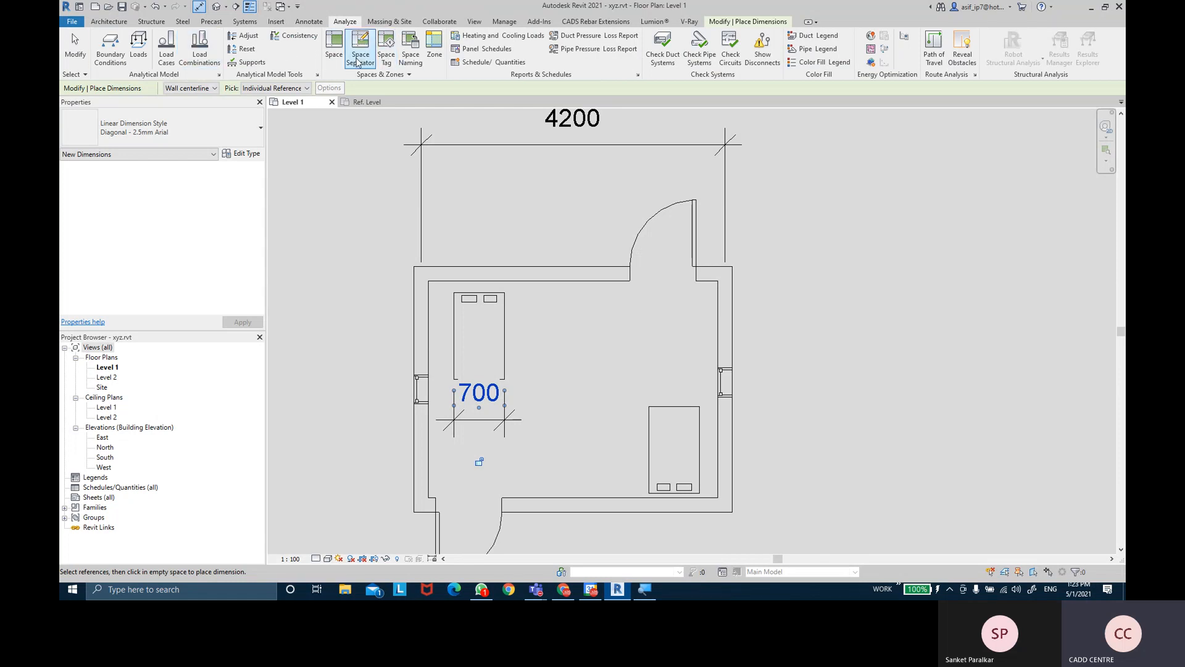
{"action": "left_click", "coordinate": [499, 64]}
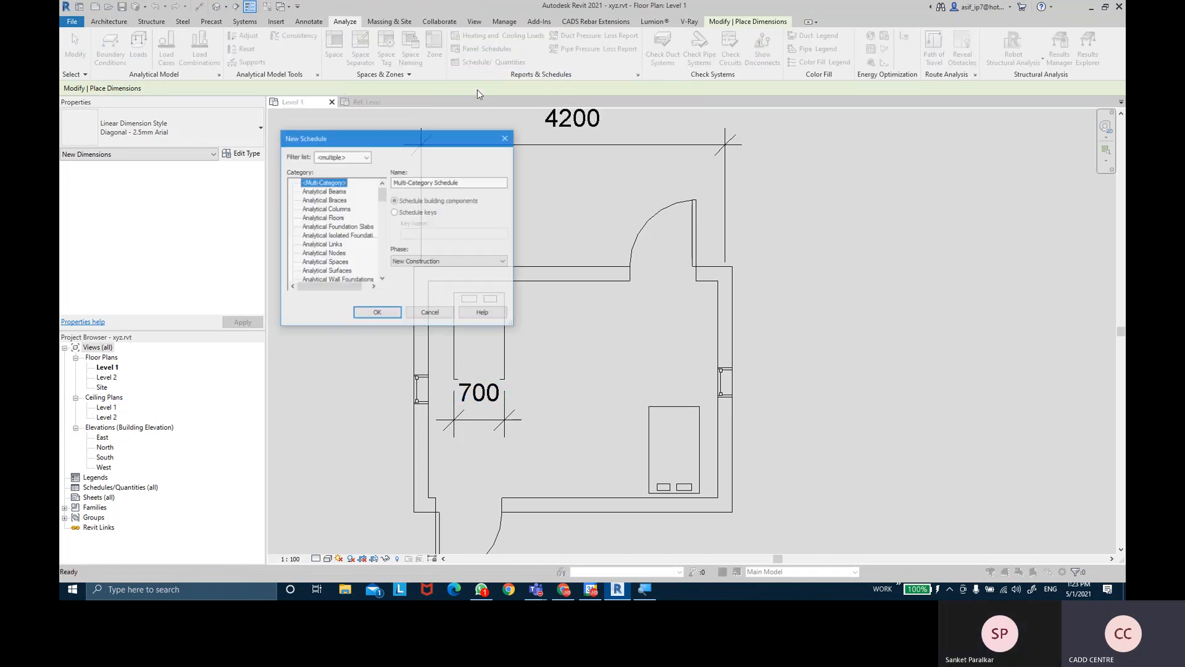
{"action": "left_click", "coordinate": [430, 313]}
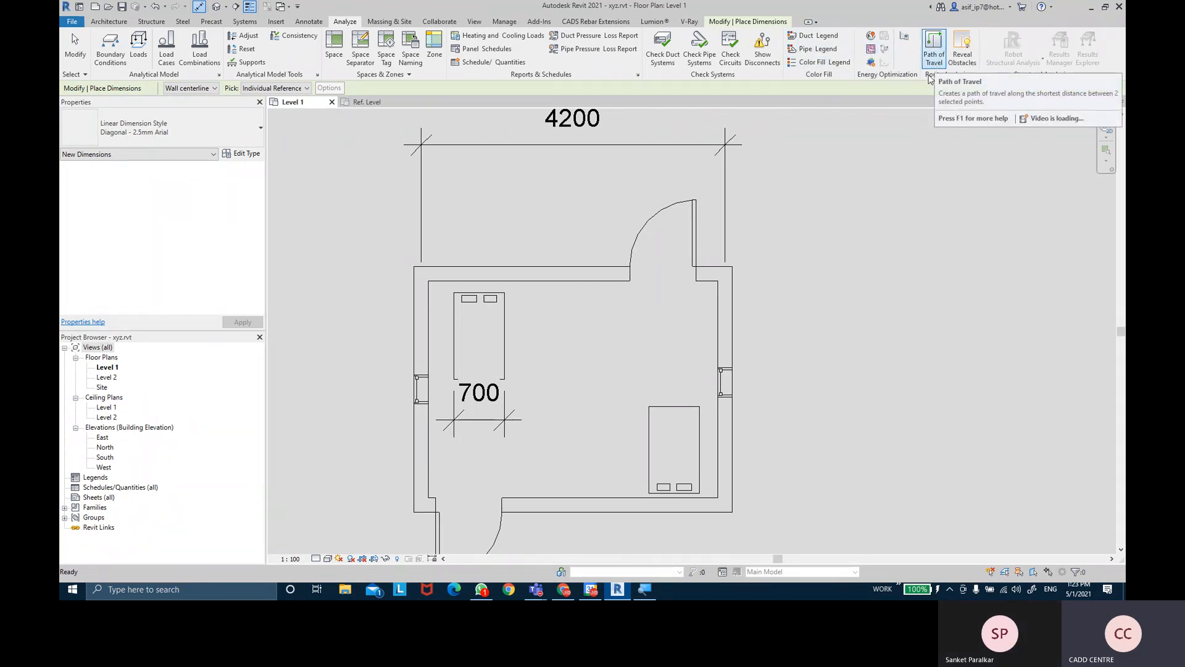
- Draw a path of travel from the lower door diagonally to the upper door
{"action": "middle_click_drag", "start_coordinate": [494, 470], "coordinate": [499, 401]}
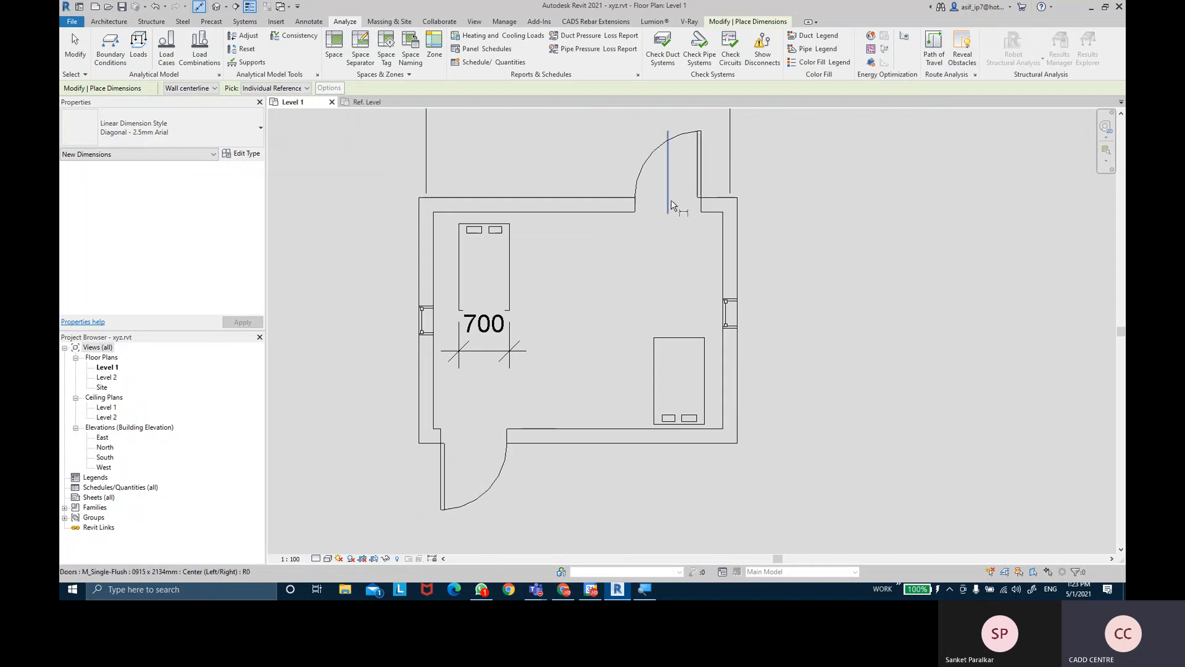
{"action": "left_click", "coordinate": [935, 46]}
{"action": "left_click", "coordinate": [474, 451]}
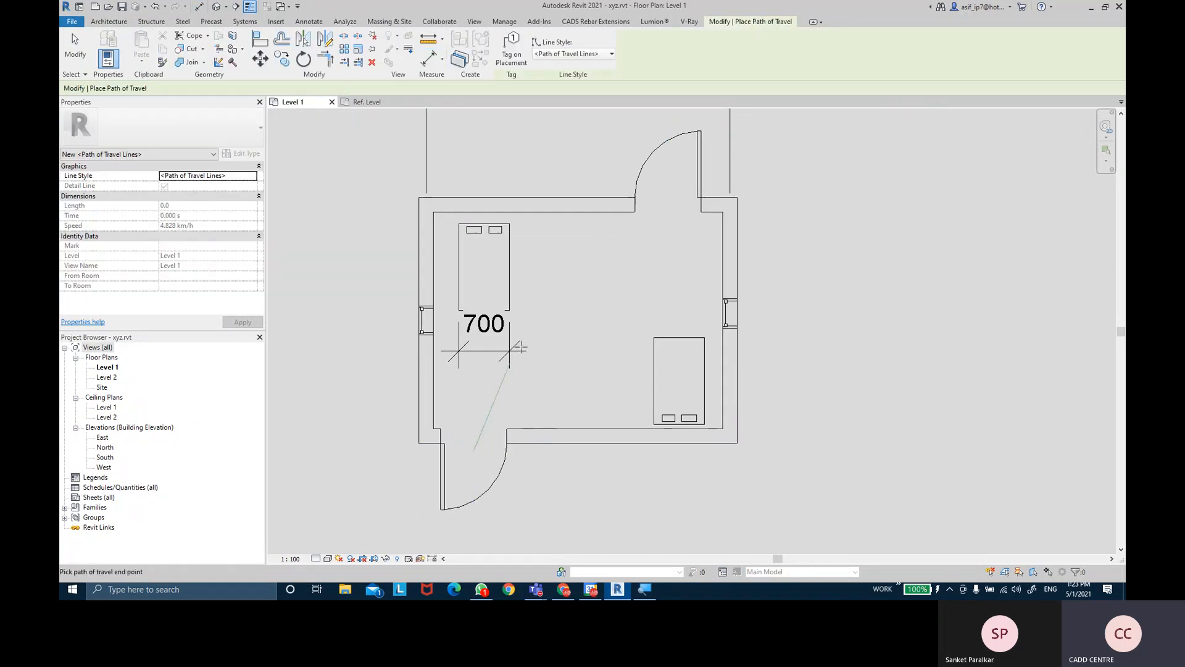
{"action": "left_click", "coordinate": [667, 213]}
{"action": "key", "text": "Escape"}
{"action": "key", "text": "Escape"}
- Select the path of travel to check its 4235.0 length and 3.150 s travel time
{"action": "left_click", "coordinate": [649, 245]}
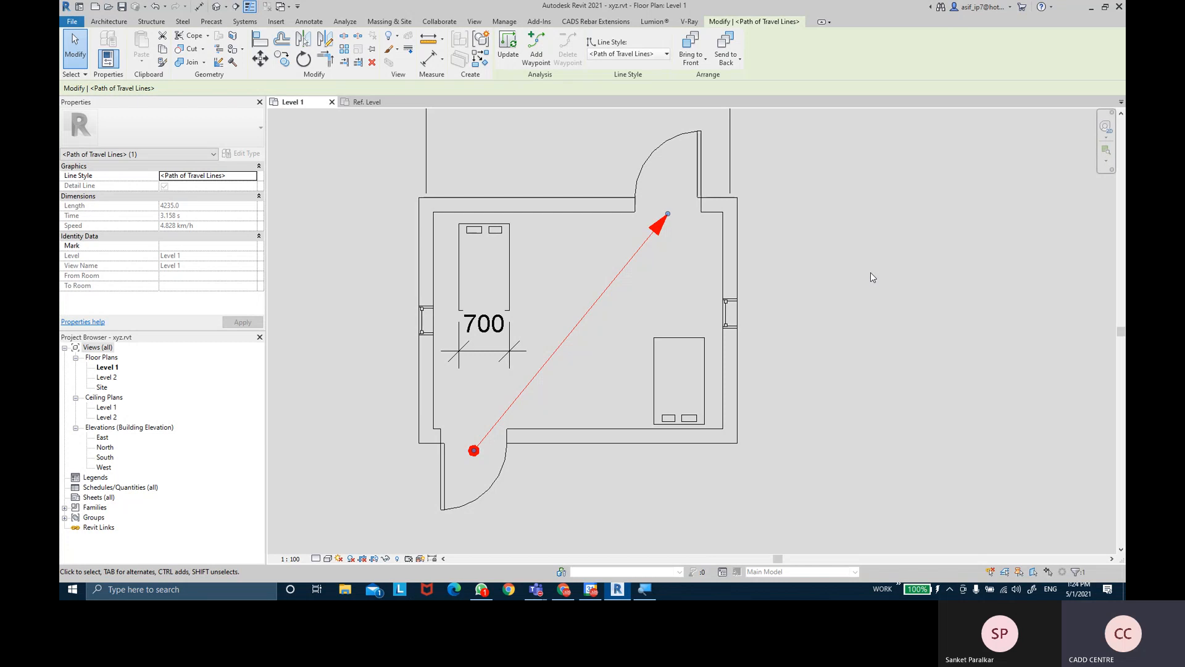
{"action": "left_click", "coordinate": [194, 216]}
{"action": "left_click", "coordinate": [199, 231]}
{"action": "left_click", "coordinate": [622, 246]}
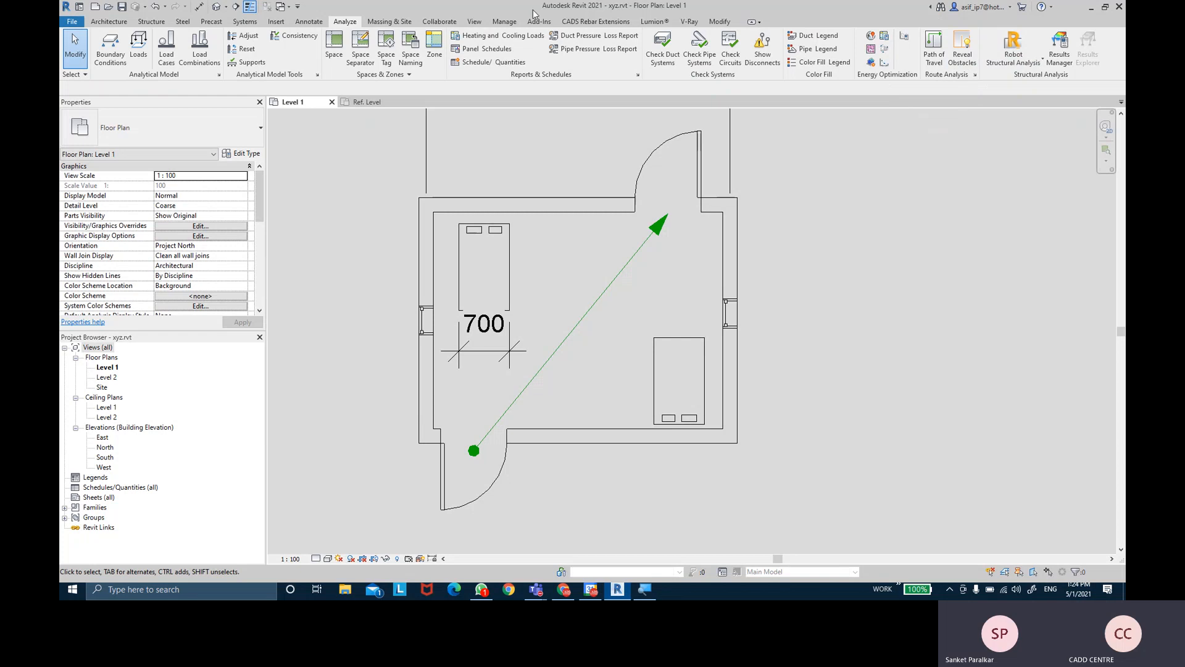
- Start a site component and choose the Comman Apple - 6.0 Meters tree type
{"action": "left_click", "coordinate": [390, 21]}
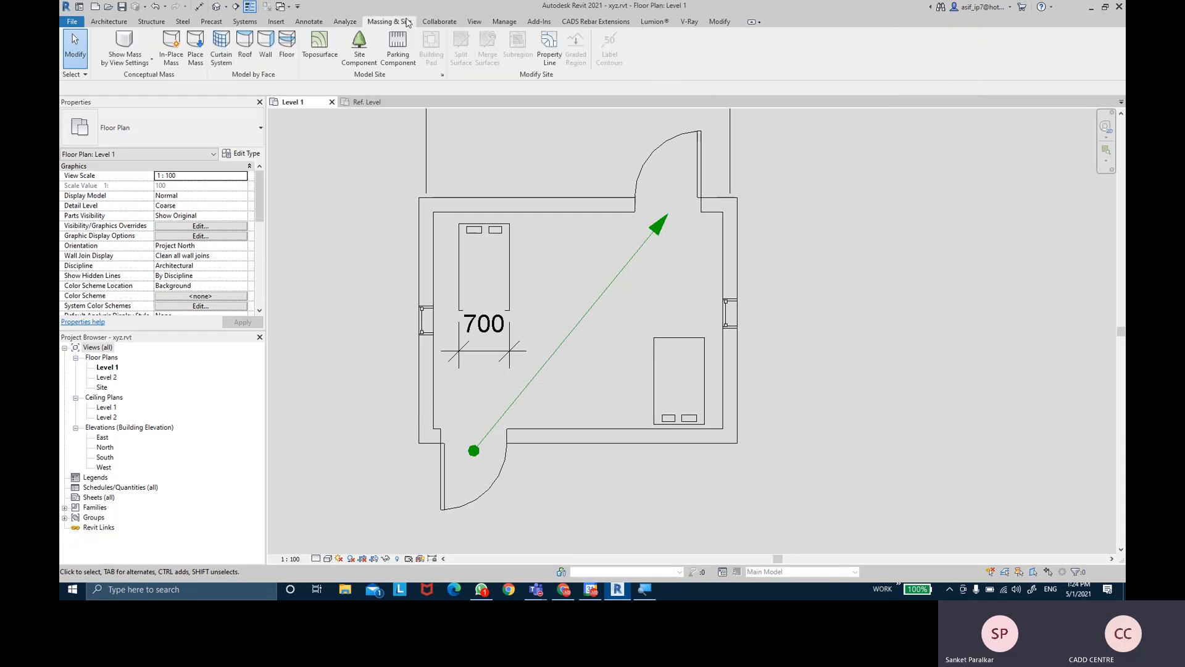
{"action": "scroll", "coordinate": [599, 309], "scroll_direction": "down", "scroll_amount": 2}
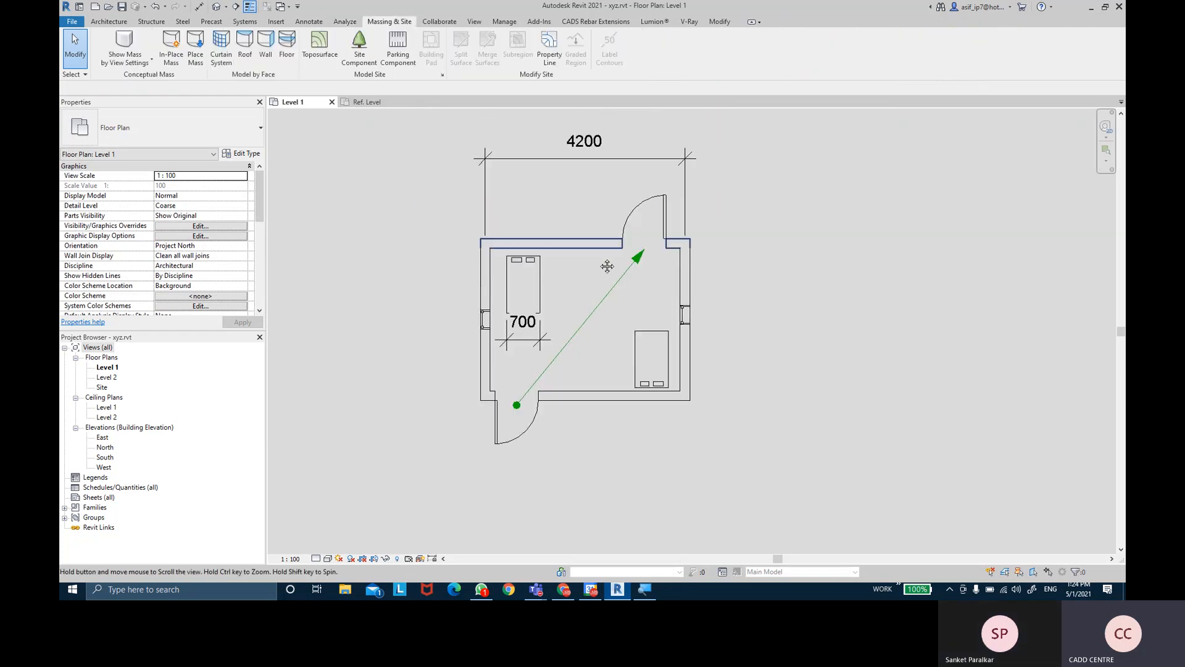
{"action": "left_click", "coordinate": [359, 55]}
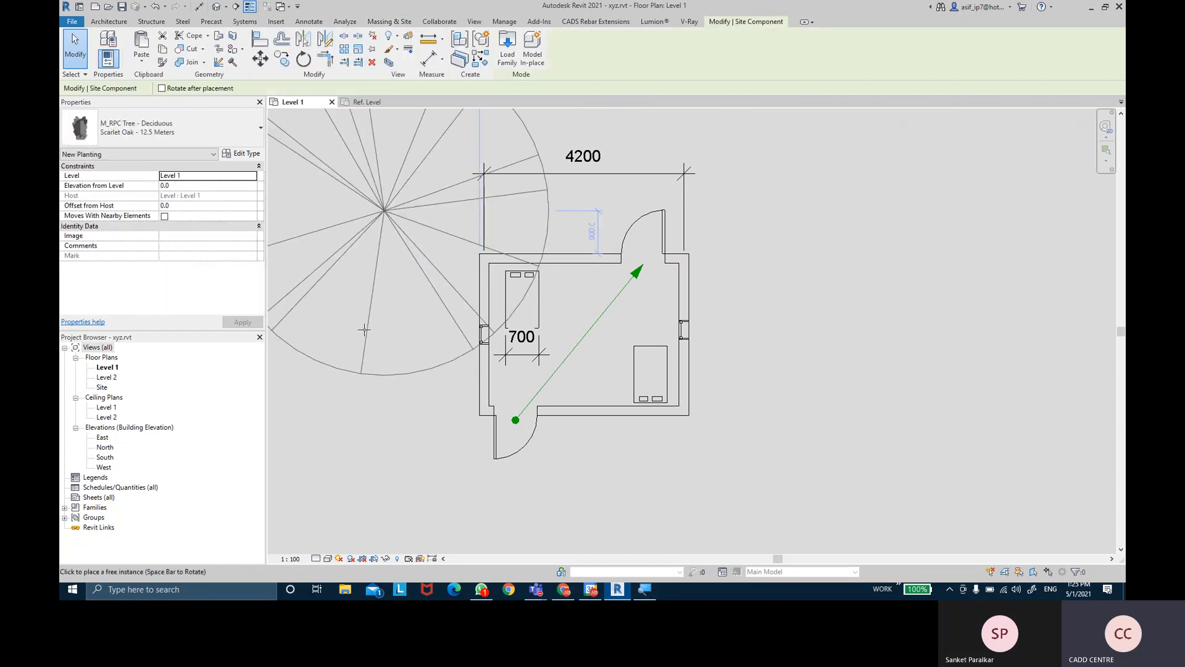
{"action": "scroll", "coordinate": [494, 305], "scroll_direction": "down", "scroll_amount": 2}
{"action": "left_click", "coordinate": [160, 128]}
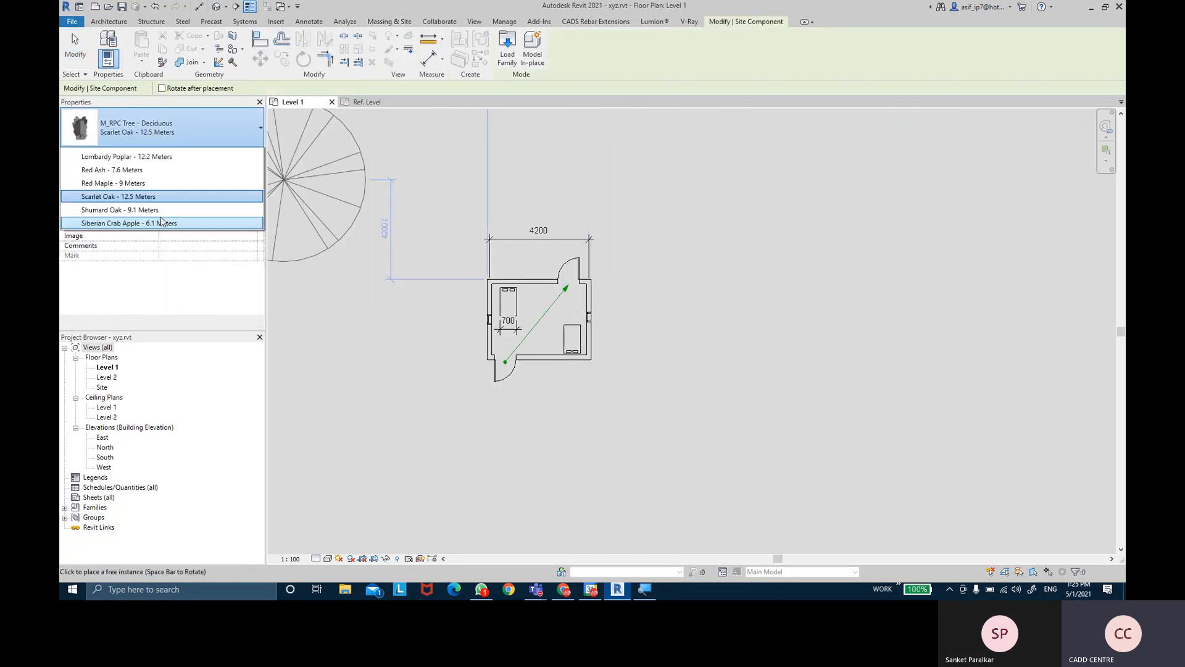
{"action": "left_click", "coordinate": [143, 216]}
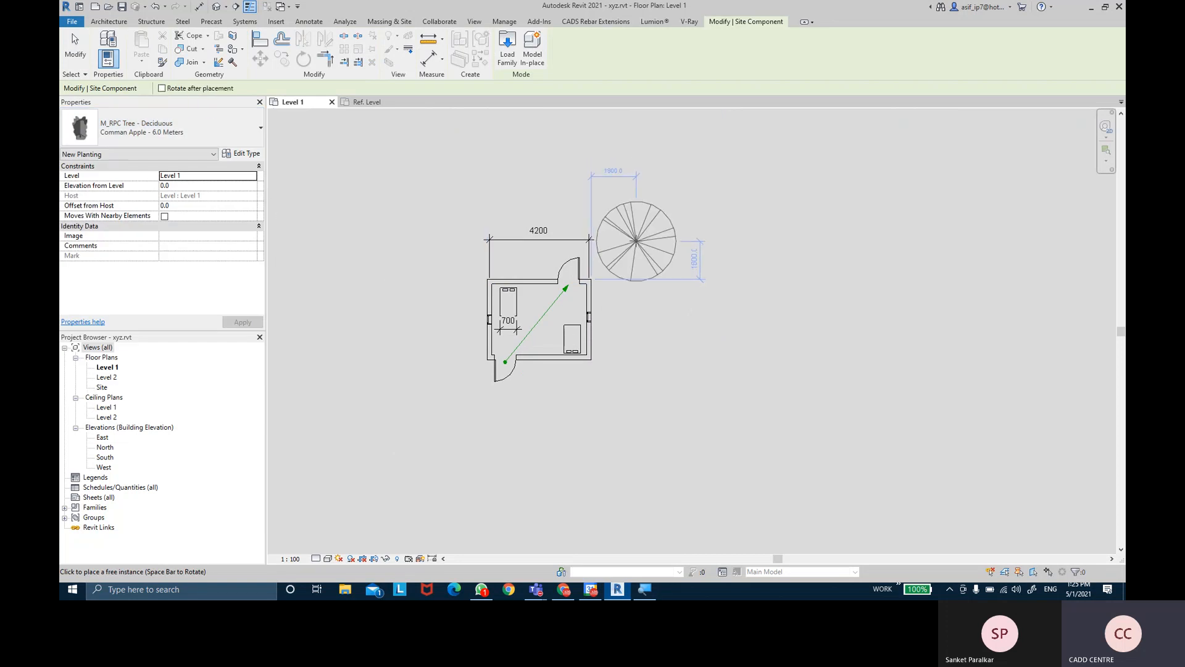
- Plant five apple trees: above-right, right, lower left, upper left and above the building
{"action": "left_click", "coordinate": [636, 241]}
{"action": "left_click", "coordinate": [685, 354]}
{"action": "left_click", "coordinate": [371, 385]}
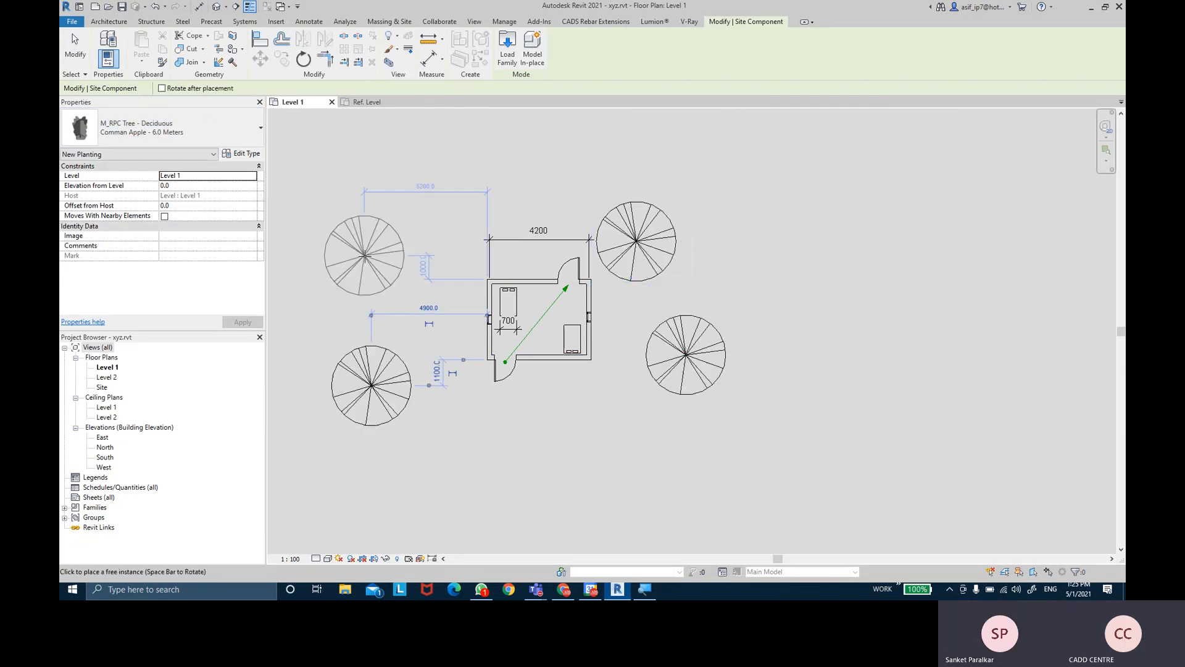
{"action": "left_click", "coordinate": [371, 253]}
{"action": "left_click", "coordinate": [557, 159]}
{"action": "key", "text": "Escape"}
{"action": "key", "text": "Escape"}
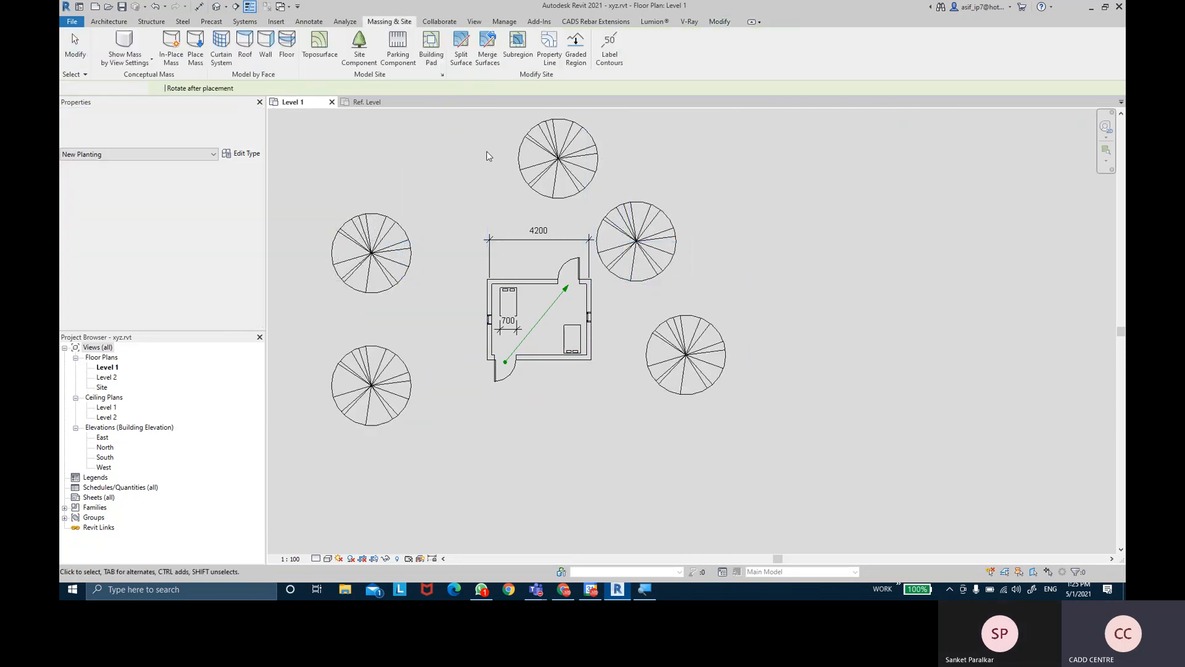
- Place two M_Parking Space stalls side by side east of the building, then bring up the Collaborate tools
{"action": "left_click", "coordinate": [397, 49]}
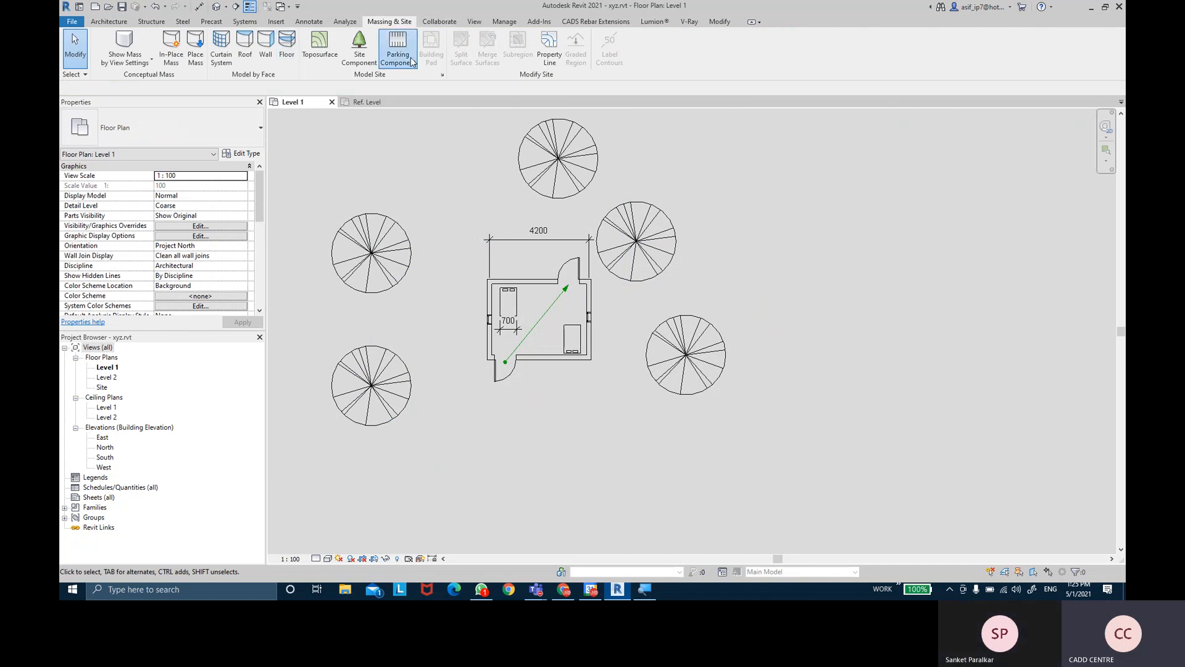
{"action": "scroll", "coordinate": [693, 283], "scroll_direction": "up", "scroll_amount": 3}
{"action": "left_click", "coordinate": [808, 285]}
{"action": "left_click", "coordinate": [914, 287]}
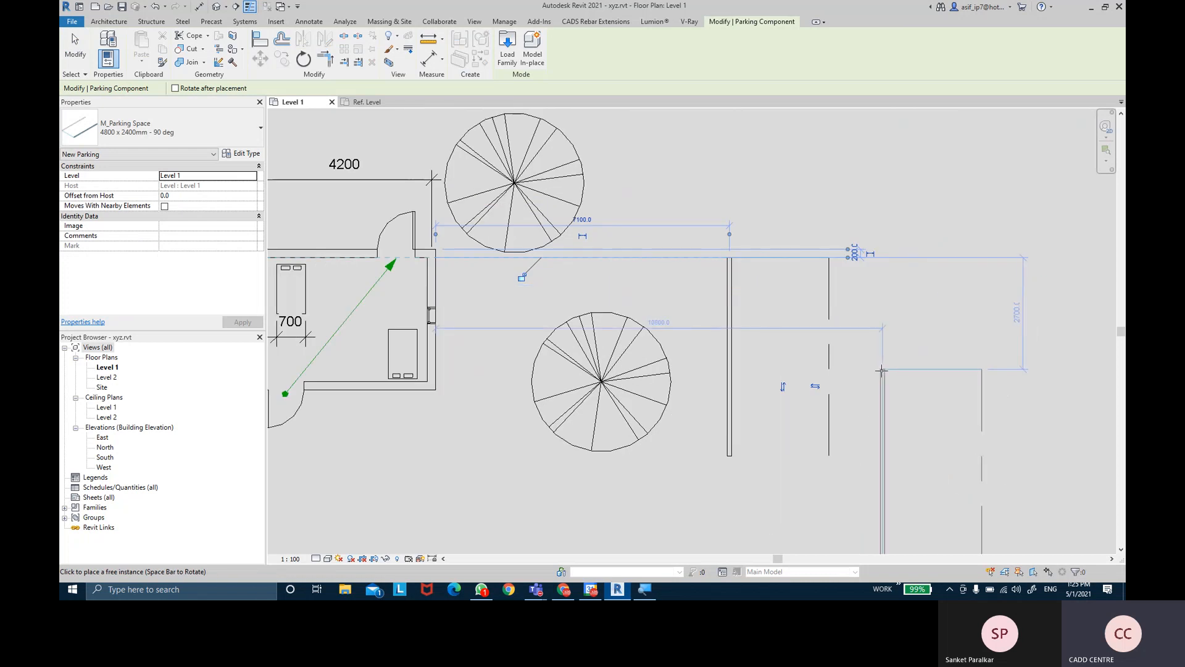
{"action": "key", "text": "Escape"}
{"action": "key", "text": "Escape"}
{"action": "scroll", "coordinate": [814, 375], "scroll_direction": "down", "scroll_amount": 2}
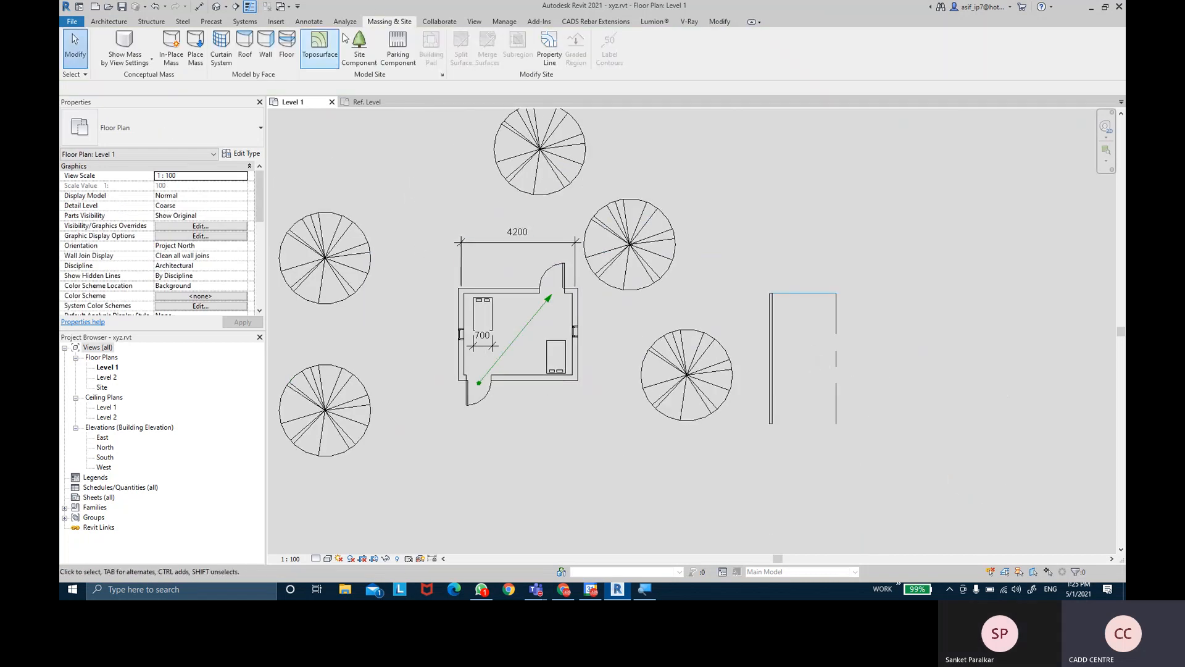
{"action": "key", "text": "ctrl"}
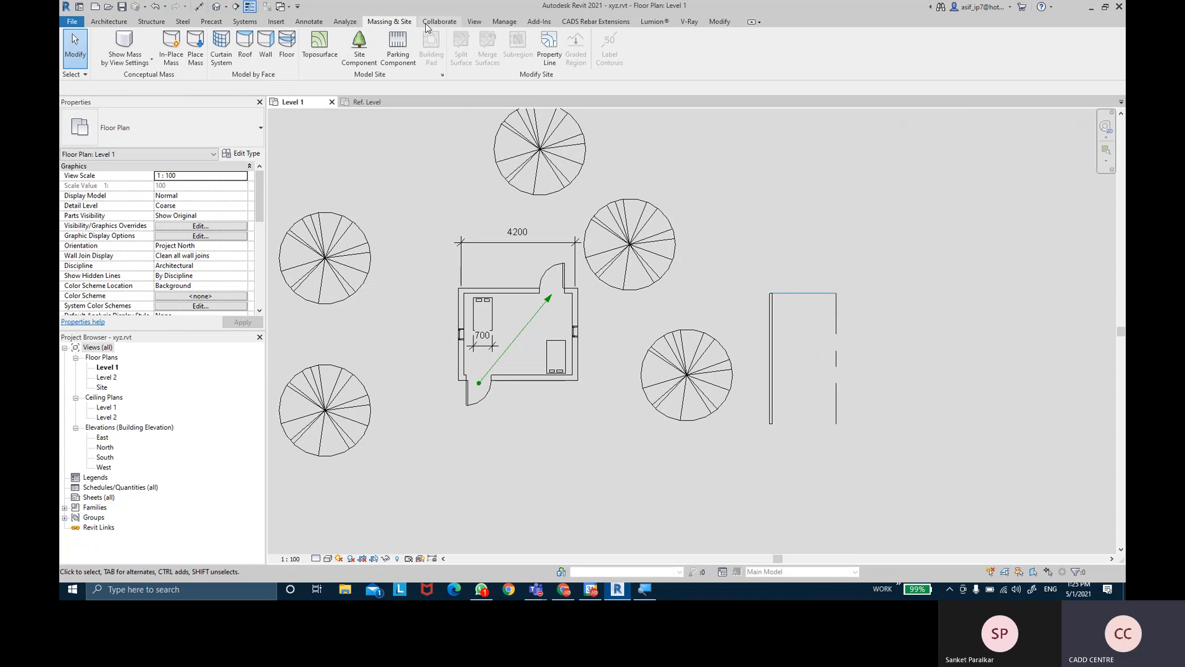
{"action": "left_click", "coordinate": [426, 24]}
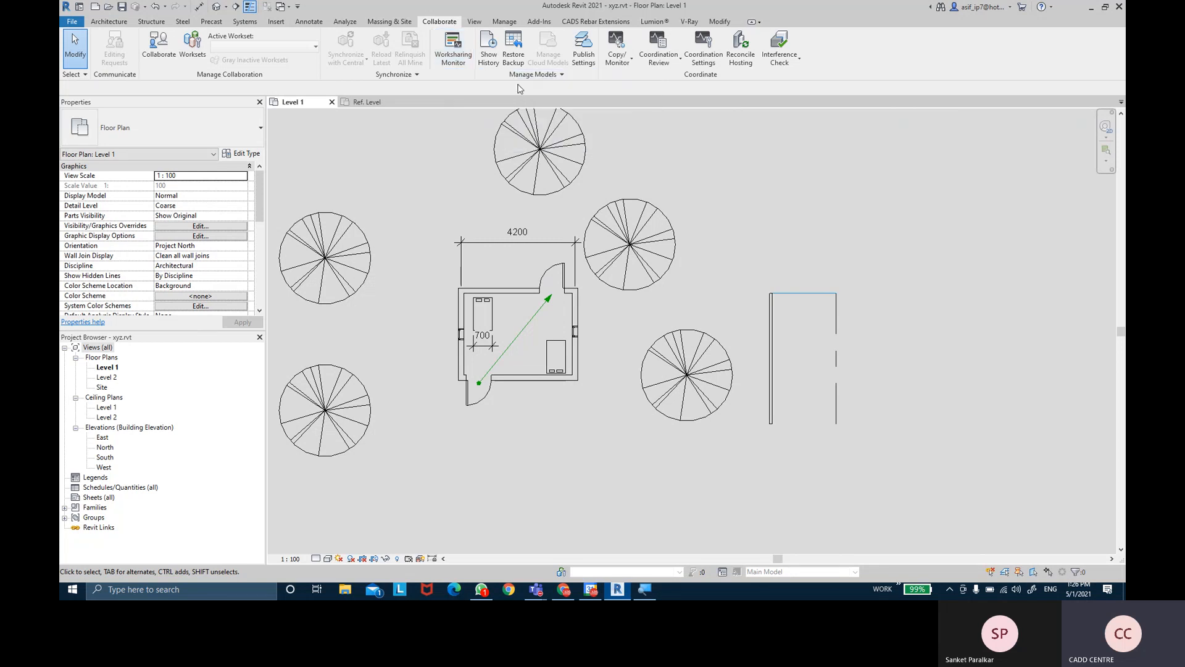
- Draw a section line across the house from its left side to its right side
{"action": "left_click", "coordinate": [476, 22]}
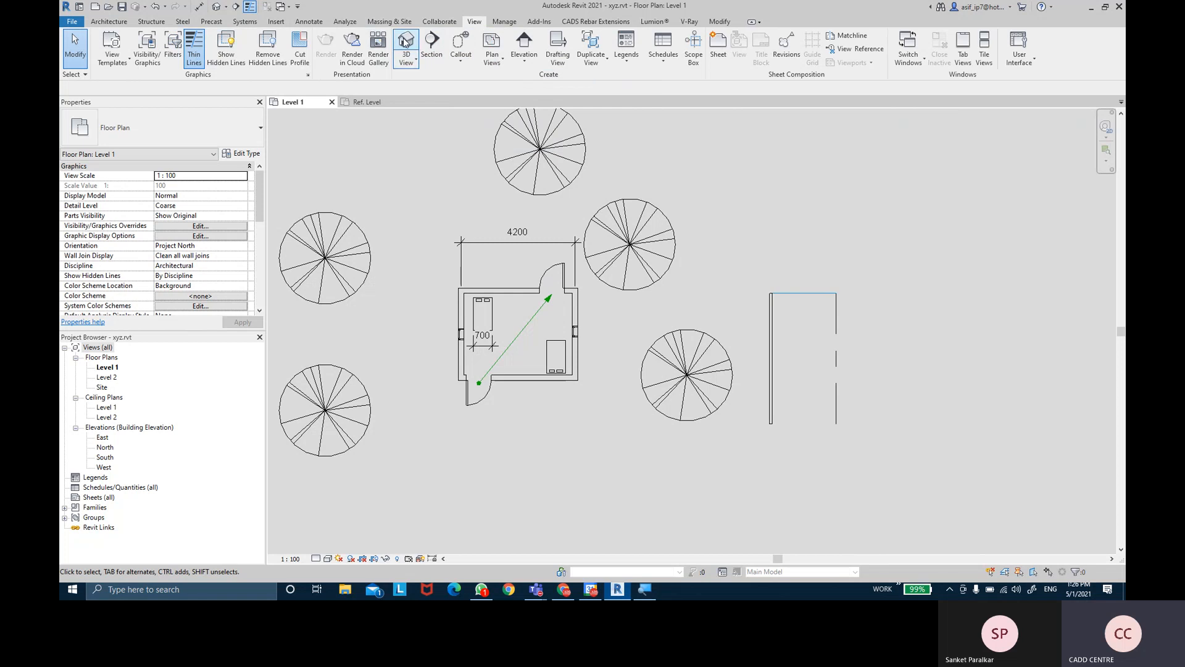
{"action": "left_click", "coordinate": [432, 48]}
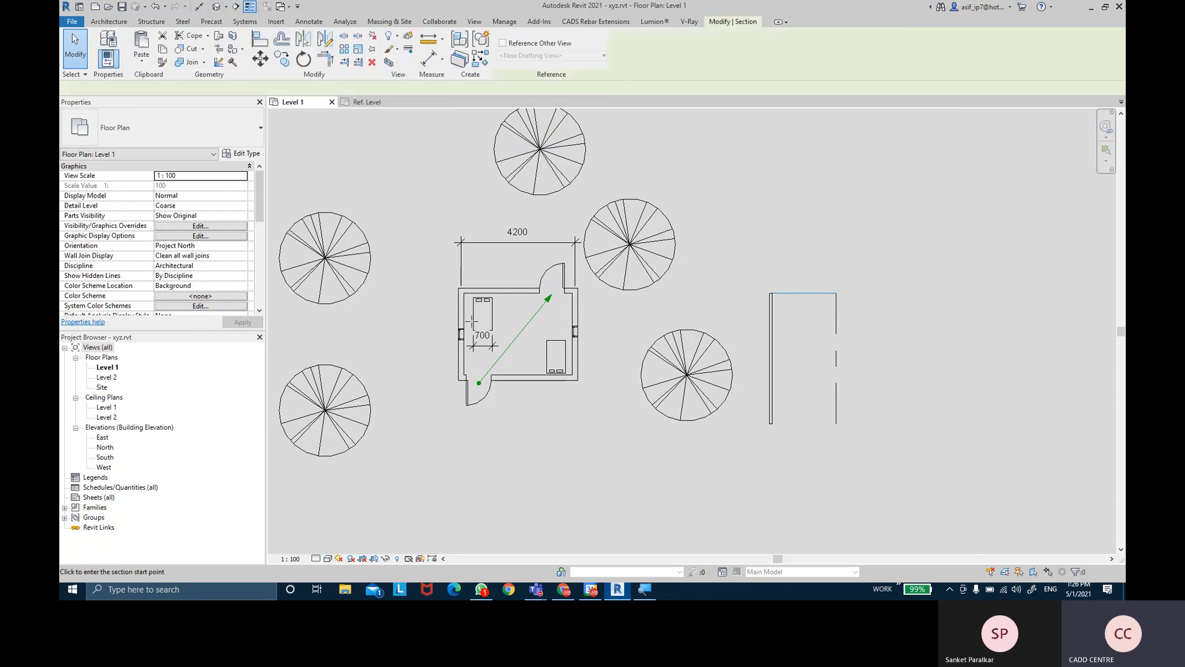
{"action": "left_click", "coordinate": [428, 332]}
{"action": "left_click", "coordinate": [608, 333]}
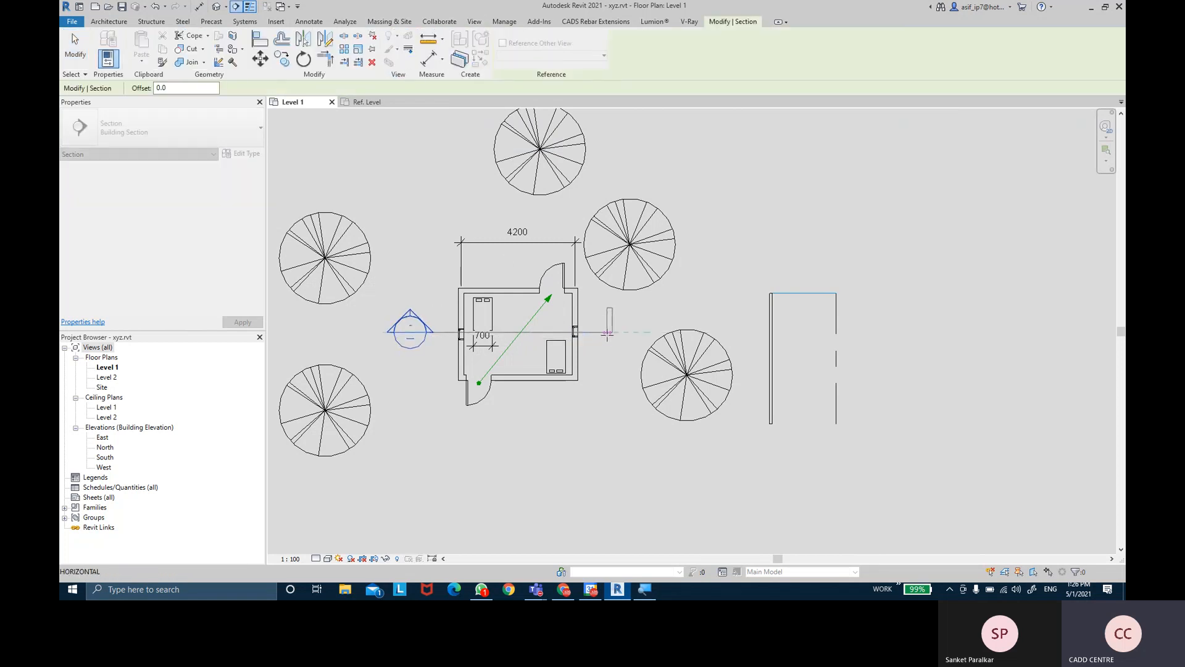
{"action": "key", "text": "Escape"}
{"action": "scroll", "coordinate": [551, 301], "scroll_direction": "up", "scroll_amount": 3}
{"action": "key", "text": "Escape"}
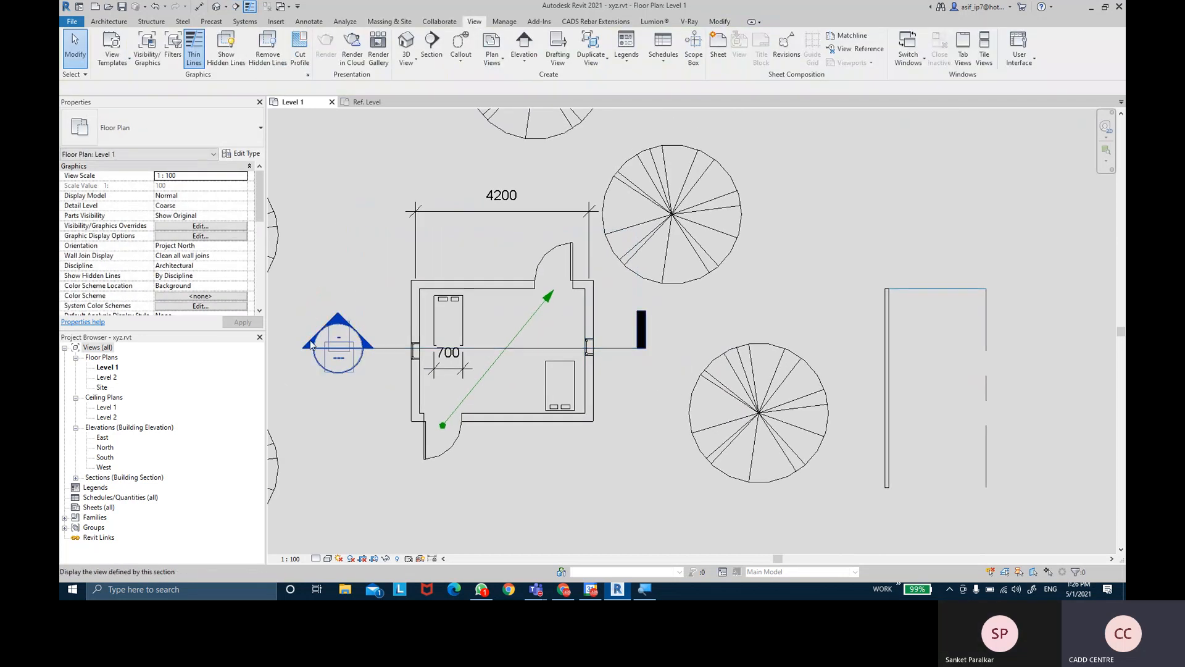
- Go to the Section 1 view, zoom in on the door, then return to Level 1
{"action": "left_click", "coordinate": [393, 348]}
{"action": "right_click", "coordinate": [394, 349]}
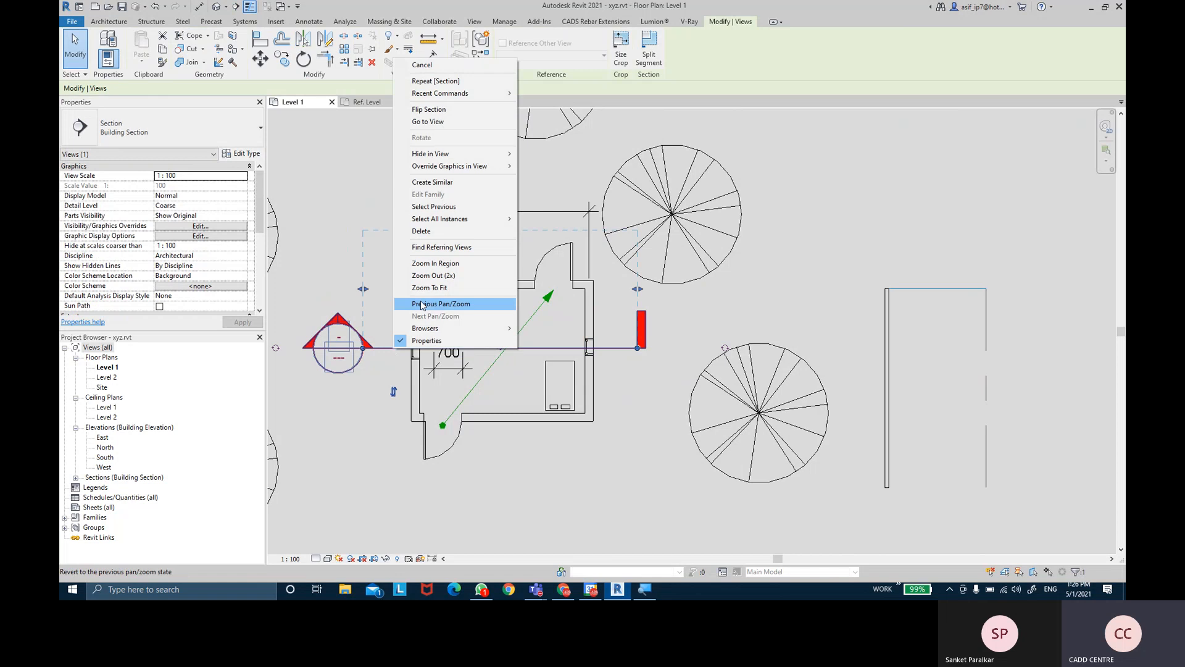
{"action": "left_click", "coordinate": [439, 124]}
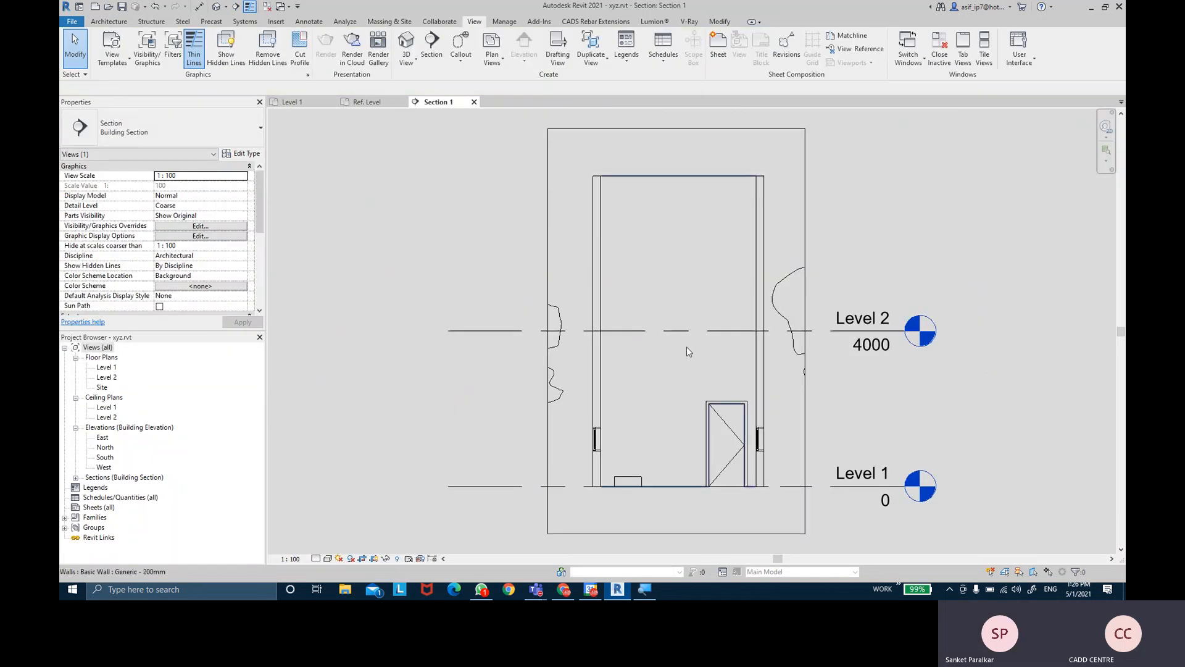
{"action": "scroll", "coordinate": [715, 403], "scroll_direction": "up", "scroll_amount": 4}
{"action": "middle_click_drag", "start_coordinate": [724, 401], "coordinate": [715, 317]}
{"action": "scroll", "coordinate": [706, 352], "scroll_direction": "up", "scroll_amount": 2}
{"action": "middle_click_drag", "start_coordinate": [501, 376], "coordinate": [538, 381]}
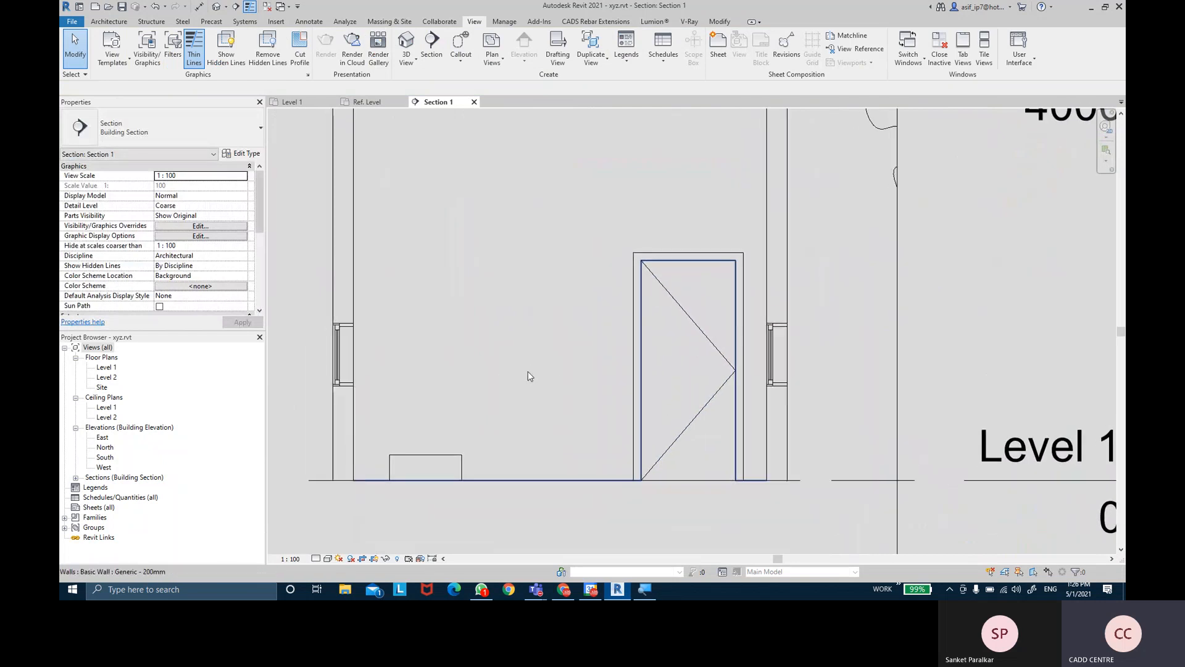
{"action": "left_click", "coordinate": [299, 104]}
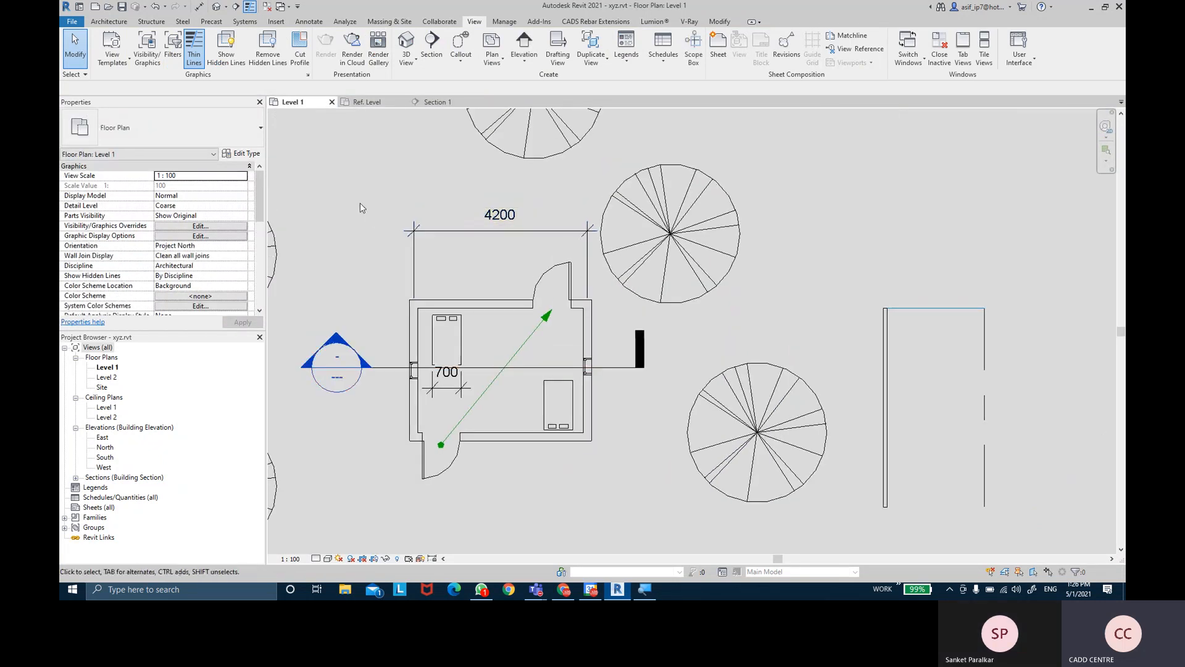
{"action": "left_click", "coordinate": [406, 45]}
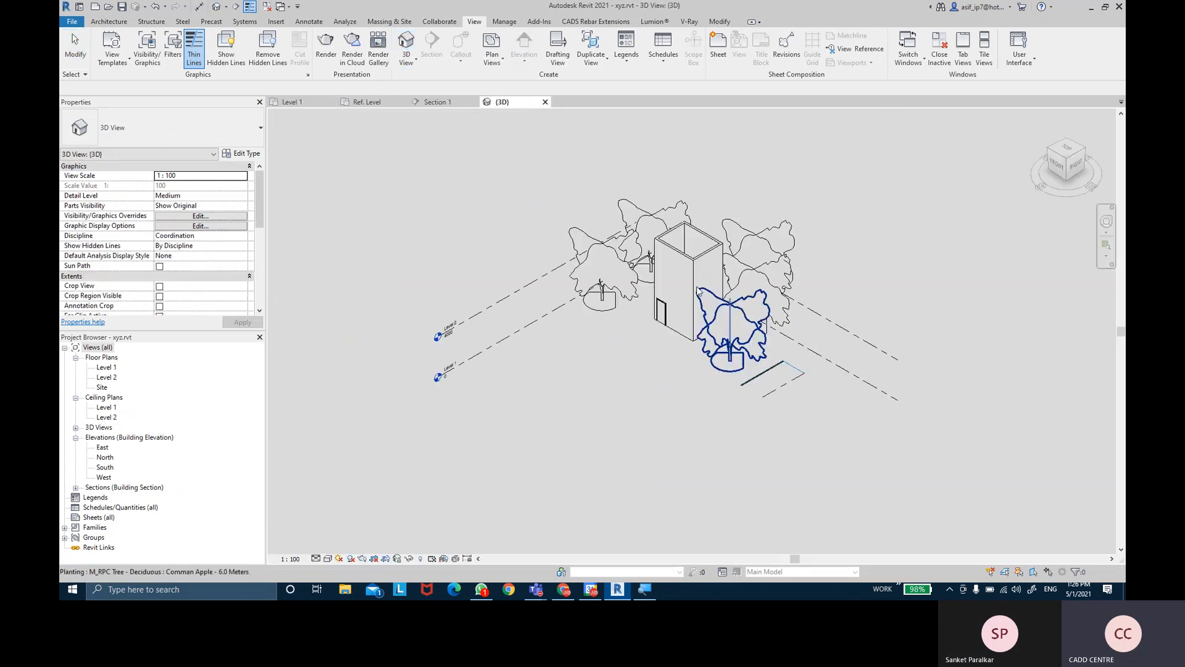
- Orbit the 3D model of the house and apple trees to a higher isometric view, then return to Level 1
{"action": "left_click", "coordinate": [543, 259]}
{"action": "middle_click_drag", "start_coordinate": [543, 259], "coordinate": [759, 190], "text": "shift"}
{"action": "left_click", "coordinate": [758, 189]}
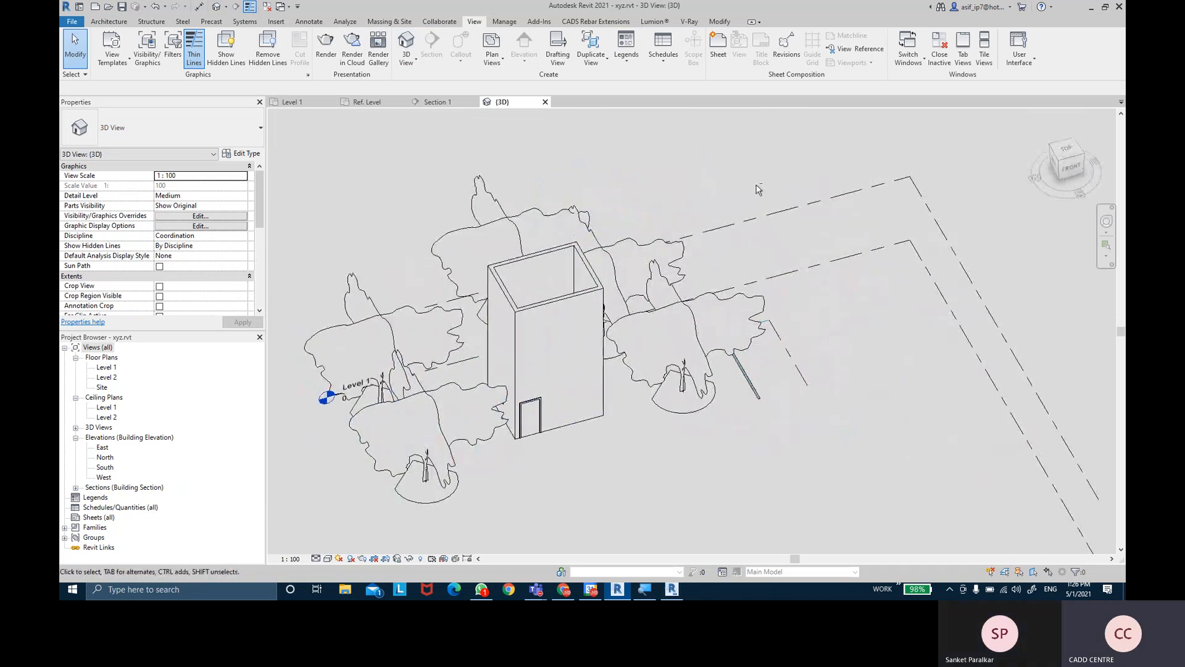
{"action": "middle_click_drag", "start_coordinate": [698, 185], "coordinate": [463, 235], "text": "shift"}
{"action": "left_click", "coordinate": [296, 102]}
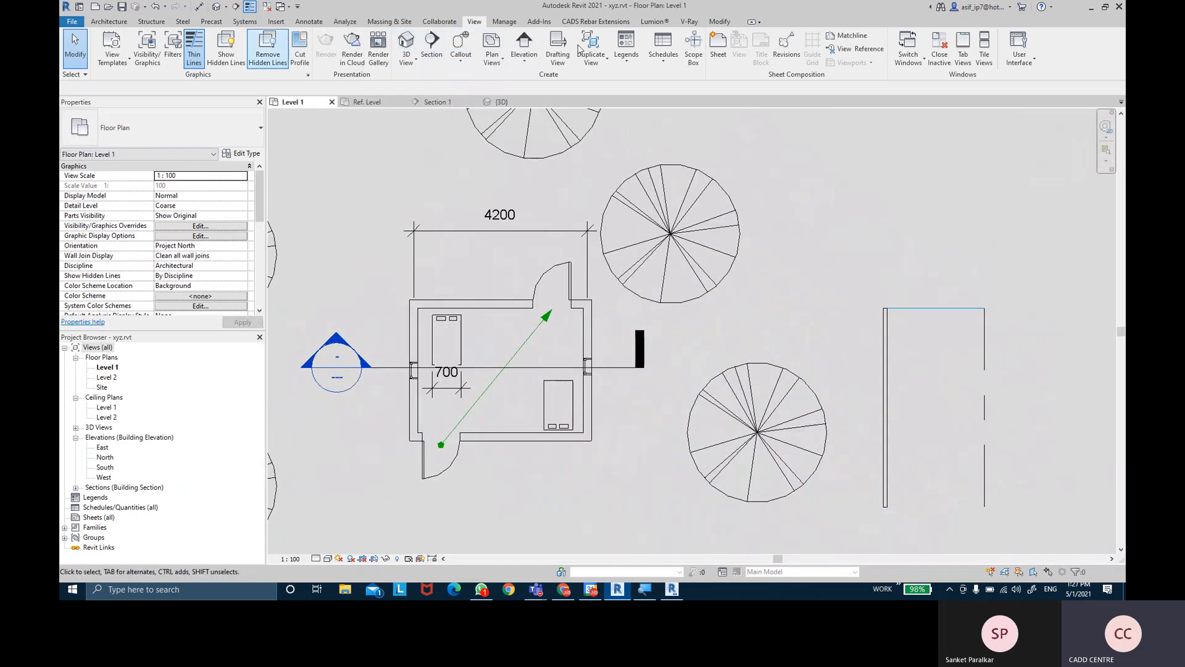
- Draw Scope Box 1 around the opening in the house's left wall
{"action": "left_click", "coordinate": [625, 61]}
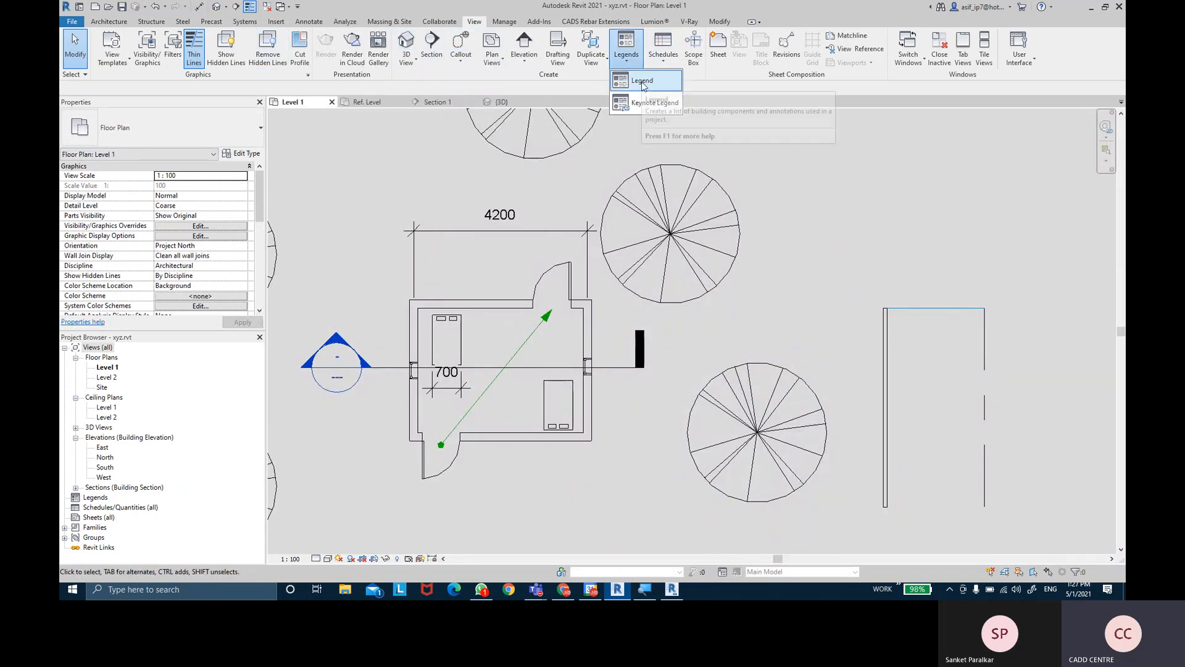
{"action": "left_click", "coordinate": [666, 61]}
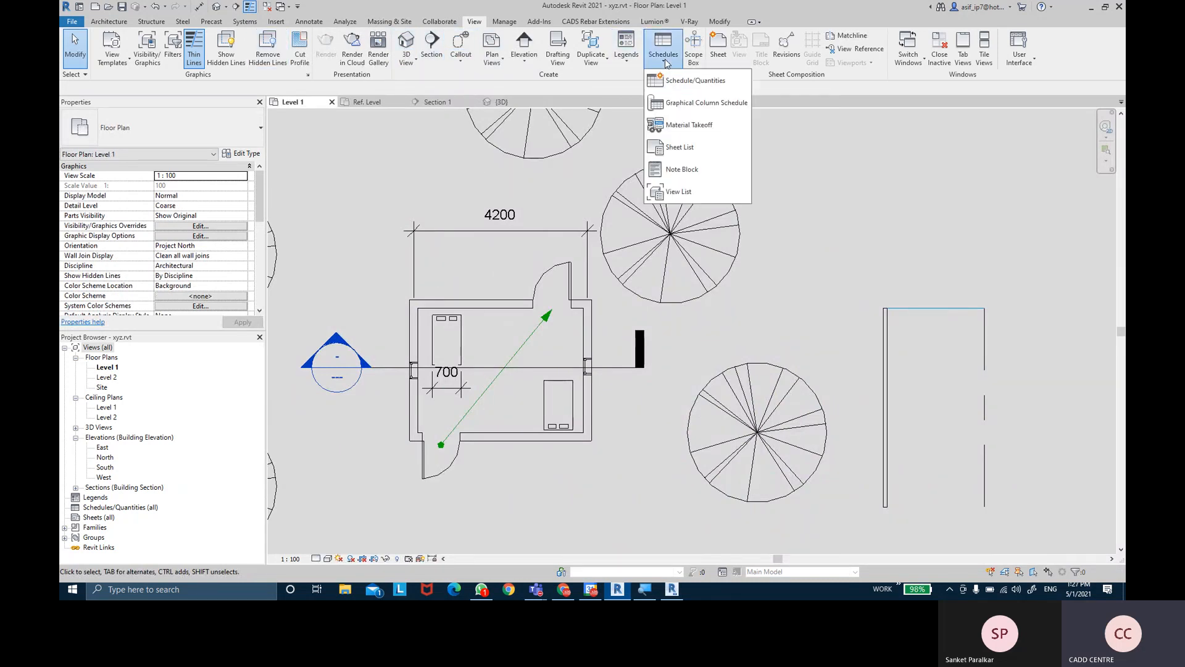
{"action": "left_click", "coordinate": [694, 59]}
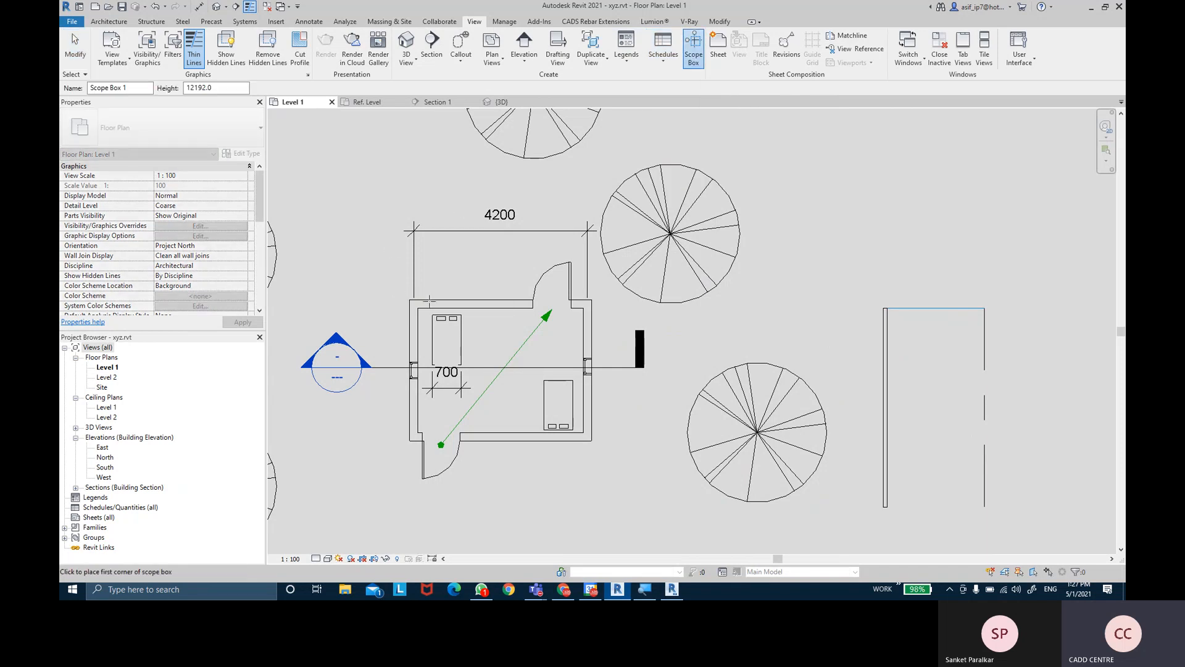
{"action": "left_click", "coordinate": [394, 352]}
{"action": "left_click", "coordinate": [427, 401]}
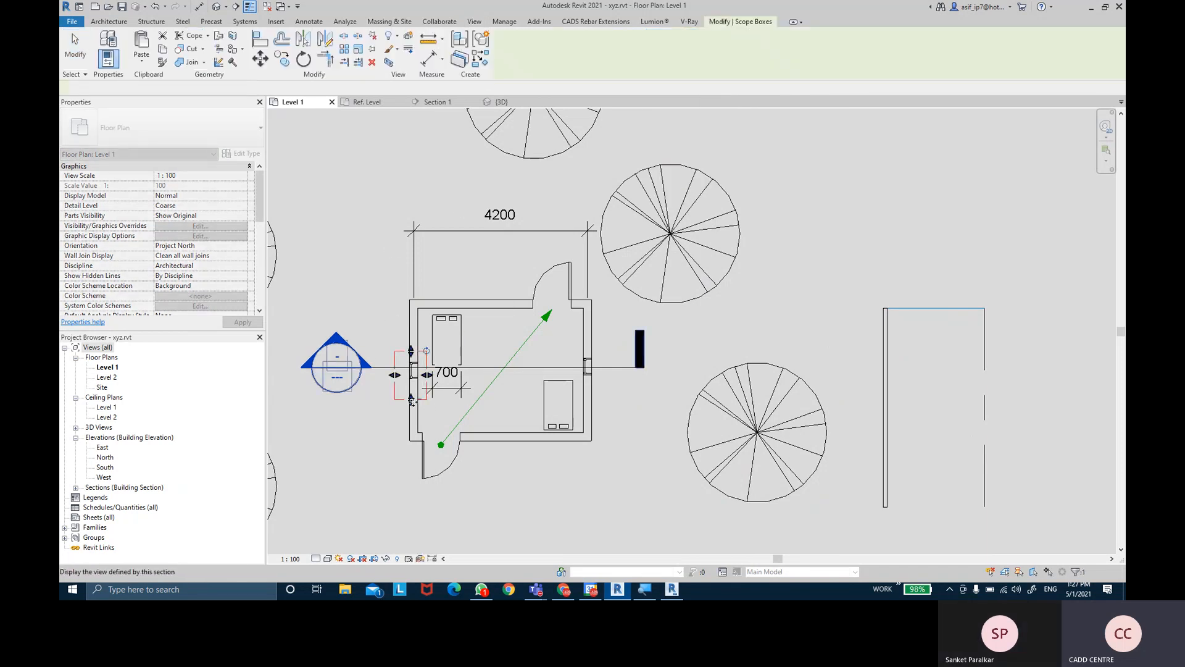
- Shorten Scope Box 1 by dragging its bottom grip up, then review its options
{"action": "scroll", "coordinate": [417, 400], "scroll_direction": "up", "scroll_amount": 2}
{"action": "scroll", "coordinate": [411, 310], "scroll_direction": "up", "scroll_amount": 2}
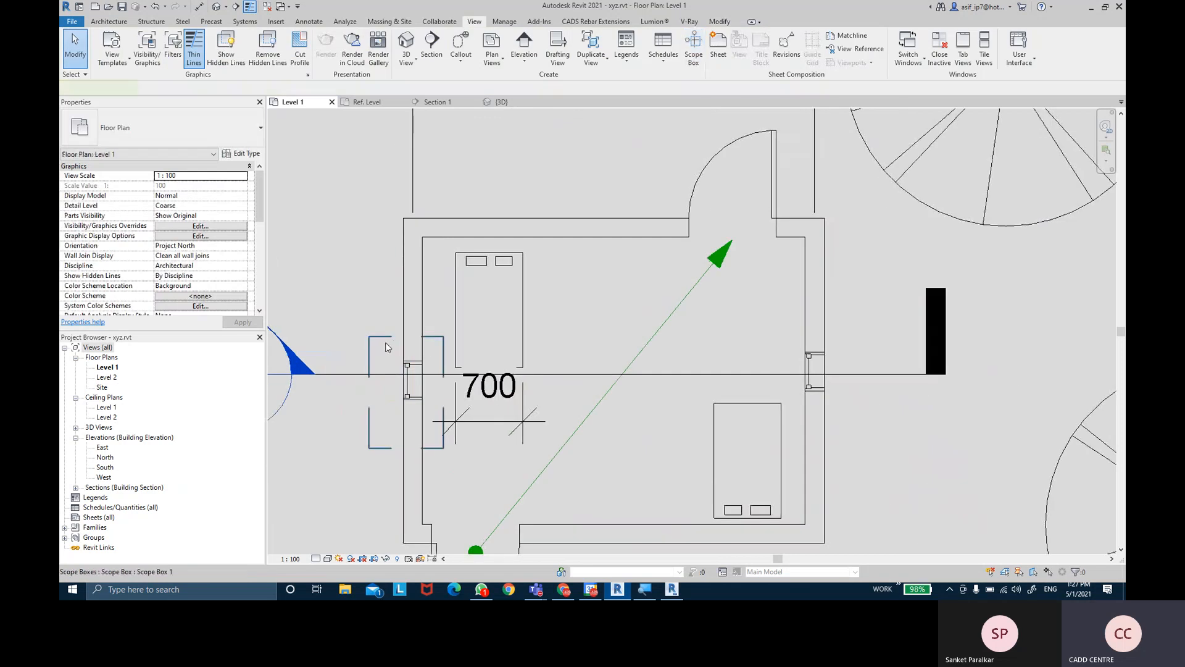
{"action": "left_click_drag", "start_coordinate": [409, 450], "coordinate": [388, 386]}
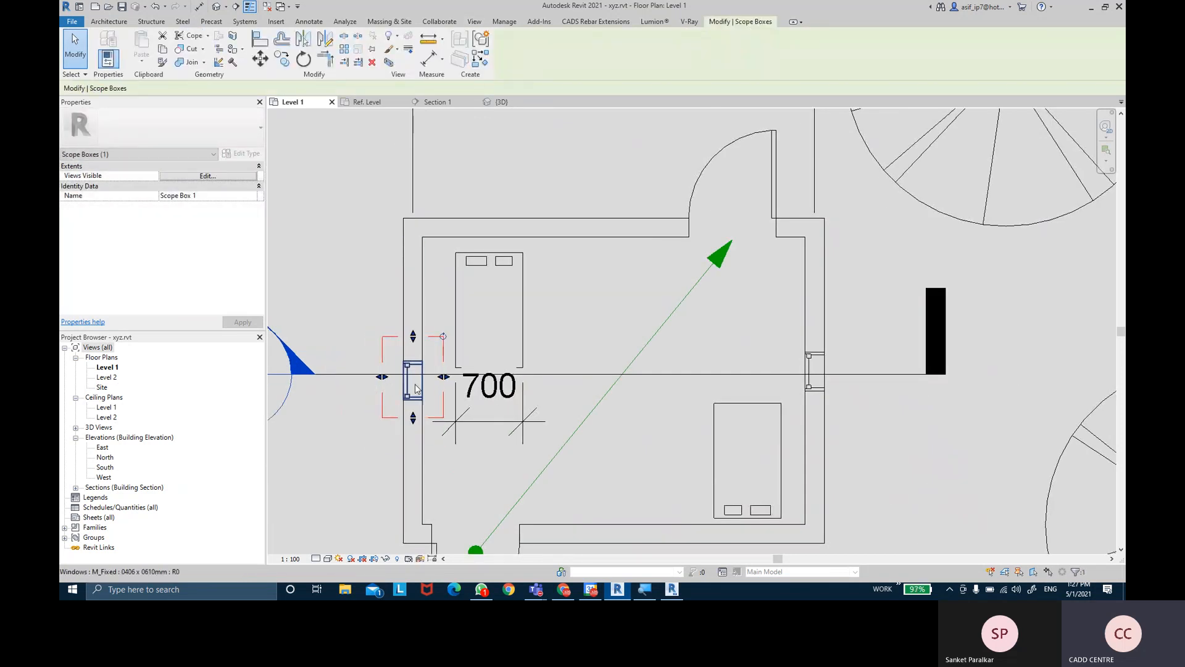
{"action": "left_click", "coordinate": [361, 266]}
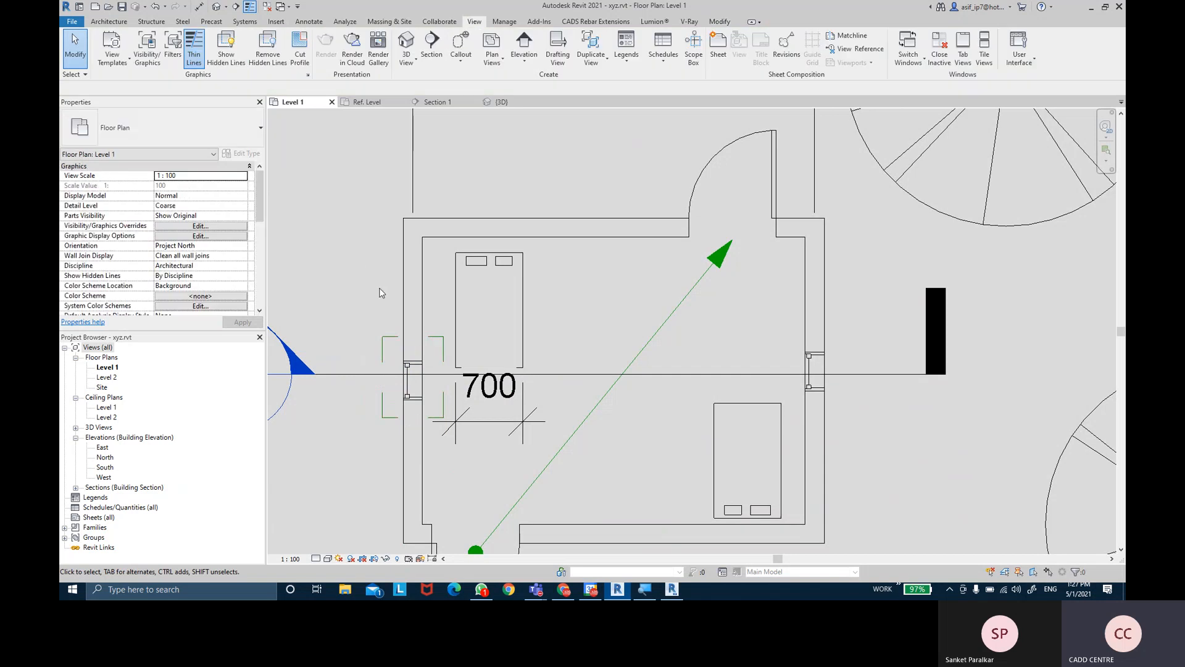
{"action": "left_click", "coordinate": [383, 346]}
{"action": "right_click", "coordinate": [382, 343]}
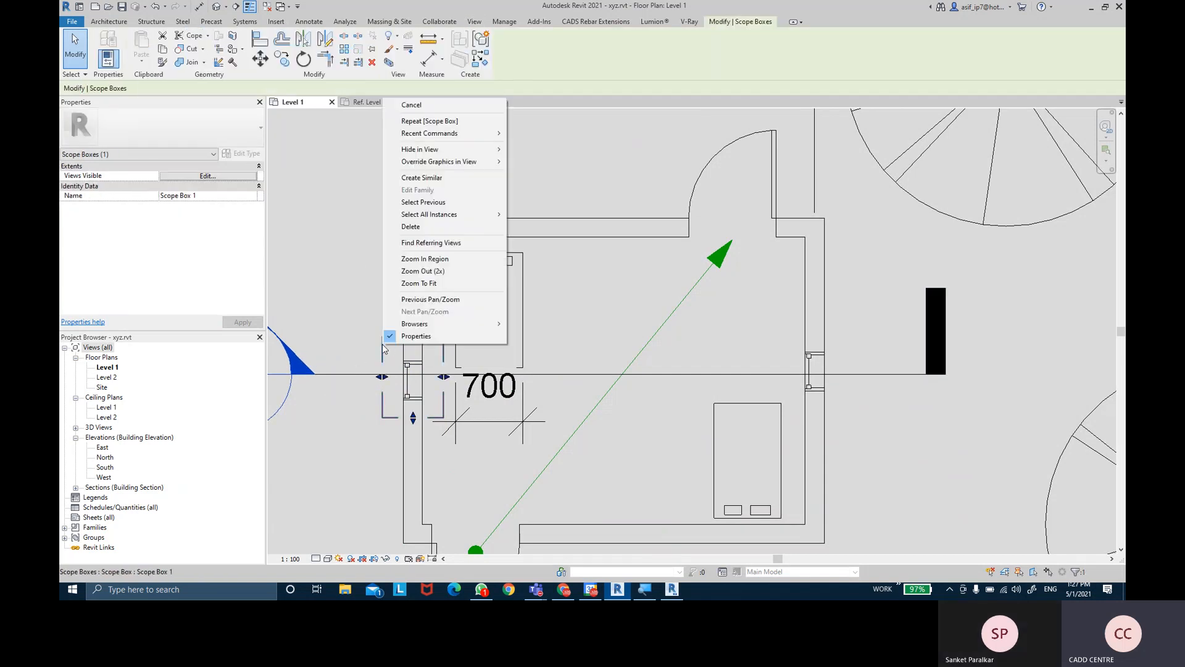
{"action": "left_click", "coordinate": [346, 203]}
{"action": "scroll", "coordinate": [365, 224], "scroll_direction": "down", "scroll_amount": 4}
{"action": "left_click", "coordinate": [364, 228]}
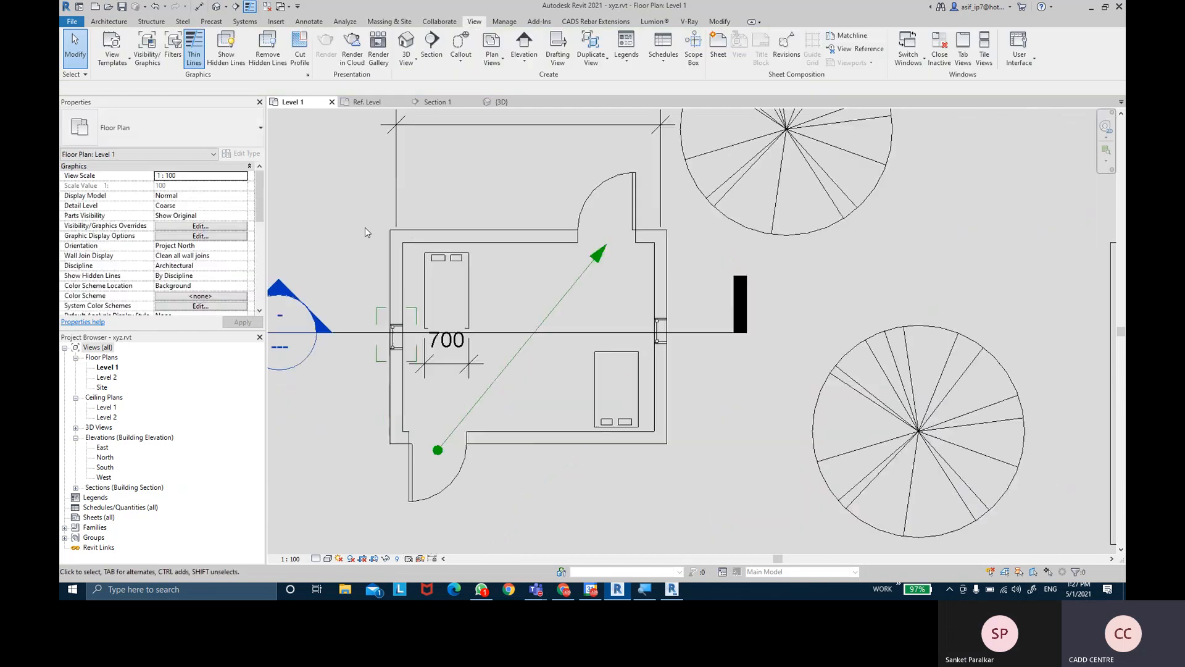
{"action": "right_click", "coordinate": [375, 384]}
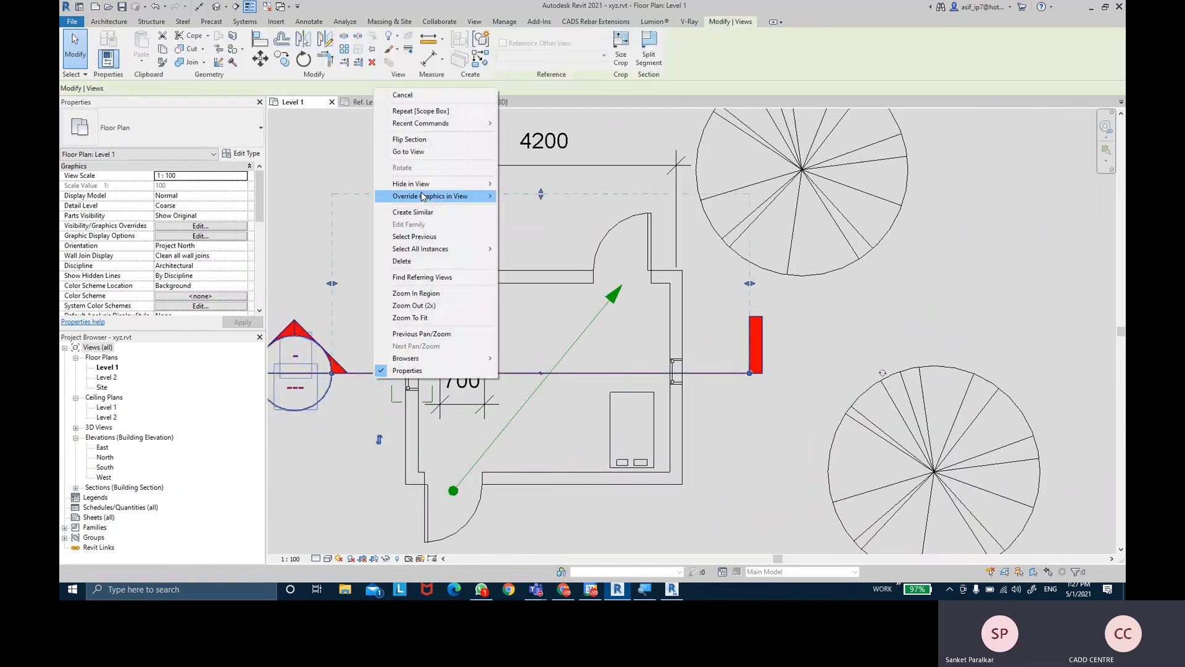
- Open the Section 1 view and pan to show the level markers
{"action": "left_click", "coordinate": [421, 153]}
{"action": "middle_click_drag", "start_coordinate": [435, 210], "coordinate": [492, 251]}
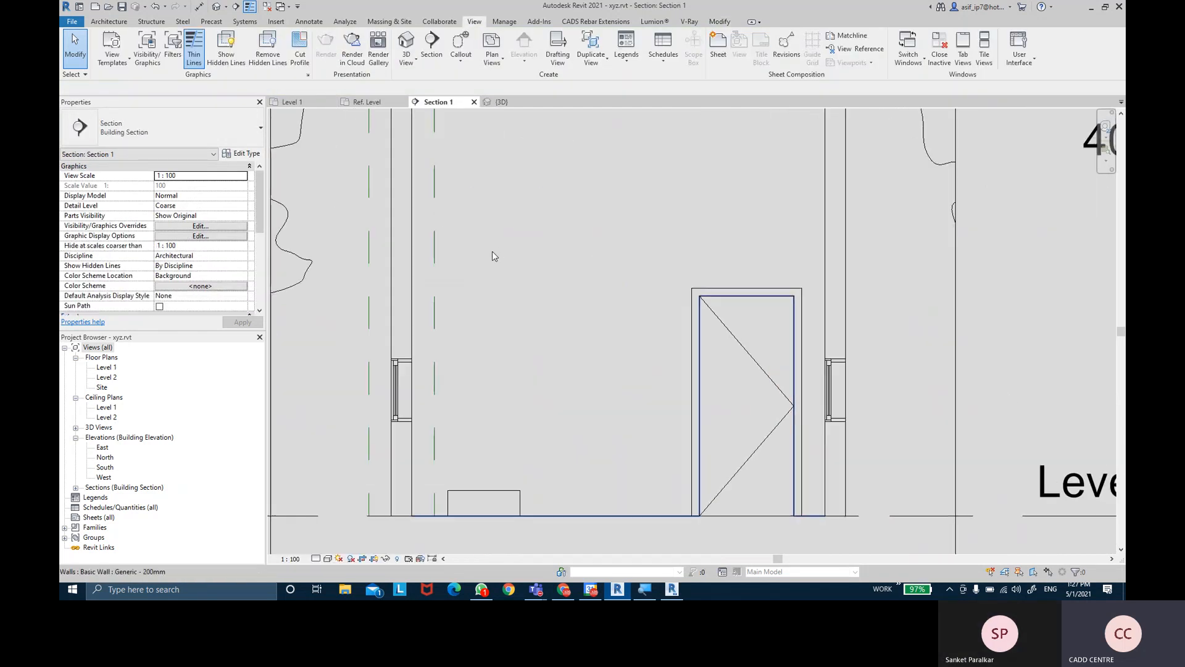
{"action": "scroll", "coordinate": [487, 252], "scroll_direction": "down", "scroll_amount": 2}
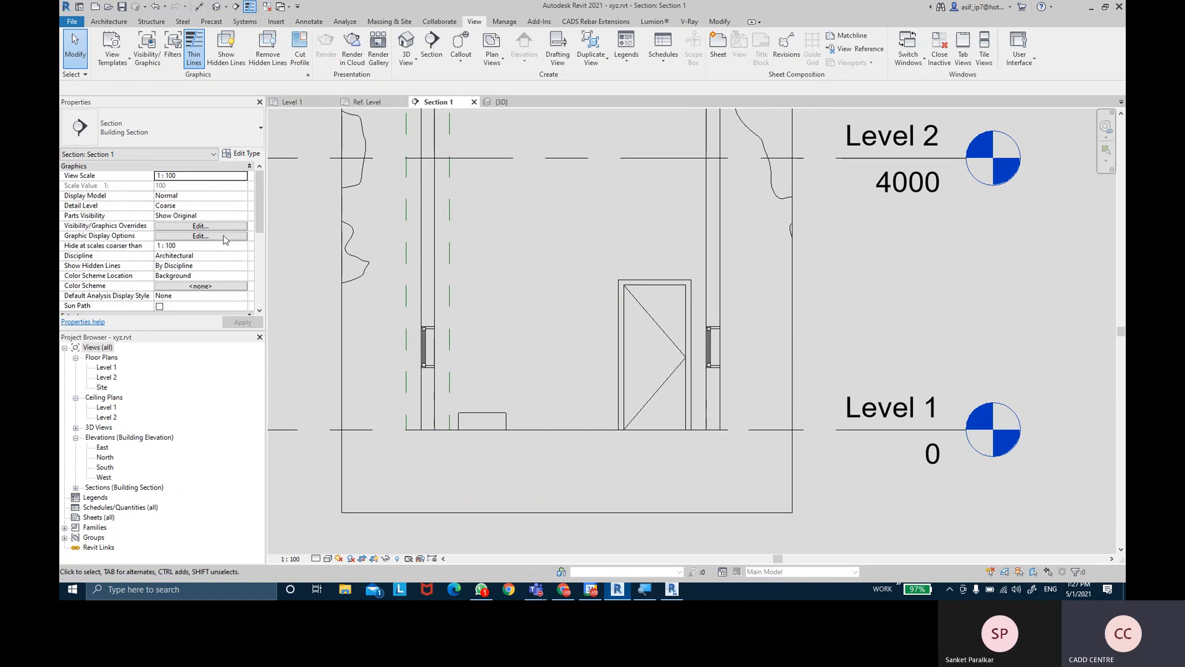
{"action": "middle_click_drag", "start_coordinate": [471, 275], "coordinate": [520, 360]}
{"action": "scroll", "coordinate": [471, 308], "scroll_direction": "down", "scroll_amount": 4}
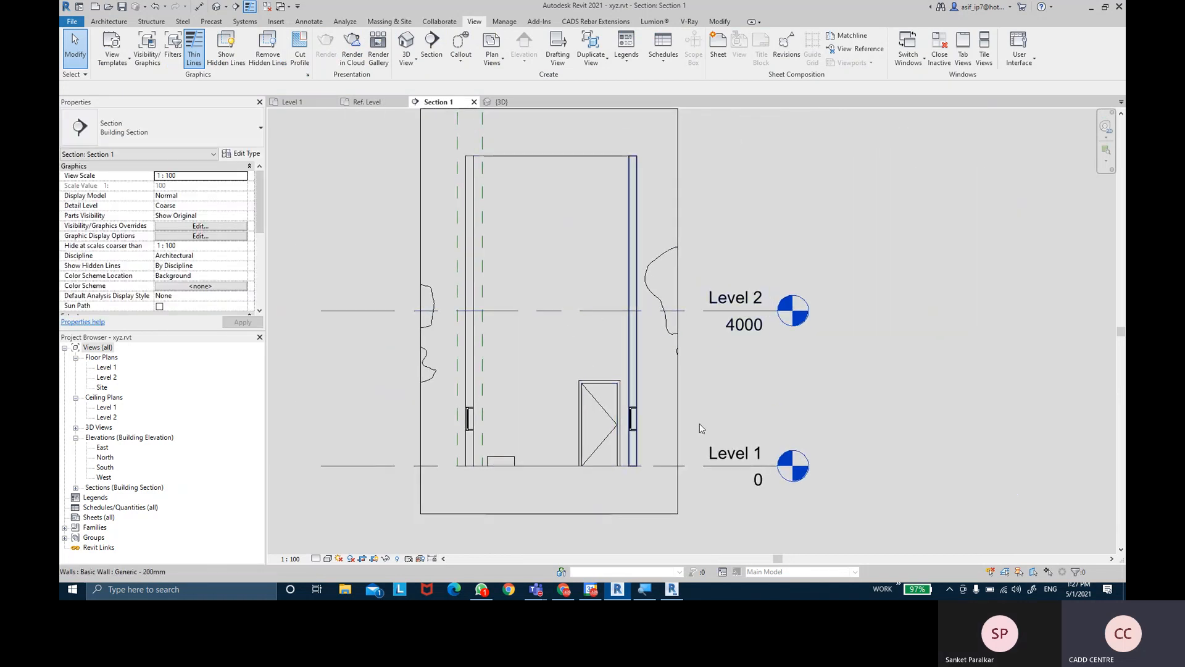
- Set Level 1's Scope Box to Scope Box 1, then choose Disassociate when the error appears
{"action": "left_click", "coordinate": [696, 467]}
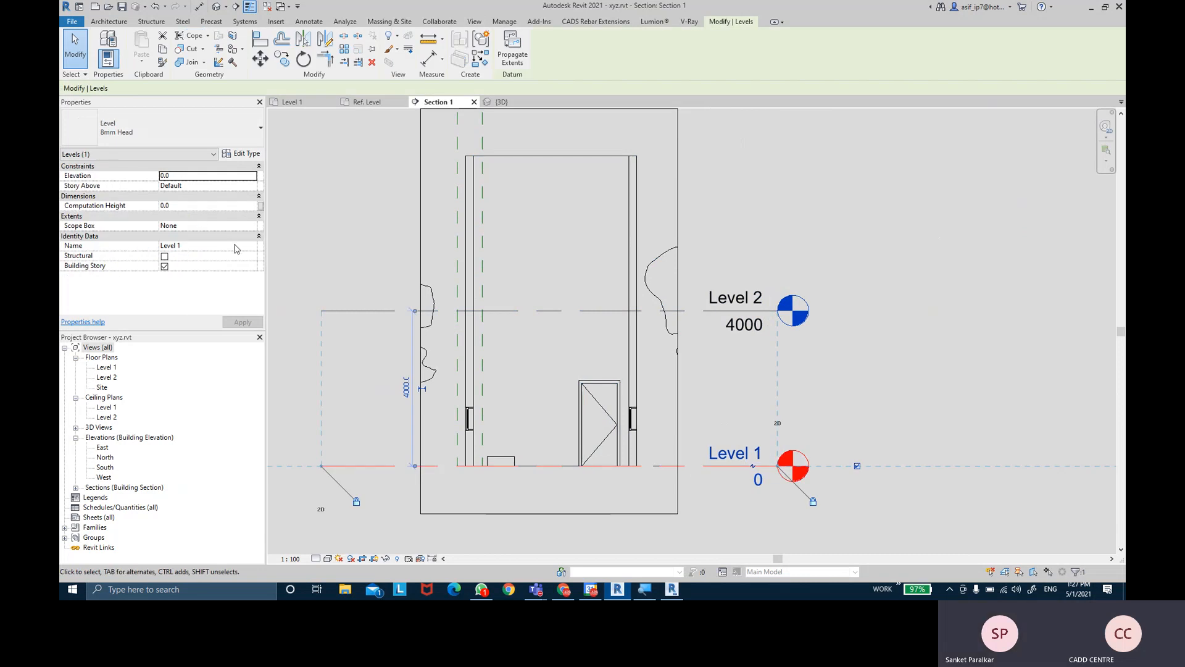
{"action": "left_click", "coordinate": [249, 227]}
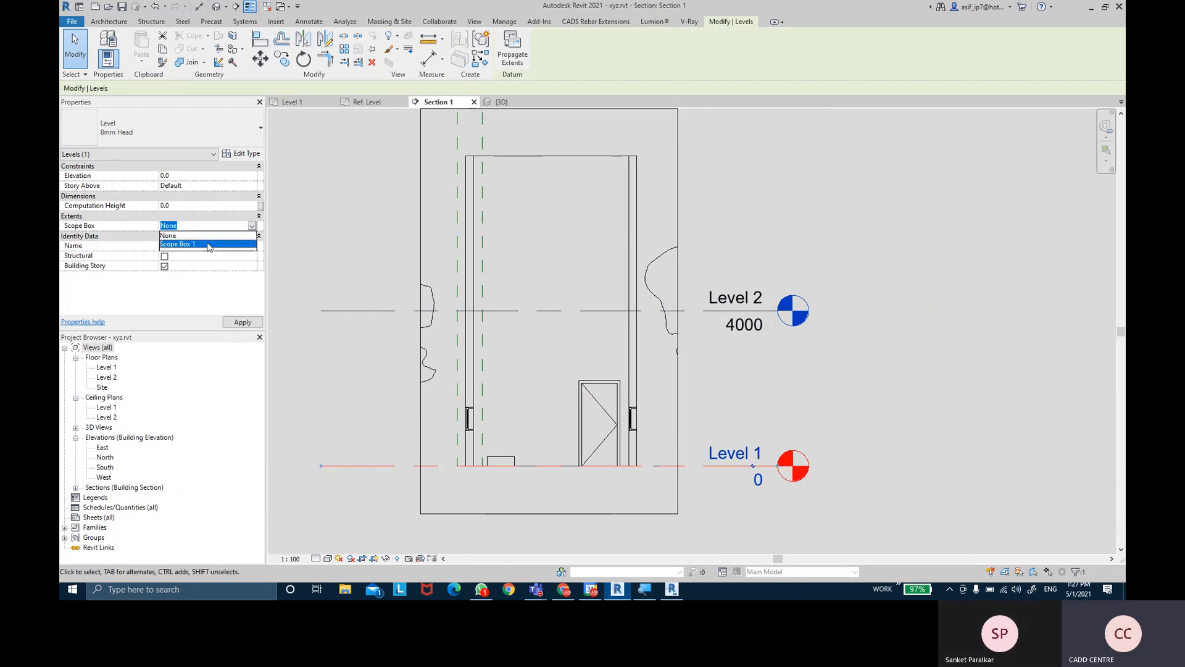
{"action": "left_click", "coordinate": [241, 244]}
{"action": "left_click", "coordinate": [242, 322]}
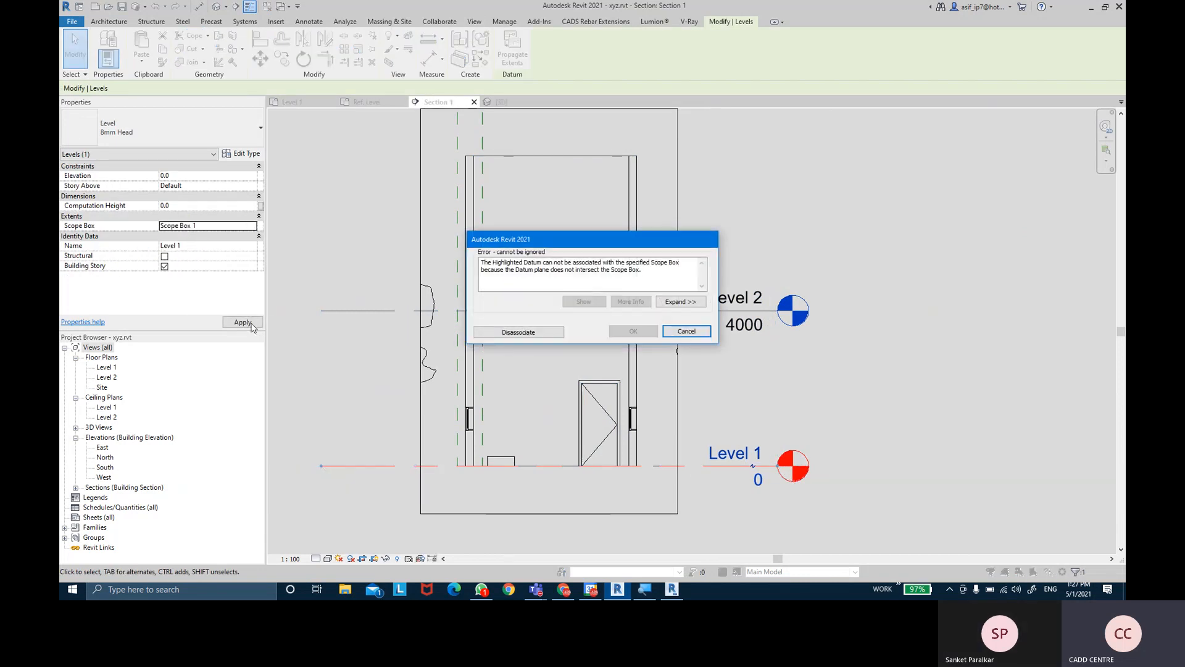
{"action": "left_click", "coordinate": [554, 335]}
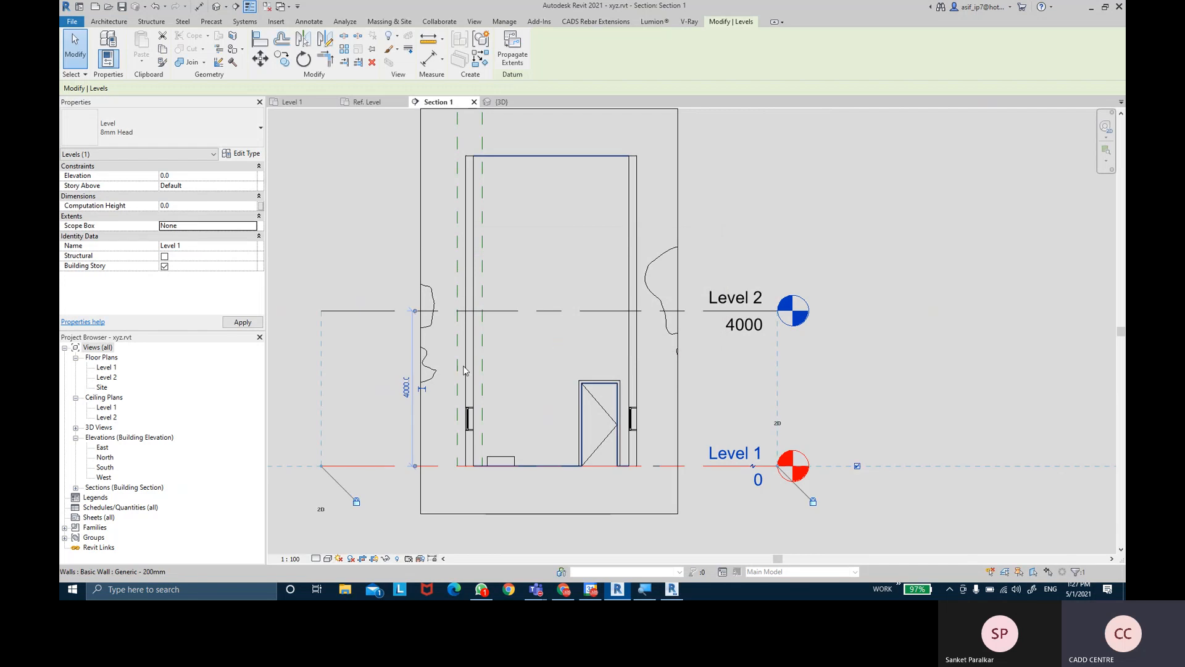
- Select Scope Box 1 in the section to inspect it, then pan the view slightly down
{"action": "left_click", "coordinate": [482, 445]}
{"action": "scroll", "coordinate": [492, 284], "scroll_direction": "down", "scroll_amount": 2}
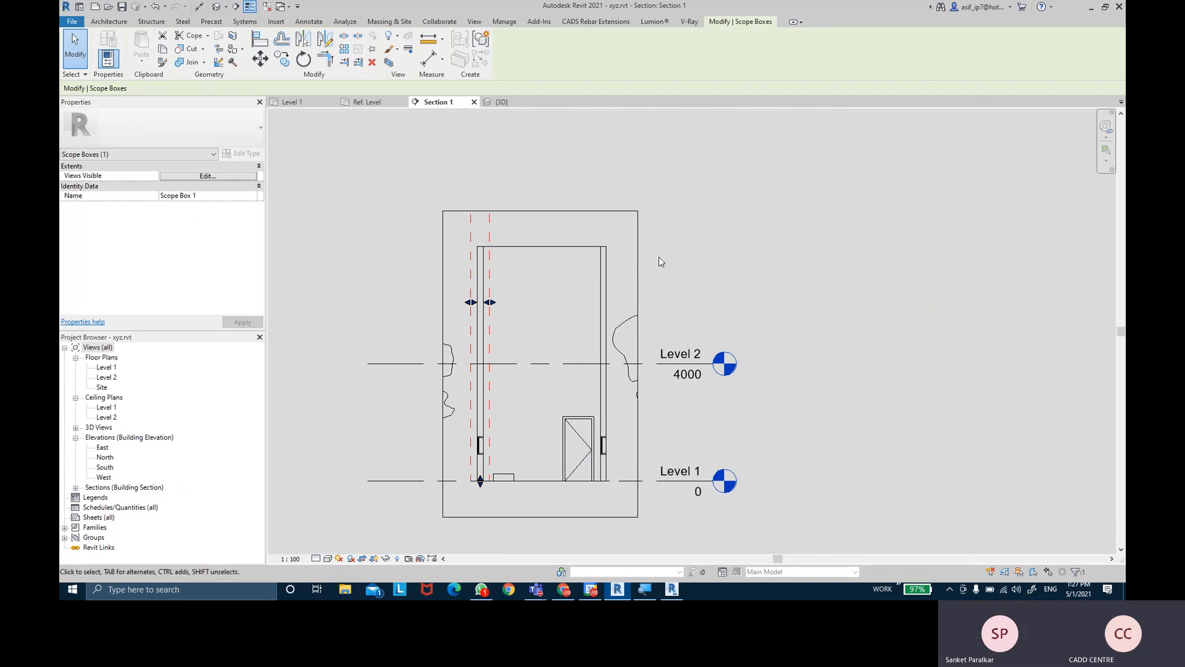
{"action": "left_click", "coordinate": [784, 281]}
{"action": "middle_click_drag", "start_coordinate": [781, 311], "coordinate": [784, 320]}
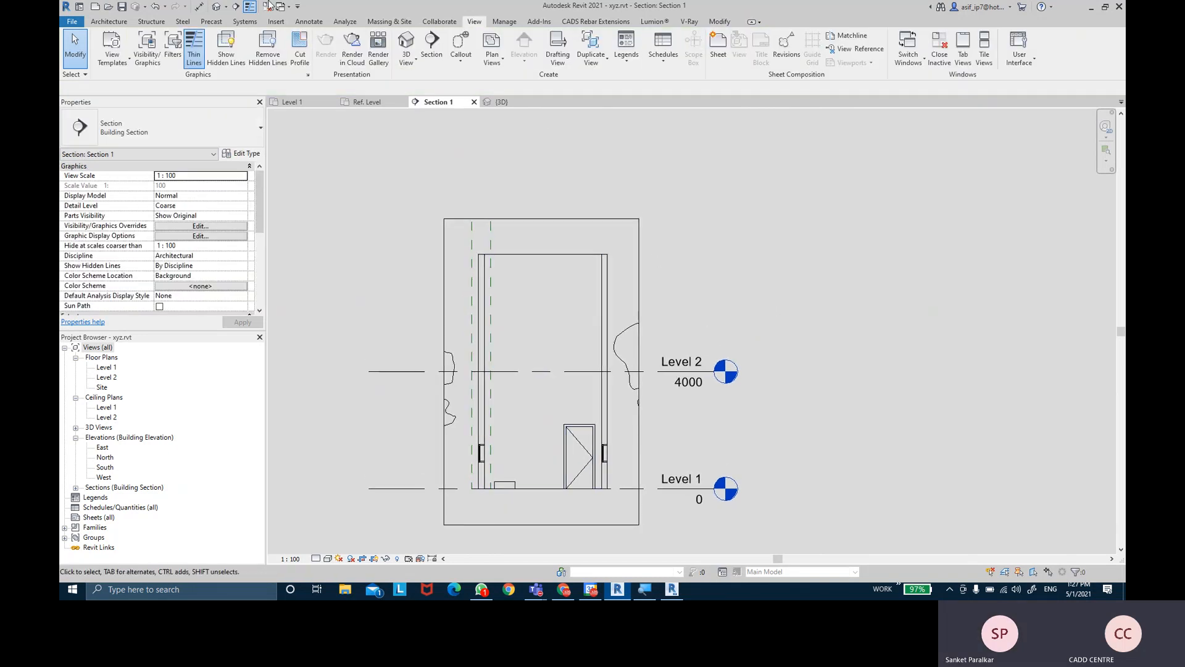
{"action": "left_click", "coordinate": [517, 25]}
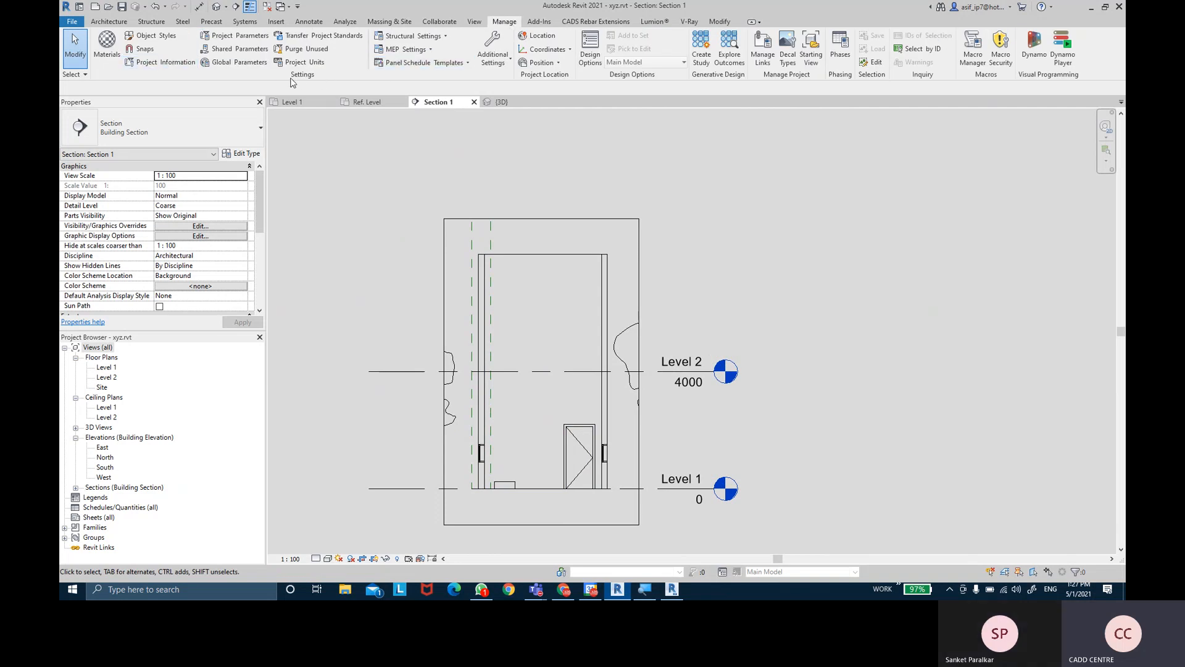
- Accept the Project Units with OK, check the Additional Settings list, then show the Add-Ins tools
{"action": "left_click", "coordinate": [301, 62]}
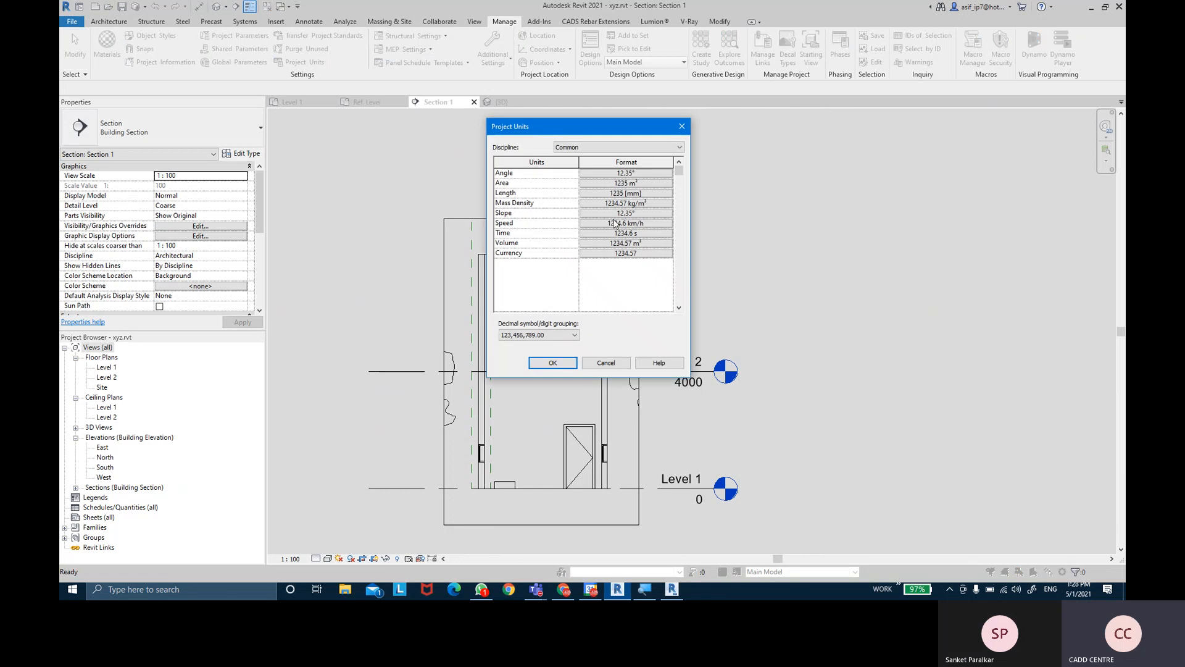
{"action": "left_click", "coordinate": [575, 363]}
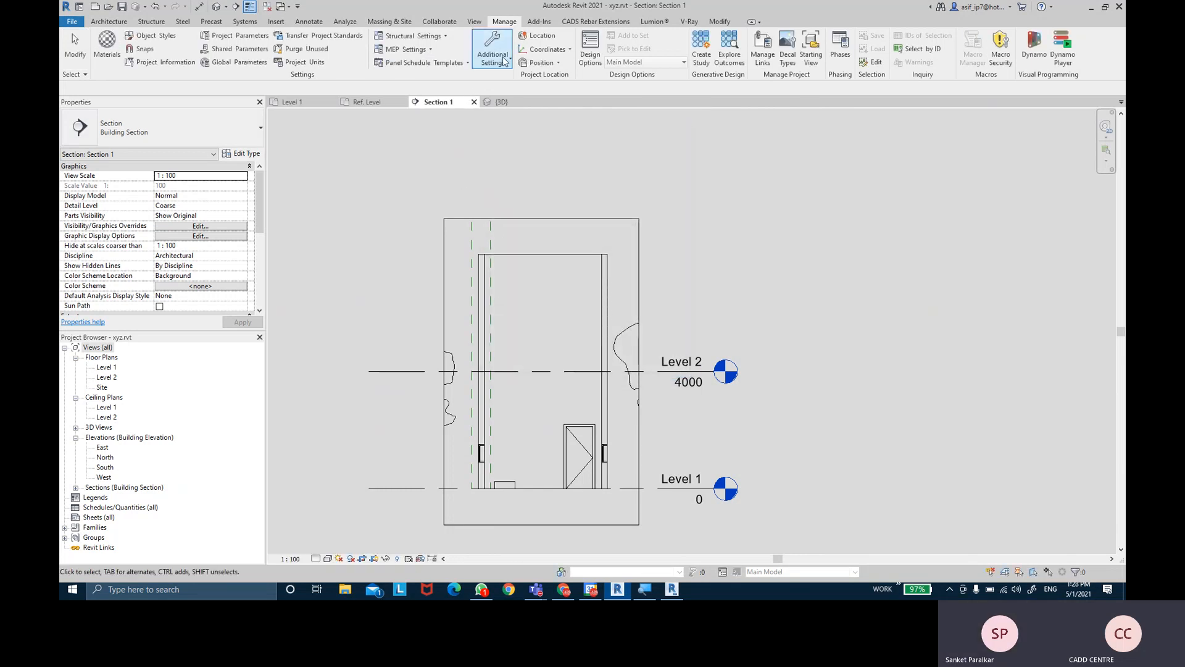
{"action": "left_click", "coordinate": [496, 58]}
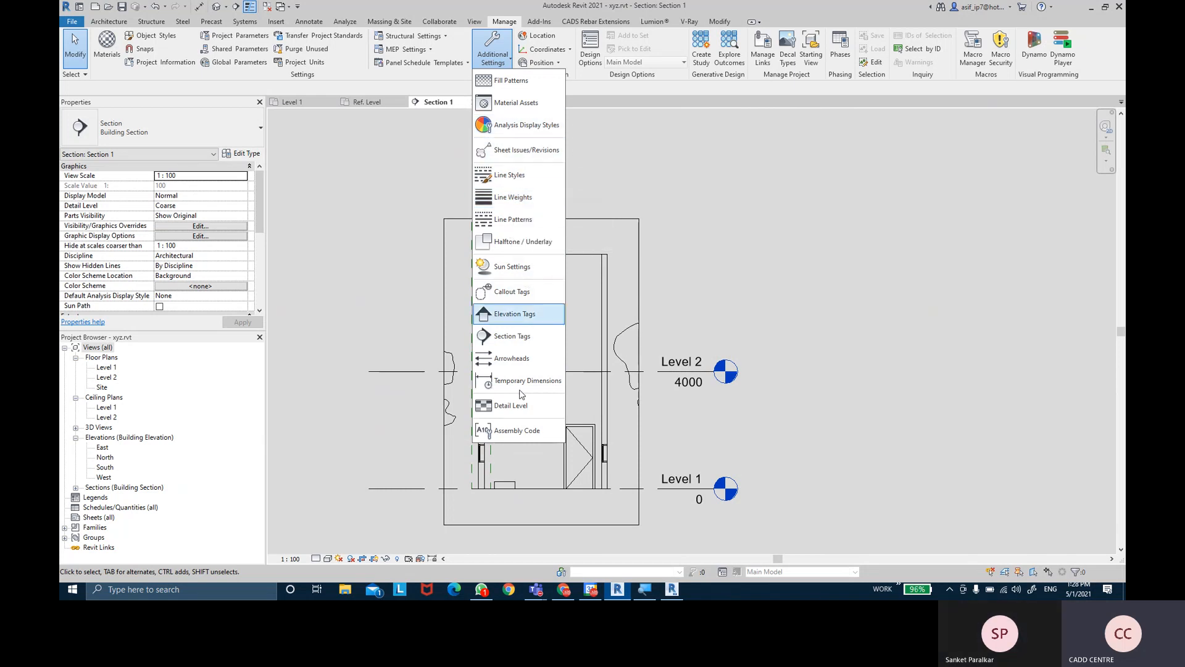
{"action": "left_click", "coordinate": [499, 66]}
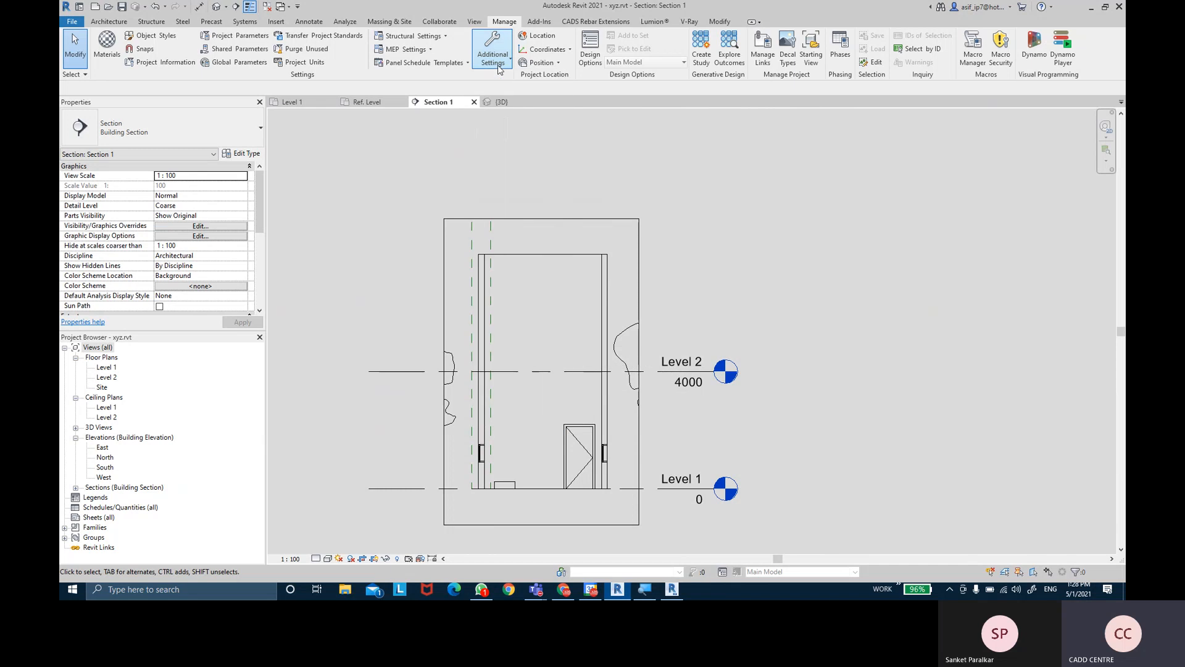
{"action": "left_click", "coordinate": [536, 23]}
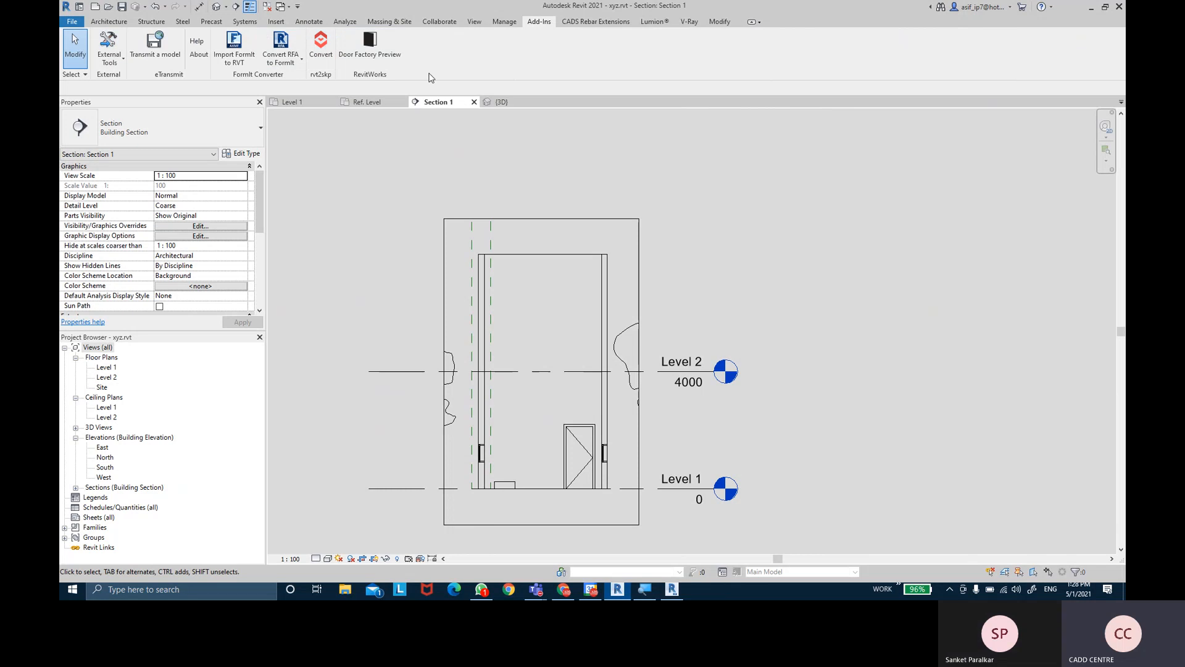
- Browse the Lumion, V-Ray and CADS Rebar Extensions ribbon tabs, finishing on the Modify tab
{"action": "left_click", "coordinate": [652, 22]}
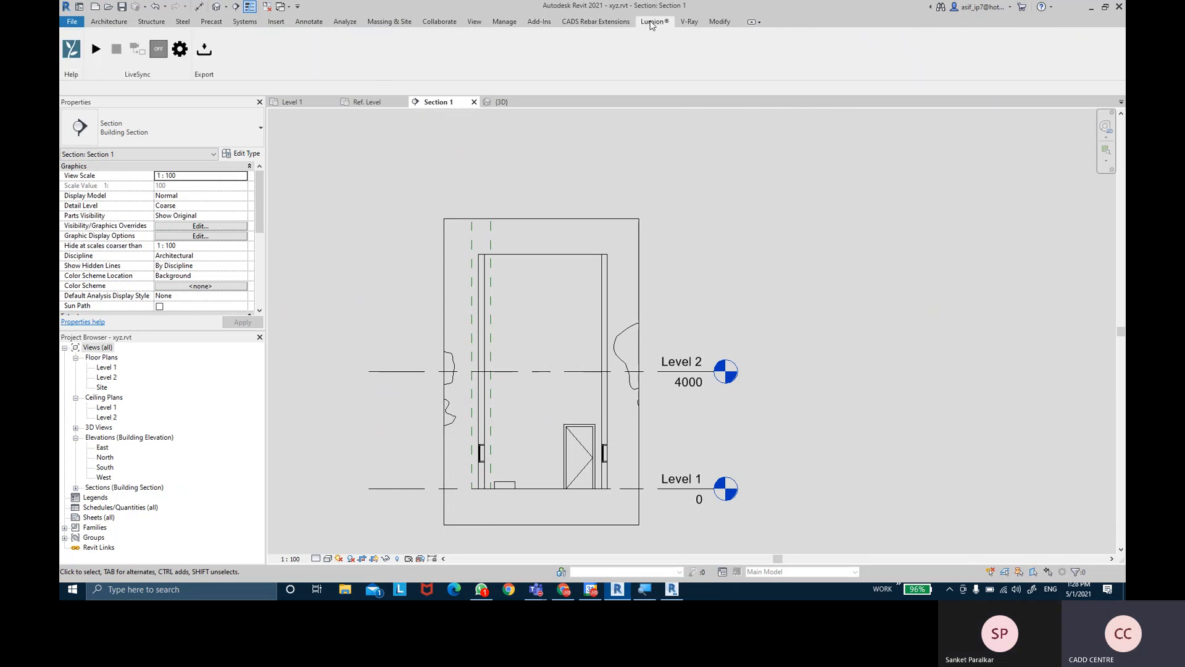
{"action": "left_click", "coordinate": [688, 22]}
{"action": "left_click", "coordinate": [654, 21]}
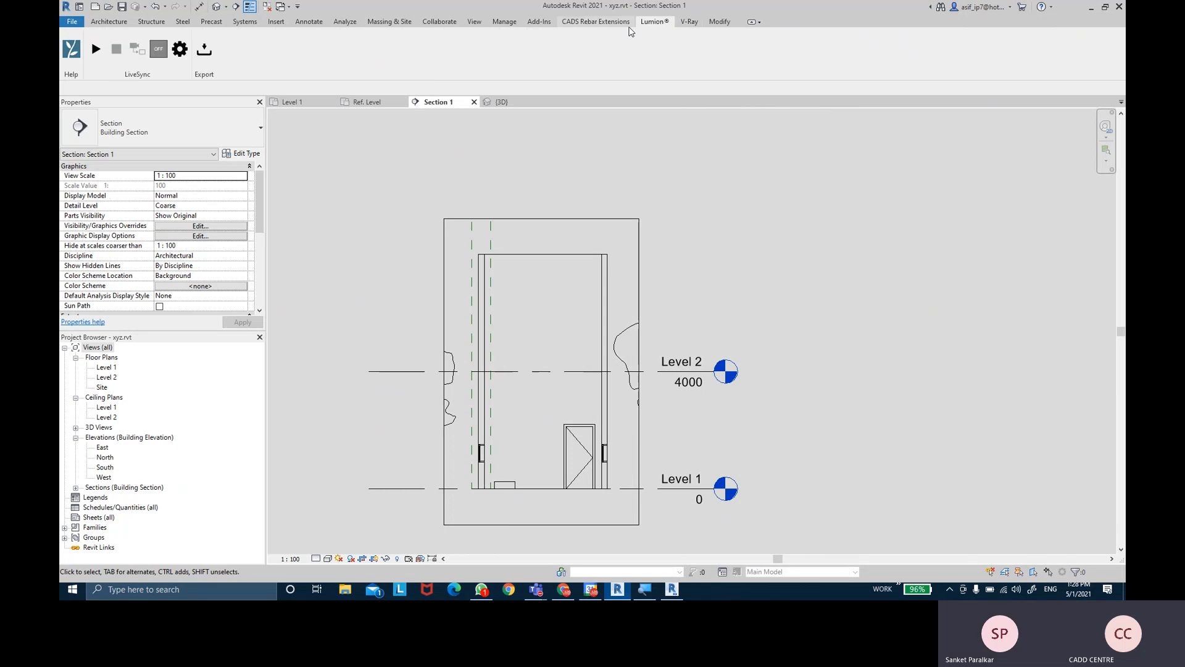
{"action": "left_click", "coordinate": [642, 25]}
{"action": "left_click", "coordinate": [686, 24]}
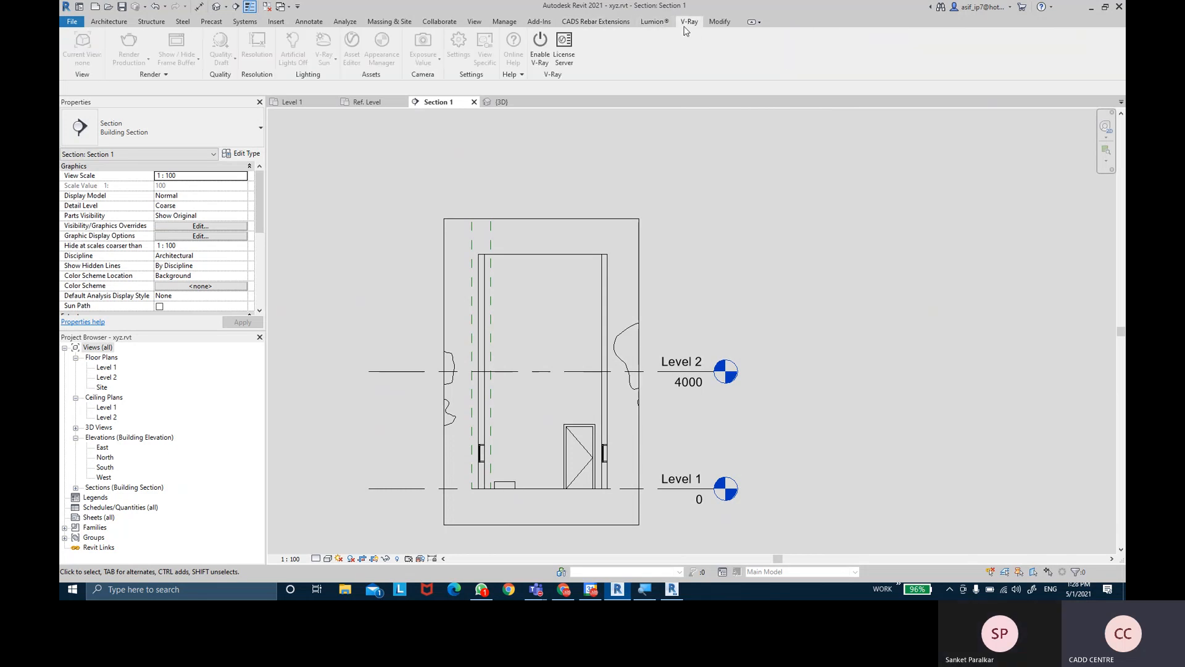
{"action": "left_click", "coordinate": [658, 25]}
{"action": "left_click", "coordinate": [628, 26]}
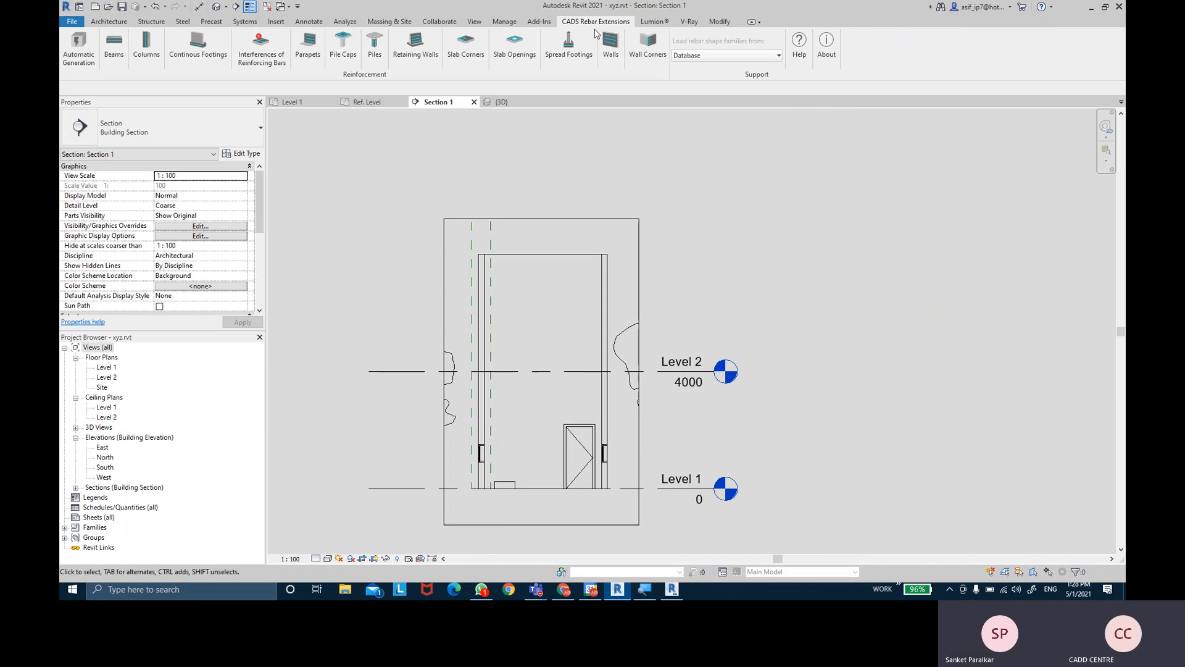
{"action": "left_click", "coordinate": [654, 23]}
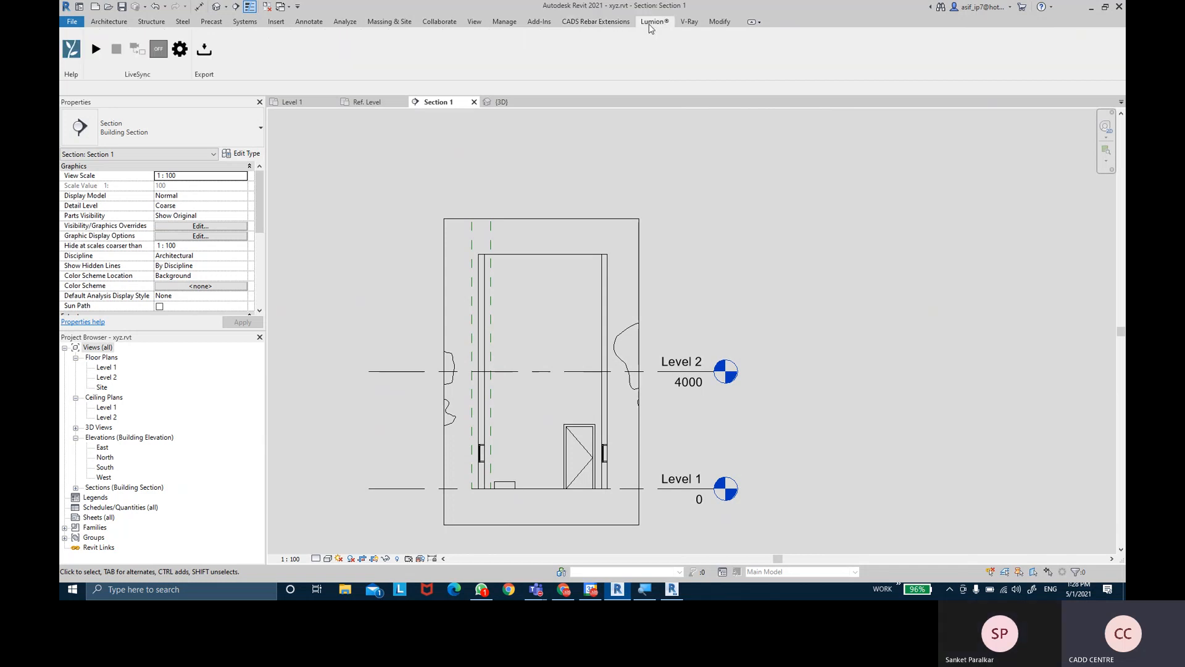
{"action": "left_click", "coordinate": [681, 23]}
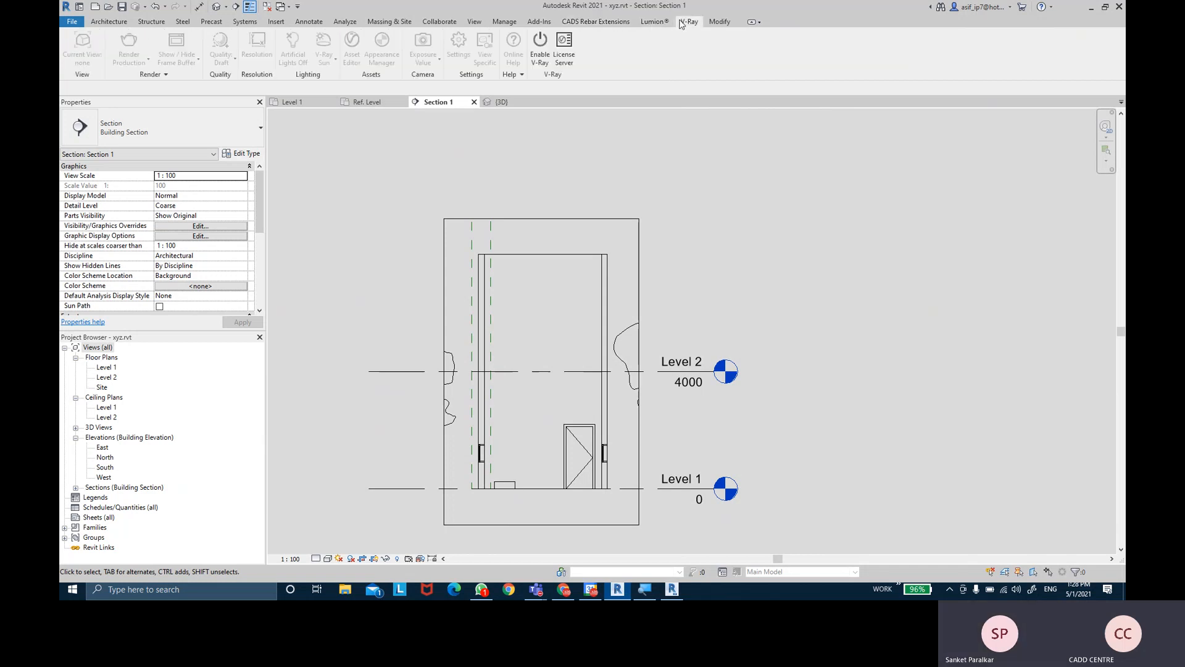
{"action": "left_click", "coordinate": [710, 24]}
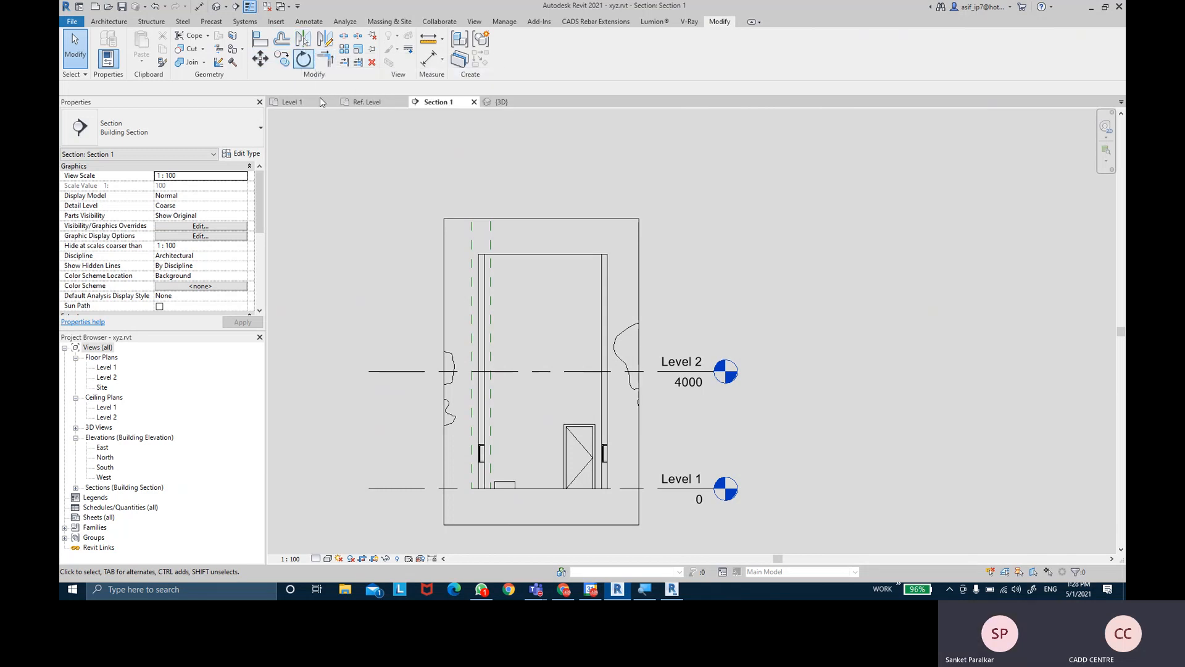
- Move the door in Section 1 slightly to the left from its corner
{"action": "scroll", "coordinate": [596, 468], "scroll_direction": "up", "scroll_amount": 3}
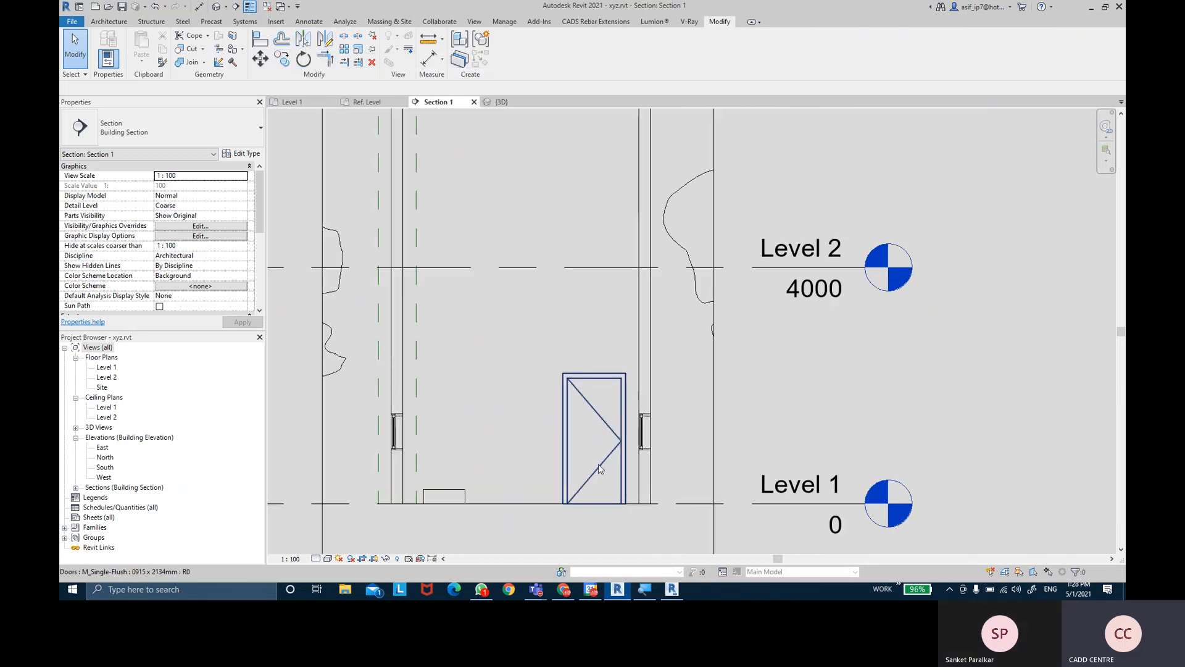
{"action": "left_click", "coordinate": [599, 469]}
{"action": "left_click", "coordinate": [259, 60]}
{"action": "left_click", "coordinate": [562, 504]}
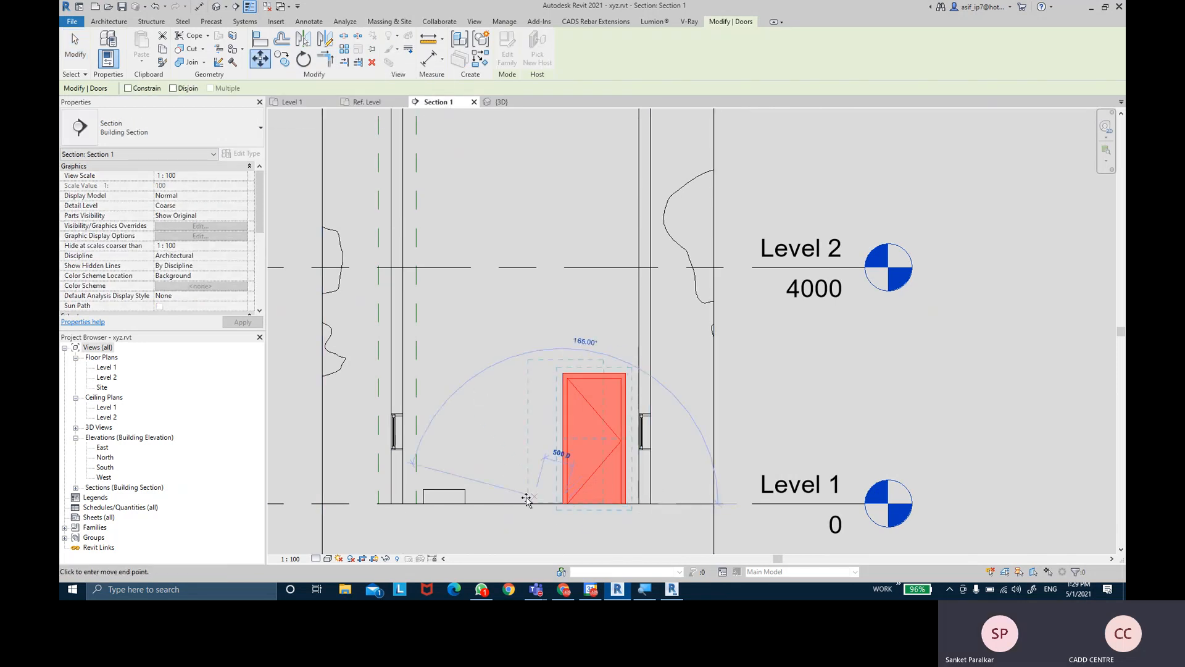
{"action": "left_click", "coordinate": [504, 503]}
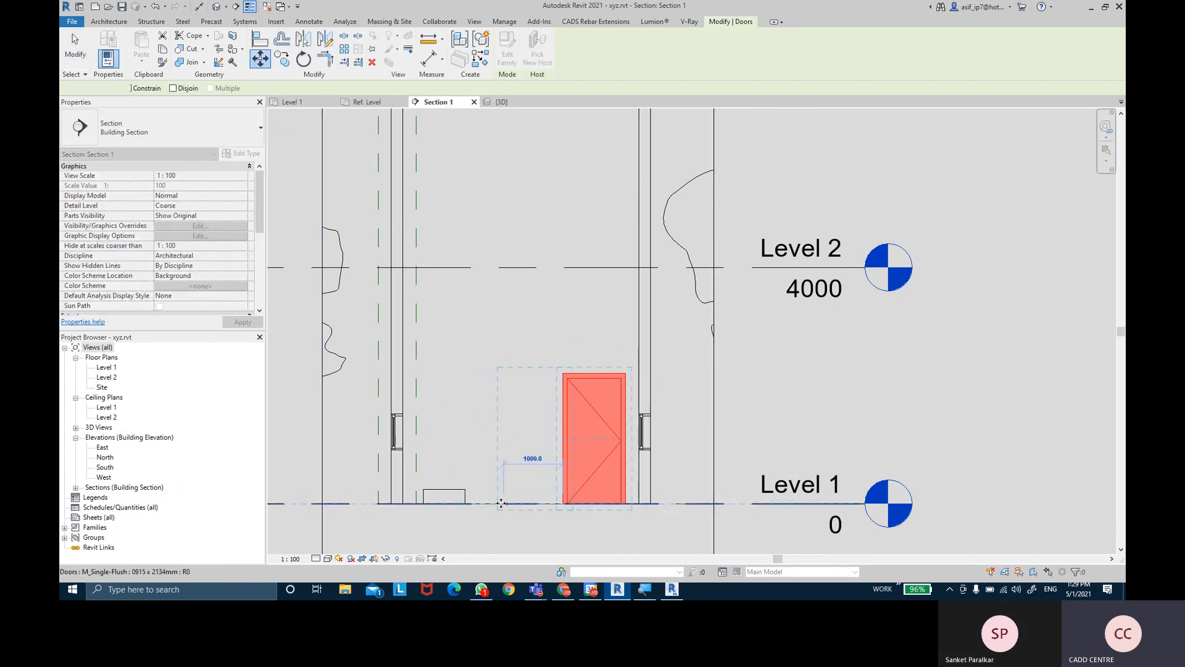
{"action": "left_click", "coordinate": [787, 388]}
{"action": "middle_click_drag", "start_coordinate": [772, 424], "coordinate": [794, 409]}
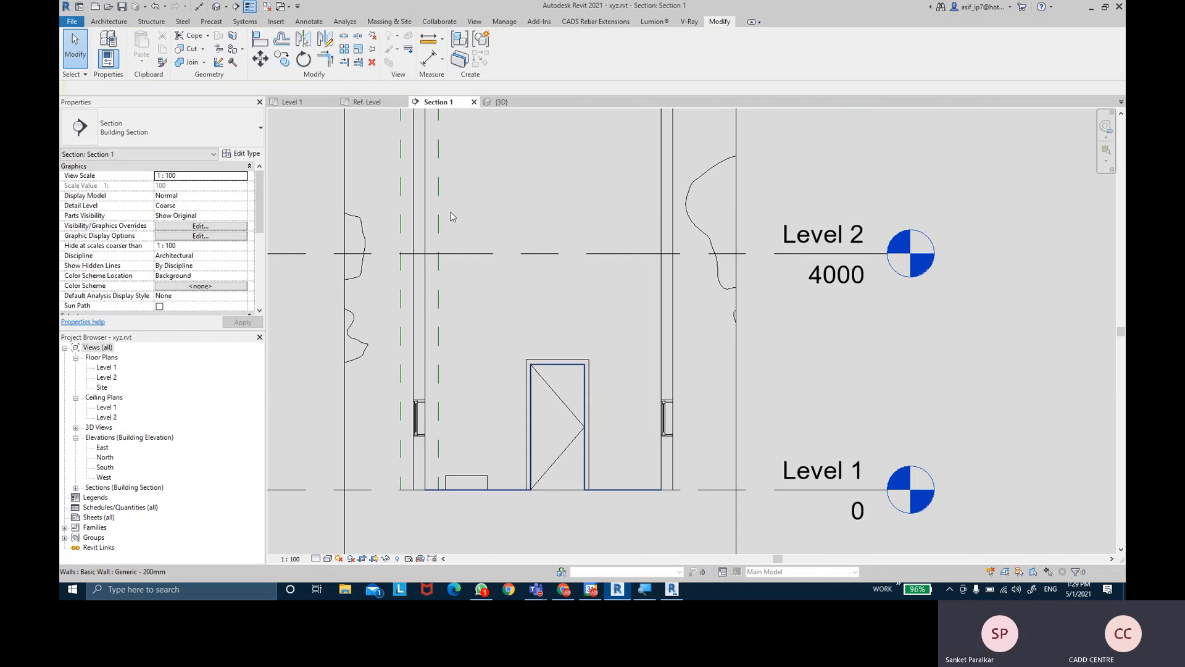
- Copy the door from its bottom-left corner to sit just right of the original
{"action": "left_click", "coordinate": [585, 415]}
{"action": "left_click", "coordinate": [290, 64]}
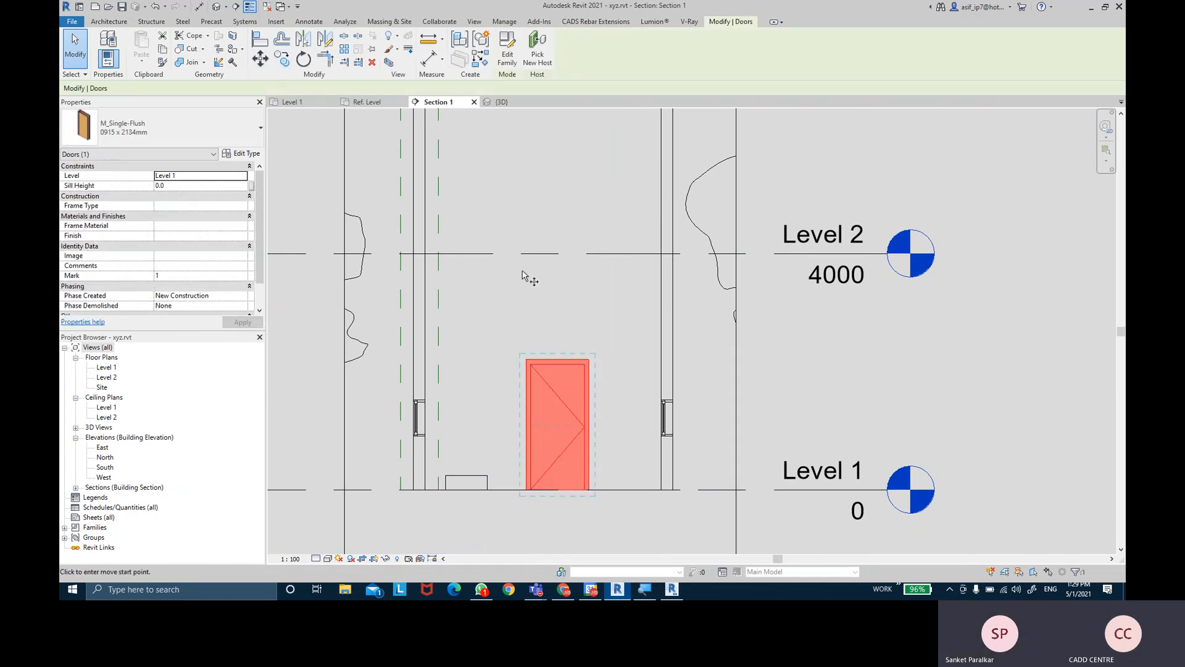
{"action": "left_click", "coordinate": [525, 493]}
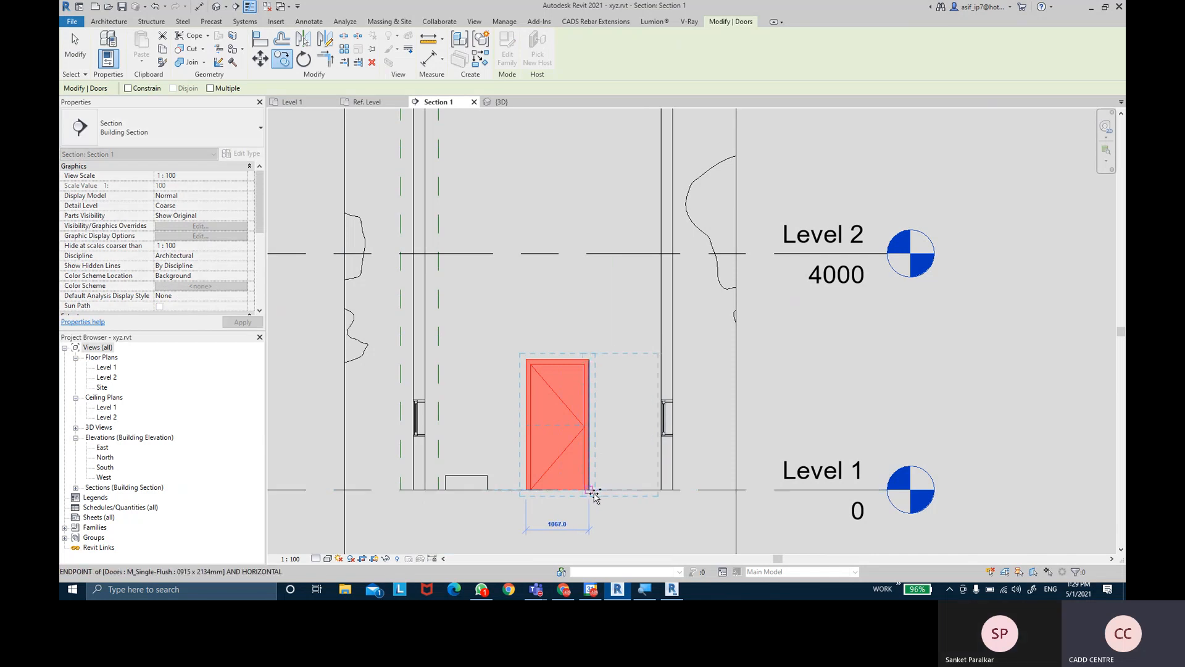
{"action": "left_click", "coordinate": [594, 494]}
{"action": "left_click", "coordinate": [792, 375]}
{"action": "middle_click_drag", "start_coordinate": [794, 375], "coordinate": [766, 360]}
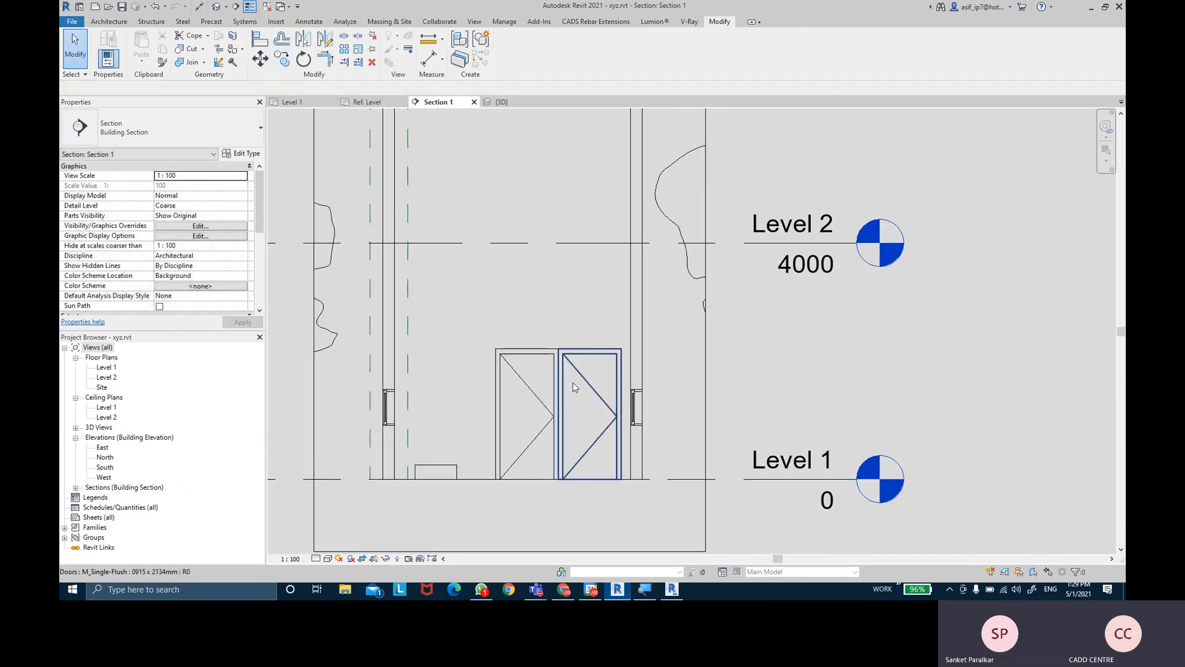
{"action": "middle_click_drag", "start_coordinate": [573, 387], "coordinate": [582, 380]}
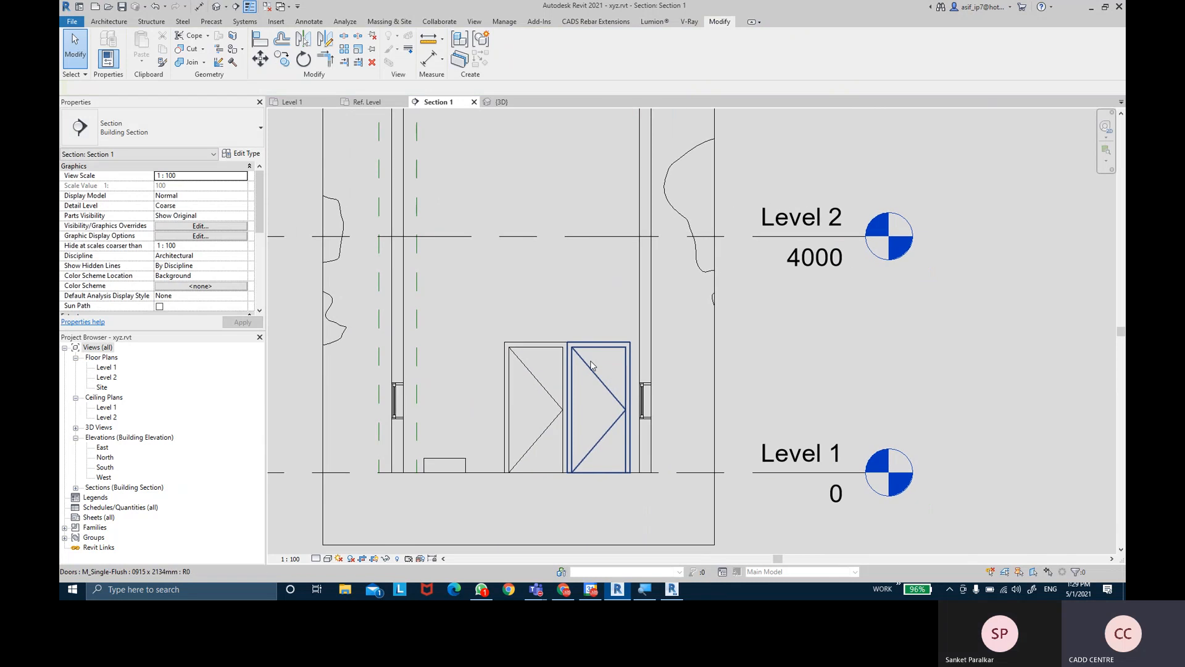
- In the Level 1 plan, slide the left top-wall door further left
{"action": "left_click", "coordinate": [293, 102]}
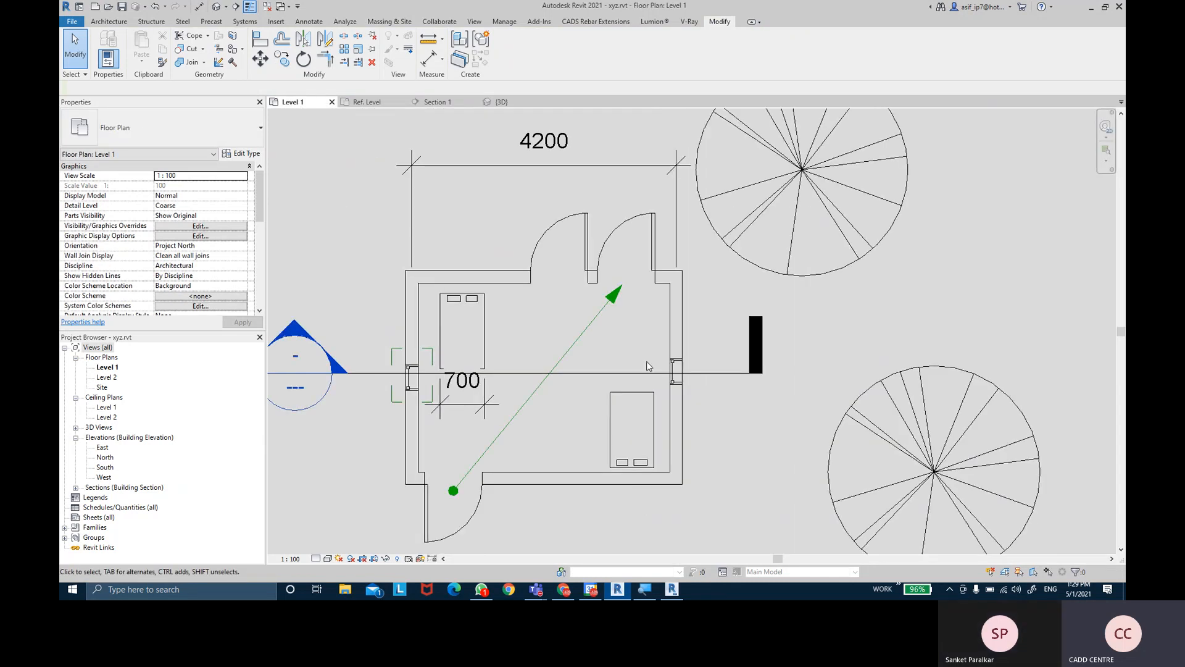
{"action": "scroll", "coordinate": [595, 307], "scroll_direction": "up", "scroll_amount": 2}
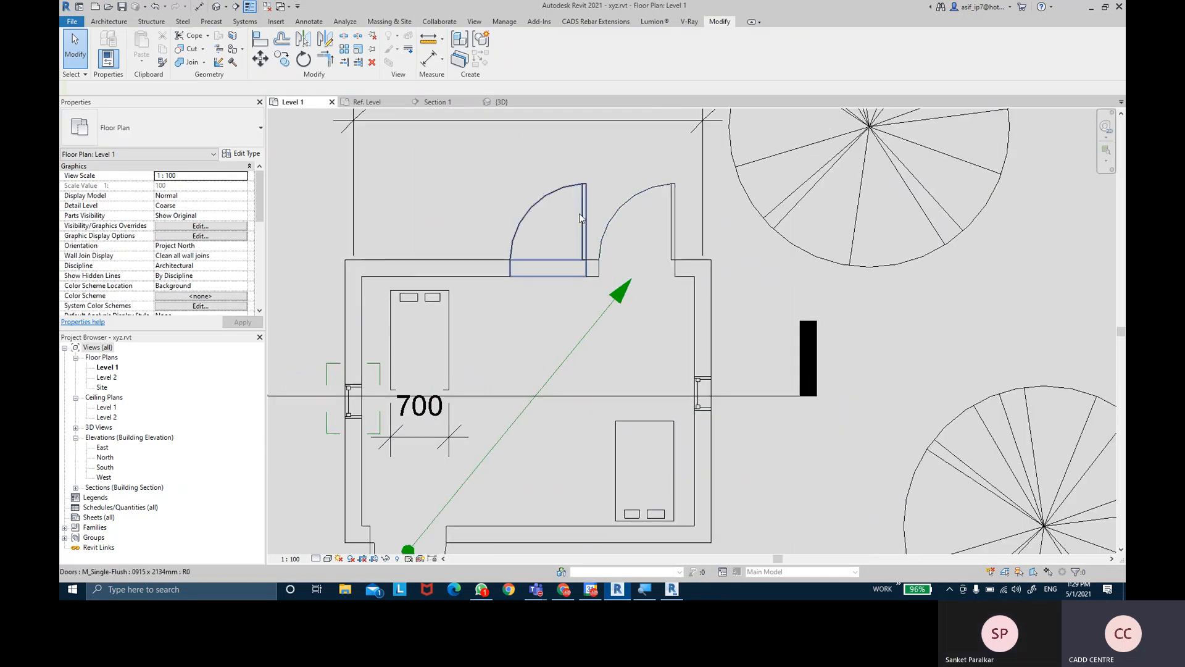
{"action": "scroll", "coordinate": [597, 224], "scroll_direction": "down", "scroll_amount": 1}
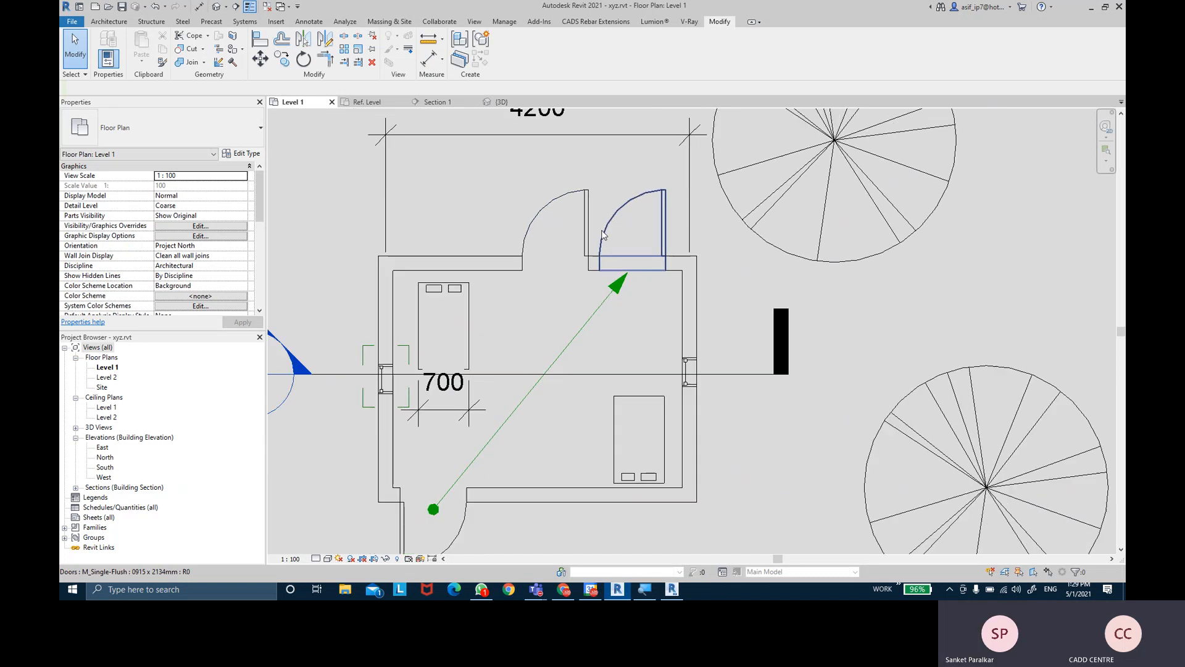
{"action": "scroll", "coordinate": [840, 296], "scroll_direction": "down", "scroll_amount": 3}
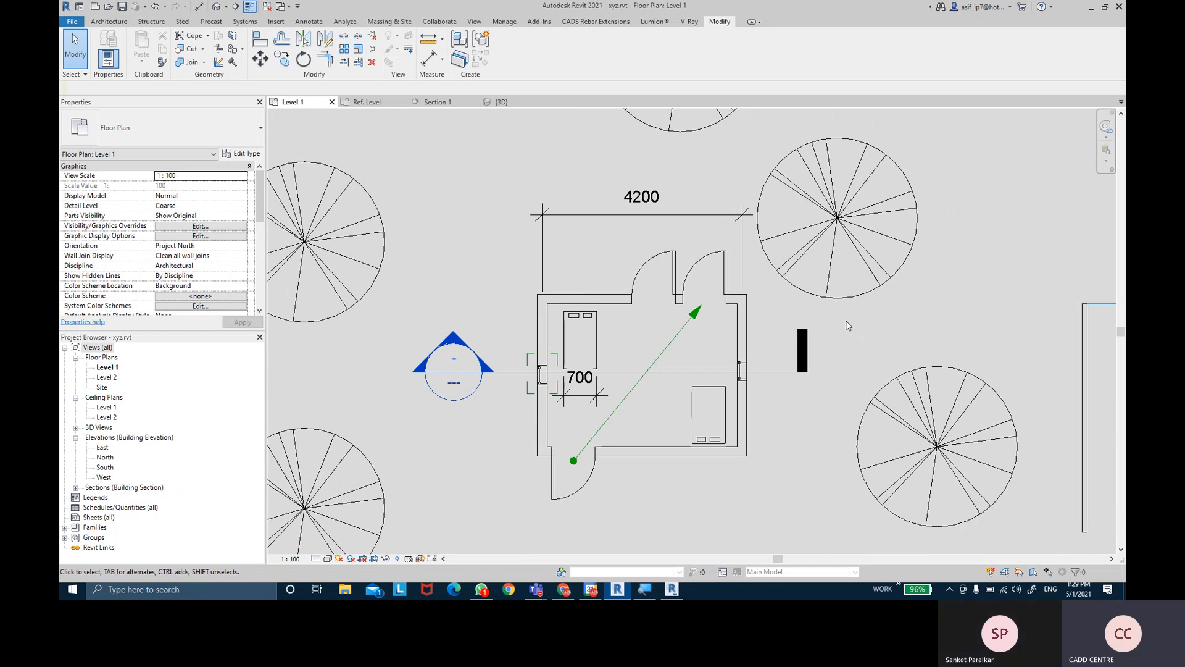
{"action": "middle_click_drag", "start_coordinate": [792, 332], "coordinate": [788, 333]}
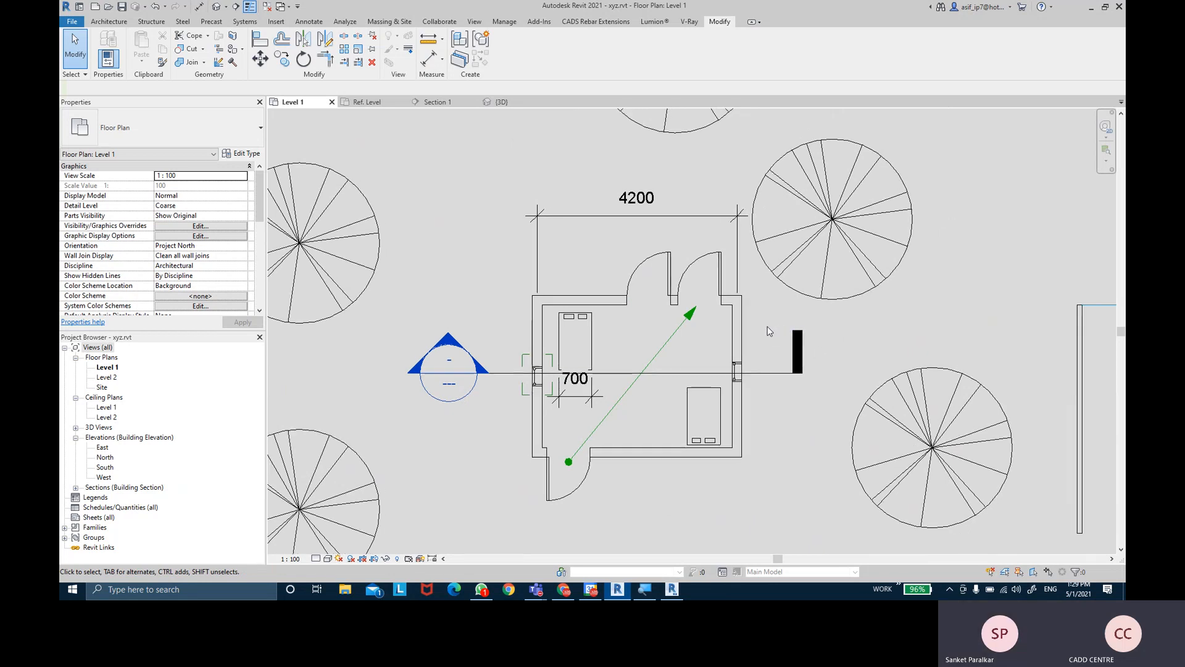
{"action": "left_click", "coordinate": [641, 269]}
{"action": "left_click_drag", "start_coordinate": [608, 279], "coordinate": [533, 279]}
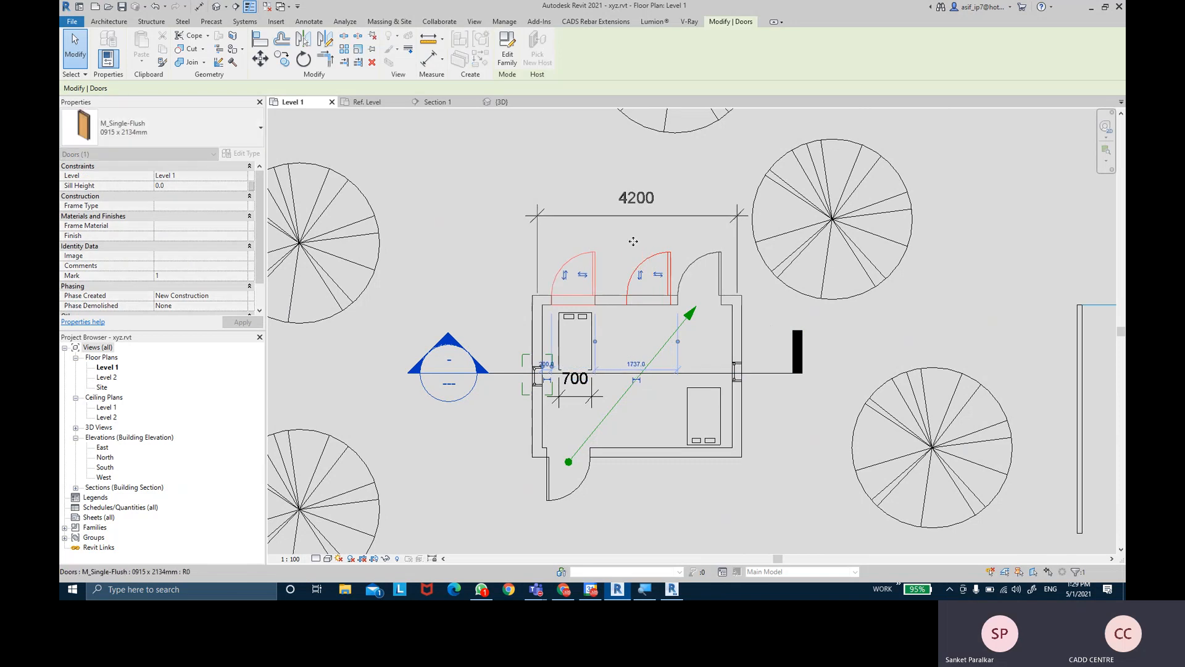
{"action": "left_click", "coordinate": [968, 311]}
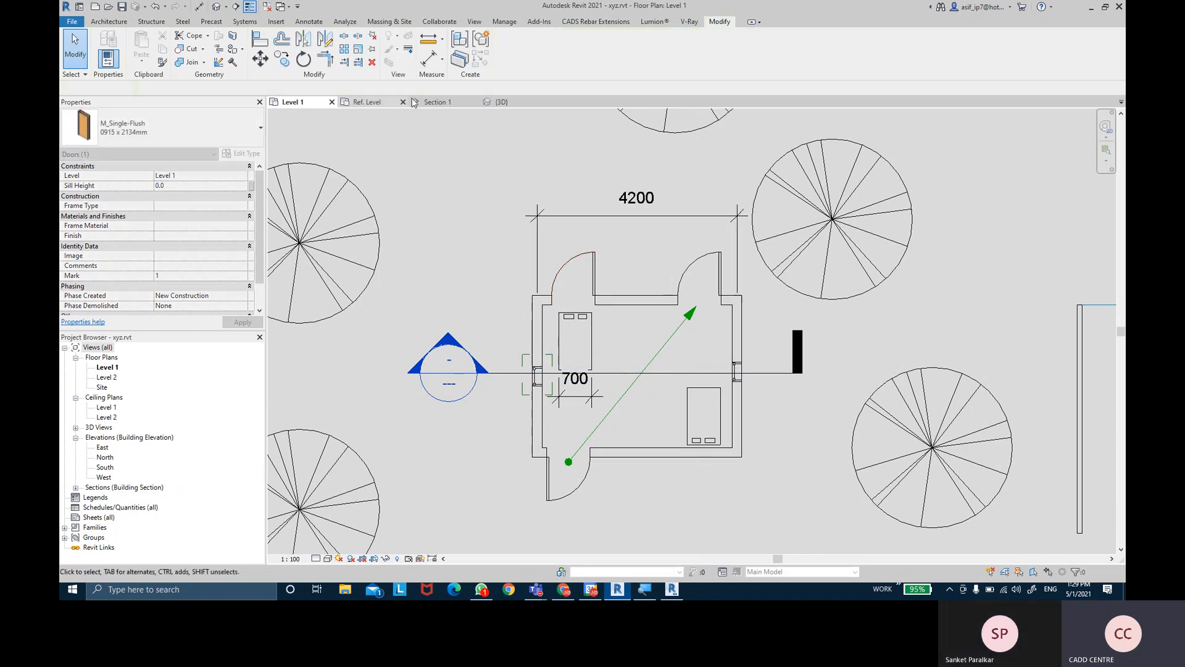
- In Section 1, slide the left door rightward toward the other door
{"action": "left_click", "coordinate": [436, 102]}
{"action": "middle_click_drag", "start_coordinate": [569, 295], "coordinate": [580, 287]}
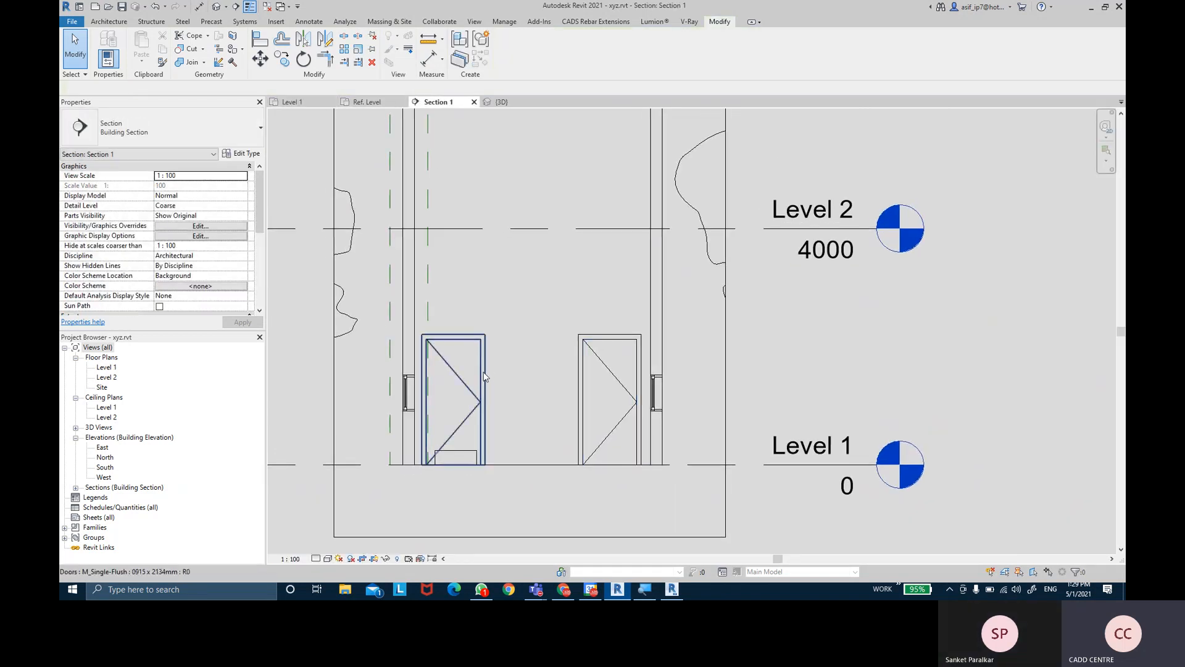
{"action": "left_click", "coordinate": [486, 415]}
{"action": "left_click_drag", "start_coordinate": [493, 413], "coordinate": [559, 423]}
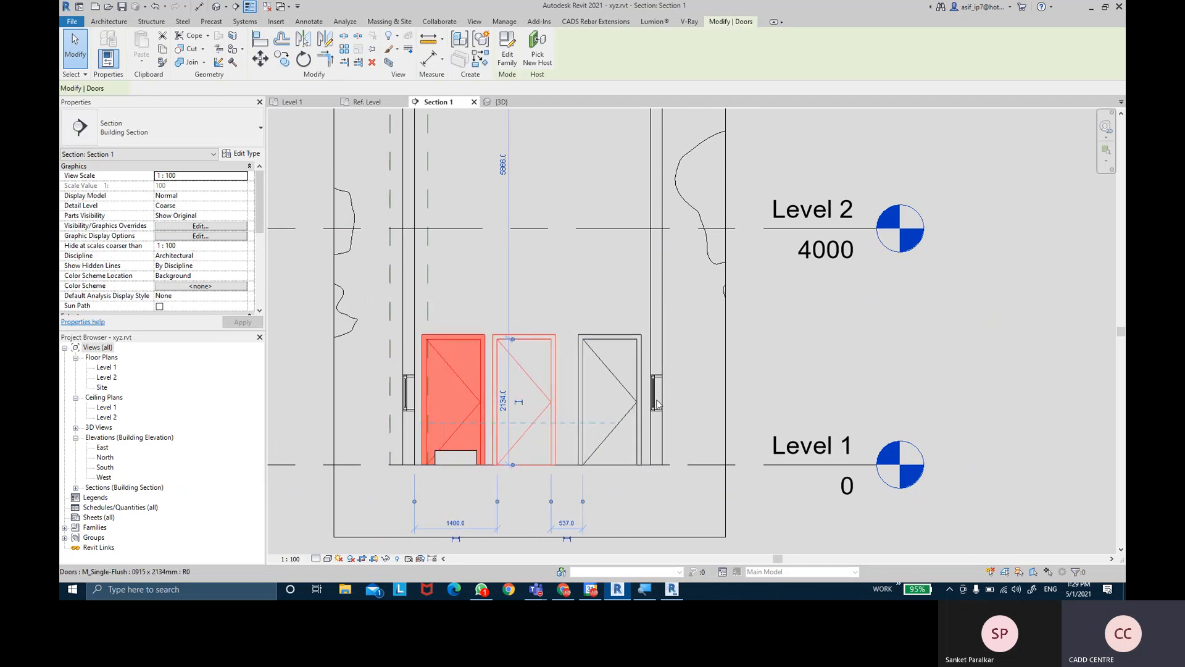
{"action": "left_click", "coordinate": [292, 102]}
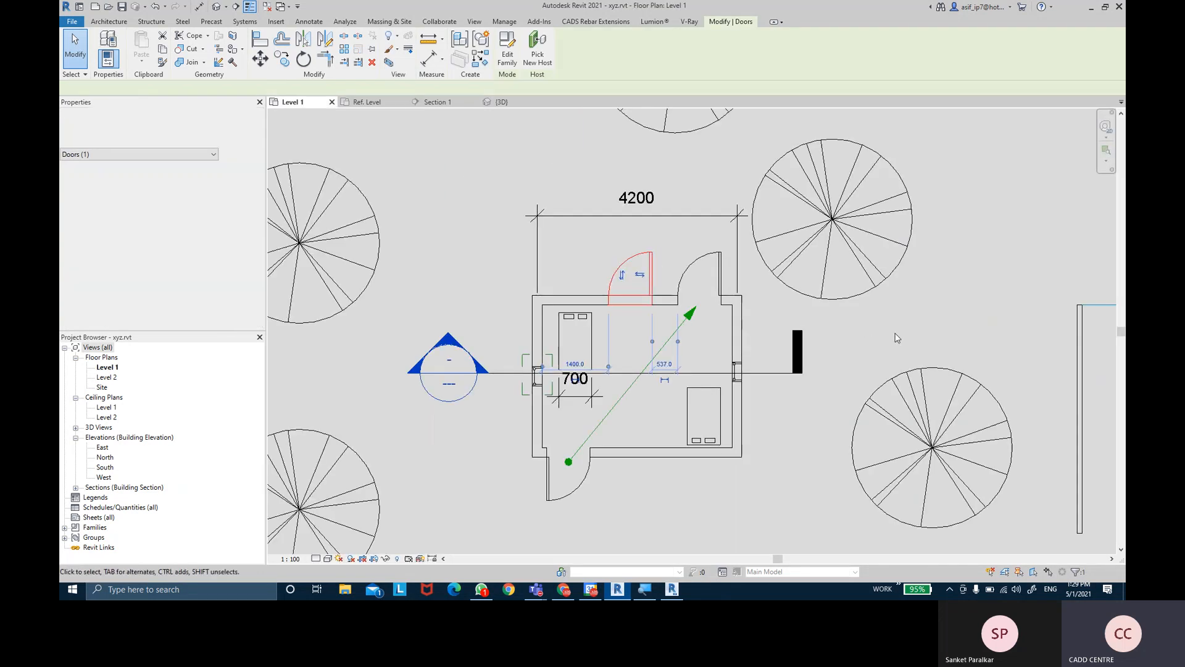
{"action": "left_click", "coordinate": [820, 336]}
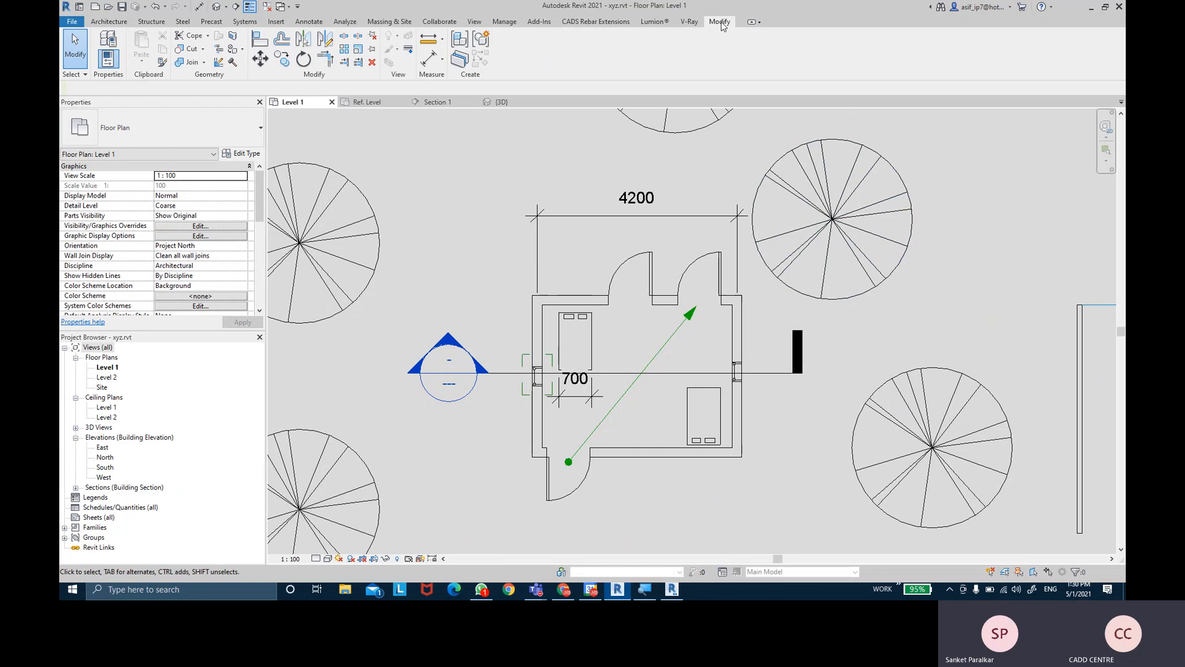
- Zoom the Level 1 plan around the doors and select the left M_Single-Flush door
{"action": "left_click", "coordinate": [99, 25]}
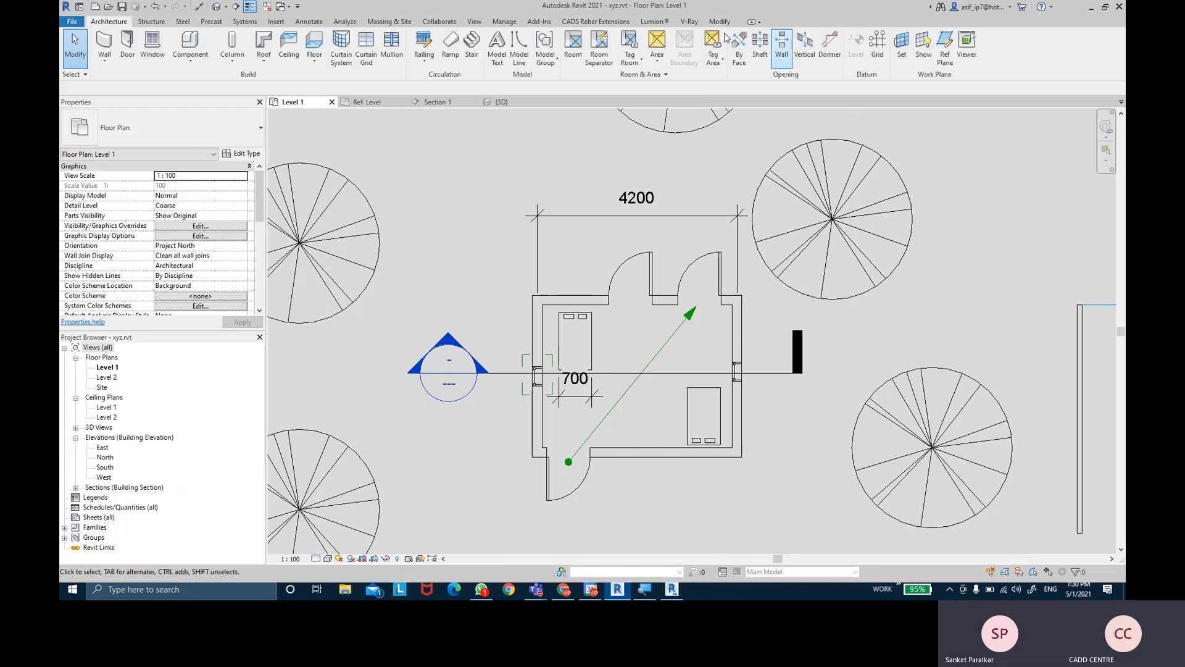
{"action": "middle_click_drag", "start_coordinate": [532, 165], "coordinate": [551, 164]}
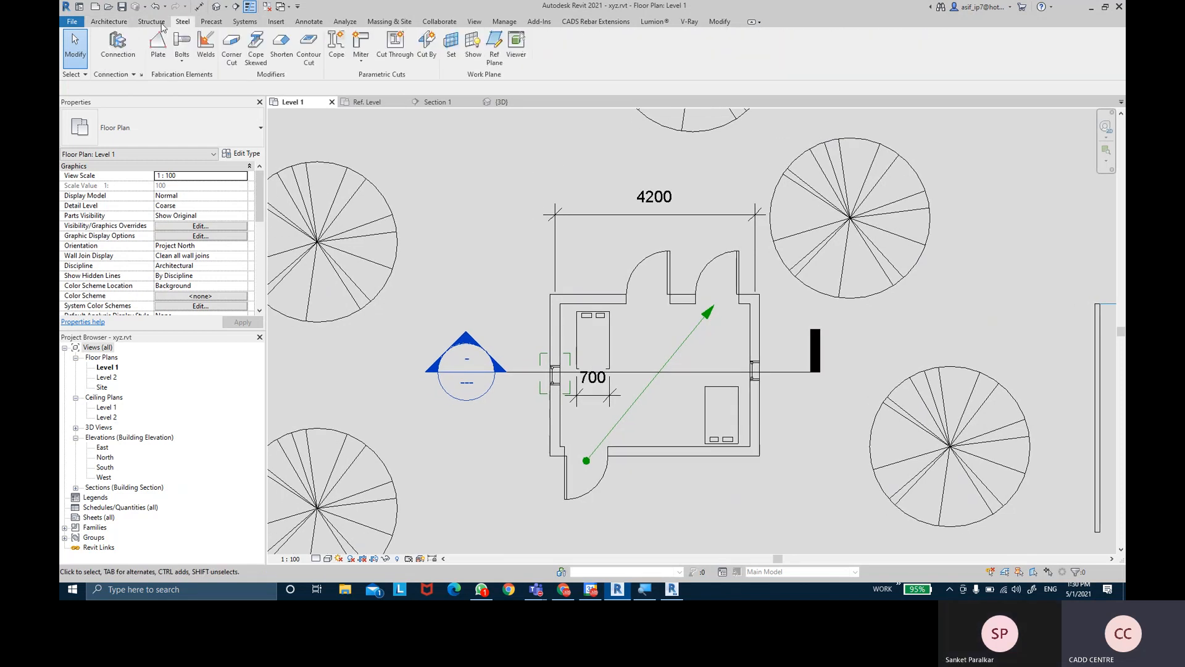
{"action": "scroll", "coordinate": [509, 199], "scroll_direction": "down", "scroll_amount": 3}
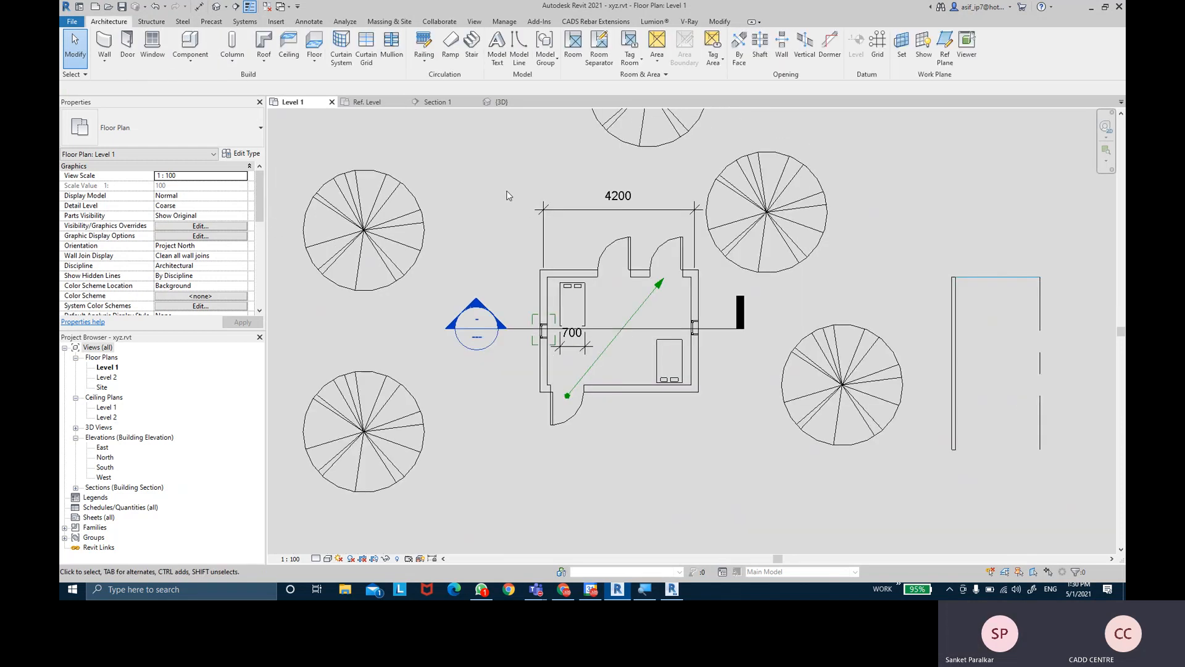
{"action": "middle_click_drag", "start_coordinate": [492, 225], "coordinate": [497, 239]}
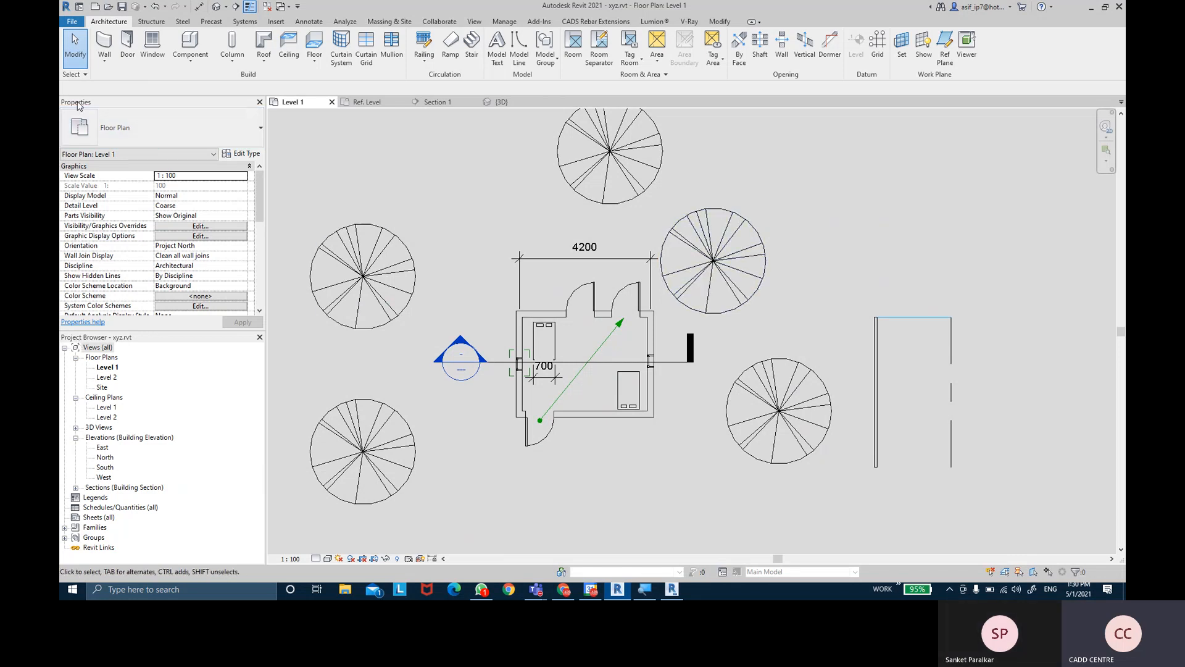
{"action": "scroll", "coordinate": [611, 294], "scroll_direction": "up", "scroll_amount": 5}
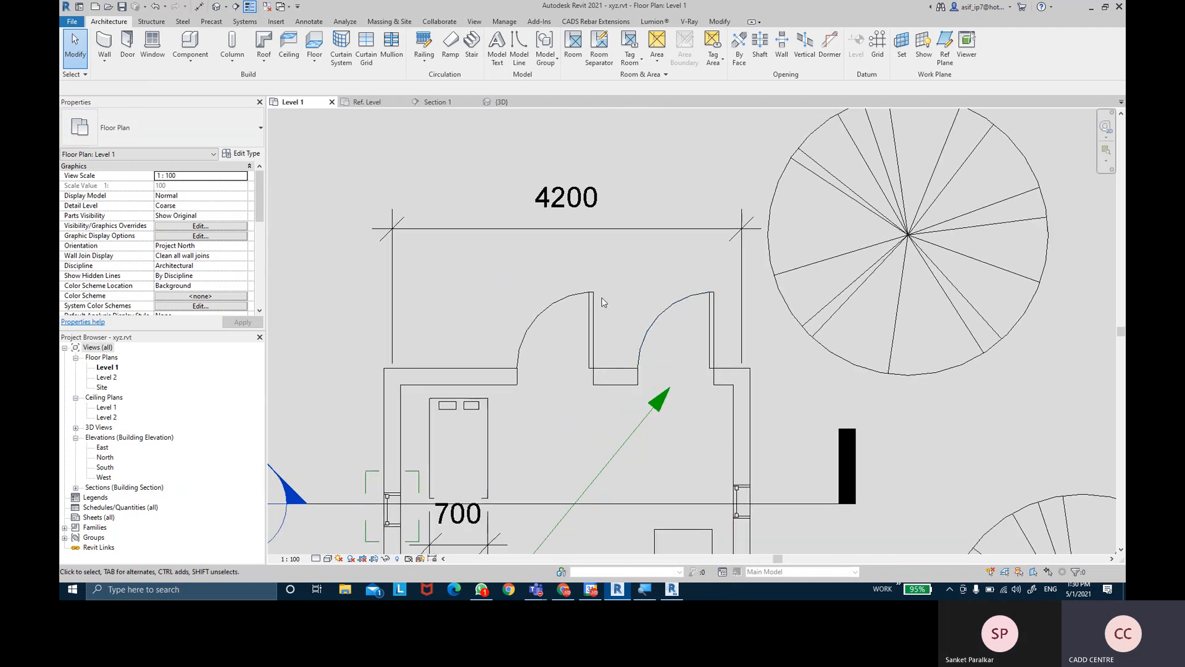
{"action": "left_click", "coordinate": [591, 304]}
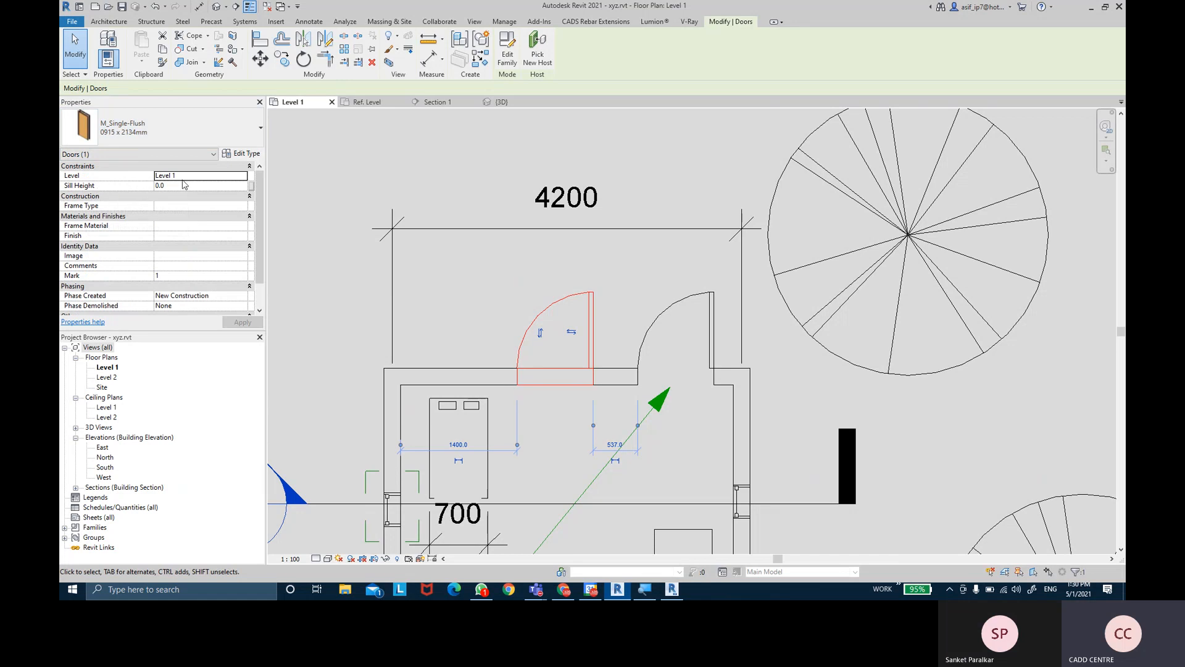
- Review the M_Single-Flush door's Type Properties without changes, then select the M_Fixed window
{"action": "left_click", "coordinate": [245, 154]}
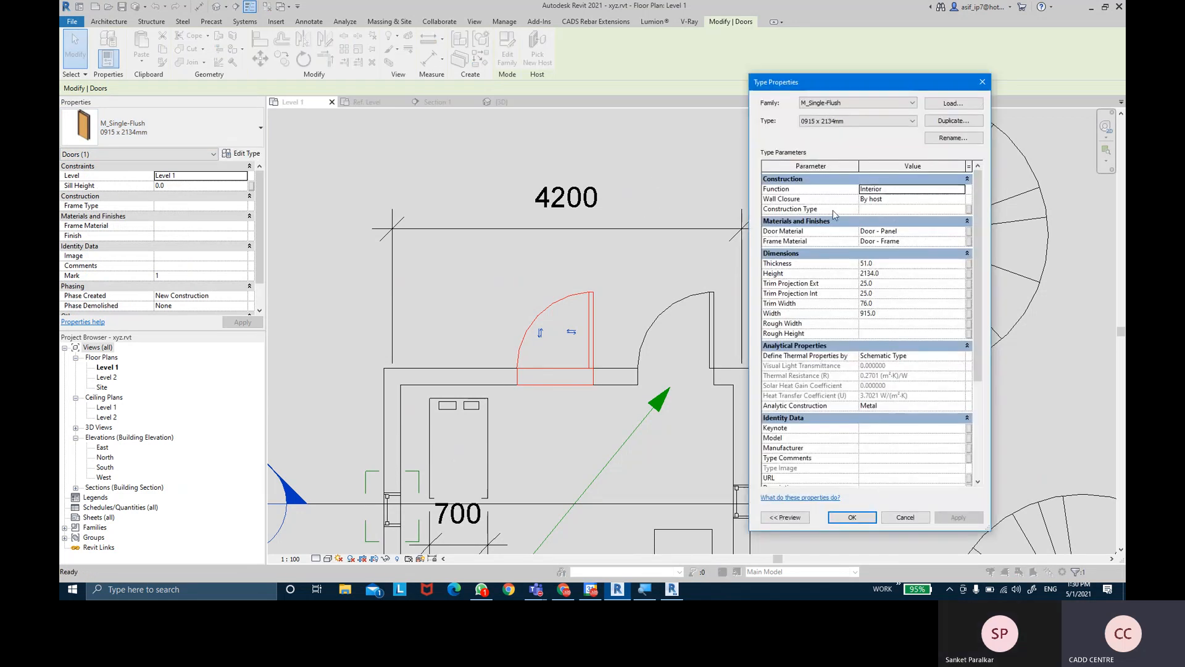
{"action": "left_click_drag", "start_coordinate": [830, 86], "coordinate": [621, 73]}
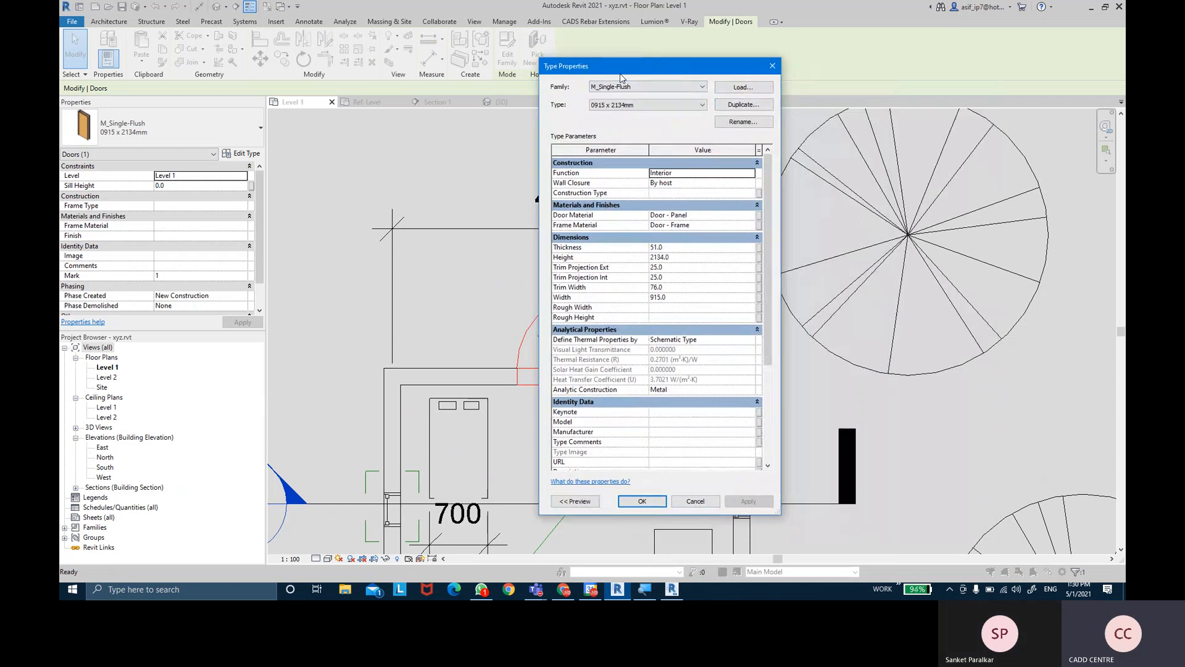
{"action": "left_click", "coordinate": [642, 501]}
{"action": "left_click", "coordinate": [454, 338]}
{"action": "middle_click_drag", "start_coordinate": [454, 338], "coordinate": [455, 238]}
{"action": "left_click", "coordinate": [394, 432]}
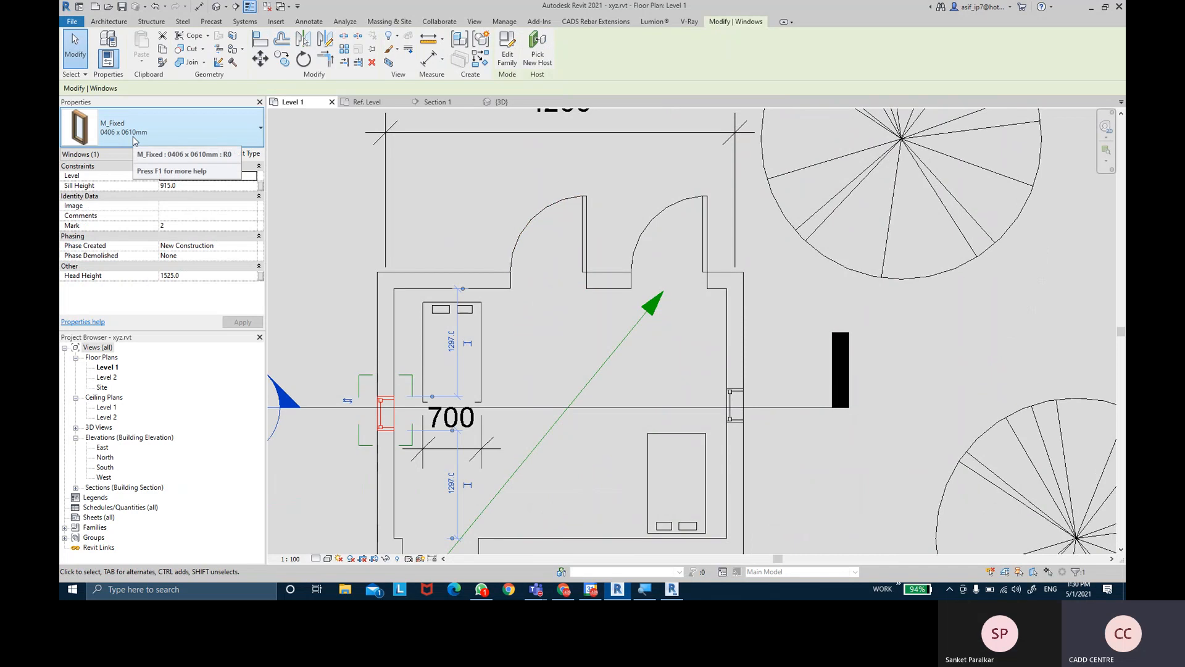
- Set the path of travel's line style to <Hidden> so it draws dashed
{"action": "left_click", "coordinate": [647, 322]}
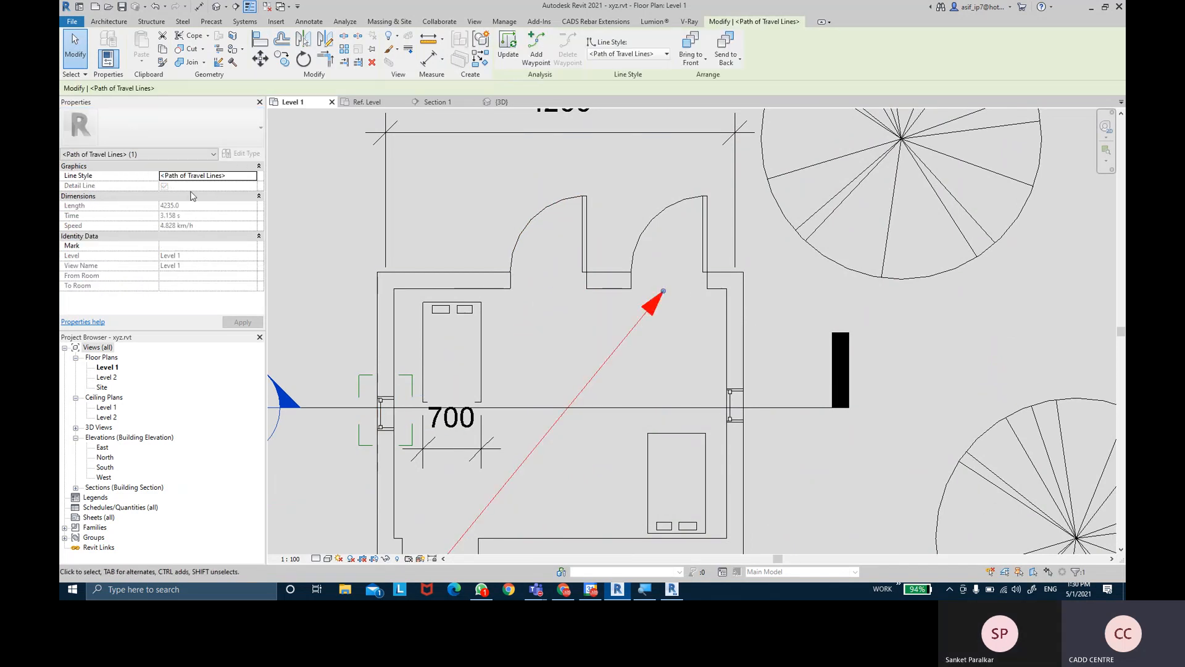
{"action": "left_click", "coordinate": [253, 177]}
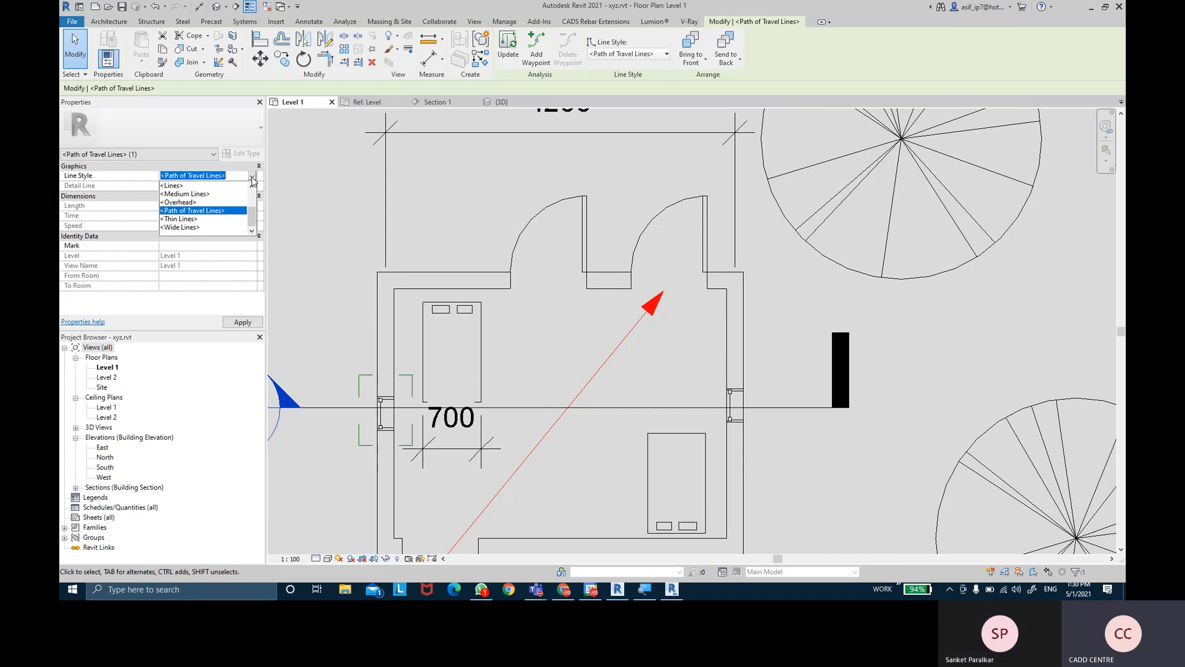
{"action": "left_click", "coordinate": [197, 219]}
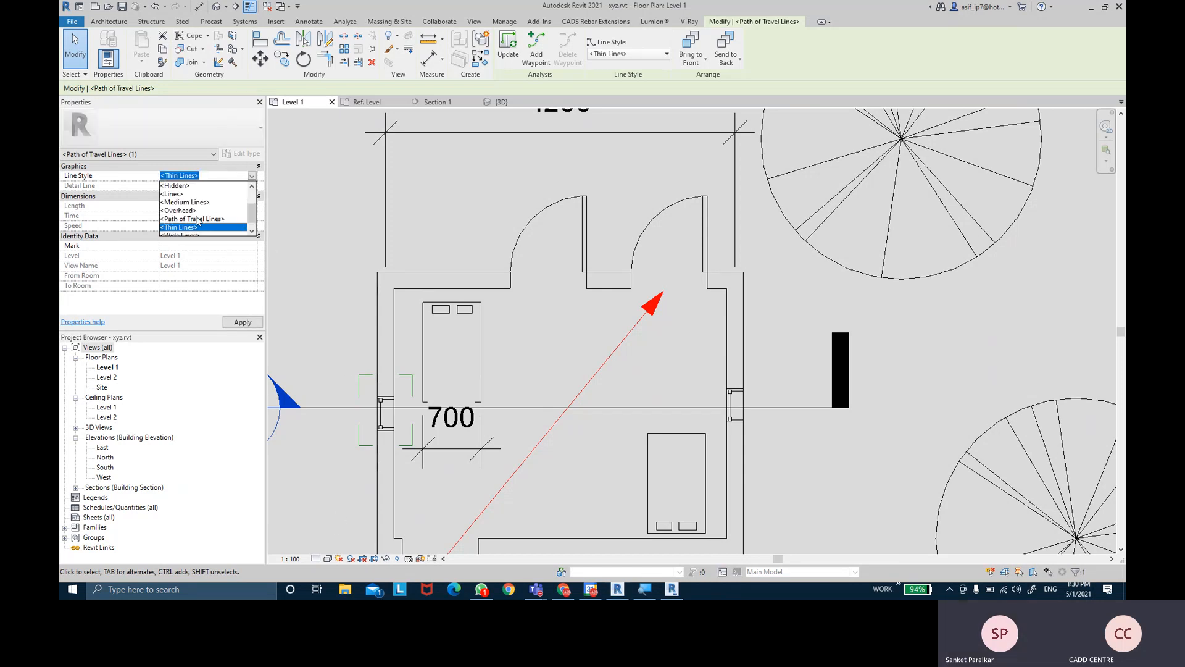
{"action": "left_click", "coordinate": [187, 186]}
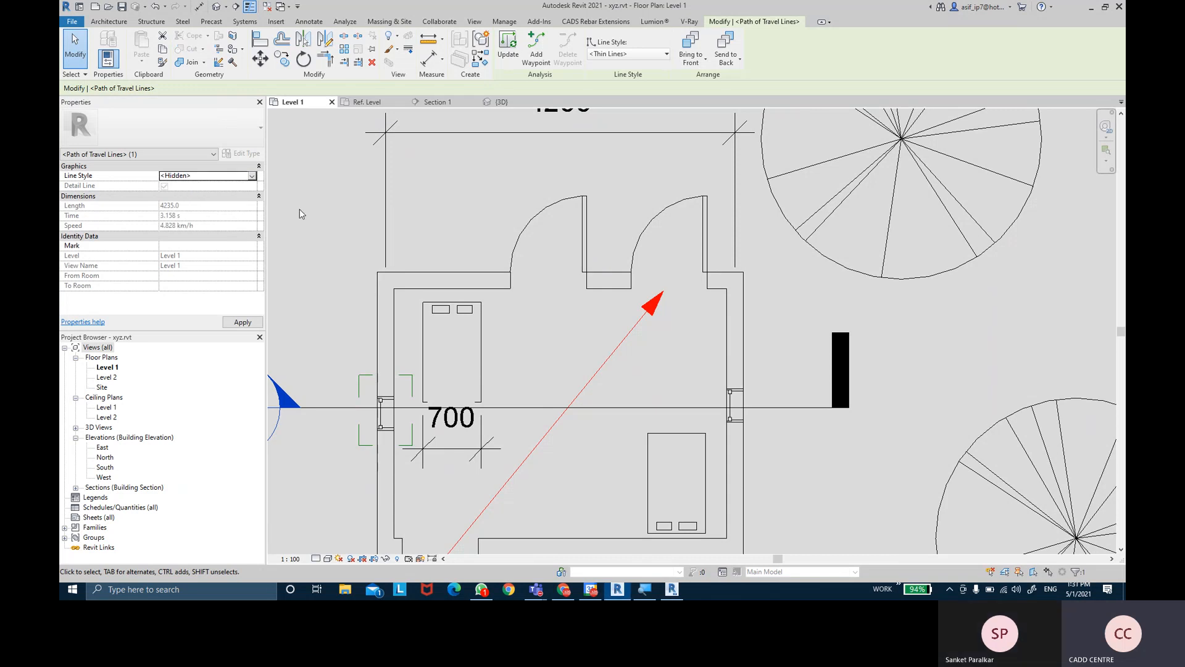
{"action": "left_click", "coordinate": [314, 208]}
{"action": "scroll", "coordinate": [346, 198], "scroll_direction": "down", "scroll_amount": 2}
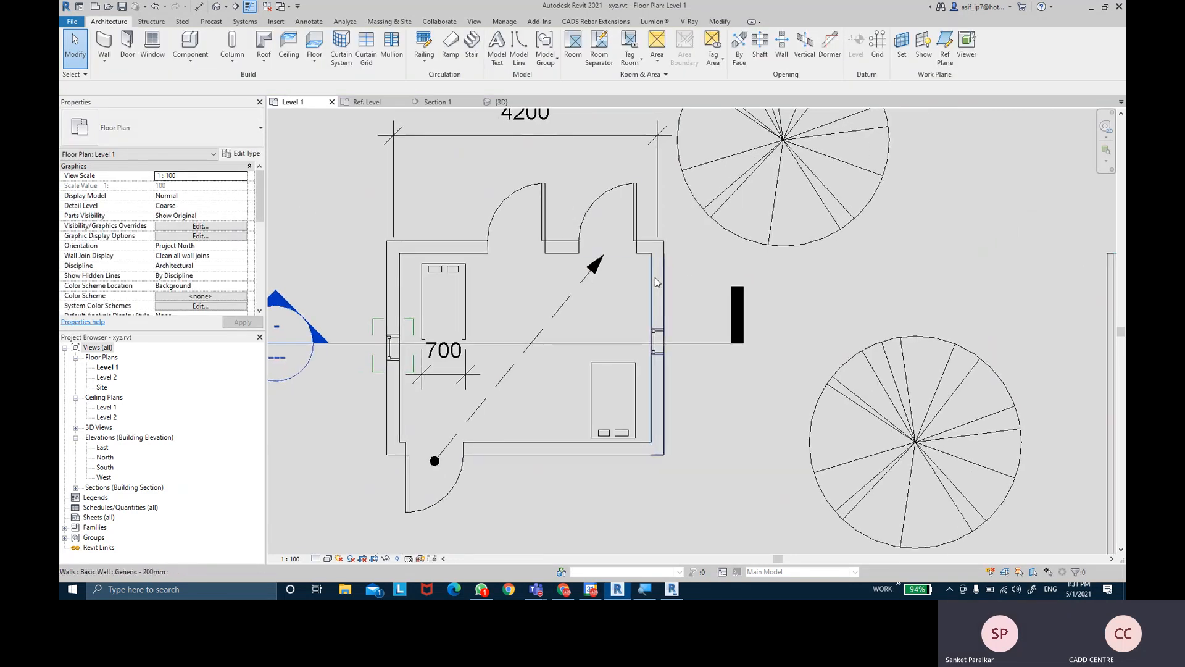
{"action": "left_click", "coordinate": [597, 270]}
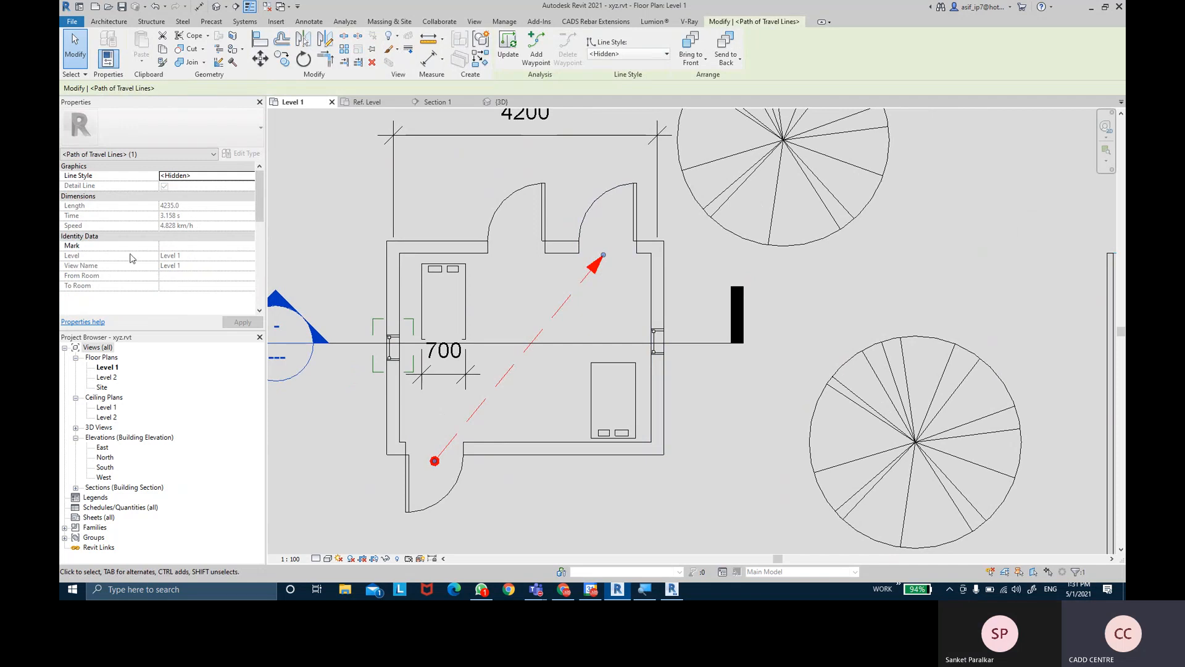
{"action": "left_click", "coordinate": [788, 278]}
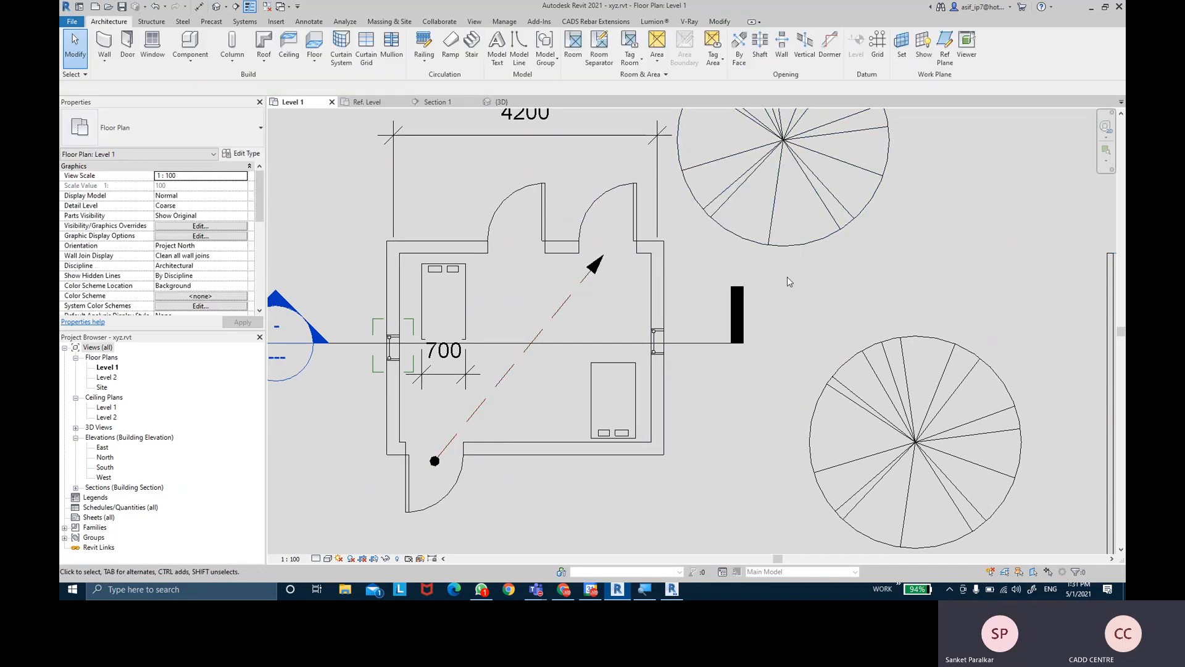
{"action": "middle_click_drag", "start_coordinate": [792, 284], "coordinate": [789, 314]}
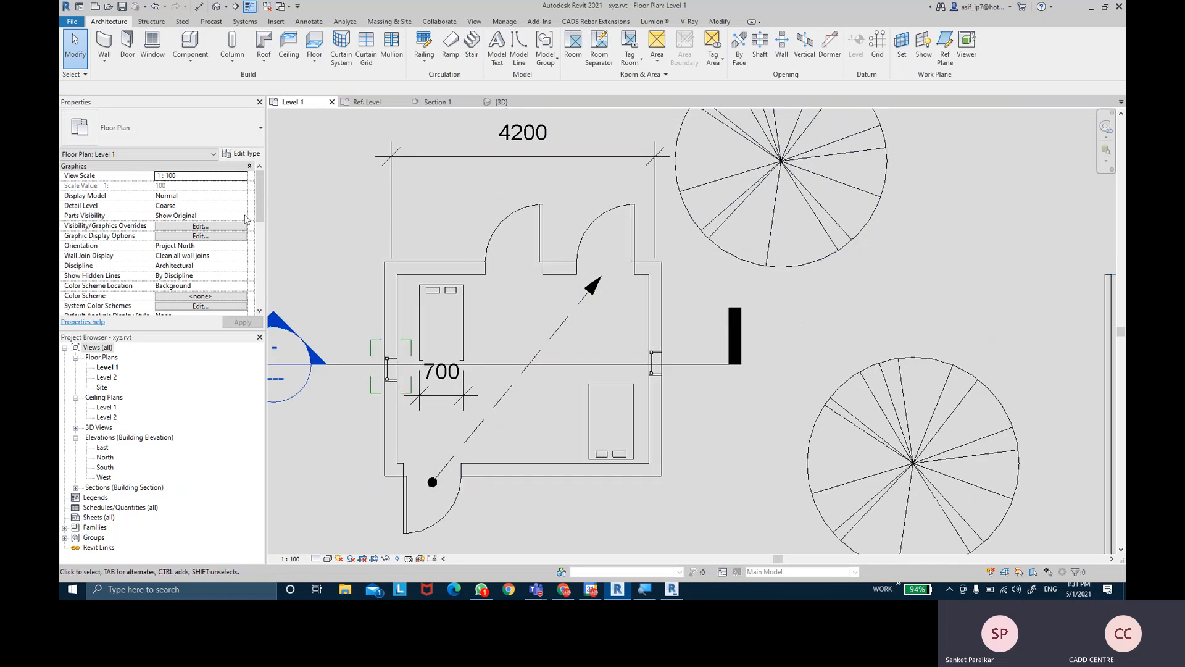
- Open the Level 1 view under Ceiling Plans in the Project Browser
{"action": "middle_click_drag", "start_coordinate": [392, 194], "coordinate": [399, 200]}
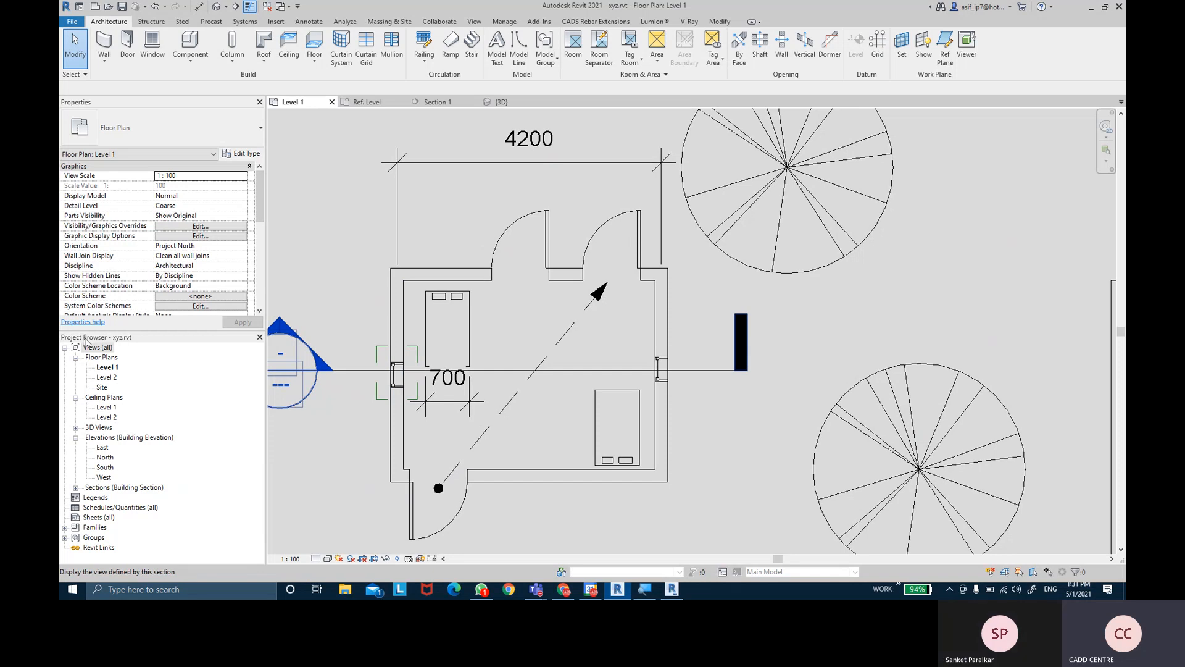
{"action": "middle_click_drag", "start_coordinate": [276, 187], "coordinate": [320, 125]}
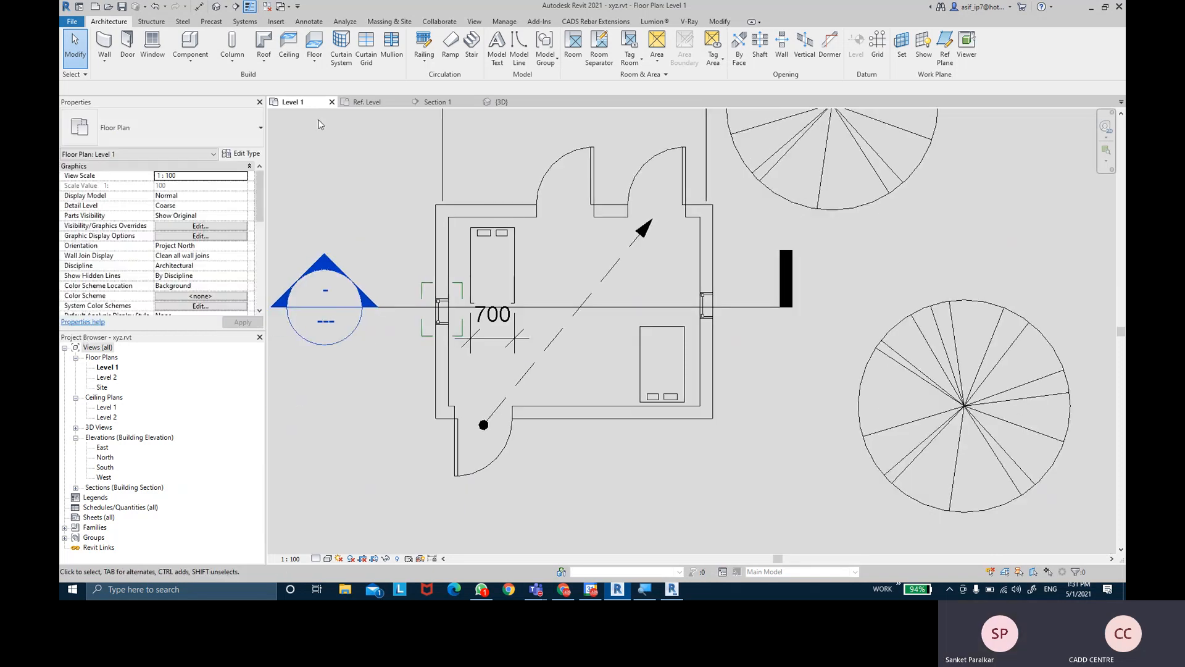
{"action": "left_click", "coordinate": [102, 358]}
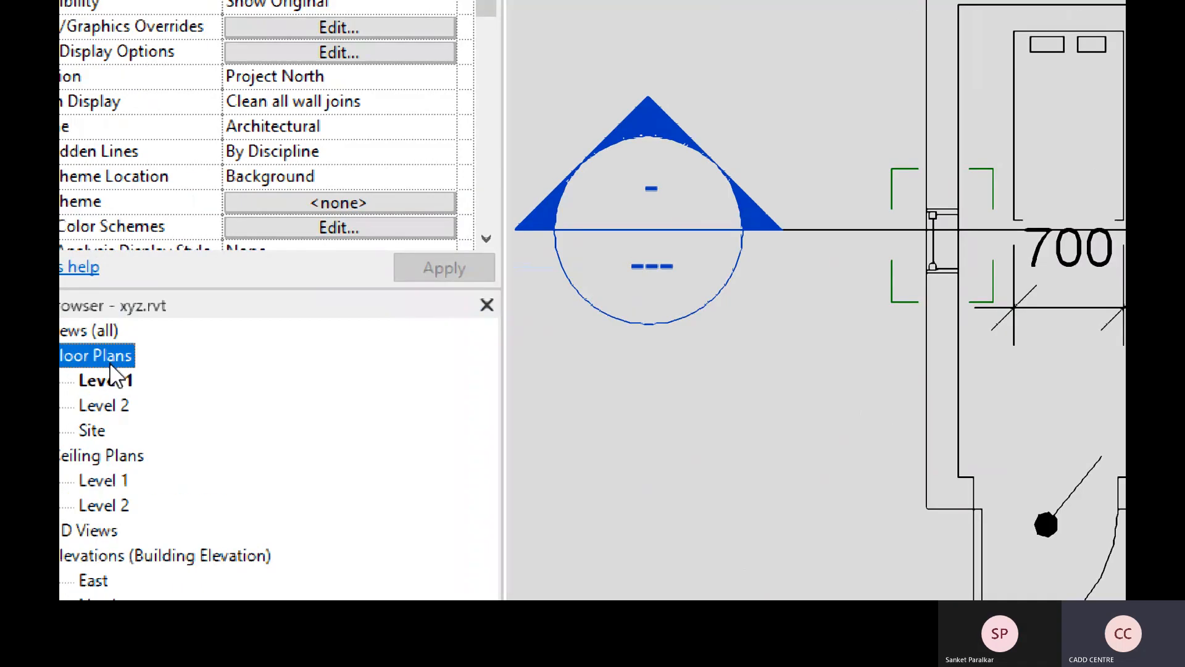
{"action": "left_click", "coordinate": [98, 381]}
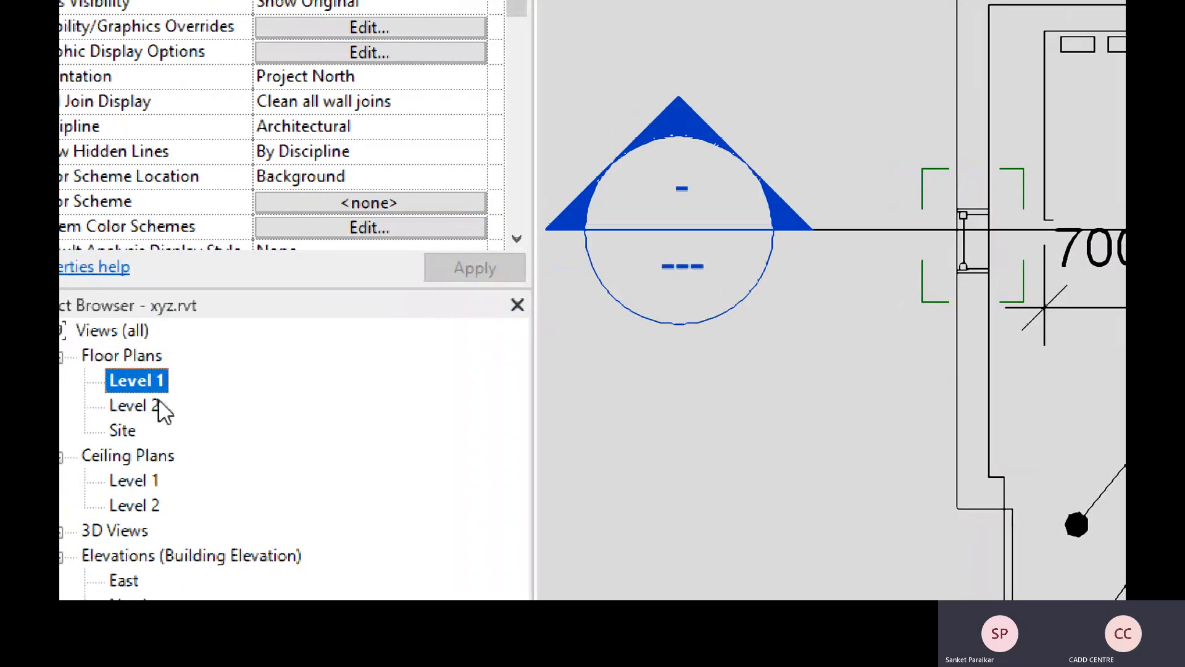
{"action": "left_click", "coordinate": [132, 481]}
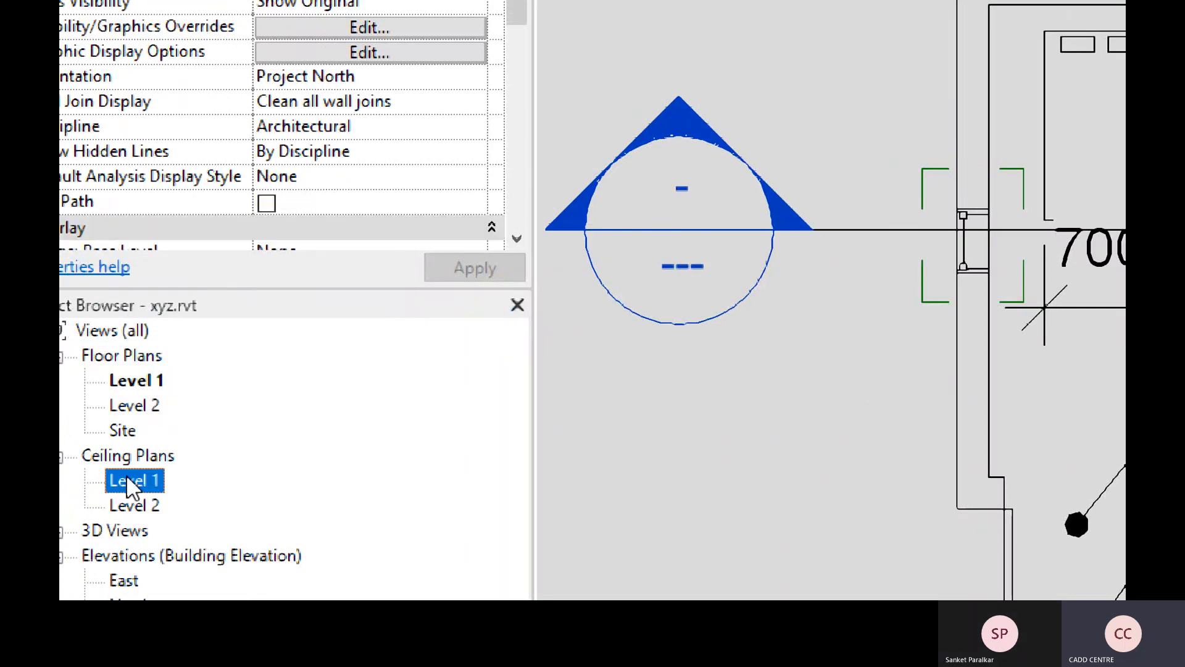
{"action": "double_click", "coordinate": [126, 481]}
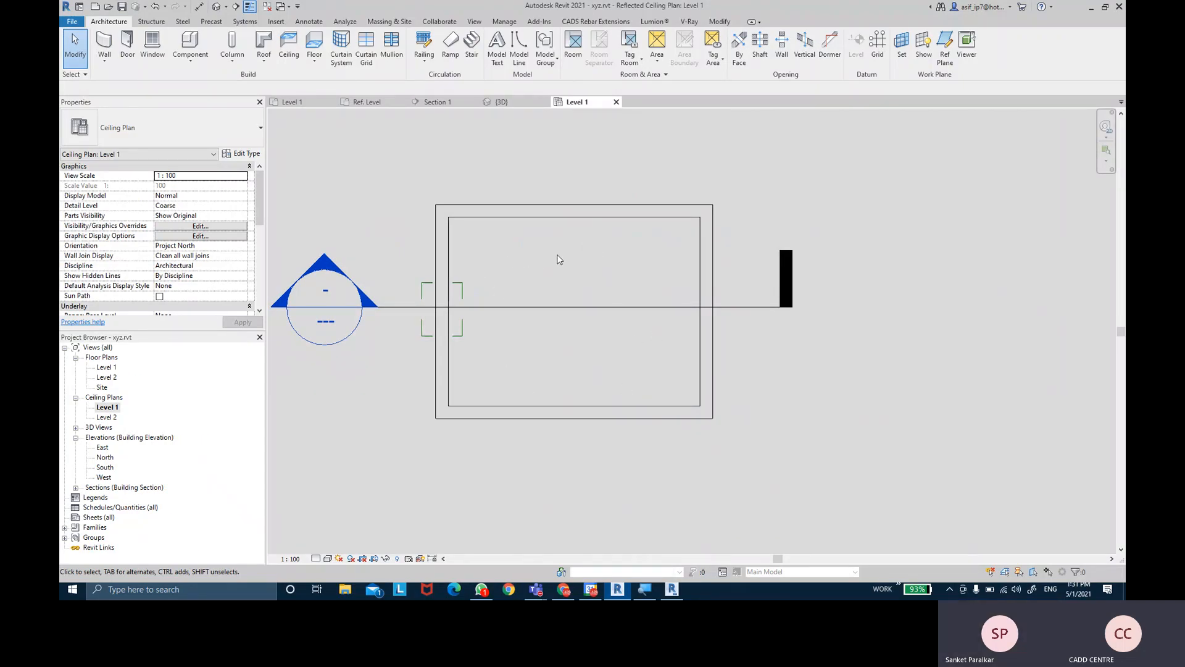
- Open the North, South and East elevations in turn, then Section 1
{"action": "left_click", "coordinate": [106, 460]}
{"action": "double_click", "coordinate": [106, 459]}
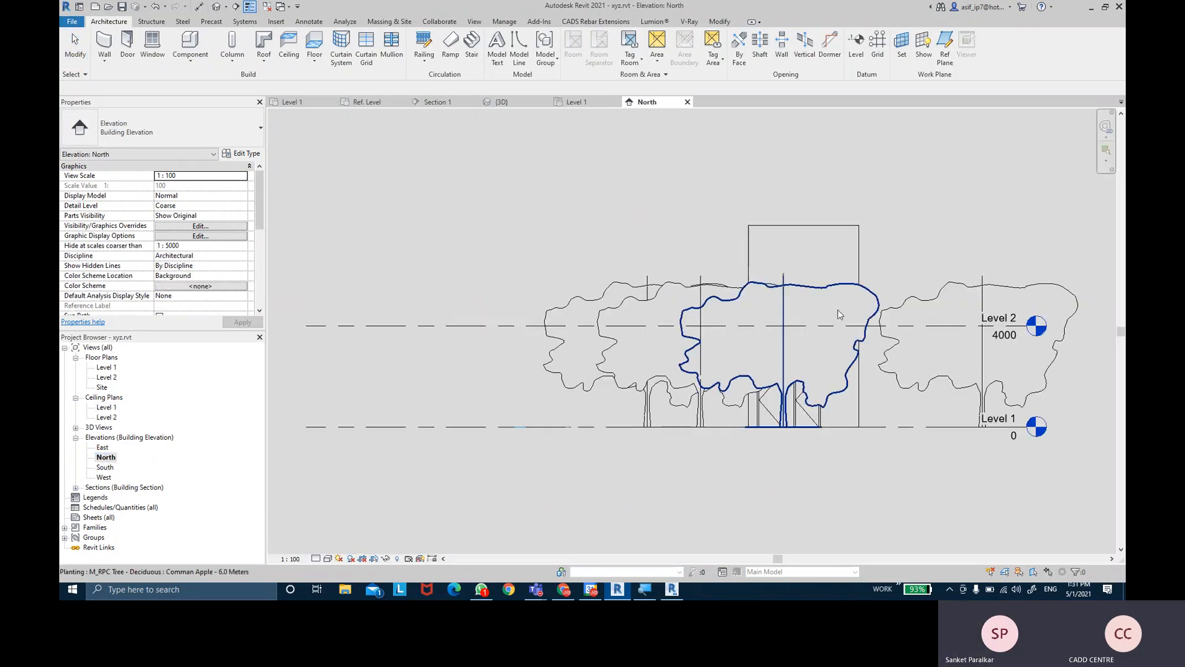
{"action": "scroll", "coordinate": [737, 331], "scroll_direction": "up", "scroll_amount": 3}
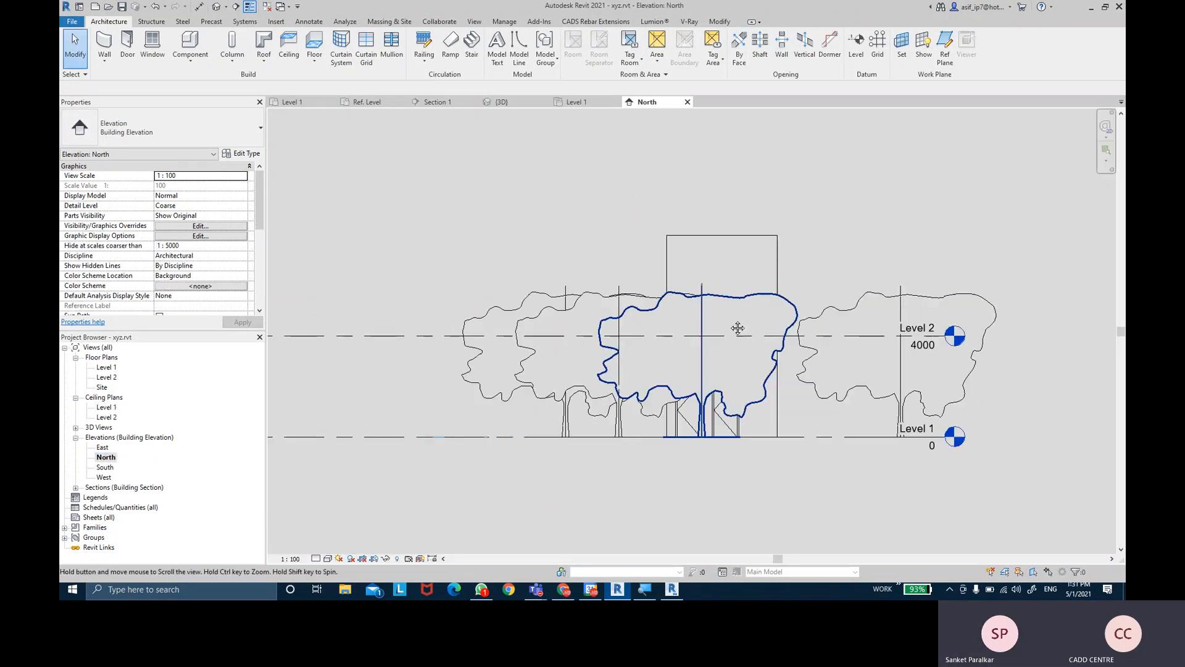
{"action": "double_click", "coordinate": [110, 470]}
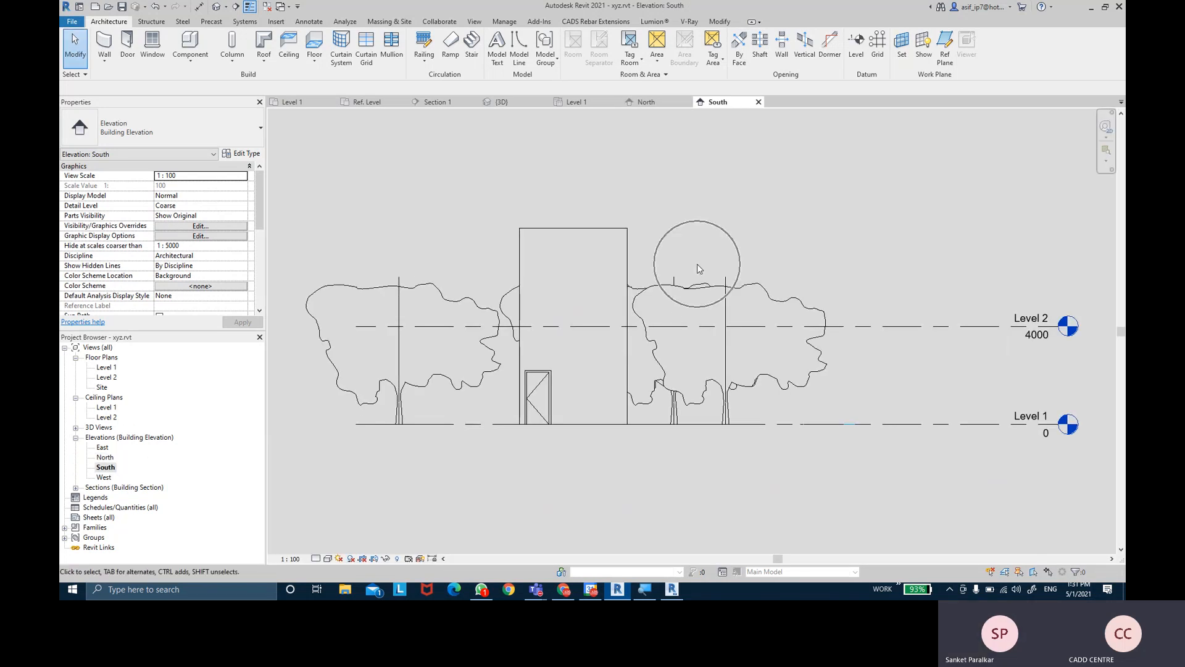
{"action": "middle_click_drag", "start_coordinate": [708, 273], "coordinate": [685, 271]}
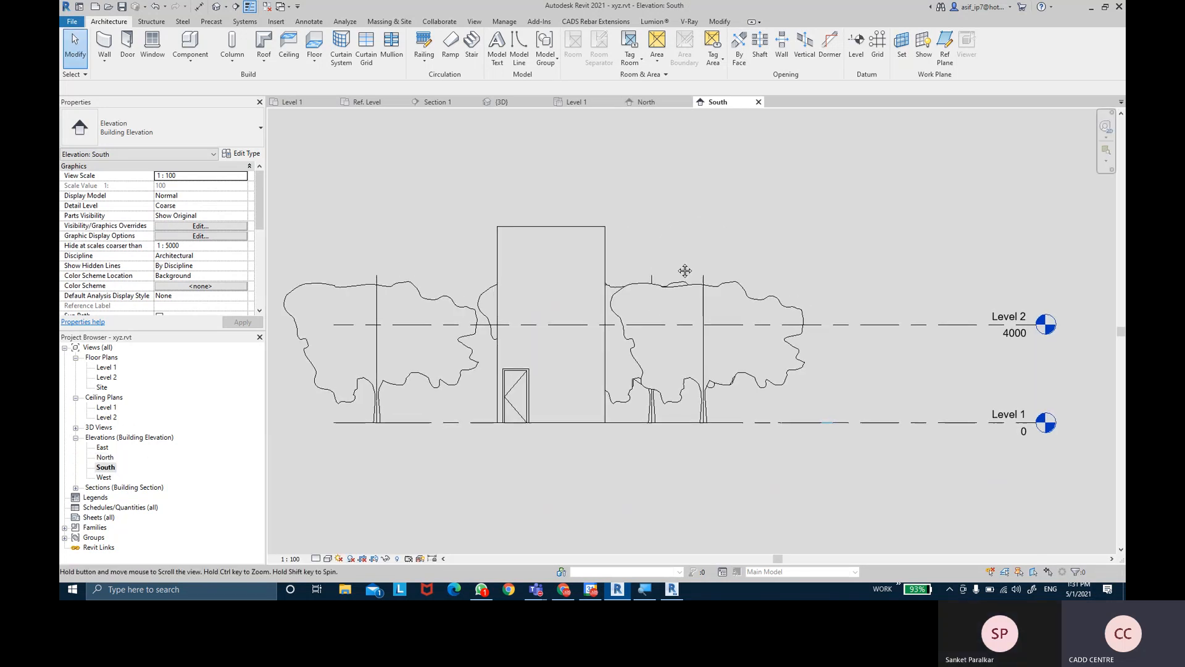
{"action": "double_click", "coordinate": [102, 447]}
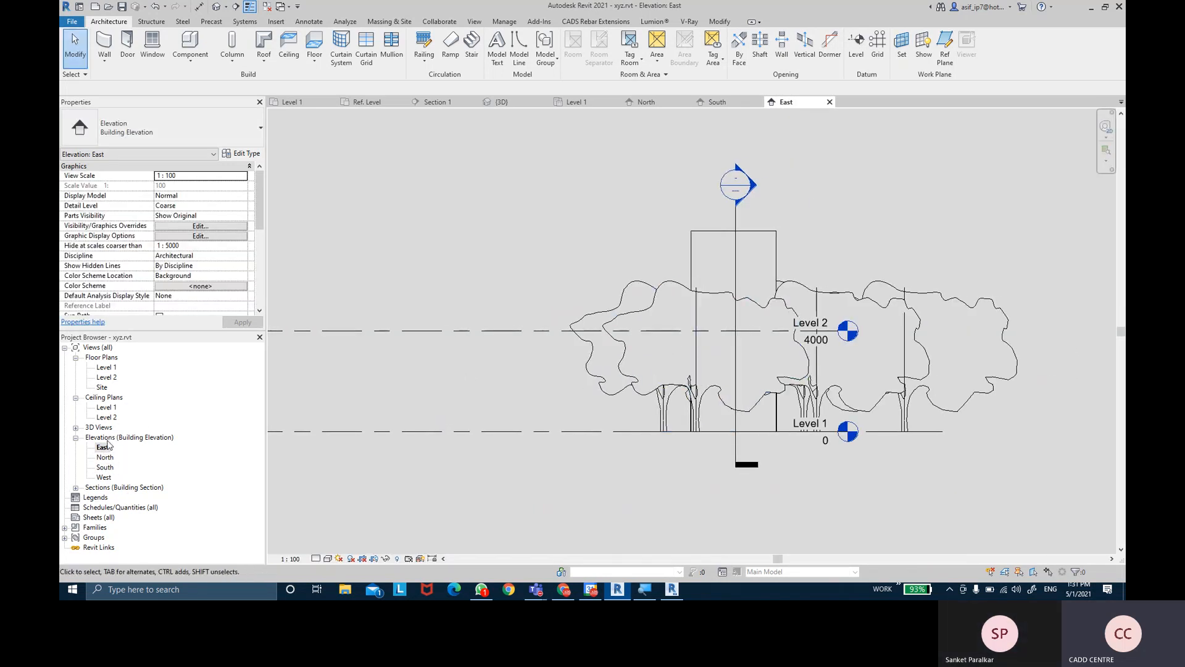
{"action": "left_click", "coordinate": [75, 487]}
{"action": "left_click", "coordinate": [108, 498]}
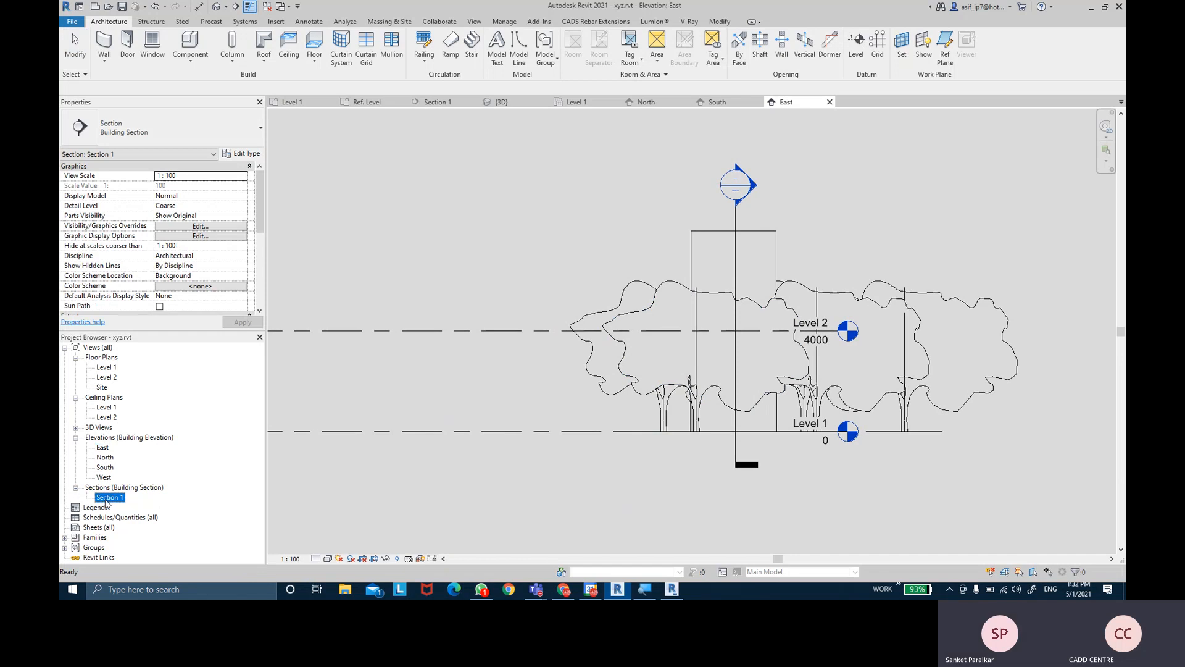
{"action": "double_click", "coordinate": [108, 499]}
{"action": "middle_click_drag", "start_coordinate": [747, 325], "coordinate": [753, 336]}
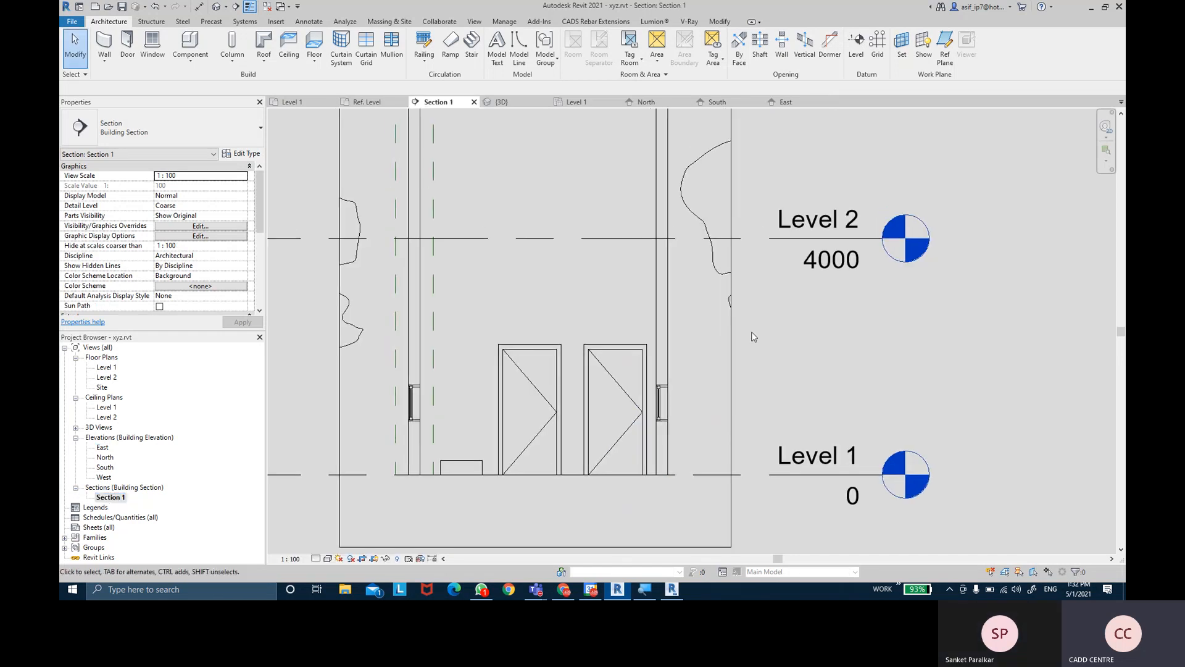
- Cycle through Level 1 floor plan, Level 1 ceiling plan and North elevation back to Section 1
{"action": "left_click", "coordinate": [95, 508]}
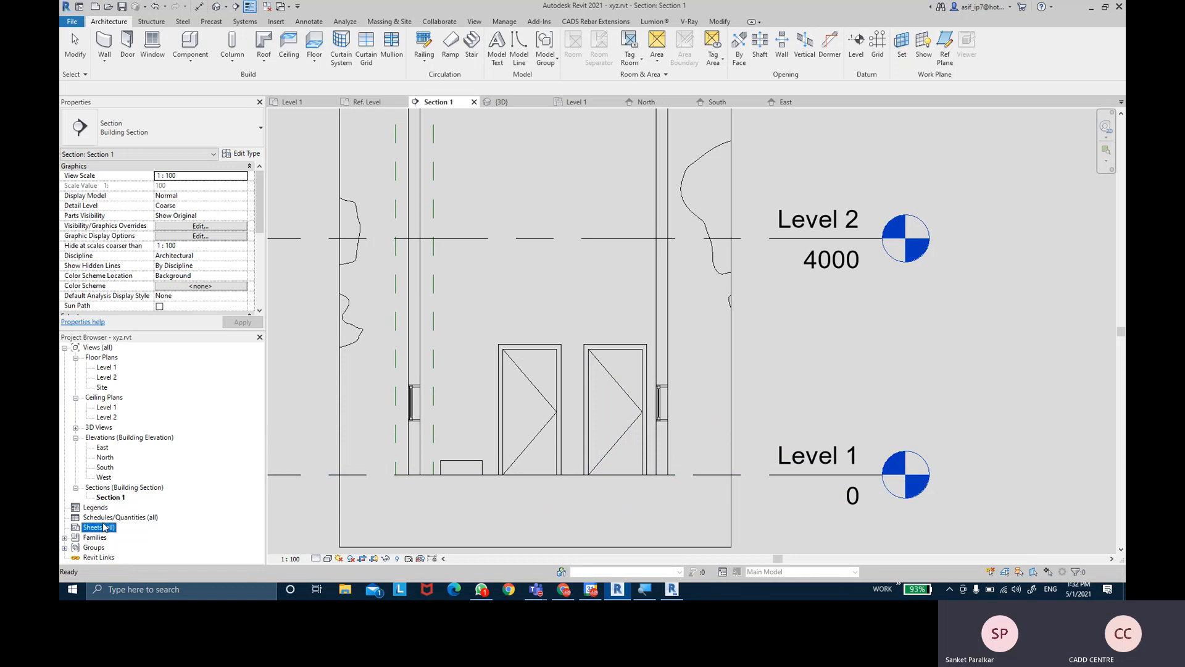
{"action": "left_click", "coordinate": [117, 518]}
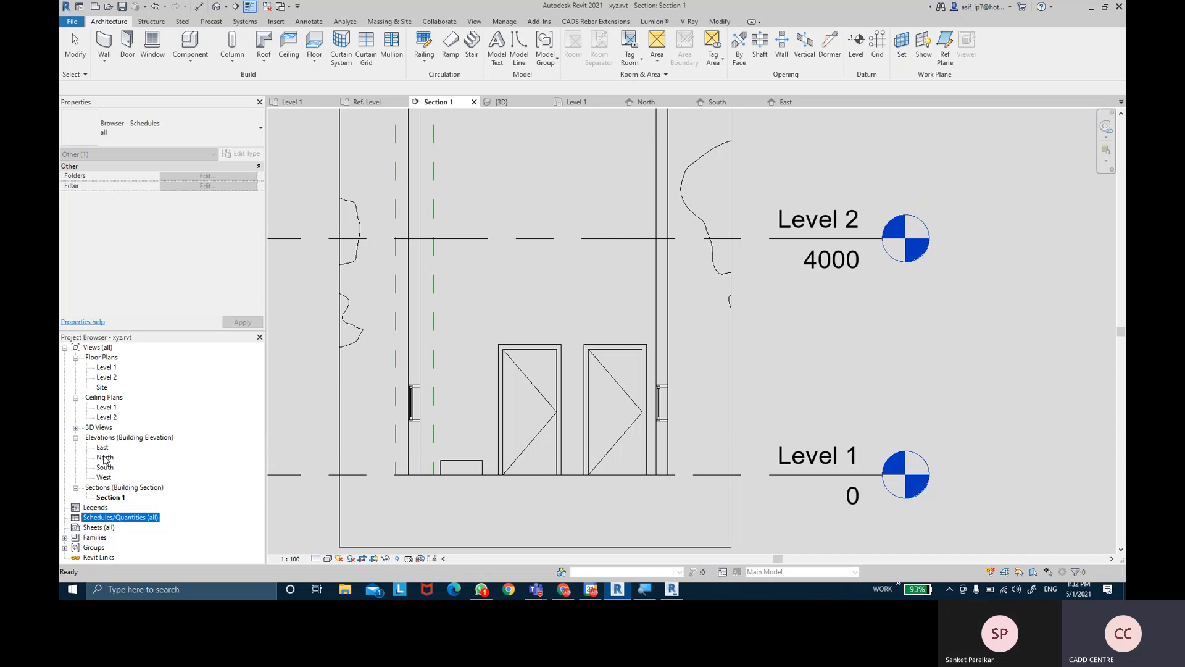
{"action": "double_click", "coordinate": [114, 369]}
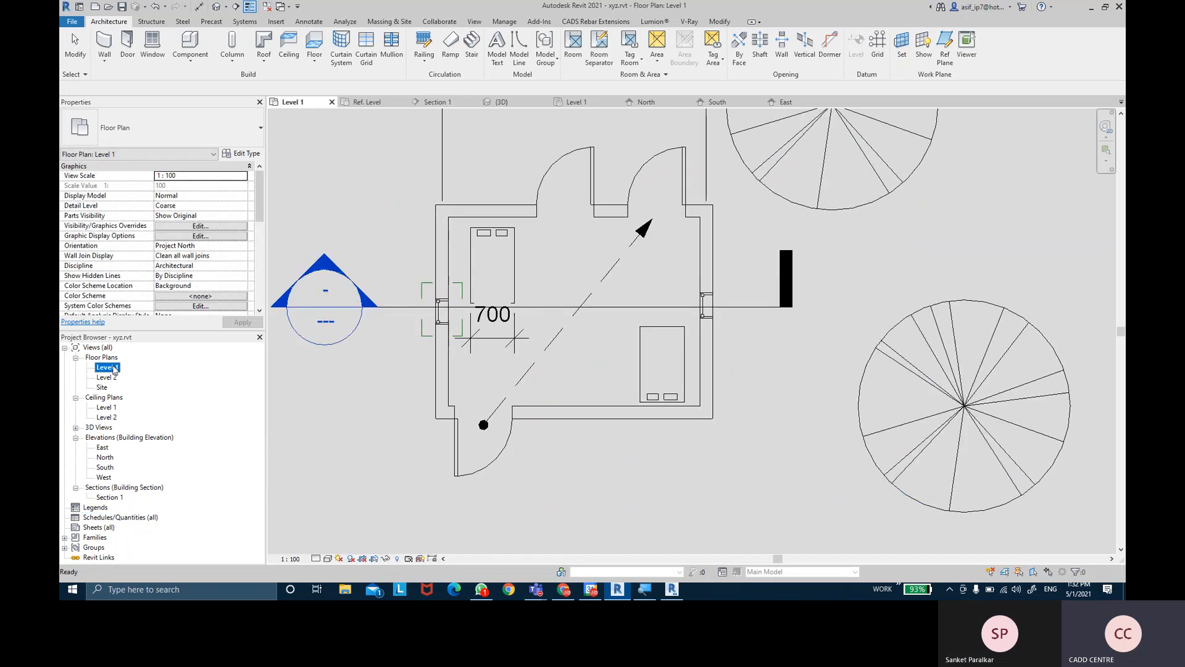
{"action": "double_click", "coordinate": [106, 408]}
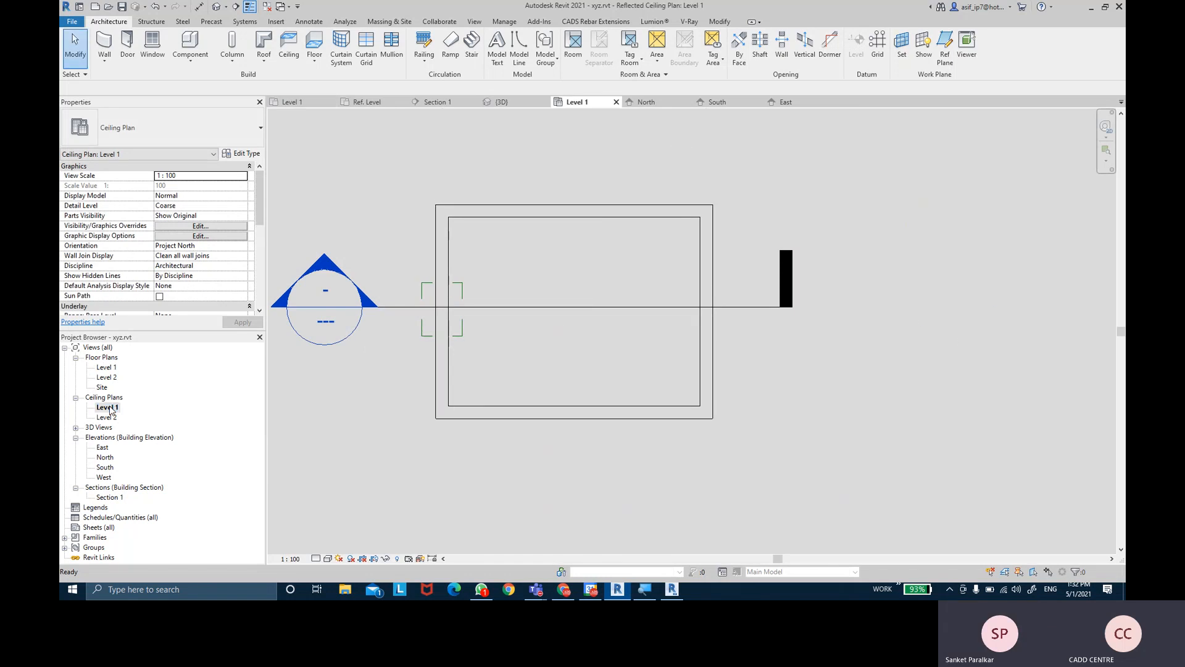
{"action": "double_click", "coordinate": [106, 458]}
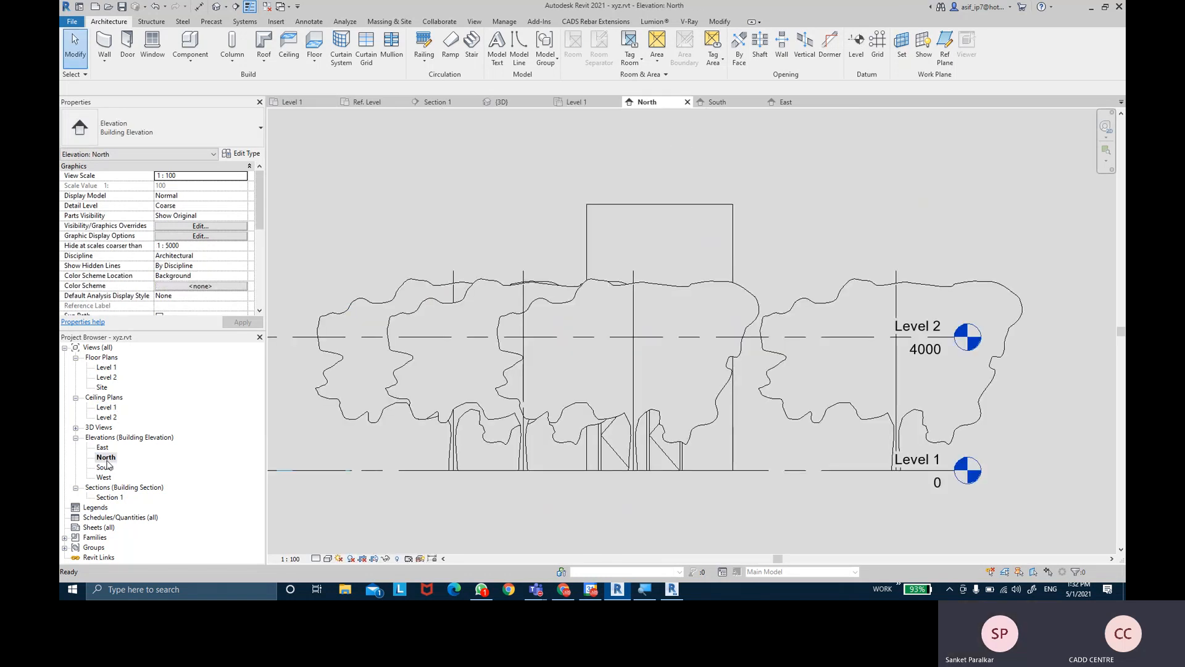
{"action": "double_click", "coordinate": [110, 498]}
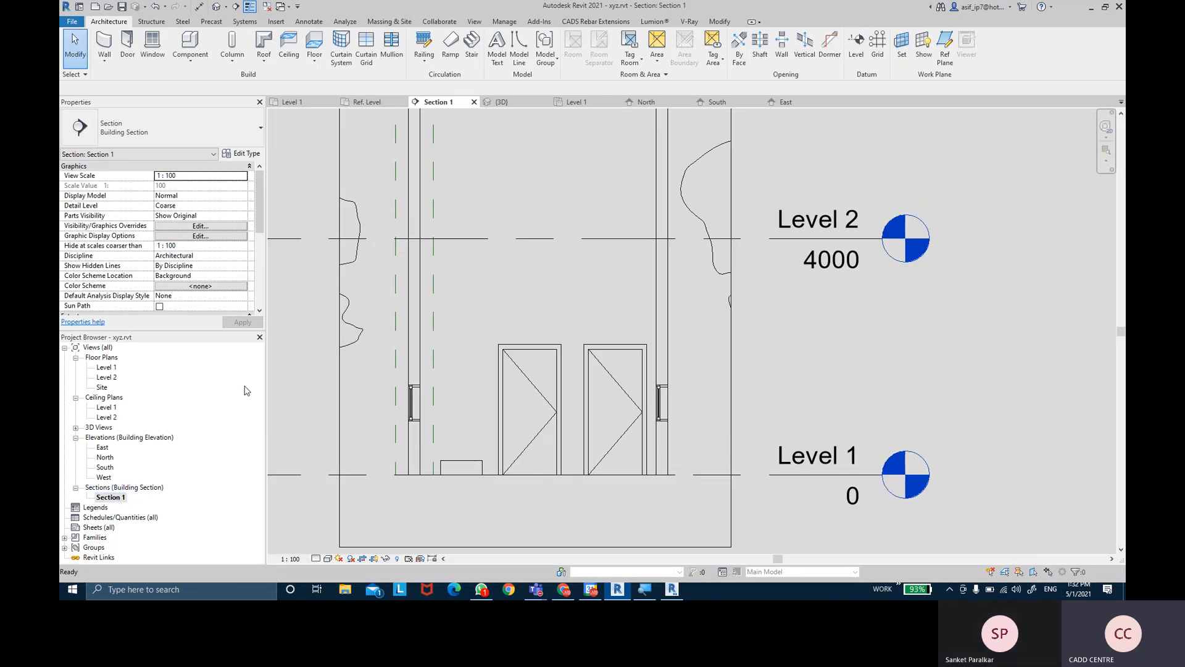
- Close the Project Browser and Properties palettes and frame the whole building section
{"action": "left_click", "coordinate": [259, 338]}
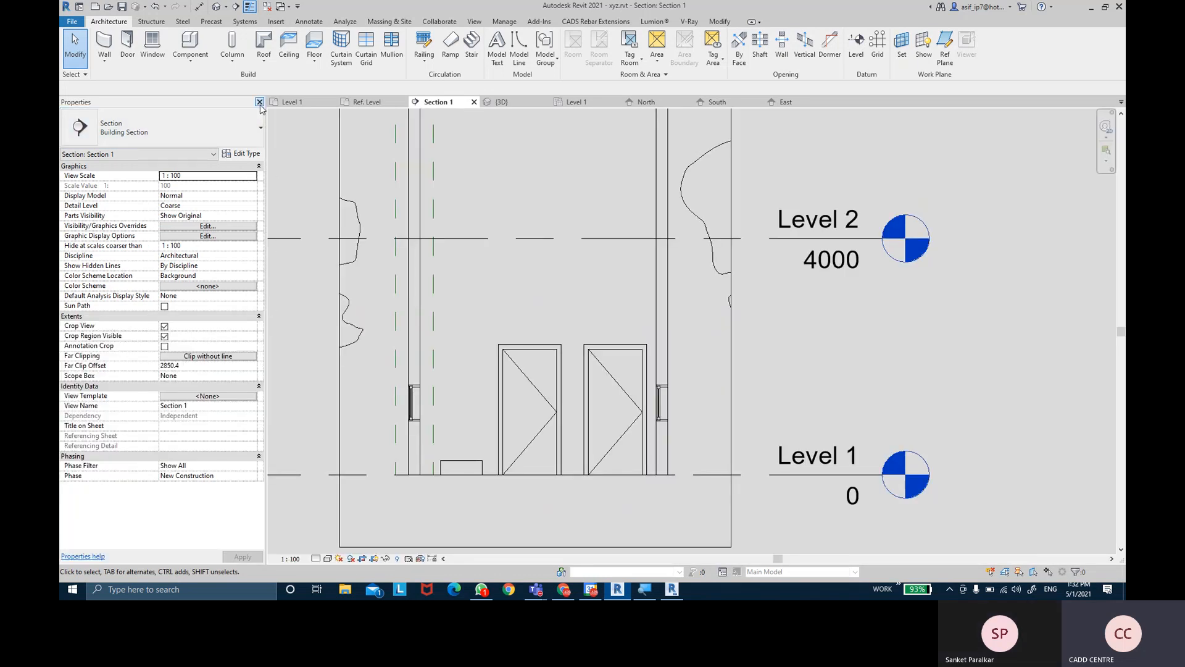
{"action": "left_click", "coordinate": [259, 103]}
{"action": "scroll", "coordinate": [430, 274], "scroll_direction": "down", "scroll_amount": 2}
{"action": "middle_click_drag", "start_coordinate": [427, 266], "coordinate": [463, 342]}
{"action": "scroll", "coordinate": [447, 329], "scroll_direction": "down", "scroll_amount": 3}
{"action": "scroll", "coordinate": [462, 330], "scroll_direction": "up", "scroll_amount": 2}
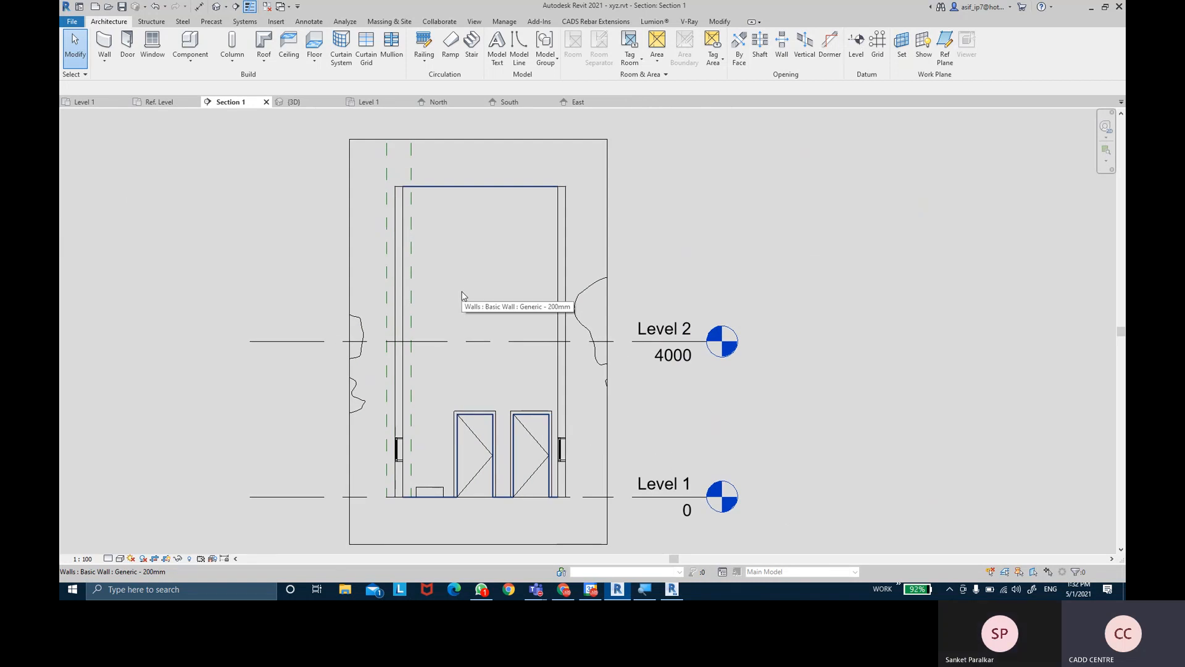
- Select the right-hand door in the section, then deselect it and shift the view
{"action": "left_click", "coordinate": [521, 421]}
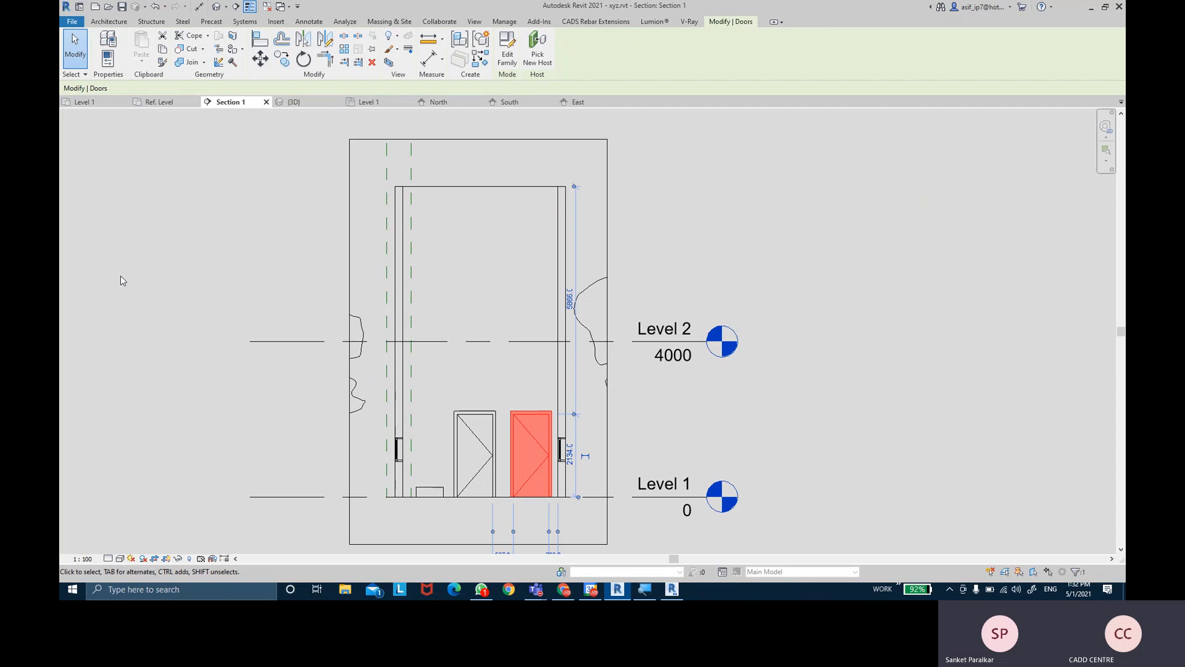
{"action": "left_click", "coordinate": [120, 275]}
{"action": "middle_click_drag", "start_coordinate": [135, 271], "coordinate": [166, 273]}
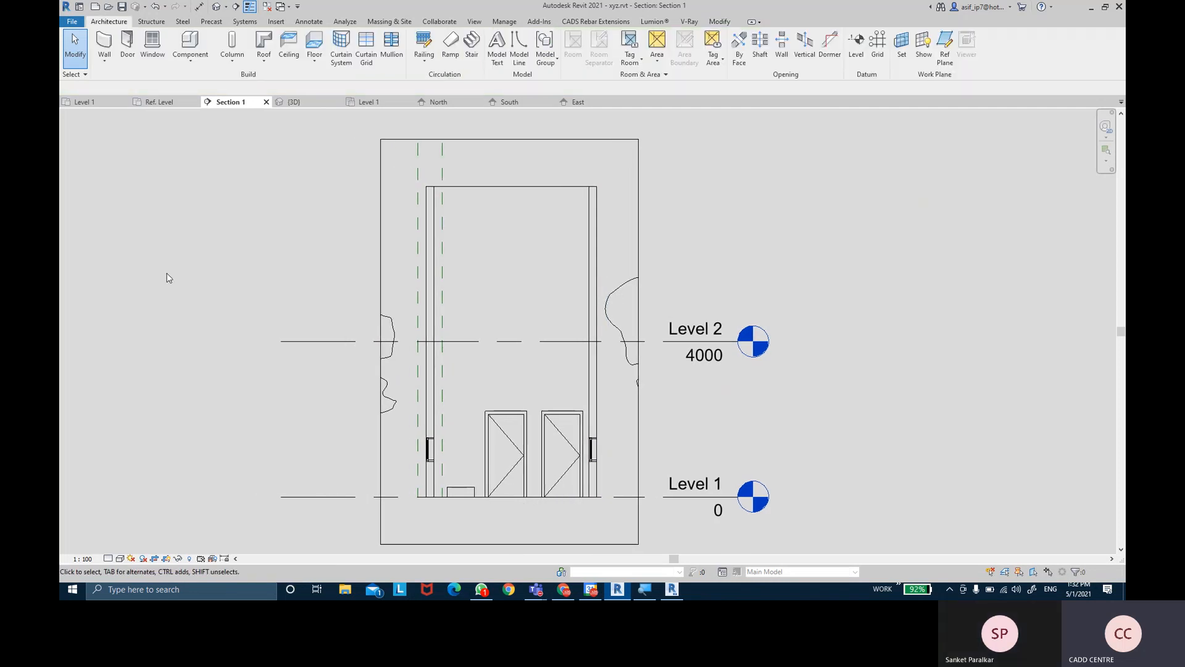
{"action": "left_click", "coordinate": [477, 21]}
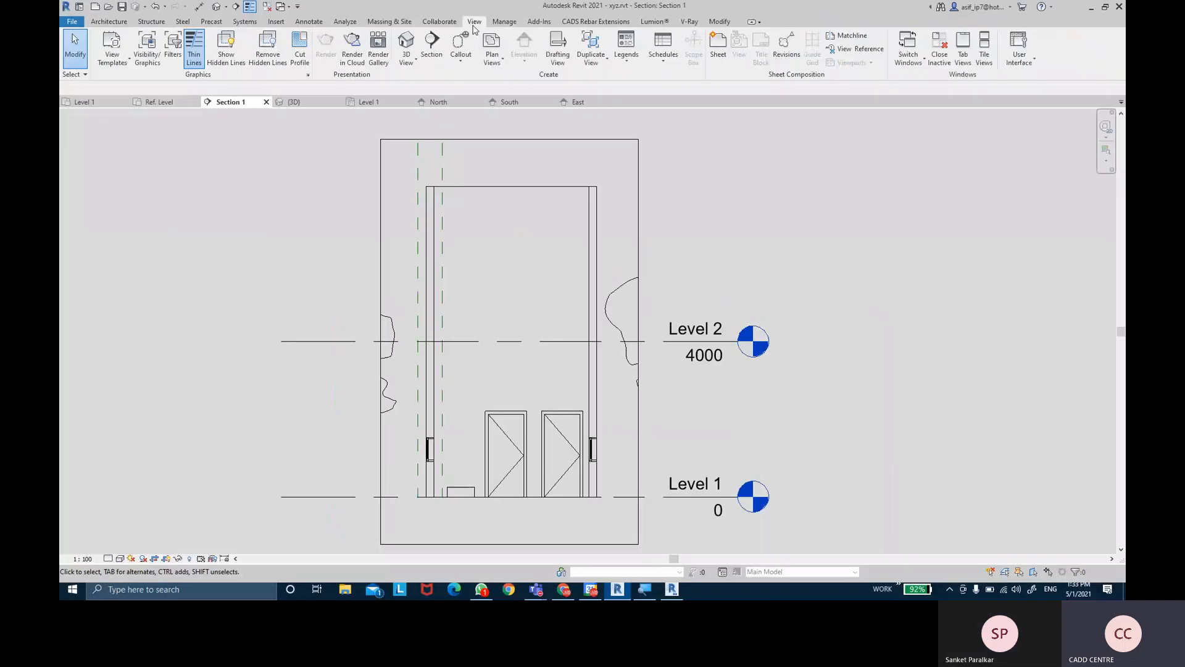
- Turn the Project Browser and Properties palettes back on from the User Interface list
{"action": "left_click", "coordinate": [1030, 64]}
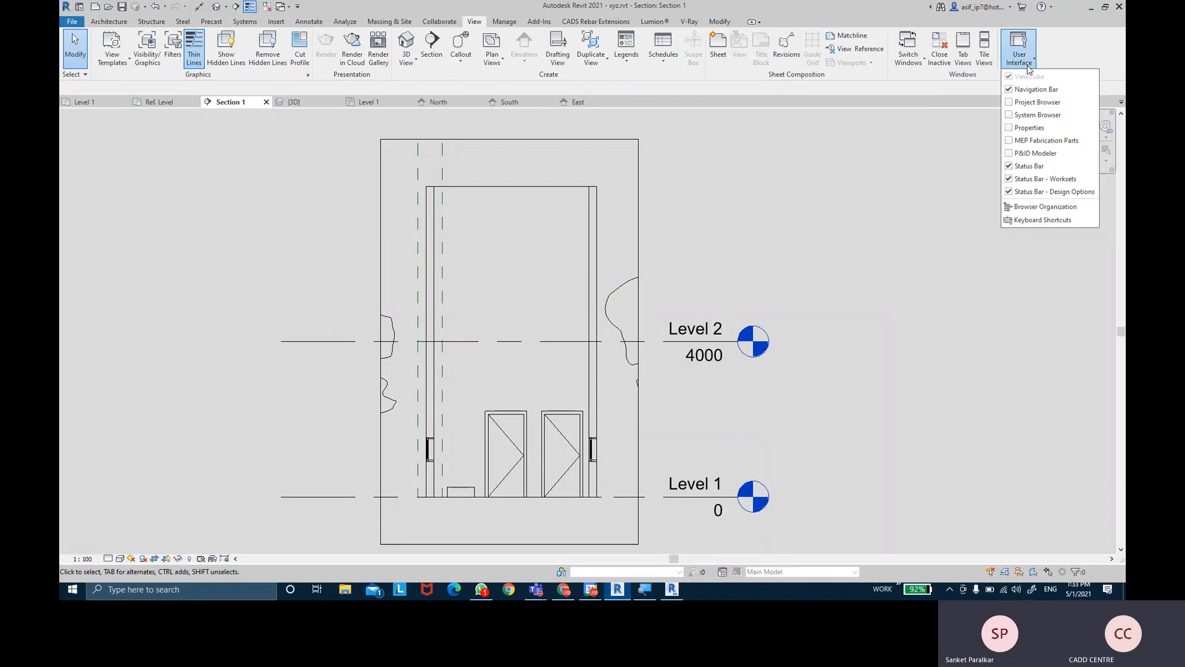
{"action": "left_click", "coordinate": [1025, 103]}
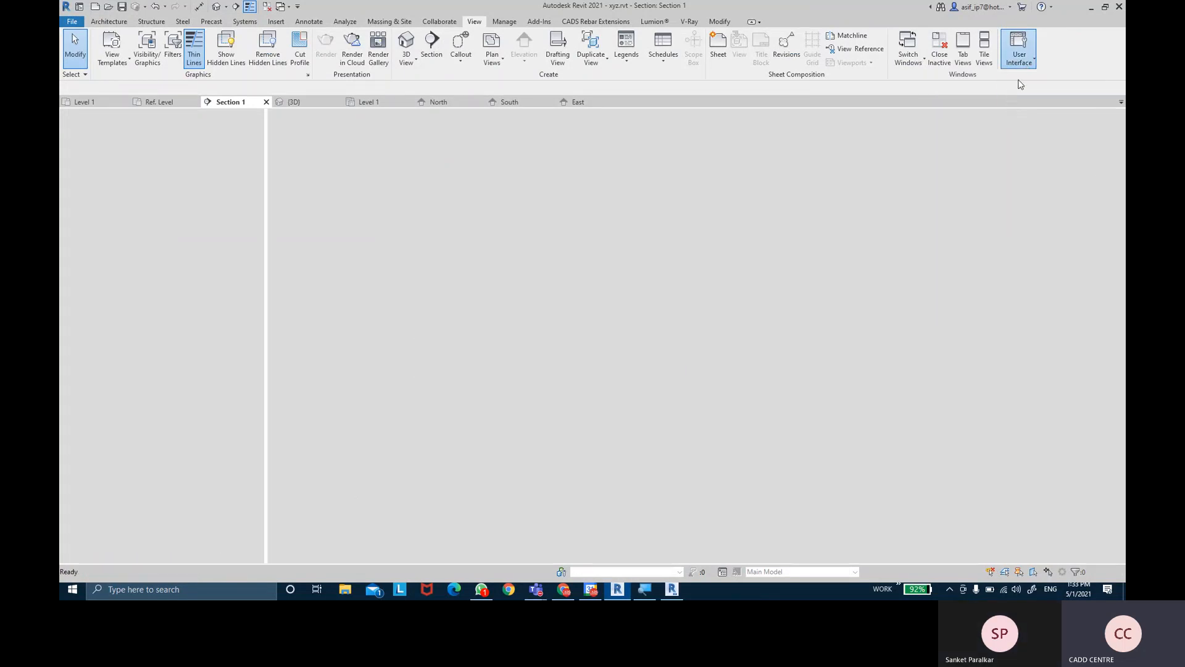
{"action": "left_click", "coordinate": [1022, 65]}
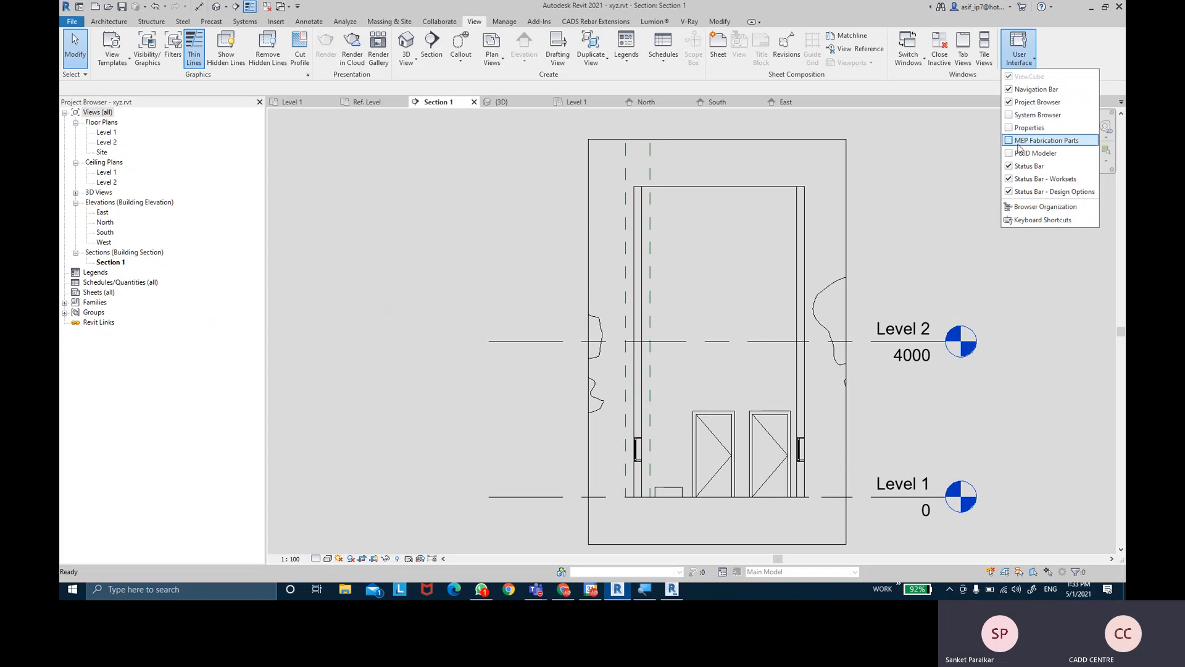
{"action": "left_click", "coordinate": [1011, 128]}
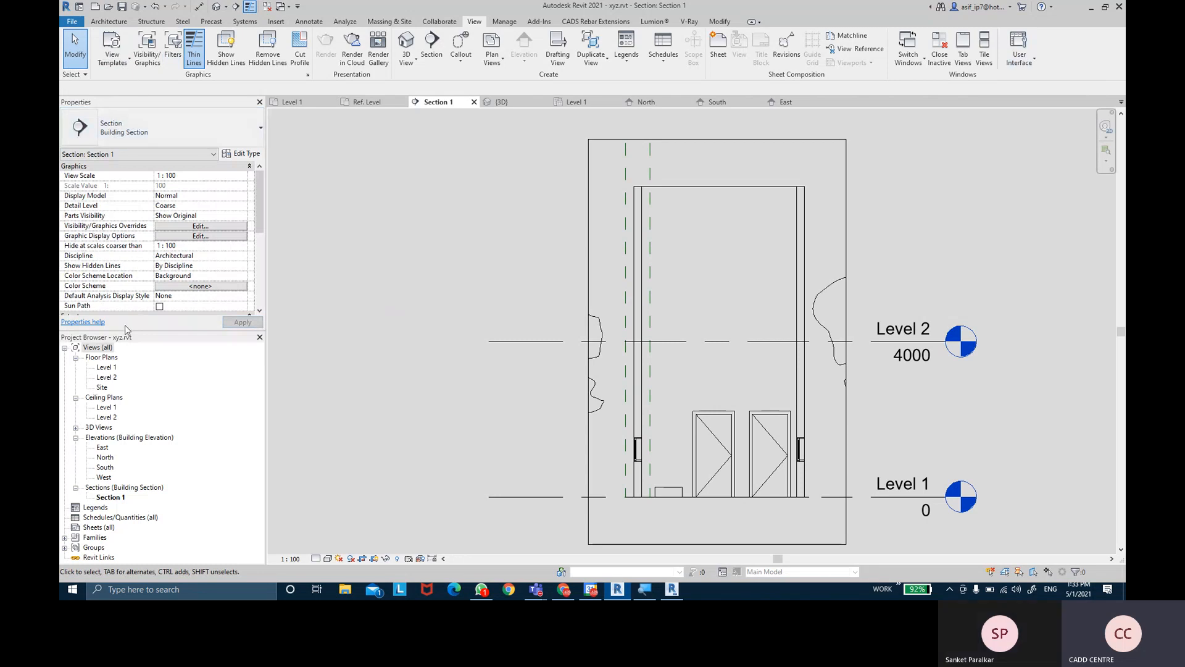
- Select the left door in Section 1, then switch to the Level 1 floor plan
{"action": "left_click", "coordinate": [728, 466]}
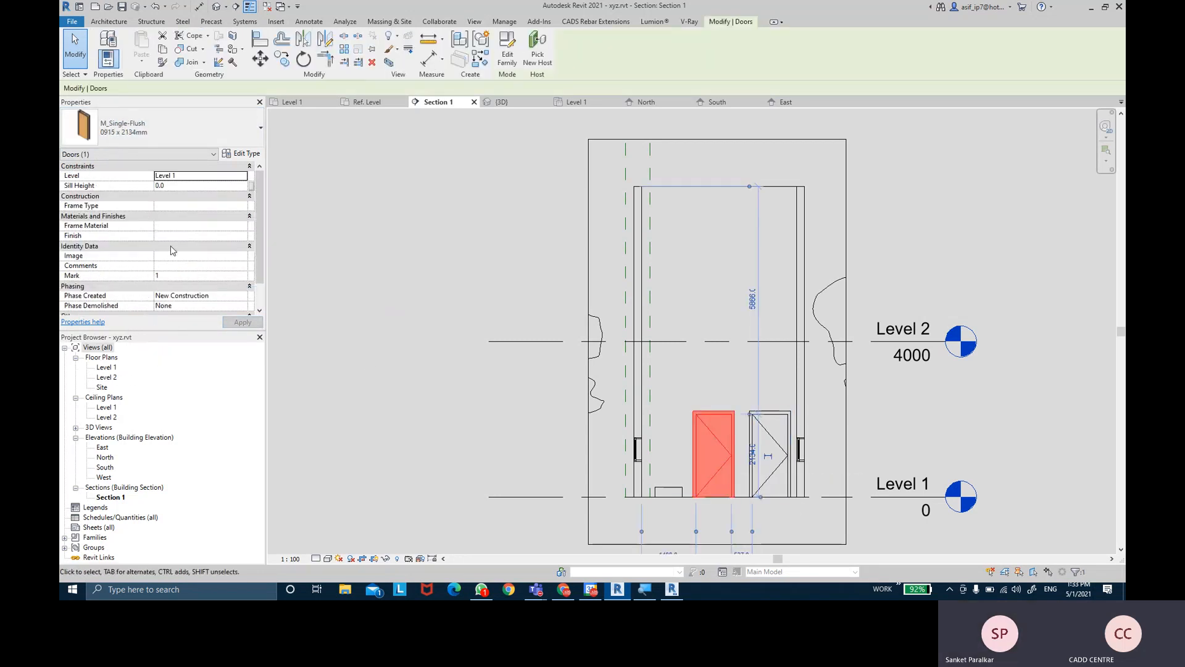
{"action": "double_click", "coordinate": [103, 367]}
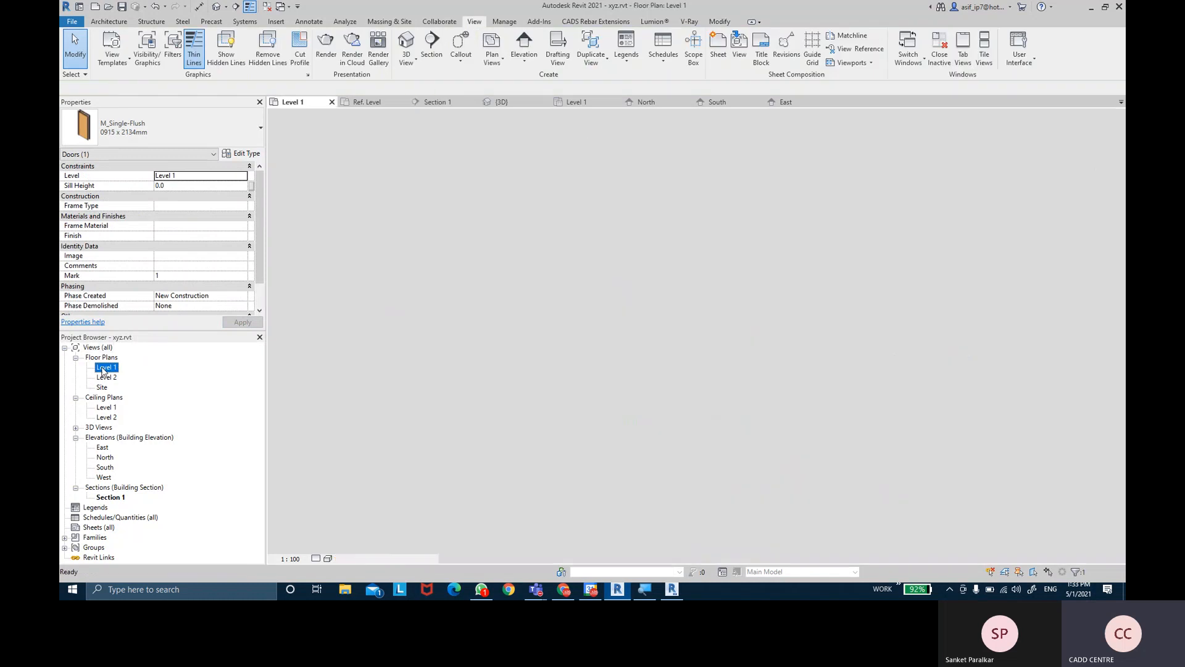
- Float the Properties and Project Browser palettes to the right, then redock both on the left with Properties on top
{"action": "key", "text": "Escape"}
{"action": "middle_click_drag", "start_coordinate": [745, 303], "coordinate": [733, 369]}
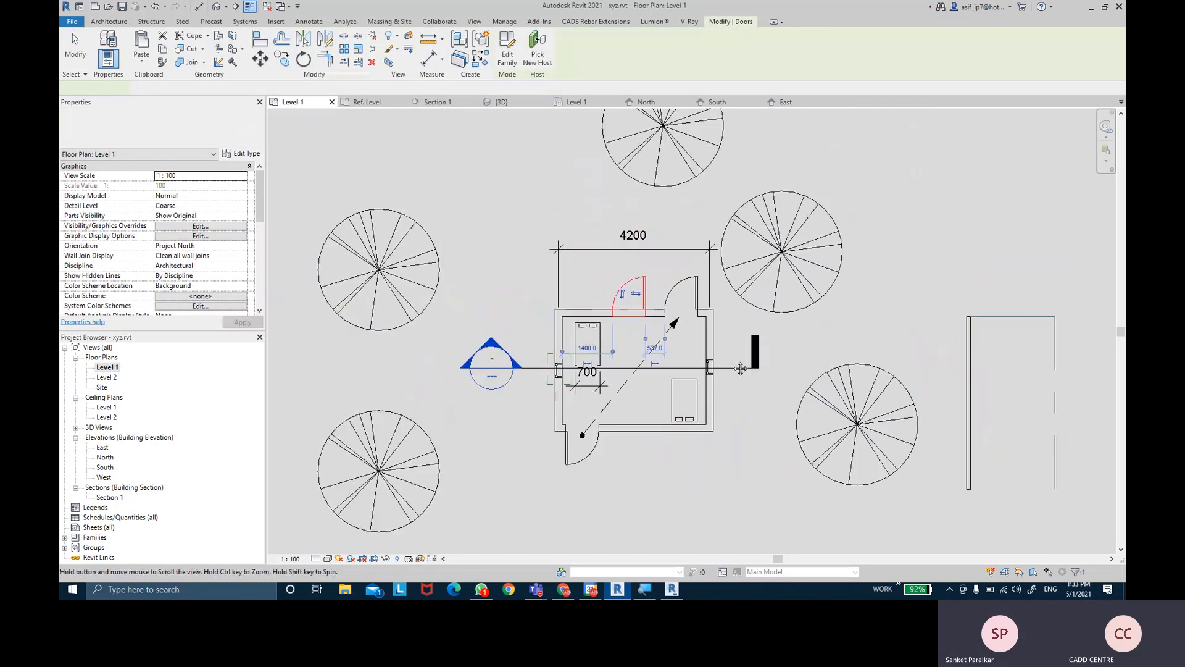
{"action": "middle_click_drag", "start_coordinate": [902, 334], "coordinate": [906, 334]}
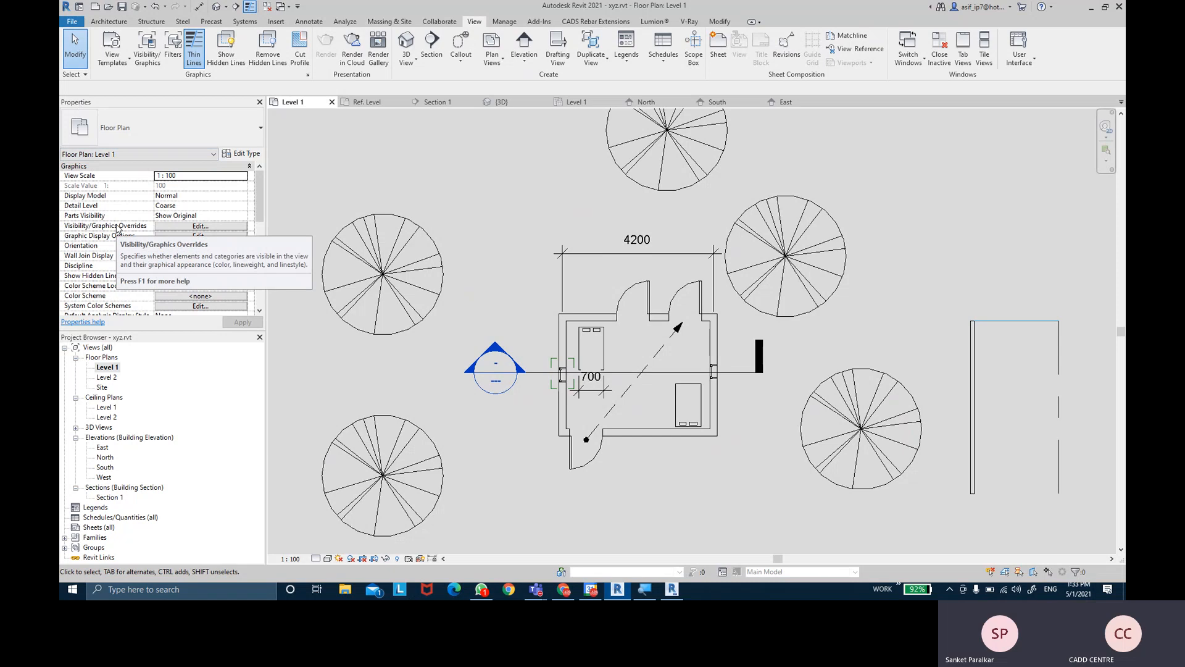
{"action": "mouse_move", "coordinate": [143, 110]}
{"action": "left_mouse_down"}
{"action": "mouse_move", "coordinate": [834, 164]}
{"action": "mouse_move", "coordinate": [1120, 157]}
{"action": "left_mouse_up"}
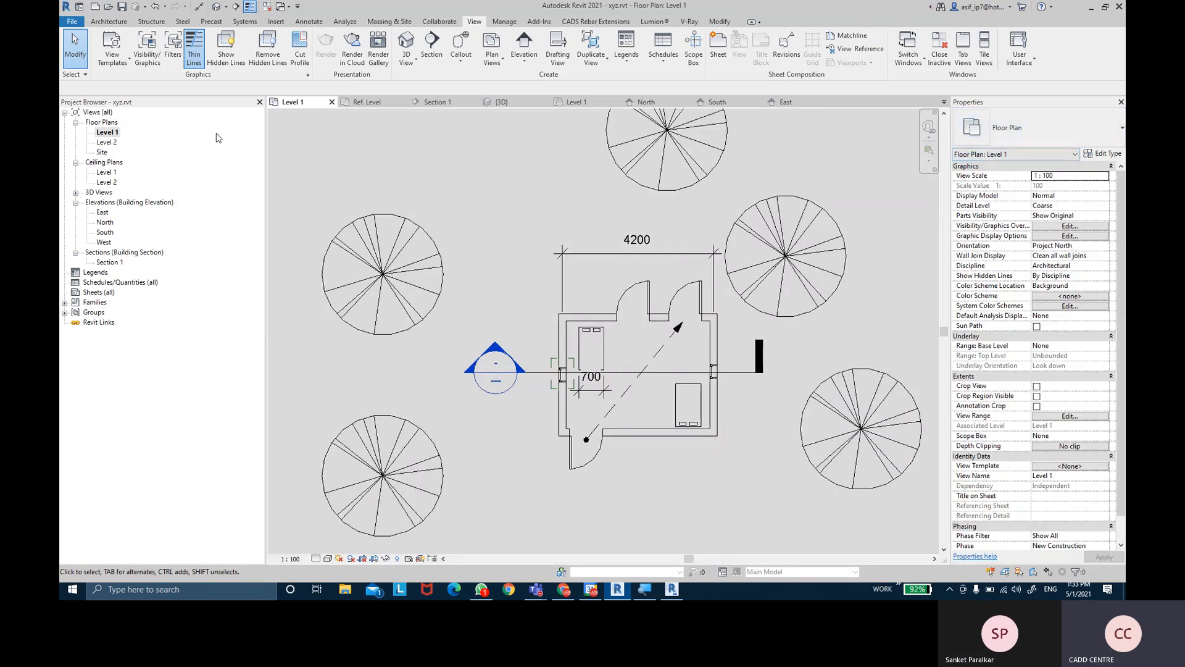
{"action": "mouse_move", "coordinate": [137, 110]}
{"action": "left_mouse_down"}
{"action": "mouse_move", "coordinate": [510, 228]}
{"action": "mouse_move", "coordinate": [639, 299]}
{"action": "left_mouse_up"}
{"action": "left_click_drag", "start_coordinate": [1018, 107], "coordinate": [92, 186]}
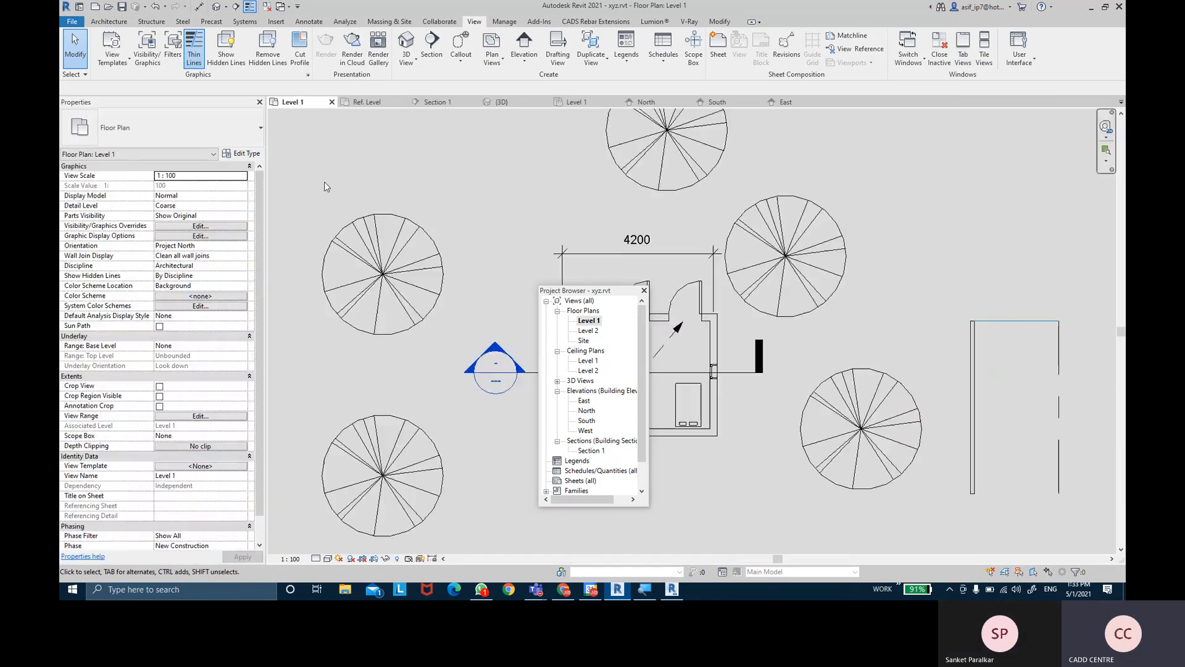
{"action": "left_click_drag", "start_coordinate": [586, 290], "coordinate": [1119, 251]}
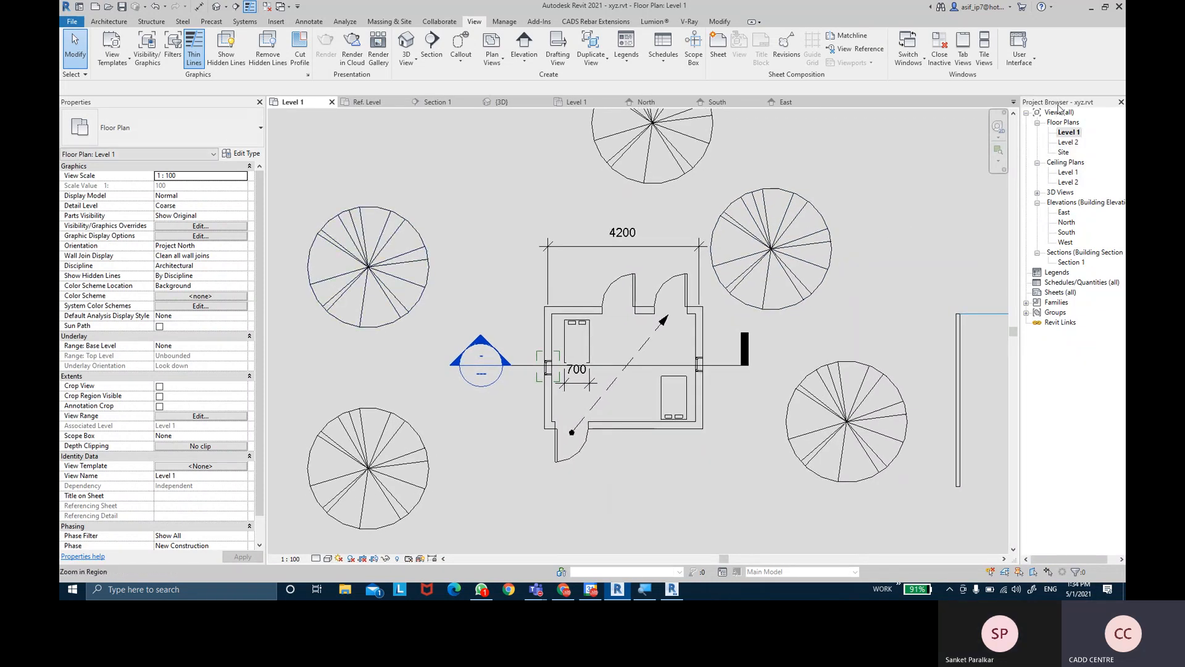
{"action": "left_click_drag", "start_coordinate": [1060, 107], "coordinate": [165, 115]}
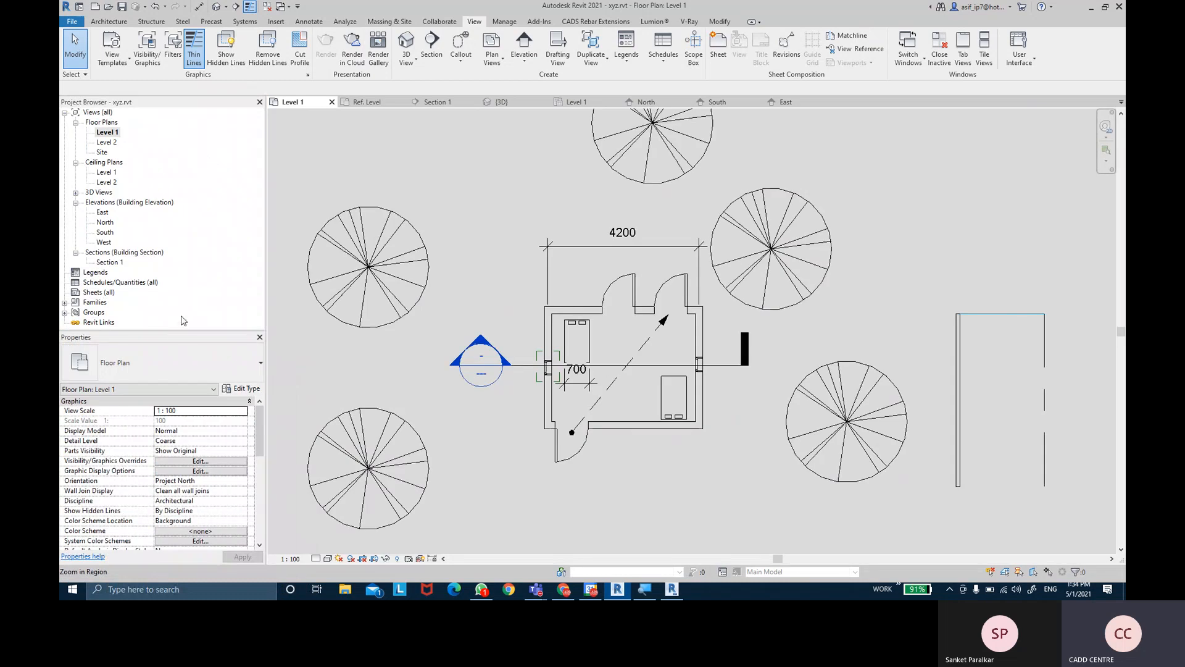
{"action": "left_click_drag", "start_coordinate": [184, 336], "coordinate": [170, 113]}
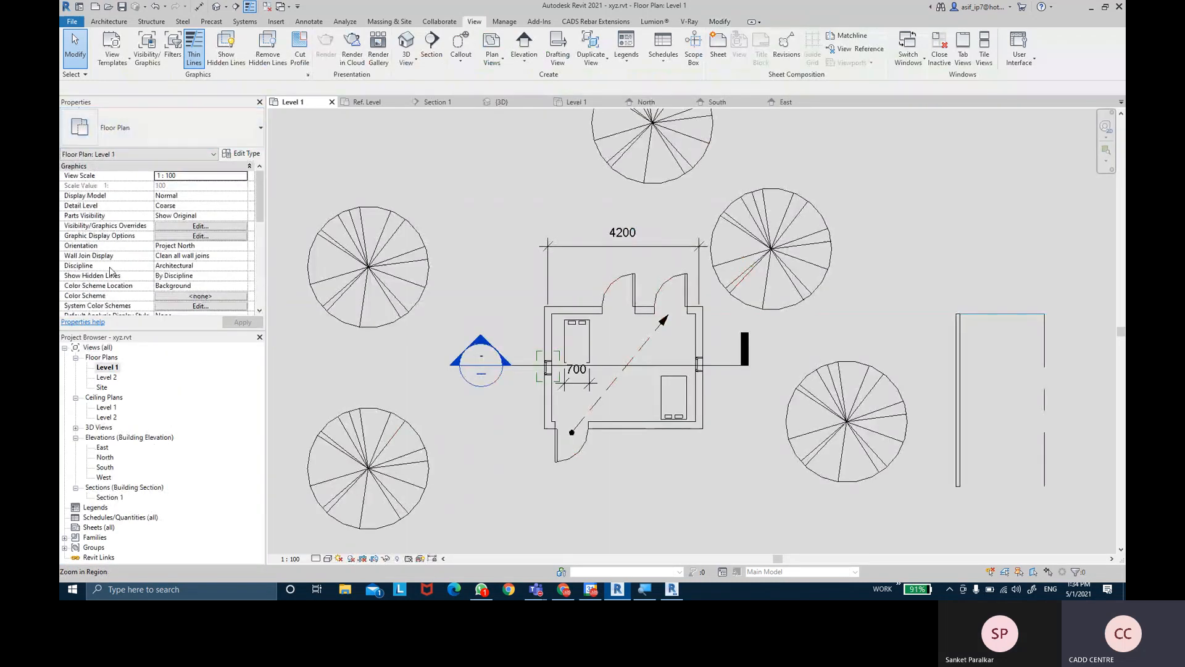
- Collapse the Views (all) tree and recentre the Level 1 floor plan in the window
{"action": "left_click", "coordinate": [65, 347]}
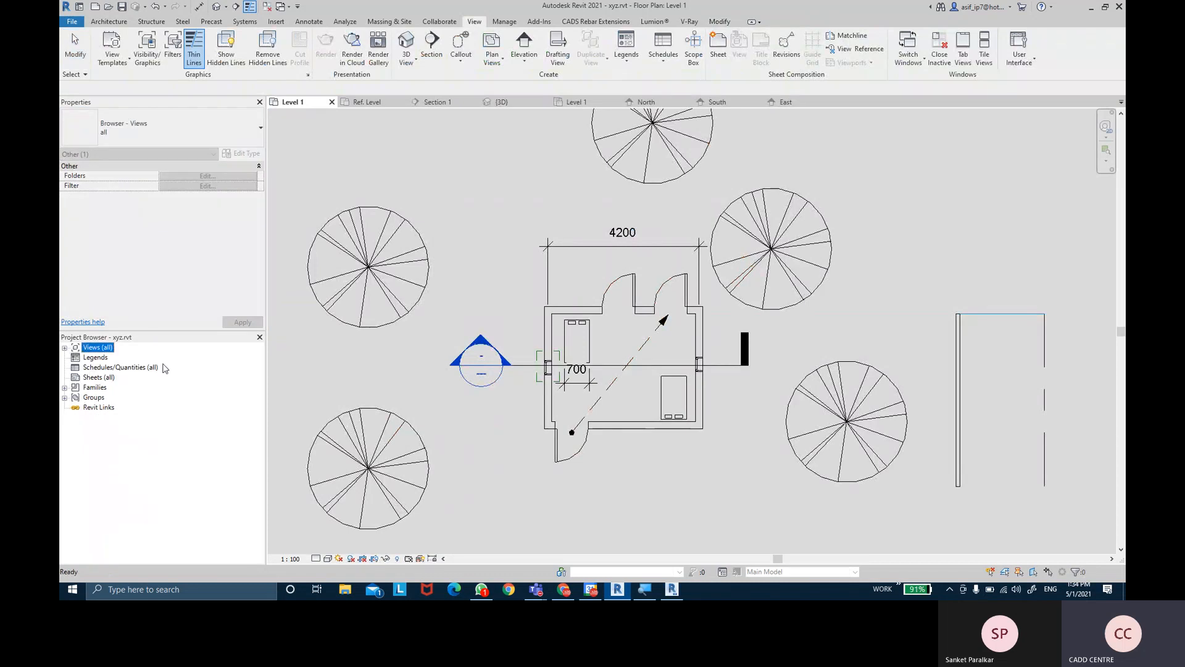
{"action": "left_click", "coordinate": [509, 263]}
{"action": "scroll", "coordinate": [556, 290], "scroll_direction": "down", "scroll_amount": 2}
{"action": "mouse_move", "coordinate": [569, 283]}
{"action": "middle_mouse_down"}
{"action": "mouse_move", "coordinate": [552, 336]}
{"action": "mouse_move", "coordinate": [554, 423]}
{"action": "middle_mouse_up"}
{"action": "scroll", "coordinate": [555, 424], "scroll_direction": "up", "scroll_amount": 1}
{"action": "middle_click_drag", "start_coordinate": [804, 254], "coordinate": [793, 211]}
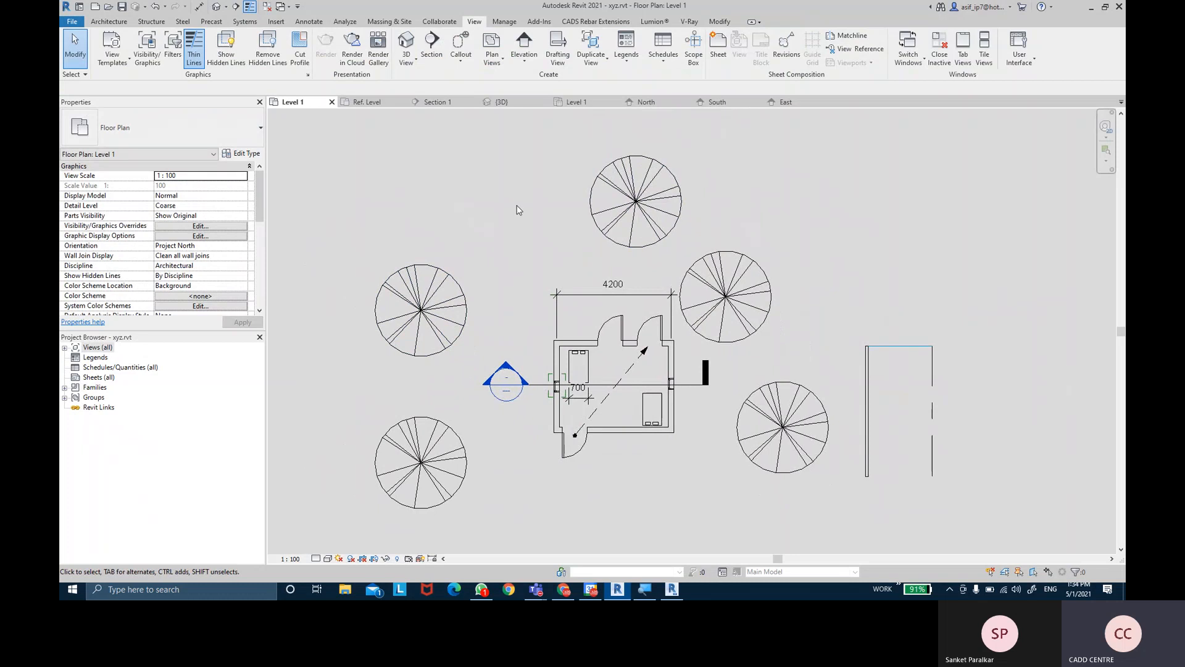
- Cycle through the open views: Section 1, 3D, ceiling plan, North, South and East elevations, and back
{"action": "left_click", "coordinate": [436, 102]}
{"action": "left_click", "coordinate": [499, 102]}
{"action": "left_click", "coordinate": [576, 102]}
{"action": "left_click", "coordinate": [636, 103]}
{"action": "left_click", "coordinate": [716, 102]}
{"action": "left_click", "coordinate": [785, 102]}
{"action": "left_click", "coordinate": [719, 103]}
{"action": "left_click", "coordinate": [645, 102]}
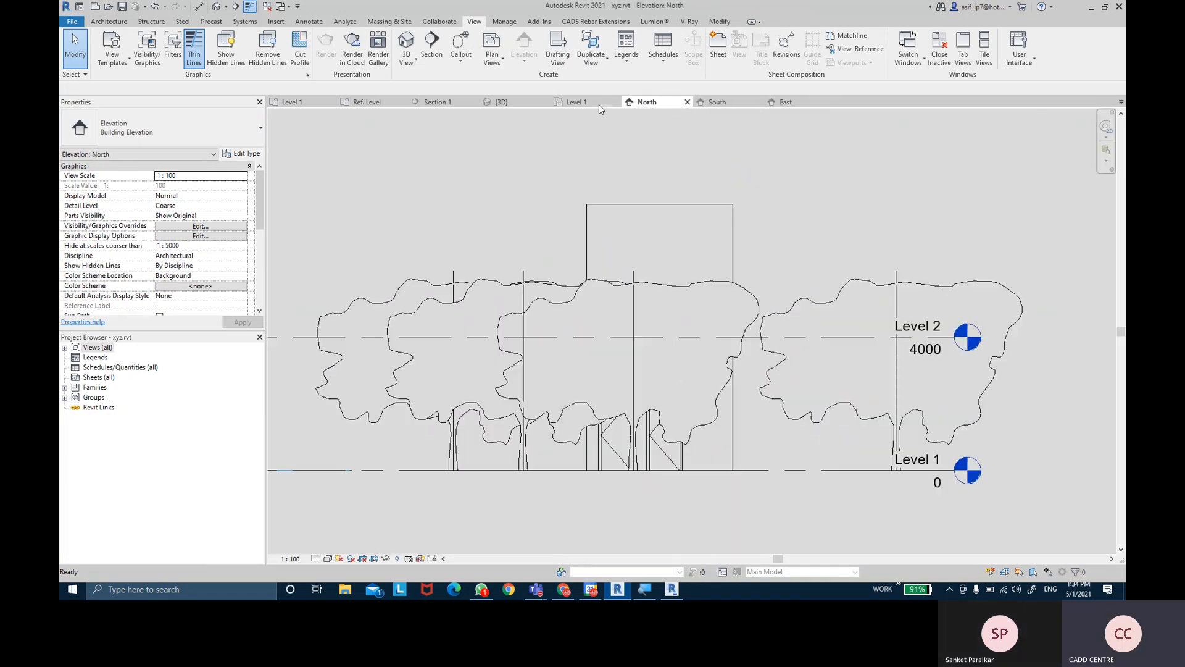
{"action": "left_click", "coordinate": [584, 103]}
{"action": "left_click", "coordinate": [498, 102]}
{"action": "left_click", "coordinate": [436, 102]}
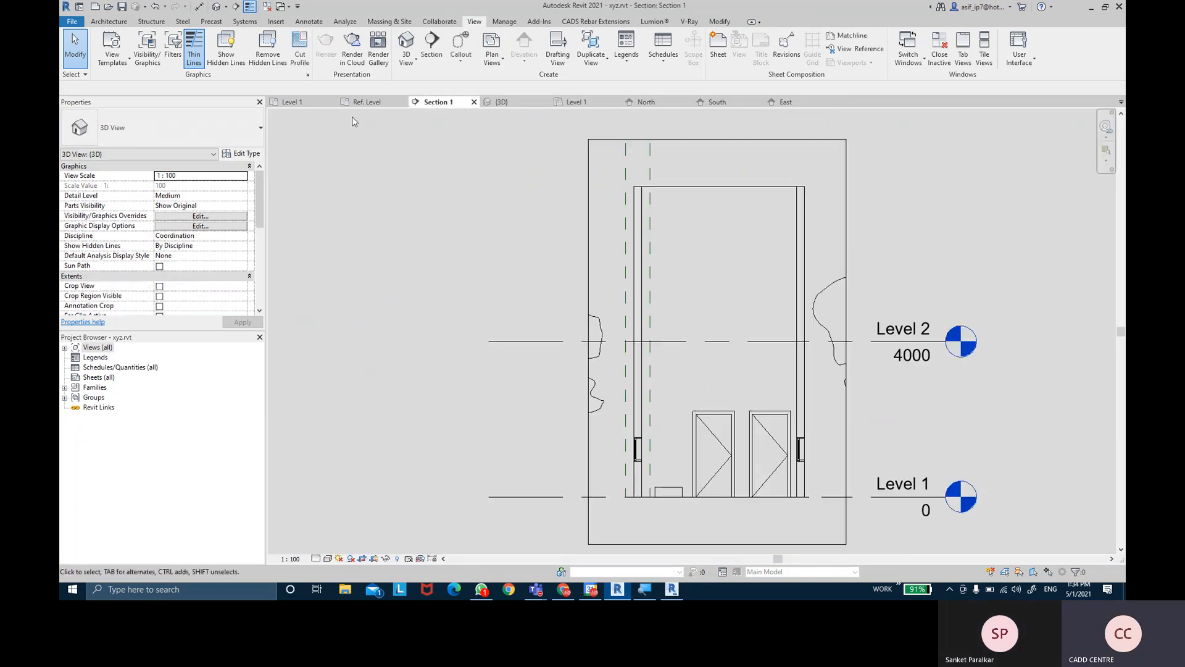
{"action": "left_click", "coordinate": [292, 102]}
{"action": "left_click", "coordinate": [513, 103]}
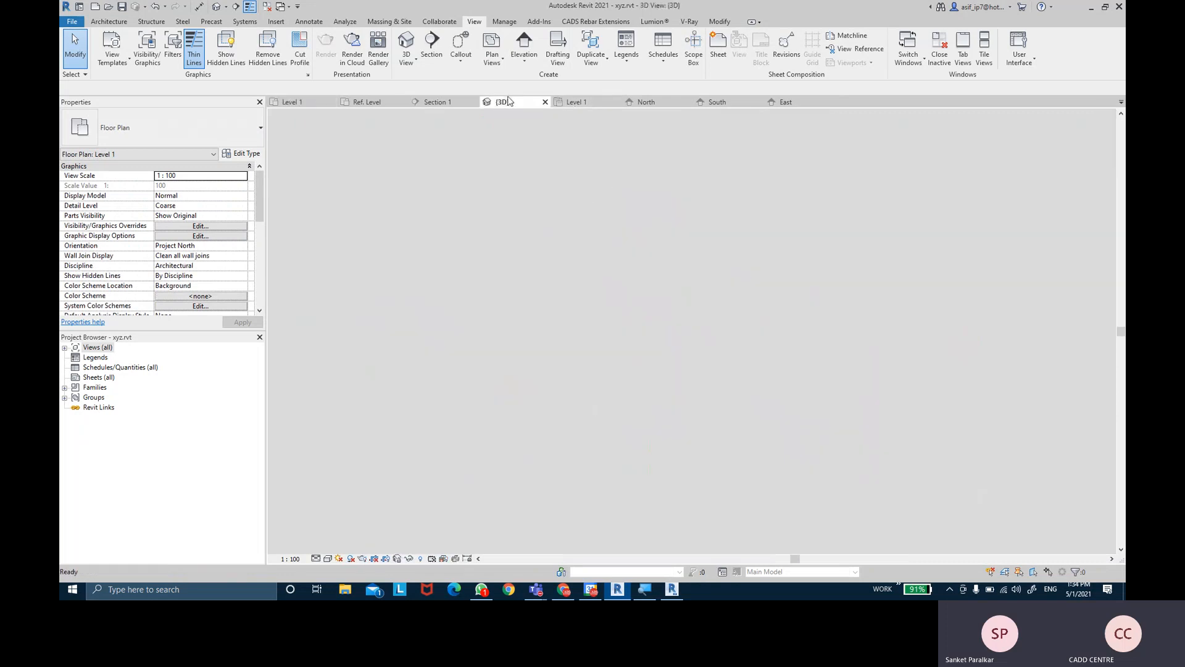
- Close the 3D, North, South, East and Section 1 view tabs, then the last remaining view
{"action": "left_click", "coordinate": [545, 102]}
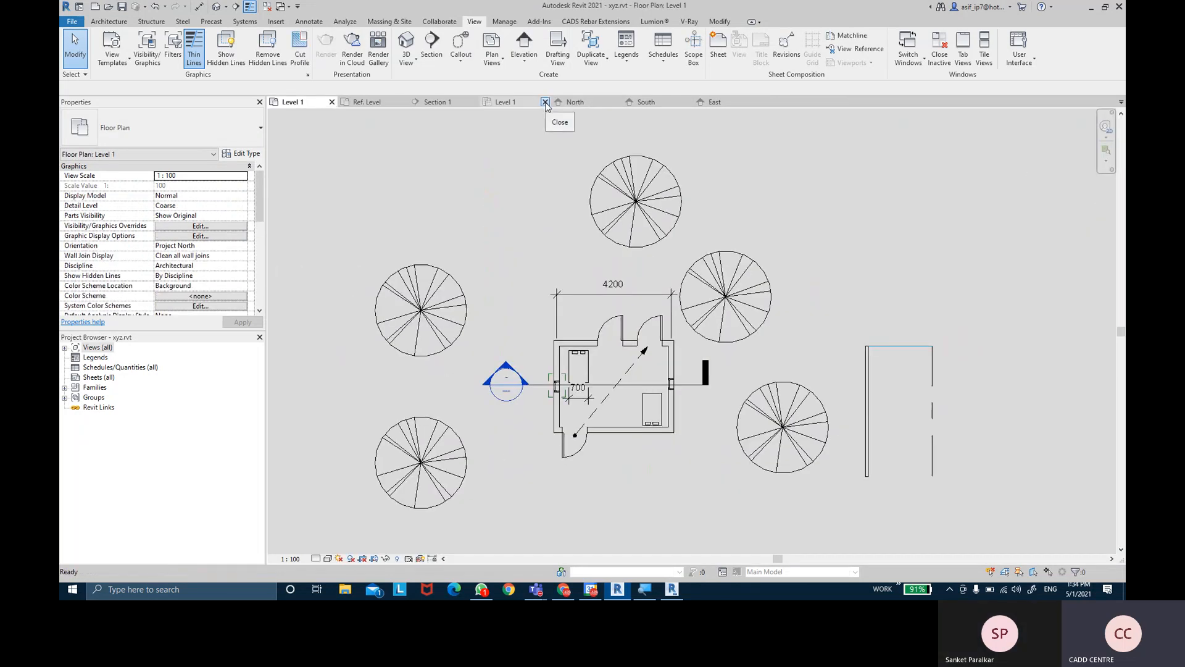
{"action": "left_click", "coordinate": [546, 103]}
{"action": "left_click", "coordinate": [546, 102]}
{"action": "left_click", "coordinate": [545, 103]}
{"action": "left_click", "coordinate": [545, 103]}
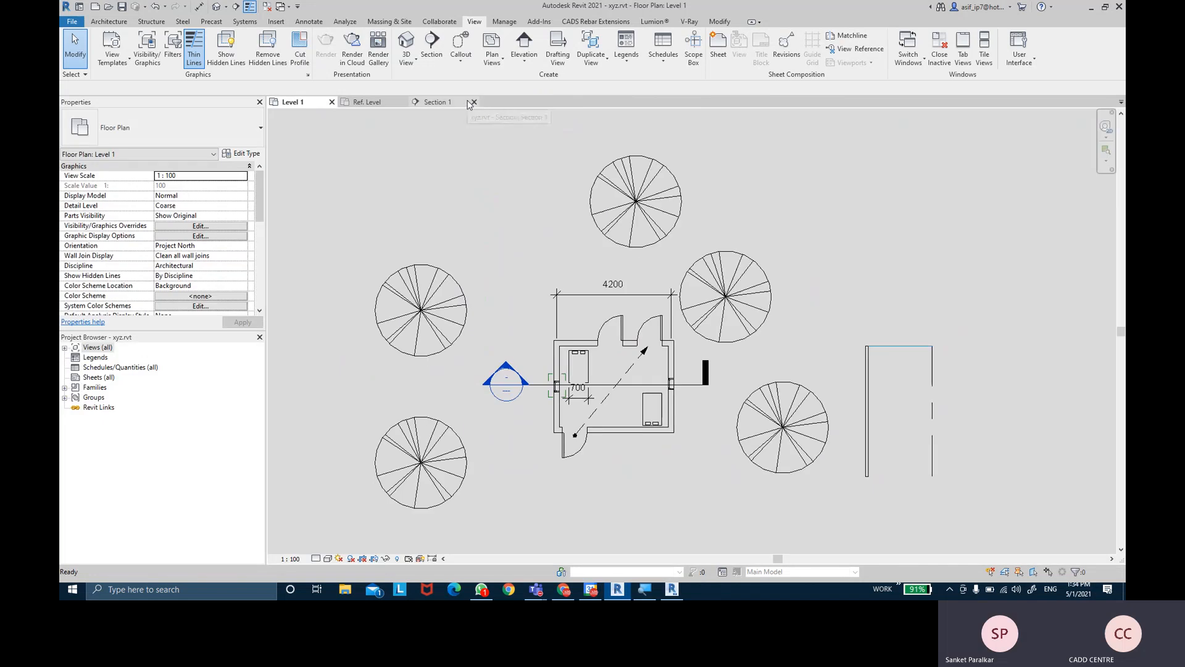
{"action": "left_click", "coordinate": [474, 103]}
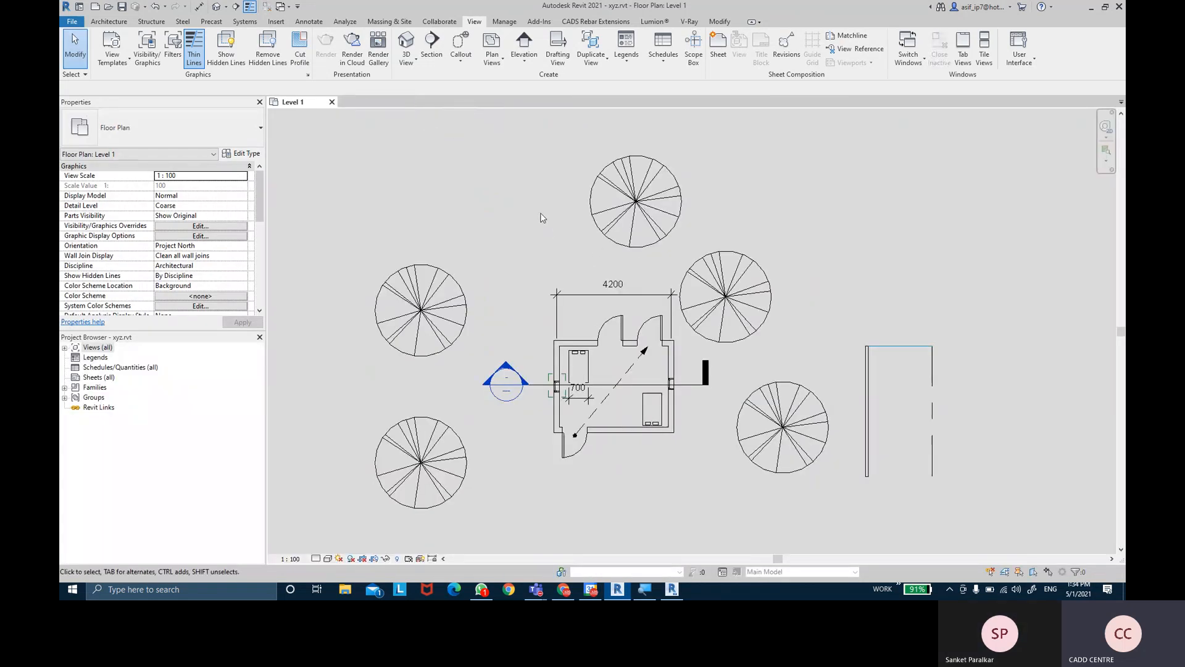
{"action": "middle_click_drag", "start_coordinate": [549, 226], "coordinate": [566, 267]}
{"action": "left_click", "coordinate": [332, 101]}
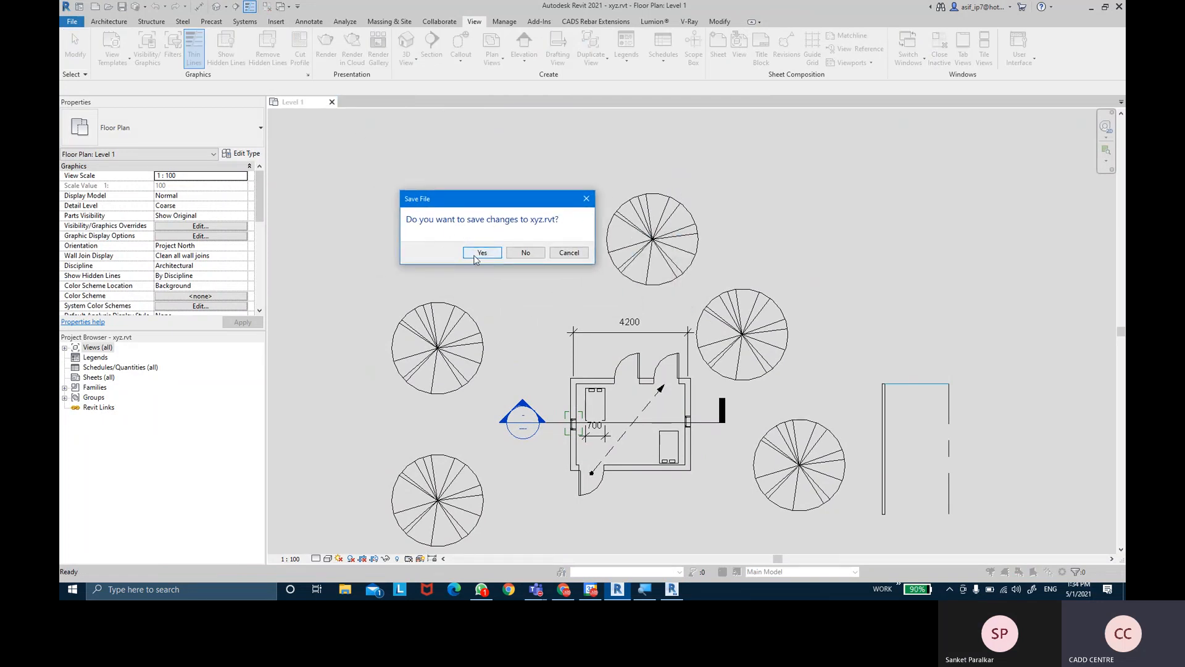
{"action": "left_click", "coordinate": [567, 255]}
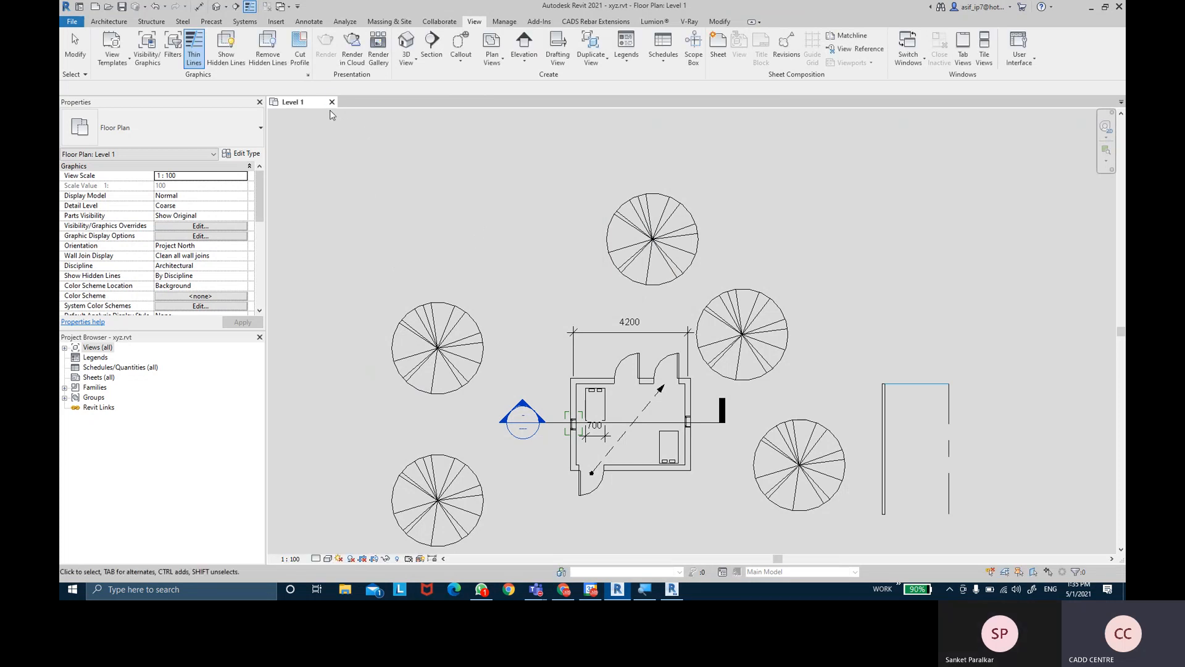
- Expand the project views list and open the North and East elevations
{"action": "double_click", "coordinate": [70, 345]}
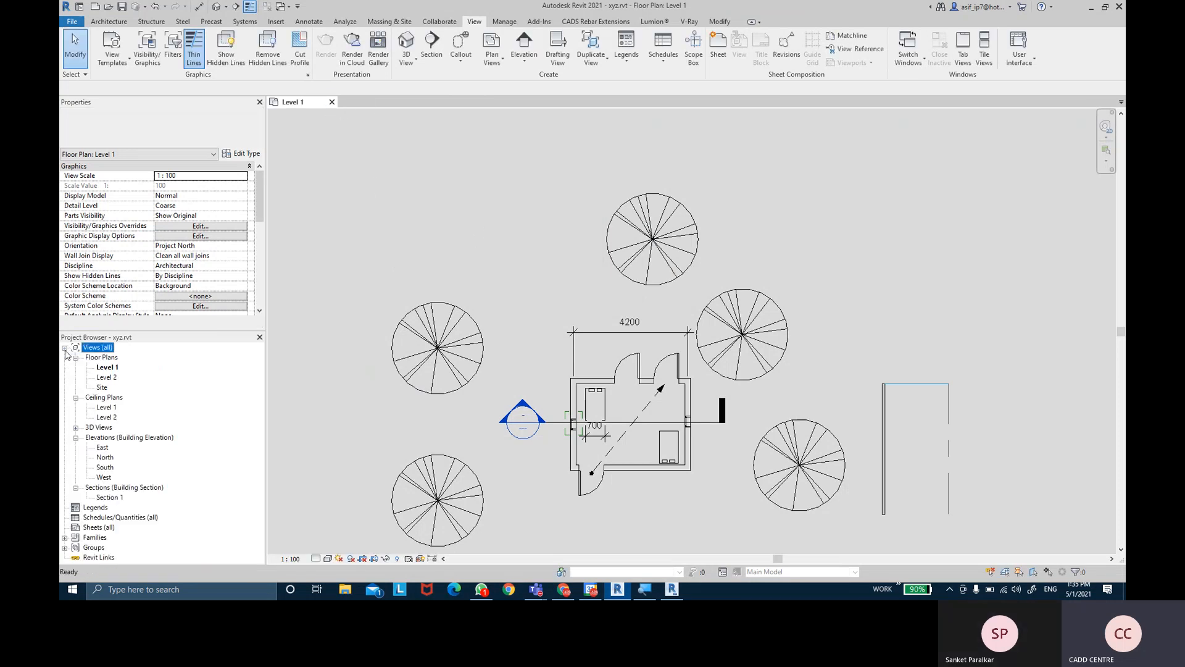
{"action": "double_click", "coordinate": [104, 458]}
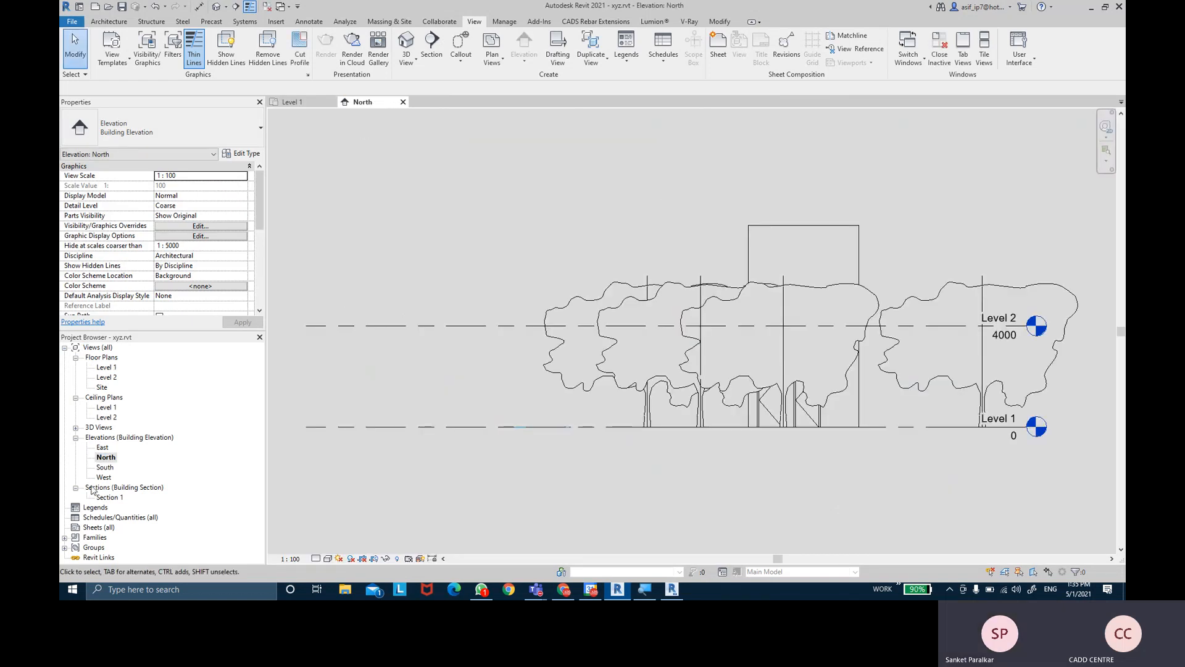
{"action": "double_click", "coordinate": [102, 447]}
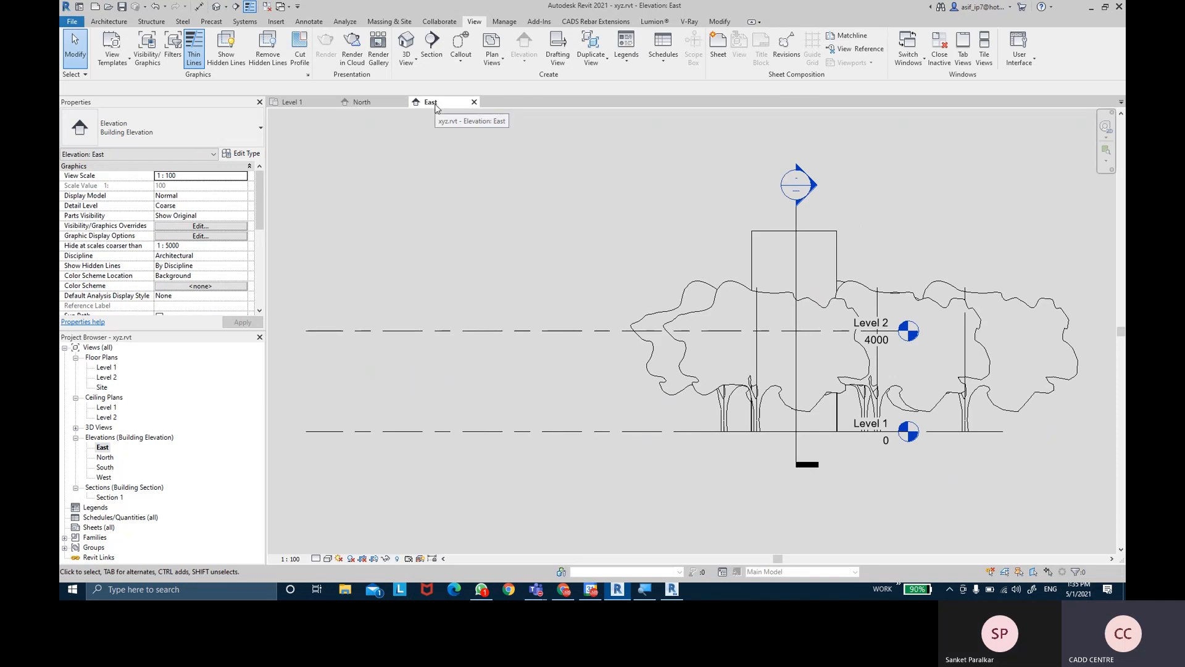
- Check the North elevation, then return to the Level 1 floor plan and reposition it
{"action": "left_click", "coordinate": [377, 106]}
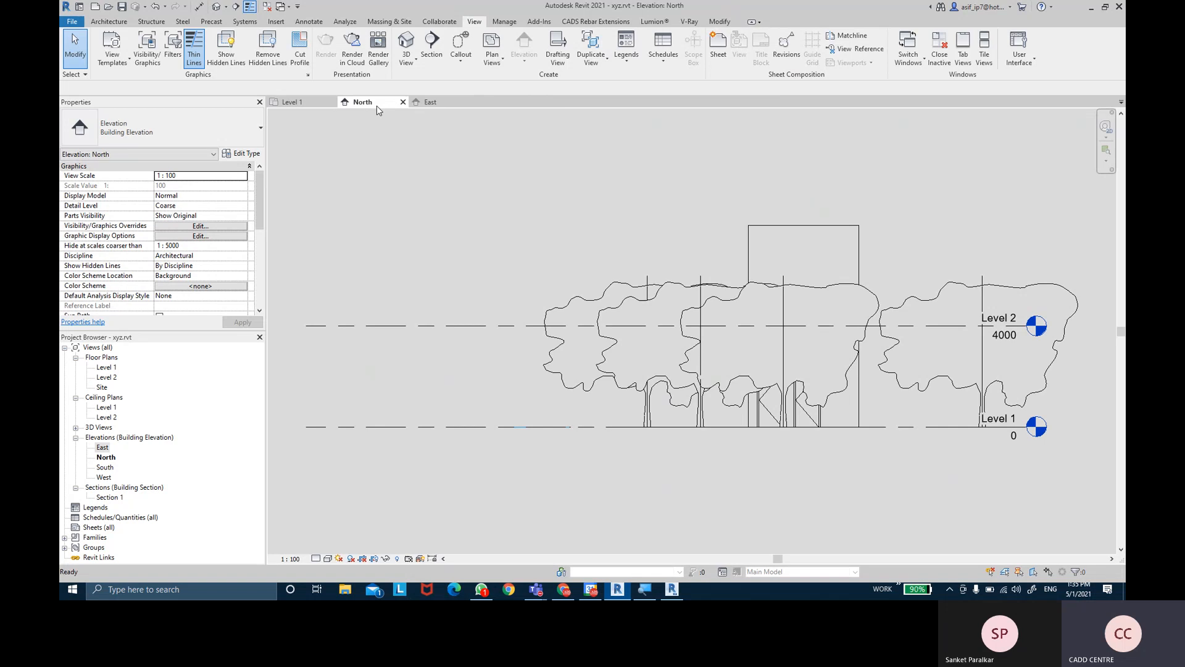
{"action": "left_click", "coordinate": [291, 101]}
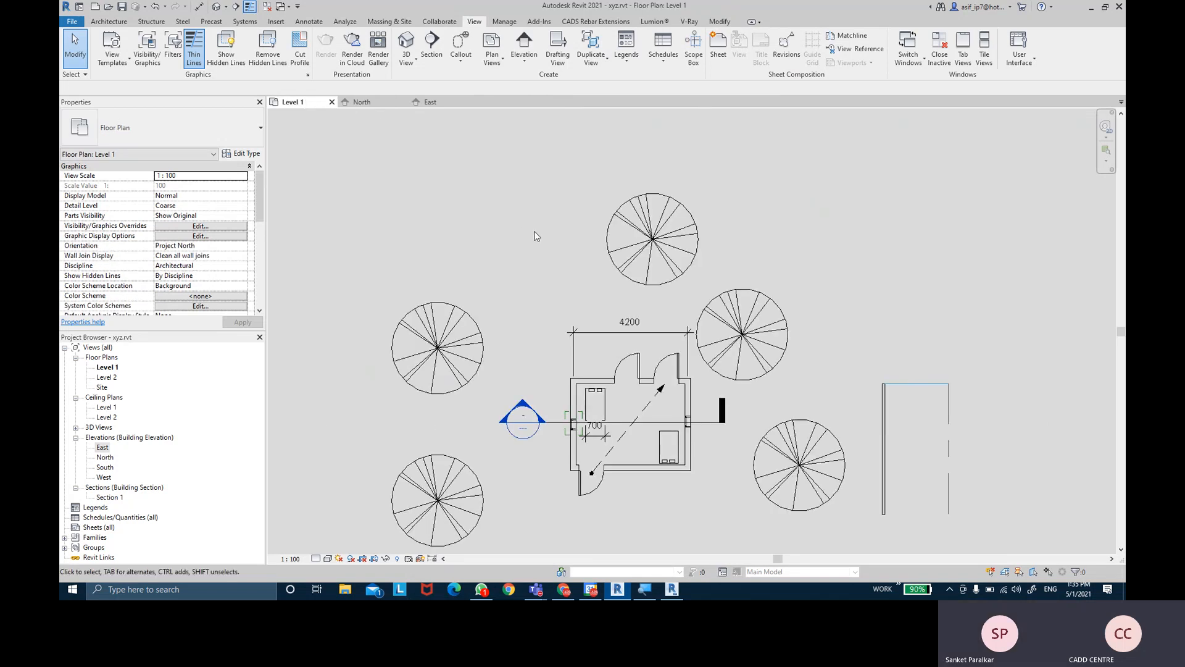
{"action": "middle_click_drag", "start_coordinate": [557, 233], "coordinate": [549, 233]}
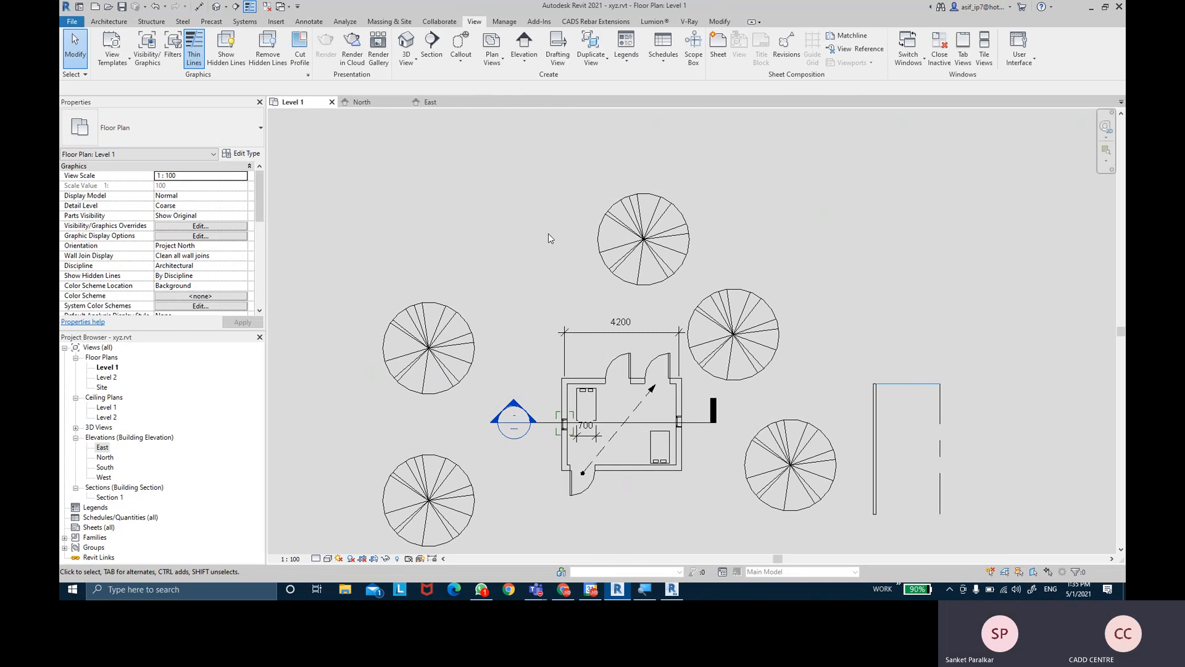
{"action": "scroll", "coordinate": [548, 238], "scroll_direction": "down", "scroll_amount": 5}
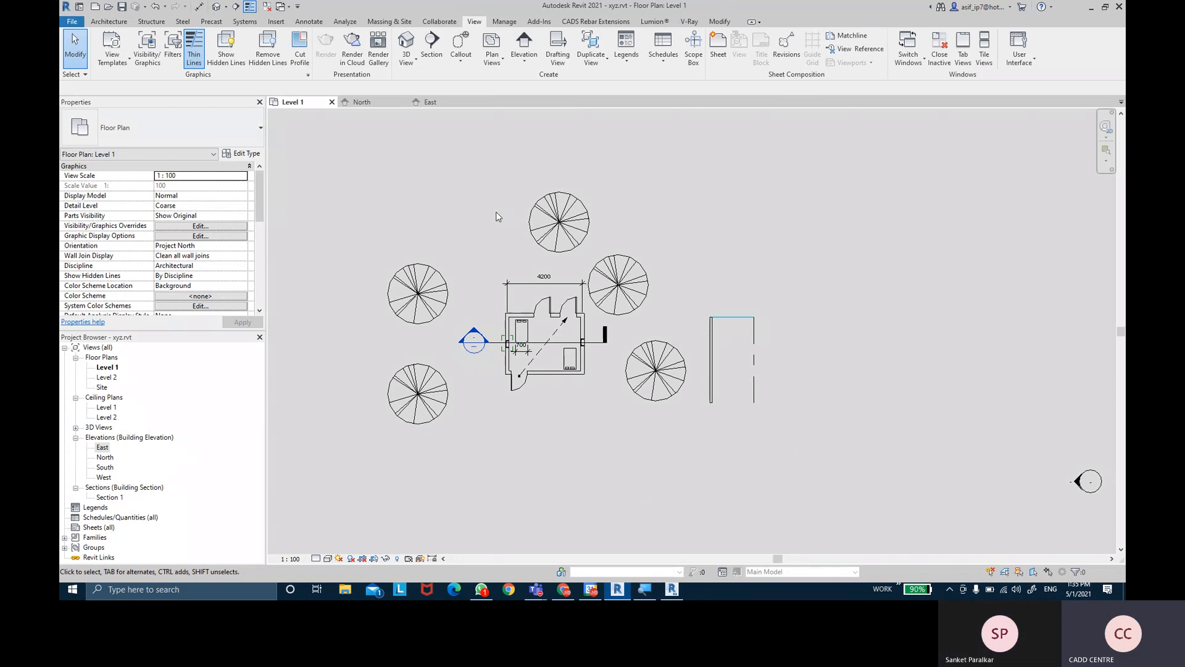
{"action": "scroll", "coordinate": [488, 222], "scroll_direction": "down", "scroll_amount": 3}
{"action": "mouse_move", "coordinate": [482, 228]}
{"action": "middle_mouse_down"}
{"action": "mouse_move", "coordinate": [506, 294]}
{"action": "mouse_move", "coordinate": [483, 241]}
{"action": "middle_mouse_up"}
{"action": "scroll", "coordinate": [507, 294], "scroll_direction": "down", "scroll_amount": 2}
{"action": "scroll", "coordinate": [508, 295], "scroll_direction": "up", "scroll_amount": 4}
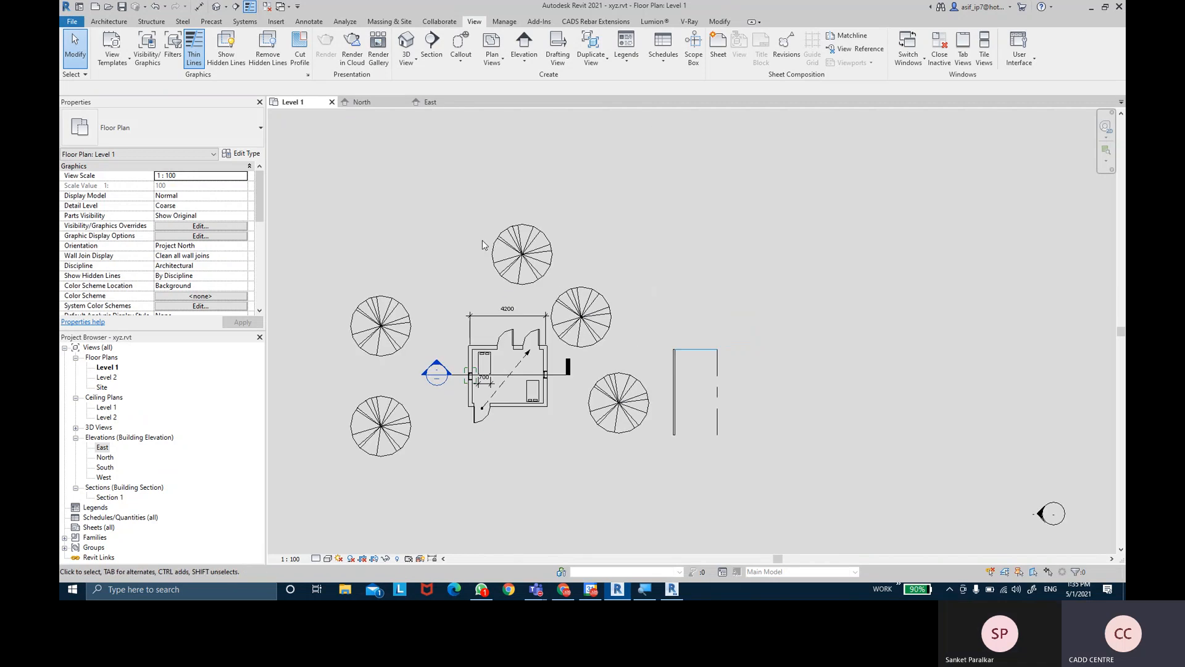
{"action": "scroll", "coordinate": [484, 244], "scroll_direction": "up", "scroll_amount": 3}
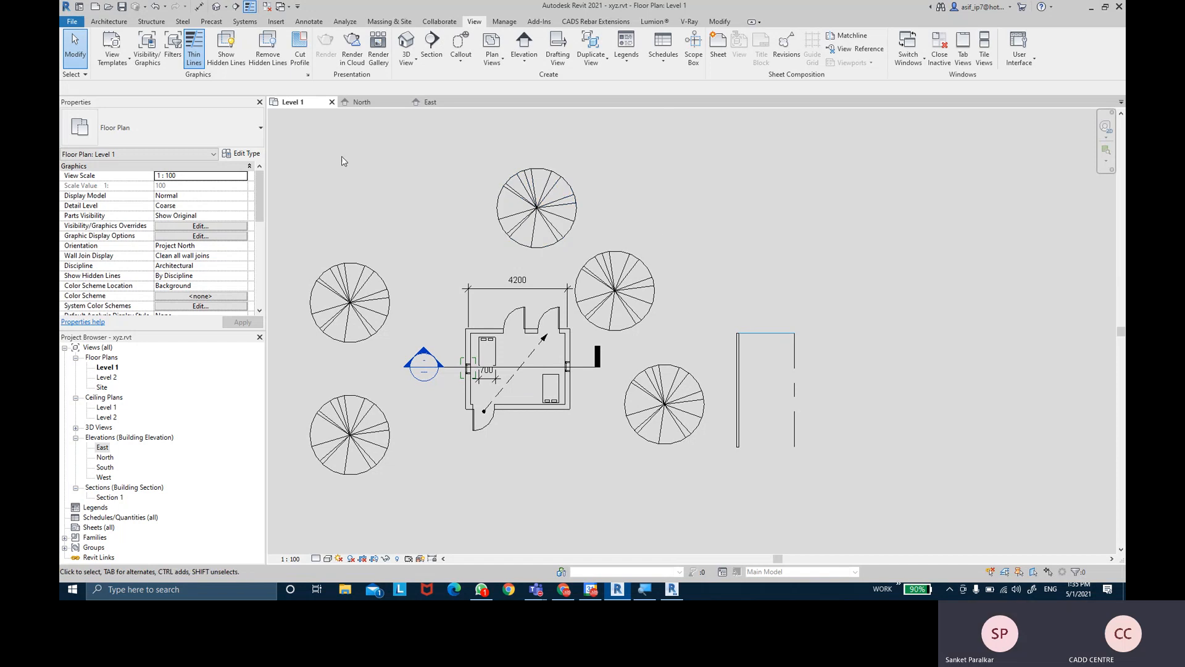
- Close the Level 1, North and East view tabs and answer the save prompt for xyz.rvt
{"action": "left_click", "coordinate": [333, 103]}
{"action": "left_click", "coordinate": [332, 102]}
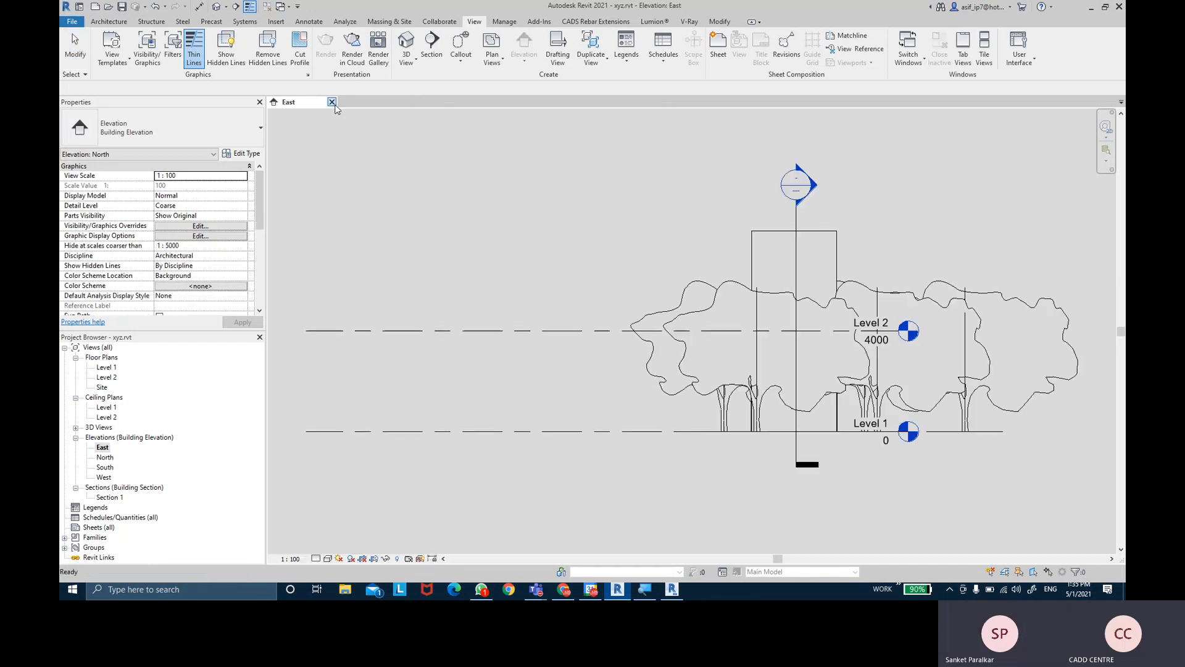
{"action": "left_click", "coordinate": [332, 102]}
{"action": "left_click", "coordinate": [617, 297]}
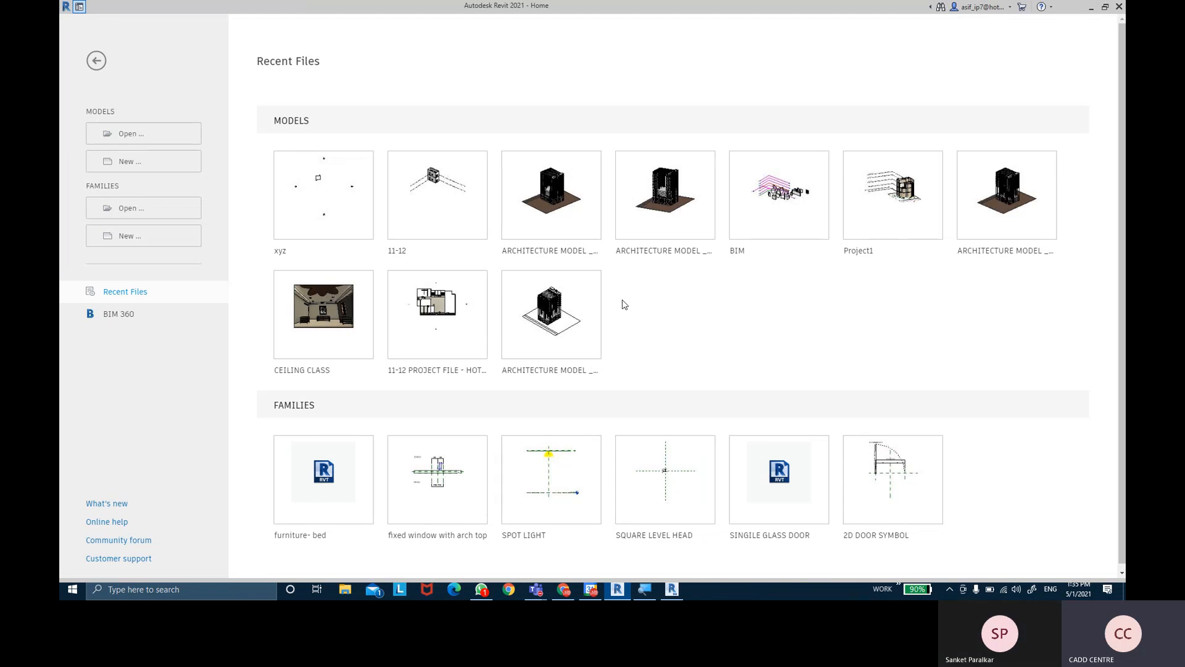
- Create a new Project from the Metric-Architectural Template via Models > New
{"action": "left_click", "coordinate": [165, 168]}
{"action": "left_click", "coordinate": [399, 125]}
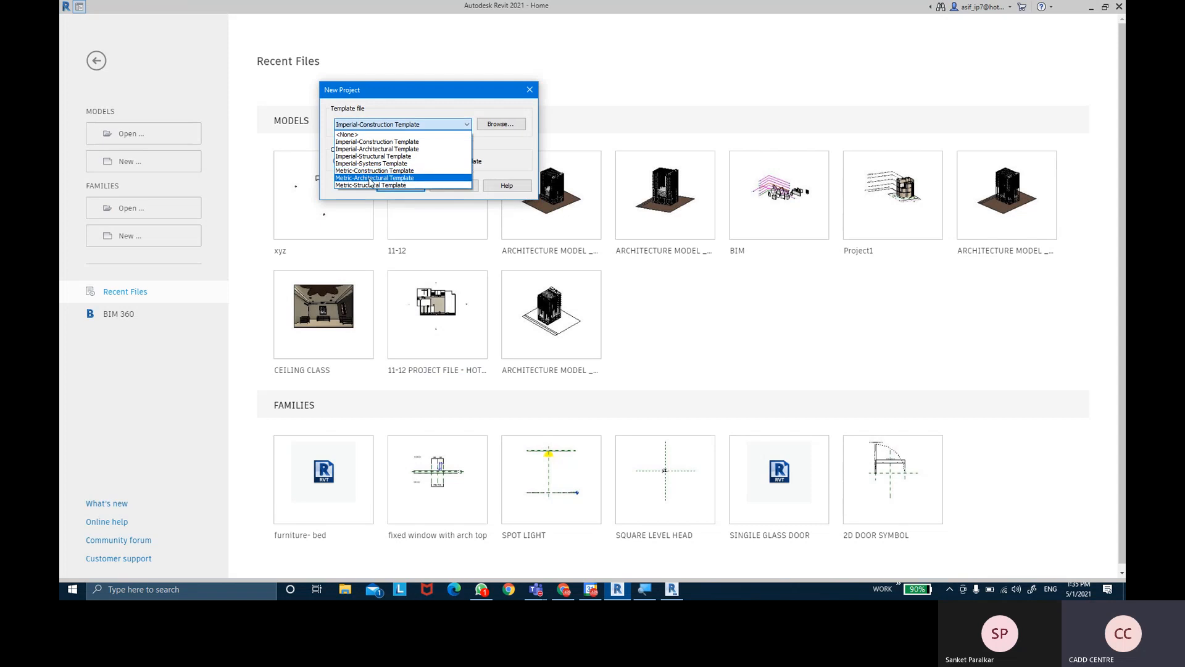
{"action": "left_click", "coordinate": [375, 178]}
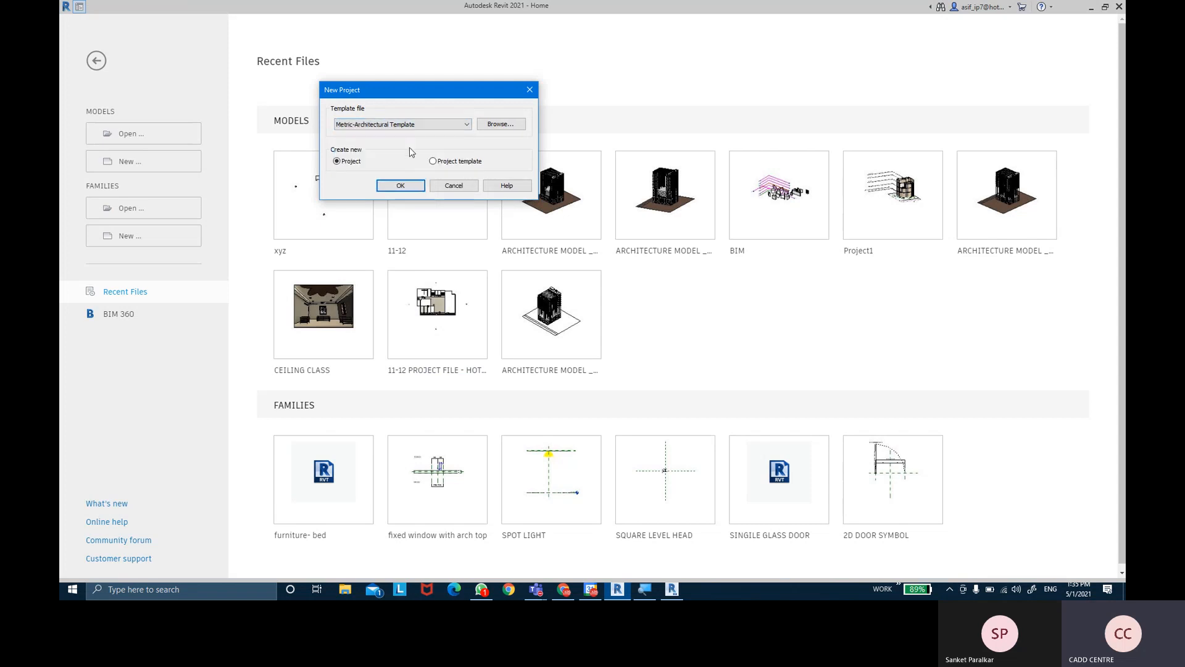
{"action": "left_click", "coordinate": [413, 189]}
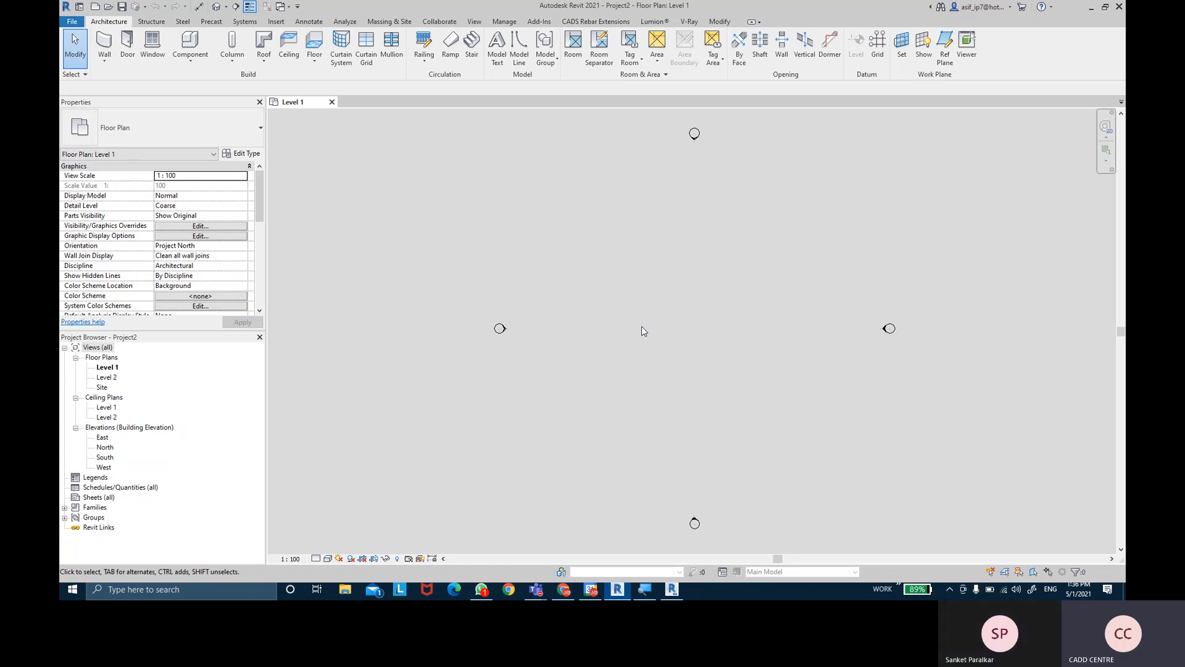
- Open Project Units from the Manage tab, close it, then reopen it with UN to show millimetres and square metres
{"action": "left_click", "coordinate": [503, 24]}
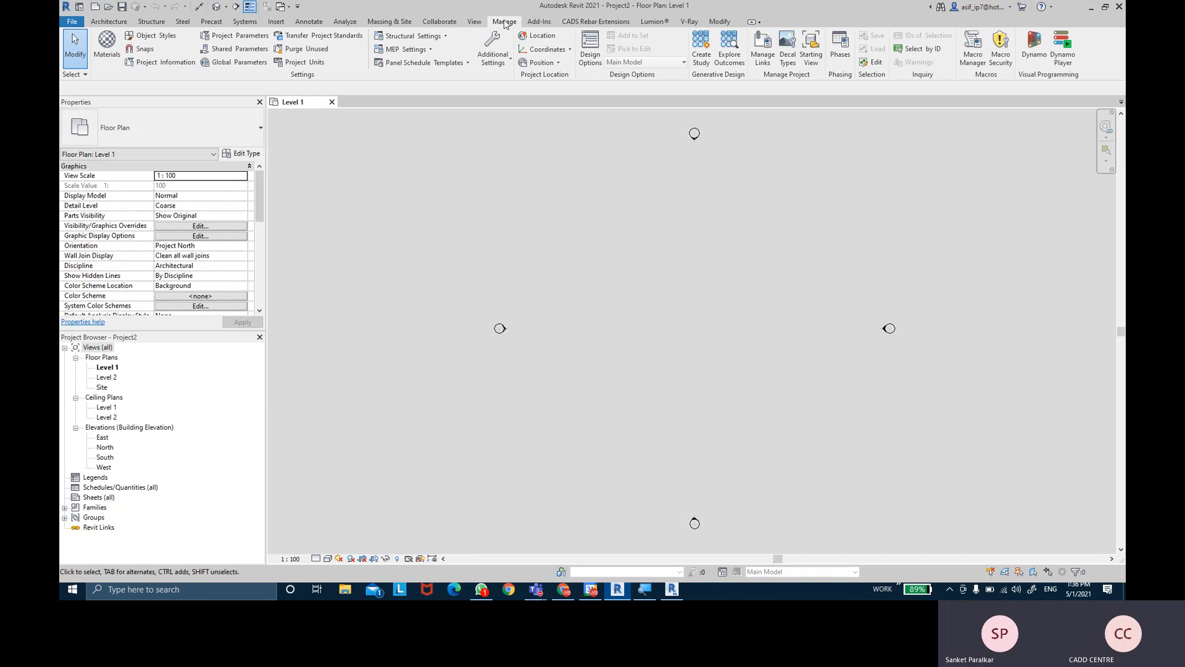
{"action": "left_click", "coordinate": [305, 63]}
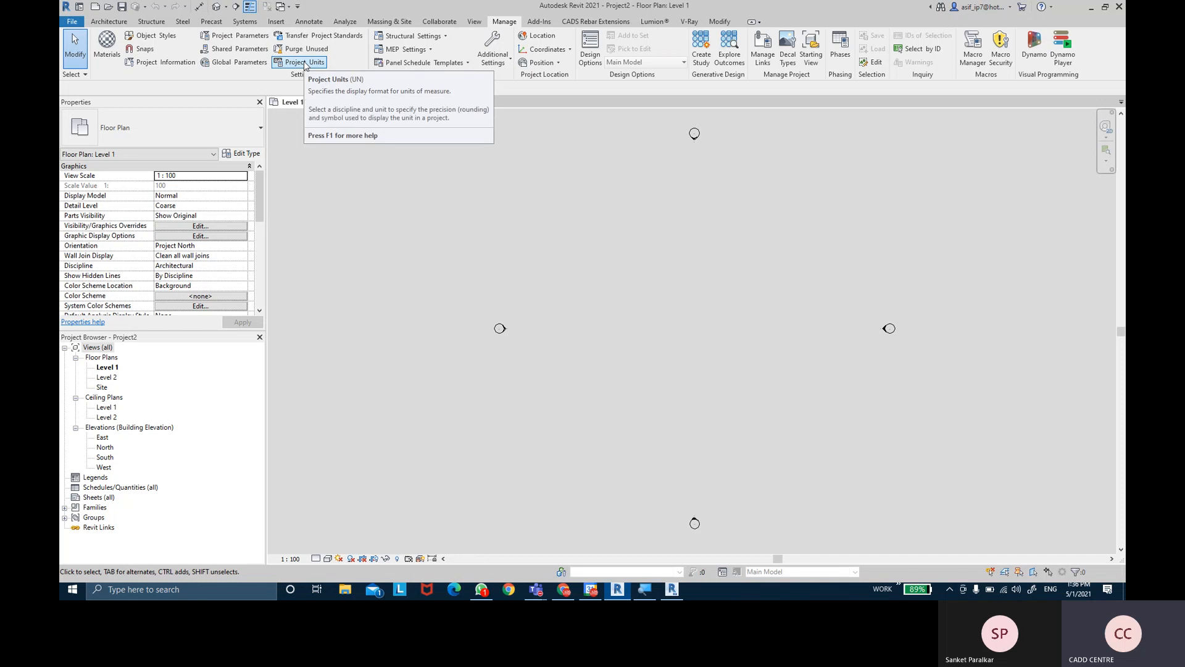
{"action": "left_click", "coordinate": [304, 62]}
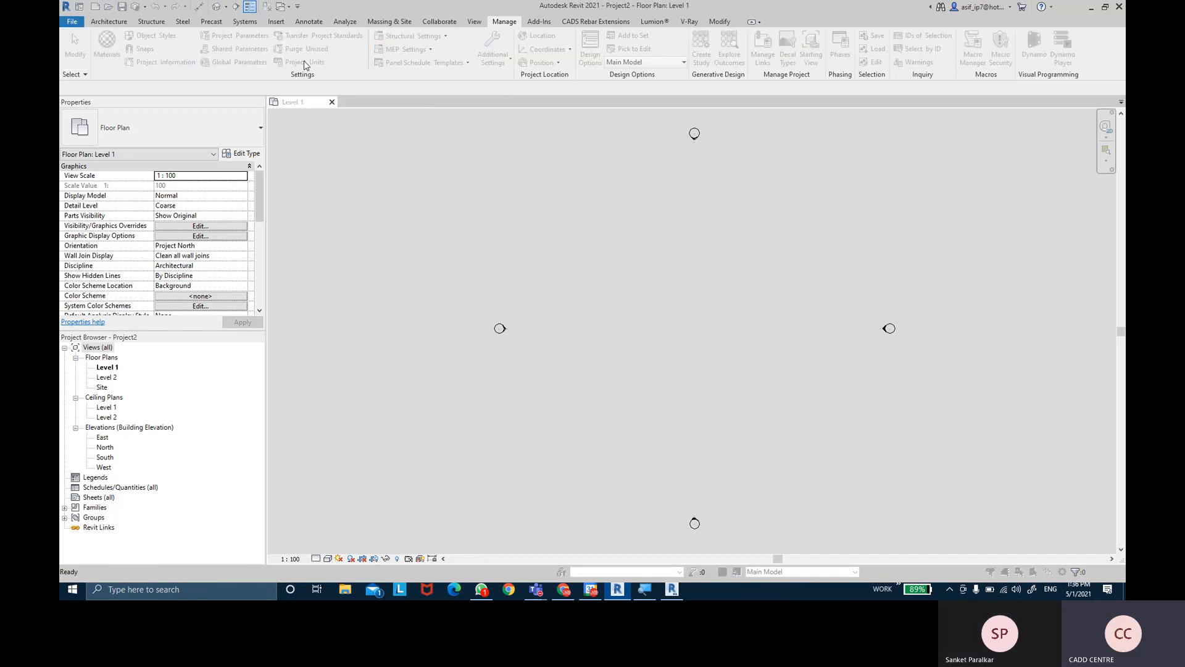
{"action": "left_click_drag", "start_coordinate": [558, 123], "coordinate": [400, 189]}
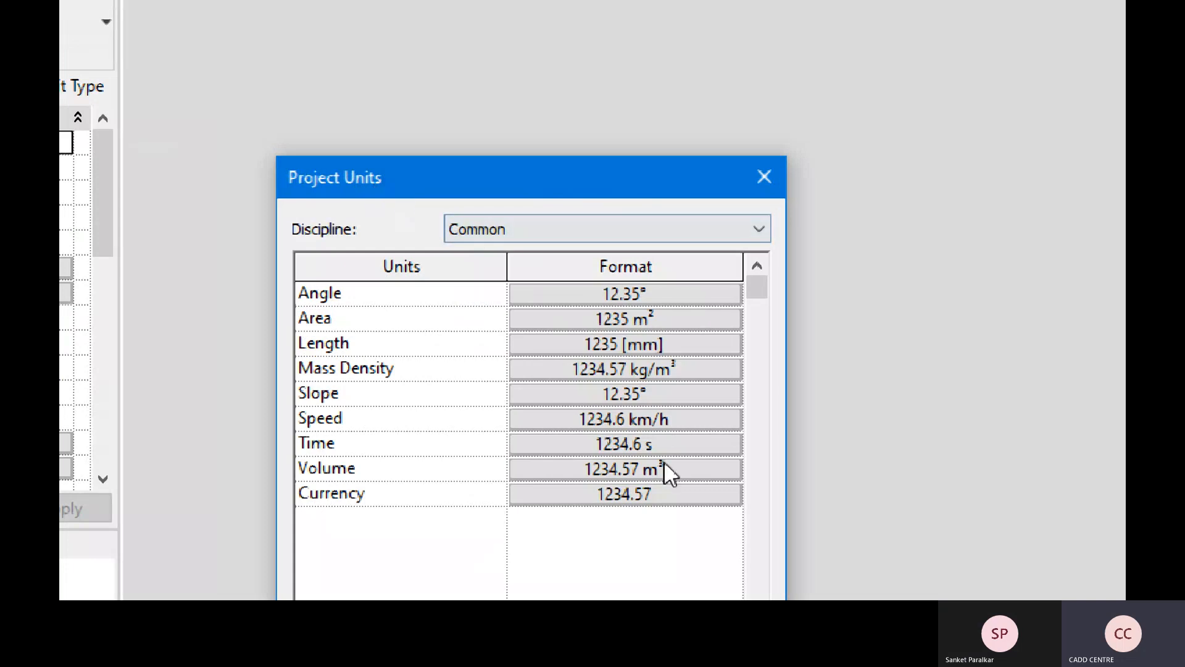
{"action": "left_click", "coordinate": [769, 169]}
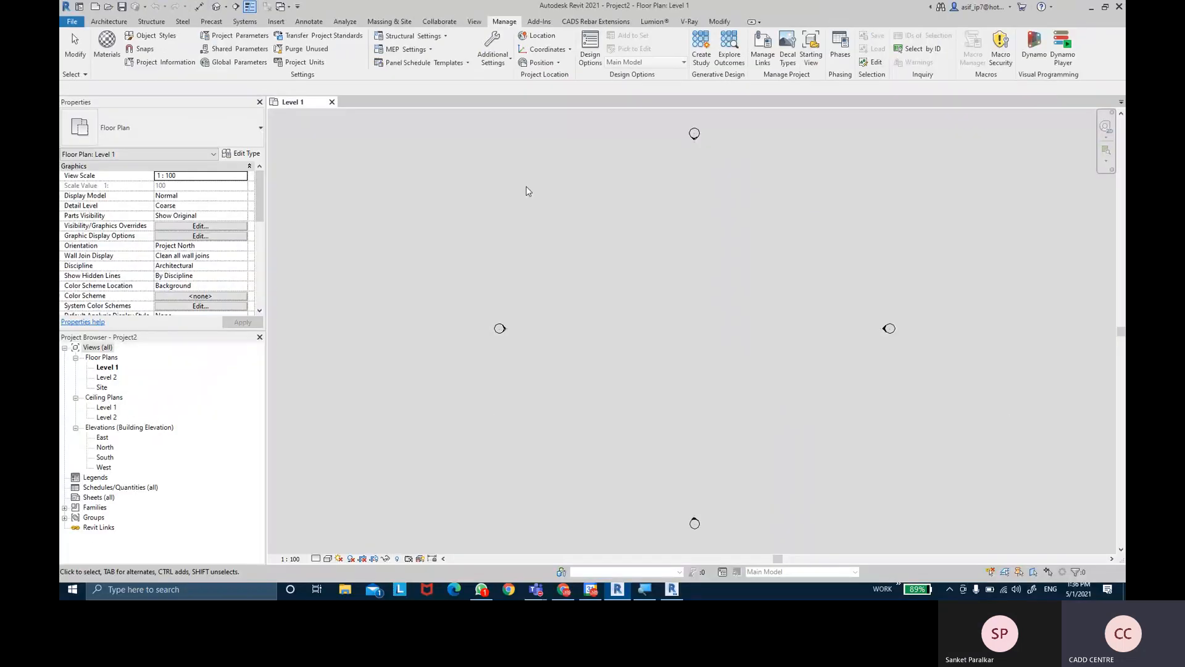
{"action": "key", "text": "u"}
{"action": "key", "text": "n"}
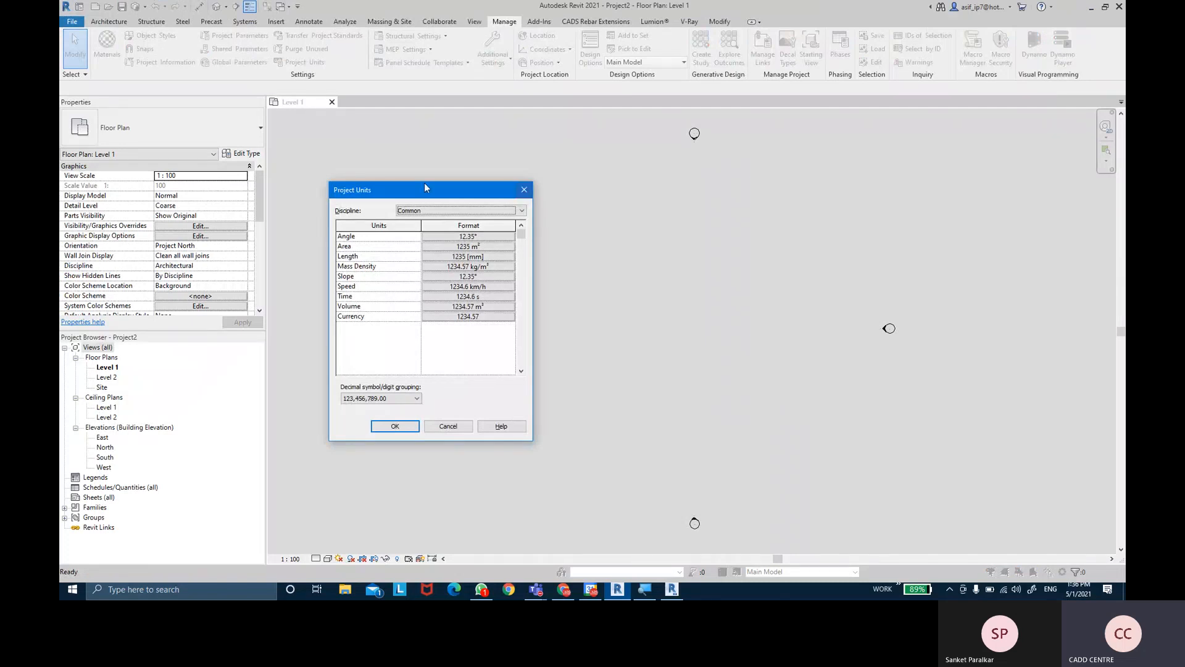
{"action": "left_click_drag", "start_coordinate": [394, 194], "coordinate": [402, 193]}
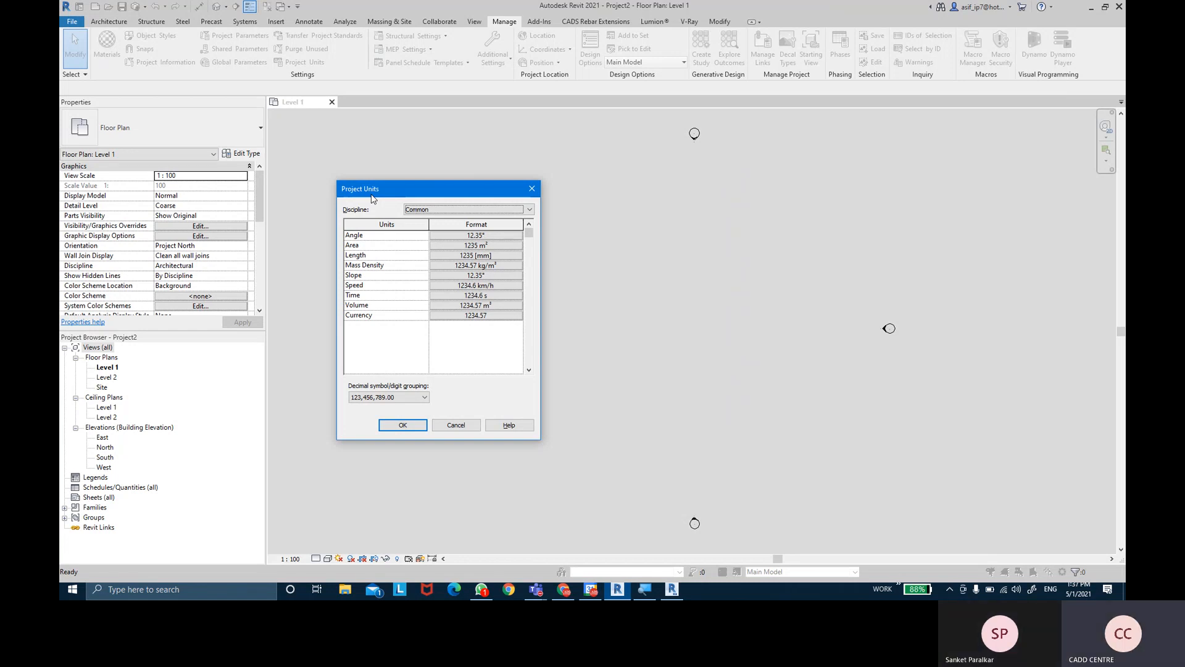
- Browse the Structural and HVAC unit disciplines in Project Units, then return to Common
{"action": "left_click_drag", "start_coordinate": [391, 194], "coordinate": [455, 210]}
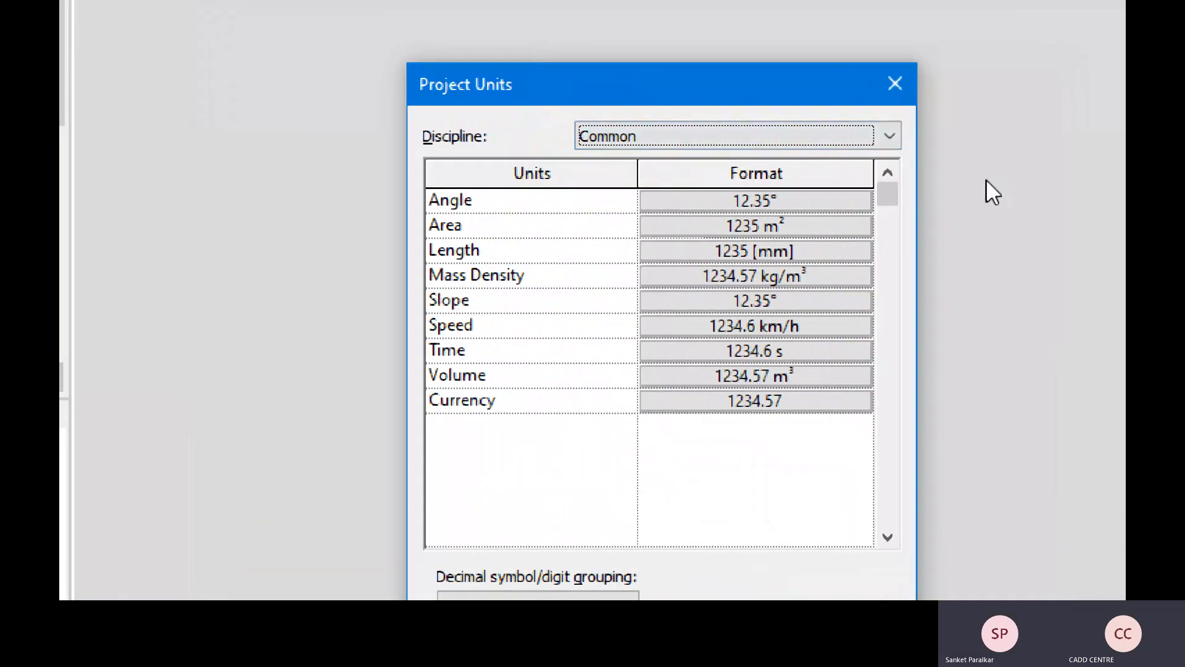
{"action": "left_click", "coordinate": [828, 133]}
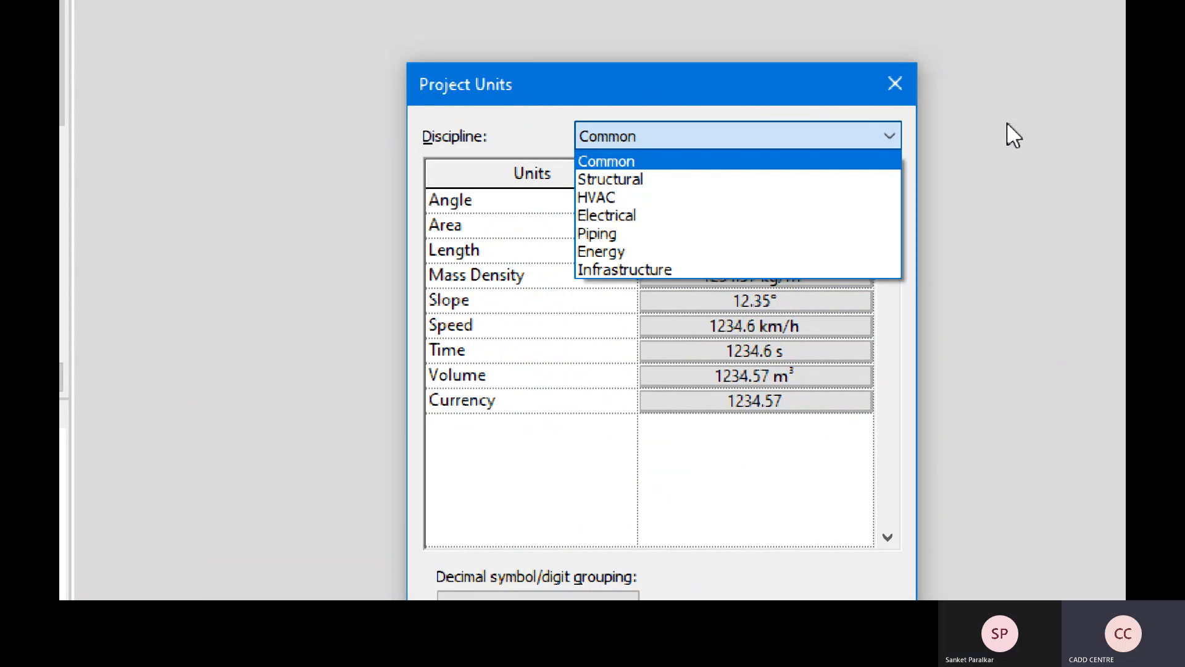
{"action": "left_click", "coordinate": [699, 179]}
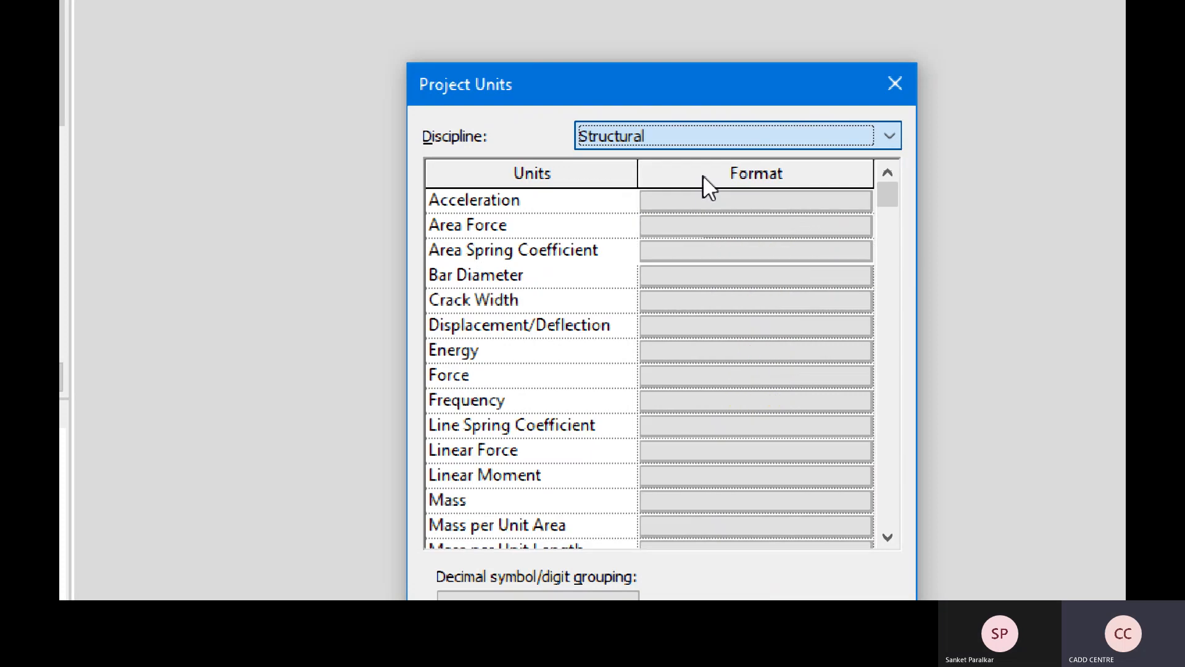
{"action": "left_click_drag", "start_coordinate": [895, 188], "coordinate": [929, 159]}
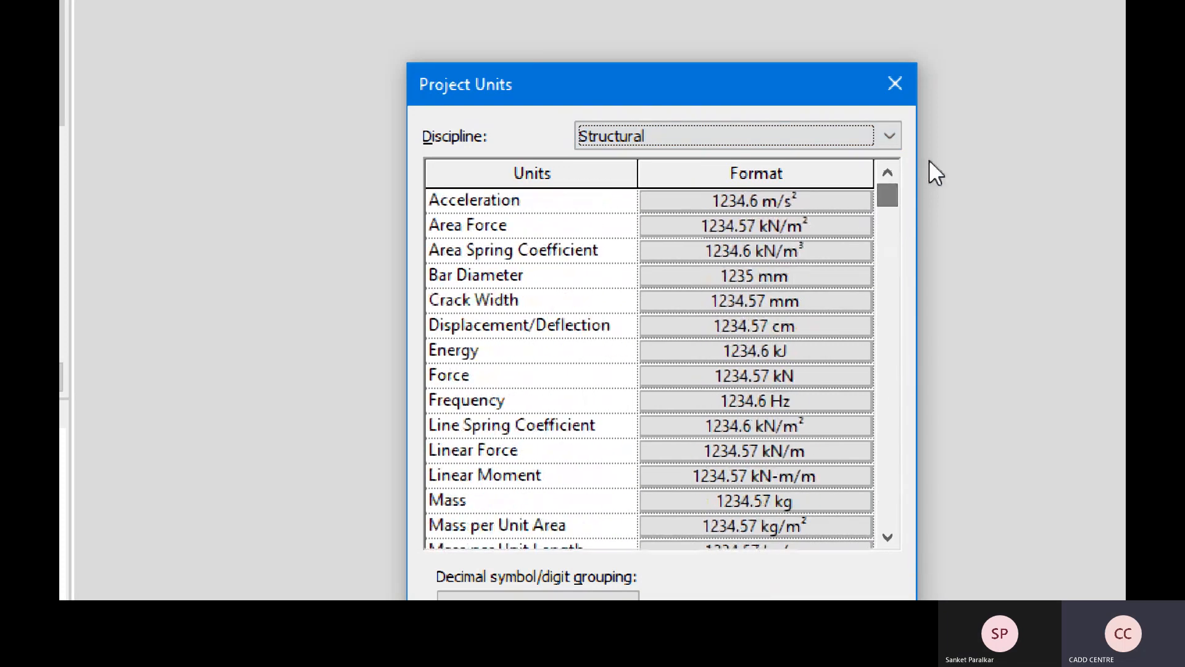
{"action": "left_click", "coordinate": [876, 146]}
{"action": "left_click", "coordinate": [831, 193]}
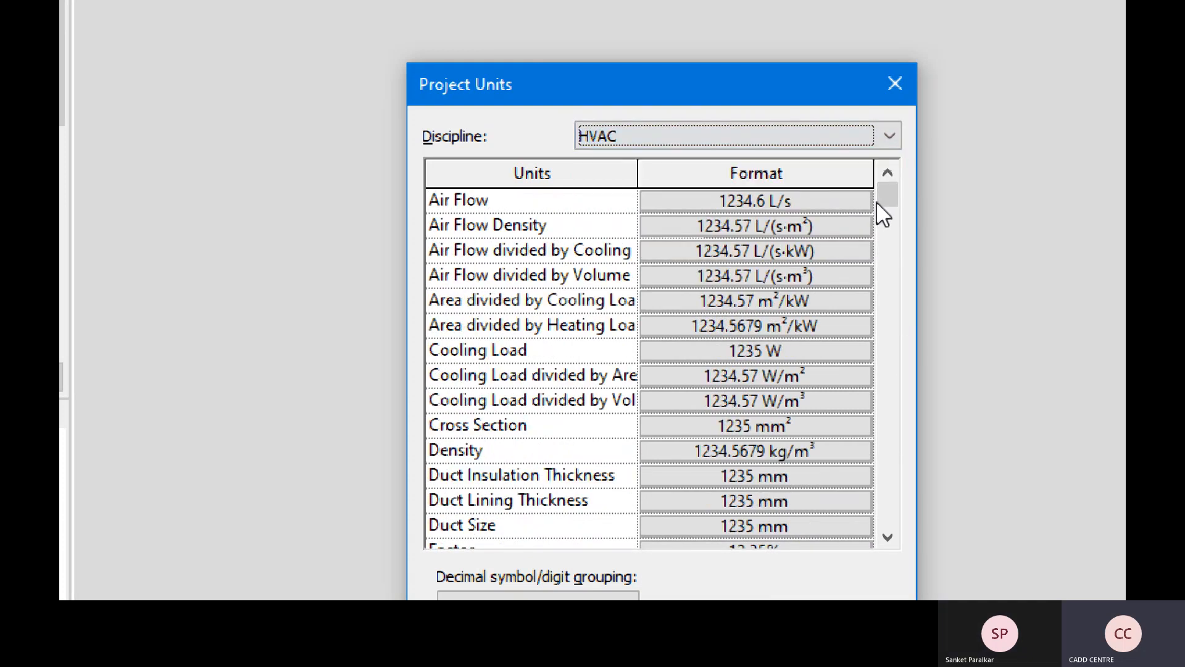
{"action": "mouse_move", "coordinate": [887, 200]}
{"action": "left_mouse_down"}
{"action": "mouse_move", "coordinate": [878, 504]}
{"action": "mouse_move", "coordinate": [885, 188]}
{"action": "left_mouse_up"}
{"action": "scroll", "coordinate": [672, 449], "scroll_direction": "down", "scroll_amount": 1}
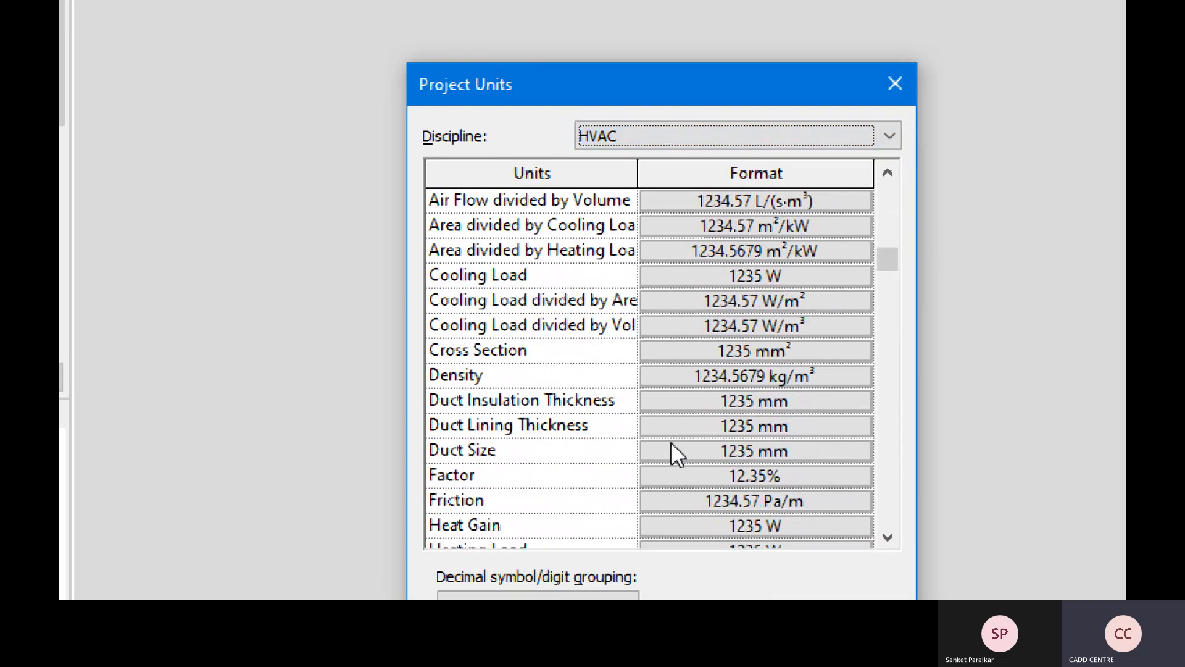
{"action": "left_click", "coordinate": [773, 147]}
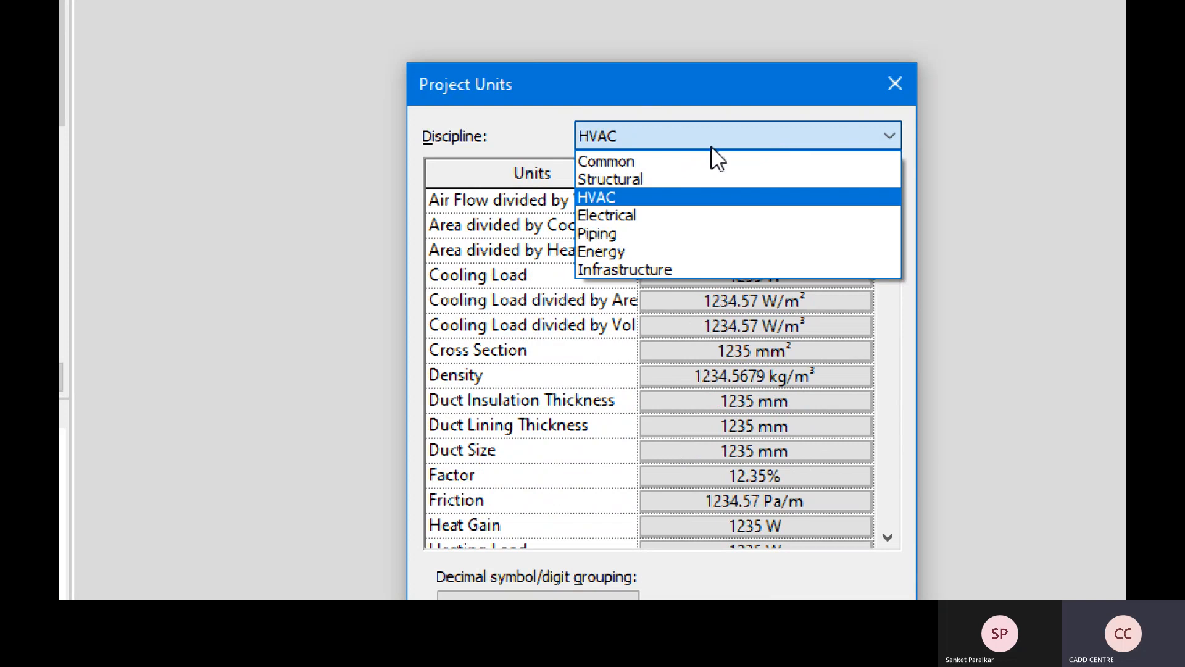
{"action": "left_click", "coordinate": [650, 162]}
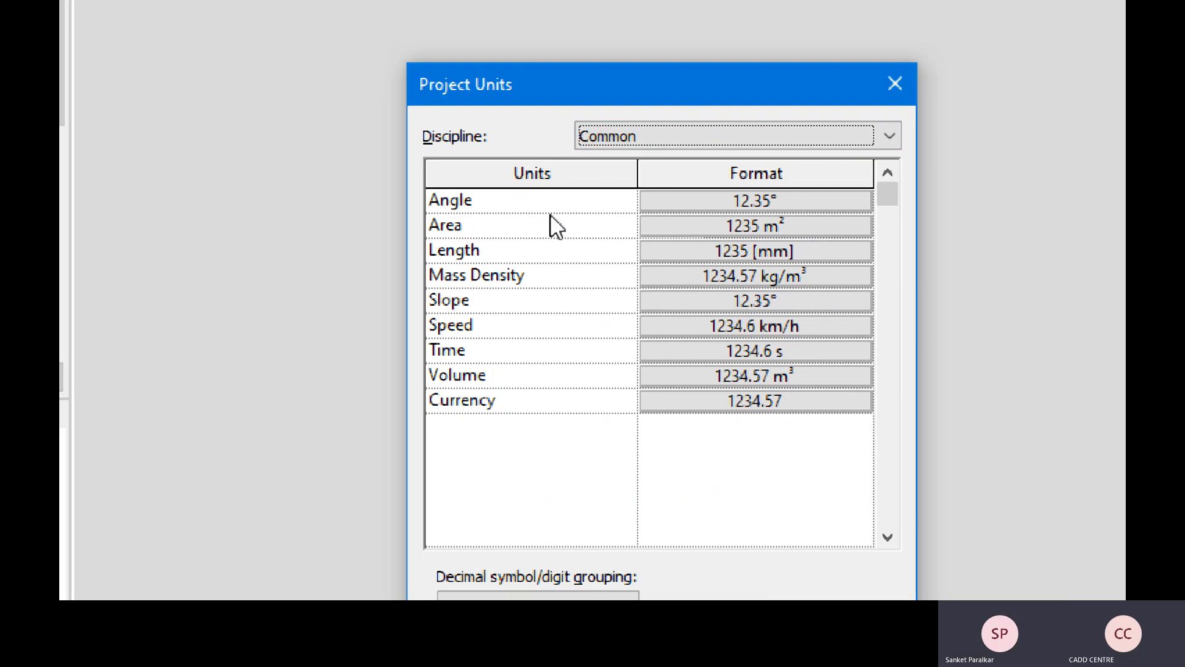
- In the Angle format, try 0 decimal places and keep the degree symbol
{"action": "left_click", "coordinate": [803, 205]}
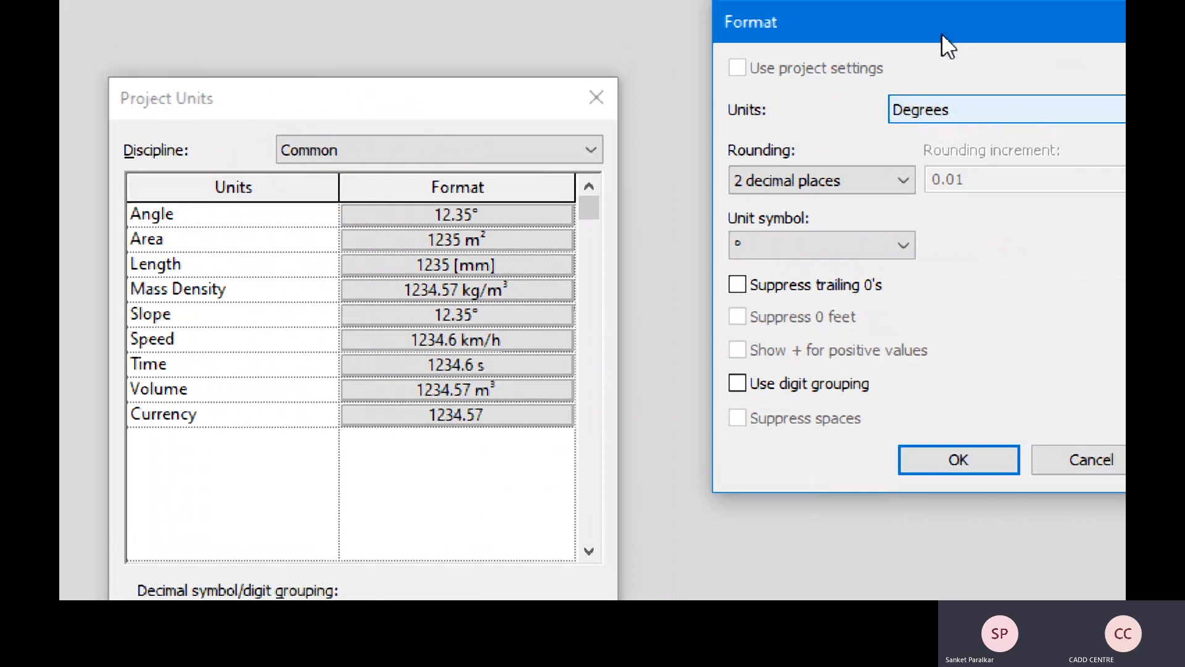
{"action": "left_click_drag", "start_coordinate": [943, 32], "coordinate": [836, 115]}
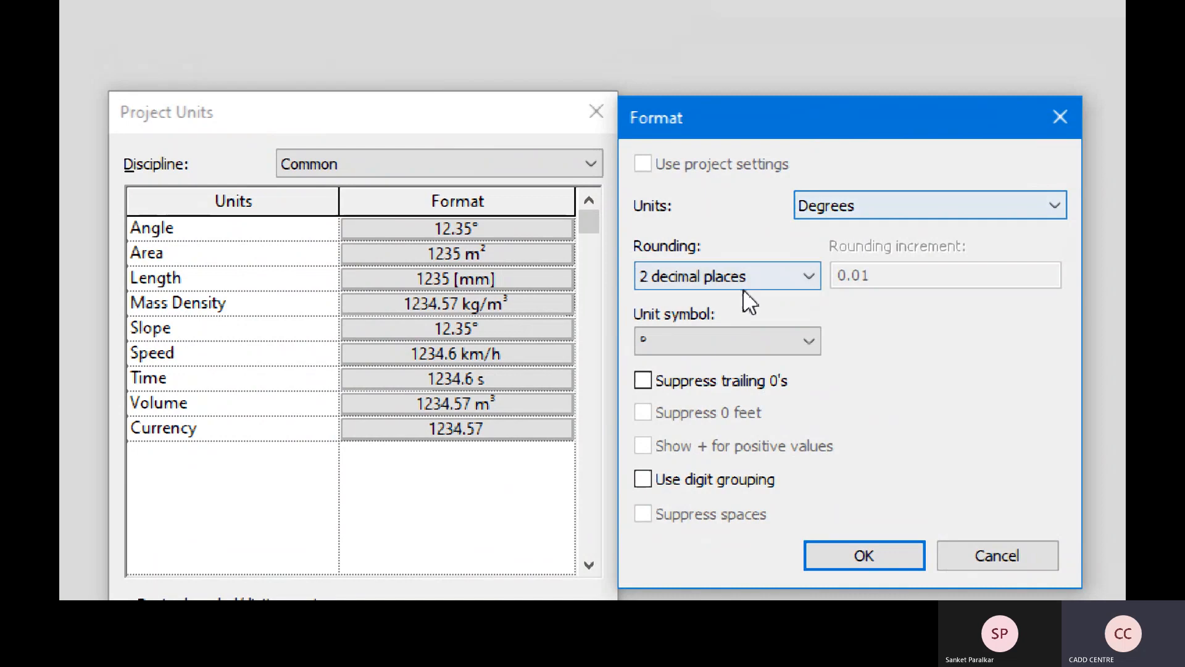
{"action": "left_click", "coordinate": [690, 288]}
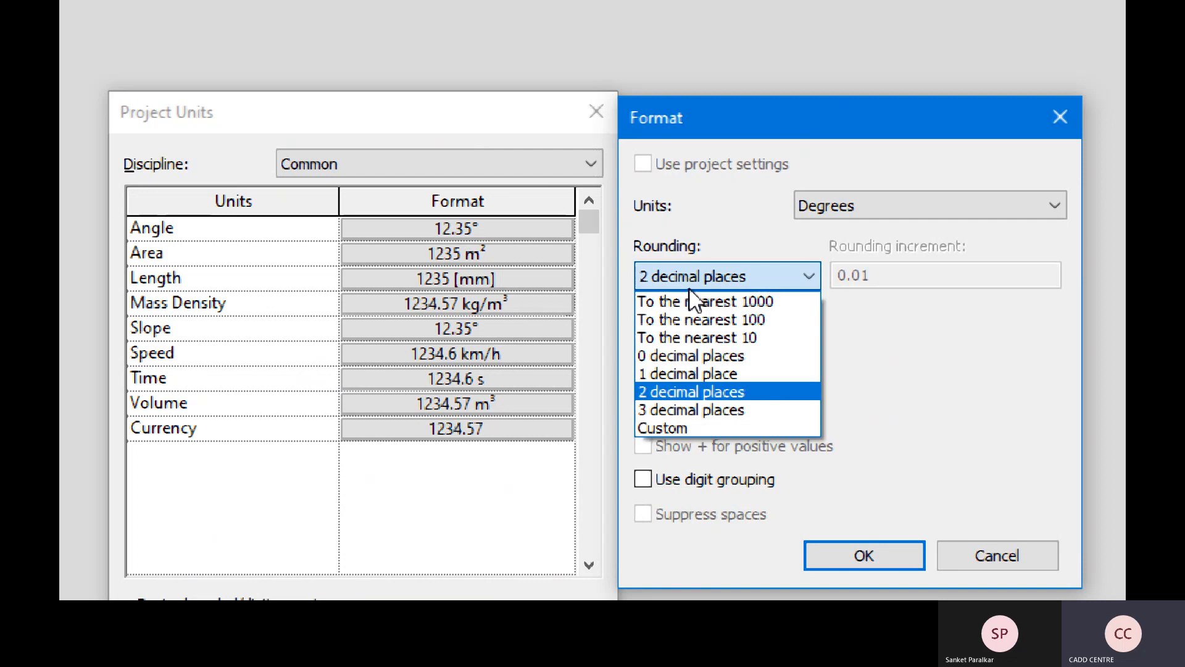
{"action": "left_click", "coordinate": [670, 354]}
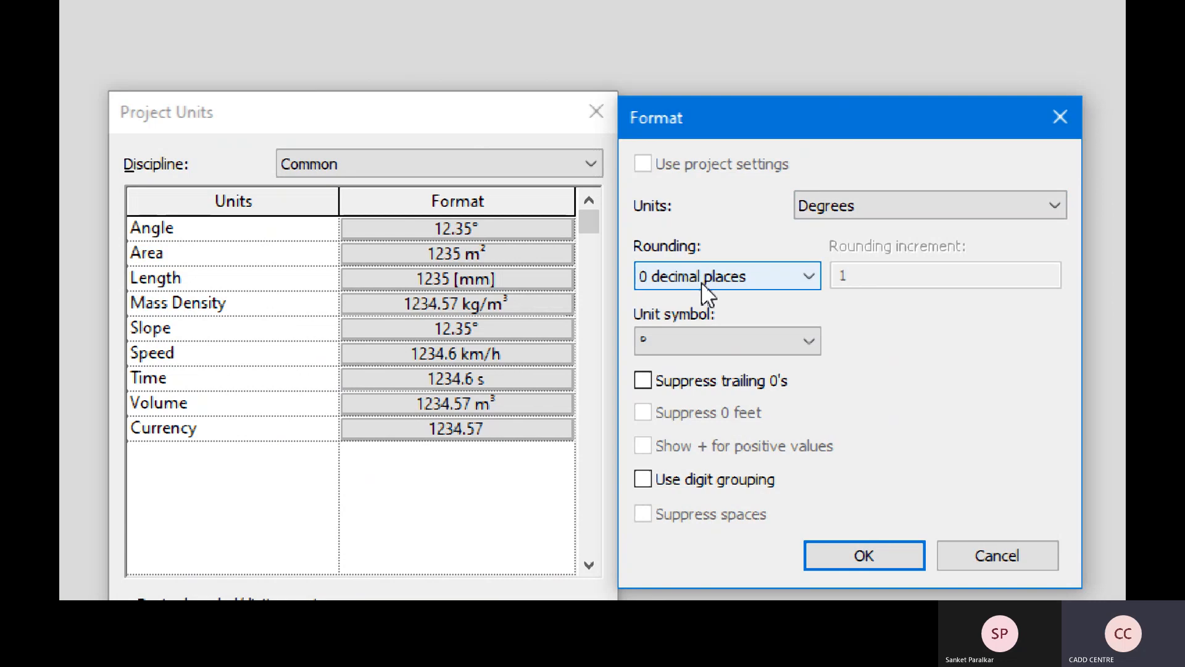
{"action": "left_click", "coordinate": [770, 338]}
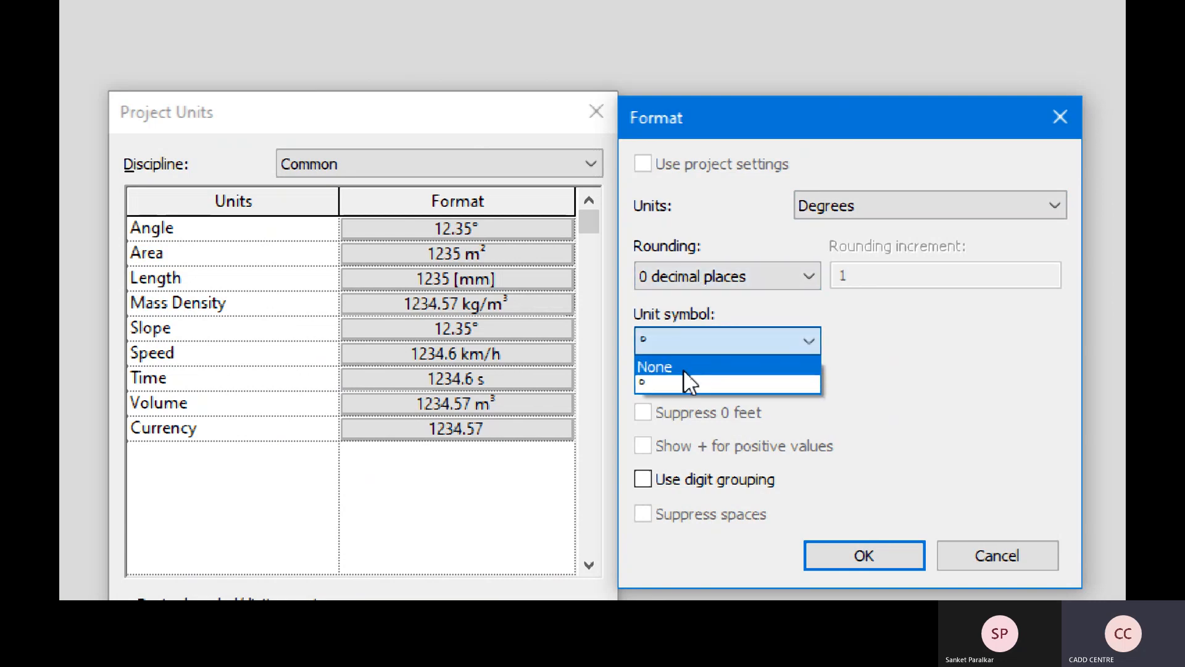
{"action": "left_click", "coordinate": [671, 381]}
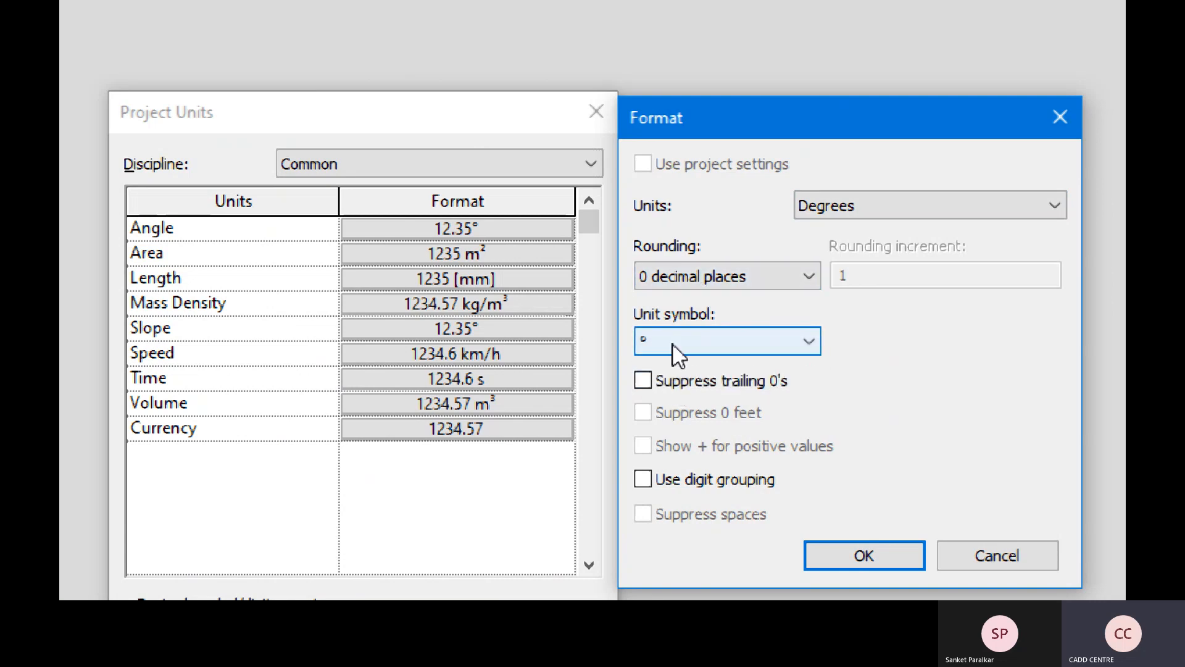
{"action": "left_click", "coordinate": [675, 355]}
{"action": "left_click", "coordinate": [669, 366]}
{"action": "left_click", "coordinate": [679, 349]}
{"action": "left_click", "coordinate": [668, 382]}
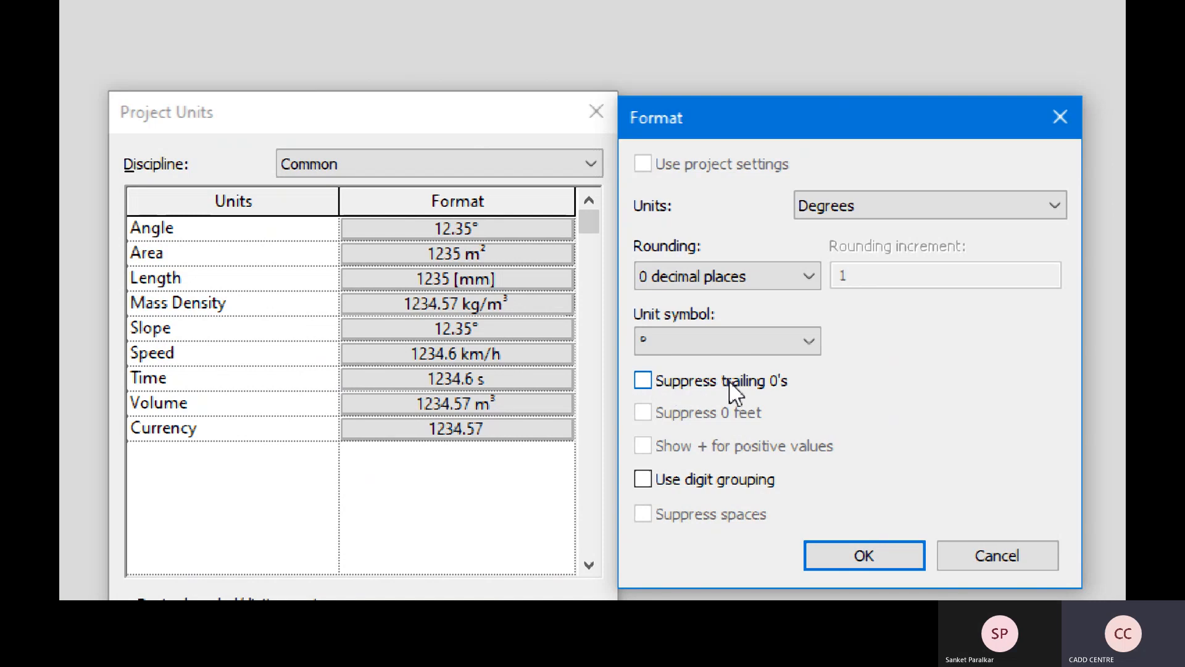
- Set angle rounding back to 2 decimal places and suppress trailing zeros
{"action": "left_click", "coordinate": [688, 273]}
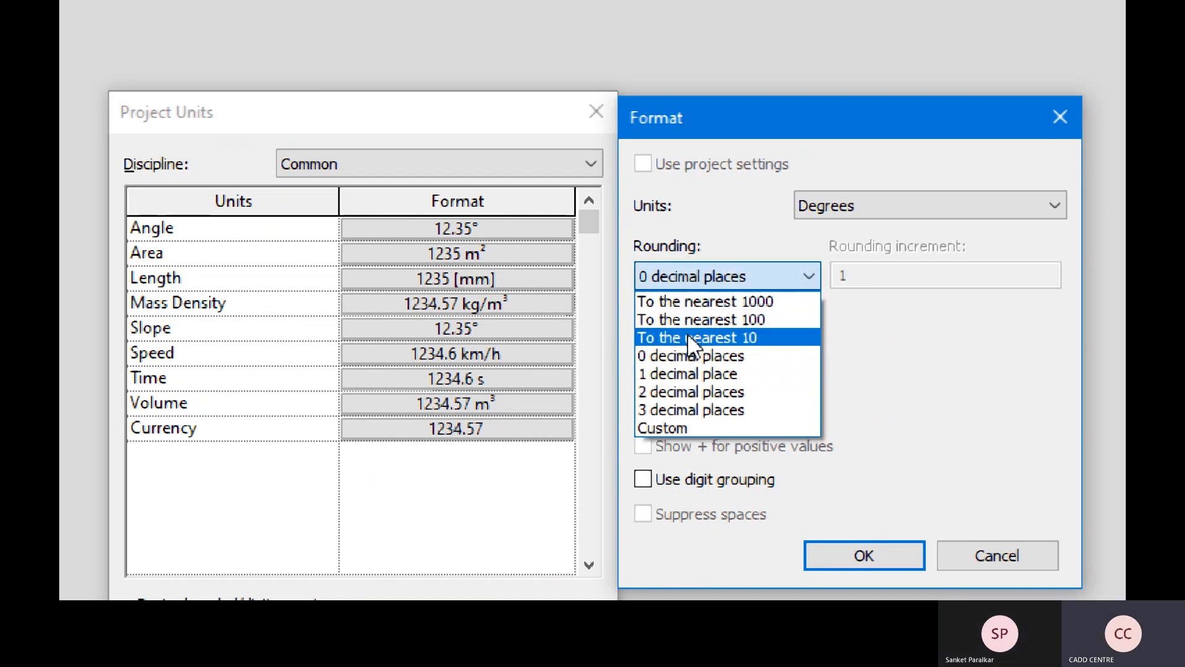
{"action": "left_click", "coordinate": [676, 396]}
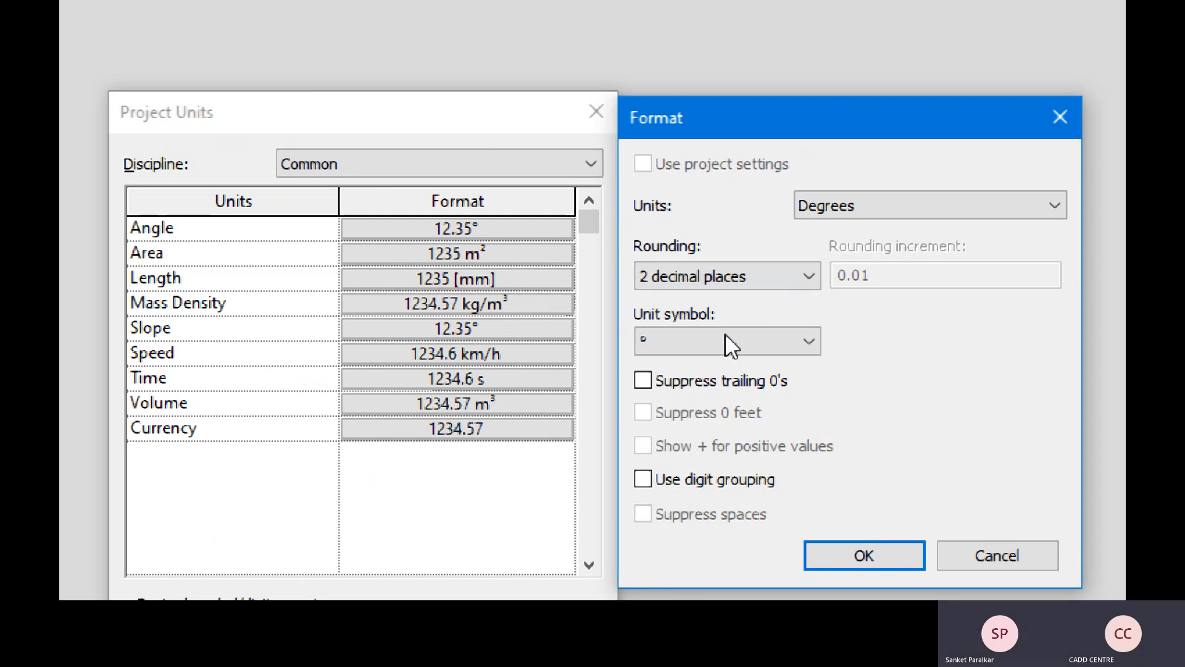
{"action": "left_click", "coordinate": [683, 388]}
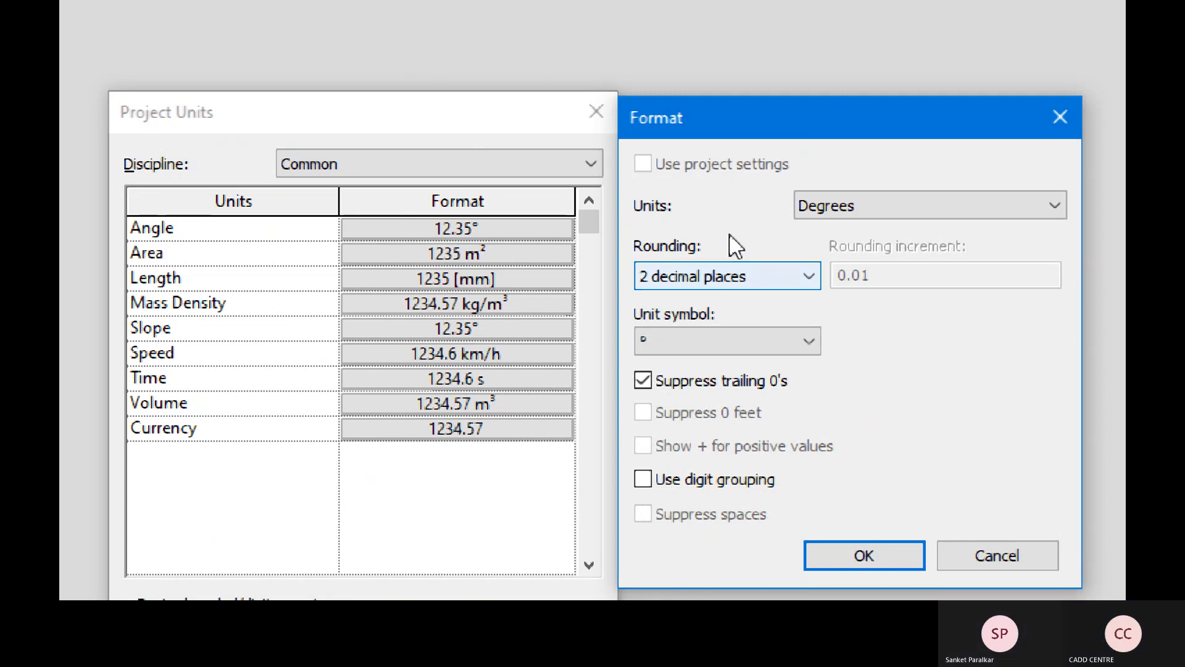
- Leave digit grouping off for angles and apply the Angle format (12.35°)
{"action": "key", "text": "ctrl"}
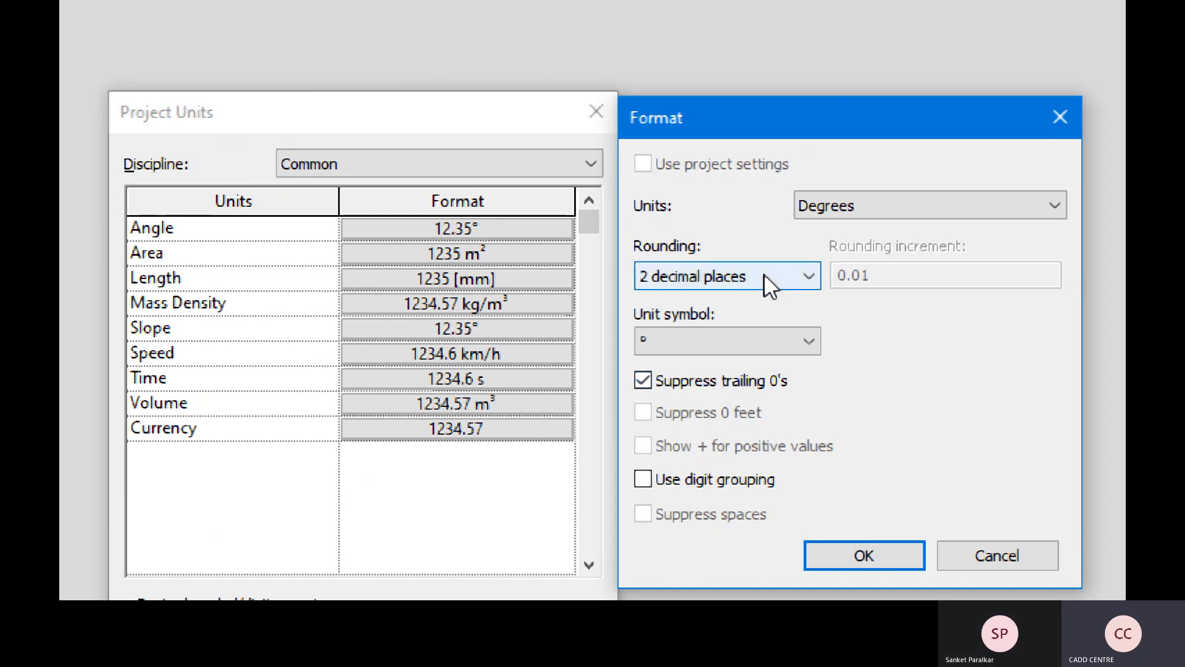
{"action": "key", "text": "ctrl"}
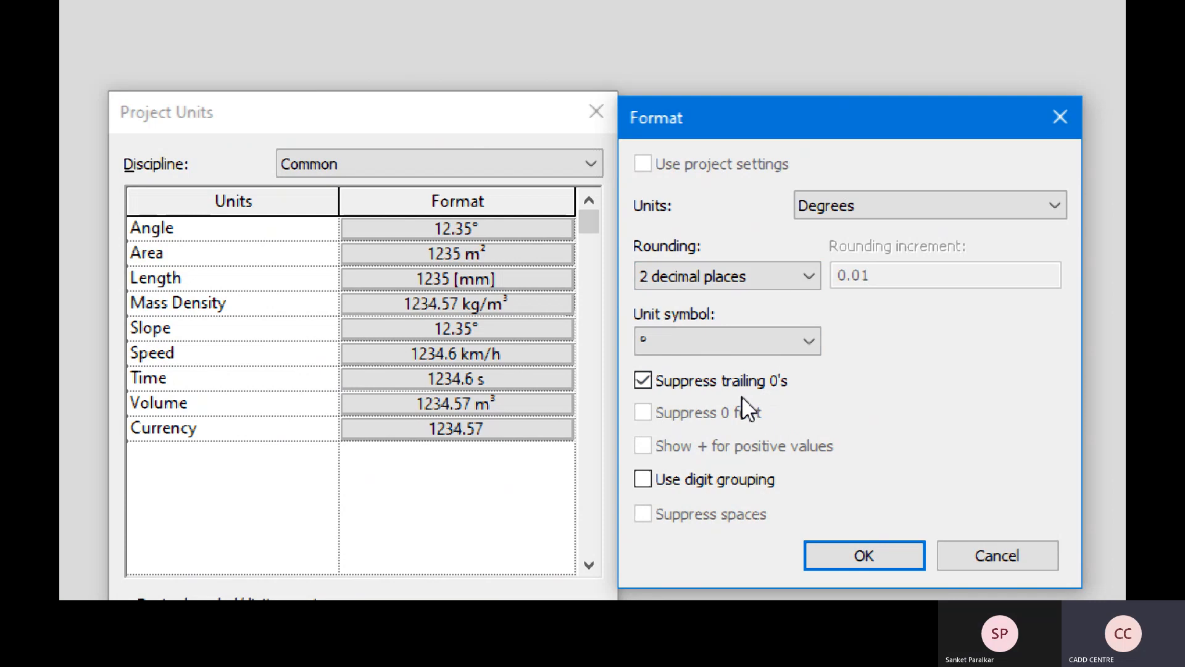
{"action": "key", "text": "ctrl"}
{"action": "left_click", "coordinate": [724, 487]}
{"action": "left_click", "coordinate": [723, 487]}
{"action": "left_click", "coordinate": [865, 555]}
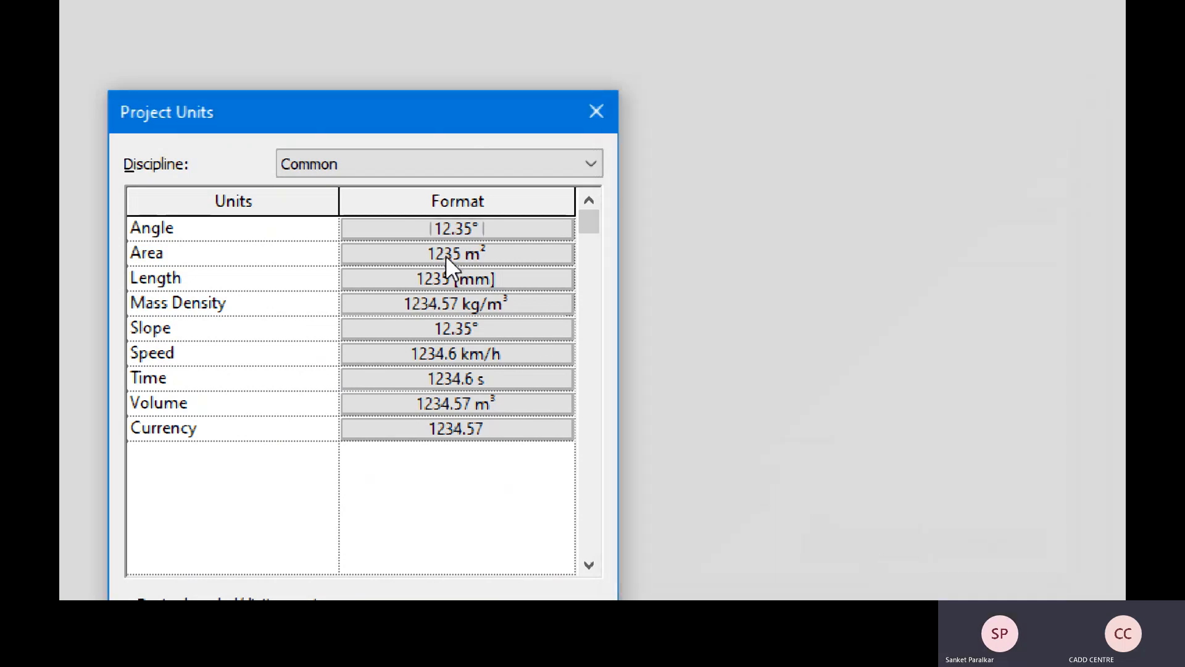
- Switch the Area format's units to Square feet
{"action": "left_click", "coordinate": [461, 227]}
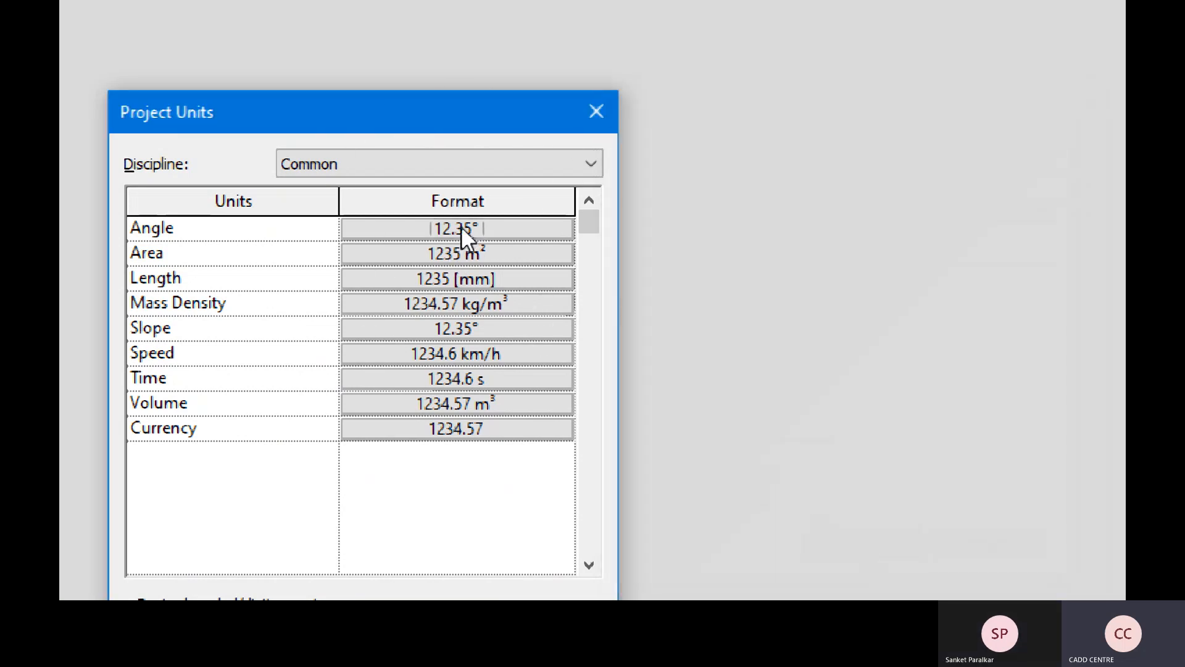
{"action": "left_click", "coordinate": [462, 259]}
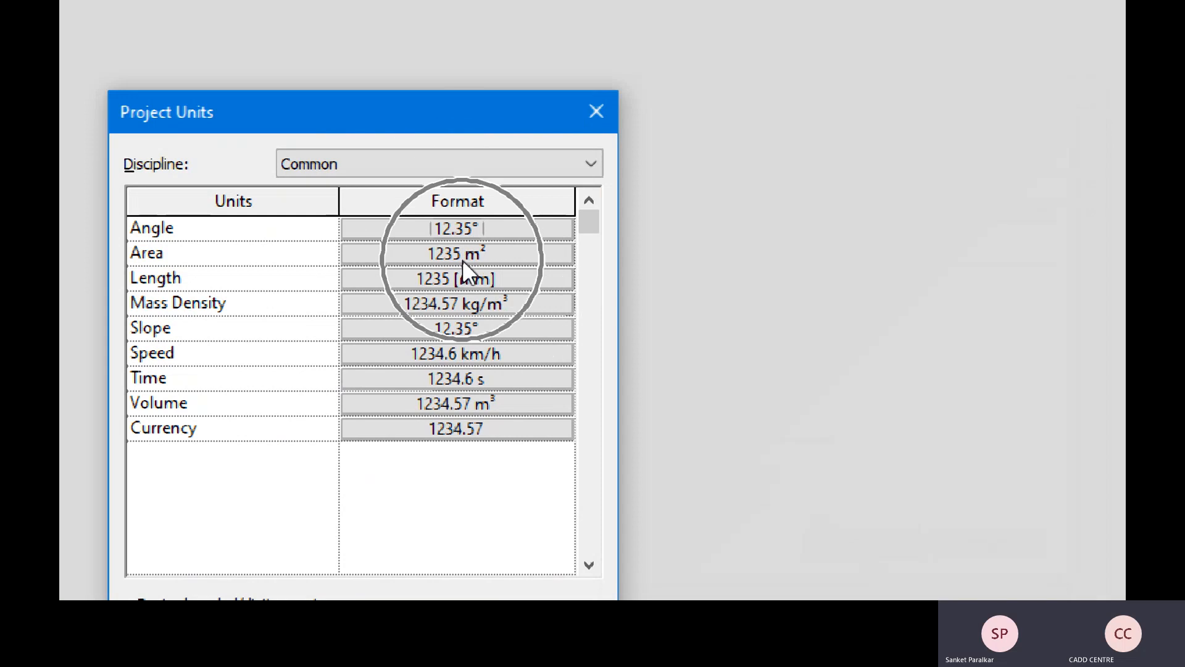
{"action": "left_click", "coordinate": [462, 259]}
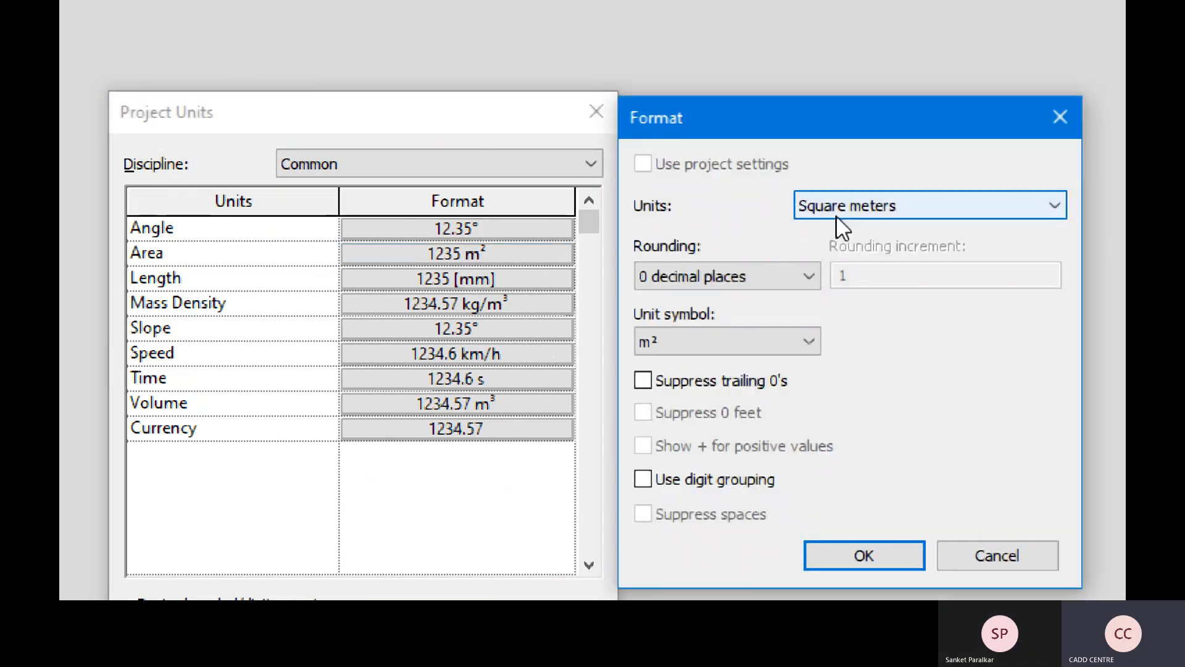
{"action": "key", "text": "ctrl"}
{"action": "key", "text": "ctrl"}
{"action": "left_click", "coordinate": [916, 205]}
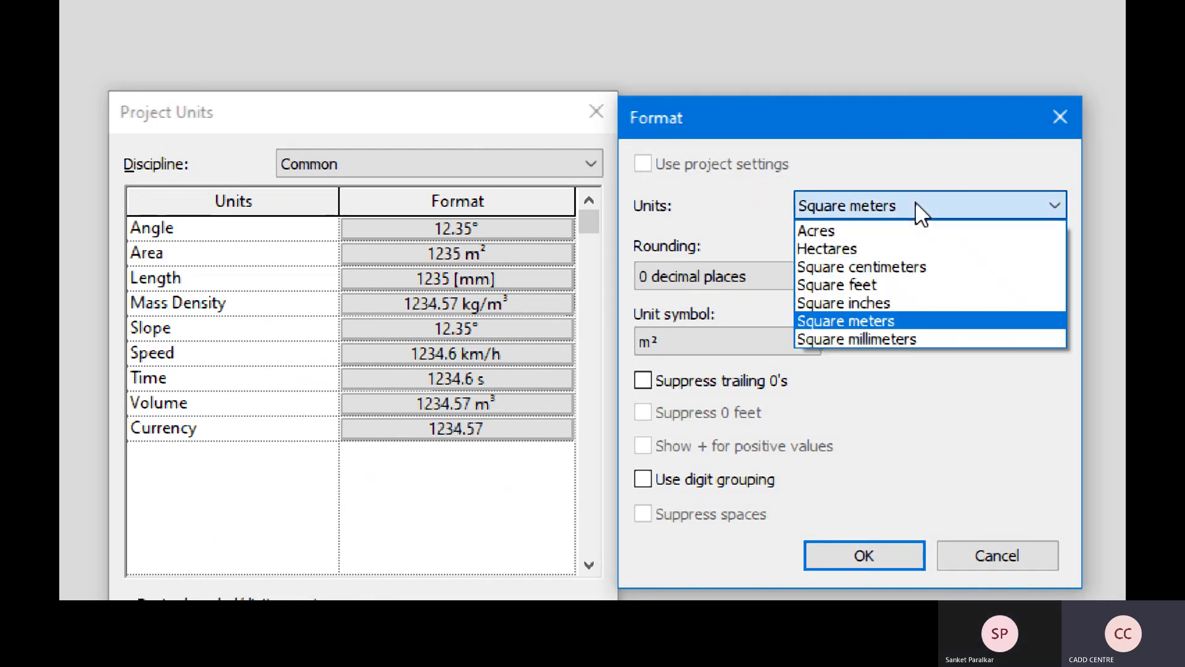
{"action": "left_click", "coordinate": [906, 286]}
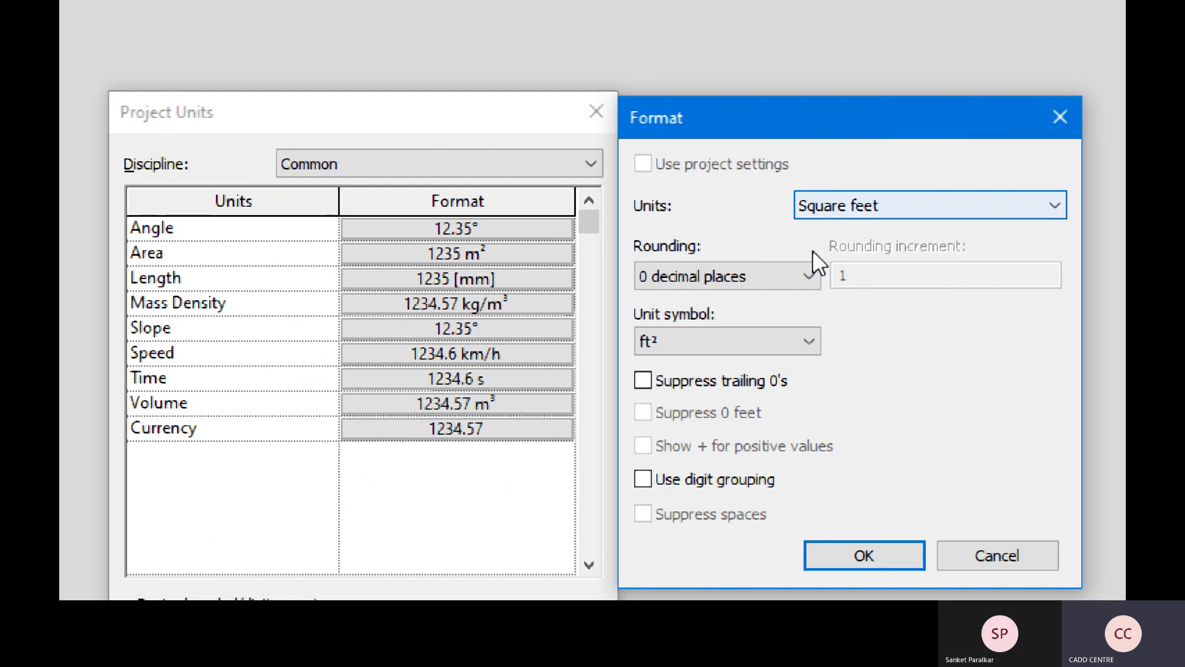
- Give area 2 decimal places, the SF symbol and digit grouping, then apply it
{"action": "left_click", "coordinate": [792, 277]}
{"action": "left_click", "coordinate": [743, 392]}
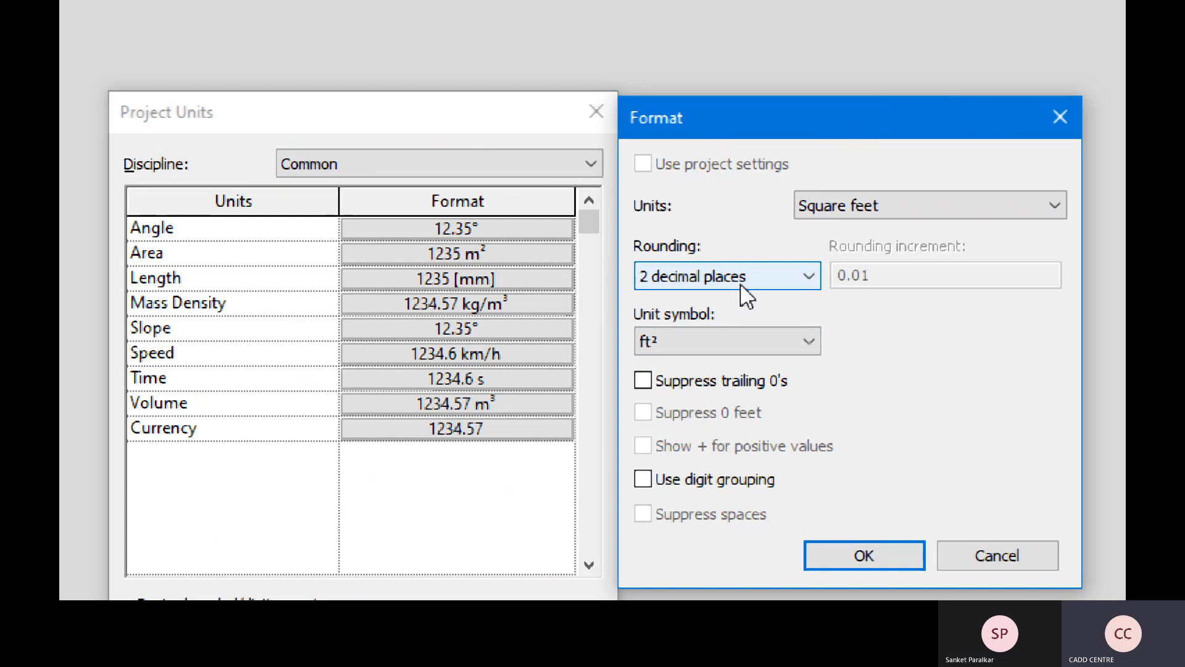
{"action": "left_click", "coordinate": [742, 335]}
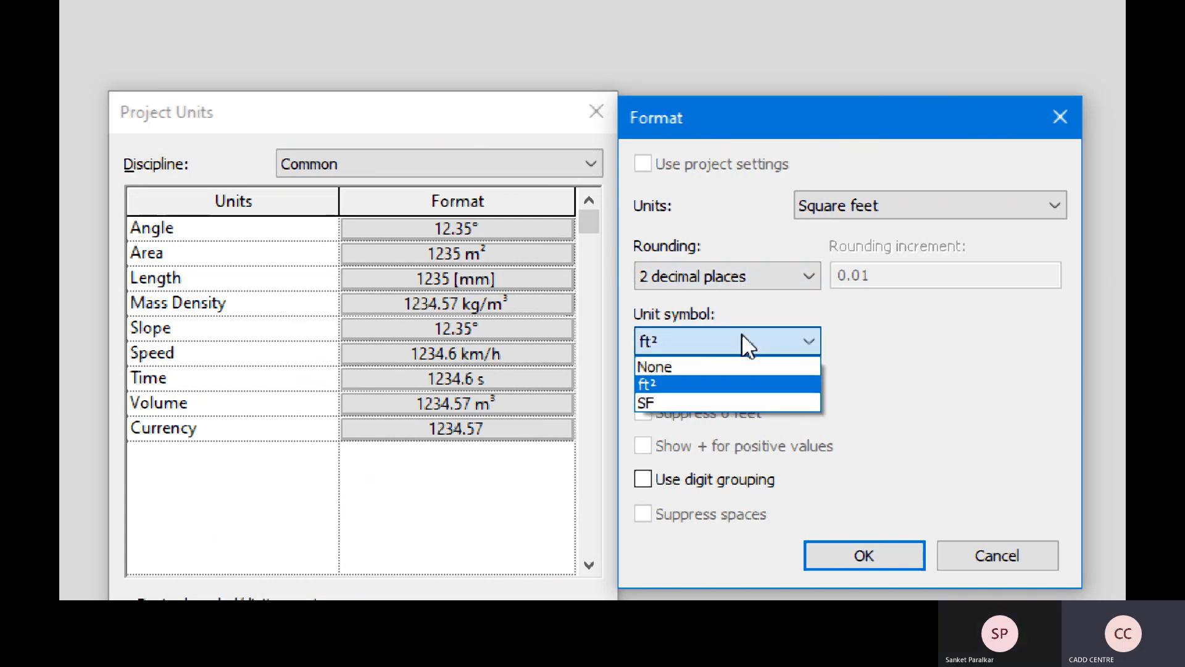
{"action": "left_click", "coordinate": [664, 400]}
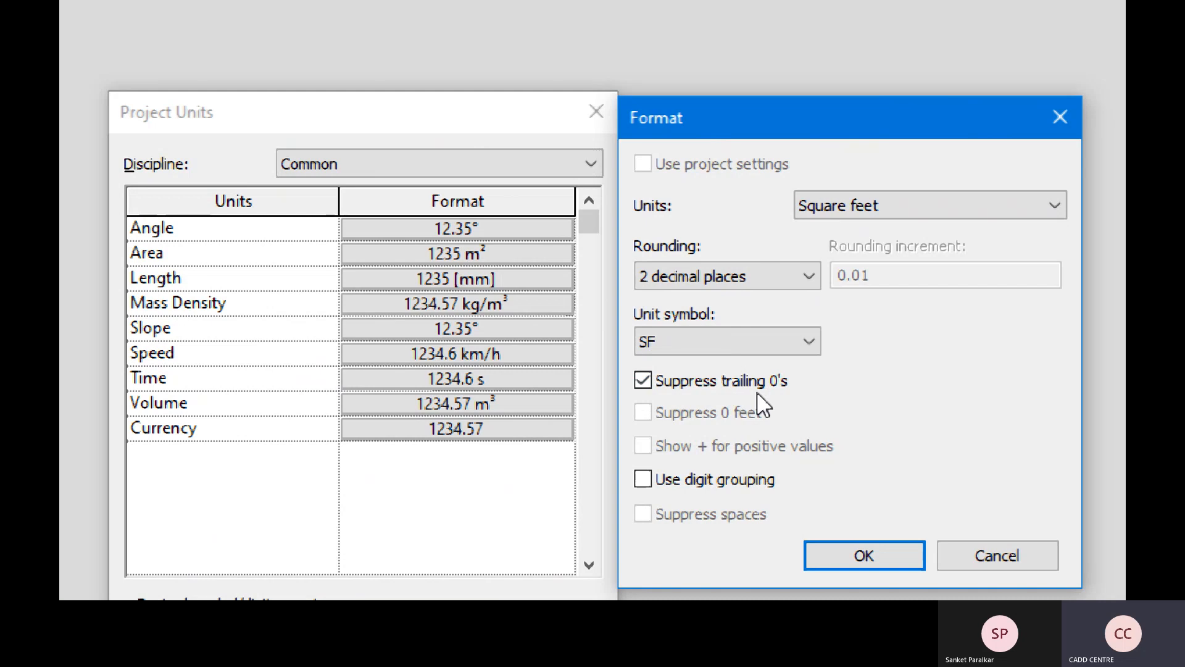
{"action": "key", "text": "ctrl"}
{"action": "left_click", "coordinate": [742, 490]}
{"action": "key", "text": "ctrl"}
{"action": "key", "text": "ctrl"}
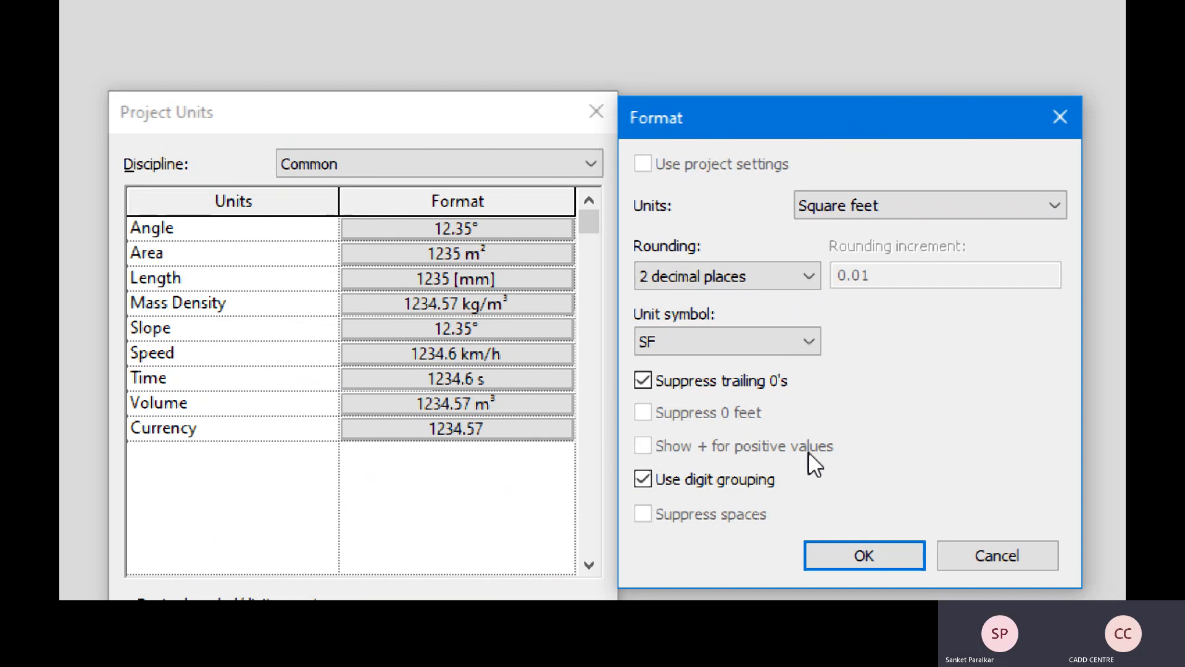
{"action": "key", "text": "ctrl"}
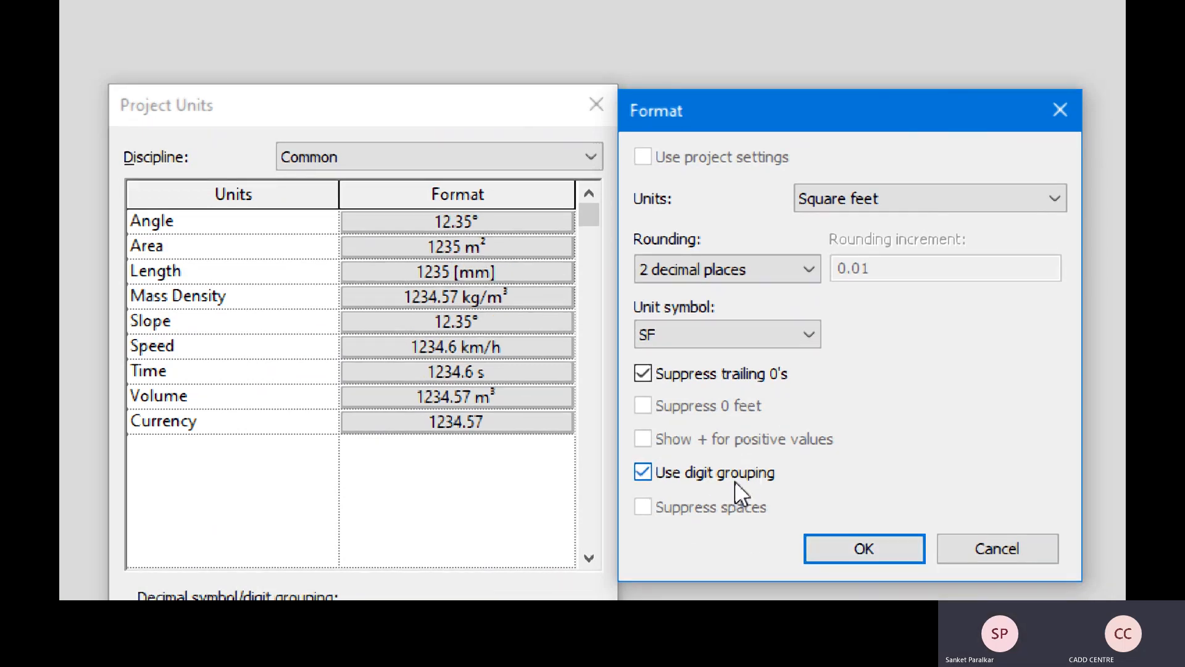
{"action": "left_click", "coordinate": [868, 545]}
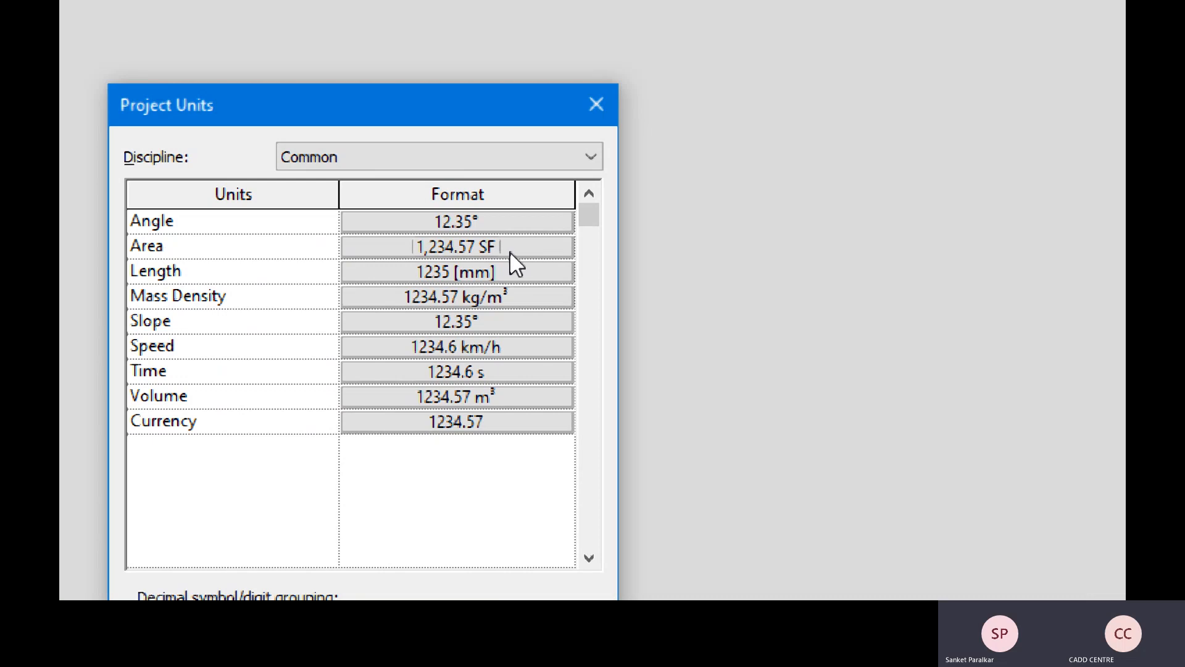
- Format Length as meters, 2 decimals, trailing zeros suppressed, digit grouping on (1,234.57 [m])
{"action": "left_click", "coordinate": [550, 271]}
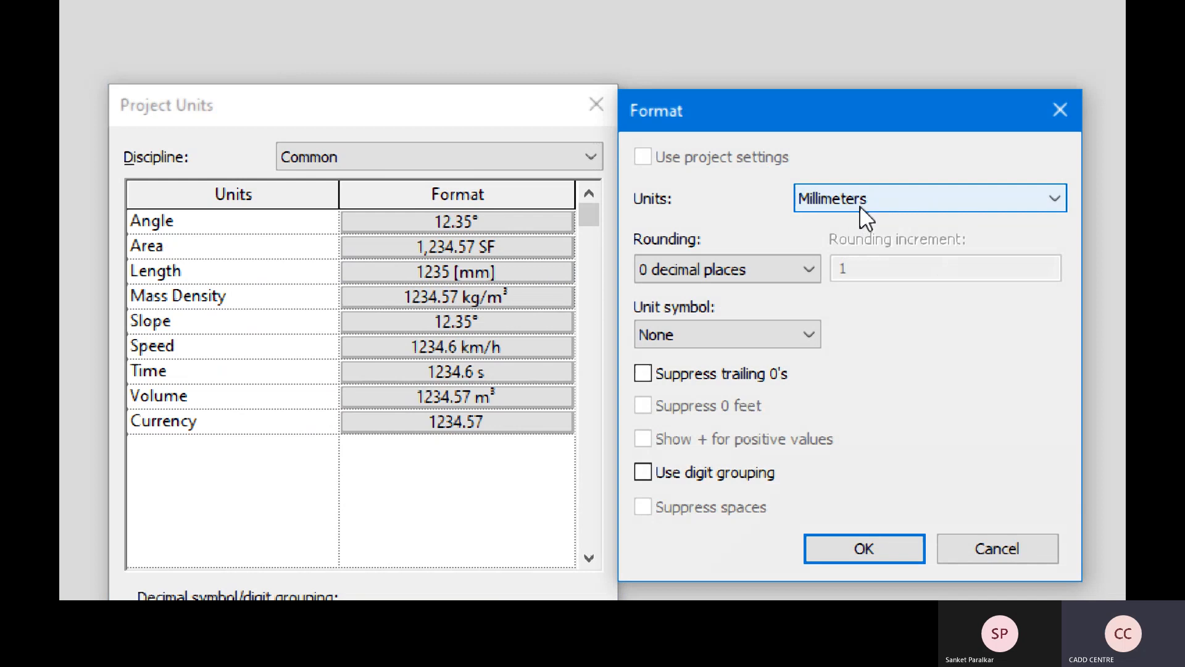
{"action": "left_click", "coordinate": [861, 205]}
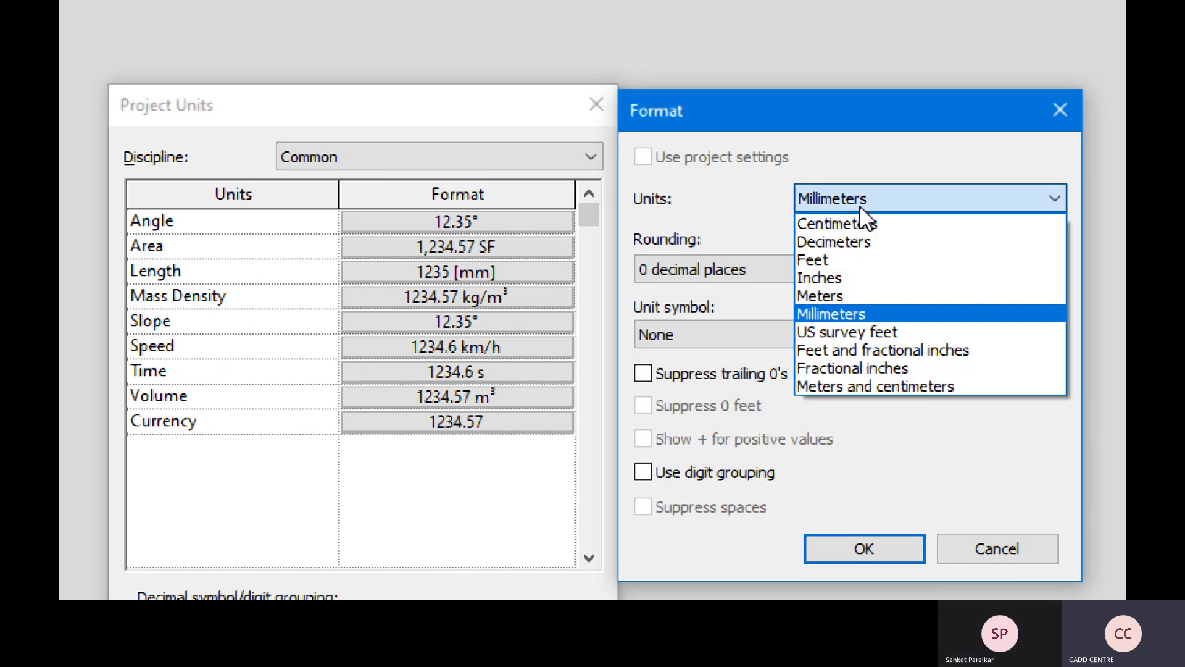
{"action": "left_click", "coordinate": [838, 300]}
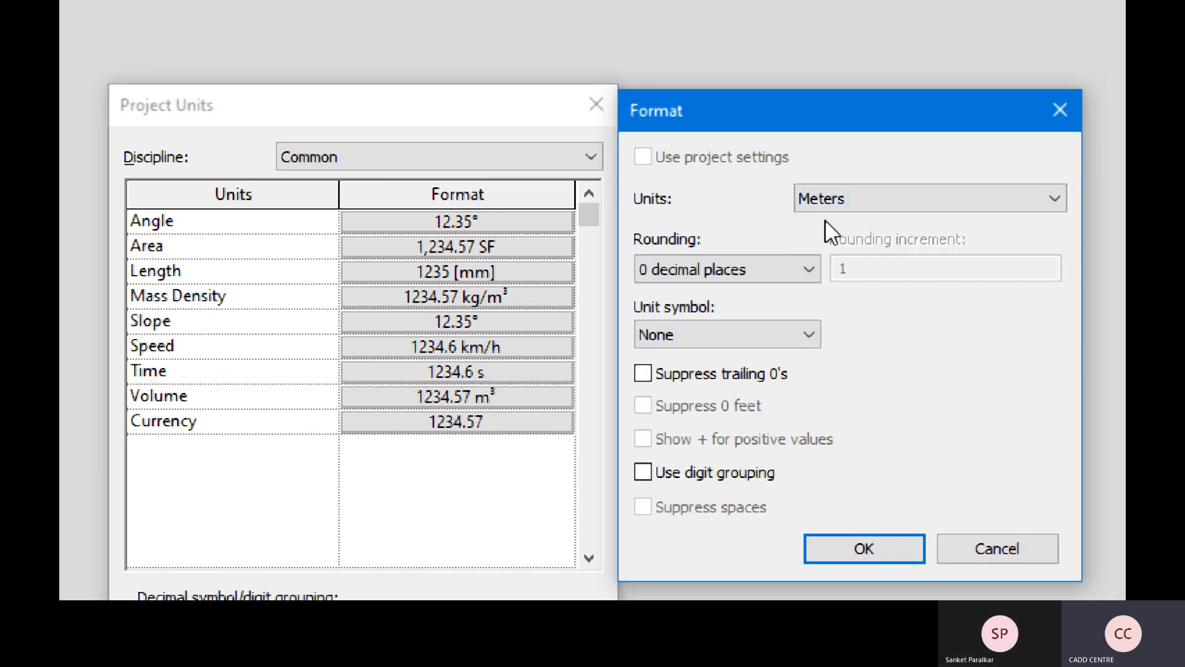
{"action": "left_click", "coordinate": [811, 268]}
{"action": "left_click", "coordinate": [743, 386]}
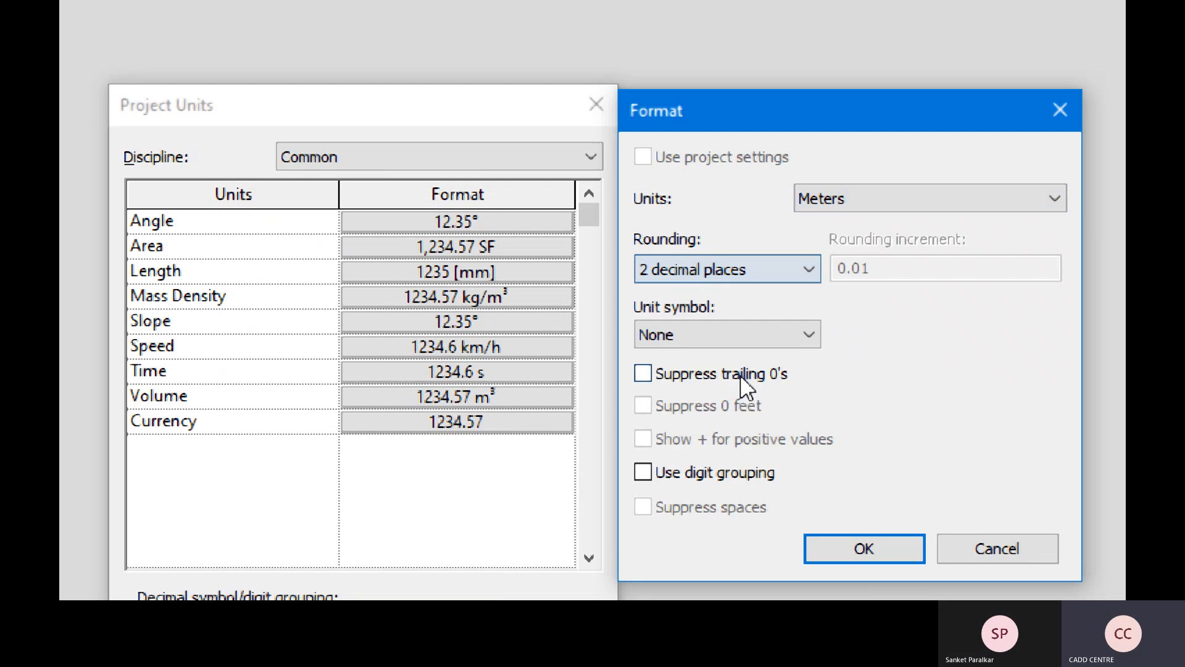
{"action": "left_click", "coordinate": [645, 373]}
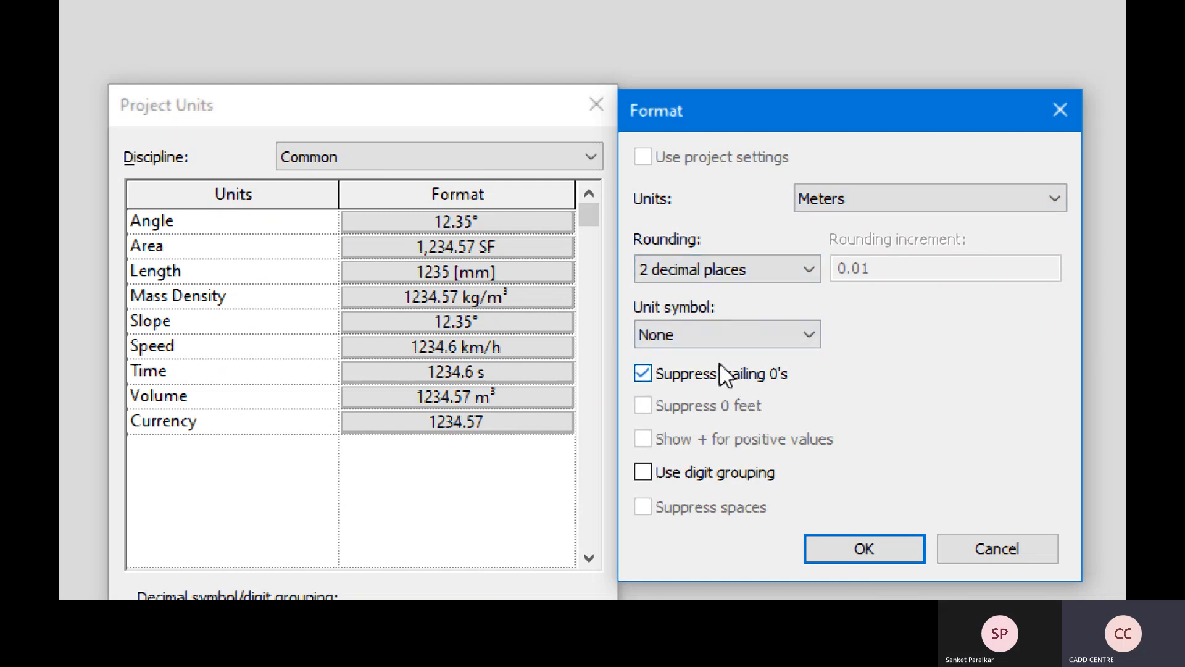
{"action": "left_click", "coordinate": [708, 474]}
{"action": "left_click", "coordinate": [889, 548]}
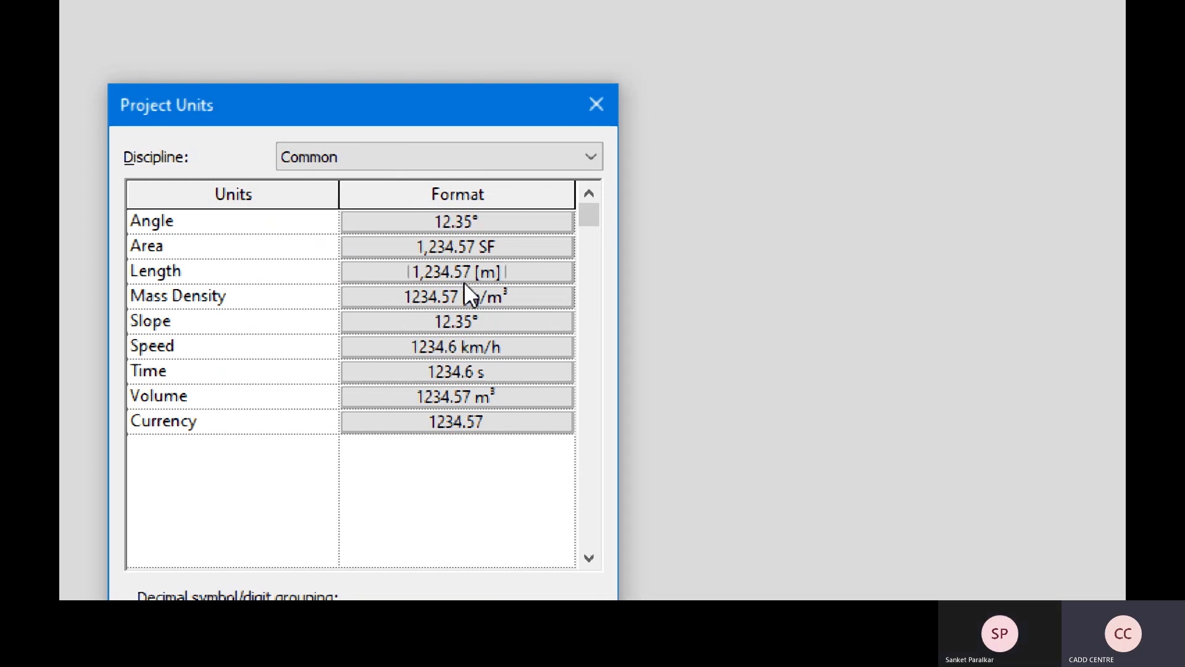
- Keep Mass Density in kg/m³ at 2 decimals, adding trailing-zero suppression and digit grouping
{"action": "left_click", "coordinate": [461, 298]}
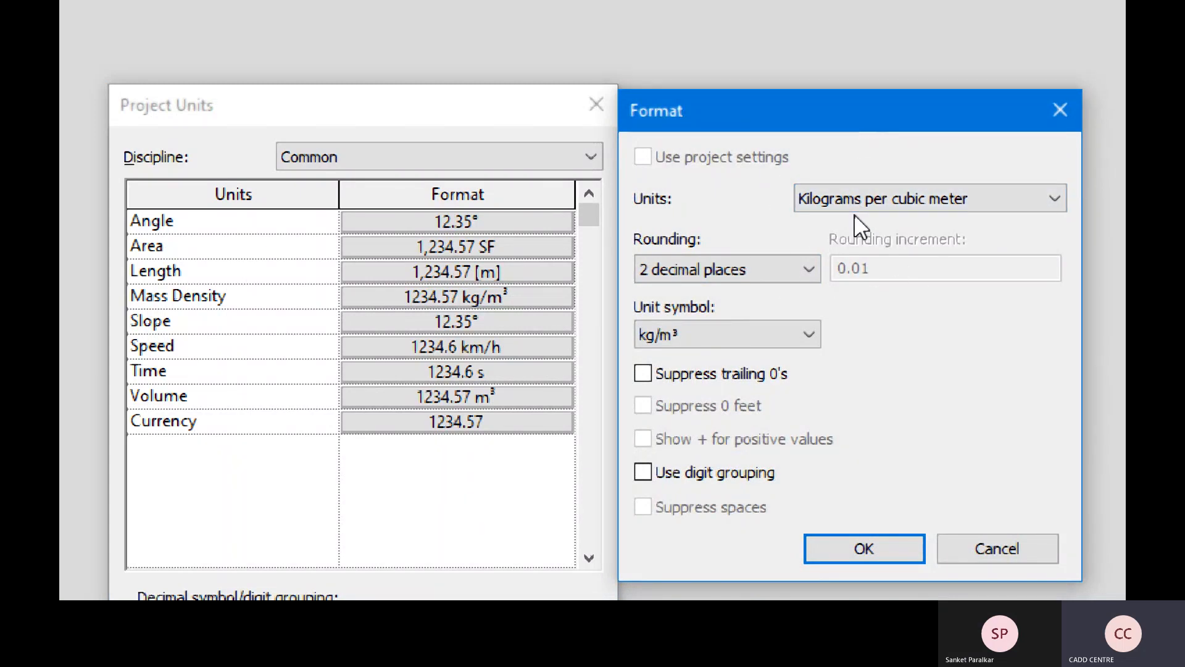
{"action": "left_click", "coordinate": [869, 209]}
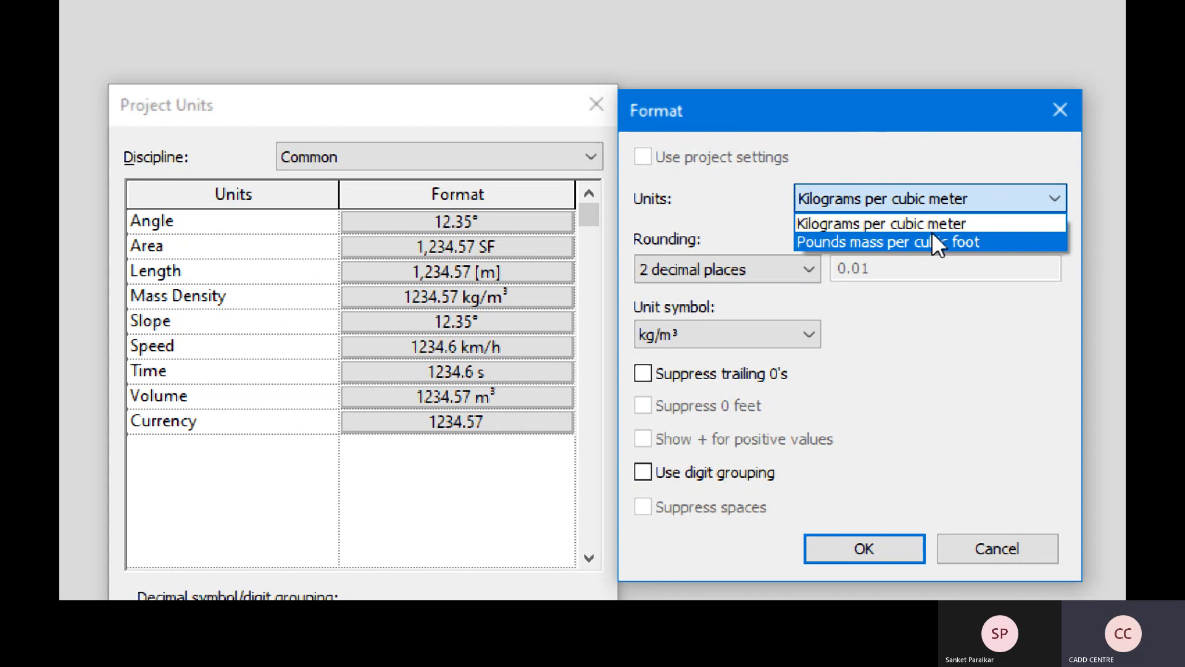
{"action": "left_click", "coordinate": [832, 228]}
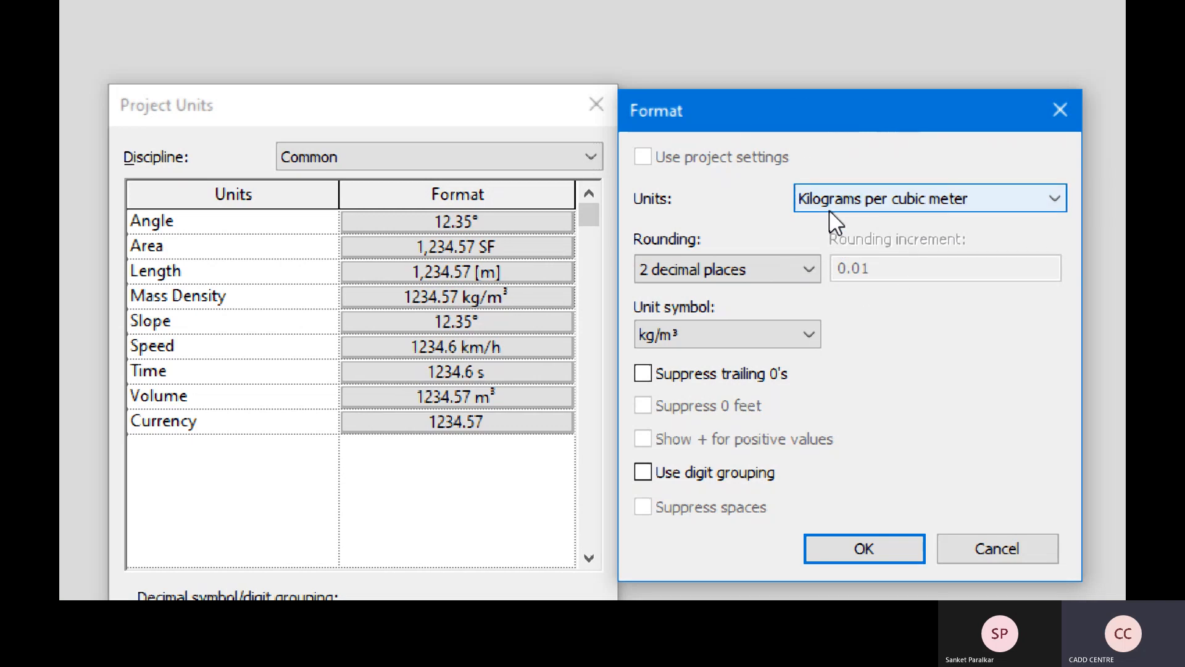
{"action": "left_click", "coordinate": [812, 277]}
{"action": "left_click", "coordinate": [813, 279]}
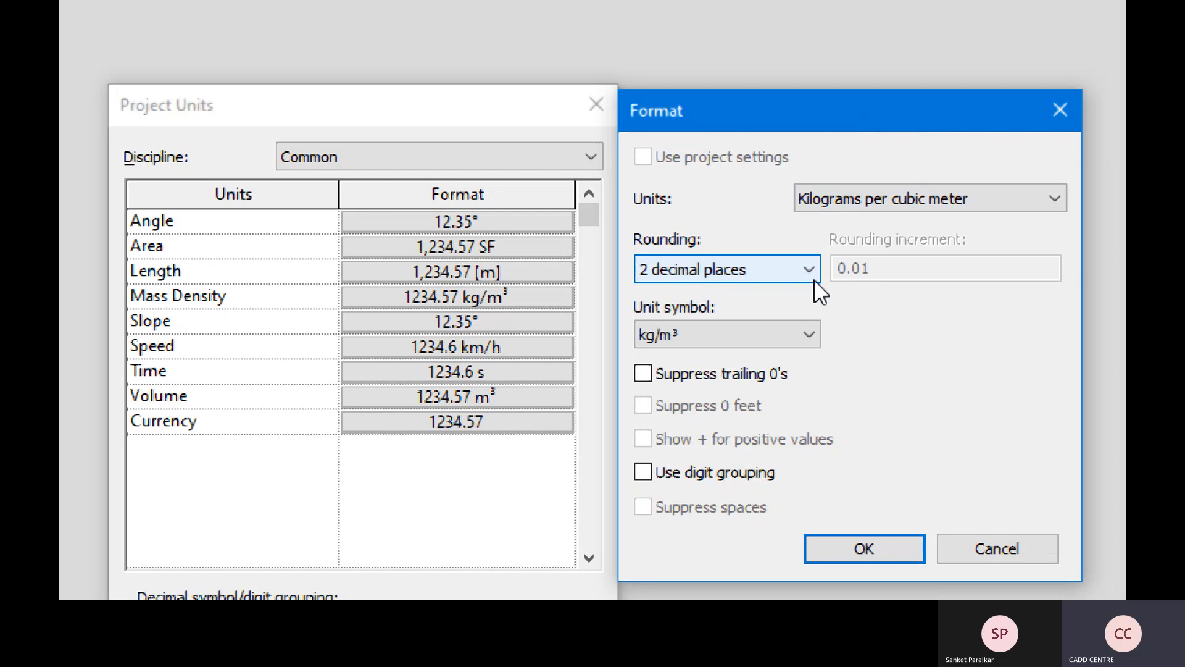
{"action": "left_click", "coordinate": [801, 332]}
{"action": "left_click", "coordinate": [806, 337]}
{"action": "left_click", "coordinate": [769, 377]}
{"action": "left_click", "coordinate": [749, 474]}
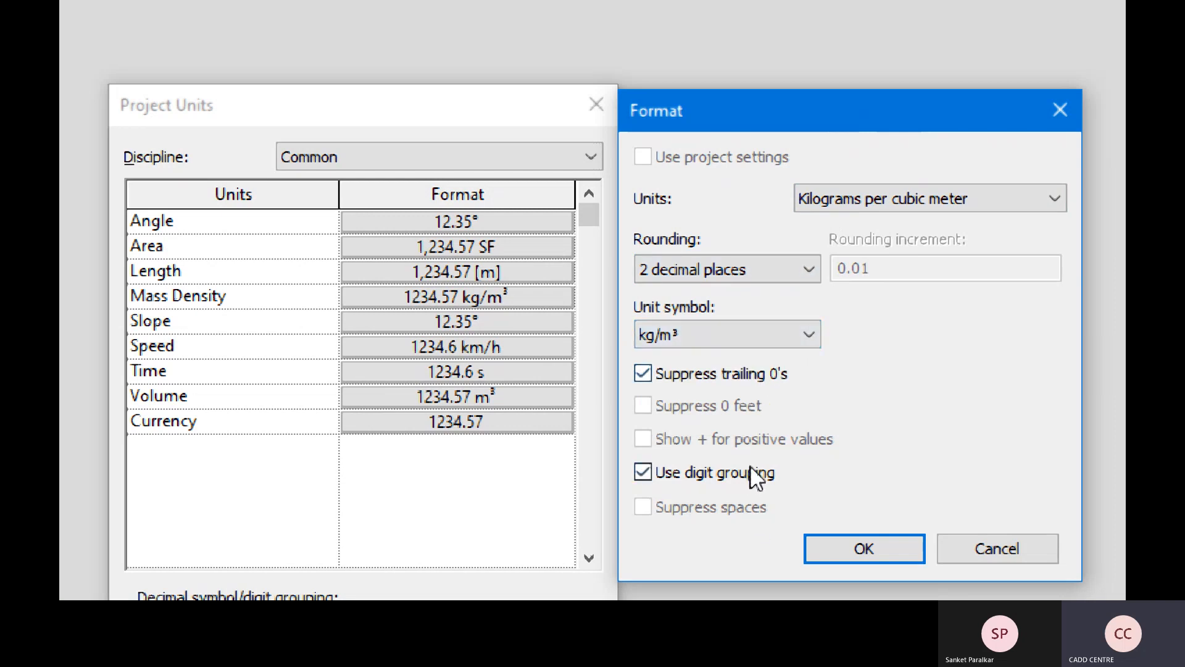
{"action": "left_click", "coordinate": [859, 549]}
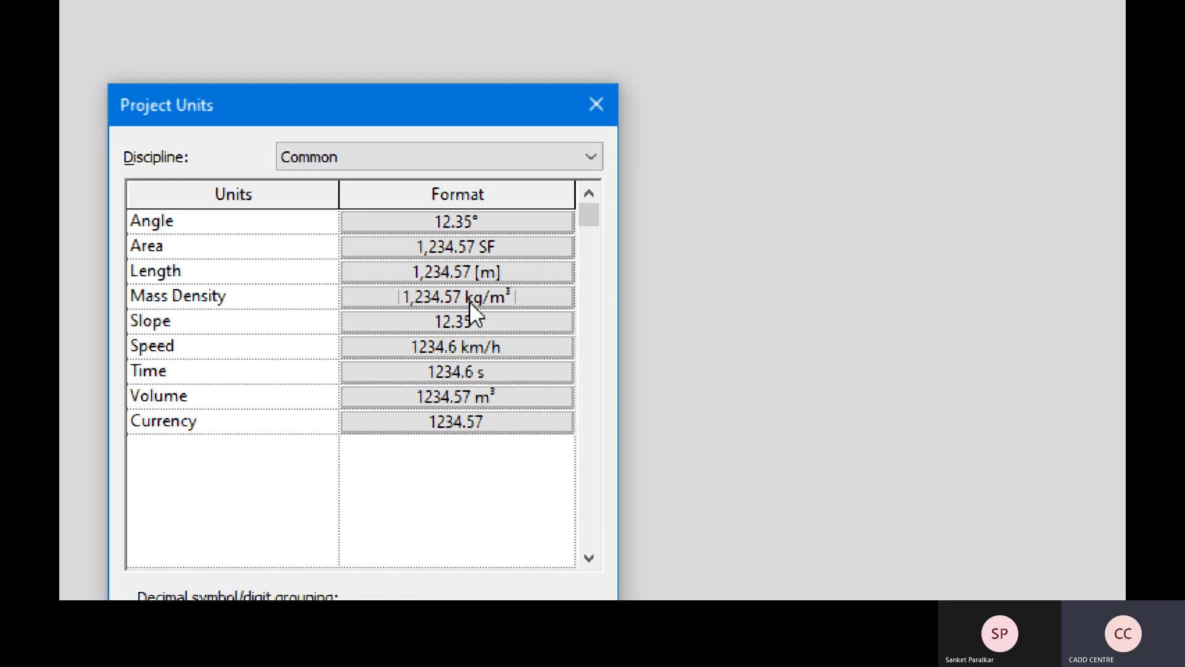
- Format Slope as a 1 : Ratio with 0 decimal places and digit grouping (1:1,235)
{"action": "left_click", "coordinate": [511, 326]}
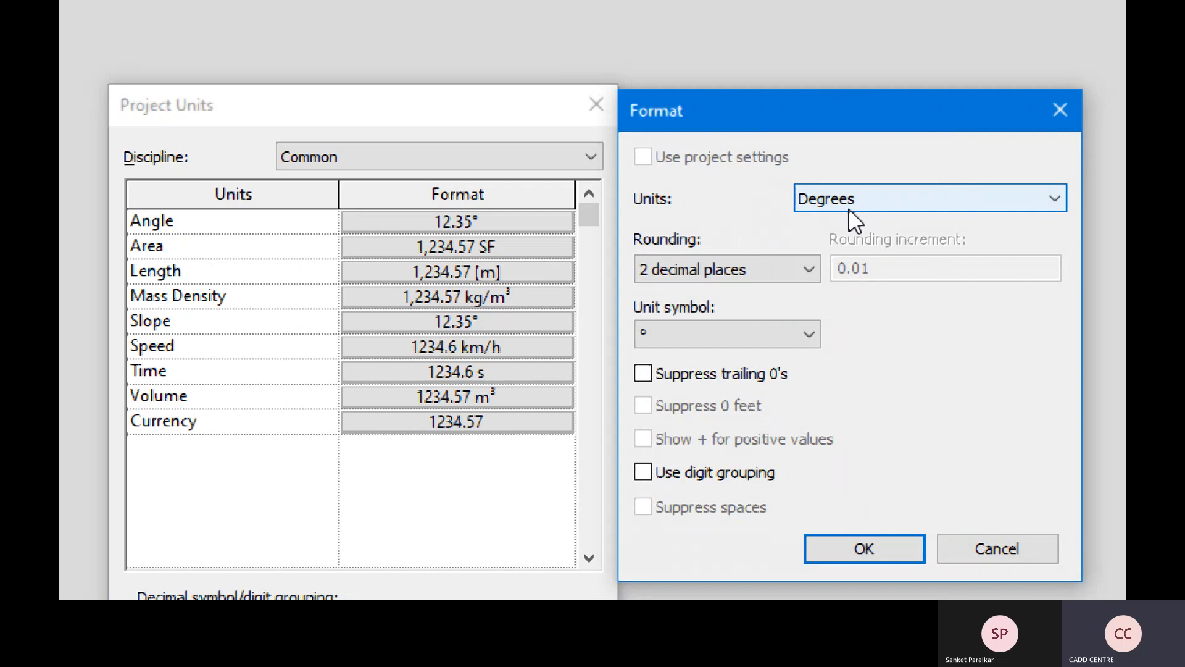
{"action": "left_click", "coordinate": [849, 210]}
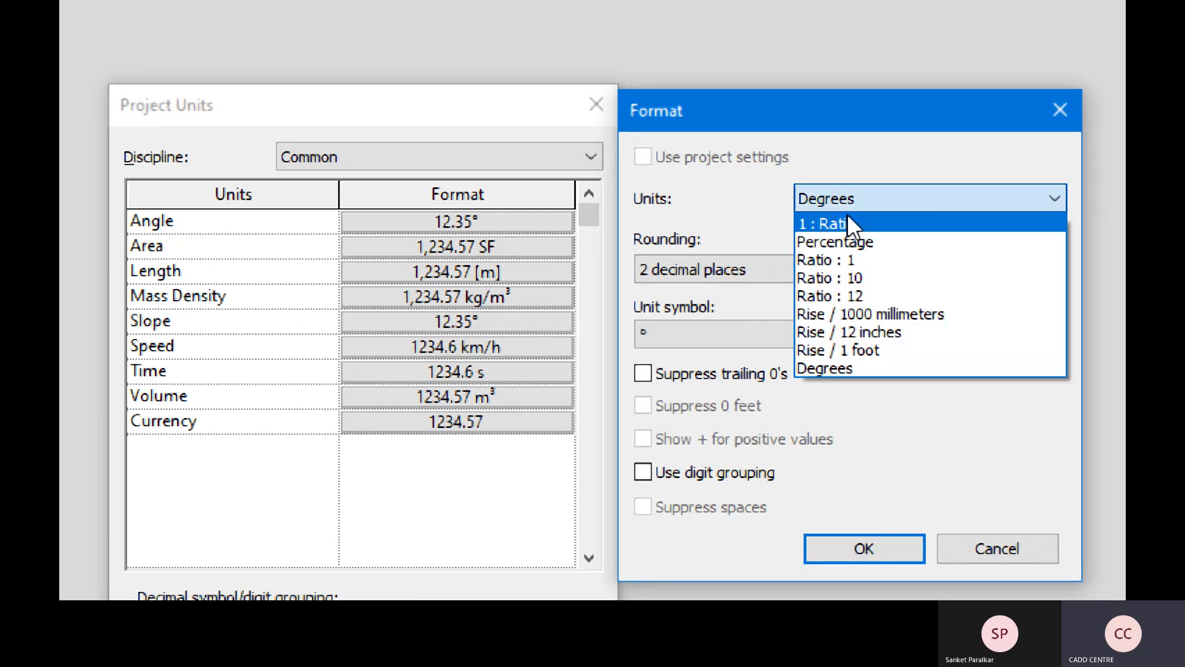
{"action": "left_click", "coordinate": [848, 219]}
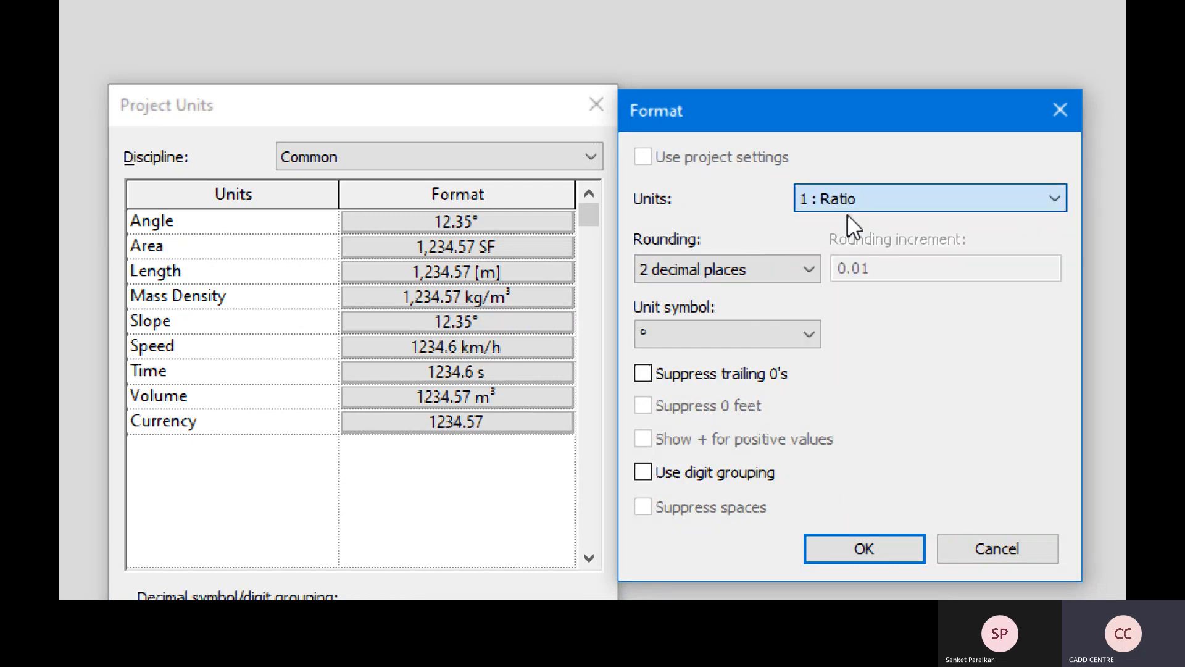
{"action": "left_click", "coordinate": [808, 265]}
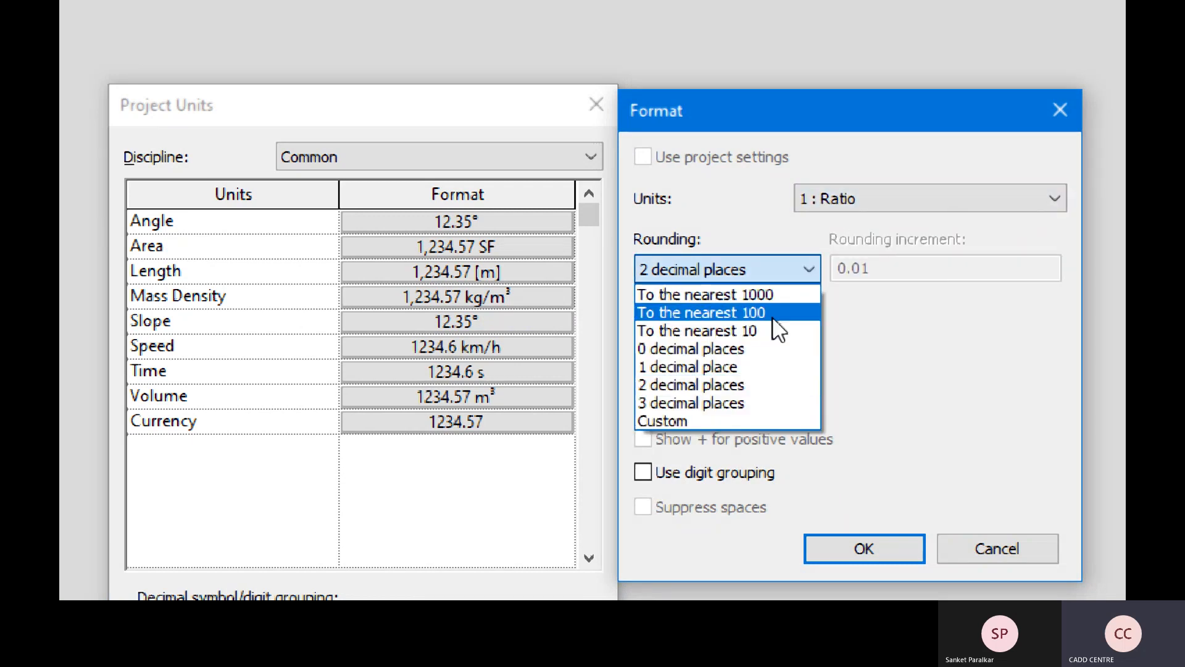
{"action": "left_click", "coordinate": [758, 349]}
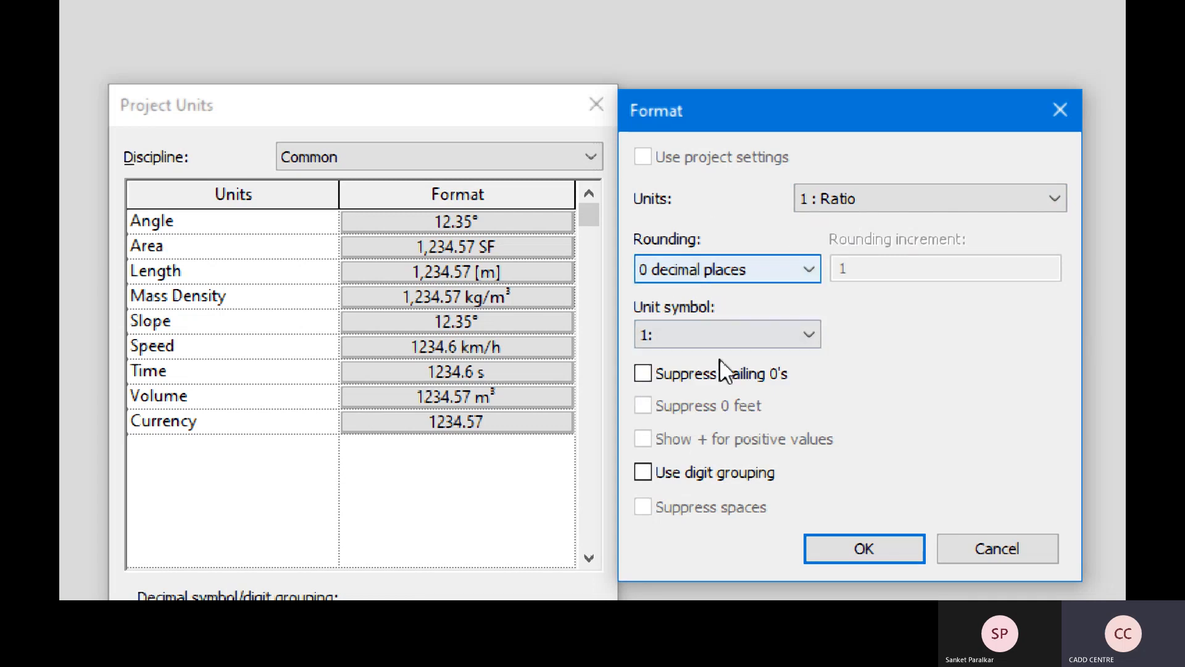
{"action": "left_click", "coordinate": [697, 477]}
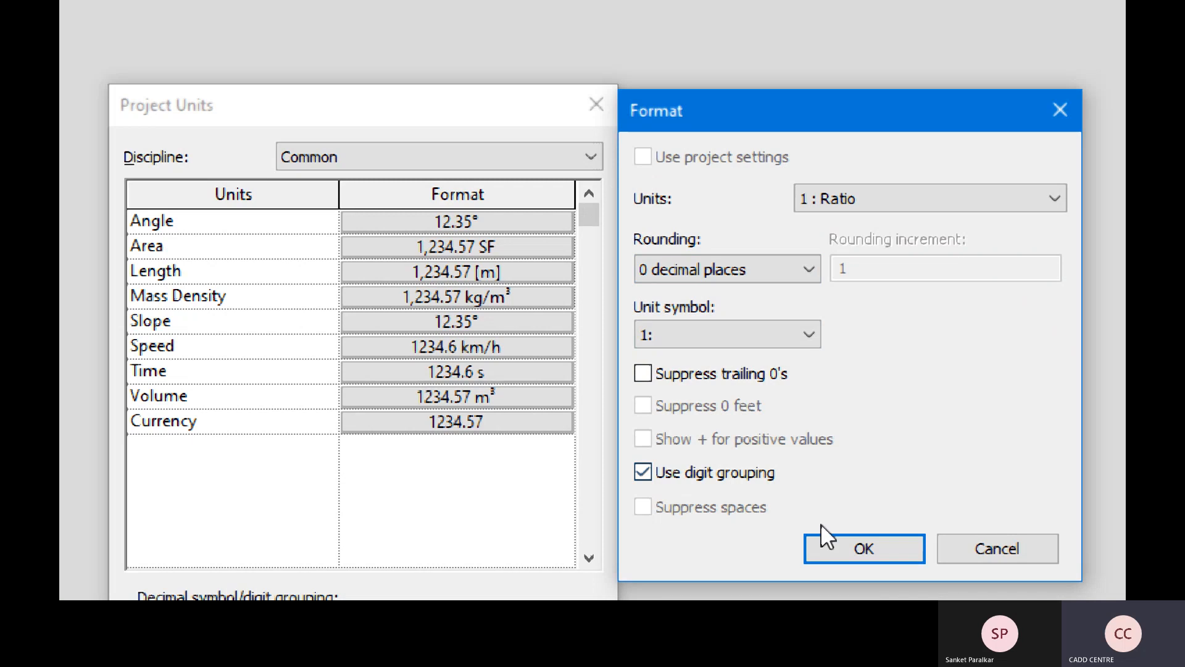
{"action": "left_click", "coordinate": [849, 548]}
{"action": "key", "text": "ctrl"}
{"action": "key", "text": "ctrl"}
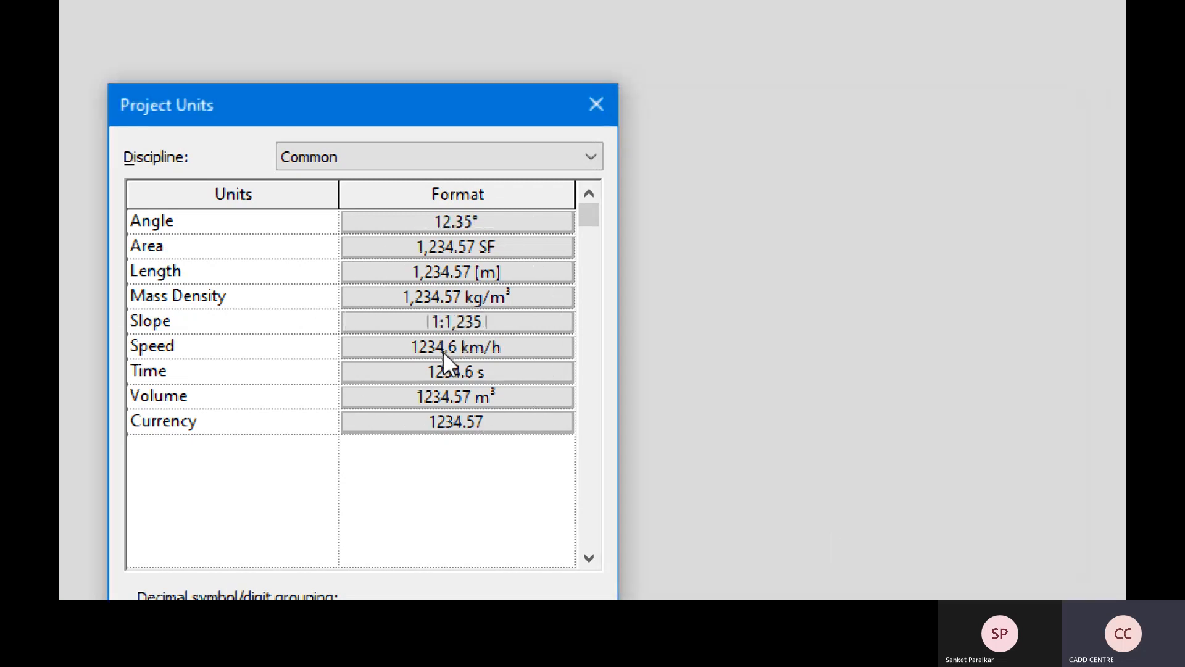
{"action": "key", "text": "ctrl"}
- Format Speed as meters per second, 2 decimals, trailing zeros suppressed, digit grouping (1,234.57 m/s)
{"action": "left_click", "coordinate": [422, 344]}
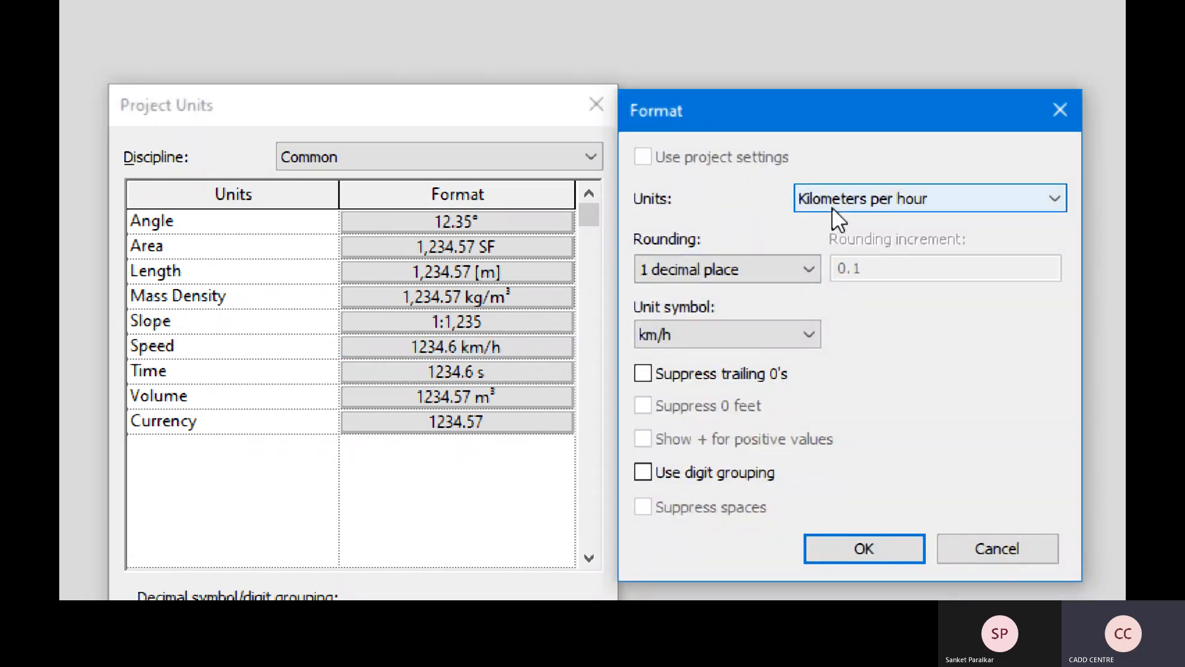
{"action": "left_click", "coordinate": [832, 208]}
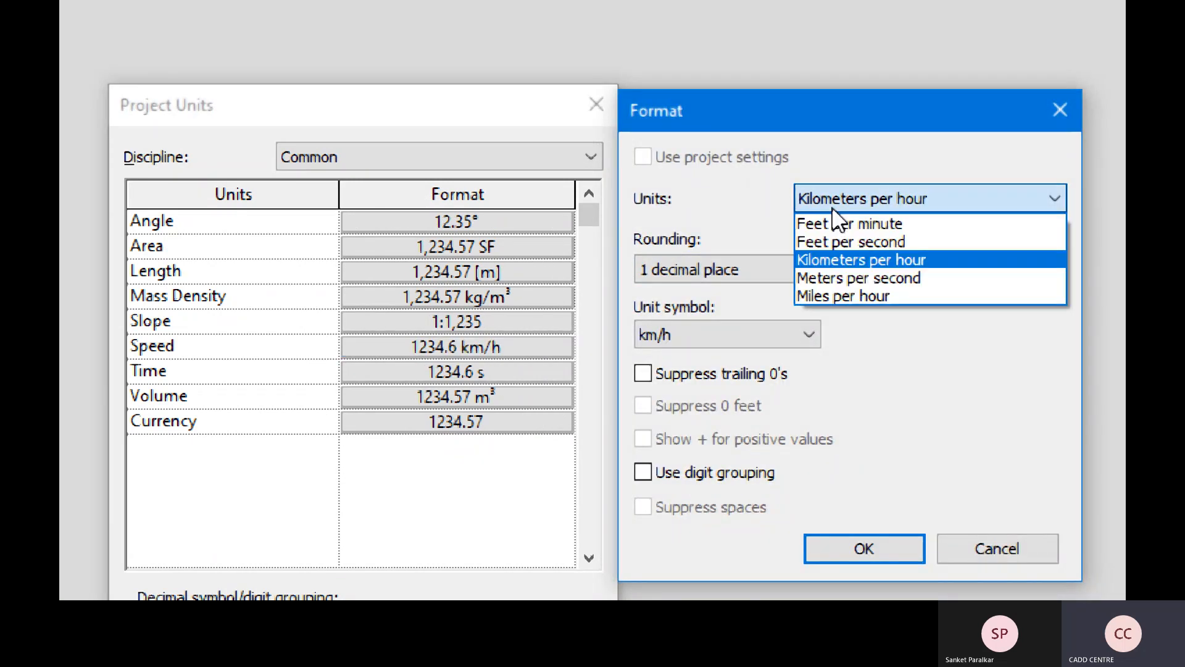
{"action": "left_click", "coordinate": [839, 276]}
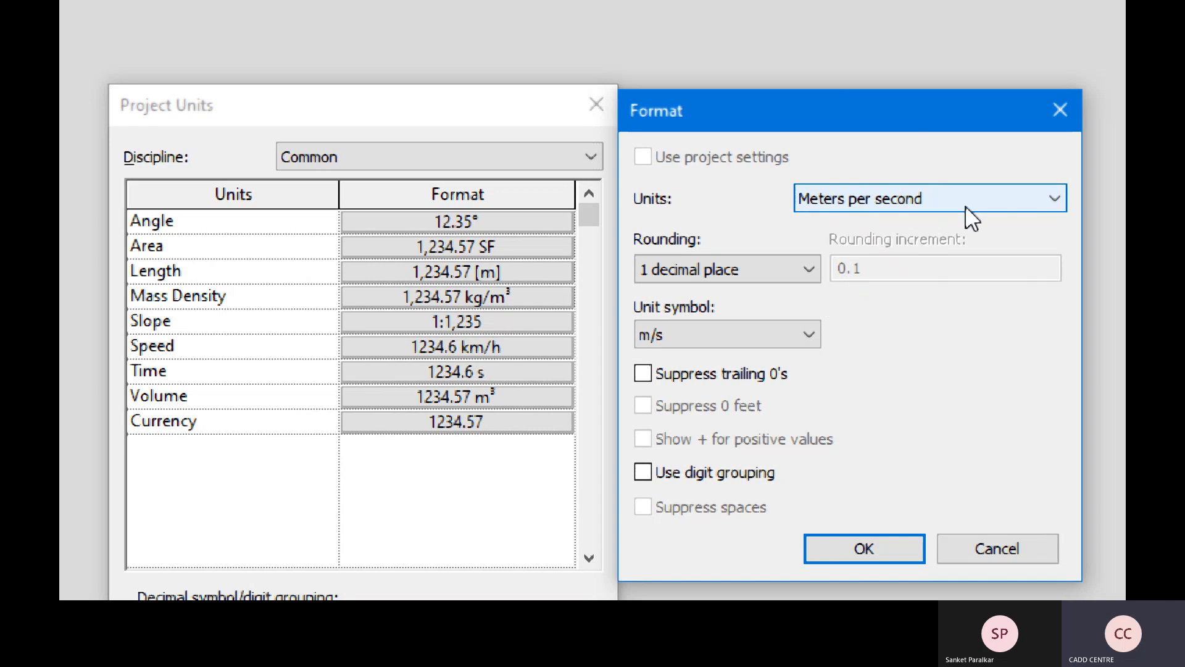
{"action": "left_click", "coordinate": [809, 270]}
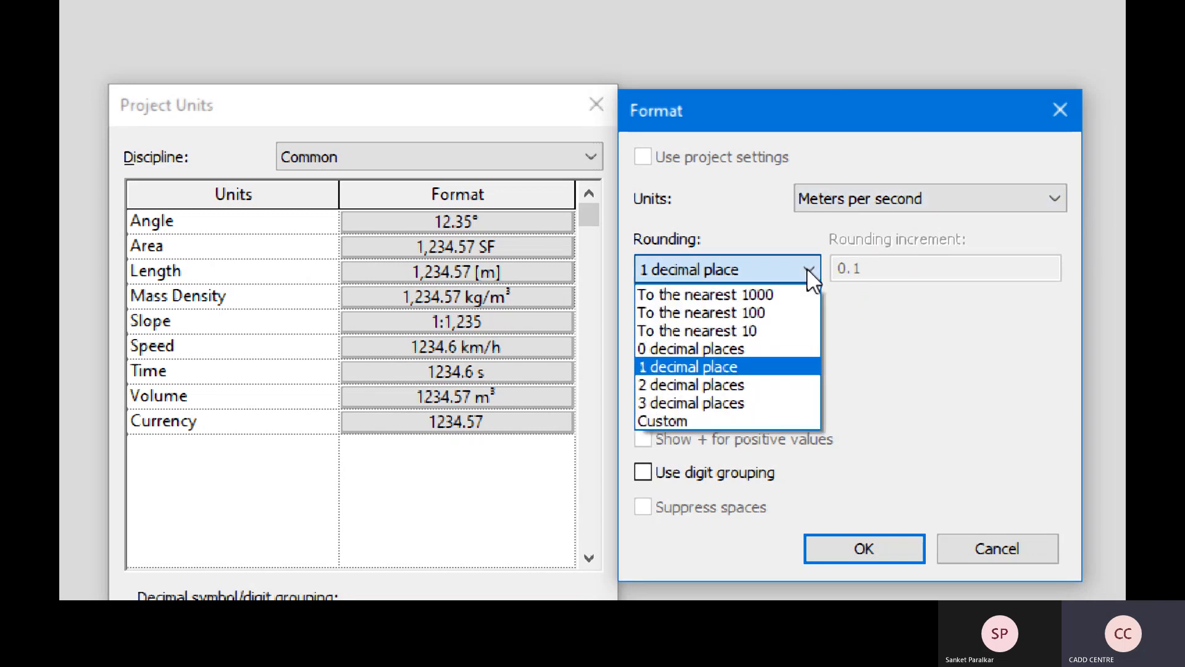
{"action": "left_click", "coordinate": [750, 384]}
{"action": "left_click", "coordinate": [715, 372]}
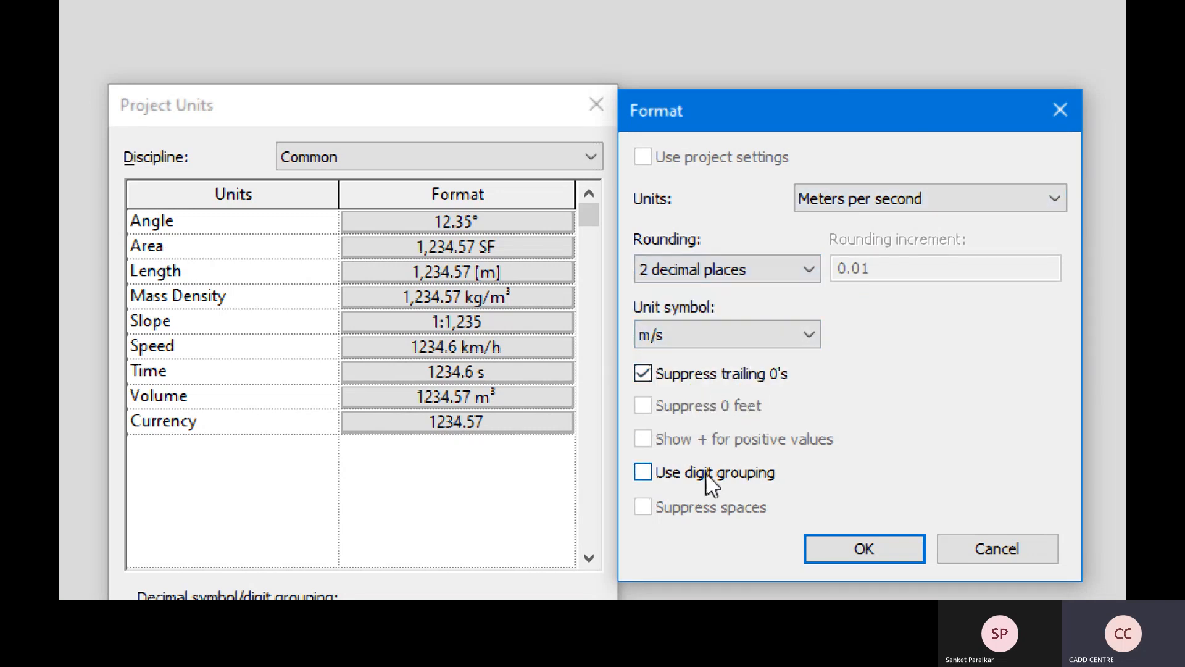
{"action": "left_click", "coordinate": [706, 481]}
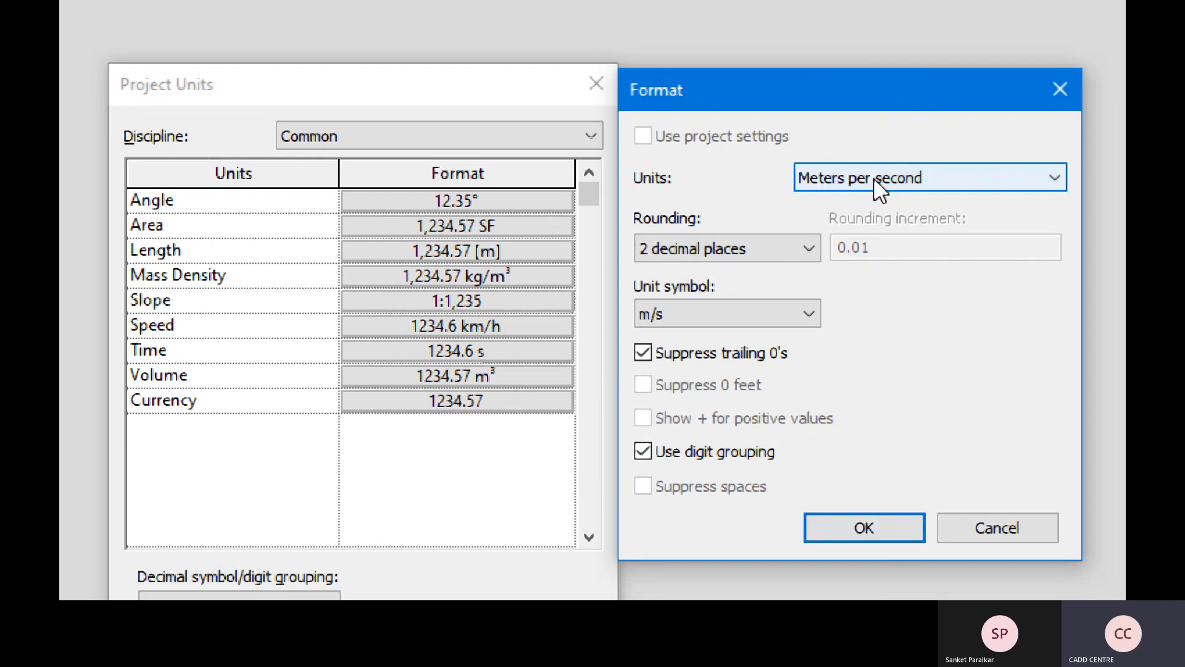
{"action": "left_click", "coordinate": [865, 526]}
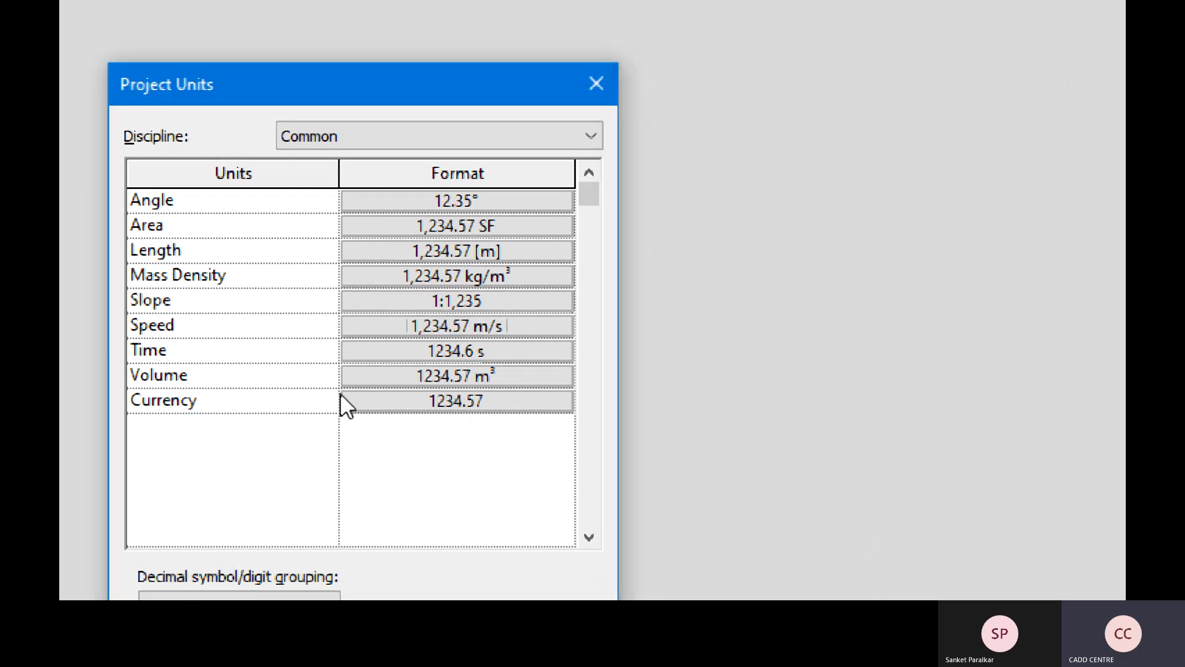
- Format Time as seconds, 2 decimals, trailing zeros suppressed and digit grouping on
{"action": "left_click", "coordinate": [461, 357]}
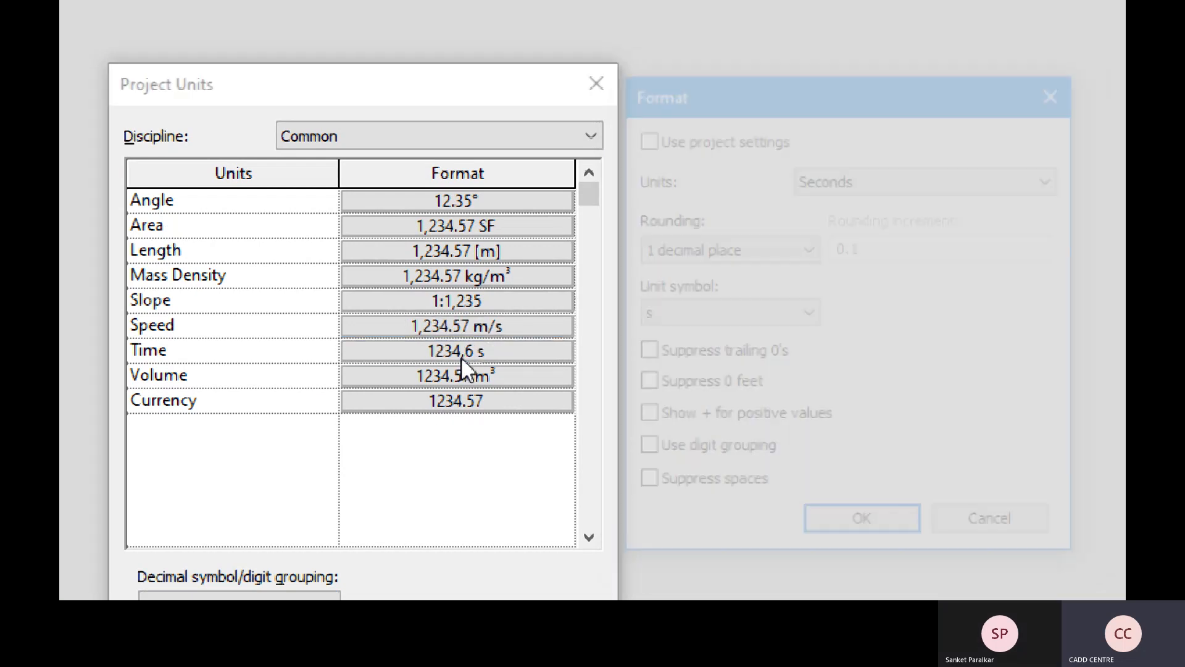
{"action": "left_click", "coordinate": [854, 177]}
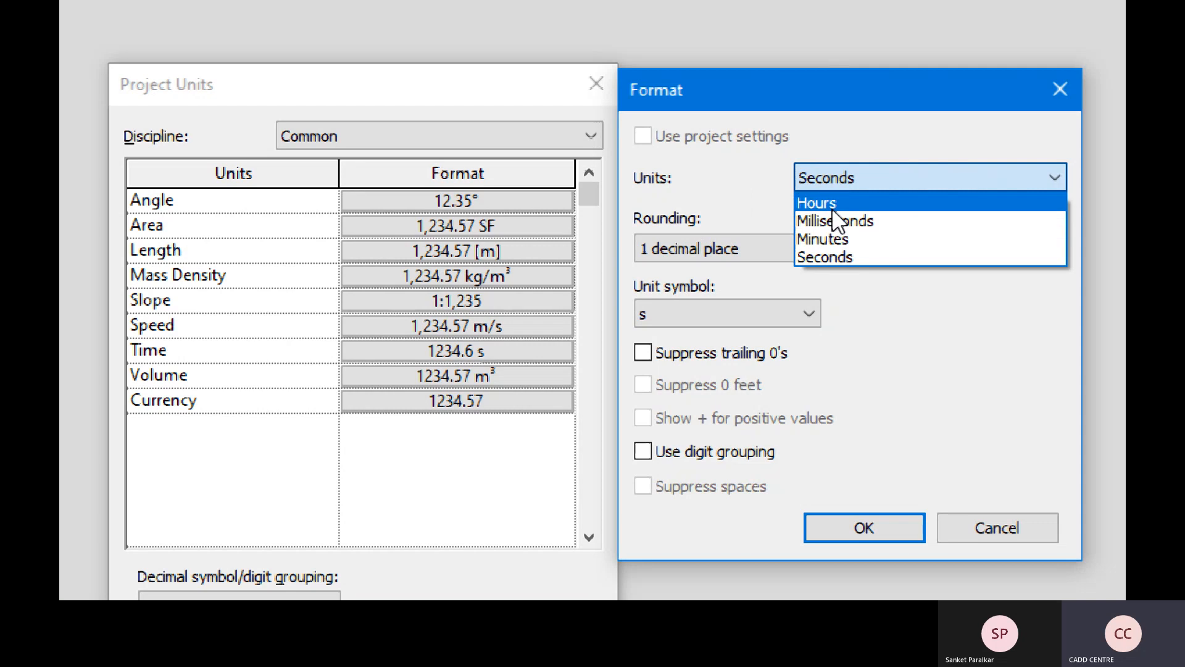
{"action": "left_click", "coordinate": [813, 257]}
{"action": "left_click", "coordinate": [807, 244]}
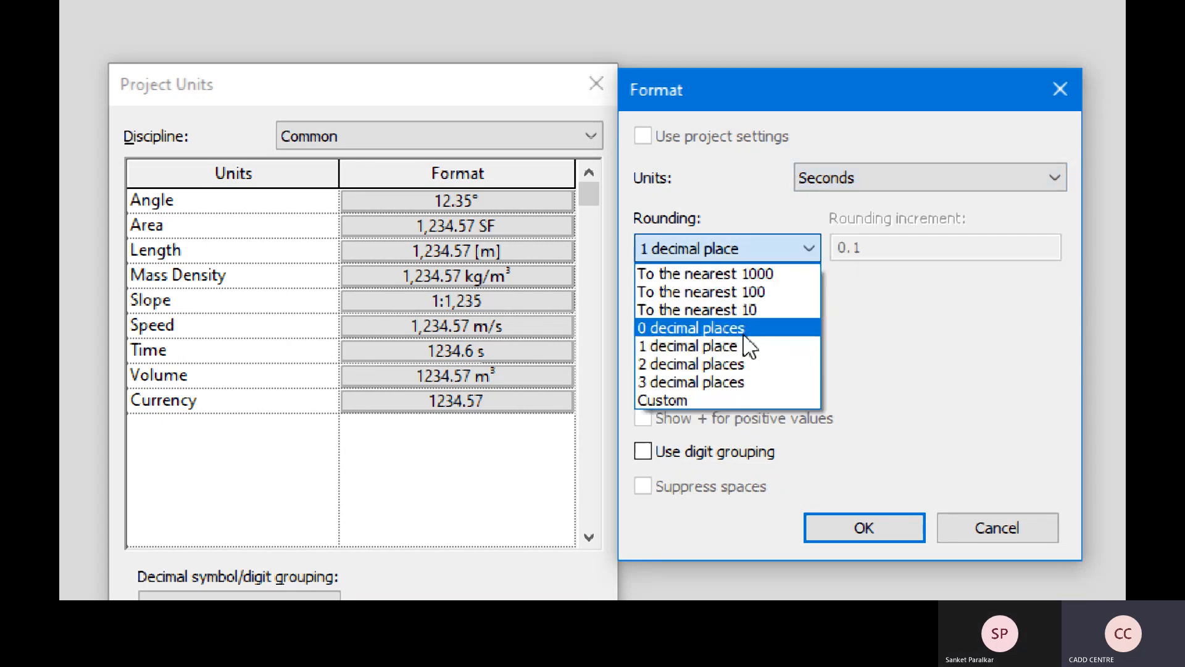
{"action": "left_click", "coordinate": [729, 372]}
{"action": "left_click", "coordinate": [691, 356]}
{"action": "left_click", "coordinate": [698, 453]}
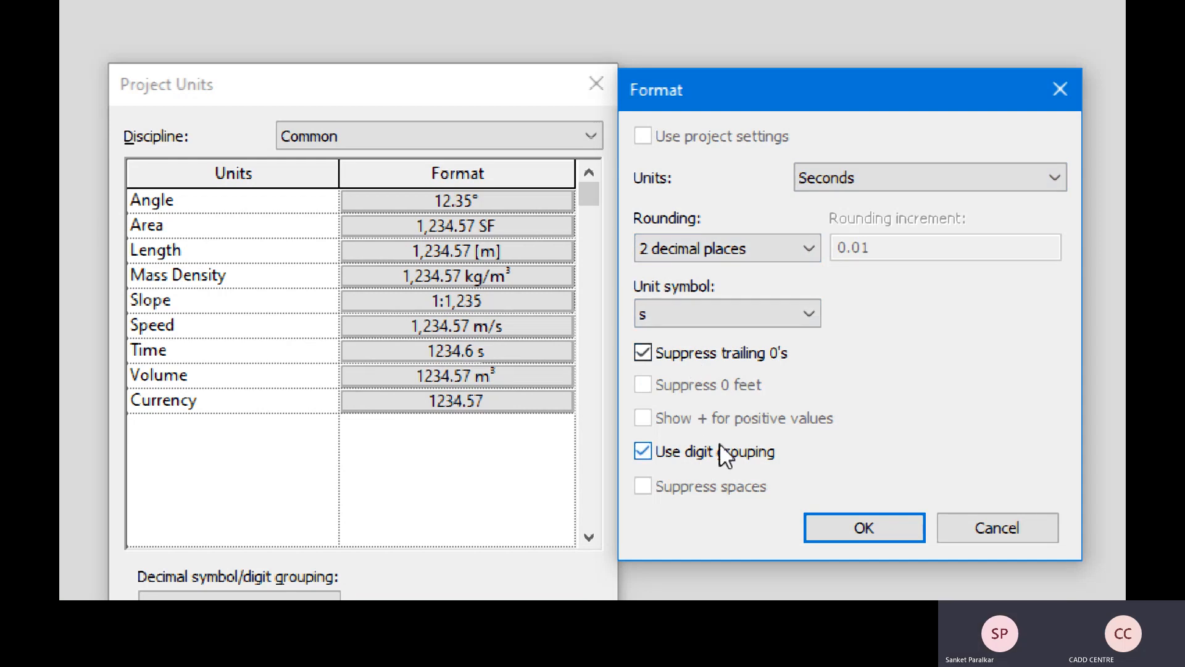
{"action": "left_click", "coordinate": [865, 528]}
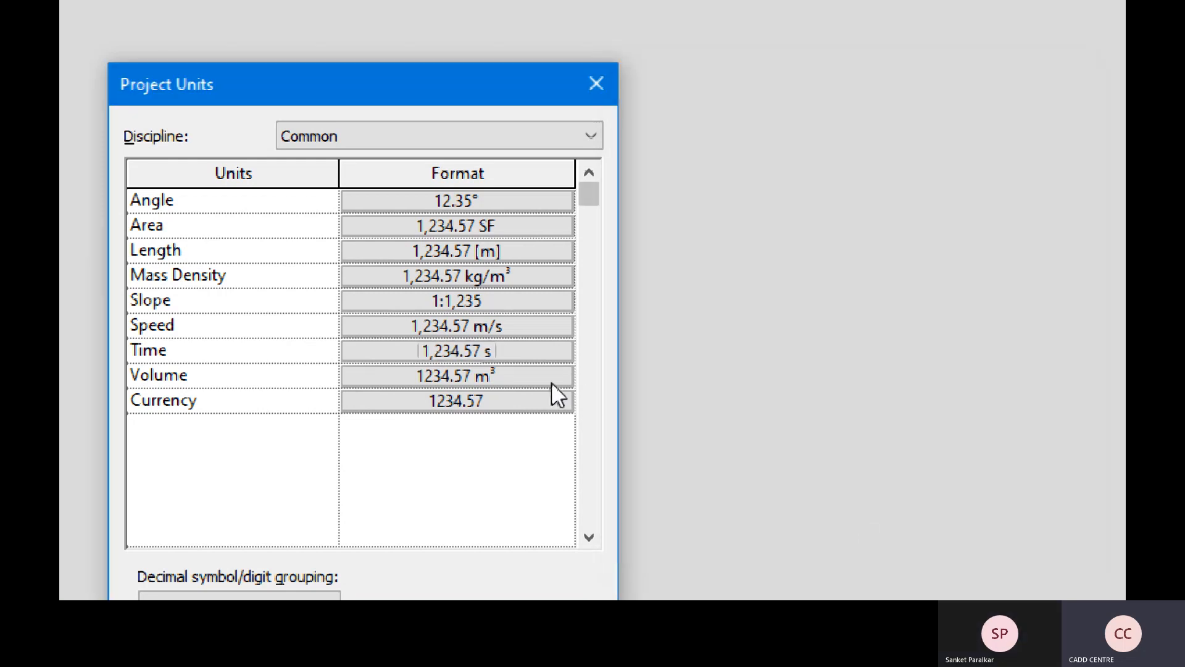
- Keep Volume in cubic meters, adding trailing-zero suppression and digit grouping (1,234.57 m³)
{"action": "left_click", "coordinate": [505, 375]}
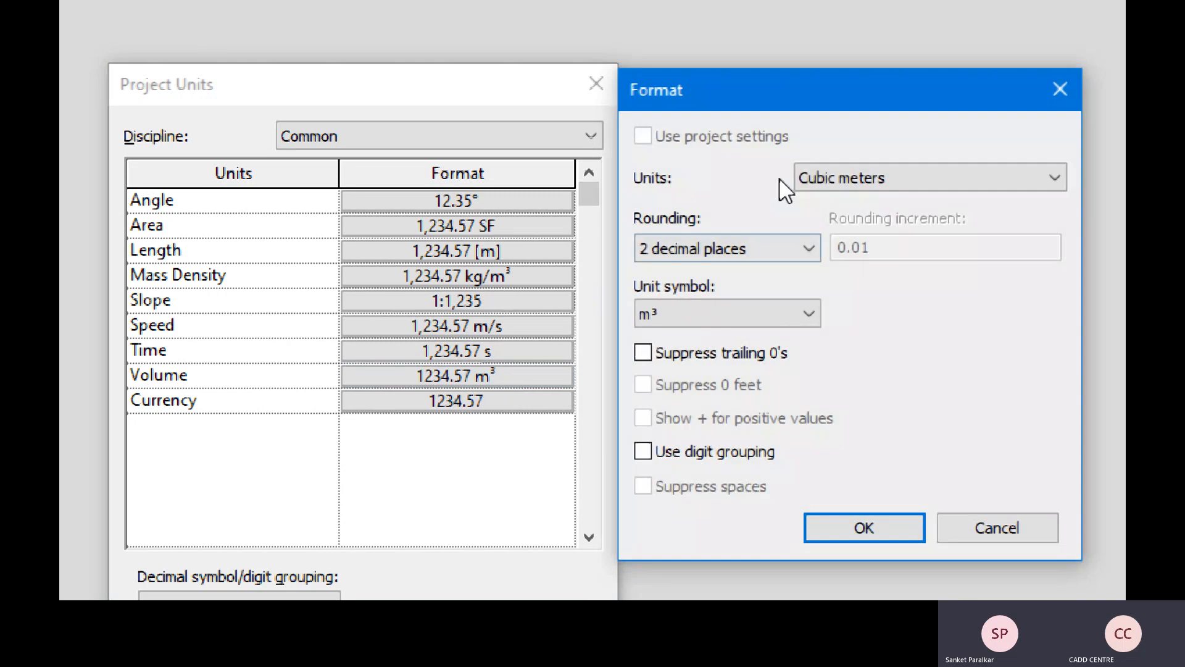
{"action": "left_click", "coordinate": [875, 186]}
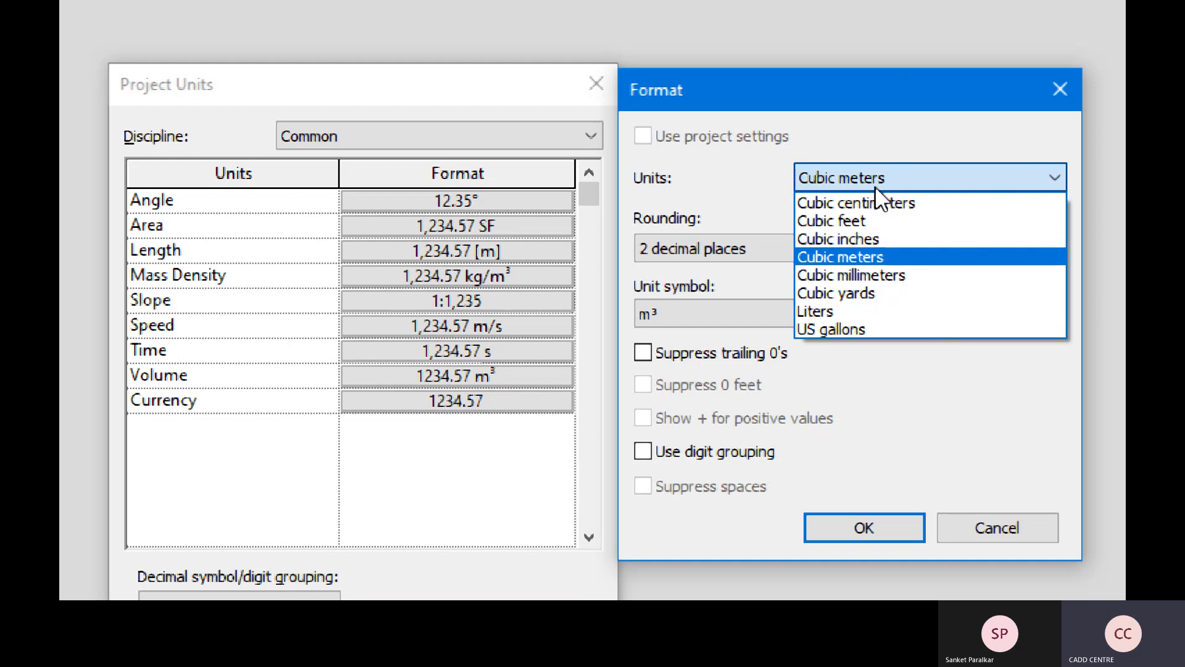
{"action": "left_click", "coordinate": [876, 187]}
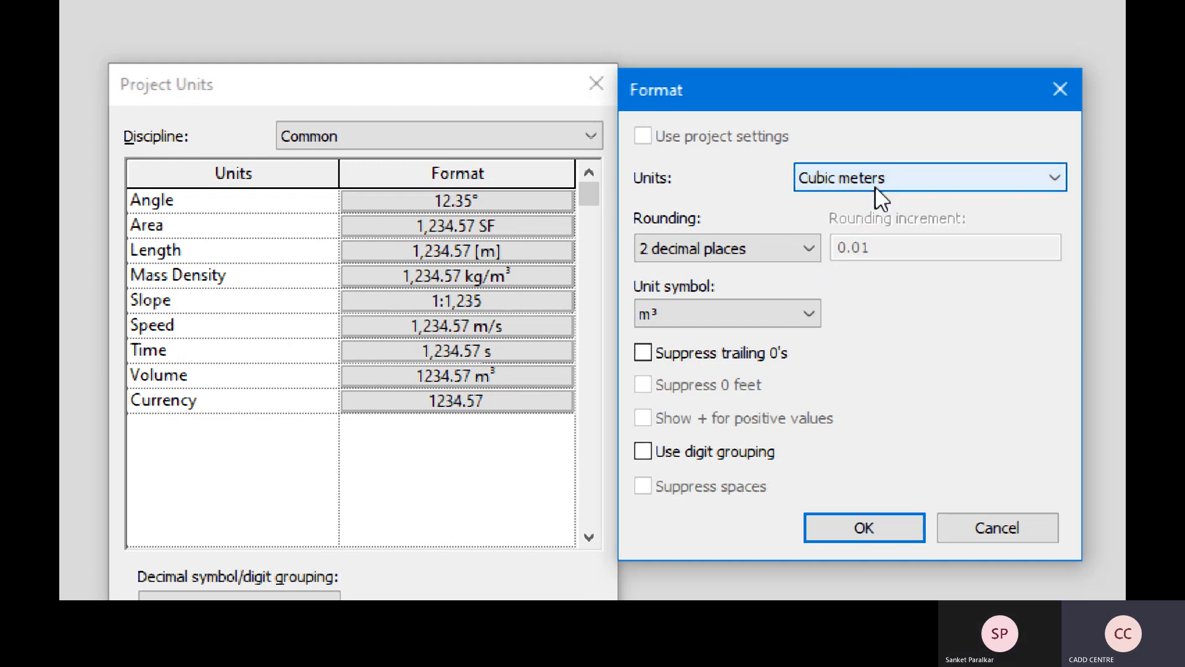
{"action": "left_click", "coordinate": [731, 354]}
{"action": "left_click", "coordinate": [711, 454]}
{"action": "left_click", "coordinate": [884, 530]}
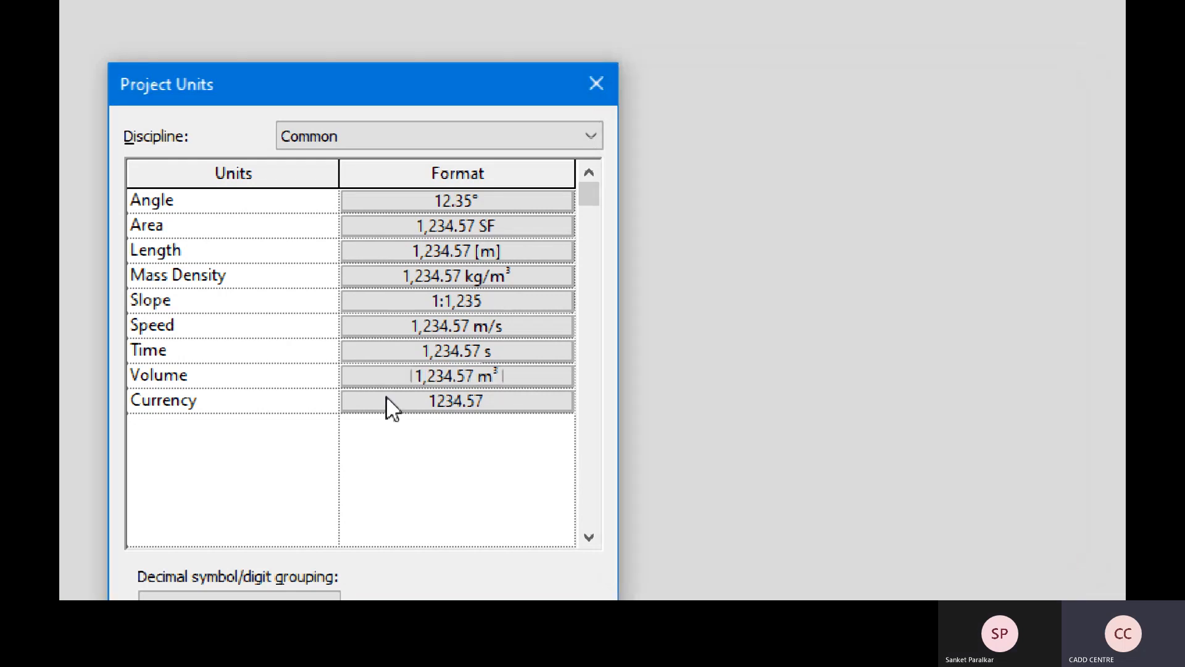
- Format Currency with no symbol, digit grouping on and trailing zeros kept (1,234.57)
{"action": "left_click", "coordinate": [450, 405]}
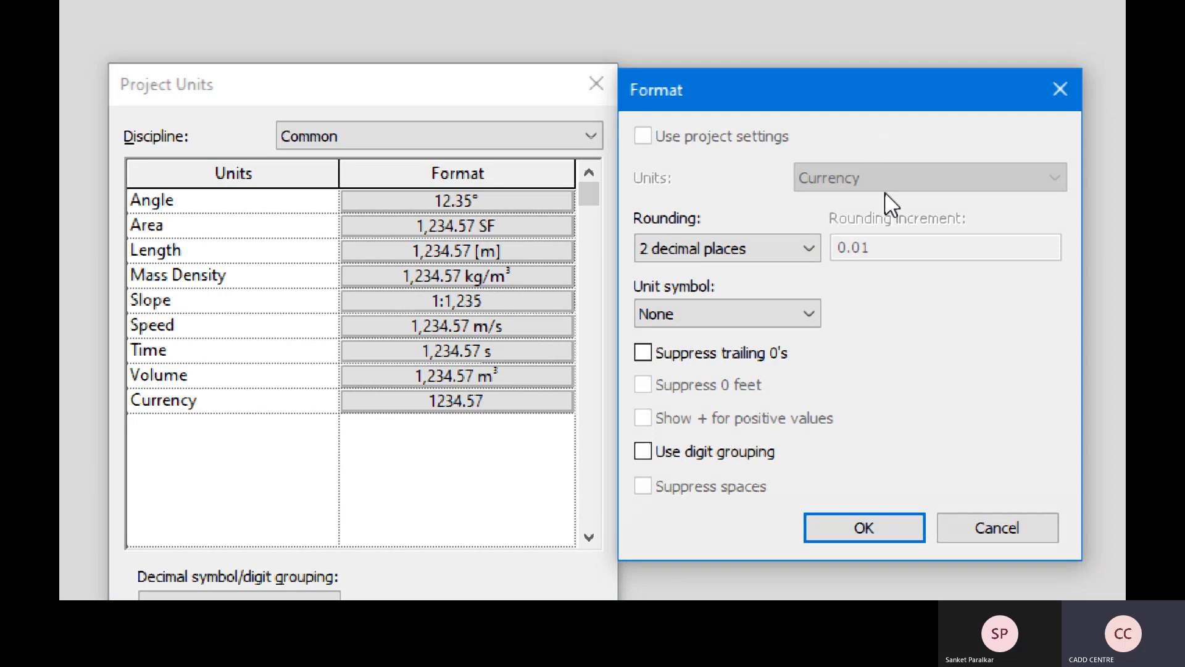
{"action": "left_click", "coordinate": [884, 184]}
{"action": "left_click", "coordinate": [802, 312]}
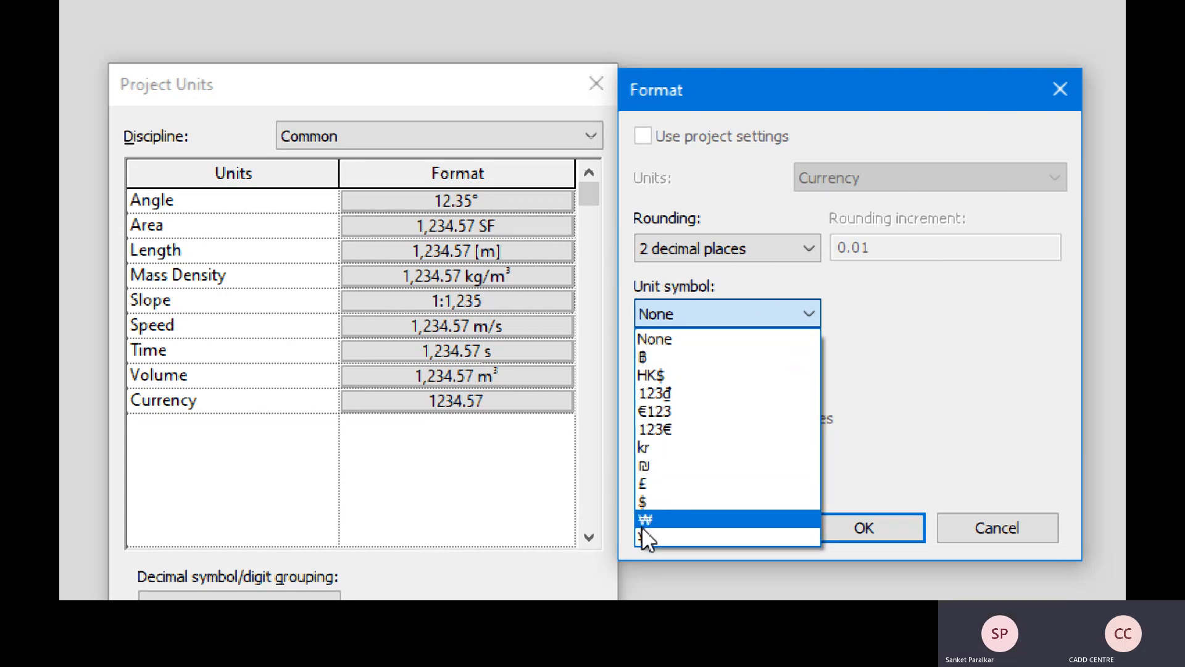
{"action": "left_click", "coordinate": [964, 367]}
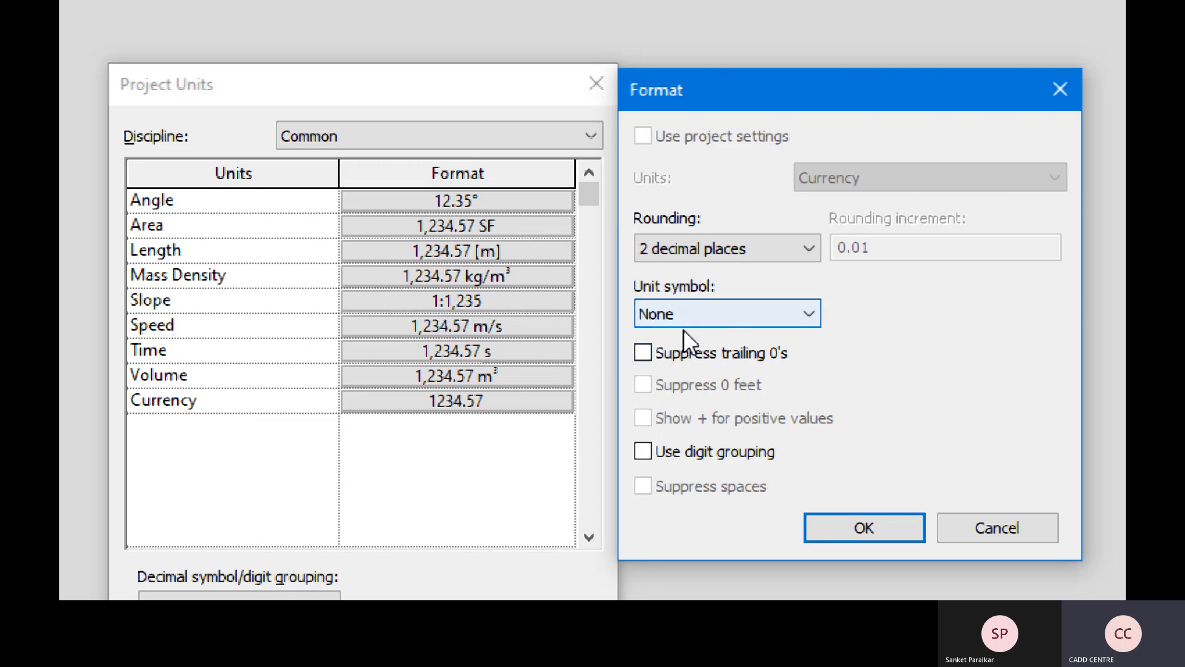
{"action": "left_click", "coordinate": [684, 354]}
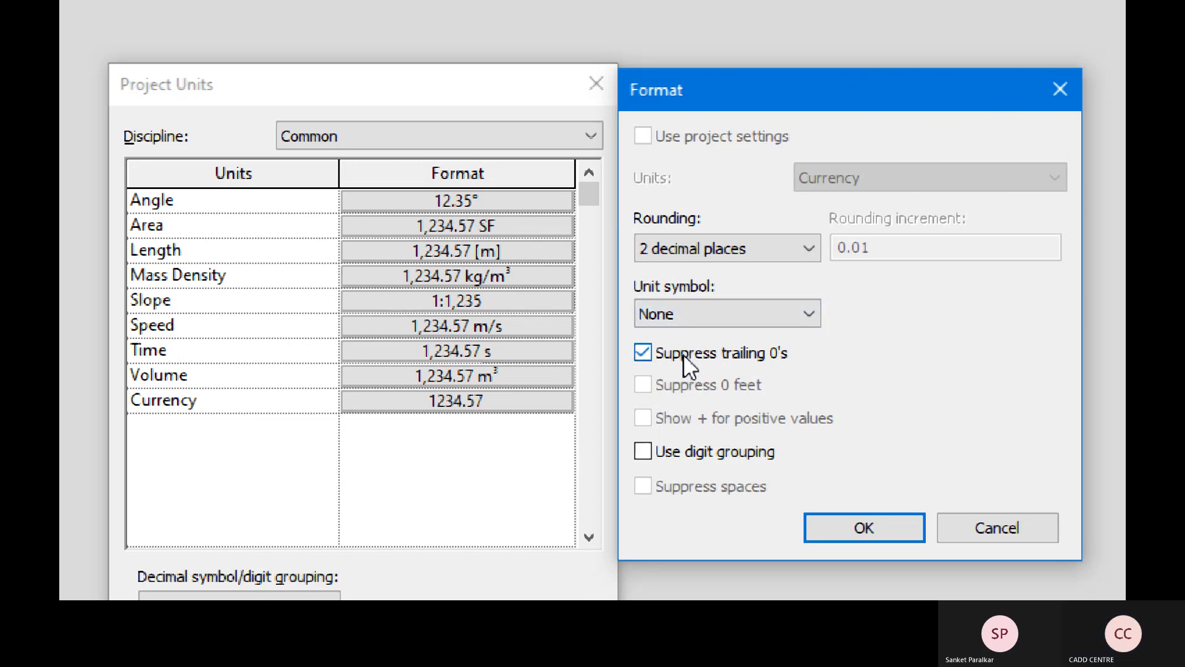
{"action": "left_click", "coordinate": [698, 459]}
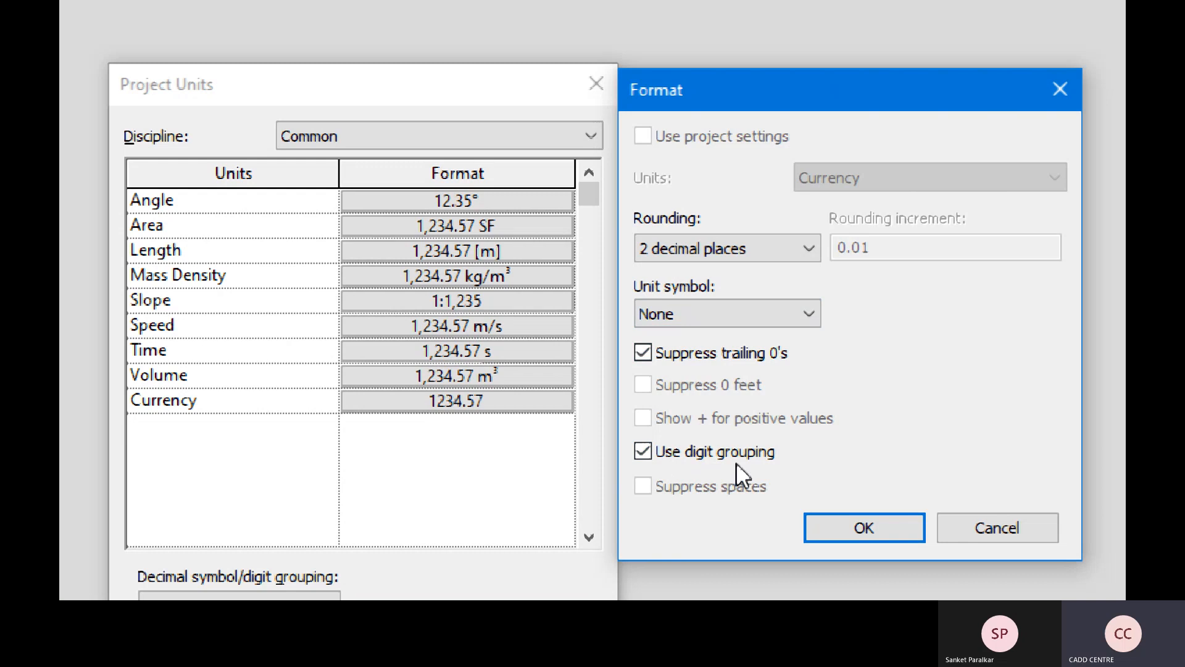
{"action": "left_click", "coordinate": [665, 351]}
{"action": "left_click", "coordinate": [830, 528]}
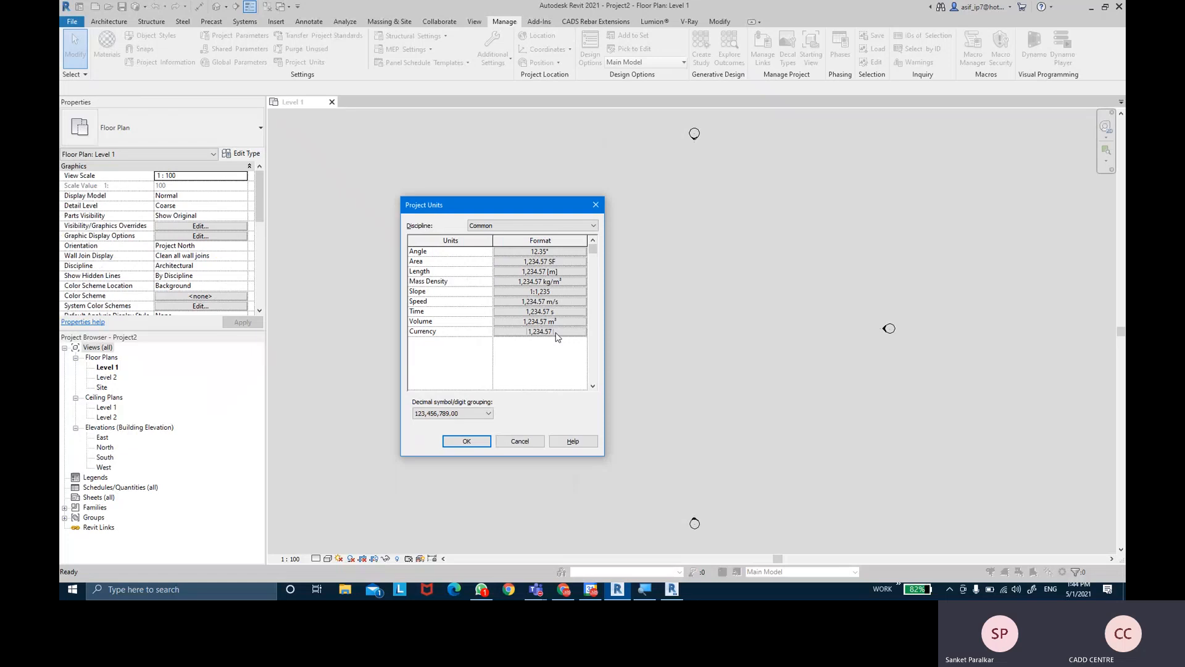
- Apply the unit settings and draw a 7.5 m horizontal Generic - 200mm wall on Level 1
{"action": "left_click", "coordinate": [484, 440]}
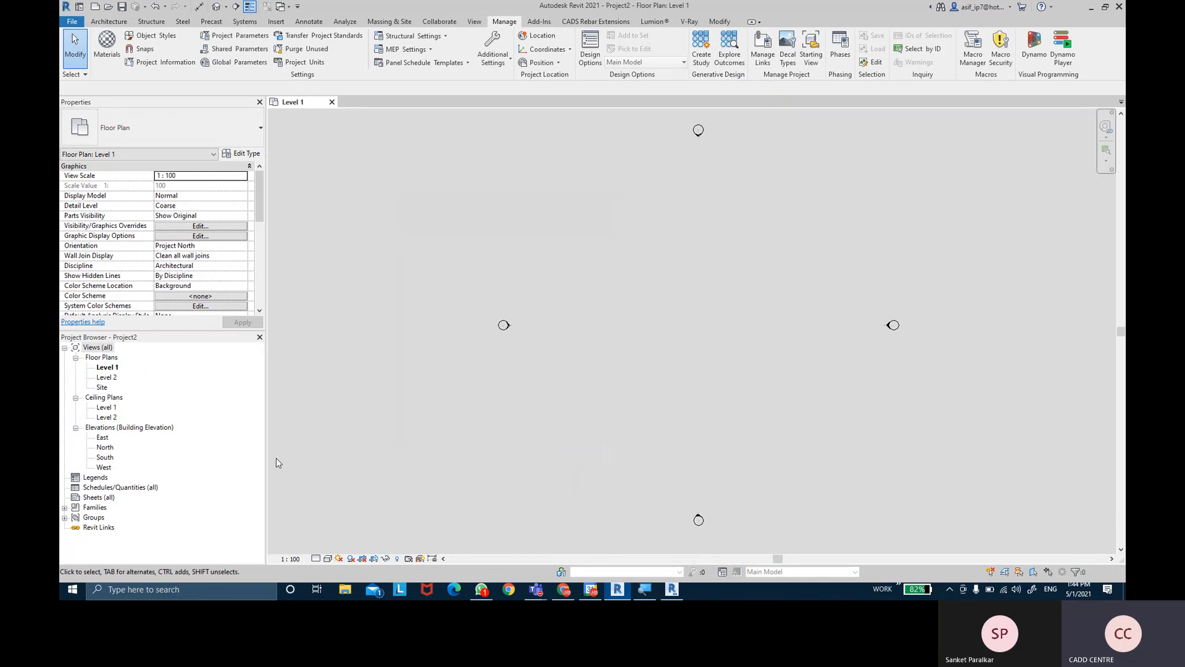
{"action": "left_click", "coordinate": [109, 21]}
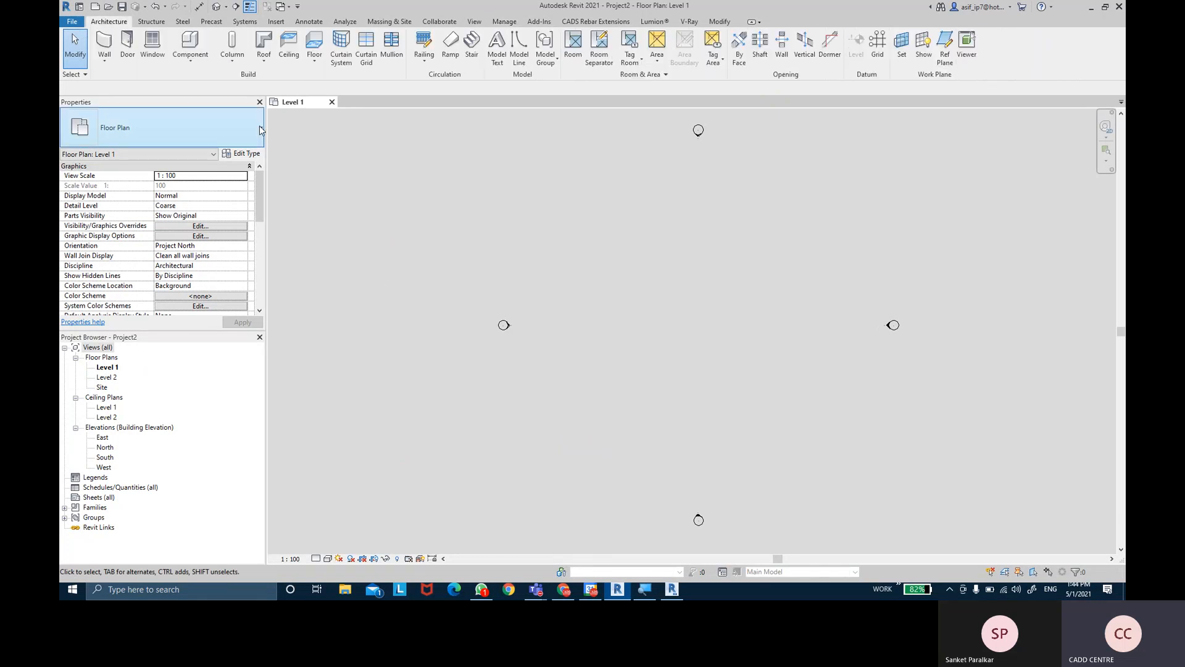
{"action": "left_click", "coordinate": [105, 48]}
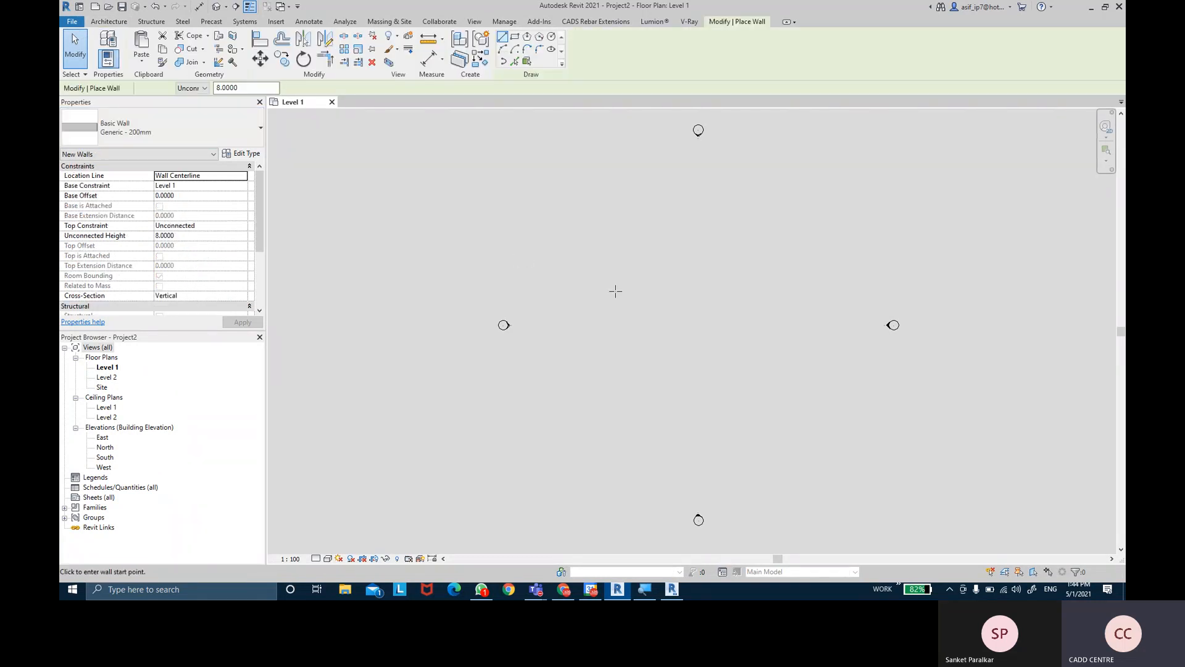
{"action": "scroll", "coordinate": [611, 278], "scroll_direction": "up", "scroll_amount": 5}
{"action": "left_click", "coordinate": [588, 288]}
{"action": "scroll", "coordinate": [636, 288], "scroll_direction": "up", "scroll_amount": 3}
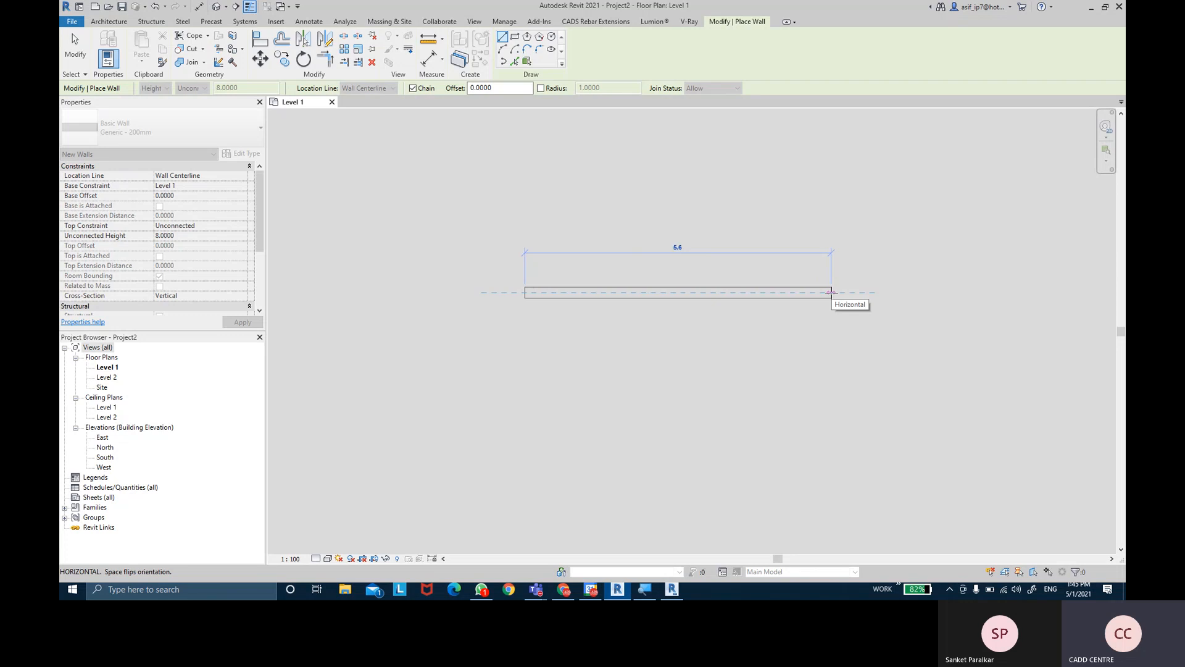
{"action": "type", "text": "7.5"}
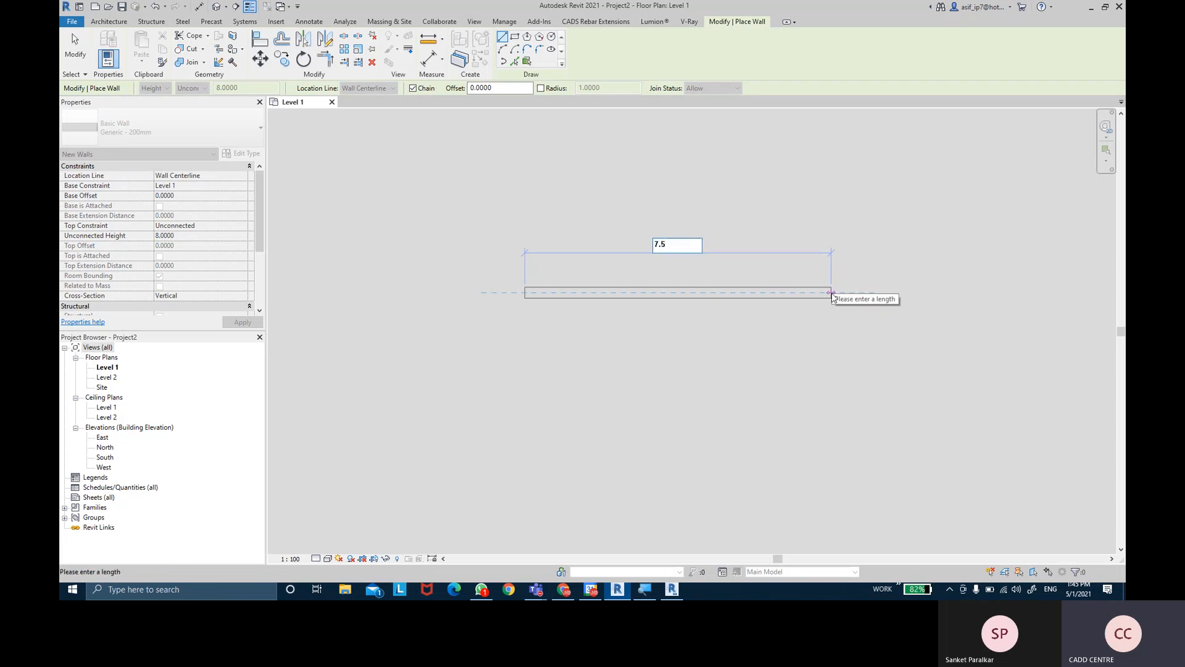
{"action": "key", "text": "Return"}
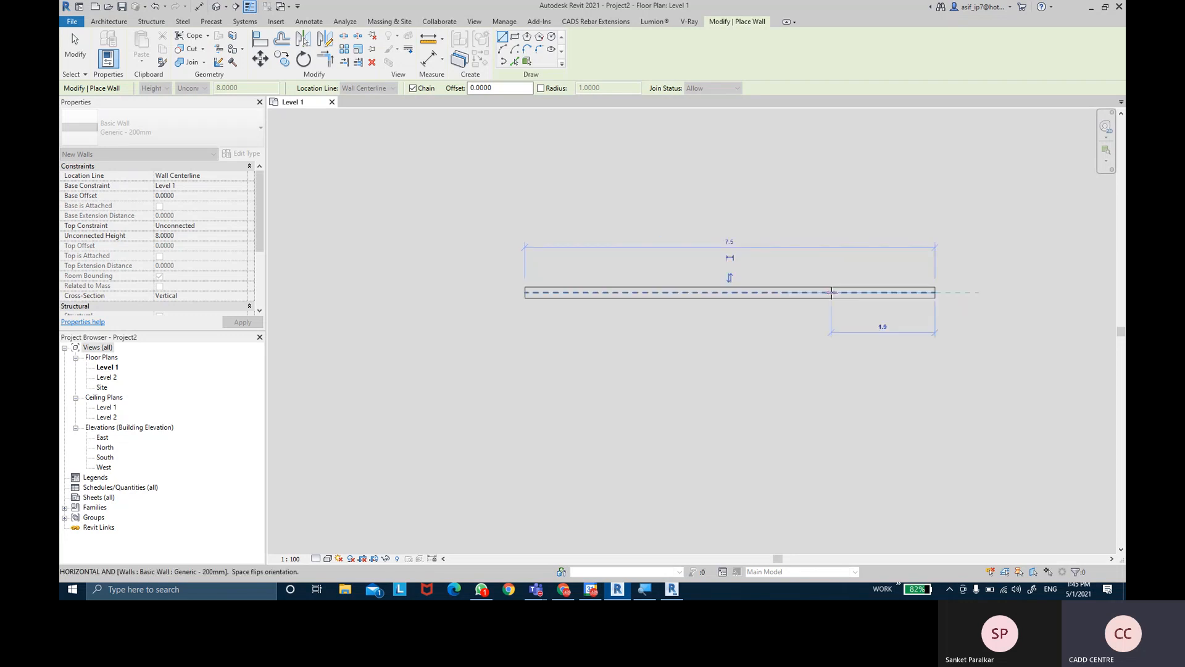
{"action": "key", "text": "Escape"}
{"action": "key", "text": "Escape"}
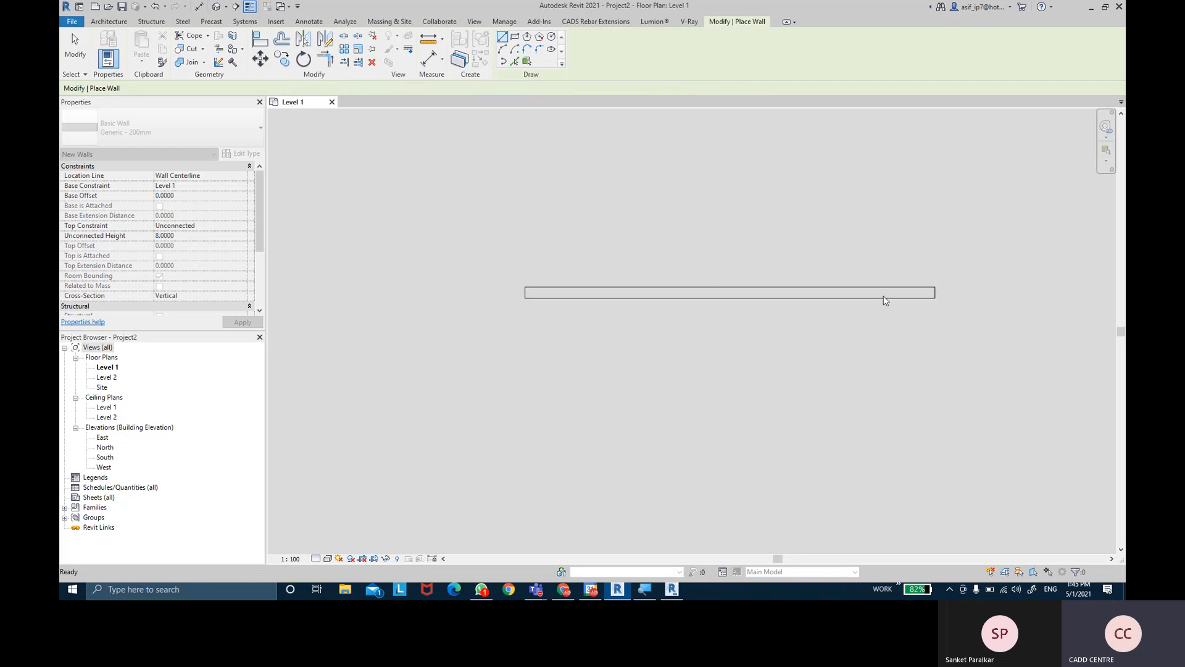
{"action": "key", "text": "Escape"}
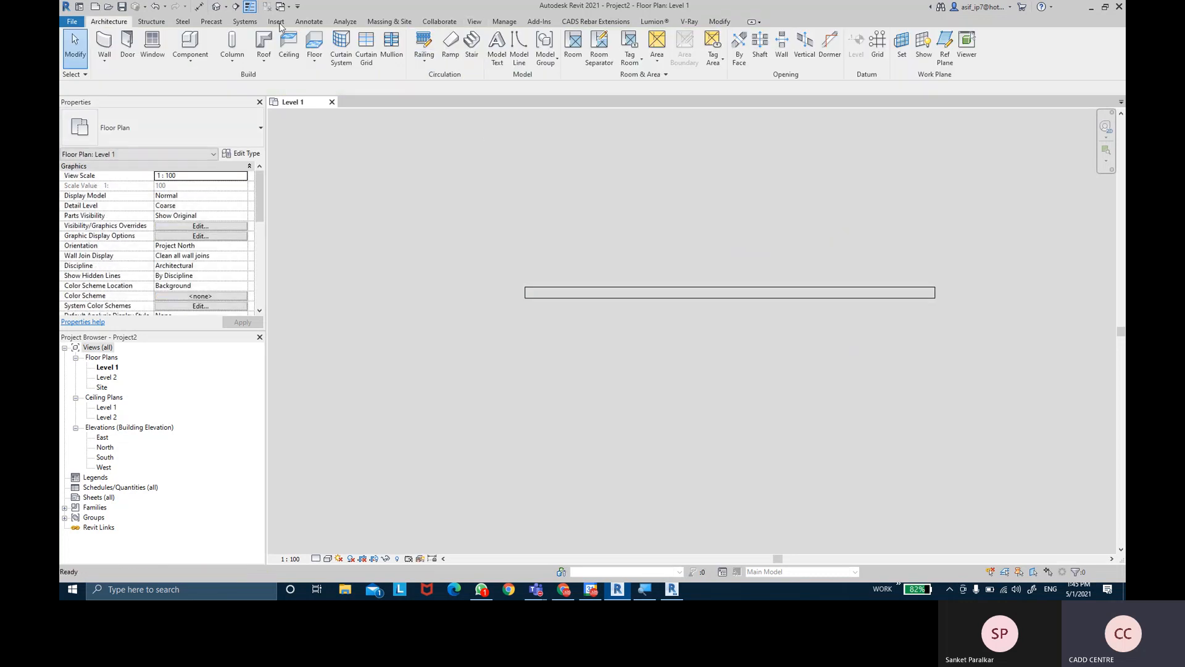
- Place an aligned 7.5 dimension between the wall's ends, positioned above the wall
{"action": "left_click", "coordinate": [199, 6]}
{"action": "left_click", "coordinate": [528, 290]}
{"action": "left_click", "coordinate": [936, 292]}
{"action": "left_click", "coordinate": [936, 227]}
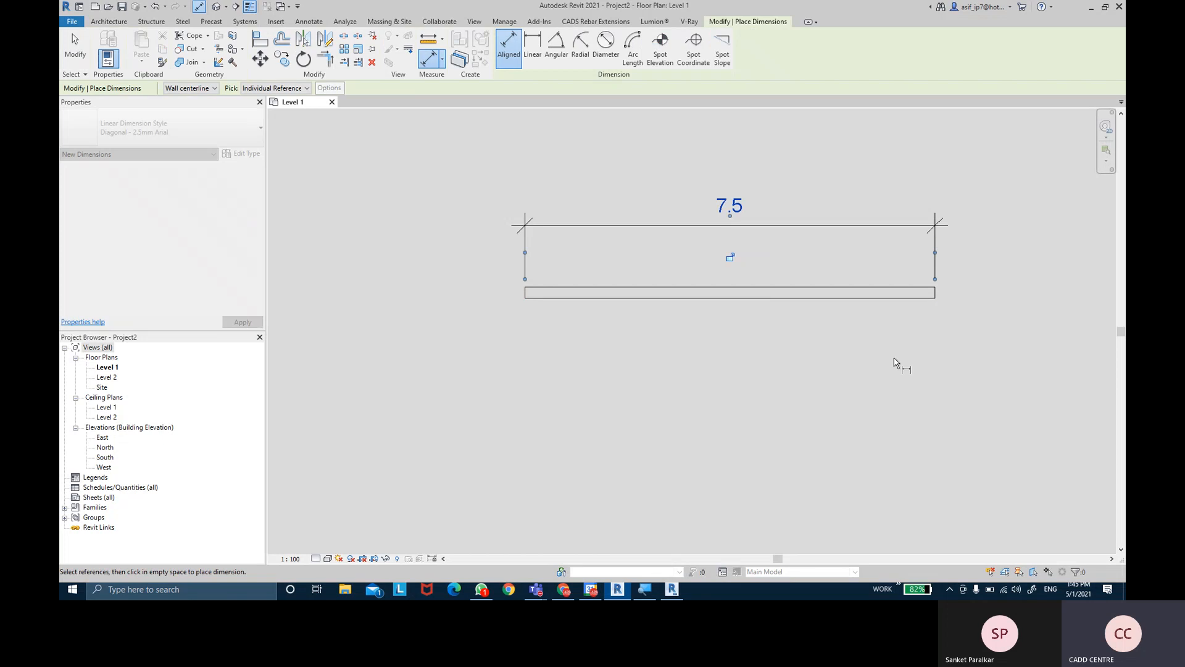
{"action": "key", "text": "Escape"}
{"action": "middle_click_drag", "start_coordinate": [899, 354], "coordinate": [865, 344]}
{"action": "key", "text": "Escape"}
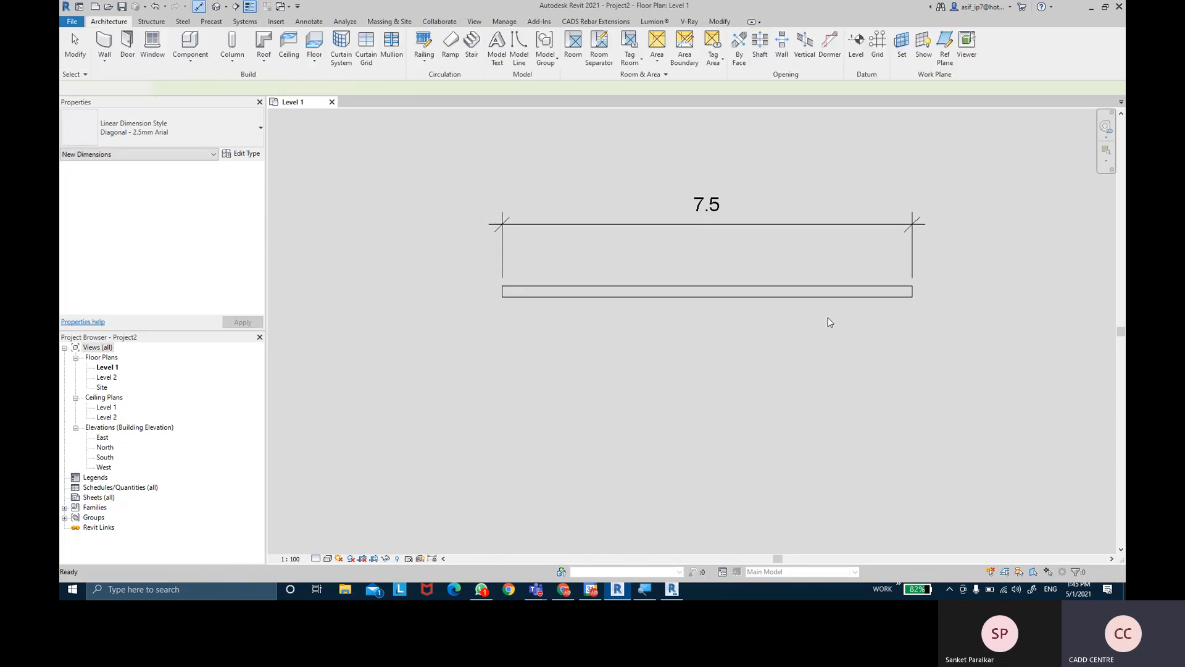
- Review the wall's properties, then reopen Project Units with UN
{"action": "left_click", "coordinate": [805, 300]}
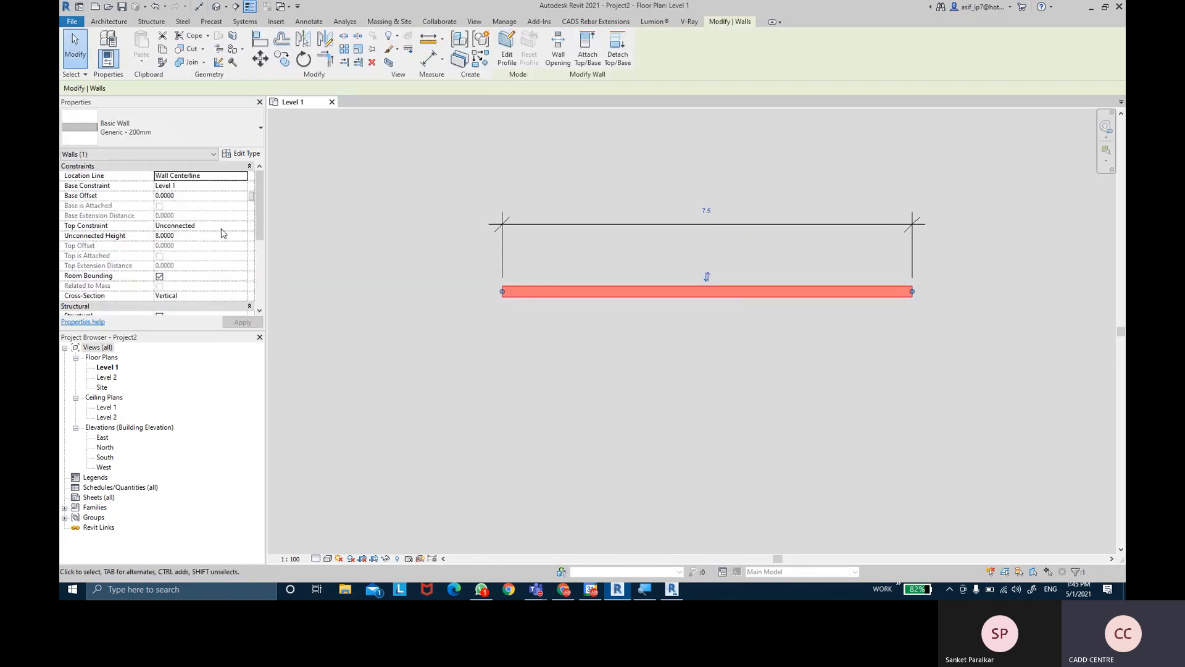
{"action": "scroll", "coordinate": [265, 223], "scroll_direction": "down", "scroll_amount": 5}
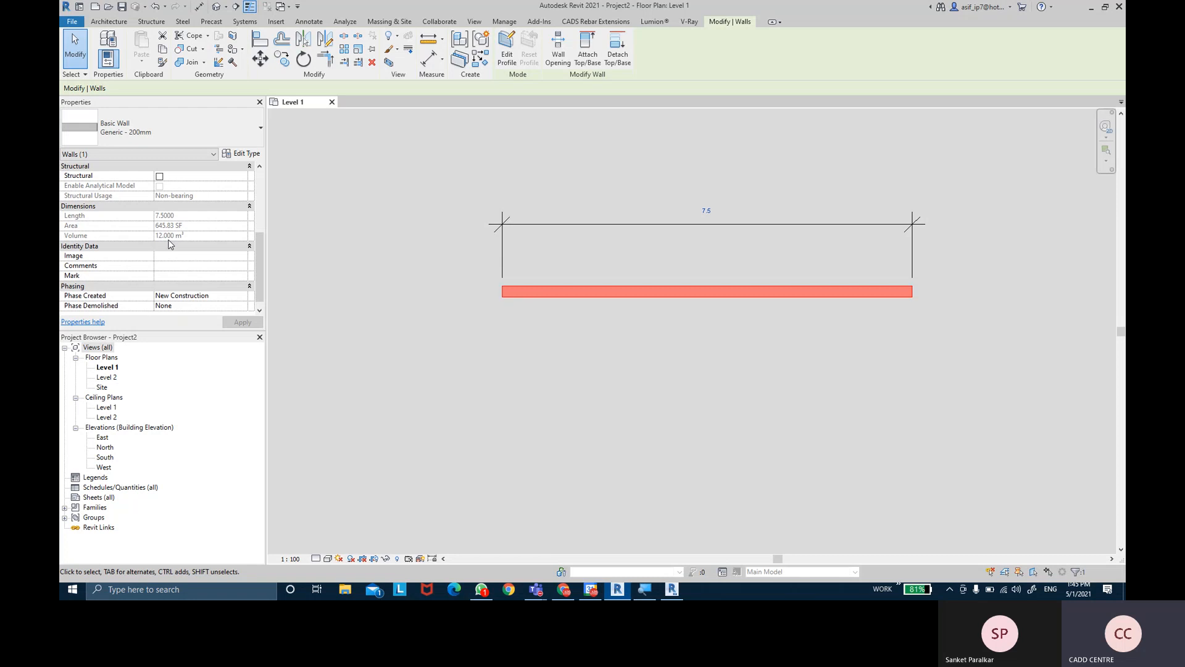
{"action": "left_click", "coordinate": [403, 277]}
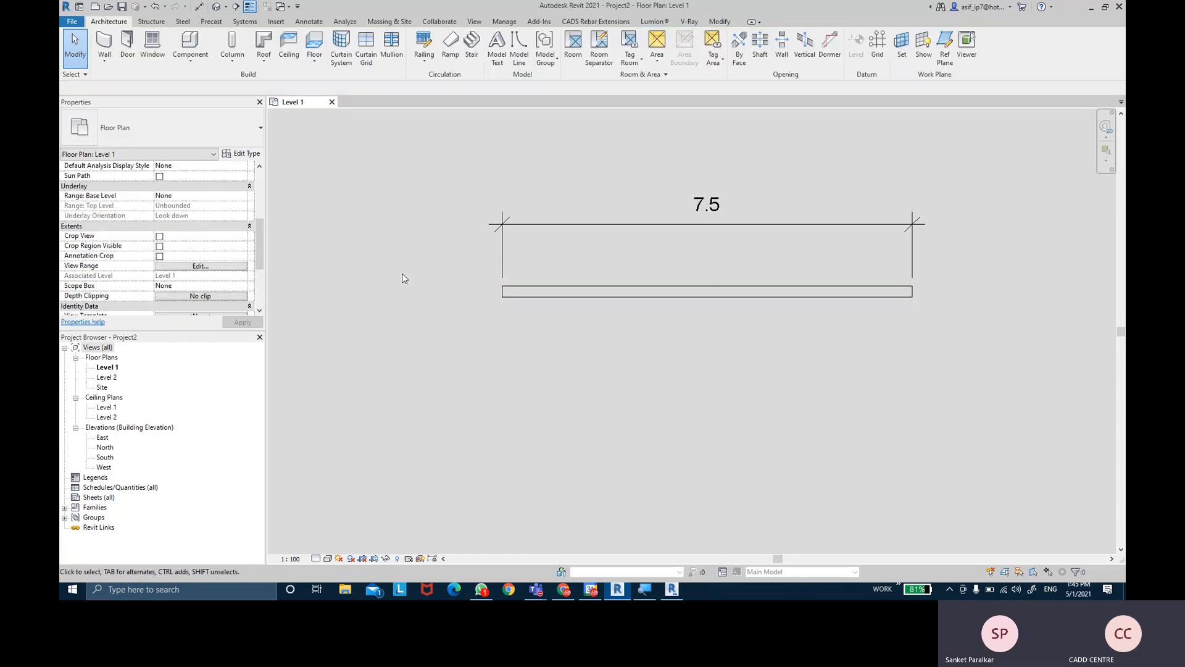
{"action": "middle_click_drag", "start_coordinate": [480, 266], "coordinate": [483, 259]}
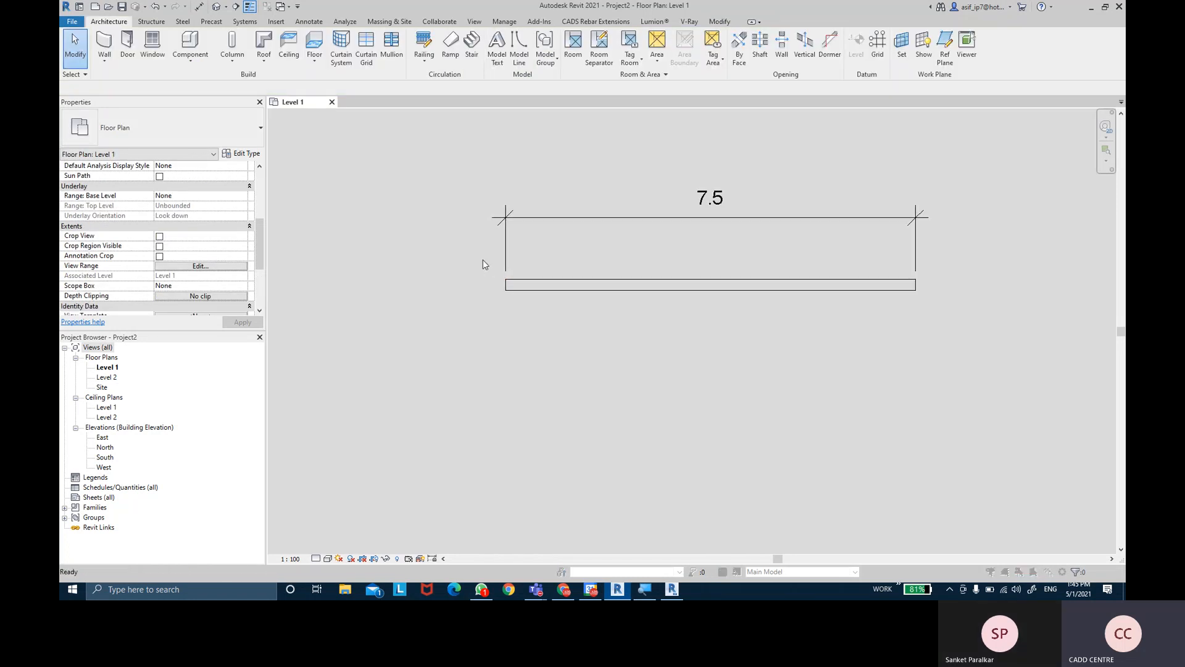
{"action": "key", "text": "u"}
{"action": "key", "text": "n"}
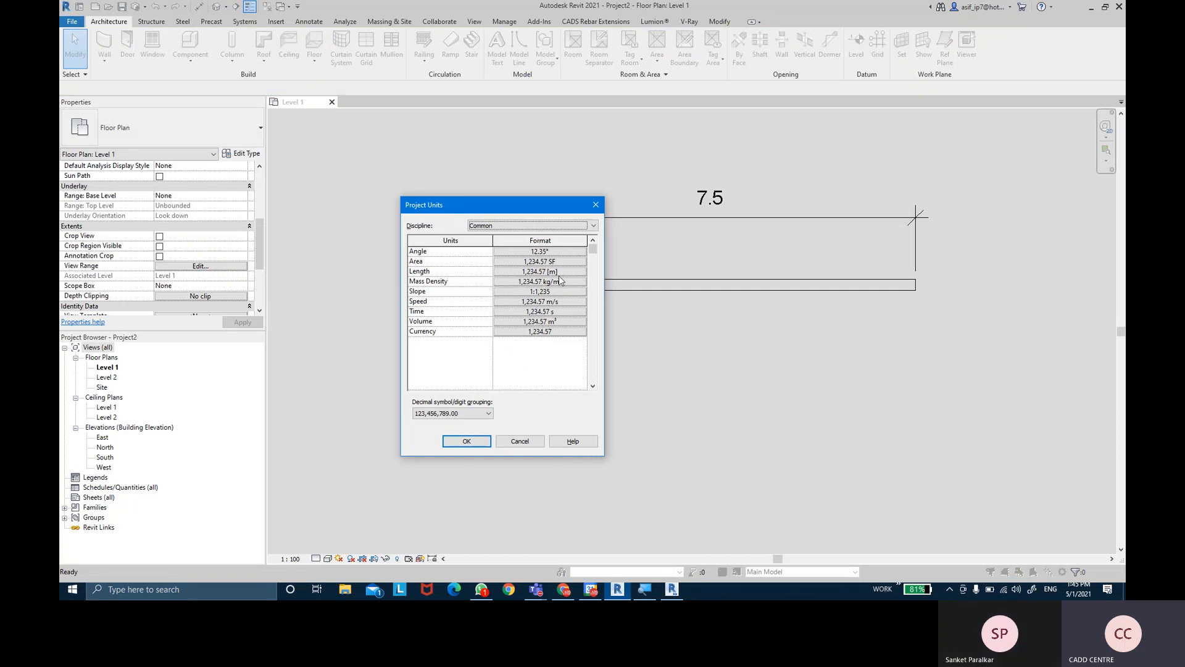
- Close Project Units, recheck the wall's properties, and zoom out to reveal the elevation markers
{"action": "left_click", "coordinate": [468, 442]}
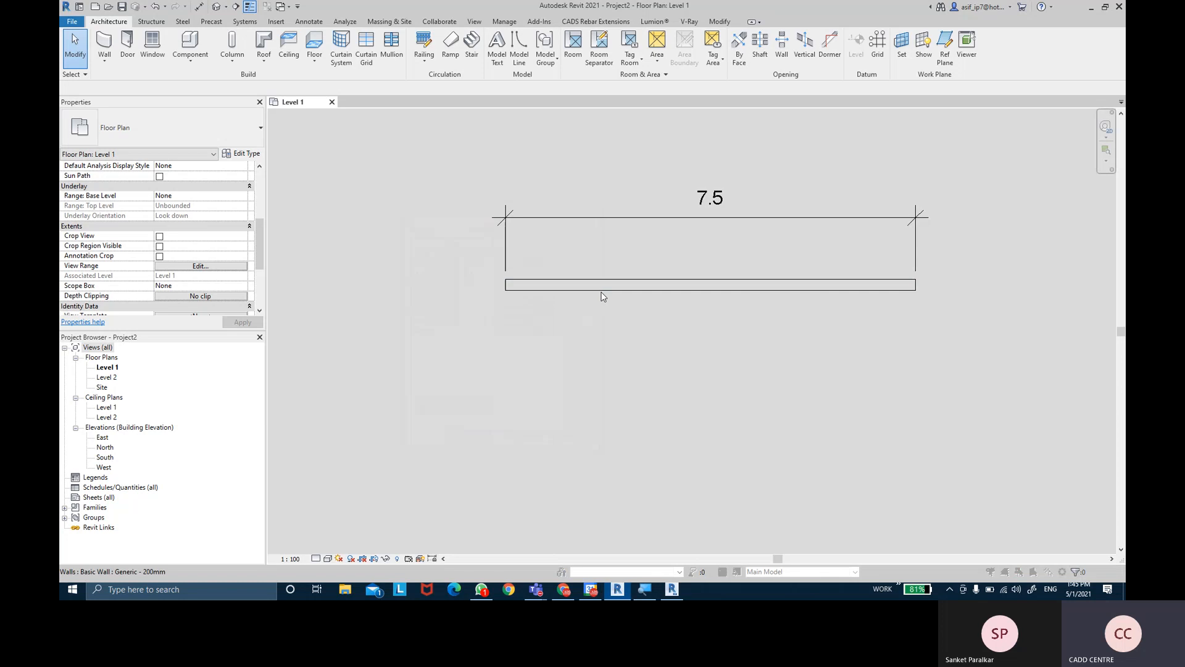
{"action": "double_click", "coordinate": [602, 293]}
{"action": "key", "text": "Escape"}
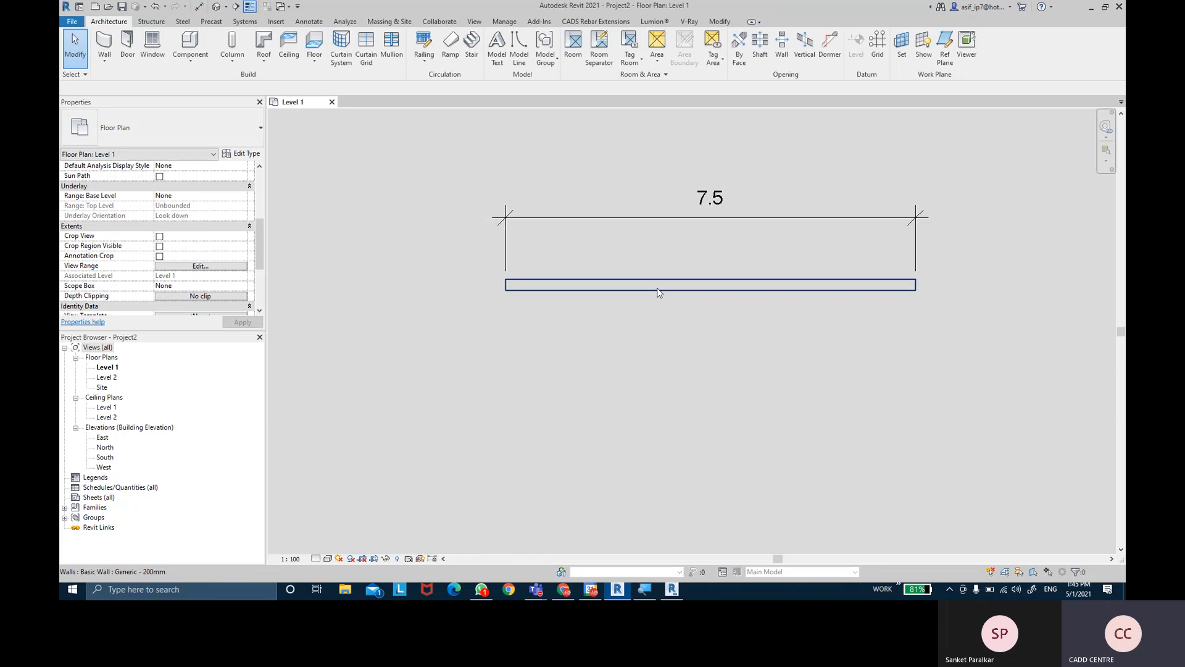
{"action": "left_click", "coordinate": [660, 292]}
{"action": "scroll", "coordinate": [210, 272], "scroll_direction": "down", "scroll_amount": 4}
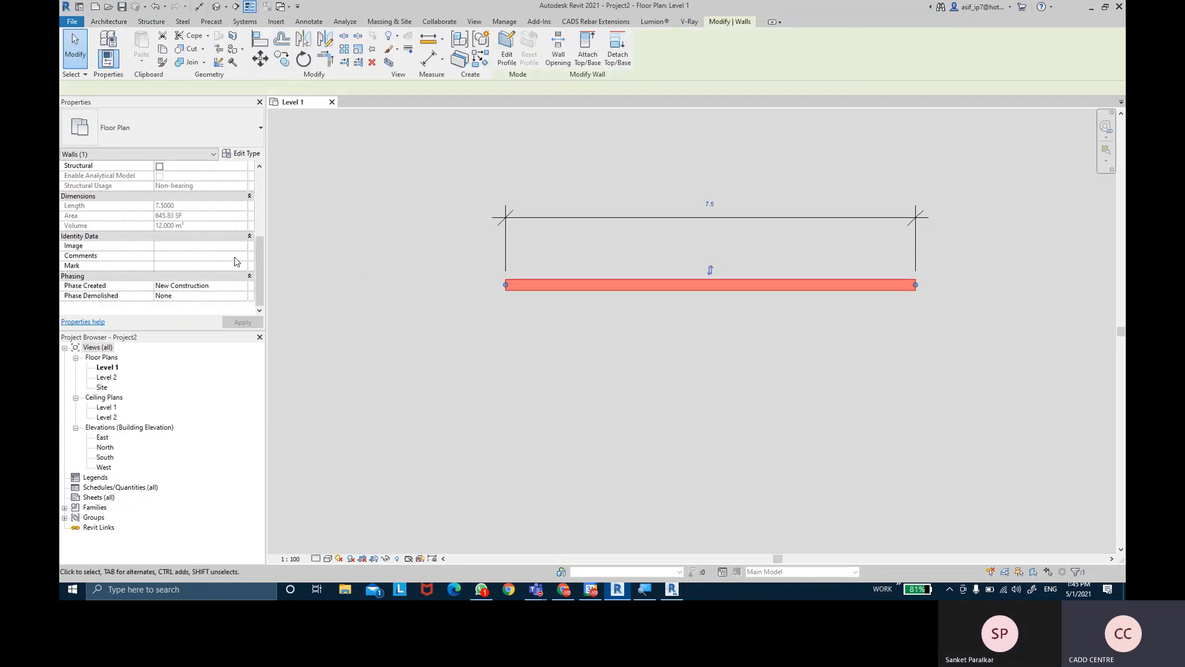
{"action": "left_click", "coordinate": [554, 323]}
{"action": "middle_click_drag", "start_coordinate": [564, 332], "coordinate": [586, 327]}
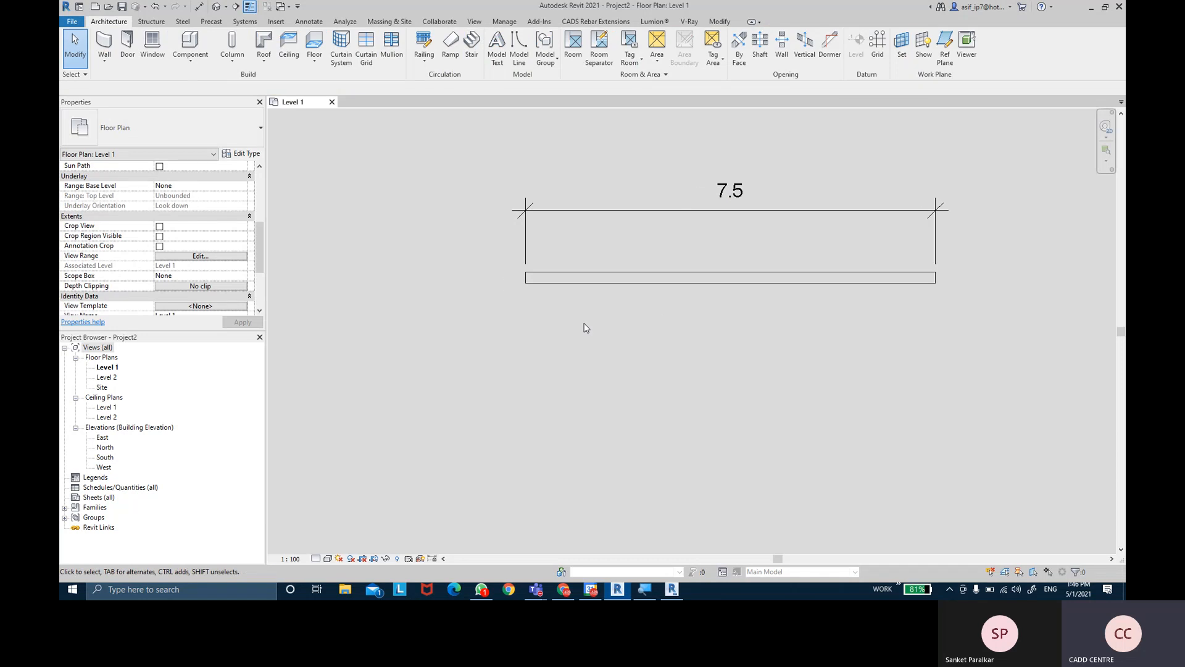
{"action": "scroll", "coordinate": [585, 327], "scroll_direction": "down", "scroll_amount": 6}
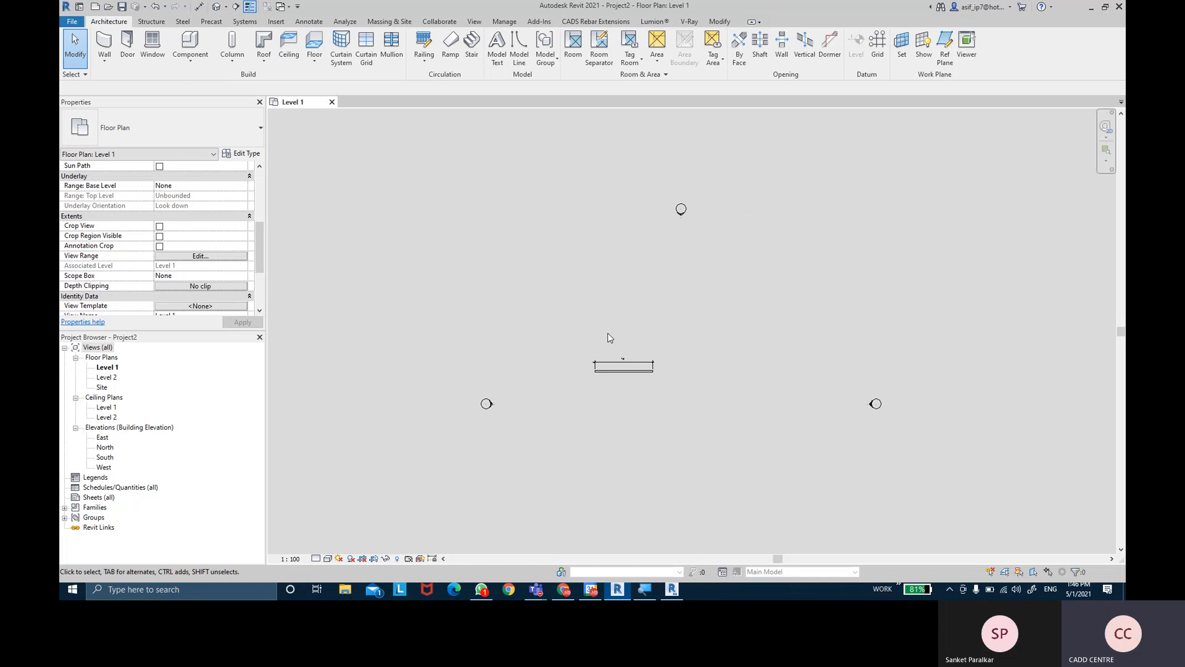
{"action": "left_click", "coordinate": [505, 21]}
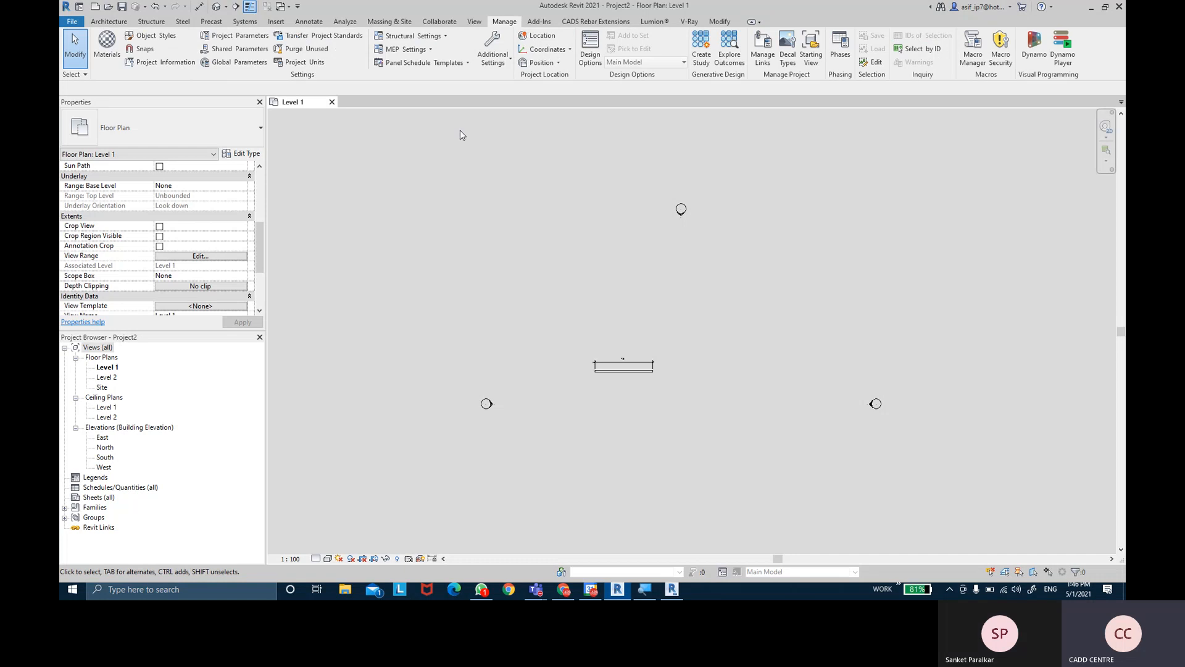
- Window-select the 7.5 m wall and delete it
{"action": "scroll", "coordinate": [754, 402], "scroll_direction": "up", "scroll_amount": 3}
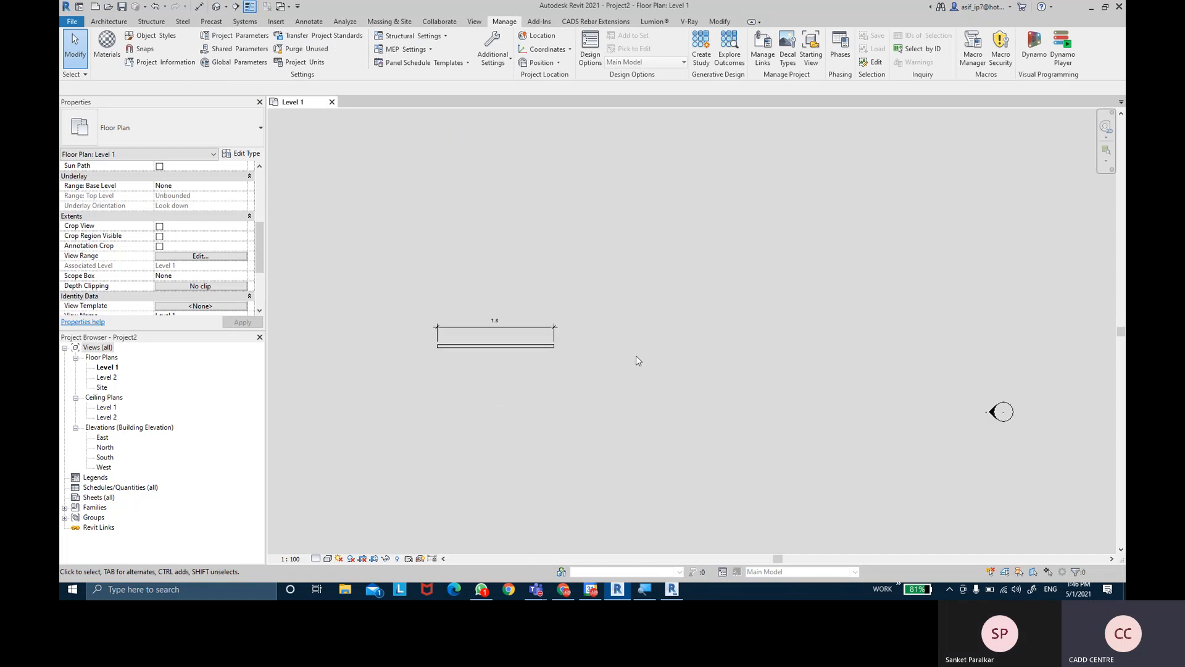
{"action": "left_click_drag", "start_coordinate": [433, 294], "coordinate": [611, 391]}
{"action": "key", "text": "Delete"}
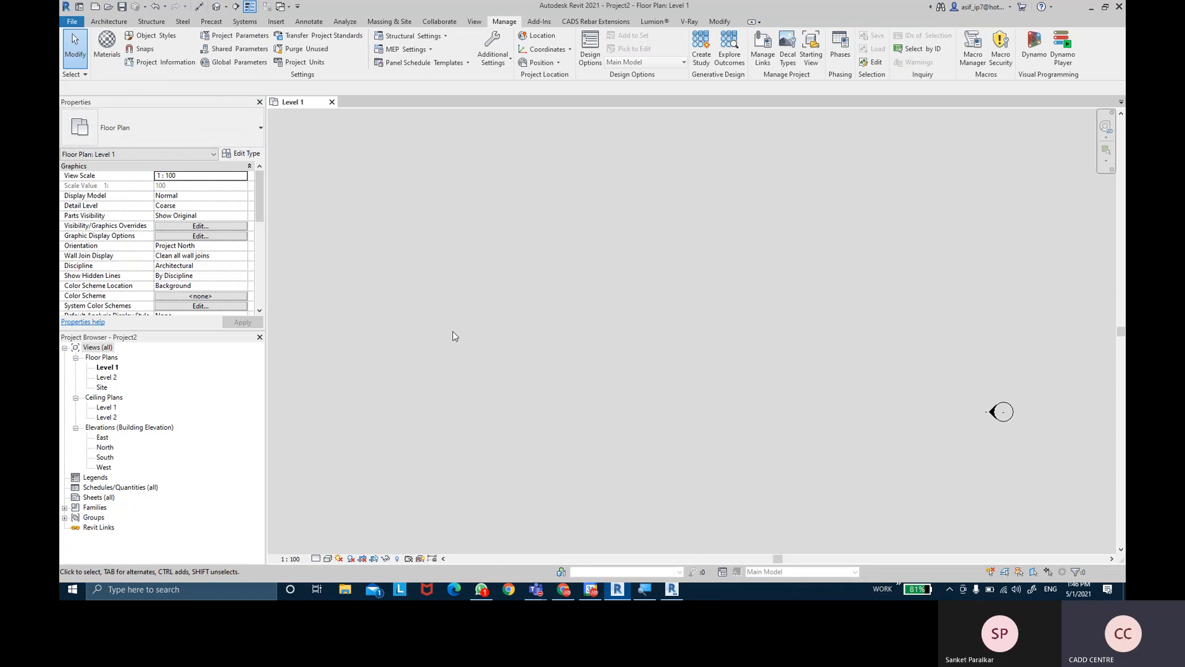
- Frame the elevation markers and open Project Information from Manage > Settings
{"action": "scroll", "coordinate": [453, 336], "scroll_direction": "down", "scroll_amount": 3}
{"action": "middle_click_drag", "start_coordinate": [479, 299], "coordinate": [546, 260]}
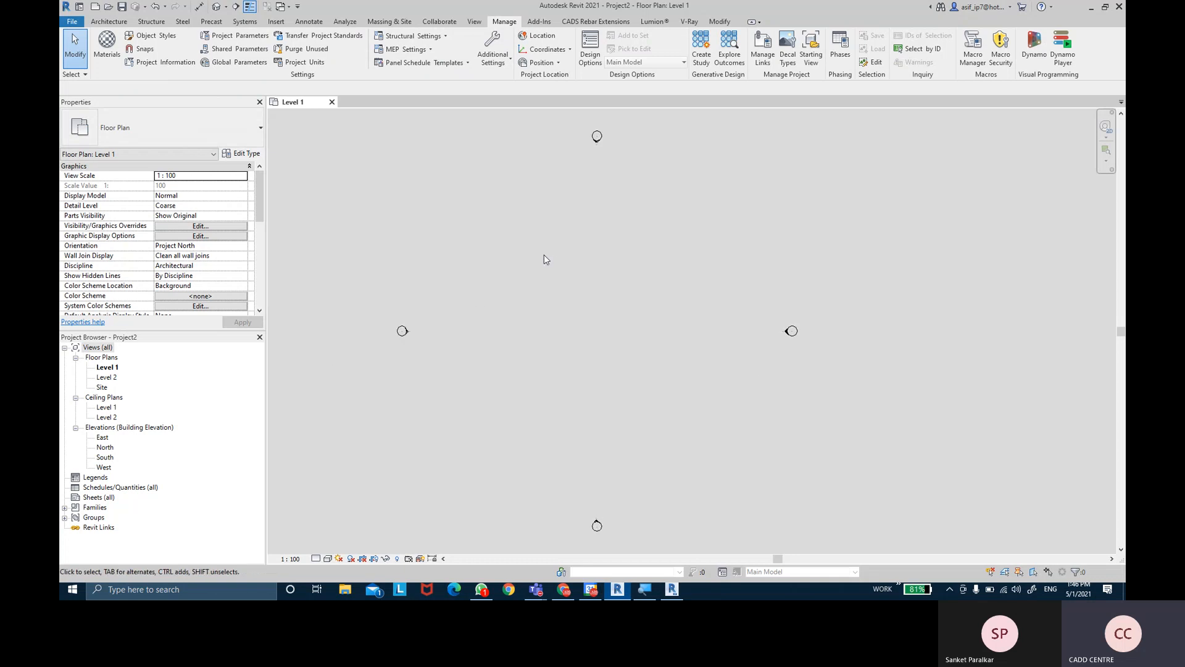
{"action": "left_click", "coordinate": [505, 24]}
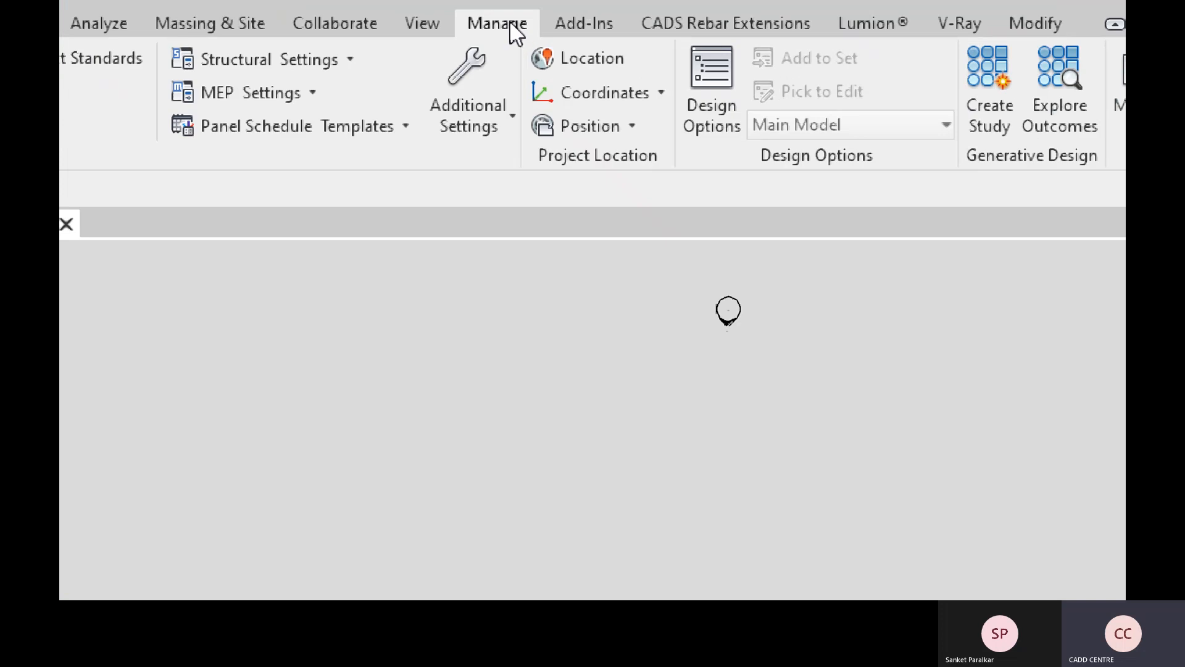
{"action": "left_click", "coordinate": [510, 26]}
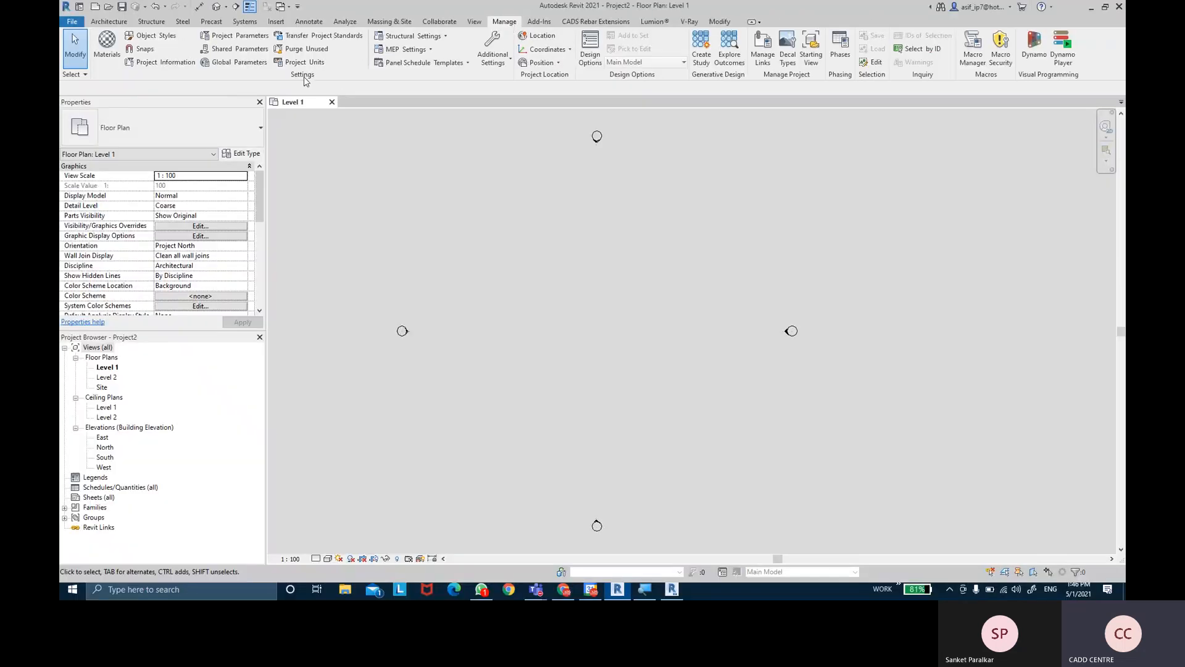
{"action": "left_click", "coordinate": [303, 75]}
{"action": "left_click", "coordinate": [305, 81]}
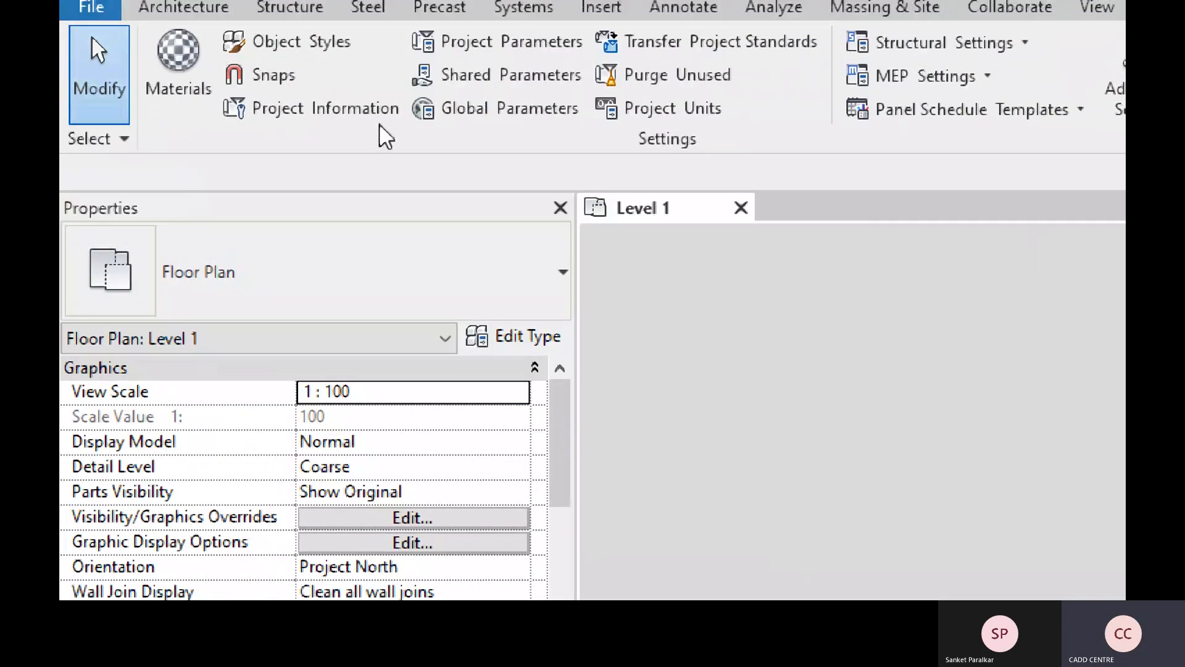
{"action": "left_click", "coordinate": [355, 111]}
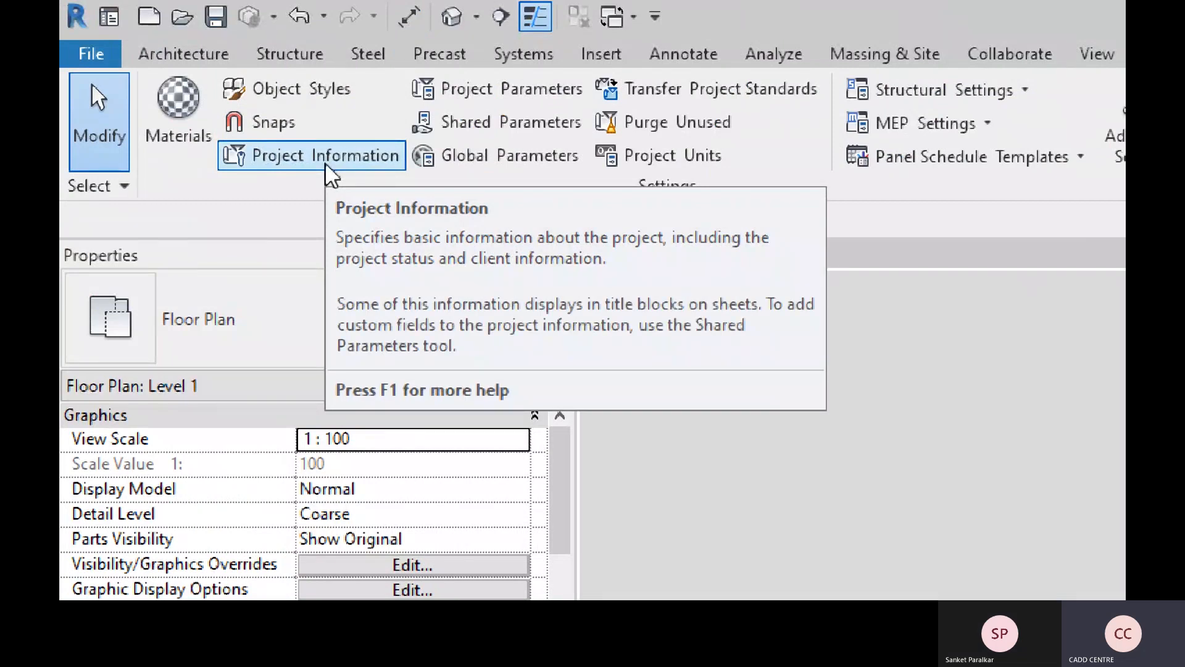
{"action": "left_click", "coordinate": [326, 166]}
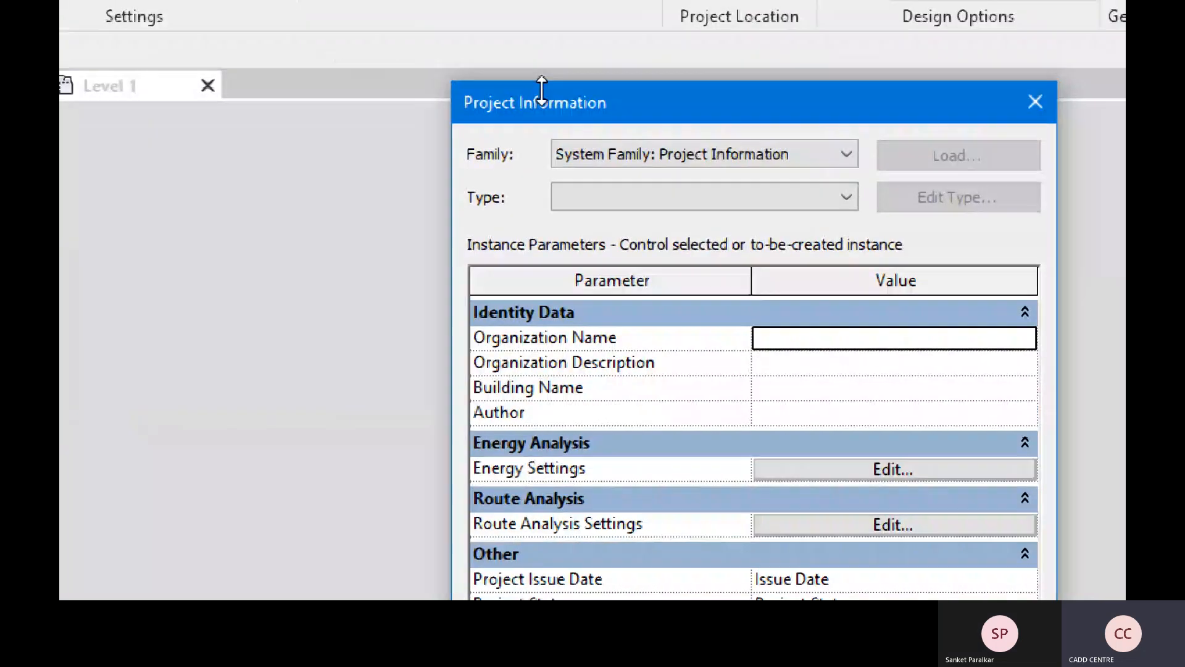
- Enter organization CADD CENTRE DADAR, description CADD TRAINING, building name XYZ, and the author's name
{"action": "left_click", "coordinate": [561, 106]}
{"action": "left_click", "coordinate": [801, 336]}
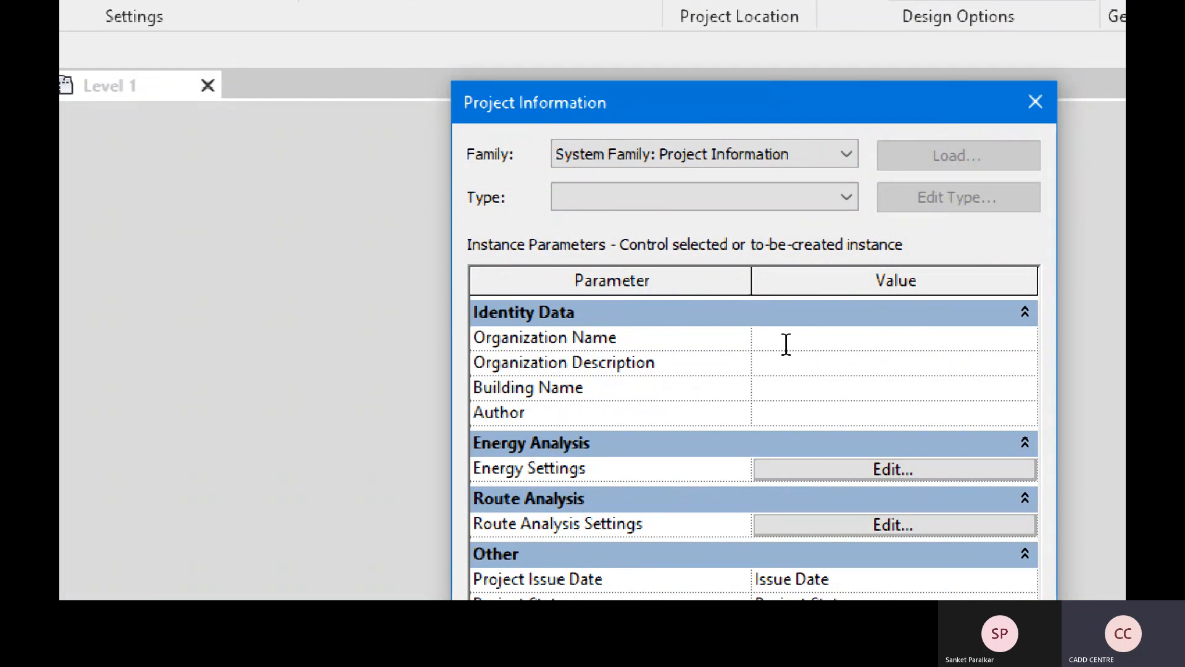
{"action": "type", "text": "CADD CEN"}
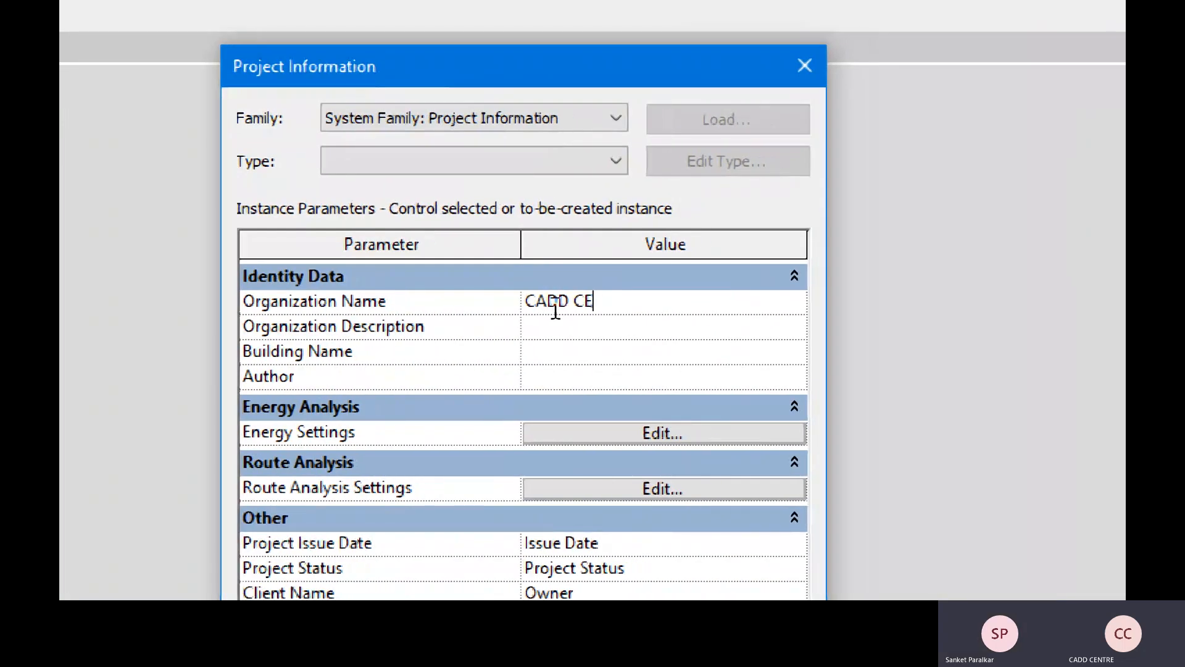
{"action": "type", "text": "TRE"}
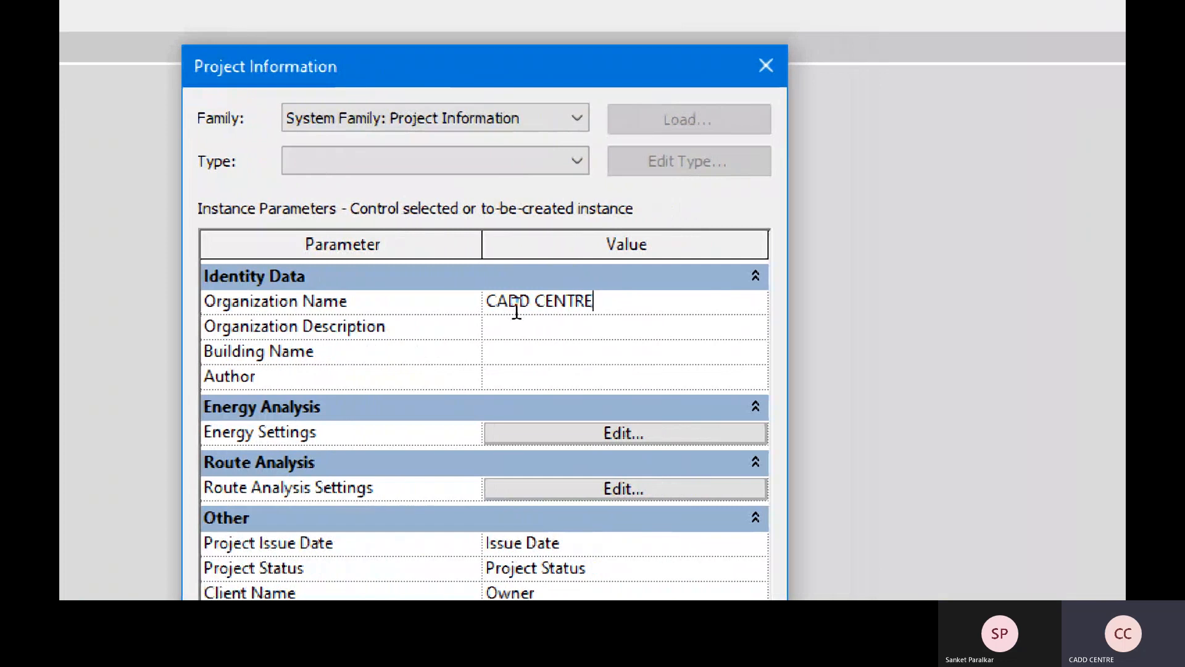
{"action": "type", "text": " DADAR"}
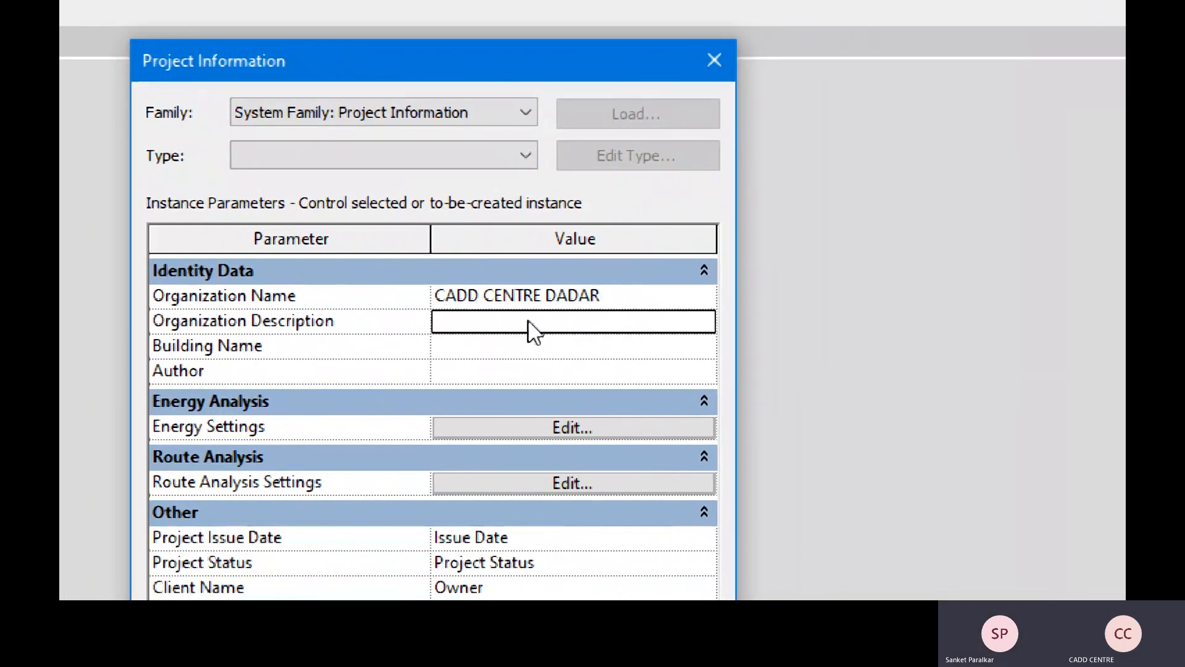
{"action": "left_click", "coordinate": [523, 326]}
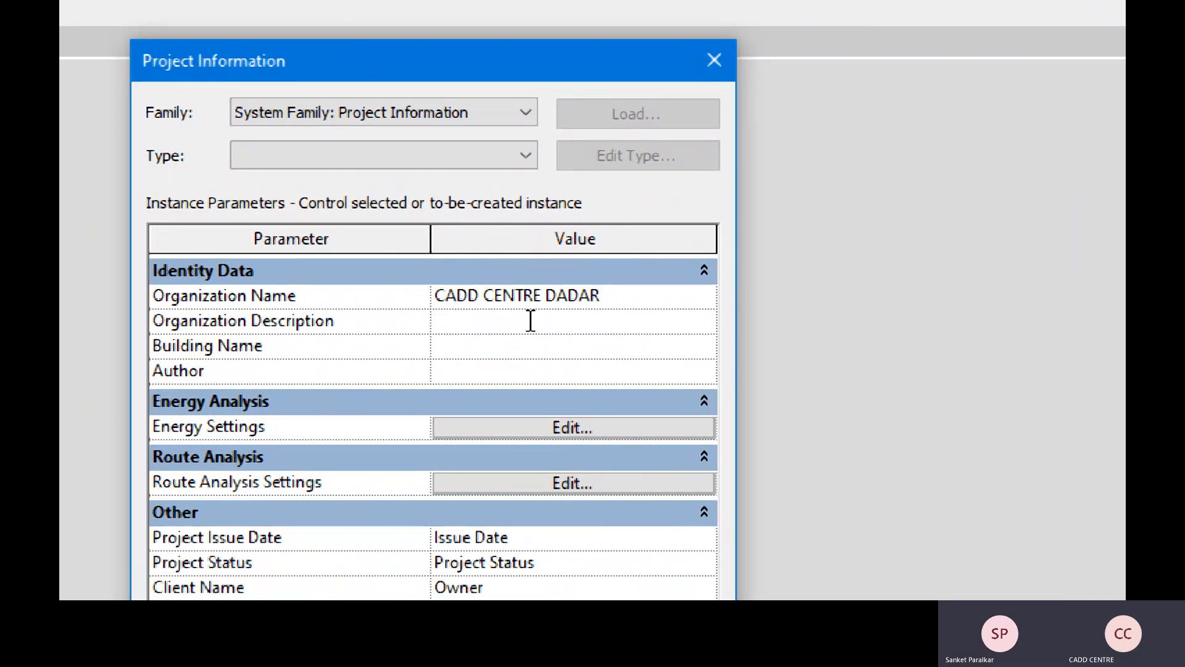
{"action": "type", "text": "CADD"}
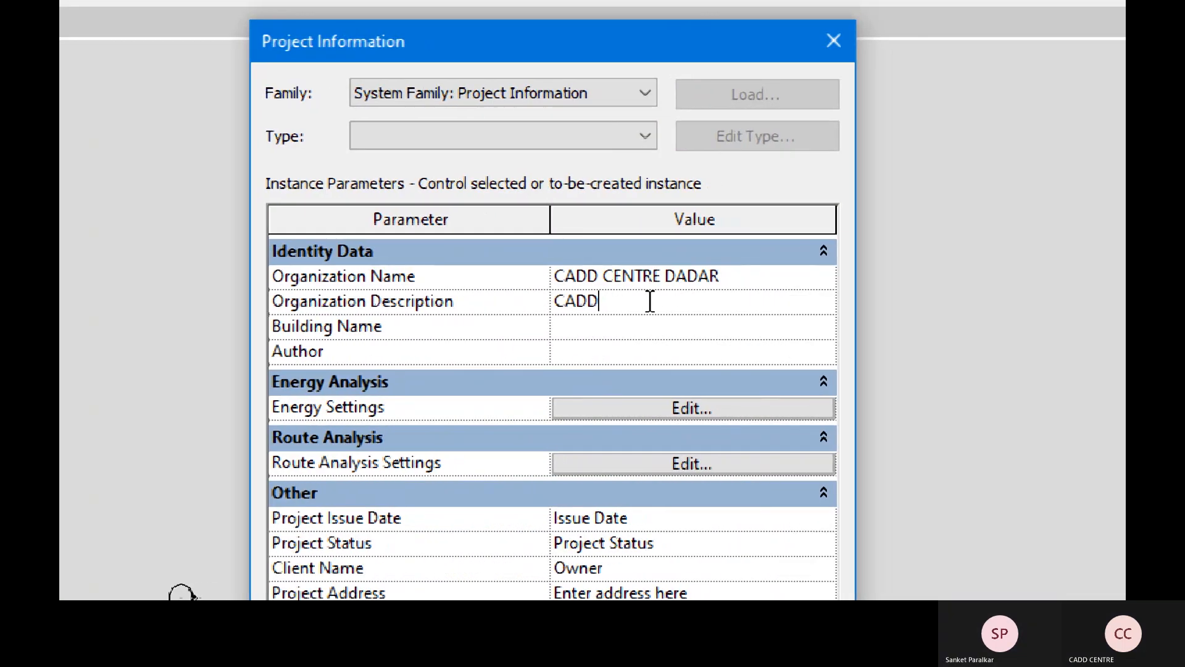
{"action": "type", "text": " TRAINING"}
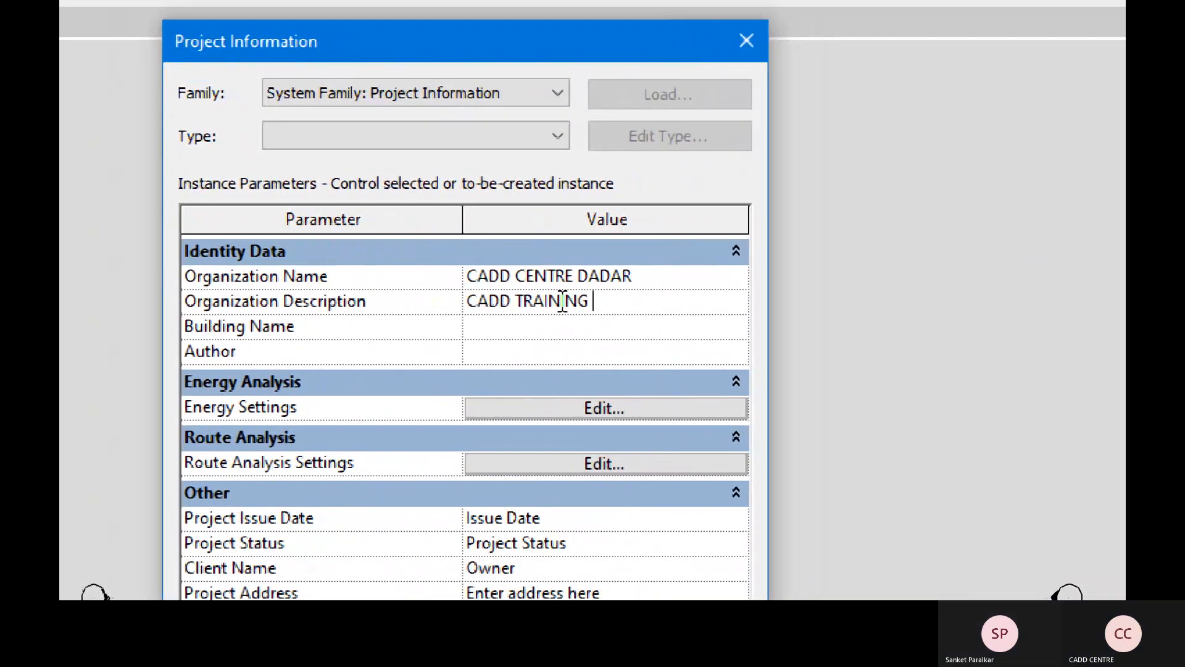
{"action": "left_click", "coordinate": [587, 326]}
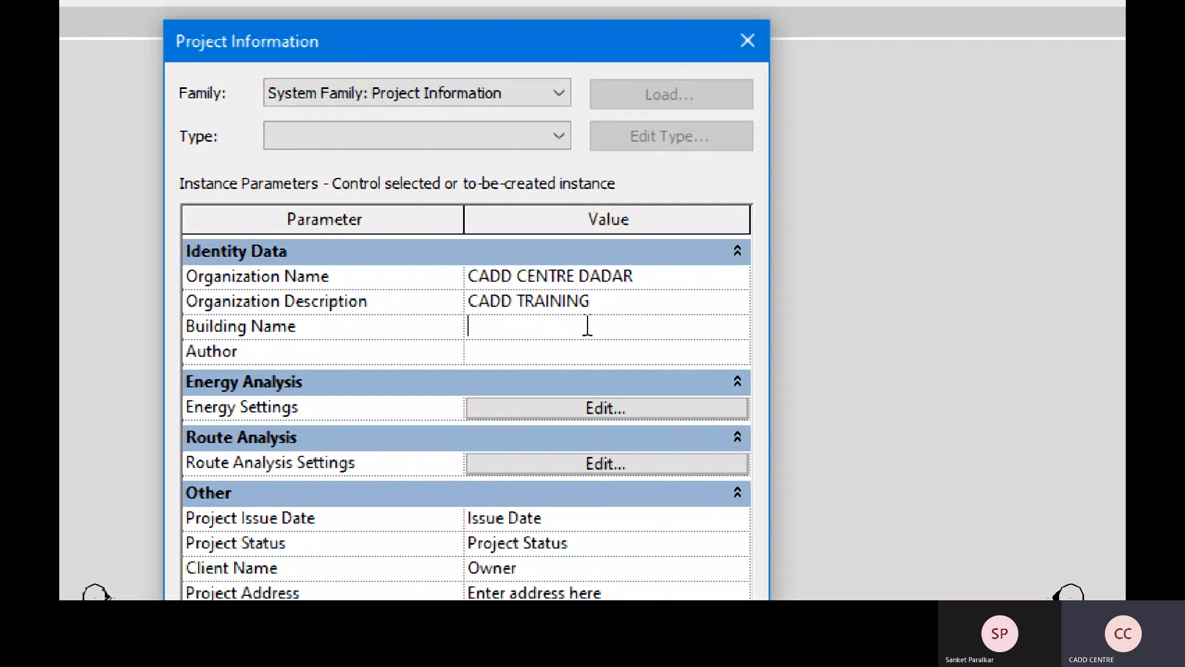
{"action": "type", "text": "XYZ"}
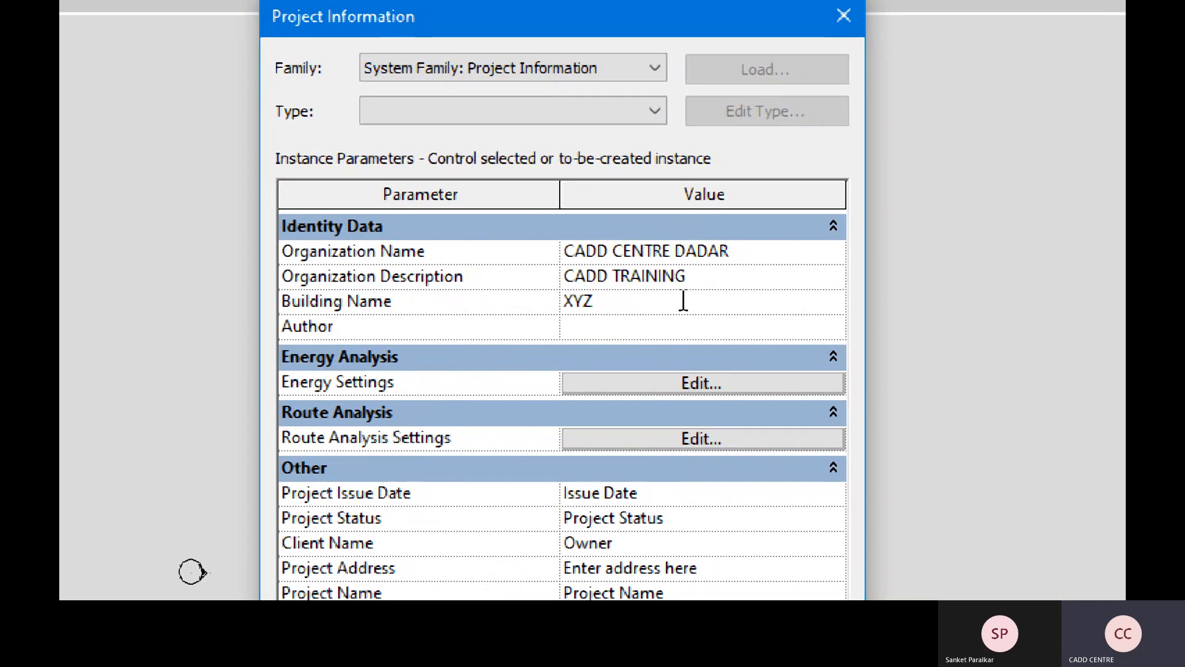
{"action": "left_click", "coordinate": [575, 328]}
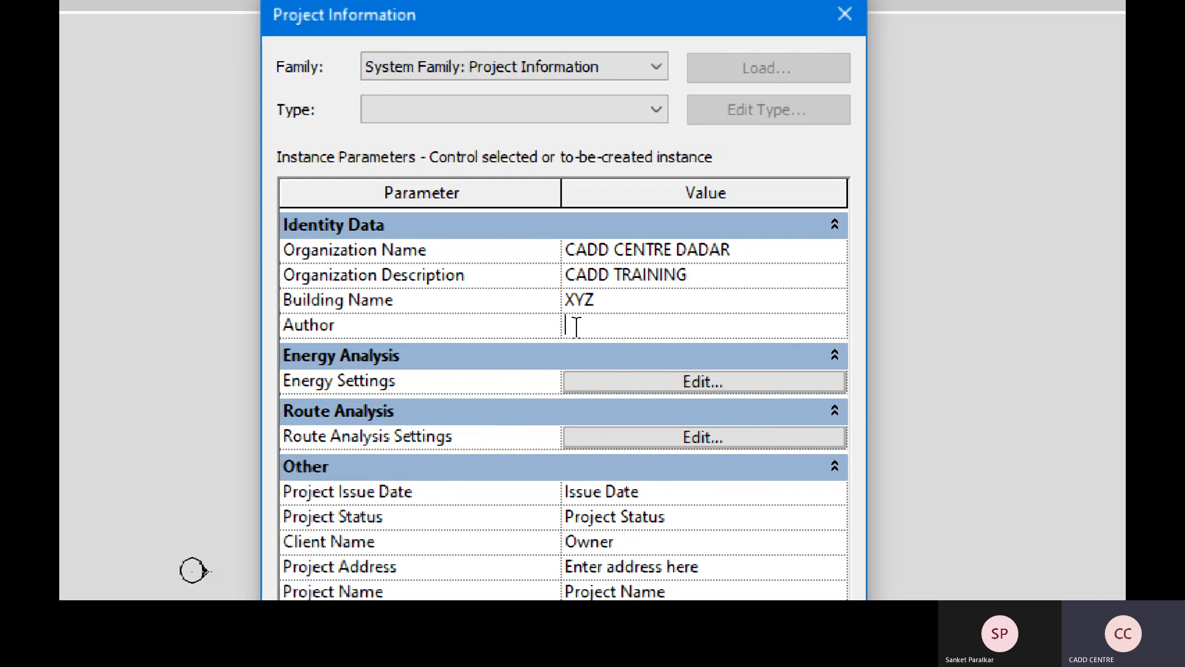
{"action": "type", "text": "IF SIR"}
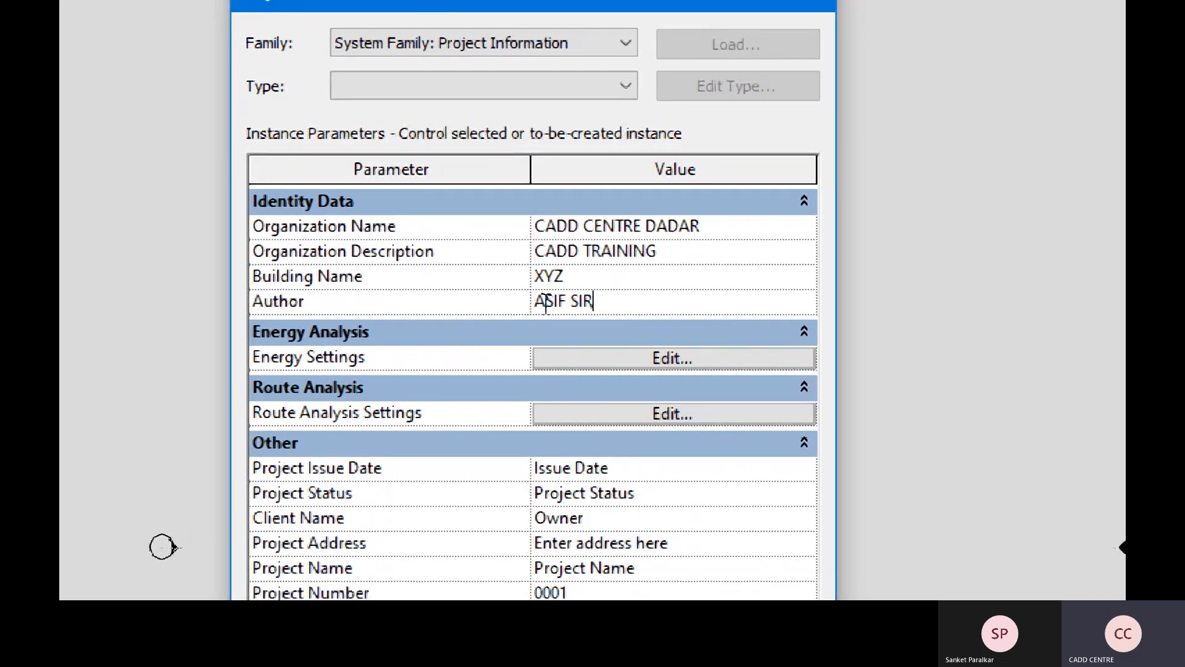
{"action": "left_click", "coordinate": [329, 337]}
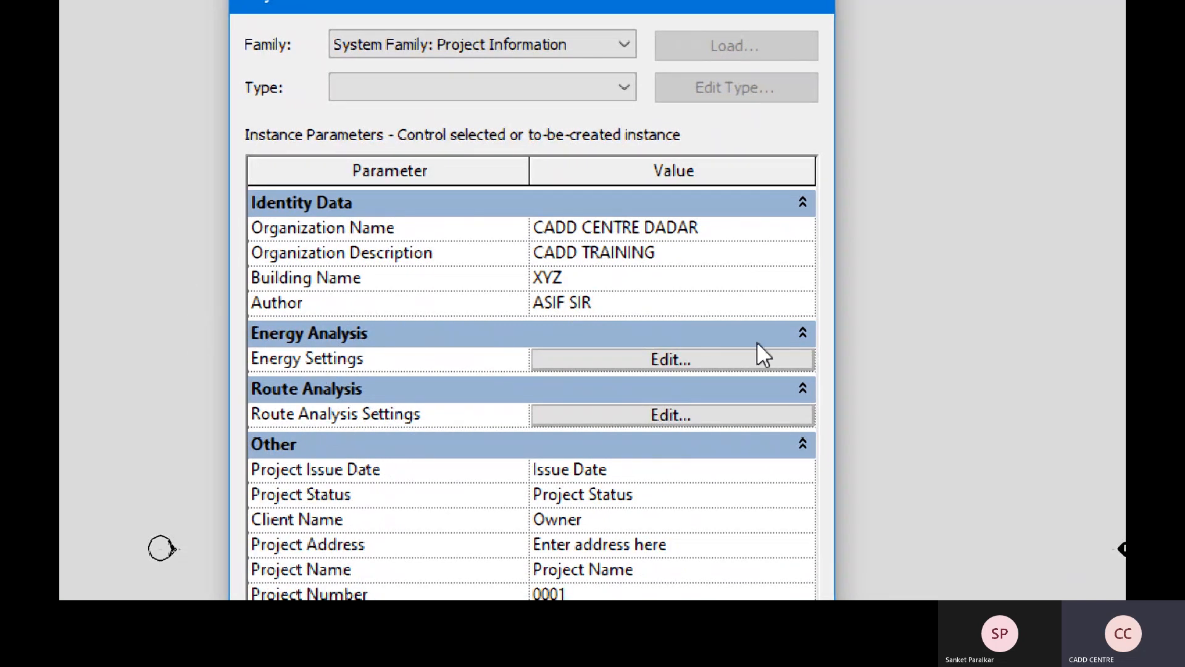
{"action": "left_click", "coordinate": [803, 334]}
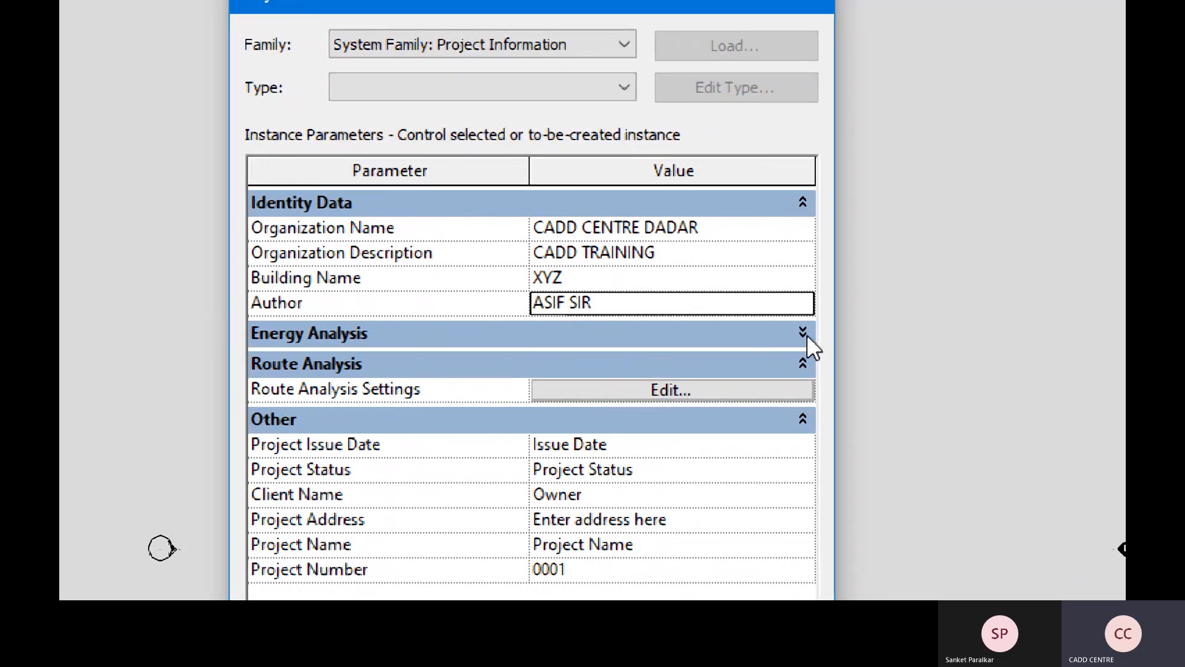
- Check All model categories in Route Analysis Settings so none act as obstacles
{"action": "left_click", "coordinate": [566, 388]}
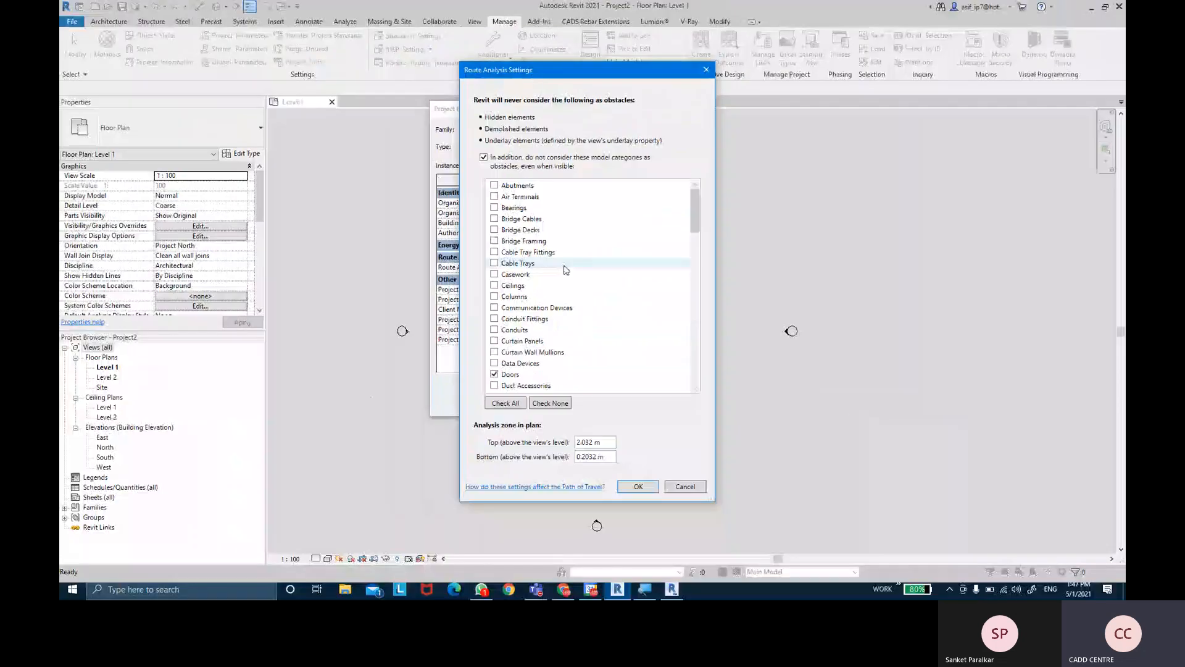
{"action": "left_click", "coordinate": [506, 402]}
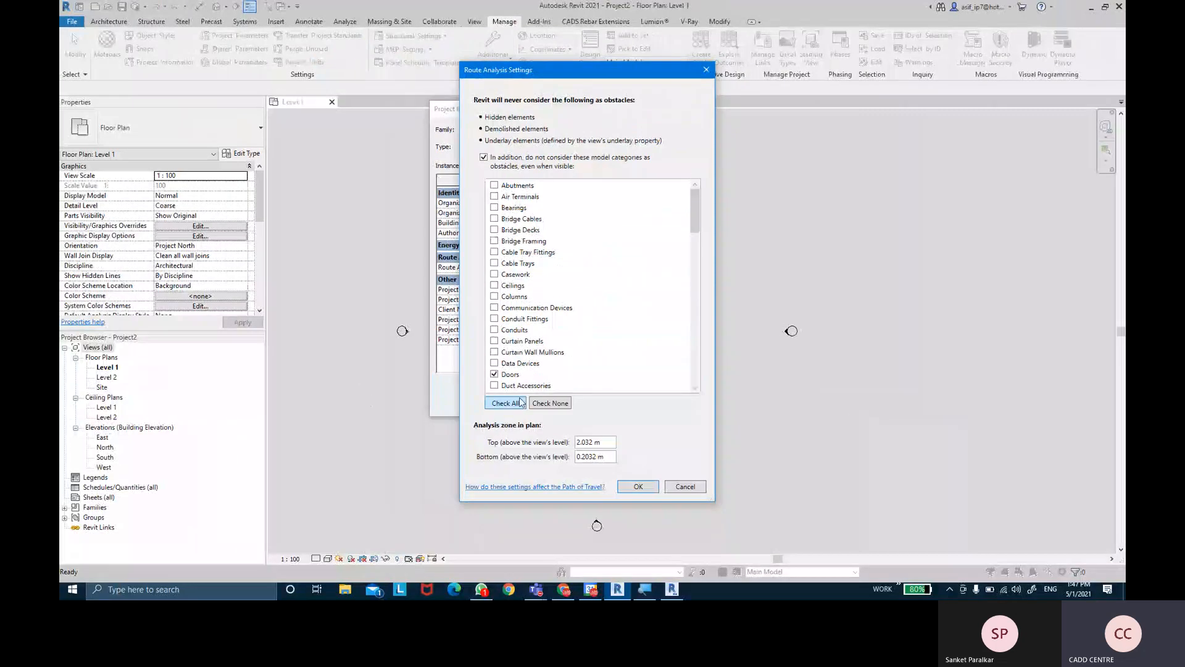
{"action": "left_click", "coordinate": [639, 487]}
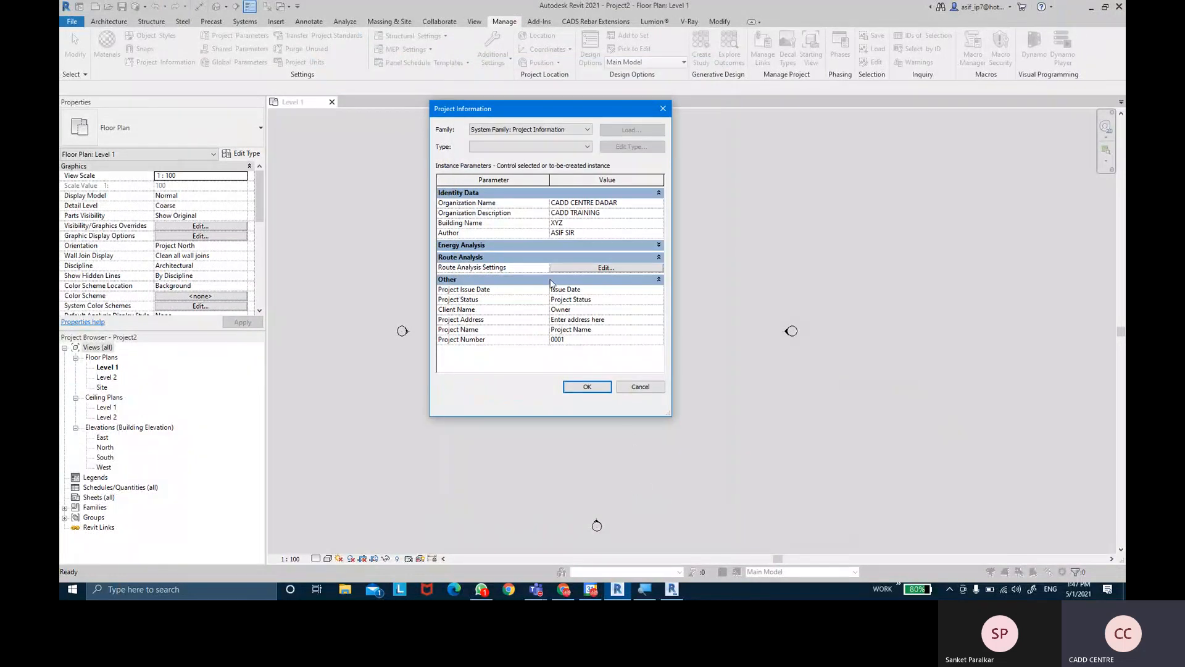
- Dismiss Route Analysis Settings and collapse the Route Analysis parameter group
{"action": "left_click", "coordinate": [567, 267]}
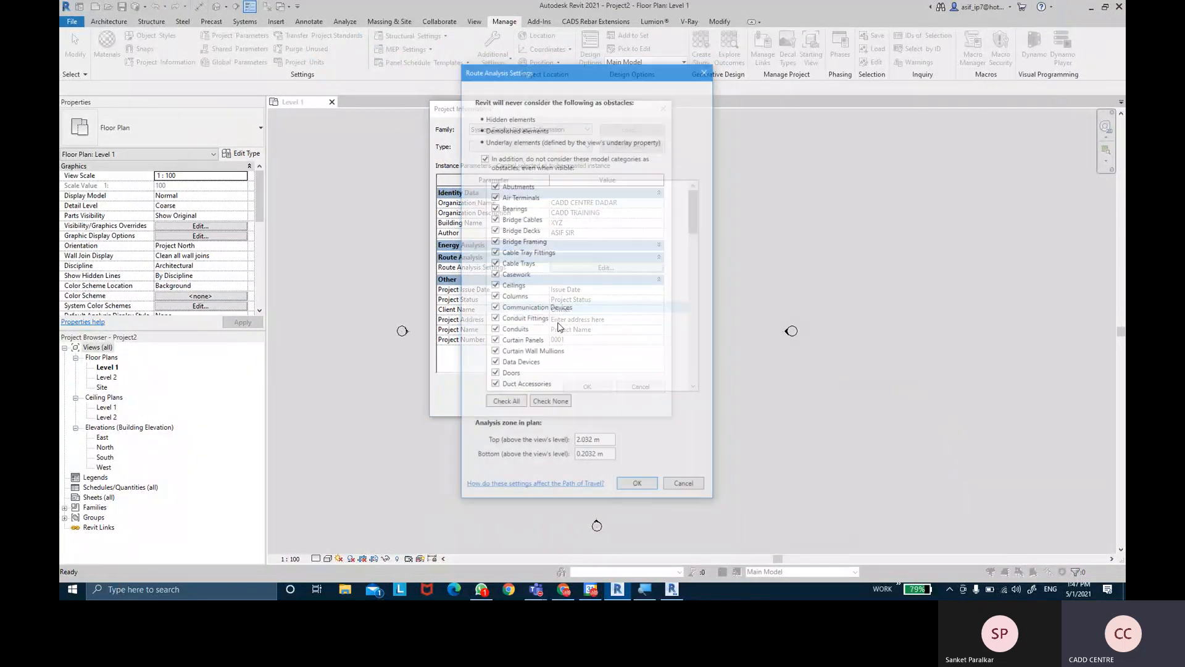
{"action": "left_click", "coordinate": [637, 487]}
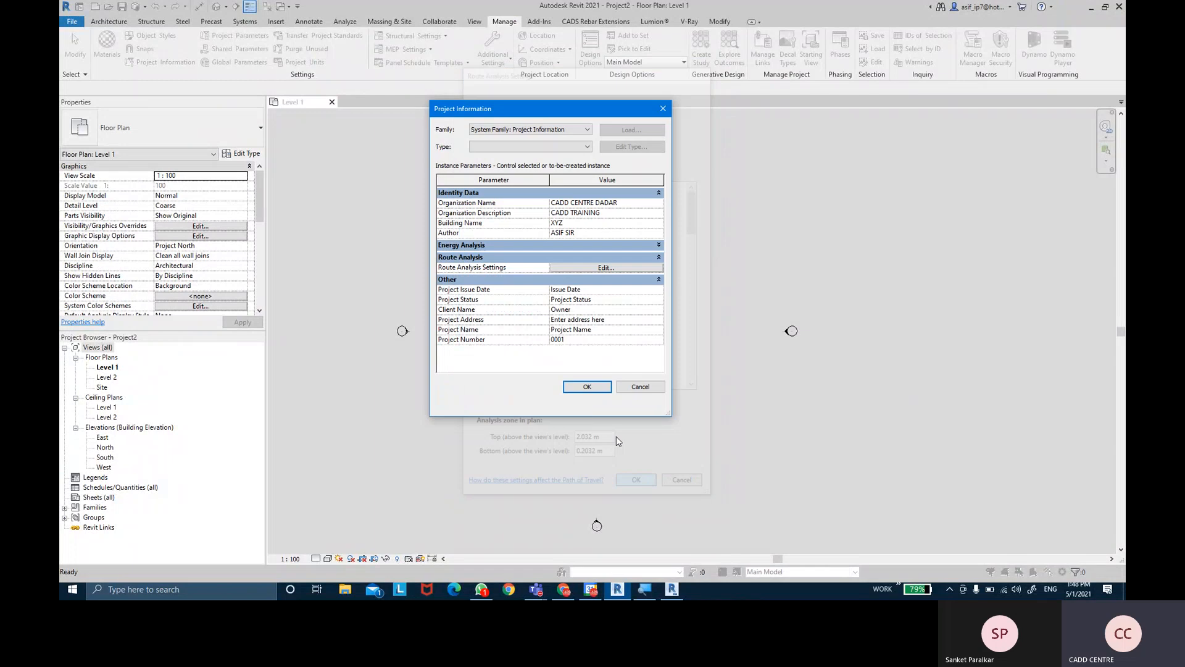
{"action": "left_click", "coordinate": [579, 271]}
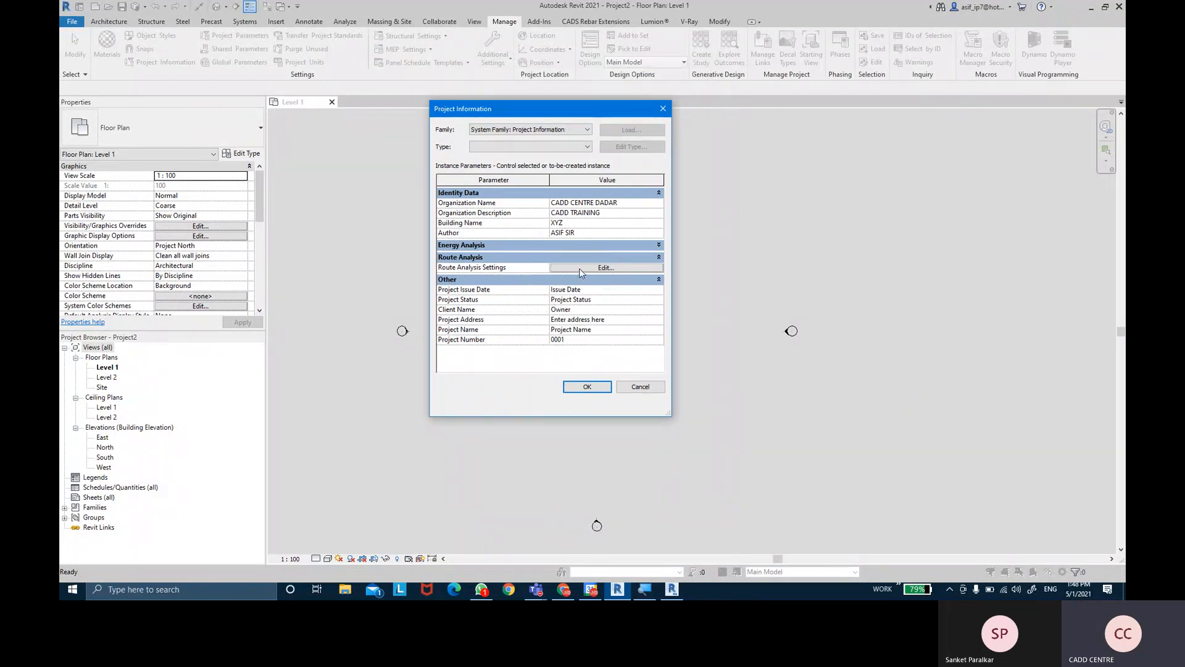
{"action": "left_click", "coordinate": [584, 257]}
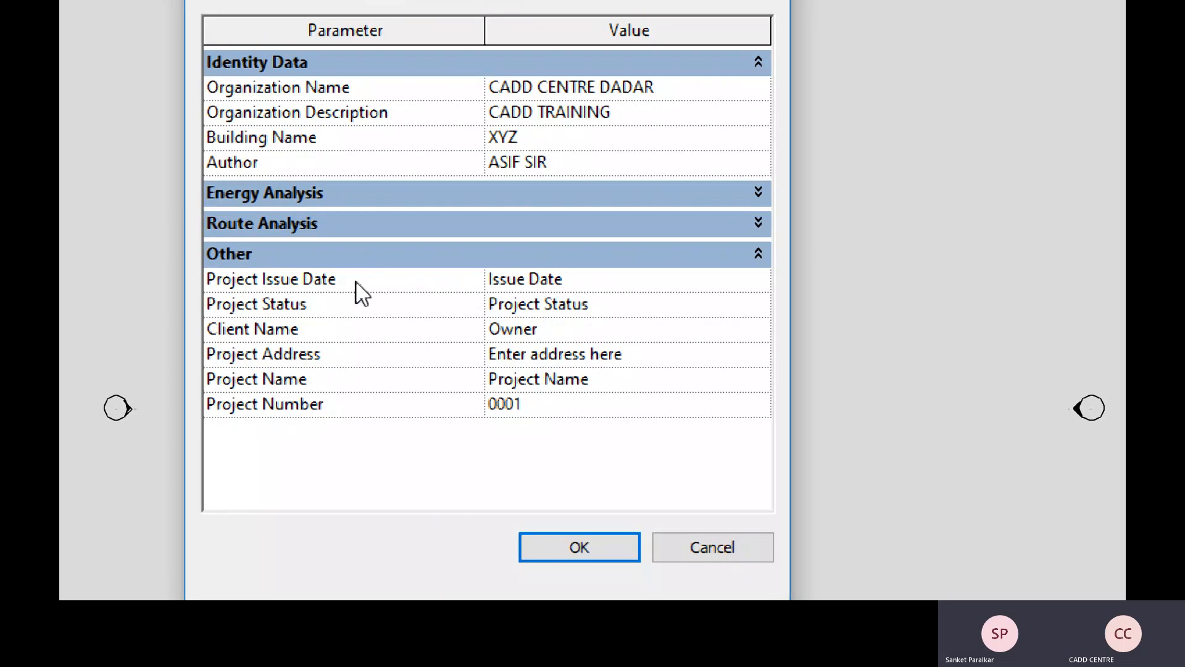
- Set issue date 1 MAY 2021, project status DESIGN, and fill in the client's name
{"action": "left_click", "coordinate": [588, 279]}
{"action": "key", "text": "BackSpace"}
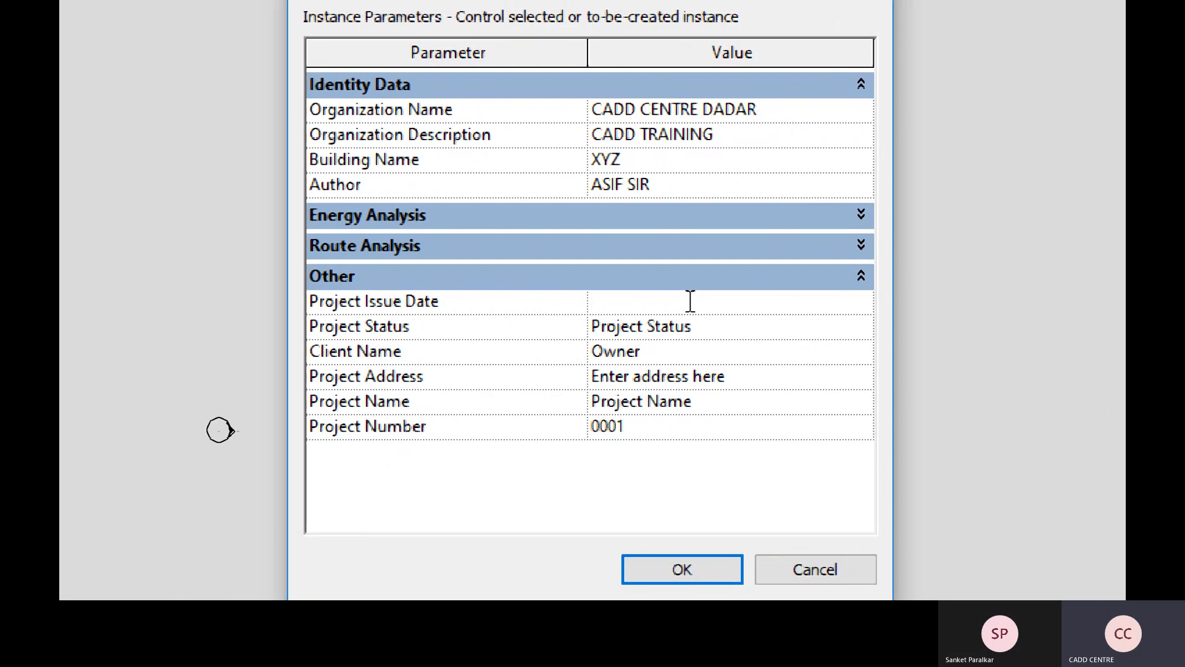
{"action": "type", "text": "1 MAY"}
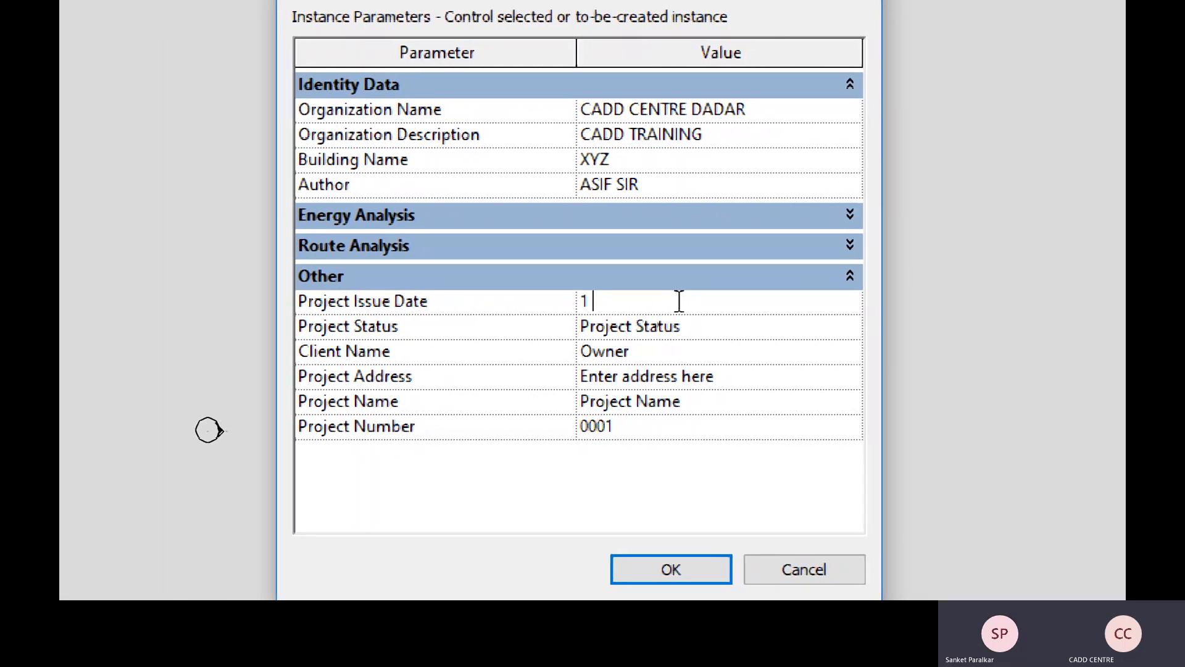
{"action": "type", "text": " 2021"}
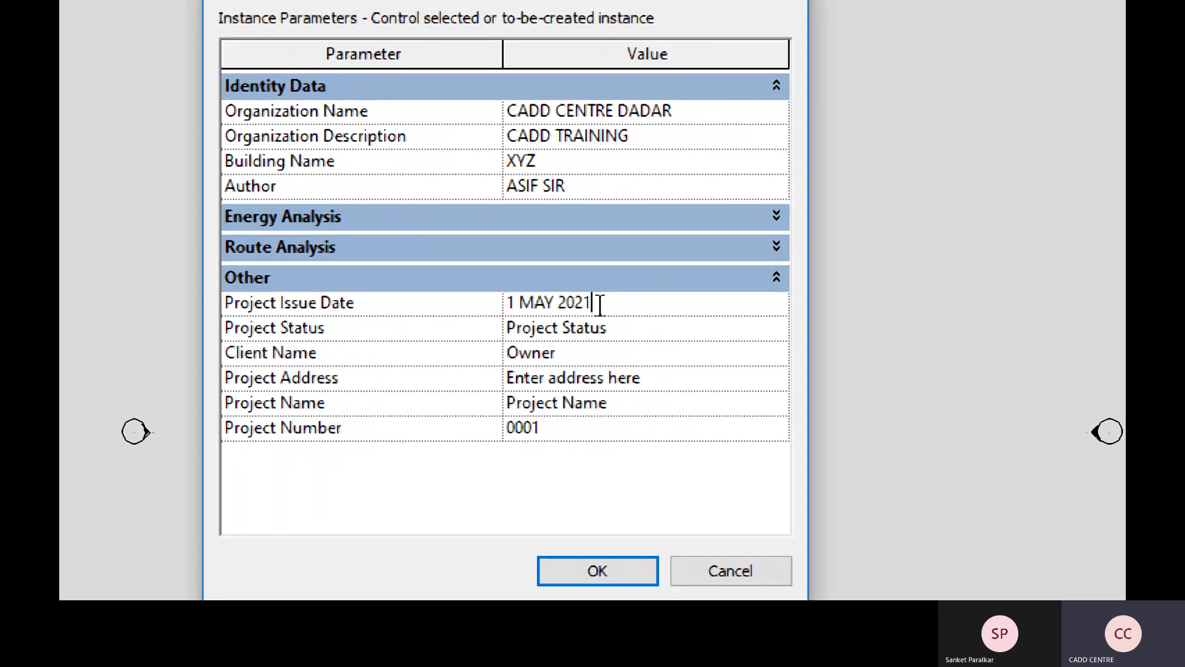
{"action": "left_click_drag", "start_coordinate": [619, 328], "coordinate": [487, 333]}
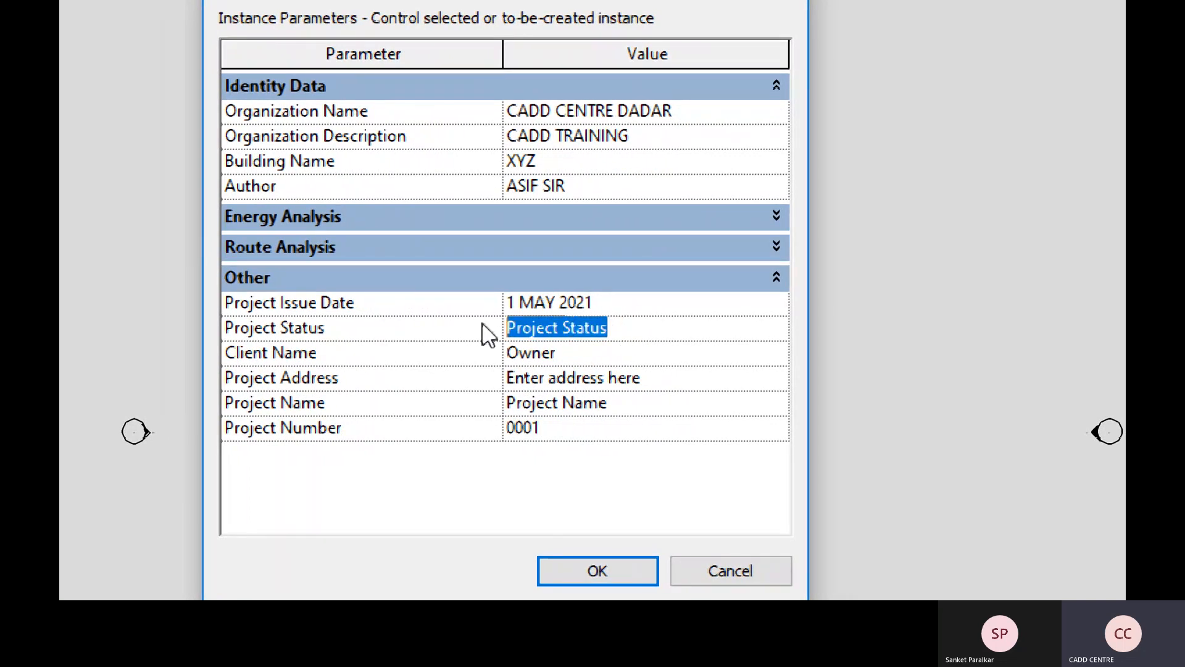
{"action": "key", "text": "BackSpace"}
{"action": "type", "text": "DESIGN"}
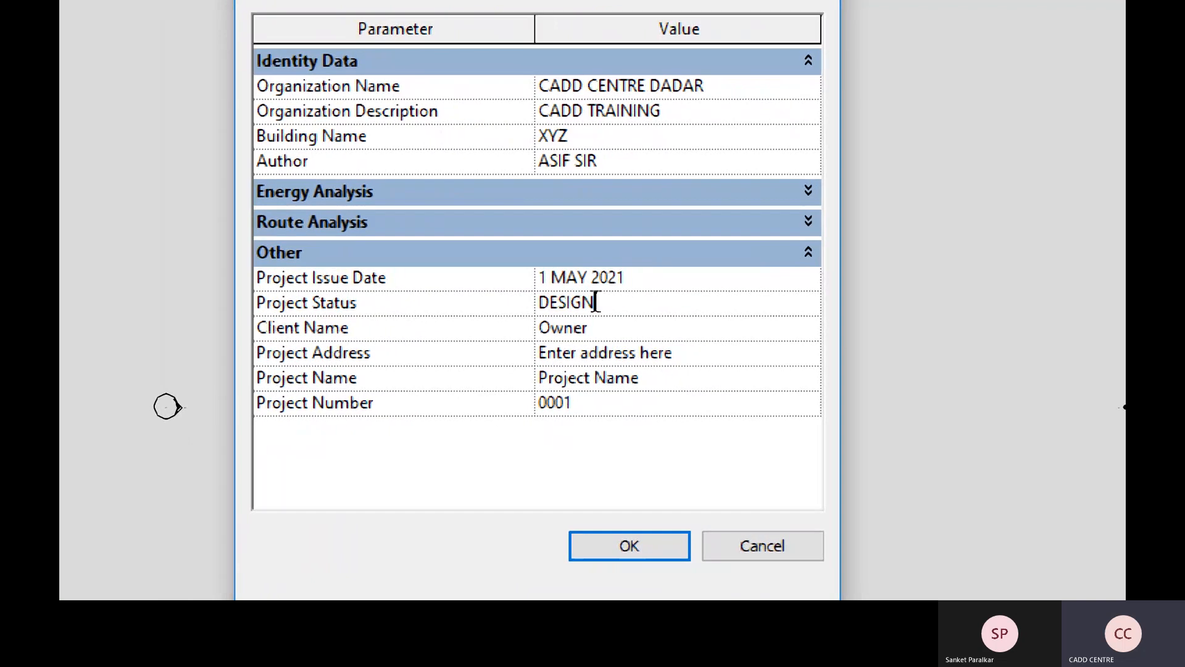
{"action": "left_click", "coordinate": [642, 325]}
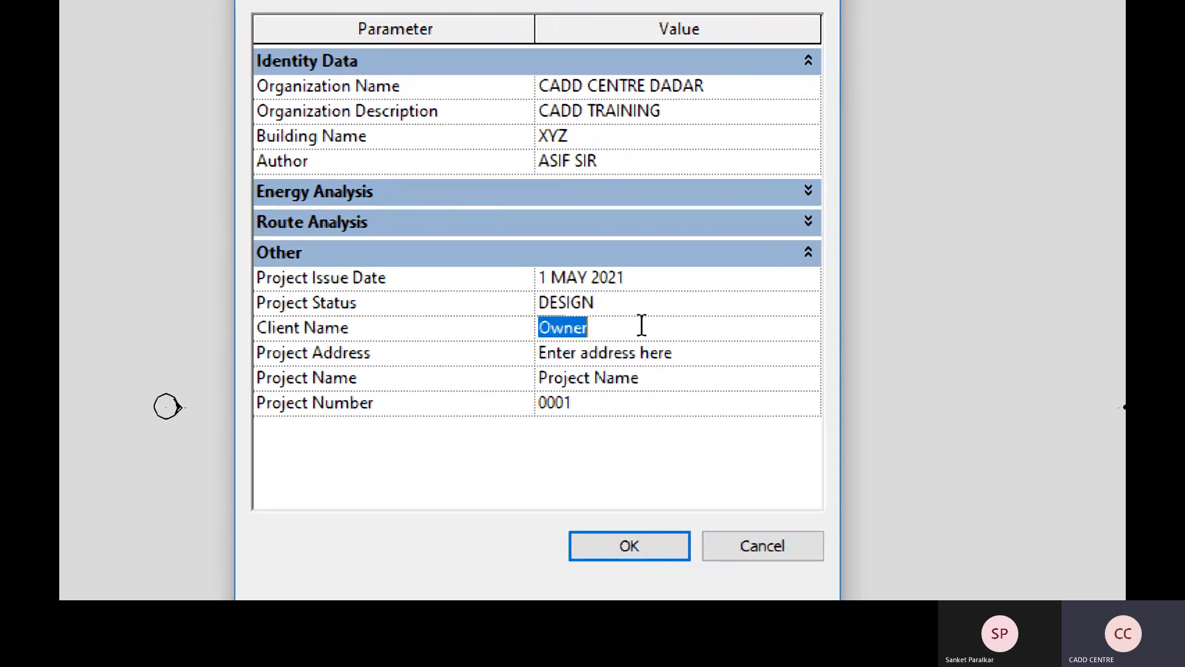
{"action": "key", "text": "BackSpace"}
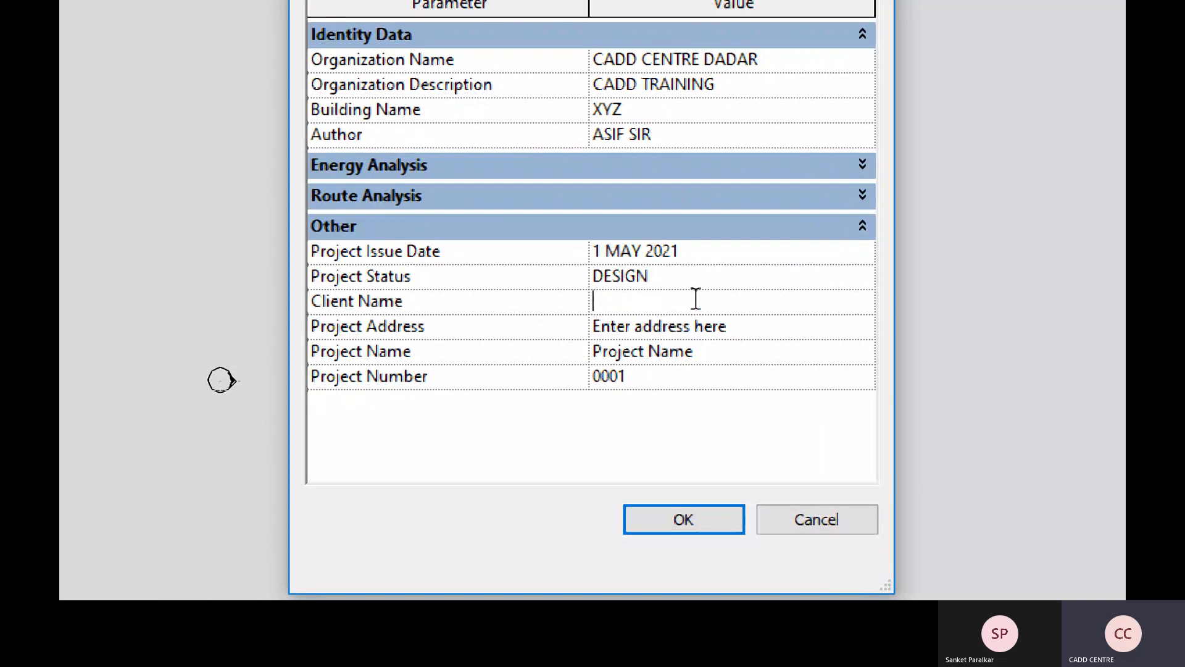
{"action": "type", "text": "SANKET"}
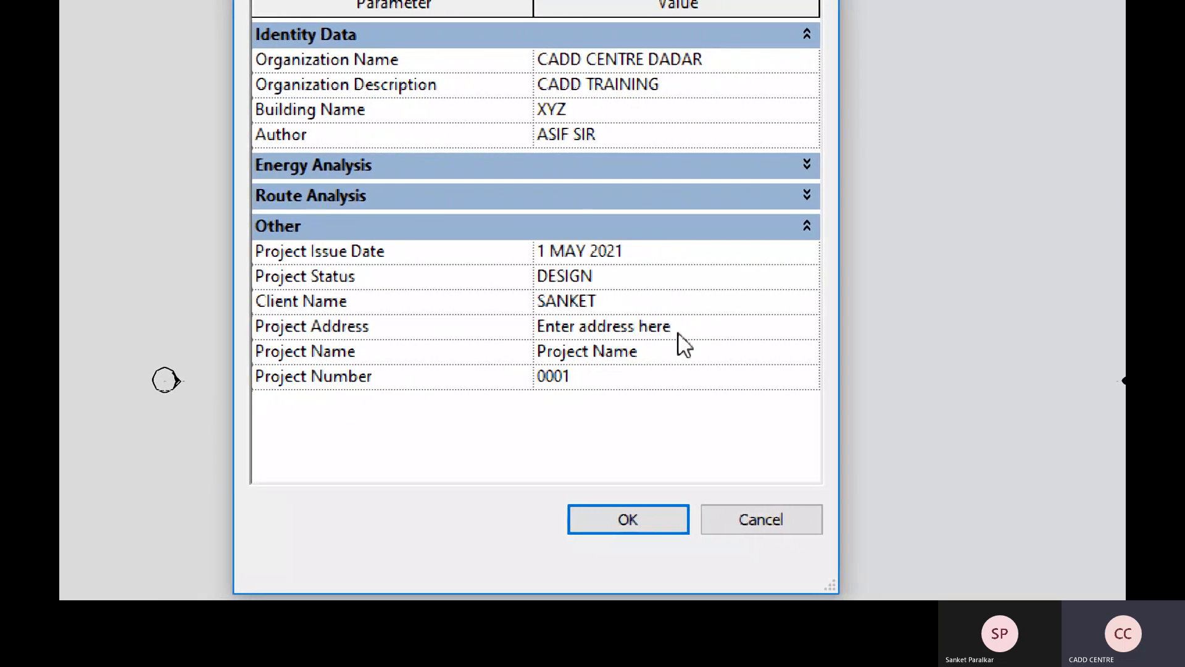
{"action": "left_click", "coordinate": [707, 328]}
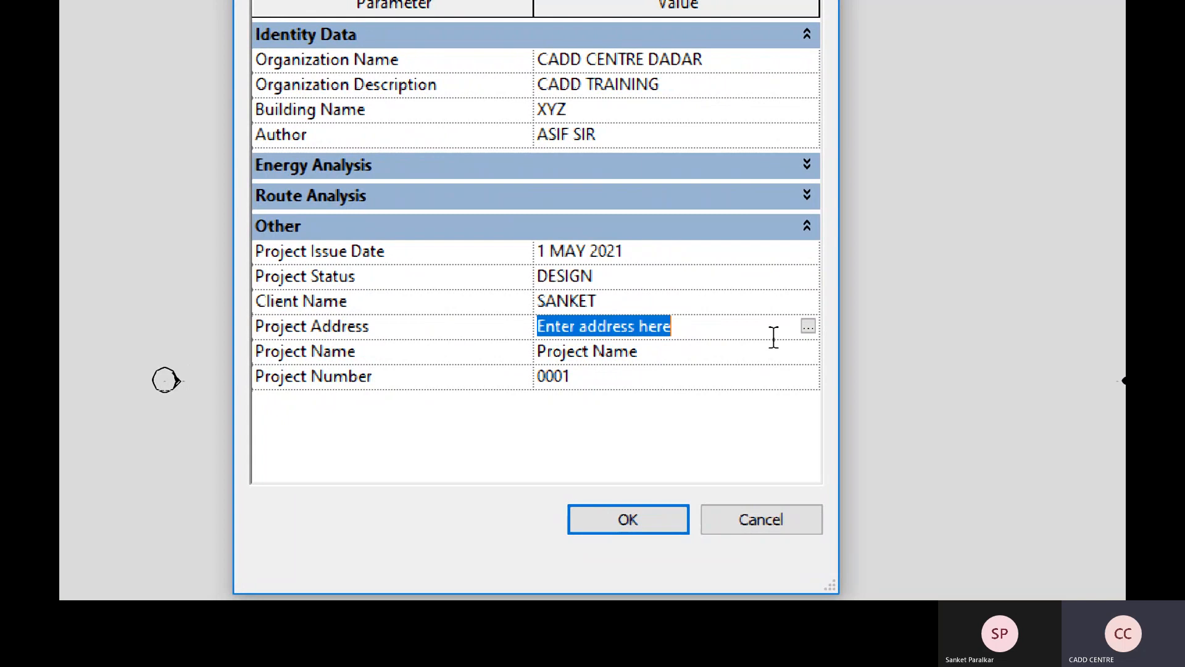
- Replace the placeholder with the three-line street, road and MUMBAI project address
{"action": "left_click", "coordinate": [810, 327]}
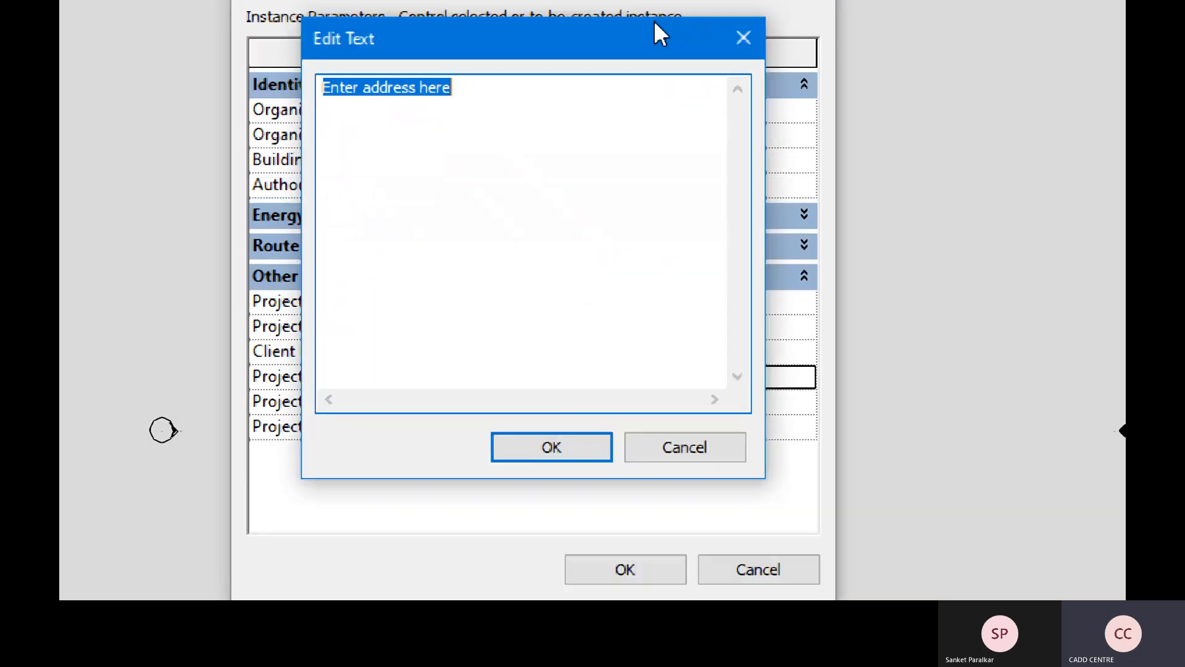
{"action": "key", "text": "BackSpace"}
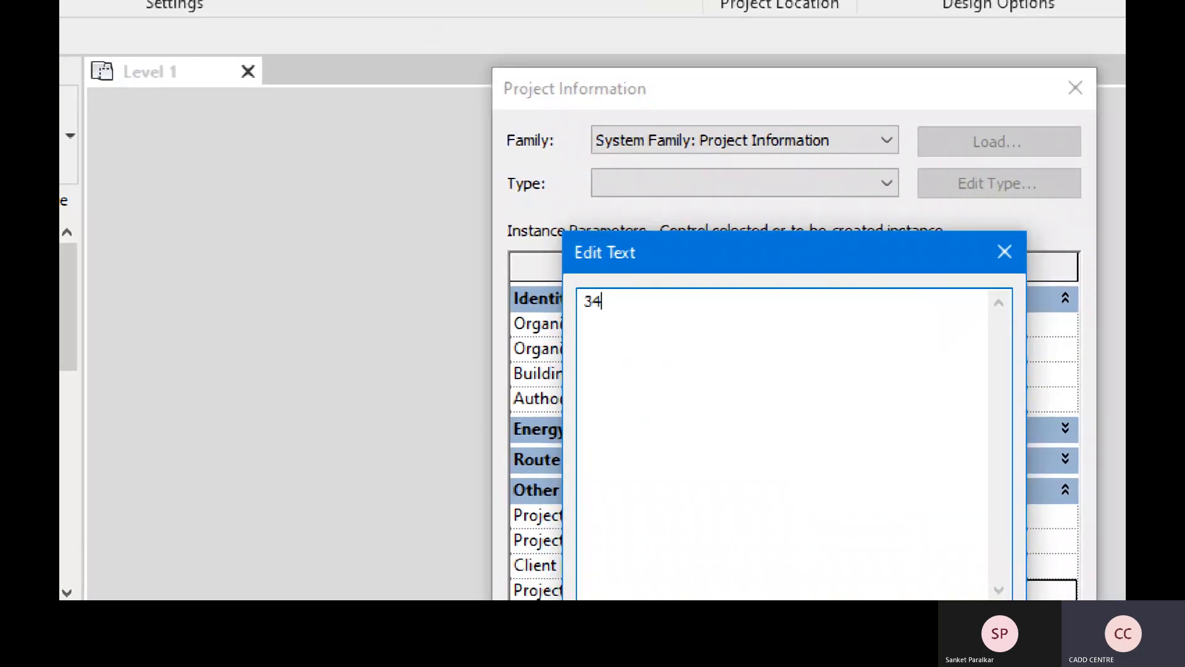
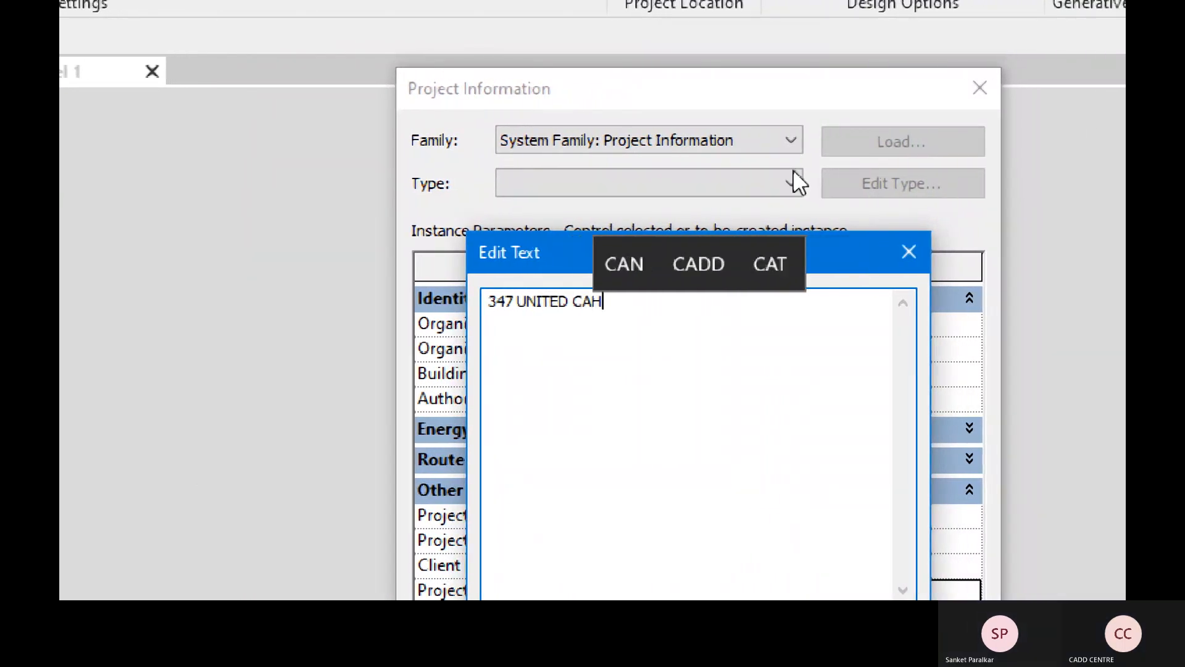
{"action": "key", "text": "Return"}
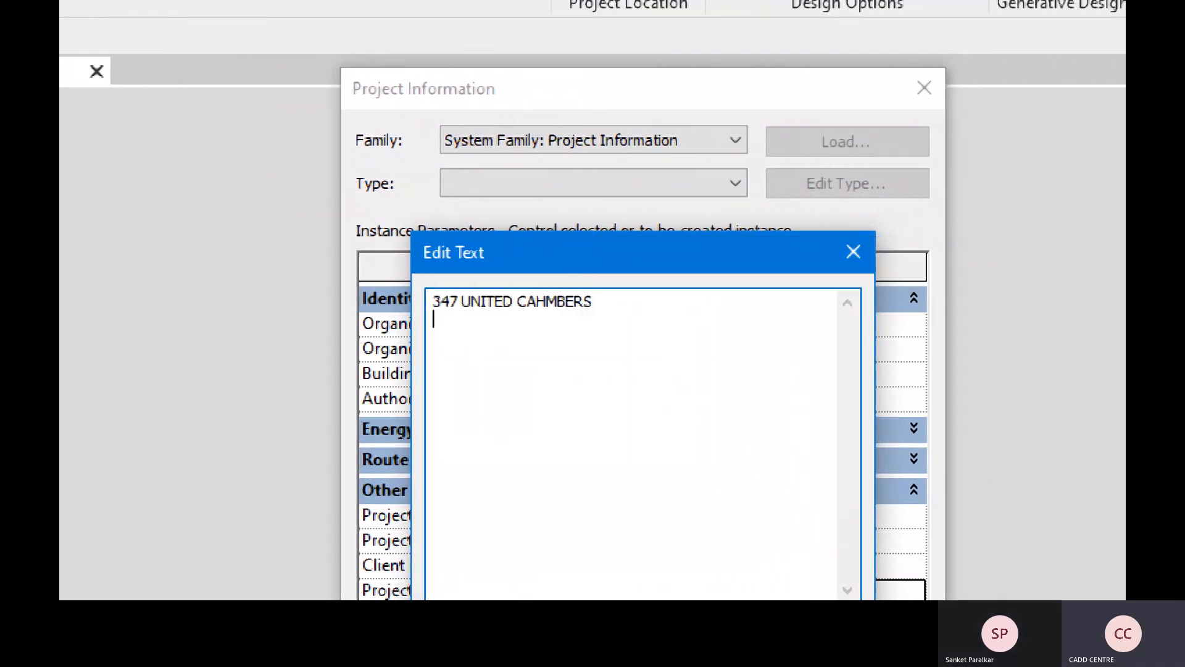
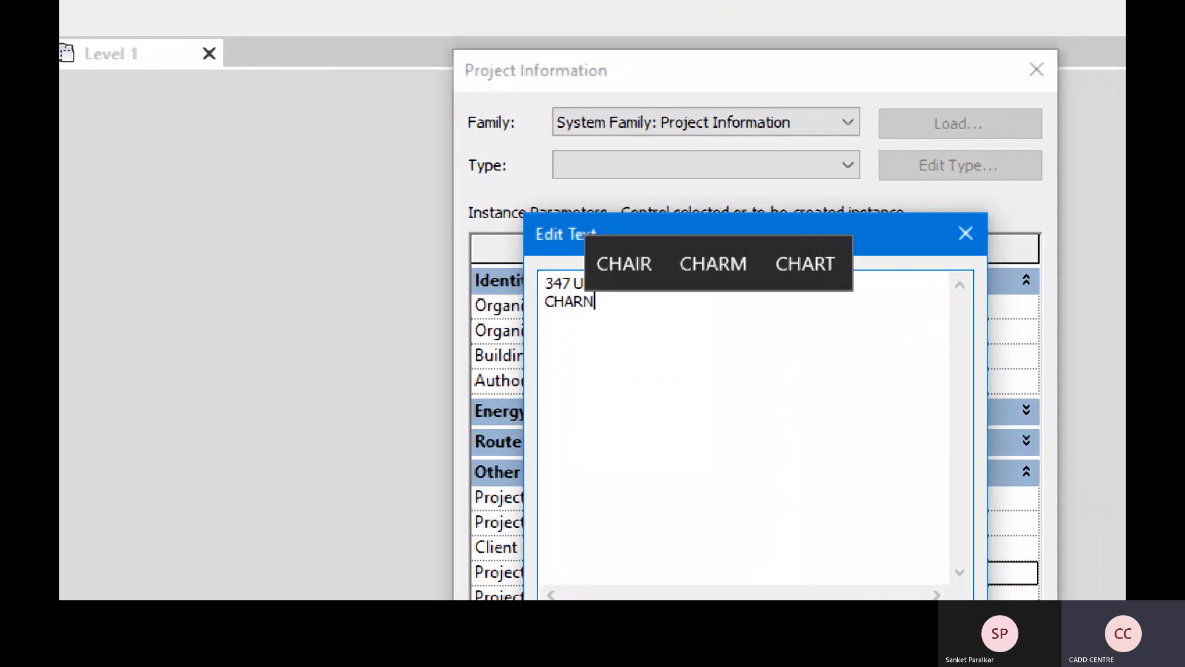
{"action": "key", "text": "Return"}
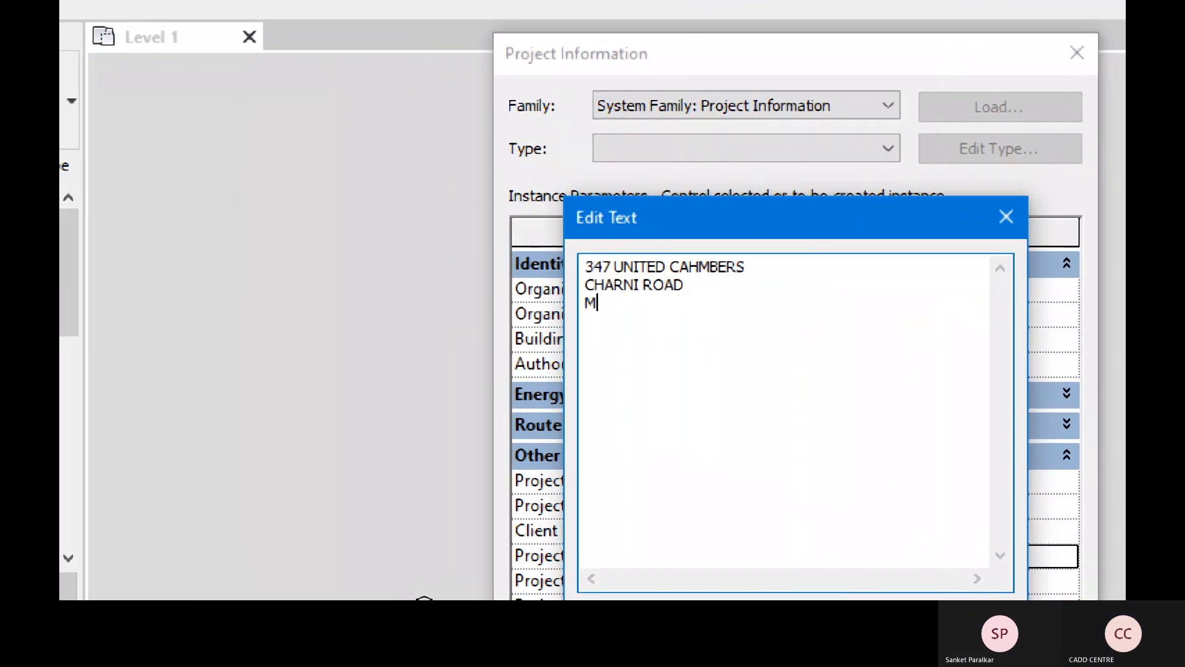
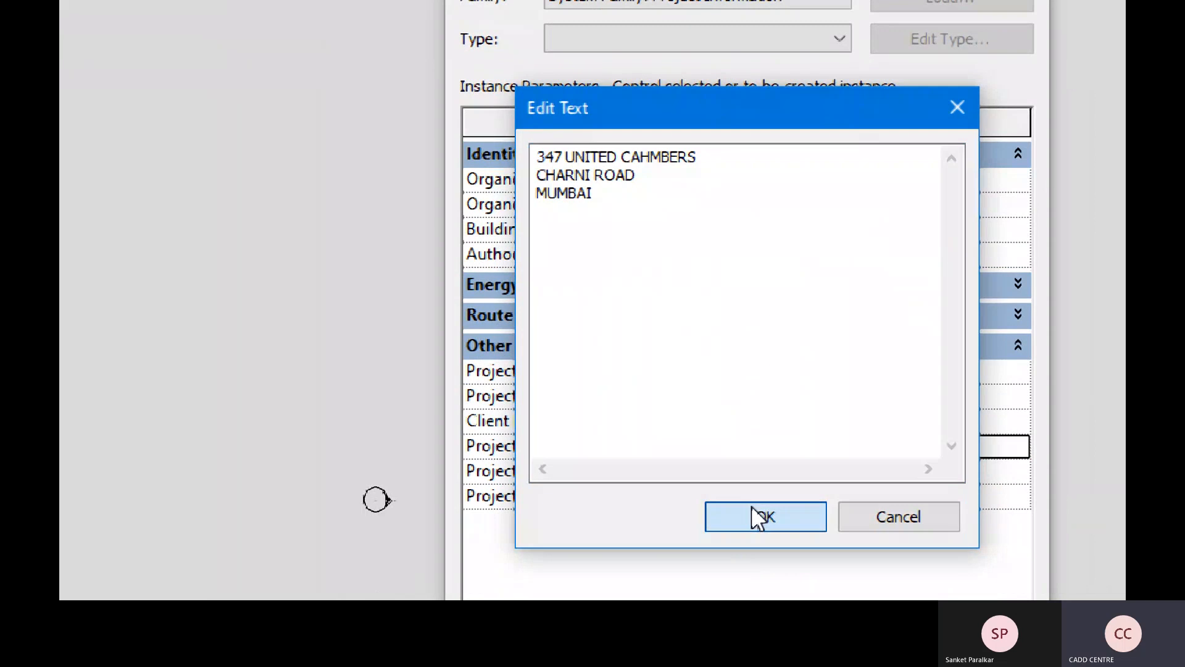
{"action": "left_click", "coordinate": [754, 614]}
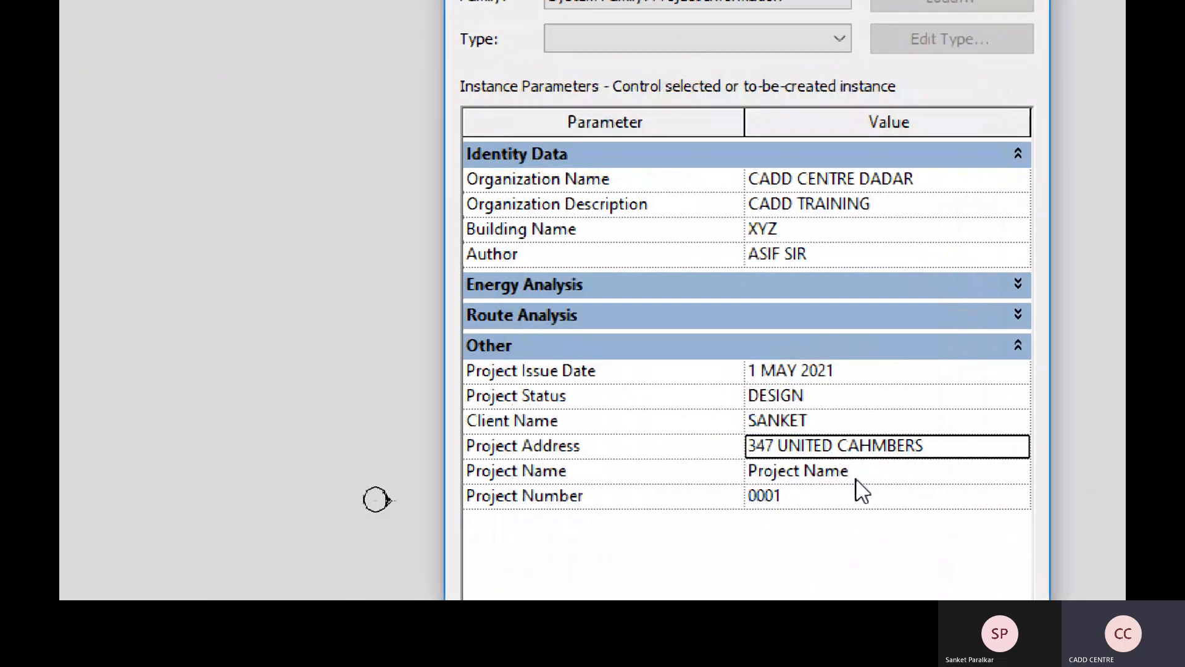
- Set Project Name to XYZ and Project Number to 05, then apply the changes
{"action": "left_click", "coordinate": [865, 475]}
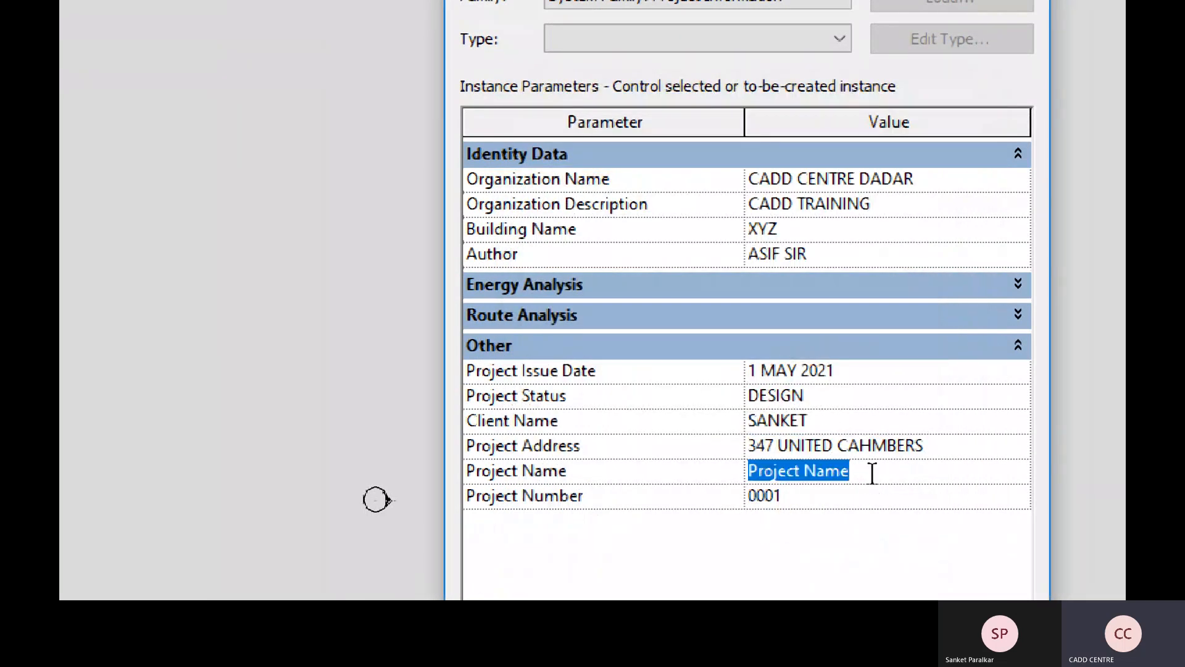
{"action": "key", "text": "BackSpace"}
{"action": "type", "text": "XYZ"}
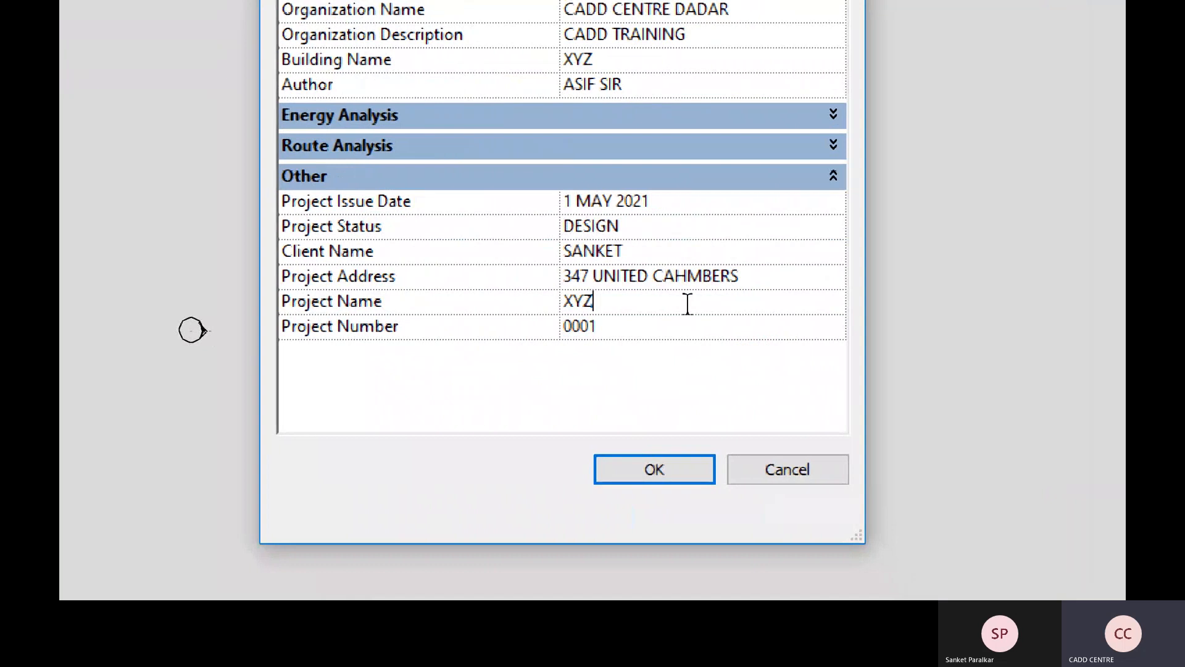
{"action": "left_click", "coordinate": [629, 321]}
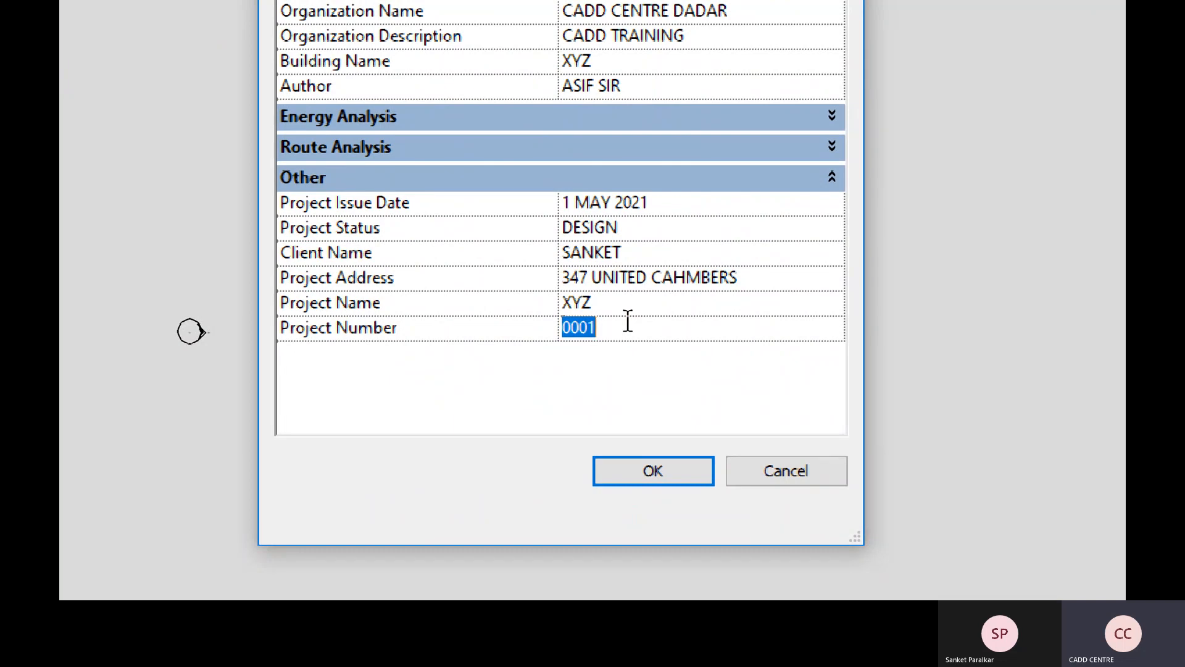
{"action": "key", "text": "BackSpace"}
{"action": "type", "text": "05"}
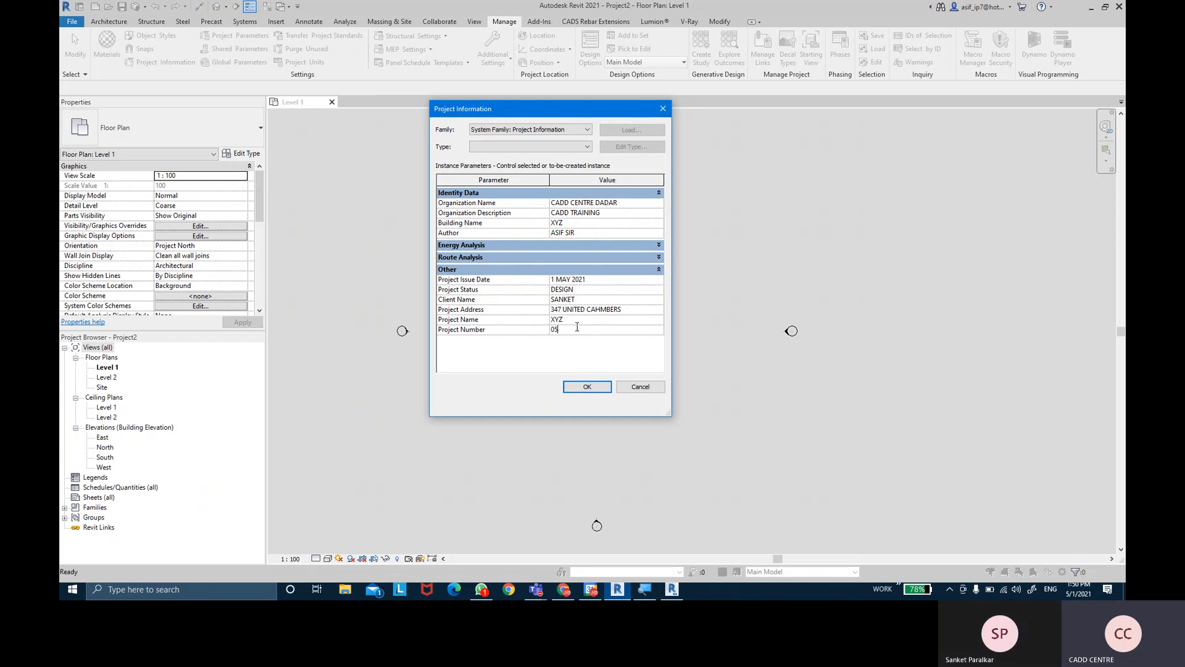
{"action": "left_click", "coordinate": [588, 388]}
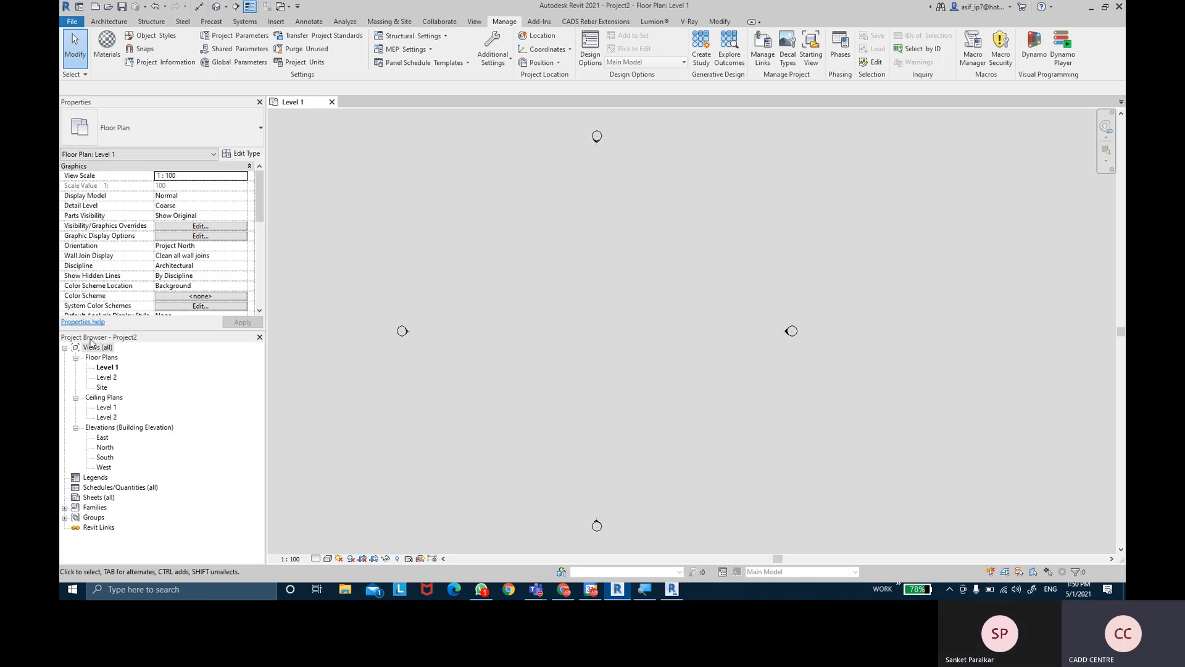
- Open Floor Plans > Site from the Project Browser
{"action": "left_click", "coordinate": [101, 387]}
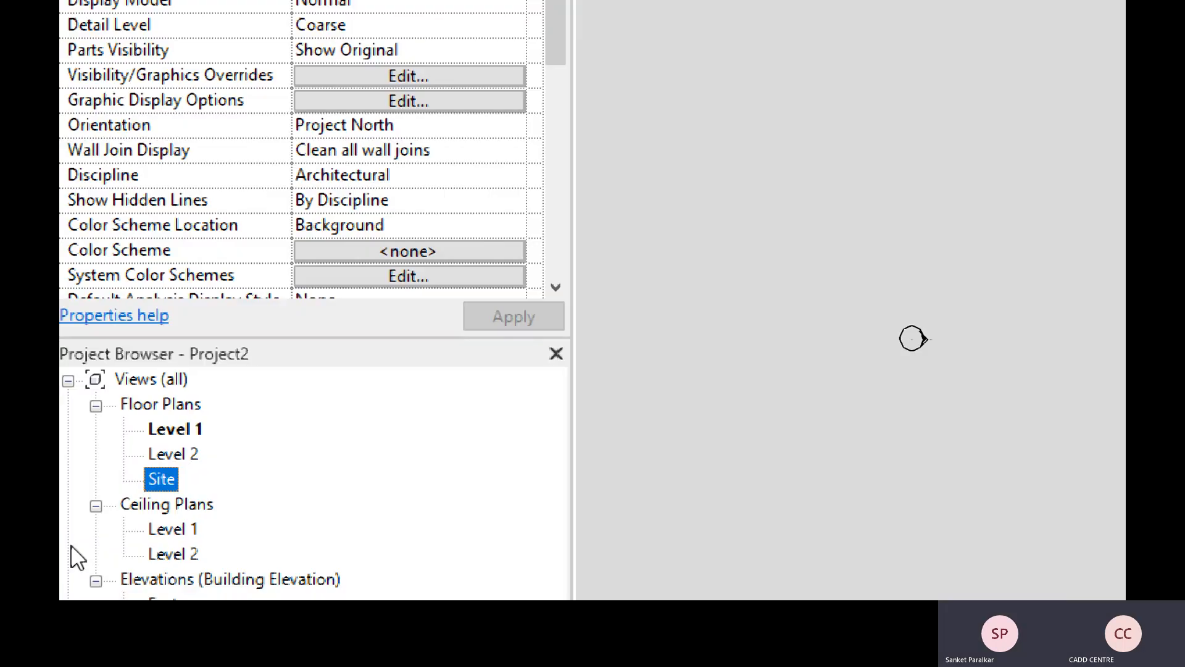
{"action": "double_click", "coordinate": [164, 482]}
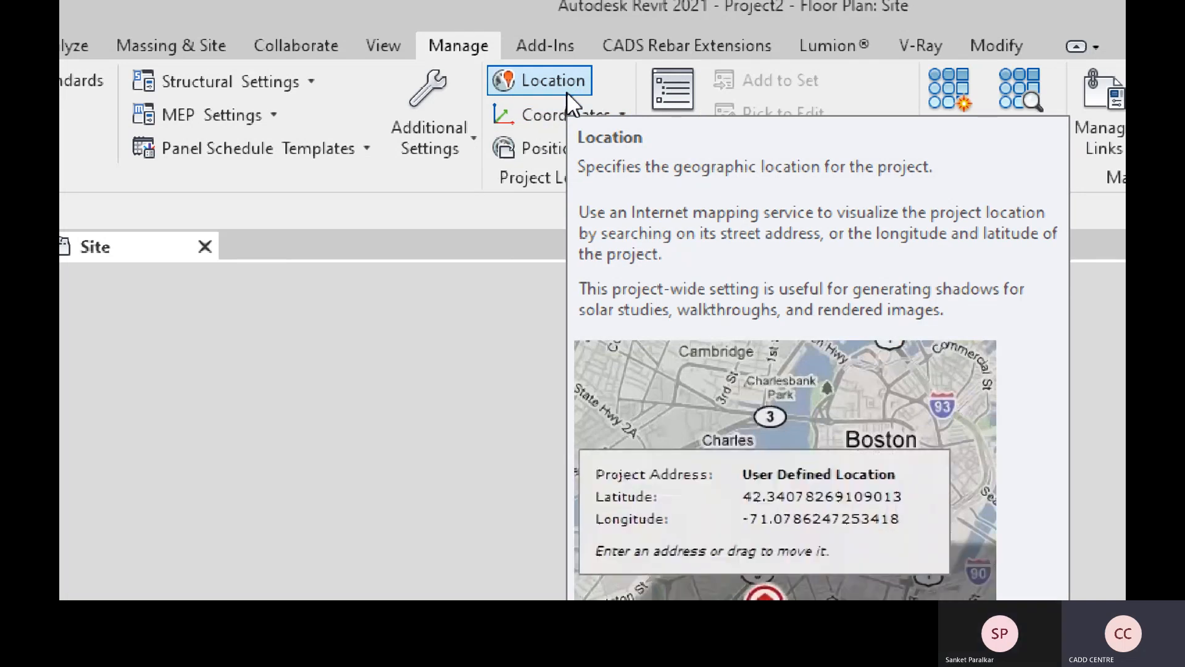
- Open Location Weather and Site from Manage and select the Boston, MA project address
{"action": "left_click", "coordinate": [567, 92]}
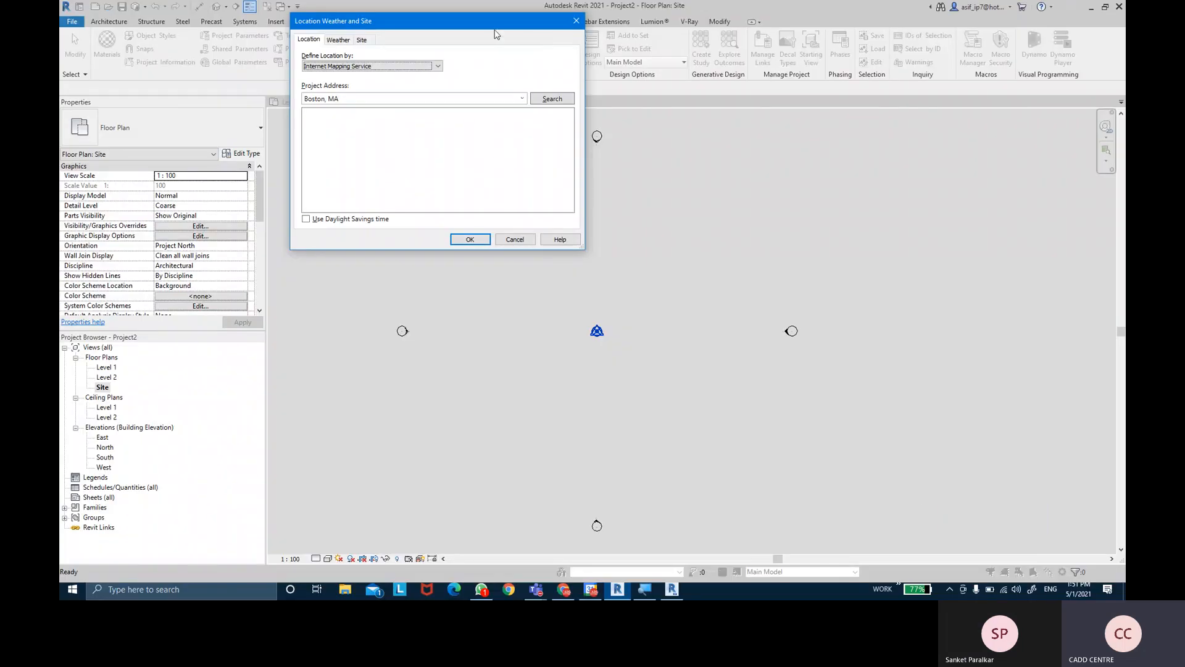
{"action": "left_click_drag", "start_coordinate": [347, 26], "coordinate": [481, 148]}
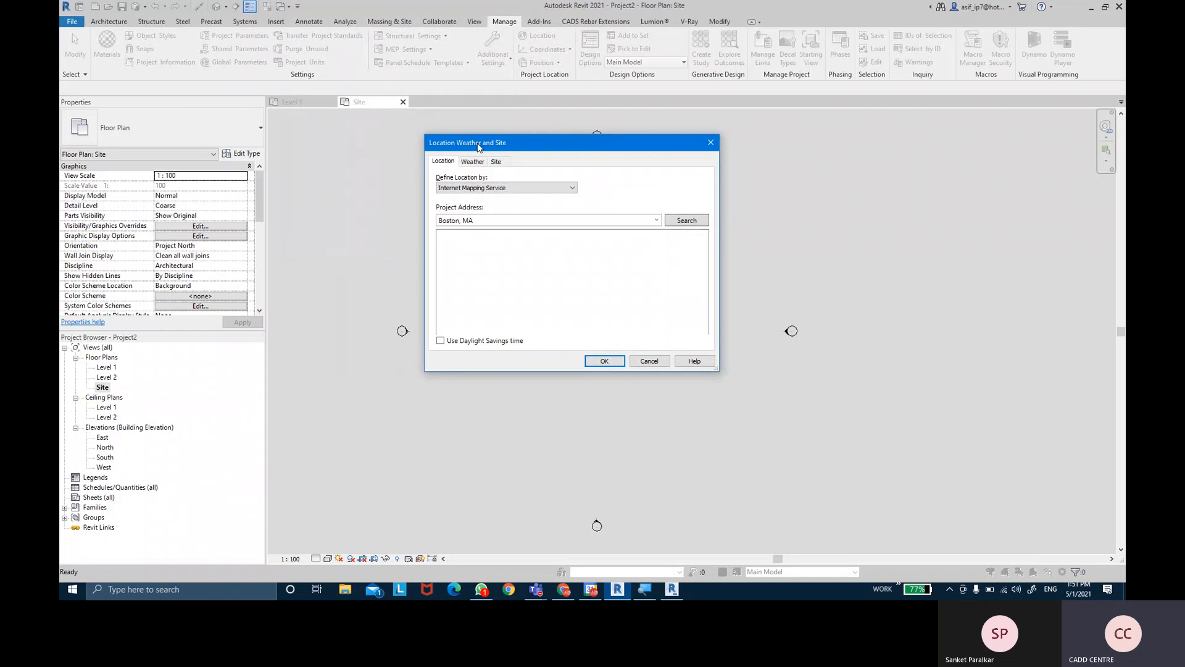
{"action": "left_click", "coordinate": [490, 148]}
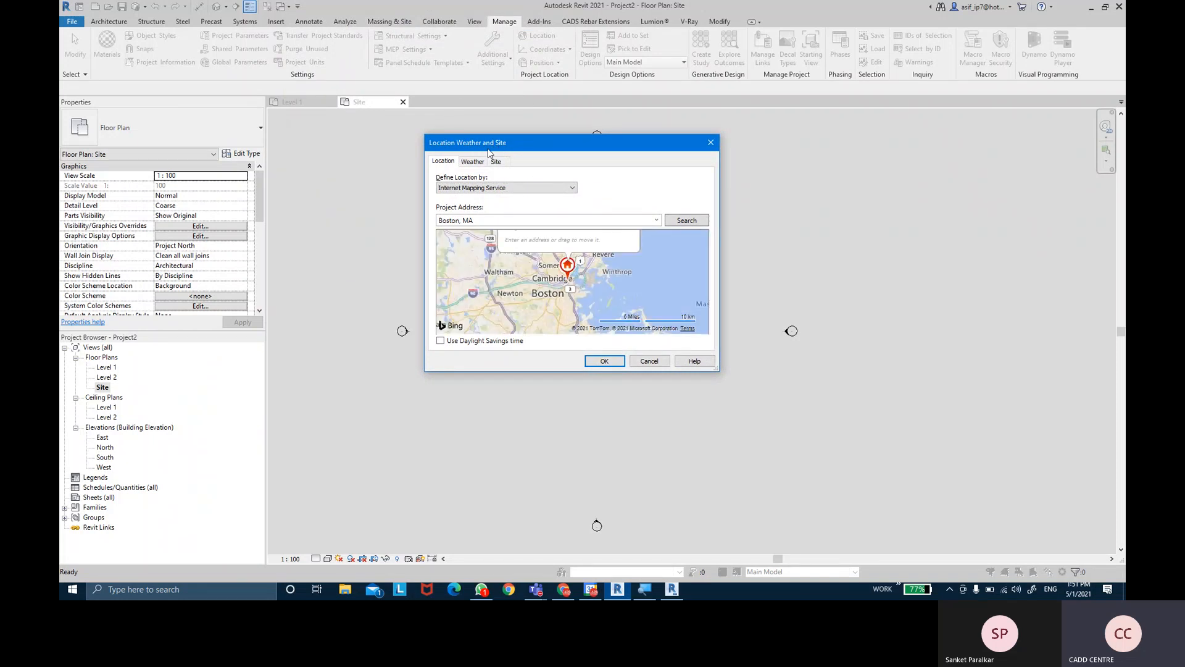
{"action": "left_click", "coordinate": [490, 217]}
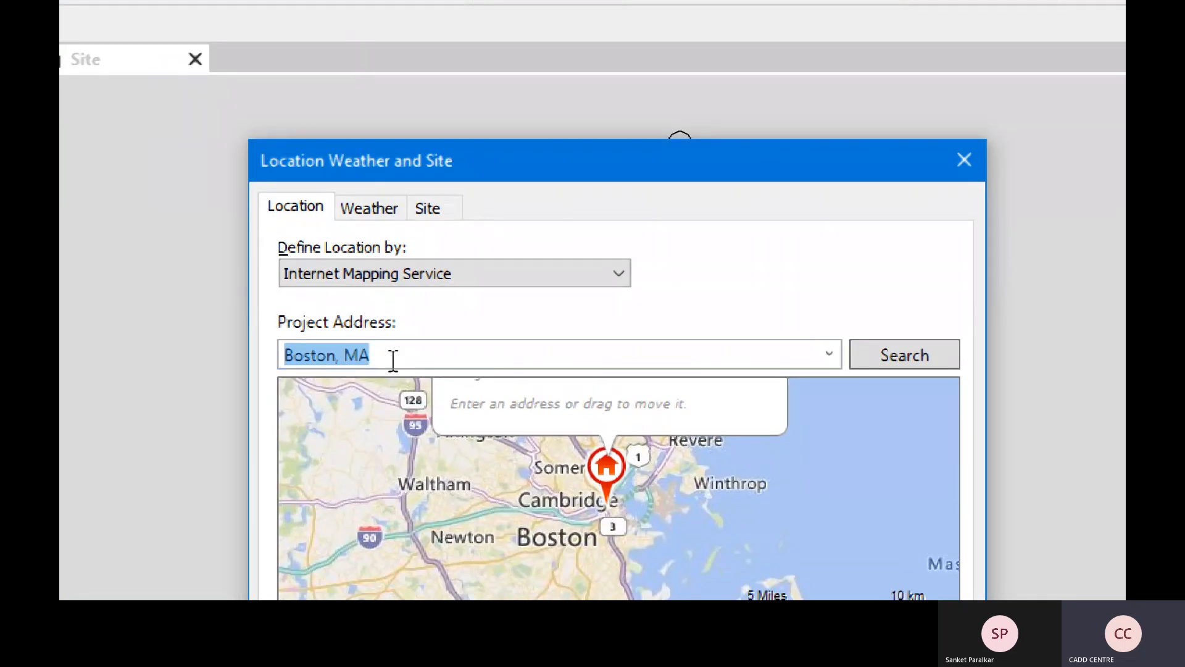
- Replace the project address with Mumbai, India and jump the map to Mumbai Suburban
{"action": "key", "text": "BackSpace"}
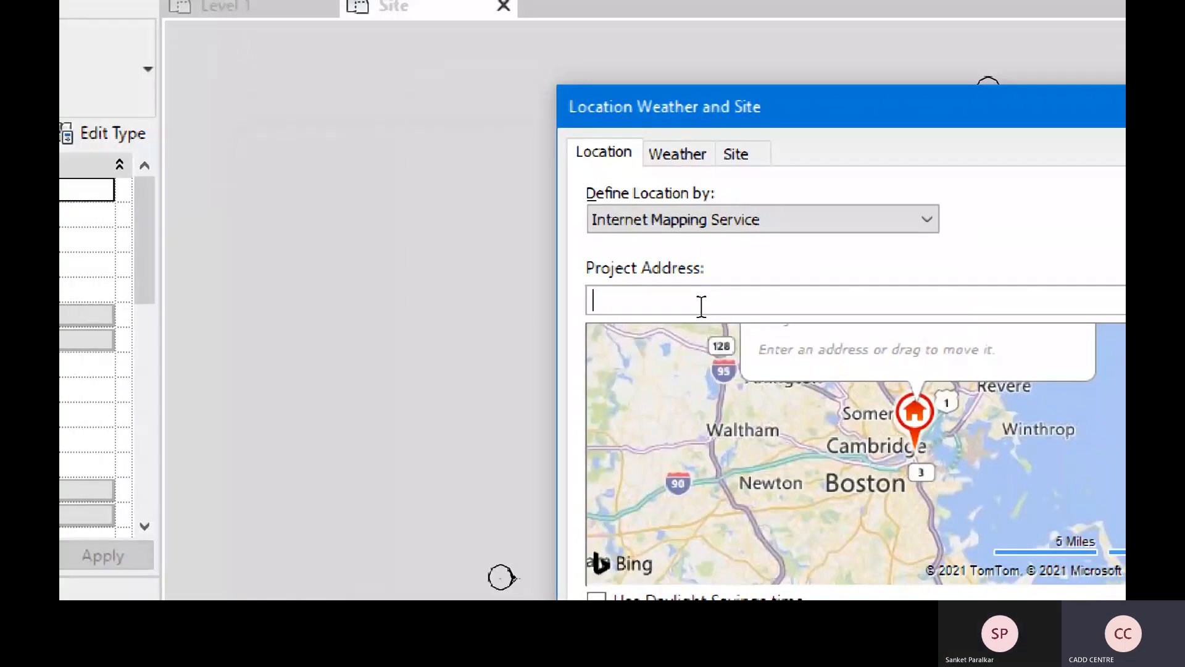
{"action": "type", "text": "Mumbai, India"}
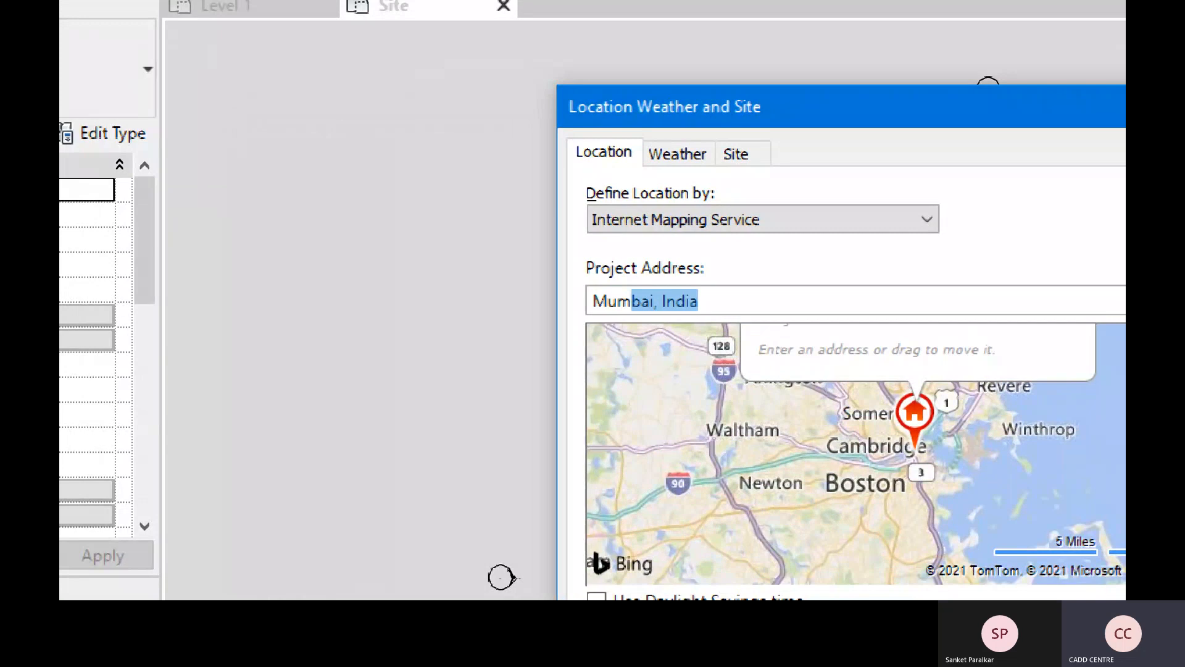
{"action": "key", "text": "Return"}
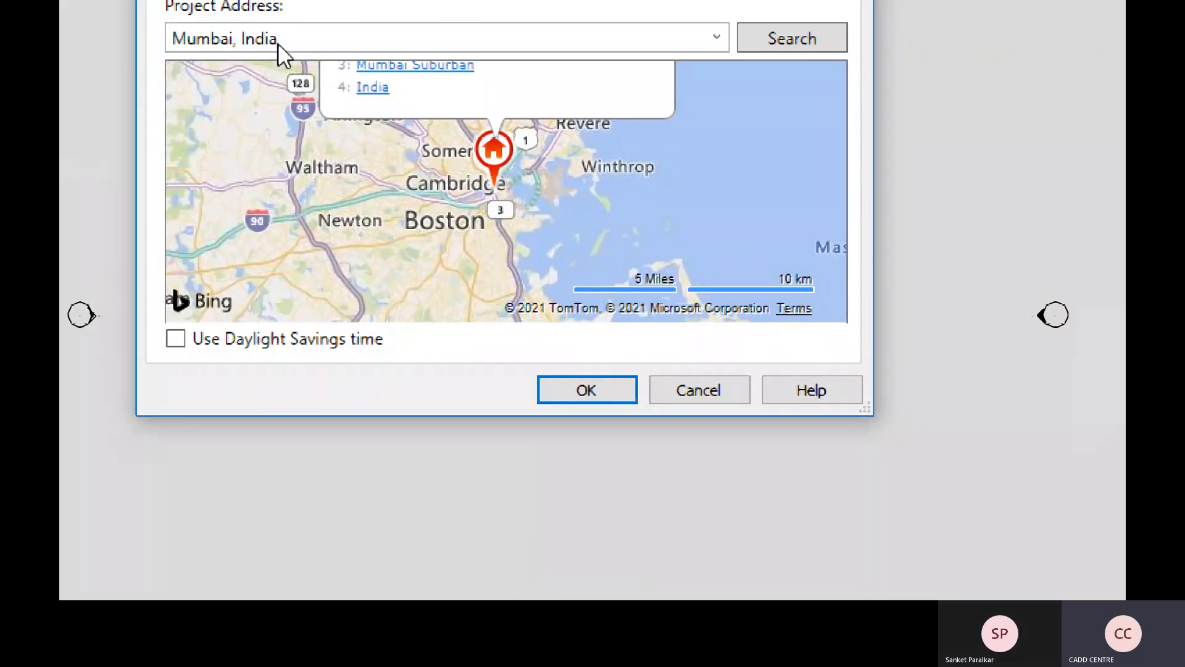
{"action": "left_click", "coordinate": [403, 72]}
- Drag the site pin into south Mumbai, toward Tardeo
{"action": "left_click_drag", "start_coordinate": [487, 281], "coordinate": [566, 124]}
{"action": "scroll", "coordinate": [506, 272], "scroll_direction": "up", "scroll_amount": 2}
{"action": "left_click_drag", "start_coordinate": [507, 272], "coordinate": [503, 176]}
{"action": "scroll", "coordinate": [484, 165], "scroll_direction": "up", "scroll_amount": 1}
{"action": "scroll", "coordinate": [484, 161], "scroll_direction": "down", "scroll_amount": 4}
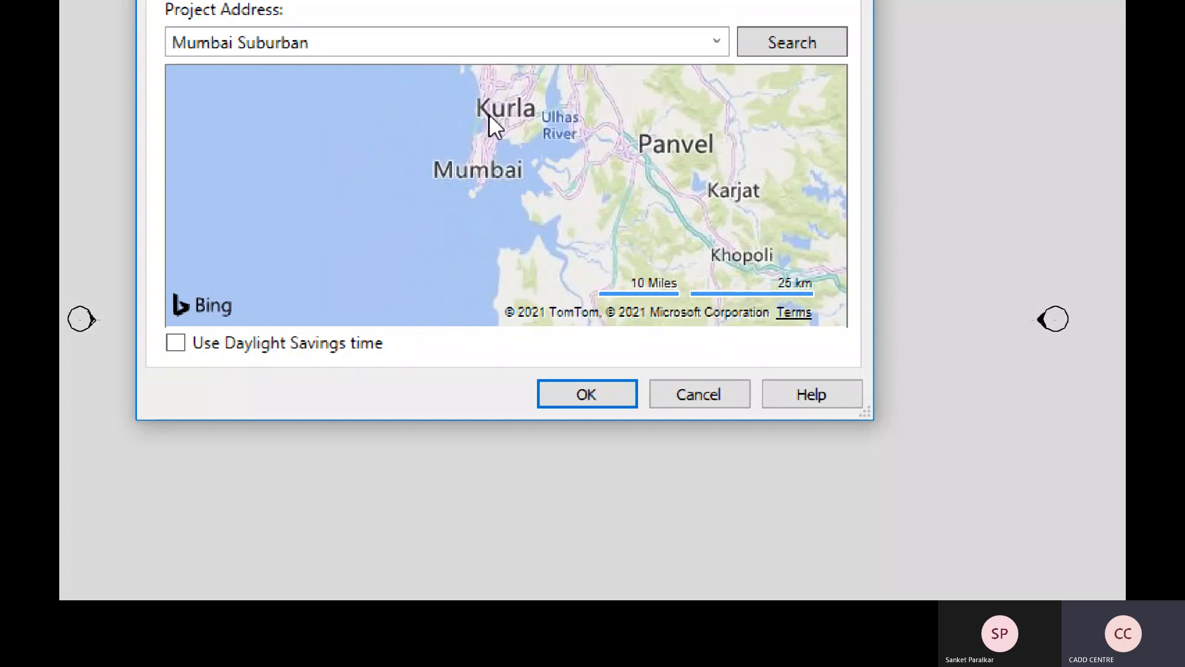
{"action": "left_click_drag", "start_coordinate": [492, 115], "coordinate": [508, 193]}
{"action": "left_click_drag", "start_coordinate": [517, 120], "coordinate": [502, 255]}
{"action": "scroll", "coordinate": [503, 266], "scroll_direction": "up", "scroll_amount": 4}
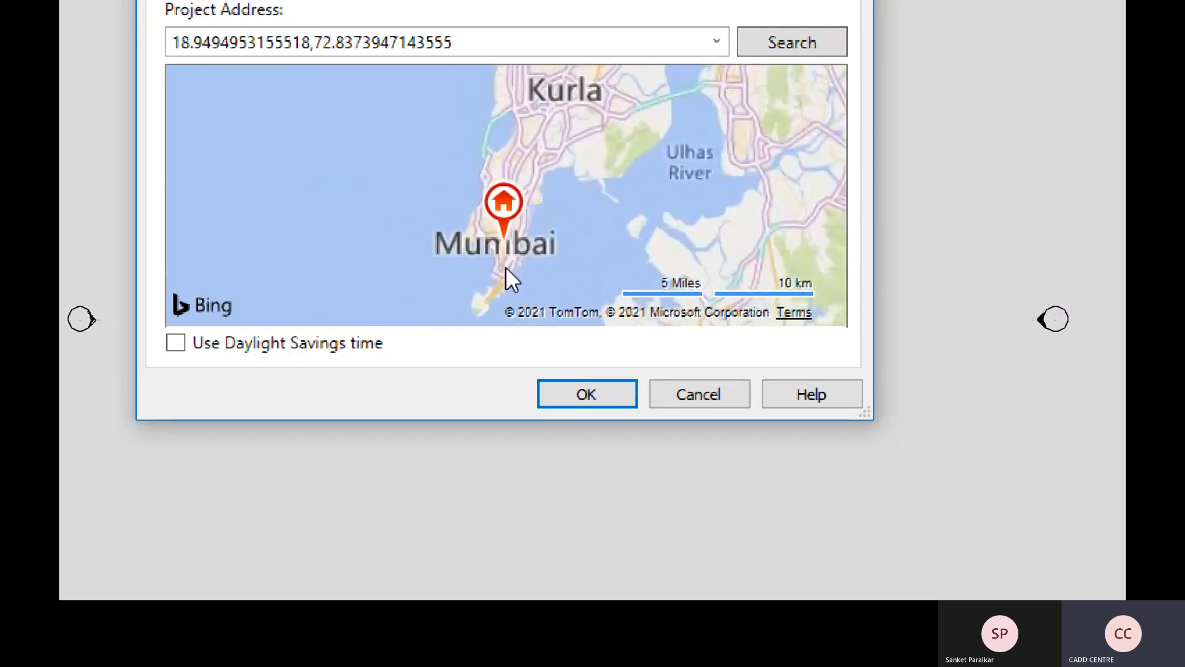
{"action": "left_click_drag", "start_coordinate": [490, 213], "coordinate": [497, 234]}
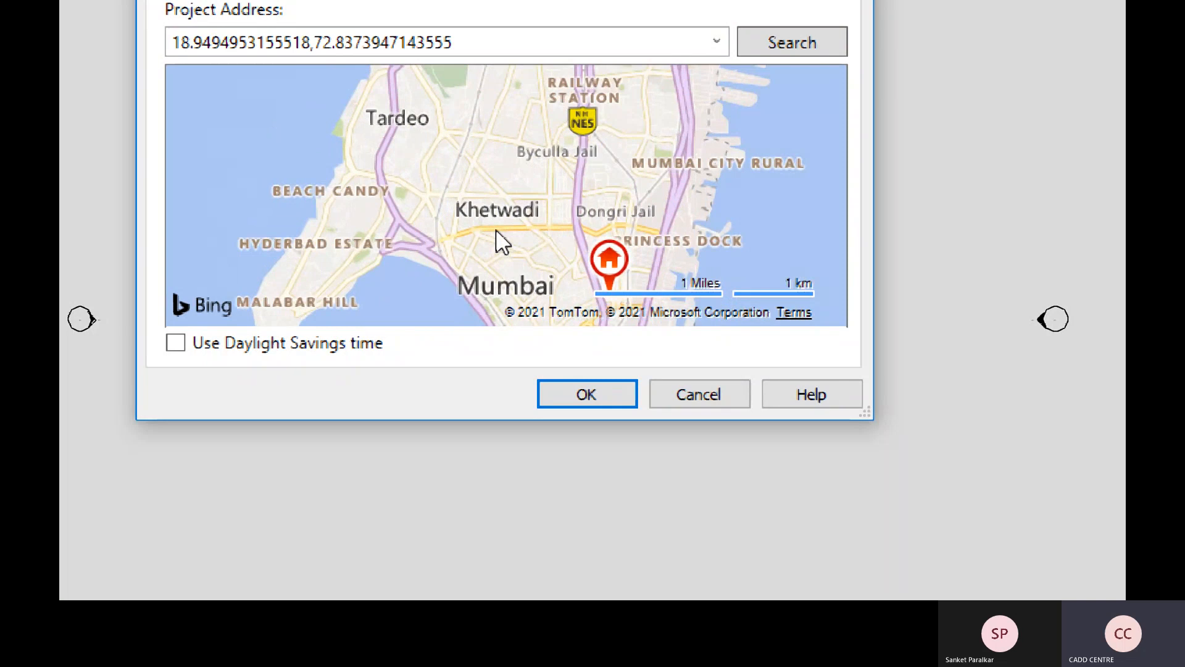
{"action": "left_click_drag", "start_coordinate": [610, 259], "coordinate": [416, 205]}
- Place the site pin near Charni Road station, beside the park
{"action": "left_click_drag", "start_coordinate": [318, 198], "coordinate": [447, 259]}
{"action": "scroll", "coordinate": [622, 273], "scroll_direction": "up", "scroll_amount": 1}
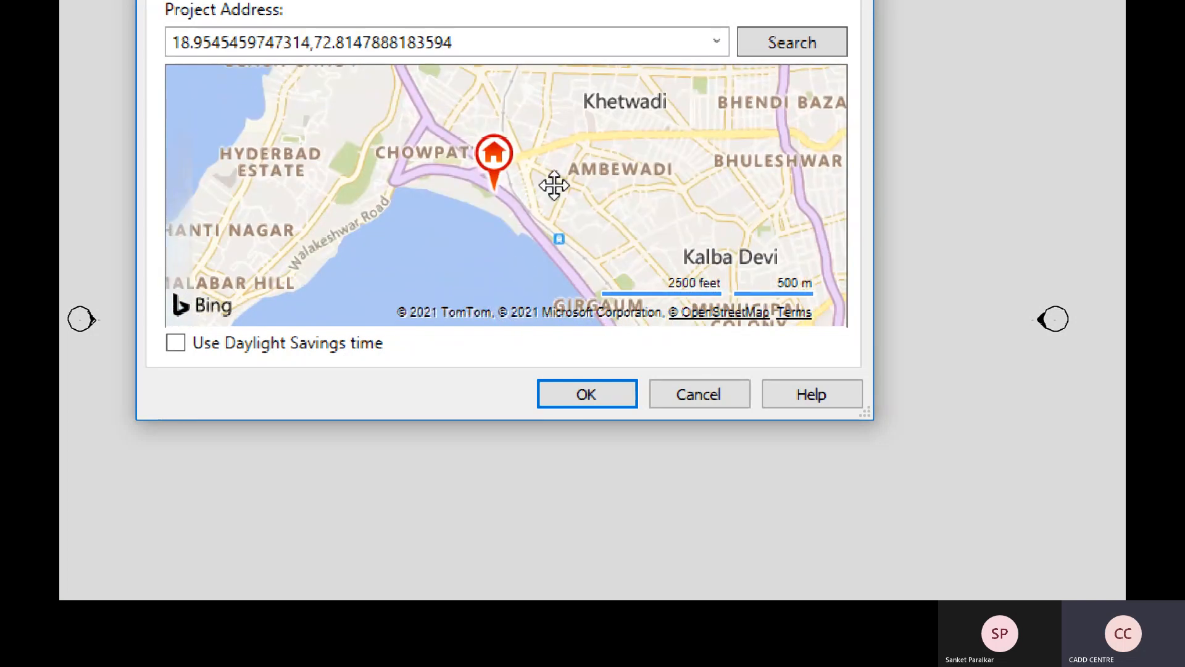
{"action": "scroll", "coordinate": [498, 198], "scroll_direction": "up", "scroll_amount": 2}
{"action": "left_click_drag", "start_coordinate": [520, 202], "coordinate": [496, 147]}
{"action": "left_click_drag", "start_coordinate": [508, 189], "coordinate": [491, 127]}
{"action": "left_click_drag", "start_coordinate": [556, 217], "coordinate": [539, 178]}
{"action": "left_click_drag", "start_coordinate": [380, 107], "coordinate": [595, 309]}
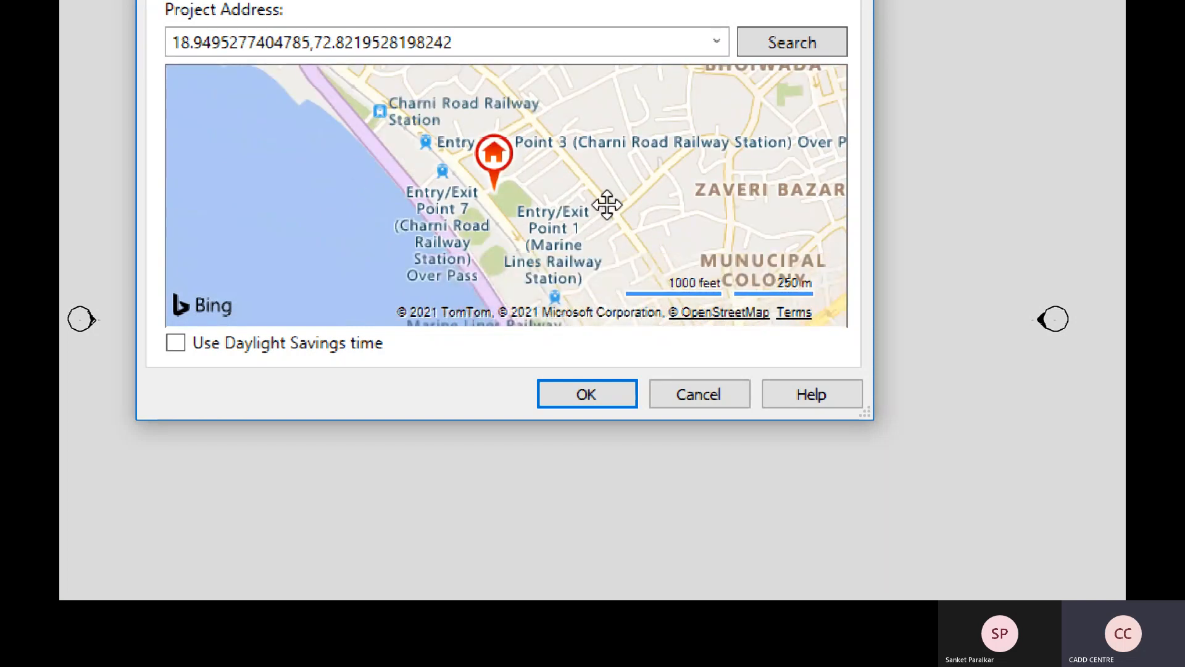
{"action": "scroll", "coordinate": [506, 195], "scroll_direction": "up", "scroll_amount": 1}
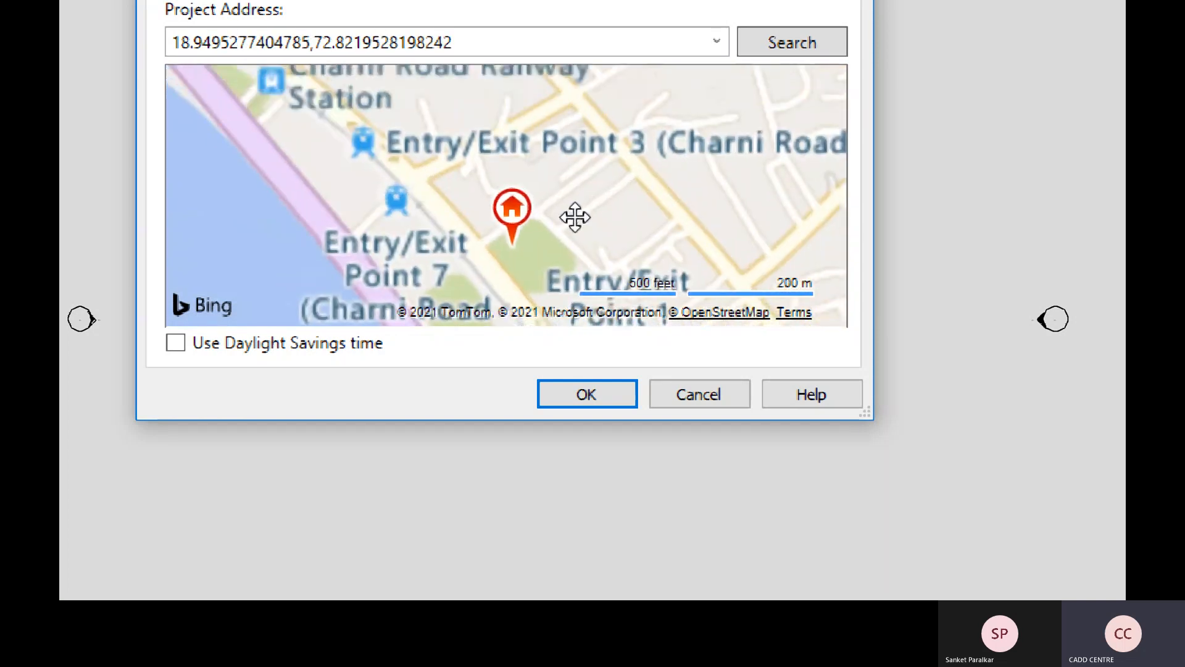
{"action": "left_click", "coordinate": [516, 238]}
{"action": "left_click_drag", "start_coordinate": [516, 238], "coordinate": [528, 264]}
{"action": "mouse_move", "coordinate": [507, 149]}
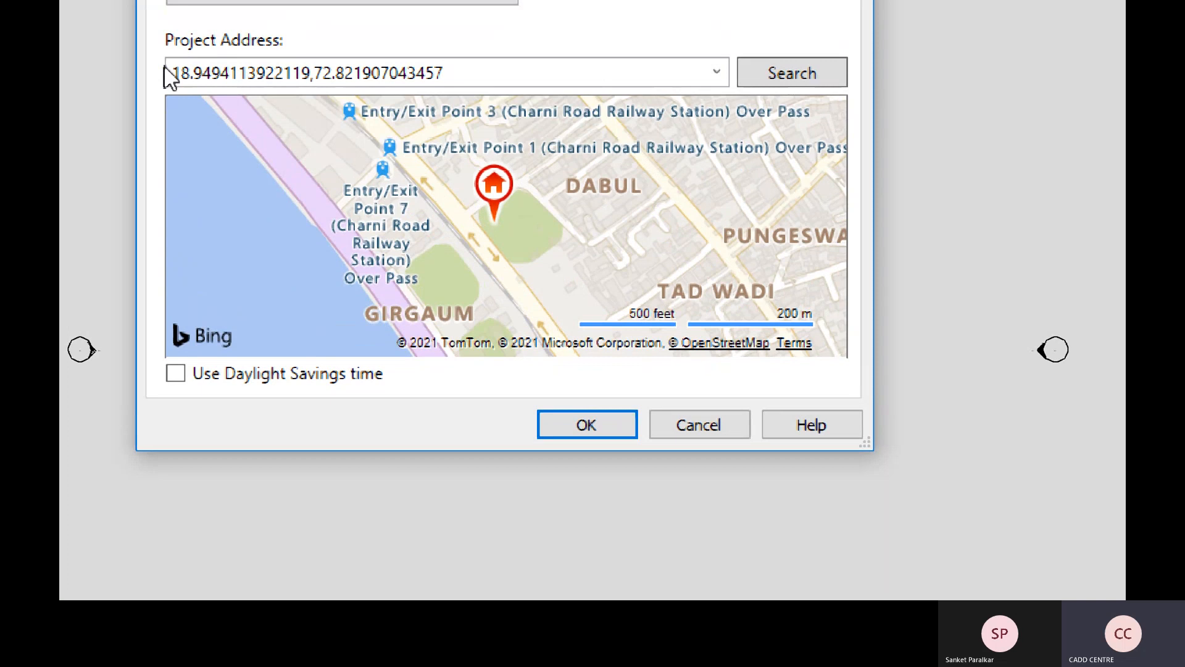
- Select the coordinate address, enable Use Daylight Savings time, and confirm the Mumbai location
{"action": "left_click", "coordinate": [176, 73]}
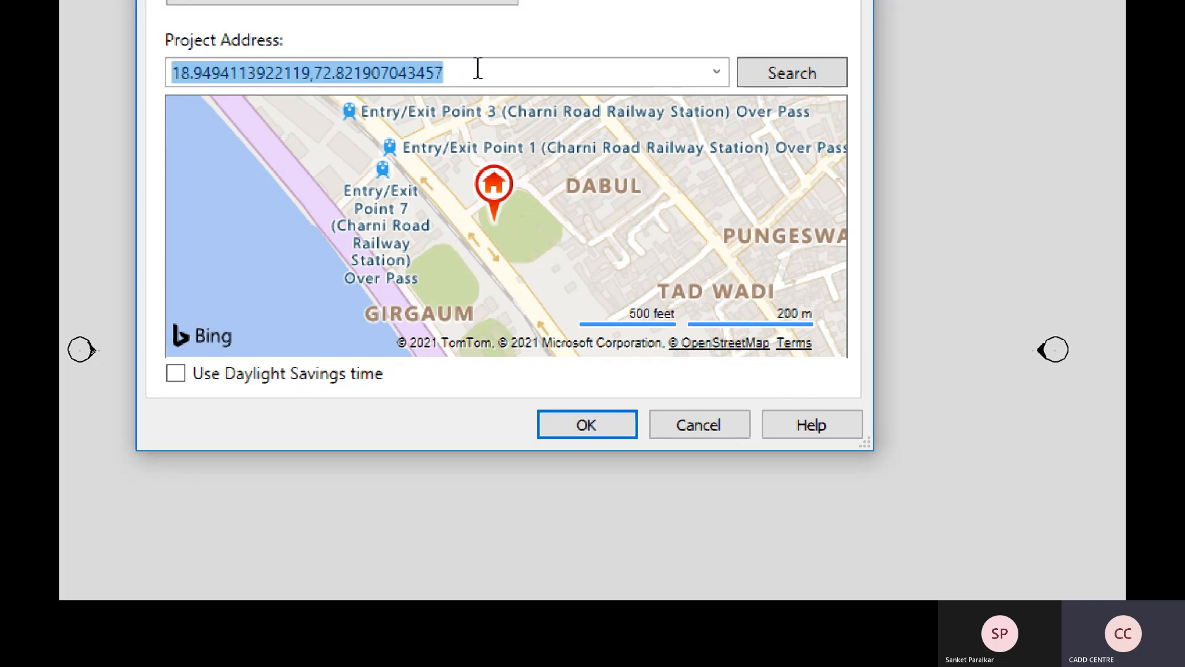
{"action": "key", "text": "ctrl"}
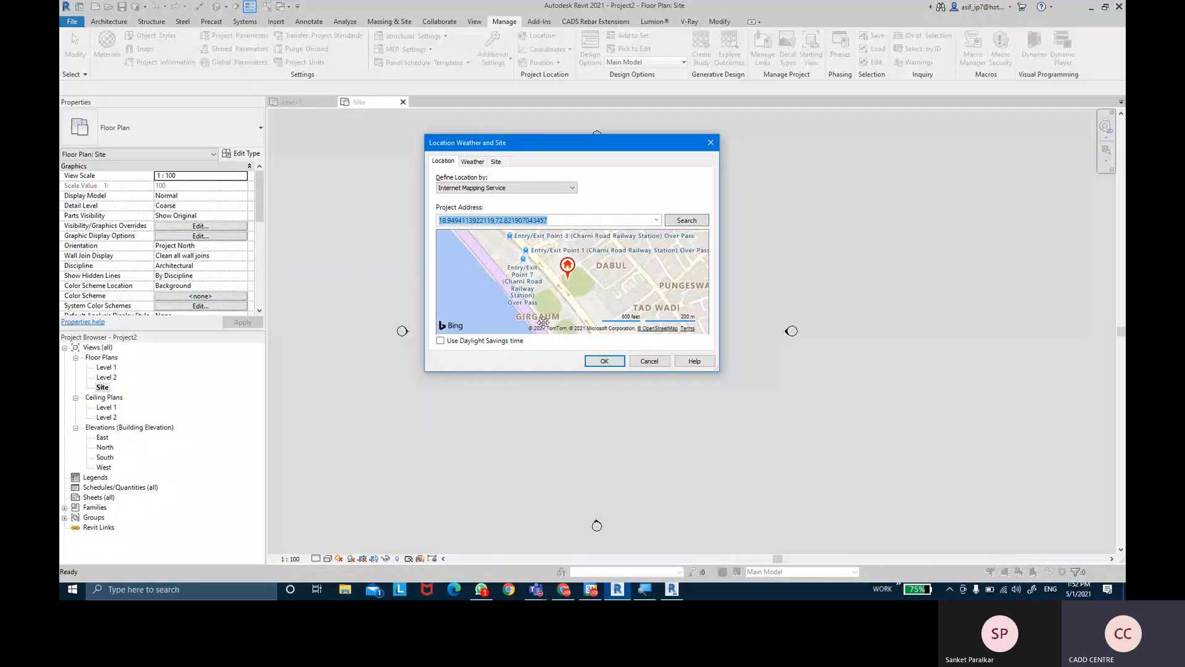
{"action": "left_click", "coordinate": [249, 381]}
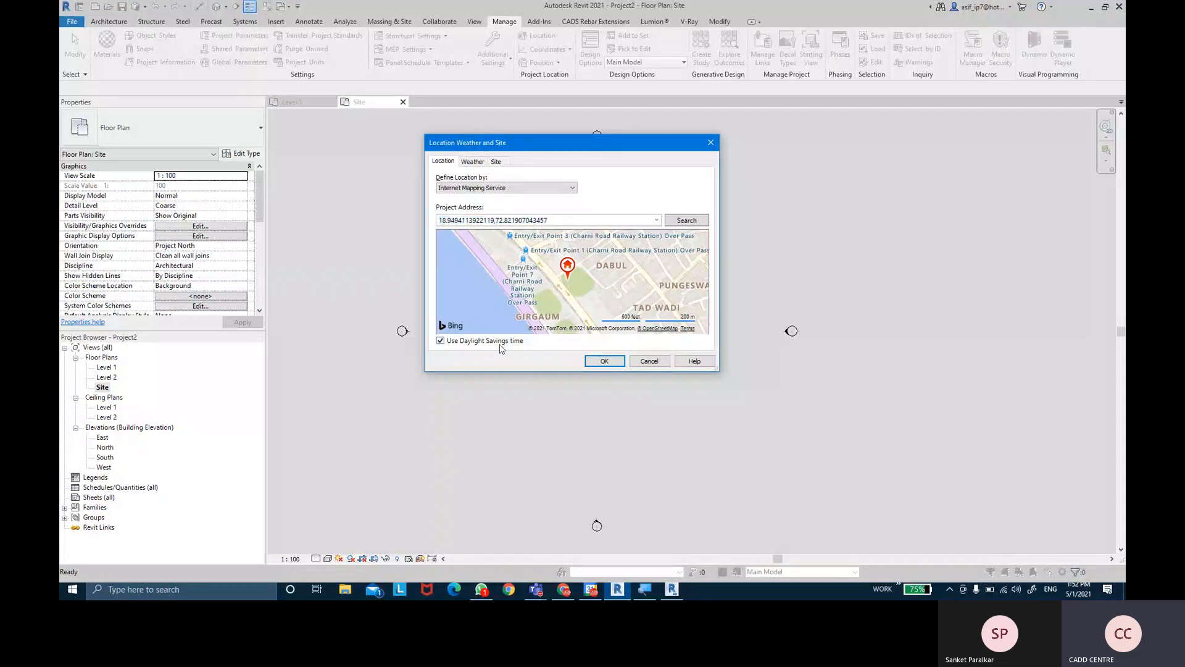
{"action": "left_click", "coordinate": [591, 364]}
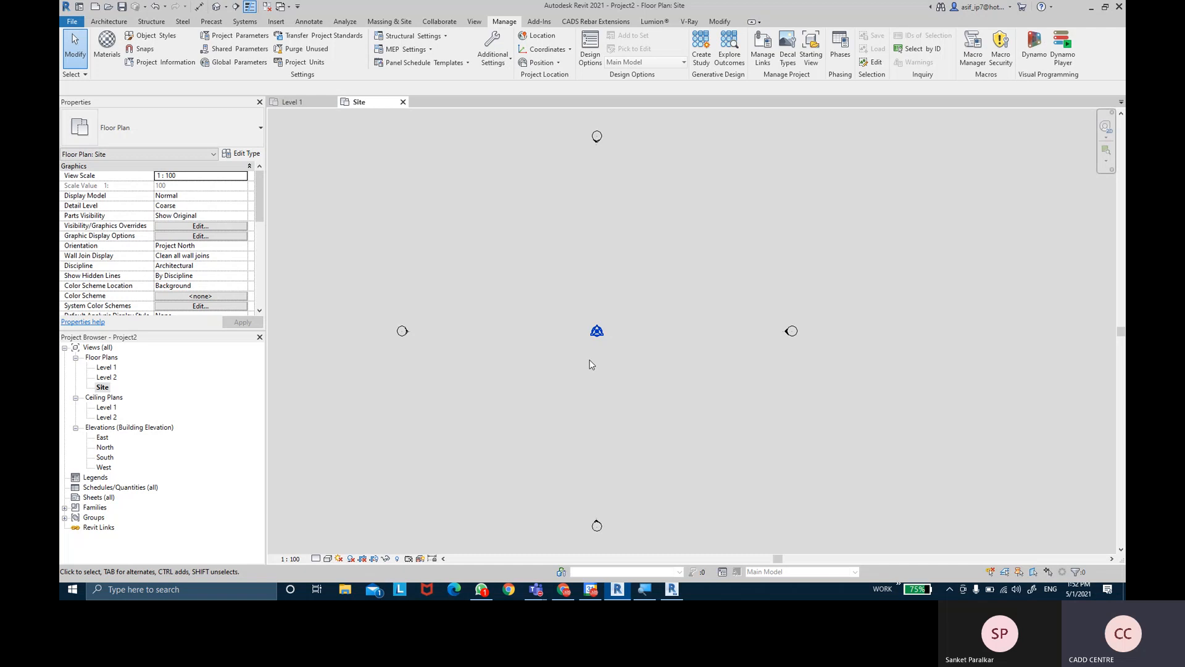
- In the Site plan, select the North elevation marker and open its Edit Type properties
{"action": "left_click", "coordinate": [103, 388]}
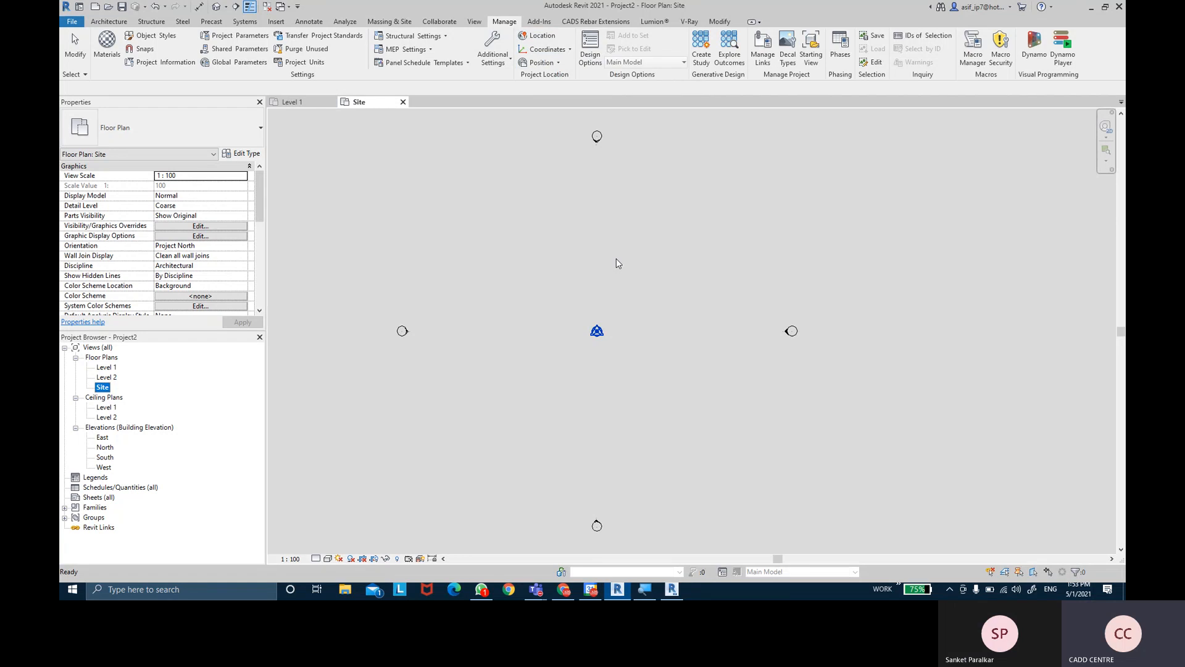
{"action": "scroll", "coordinate": [594, 131], "scroll_direction": "up", "scroll_amount": 4}
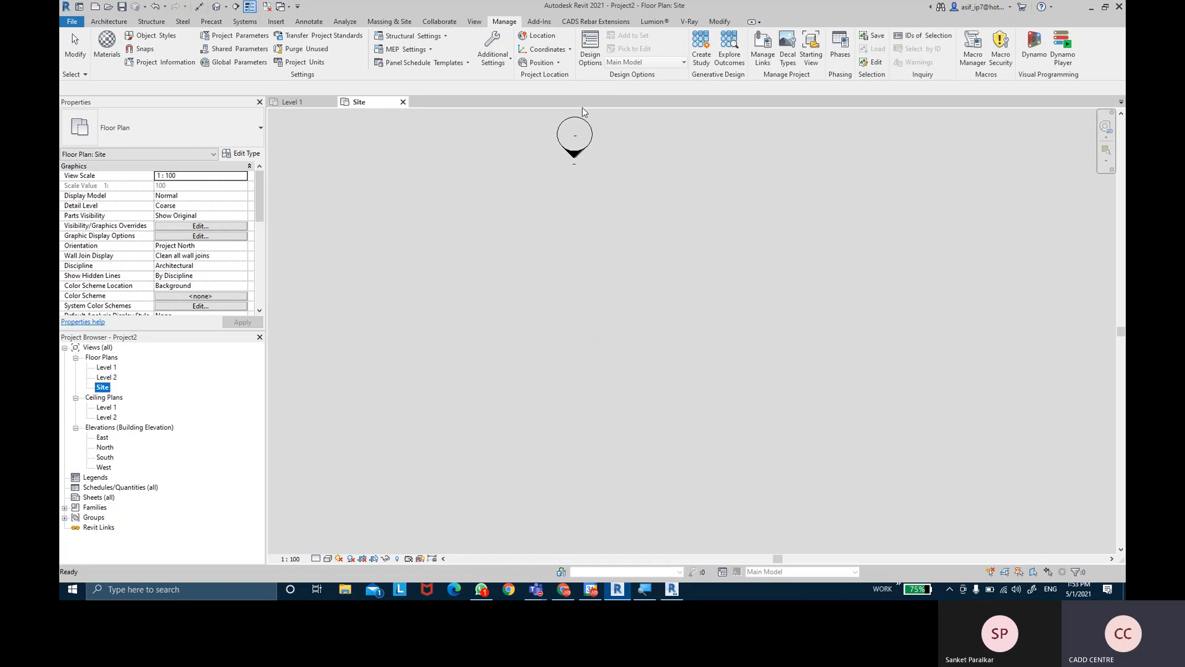
{"action": "scroll", "coordinate": [561, 154], "scroll_direction": "down", "scroll_amount": 5}
{"action": "scroll", "coordinate": [599, 143], "scroll_direction": "up", "scroll_amount": 4}
{"action": "scroll", "coordinate": [559, 159], "scroll_direction": "up", "scroll_amount": 2}
{"action": "left_click", "coordinate": [594, 185]}
{"action": "scroll", "coordinate": [595, 183], "scroll_direction": "down", "scroll_amount": 3}
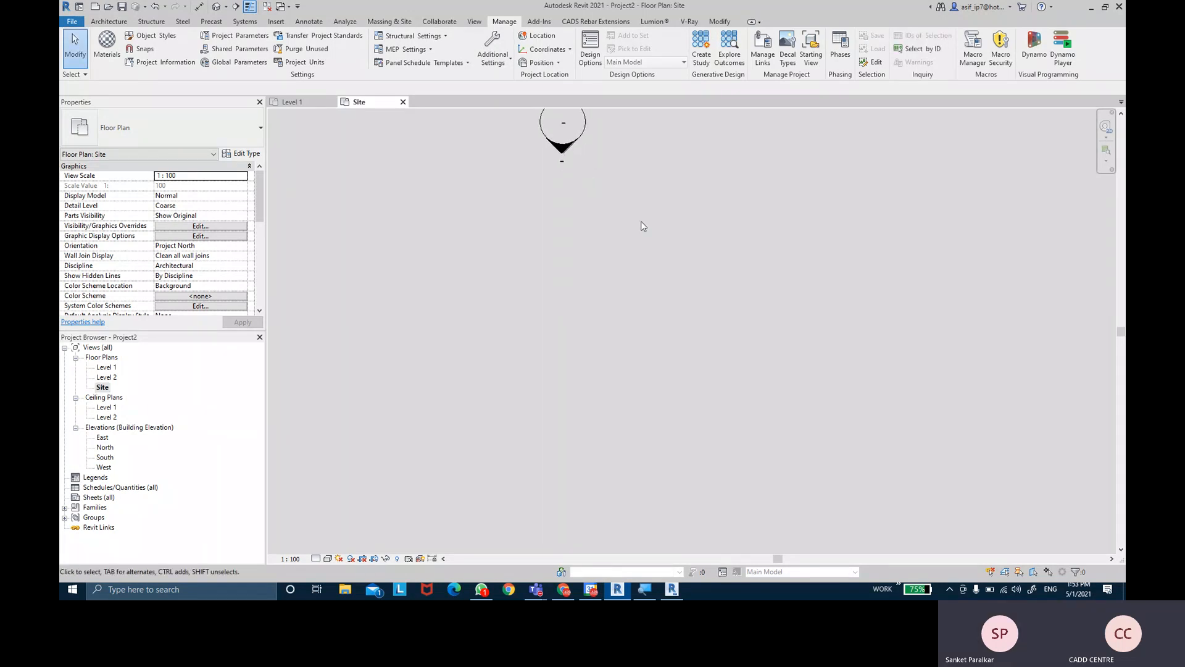
{"action": "scroll", "coordinate": [685, 274], "scroll_direction": "down", "scroll_amount": 2}
{"action": "scroll", "coordinate": [595, 164], "scroll_direction": "up", "scroll_amount": 4}
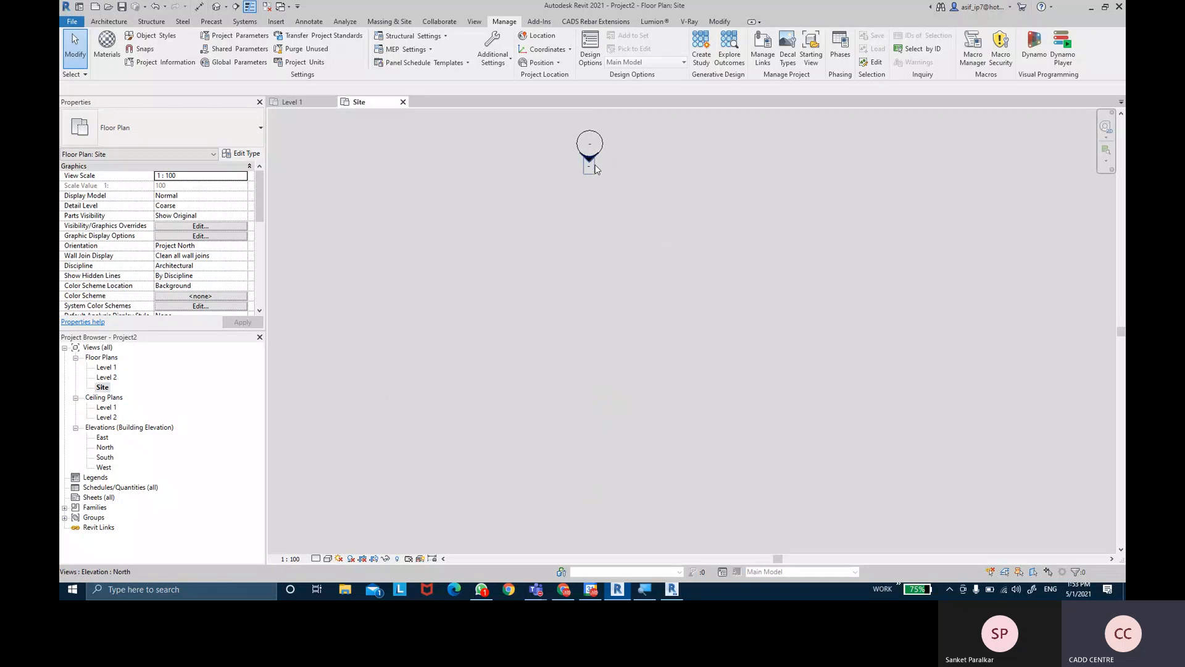
{"action": "mouse_move", "coordinate": [595, 167]}
{"action": "middle_mouse_down"}
{"action": "mouse_move", "coordinate": [643, 215]}
{"action": "mouse_move", "coordinate": [615, 276]}
{"action": "mouse_move", "coordinate": [585, 269]}
{"action": "middle_mouse_up"}
{"action": "left_click", "coordinate": [586, 259]}
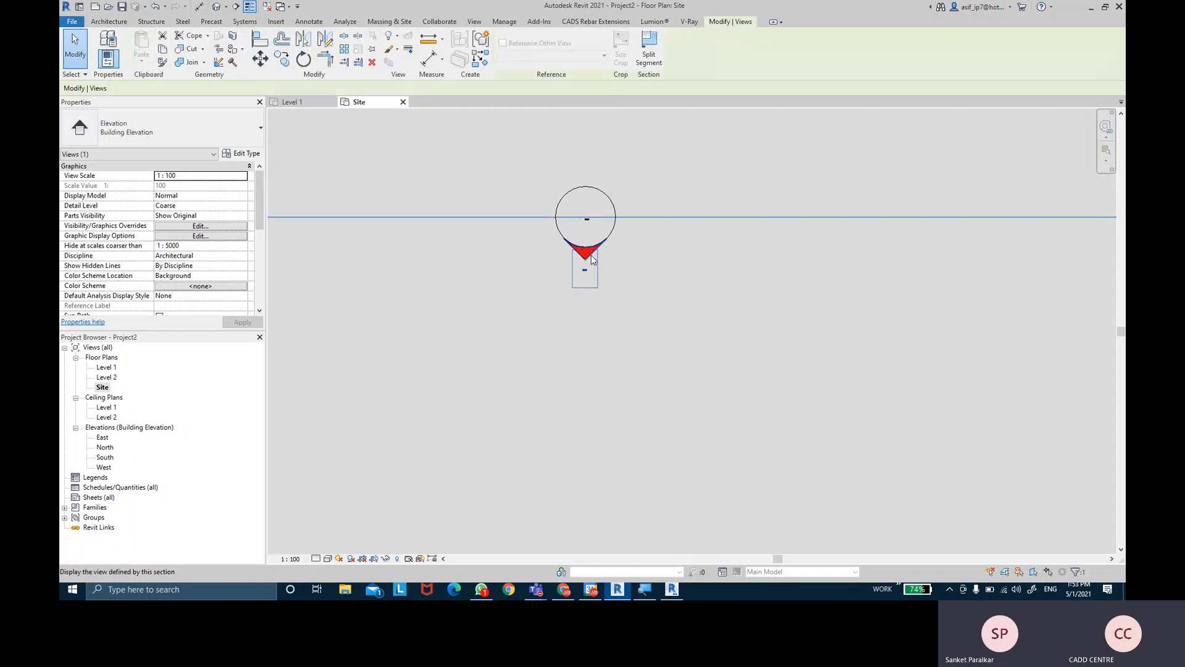
{"action": "left_click", "coordinate": [241, 156]}
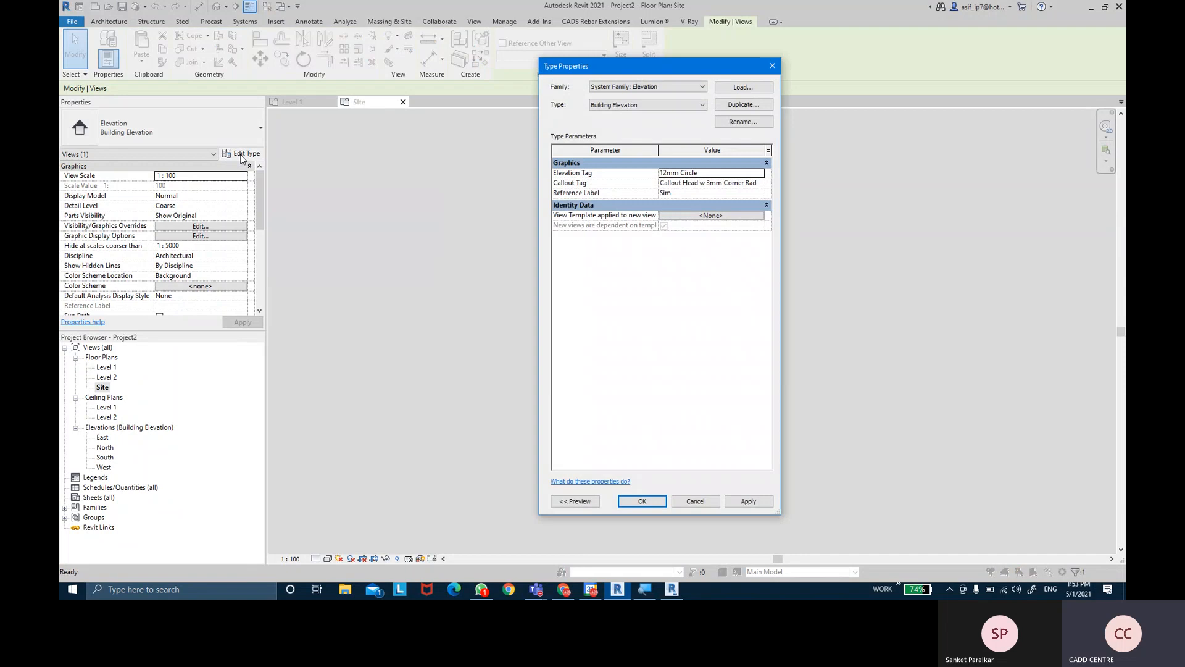
- Set the 12mm Circle tag's Elevation Mark to Circle-12mm : Detail Number and View Name, then apply
{"action": "left_click_drag", "start_coordinate": [691, 72], "coordinate": [346, 138]}
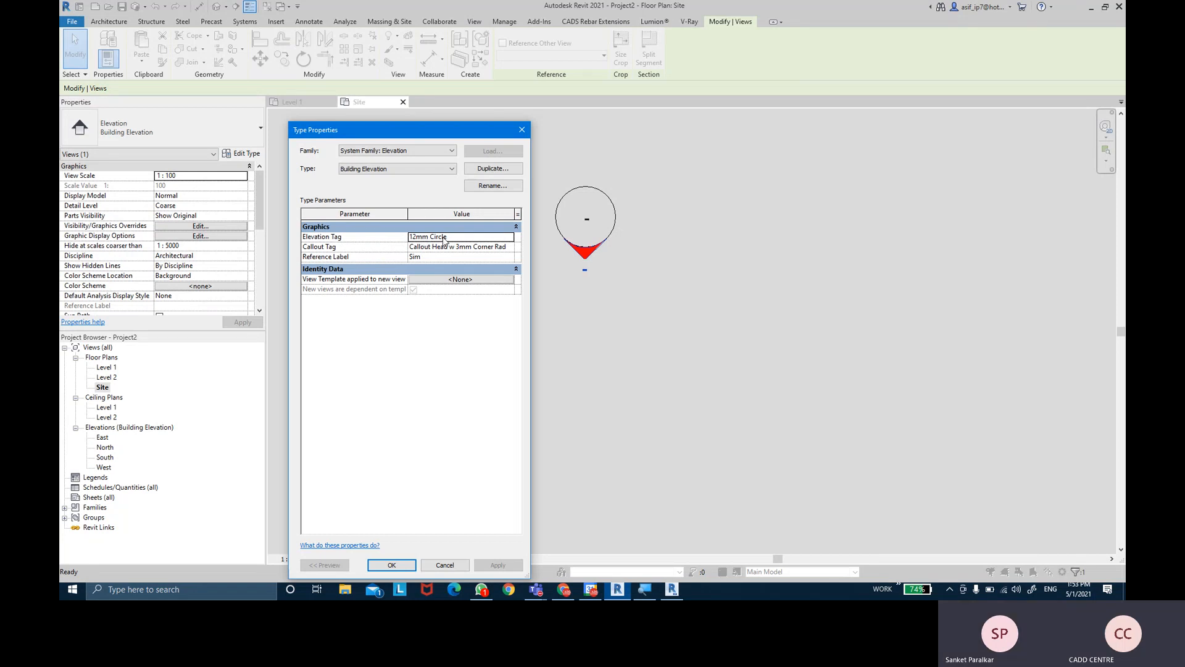
{"action": "left_click", "coordinate": [510, 237]}
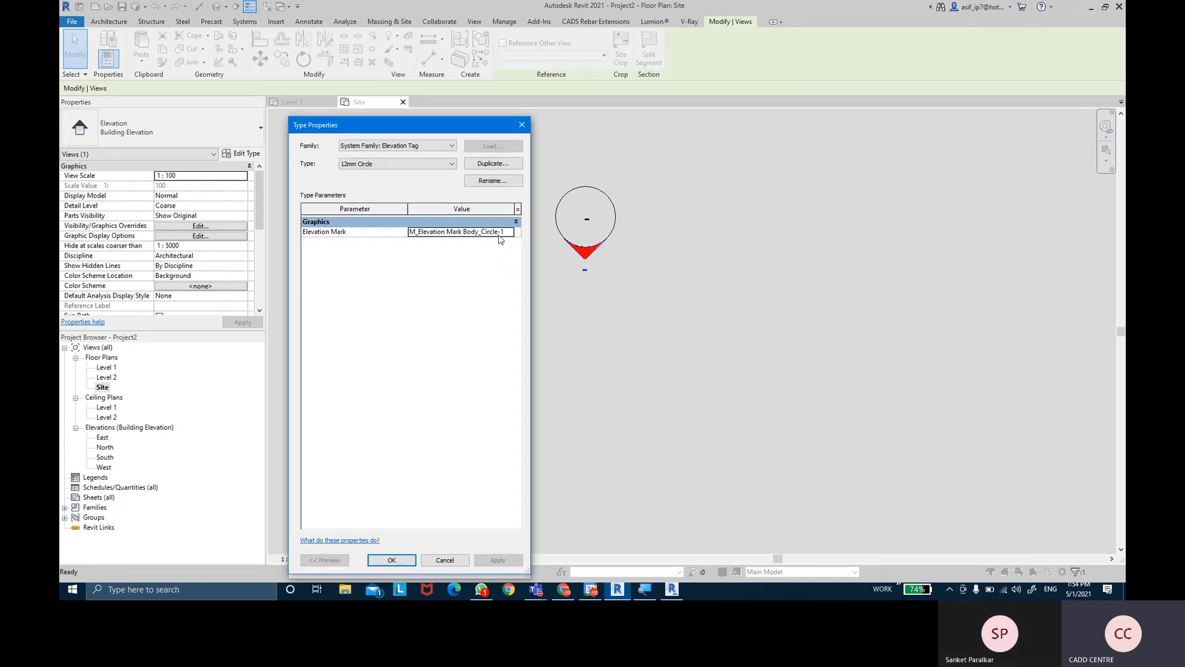
{"action": "left_click", "coordinate": [501, 234]}
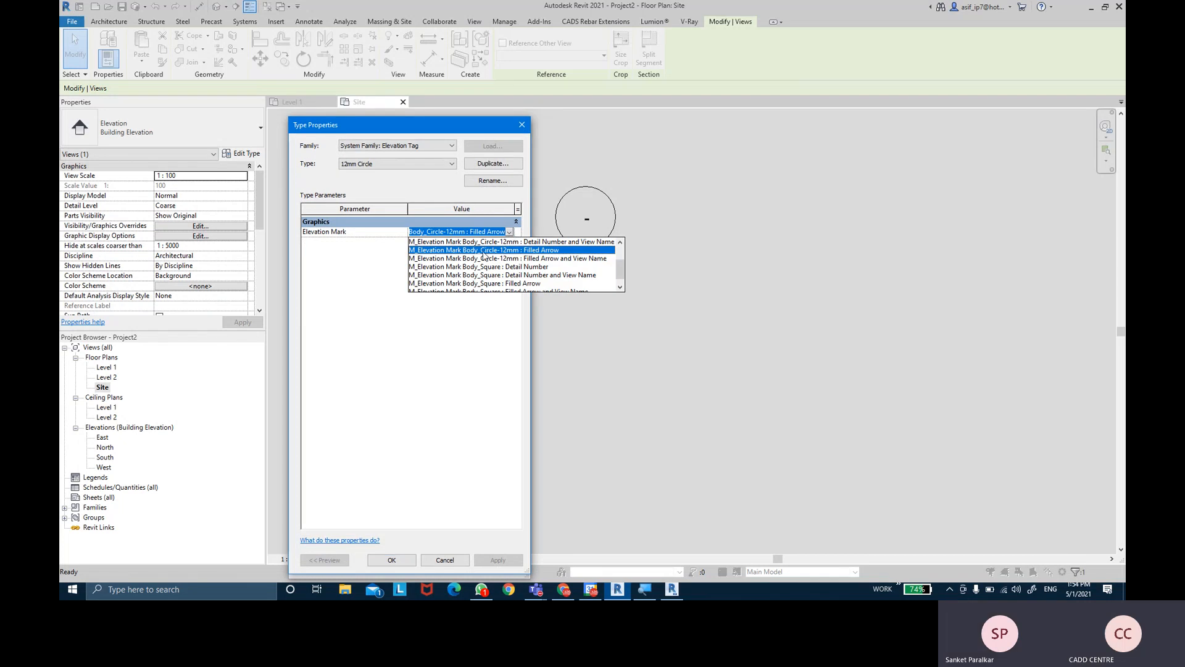
{"action": "left_click", "coordinate": [560, 247]}
{"action": "left_click", "coordinate": [510, 232]}
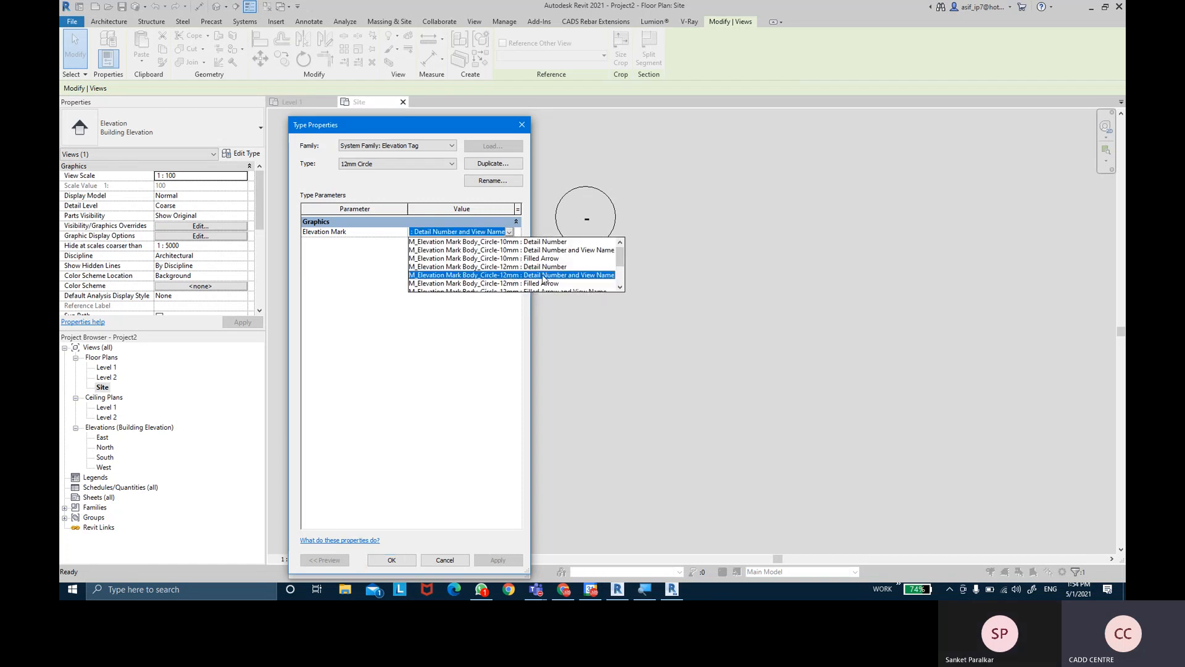
{"action": "left_click", "coordinate": [585, 282]}
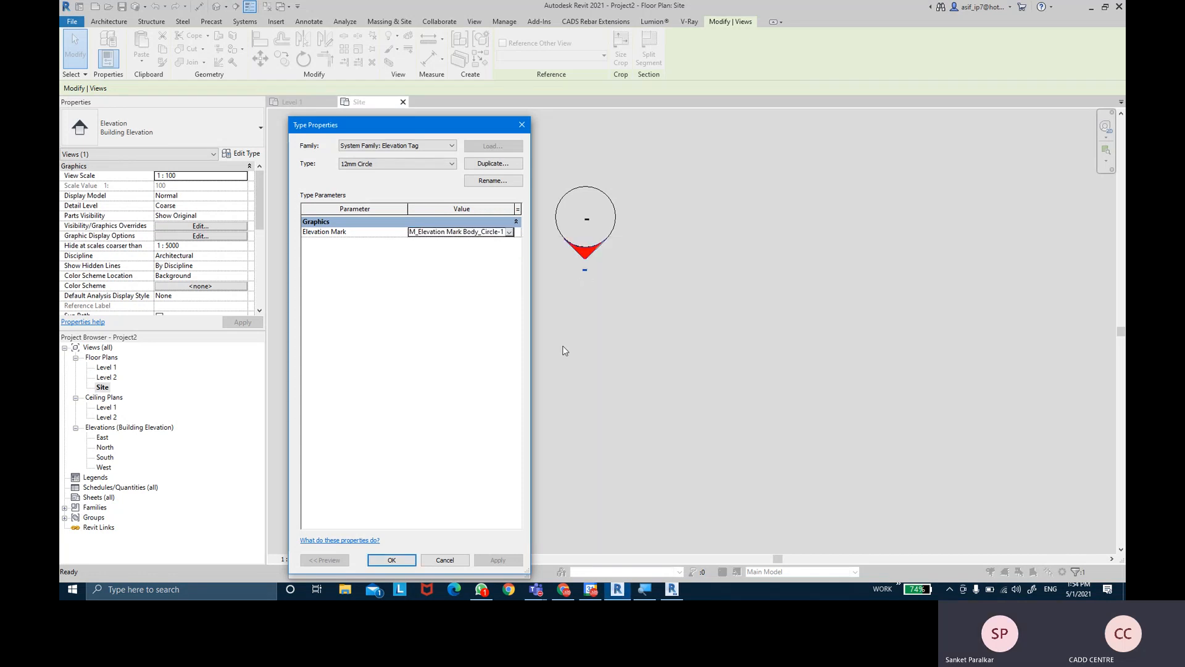
{"action": "left_click", "coordinate": [391, 560]}
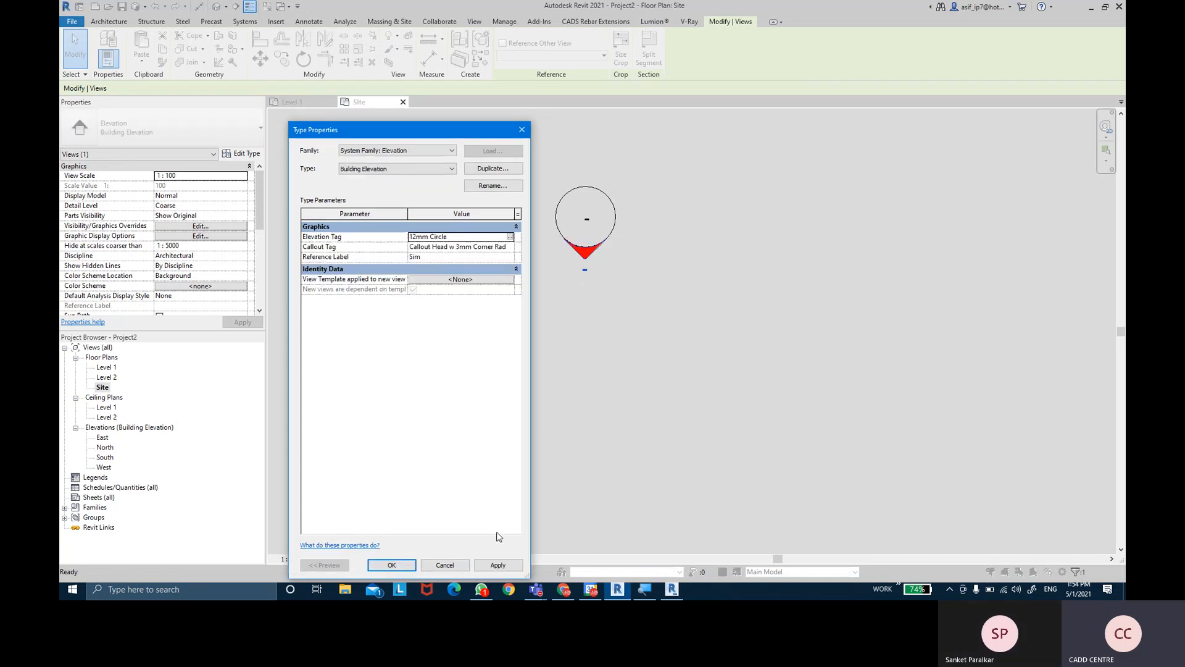
{"action": "left_click", "coordinate": [498, 565]}
{"action": "left_click", "coordinate": [392, 565]}
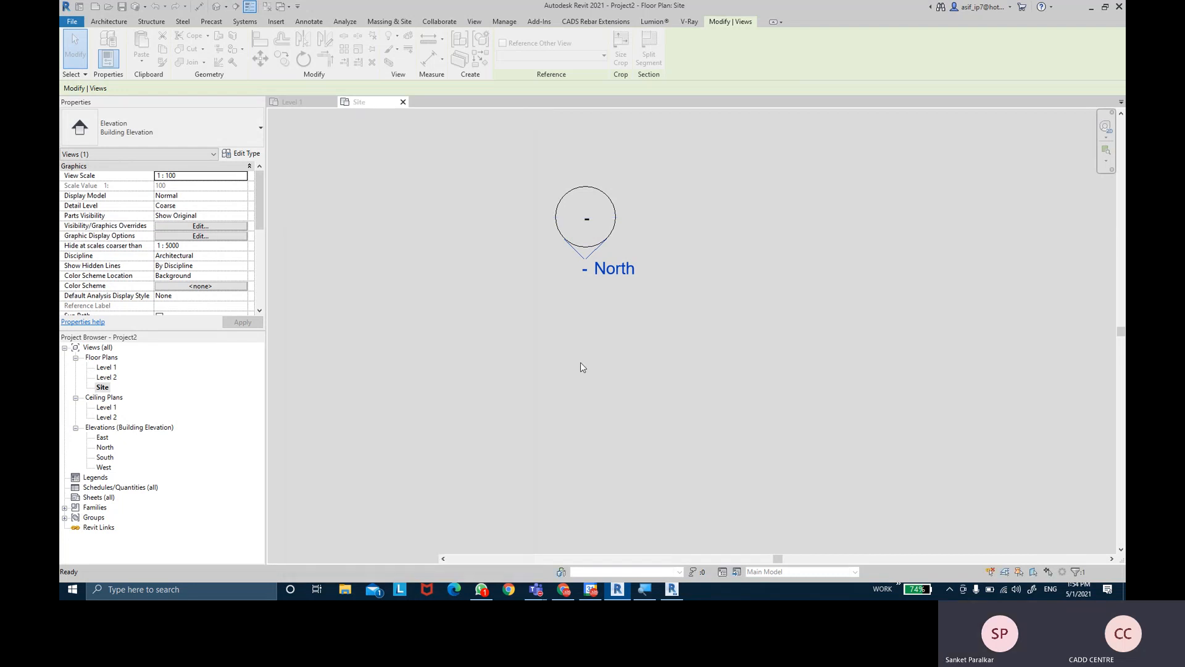
{"action": "left_click", "coordinate": [583, 365]}
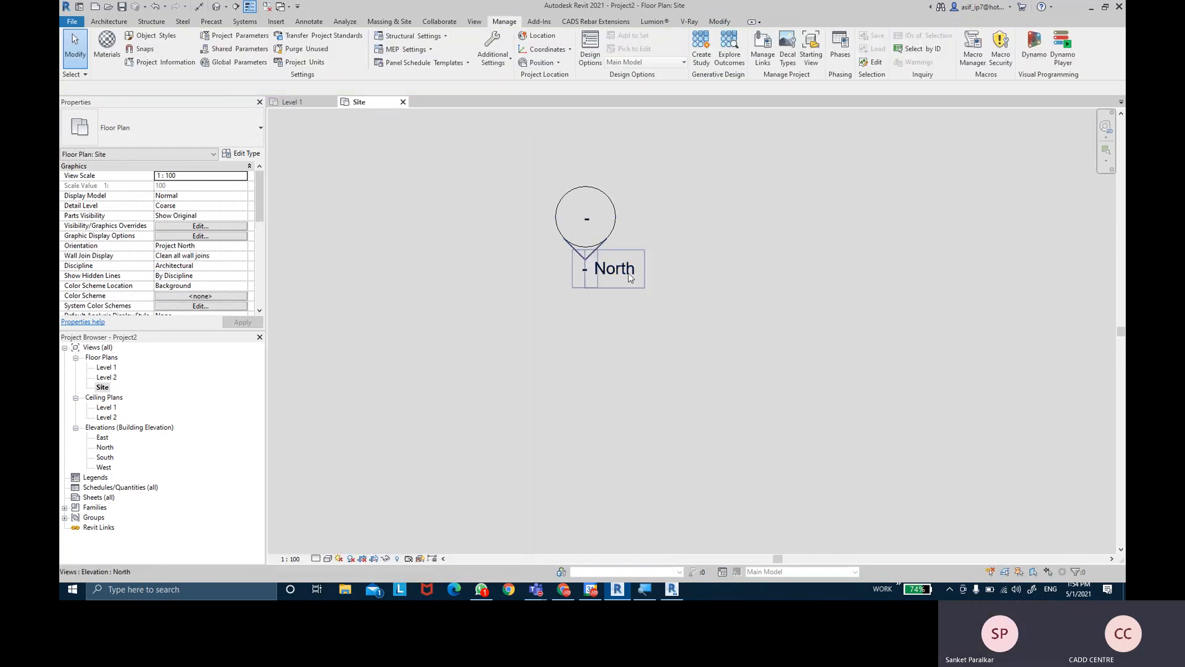
{"action": "scroll", "coordinate": [637, 276], "scroll_direction": "down", "scroll_amount": 3}
{"action": "scroll", "coordinate": [639, 281], "scroll_direction": "down", "scroll_amount": 3}
{"action": "scroll", "coordinate": [746, 333], "scroll_direction": "up", "scroll_amount": 6}
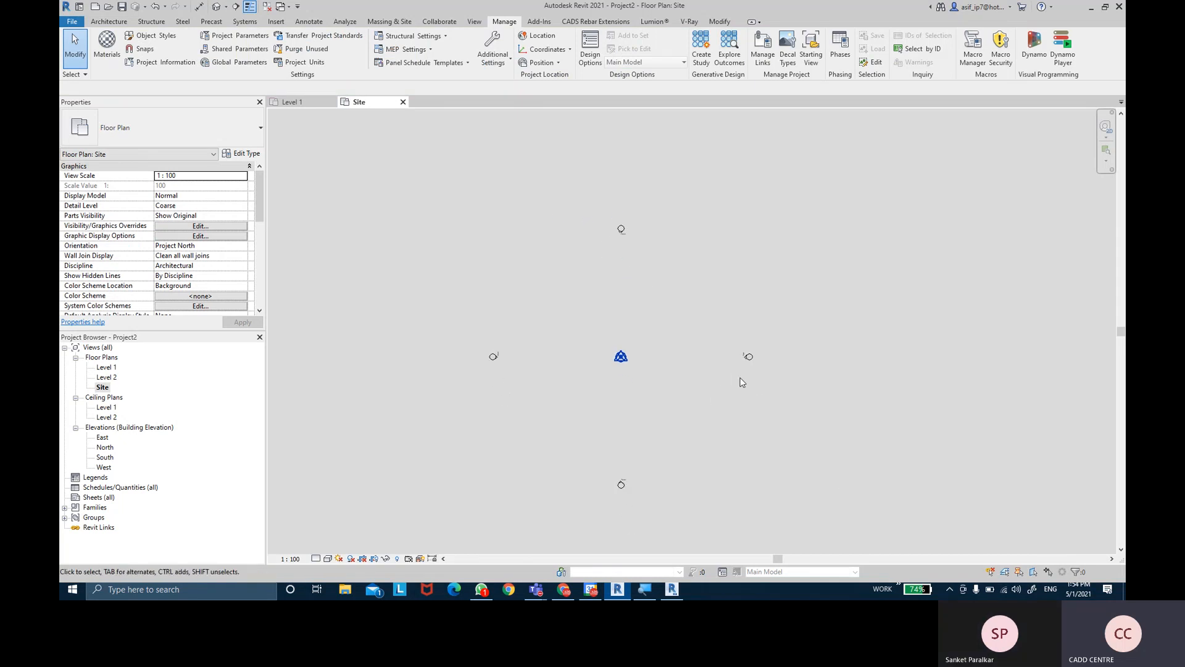
{"action": "scroll", "coordinate": [703, 330], "scroll_direction": "down", "scroll_amount": 5}
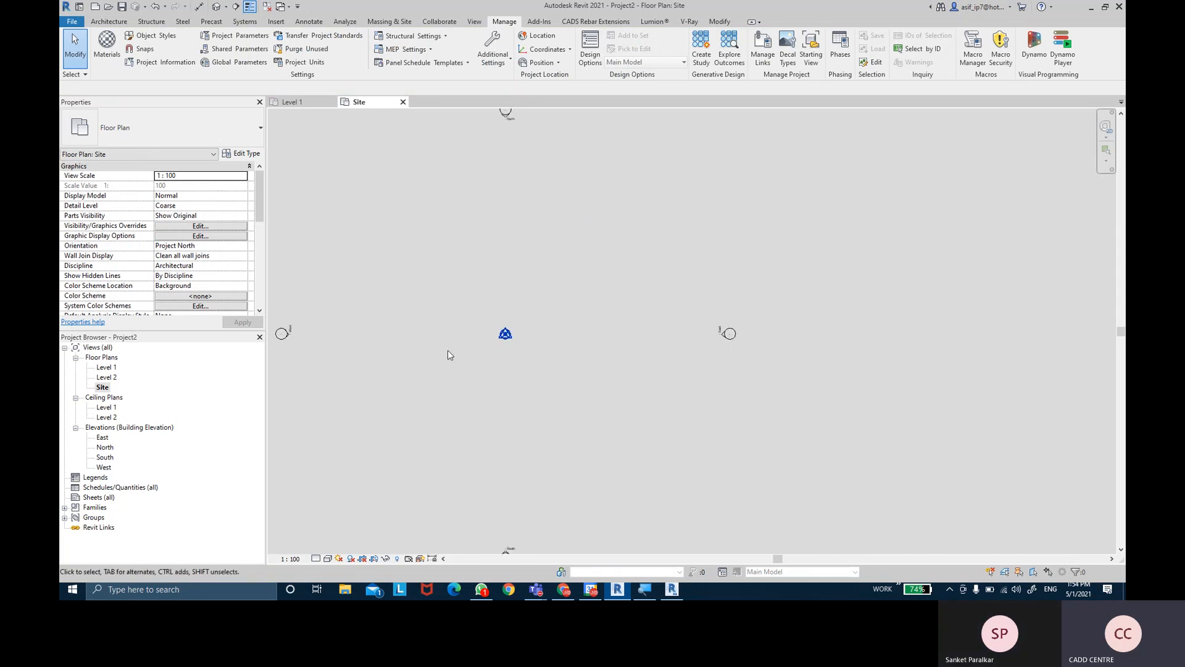
{"action": "scroll", "coordinate": [407, 338], "scroll_direction": "up", "scroll_amount": 2}
{"action": "scroll", "coordinate": [384, 332], "scroll_direction": "up", "scroll_amount": 4}
{"action": "scroll", "coordinate": [498, 352], "scroll_direction": "down", "scroll_amount": 5}
{"action": "scroll", "coordinate": [680, 498], "scroll_direction": "up", "scroll_amount": 4}
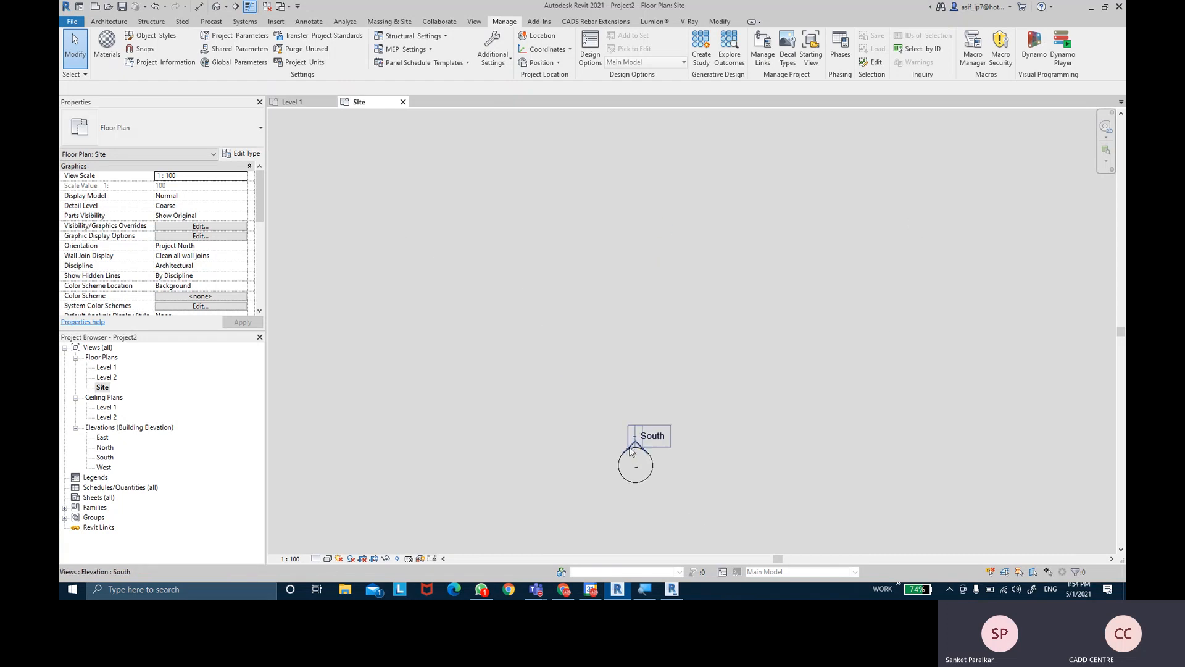
{"action": "scroll", "coordinate": [647, 365], "scroll_direction": "down", "scroll_amount": 5}
{"action": "middle_click_drag", "start_coordinate": [648, 190], "coordinate": [650, 292]}
{"action": "scroll", "coordinate": [648, 289], "scroll_direction": "up", "scroll_amount": 2}
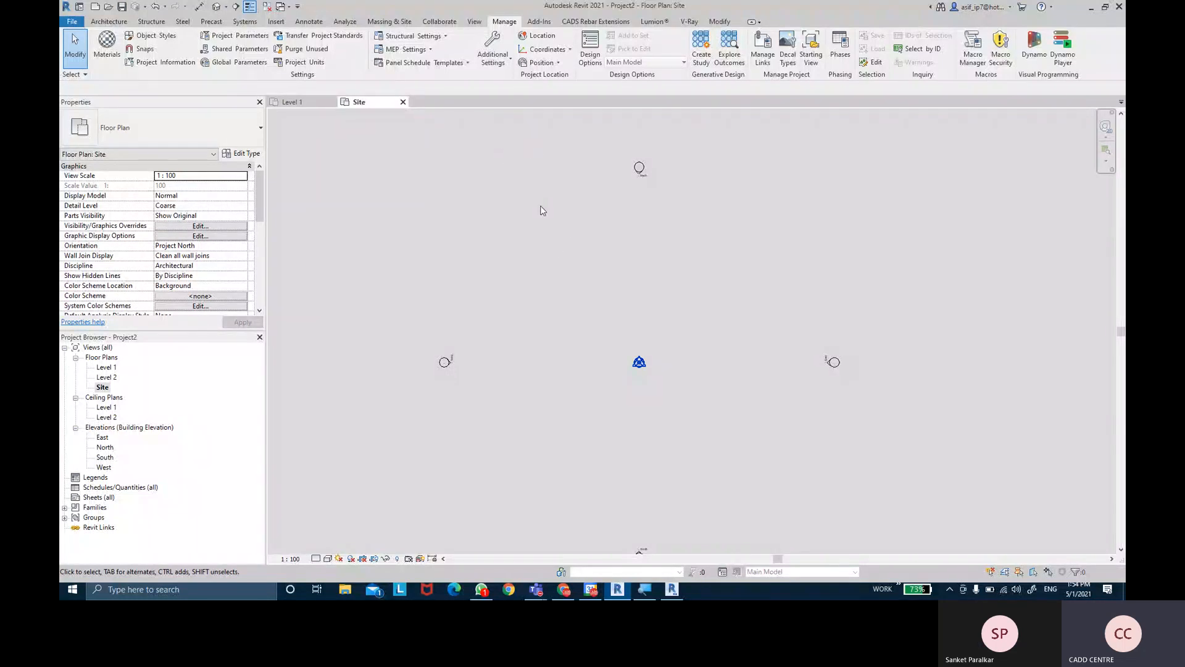
{"action": "middle_click_drag", "start_coordinate": [542, 206], "coordinate": [529, 217]}
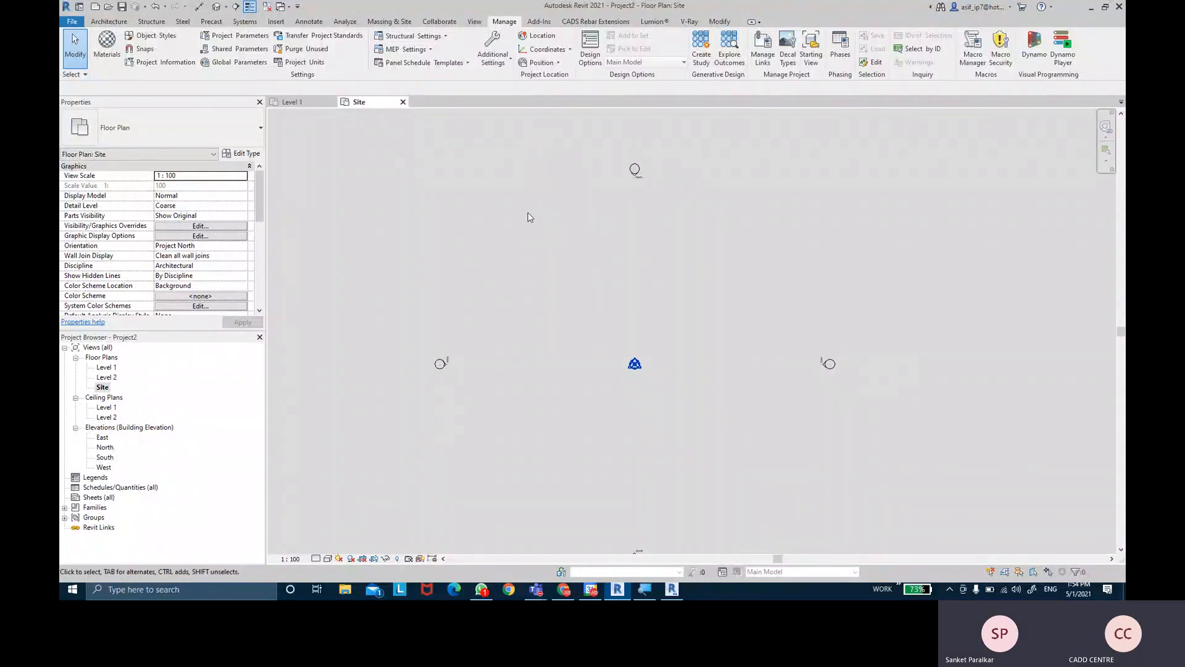
{"action": "left_click", "coordinate": [102, 388]}
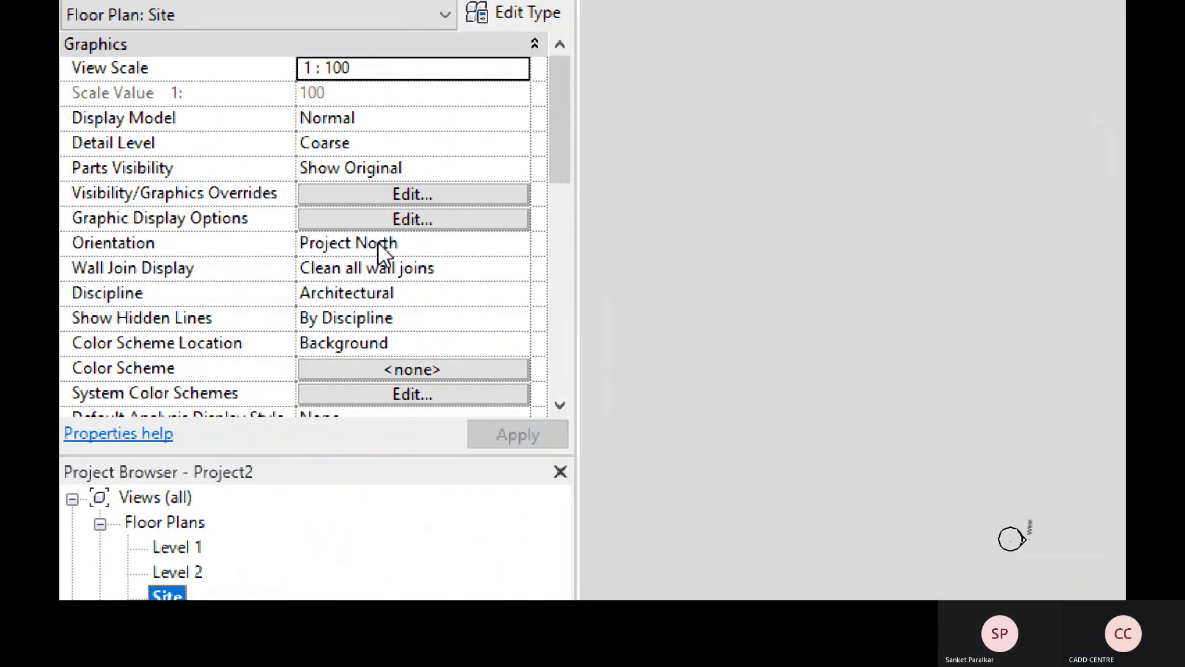
- Change the Site plan's Orientation from Project North to True North and apply it
{"action": "left_click", "coordinate": [518, 247]}
{"action": "left_click", "coordinate": [517, 243]}
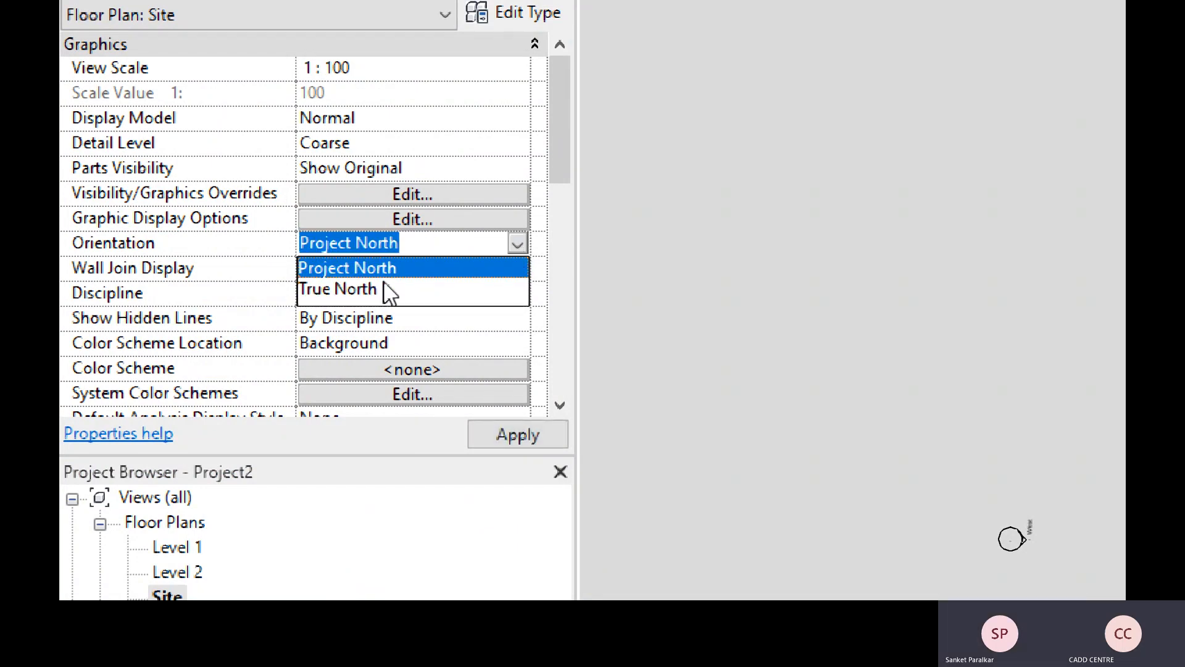
{"action": "left_click", "coordinate": [360, 290]}
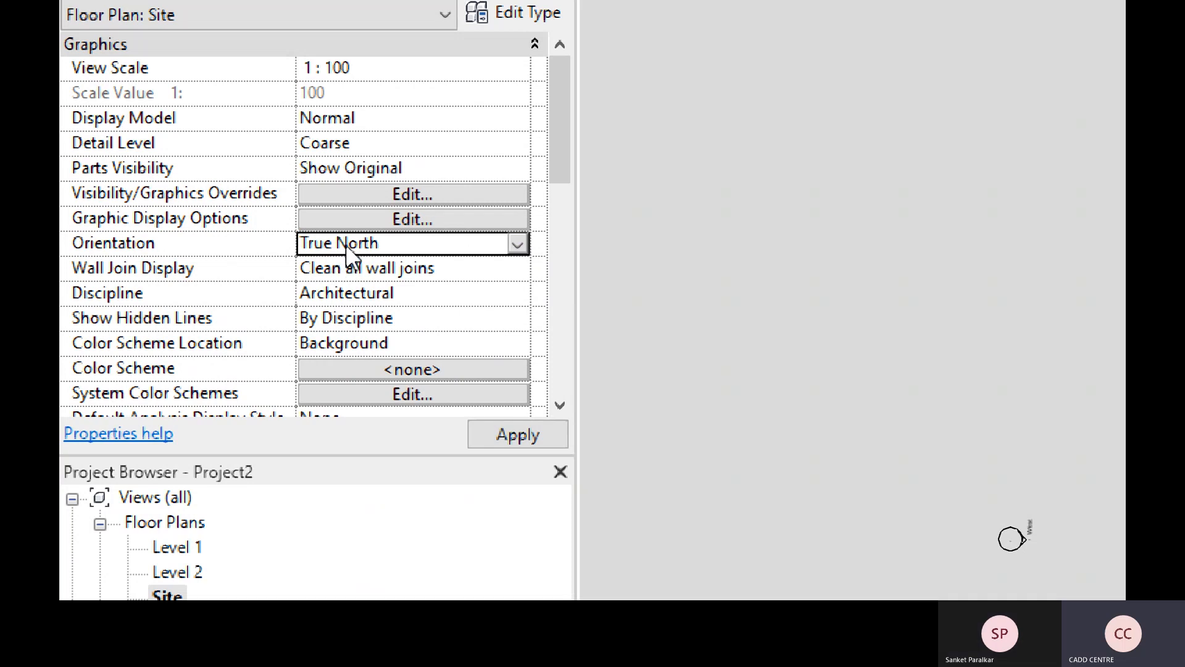
{"action": "left_click", "coordinate": [523, 445]}
{"action": "key", "text": "ctrl"}
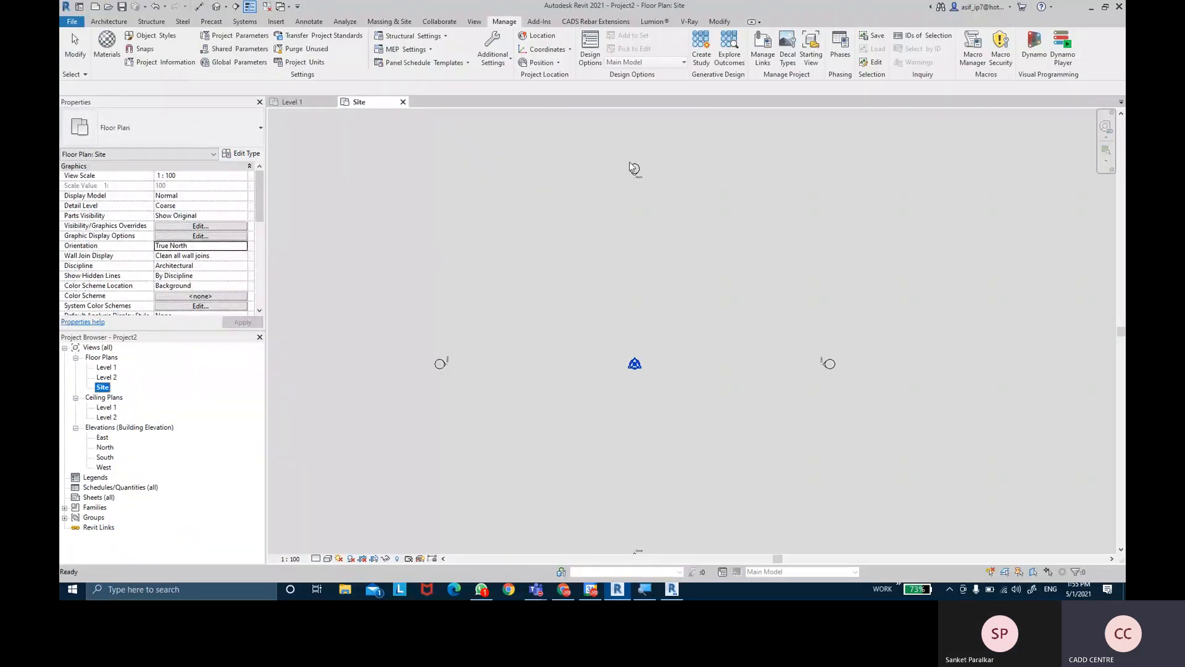
{"action": "scroll", "coordinate": [636, 173], "scroll_direction": "up", "scroll_amount": 1}
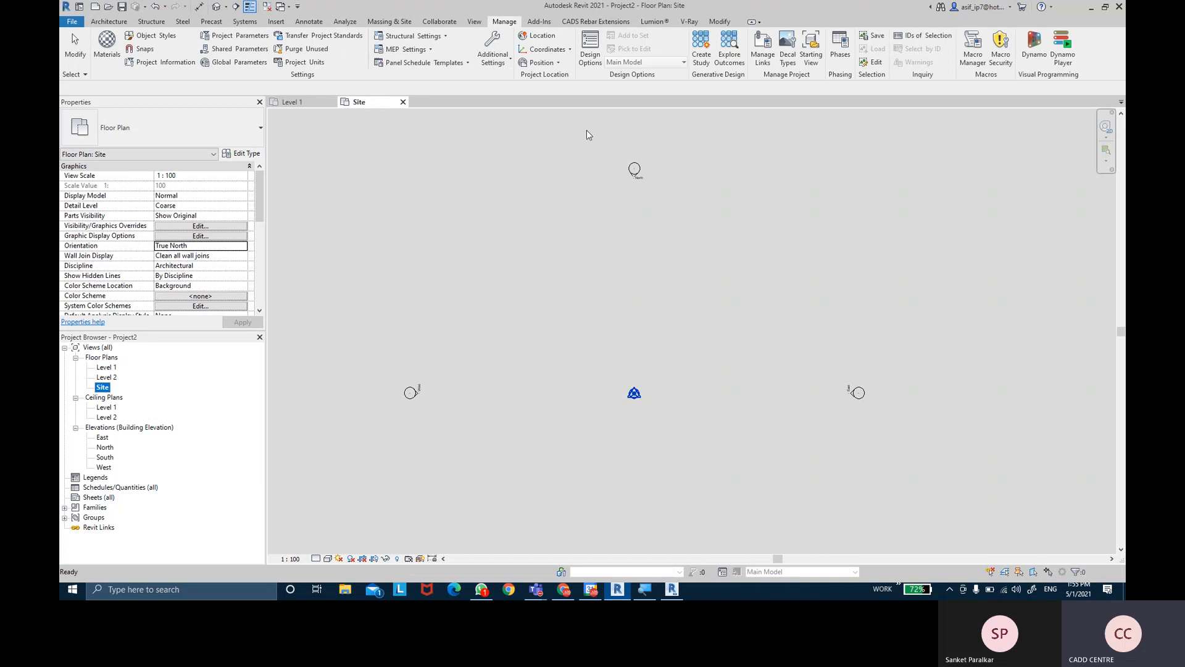
{"action": "left_click", "coordinate": [506, 24]}
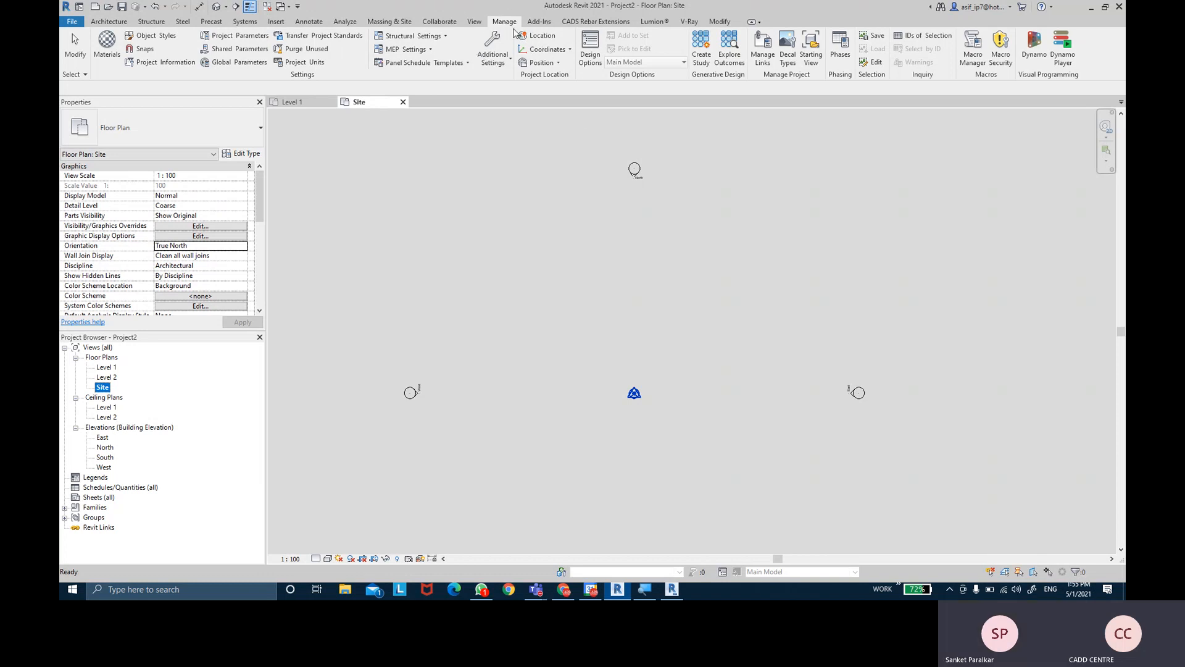
{"action": "left_click", "coordinate": [549, 77]}
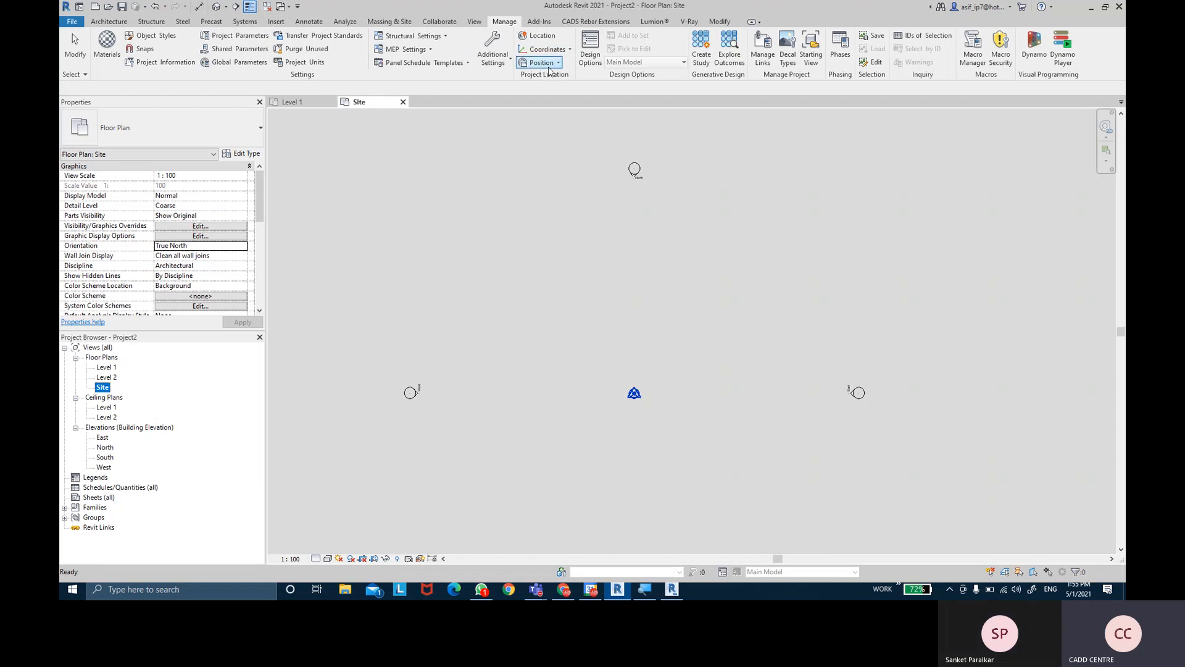
- Rotate True North with a 20° East angle from Project to True North
{"action": "left_click", "coordinate": [548, 65]}
{"action": "left_click", "coordinate": [548, 65]}
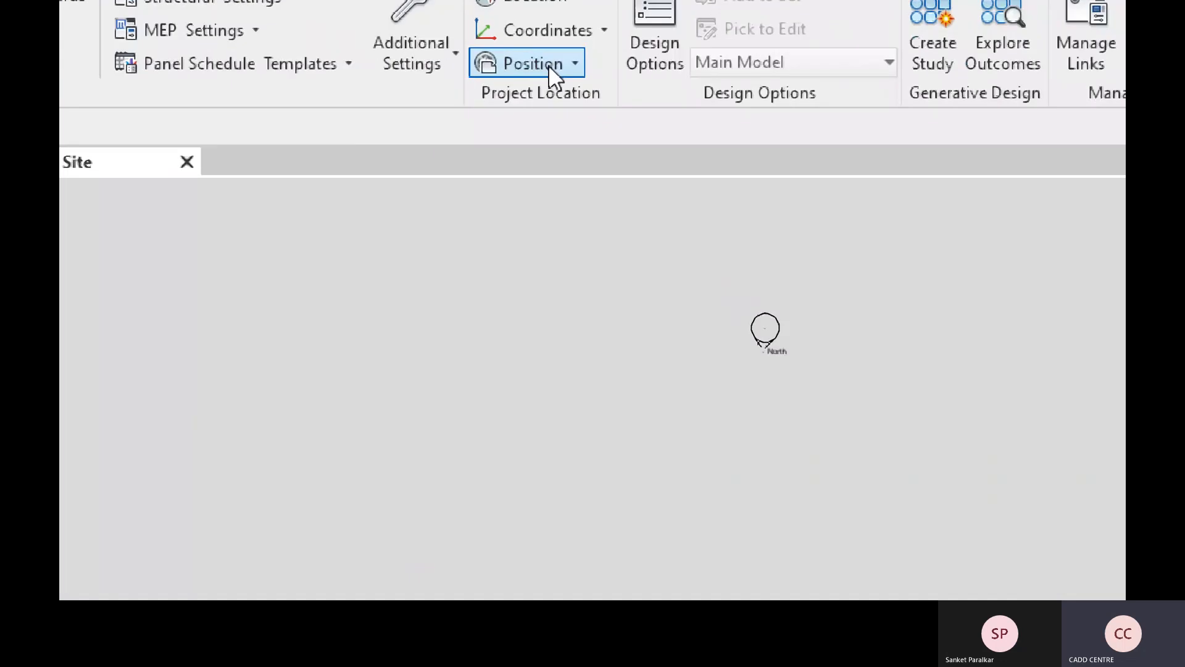
{"action": "left_click", "coordinate": [549, 65]}
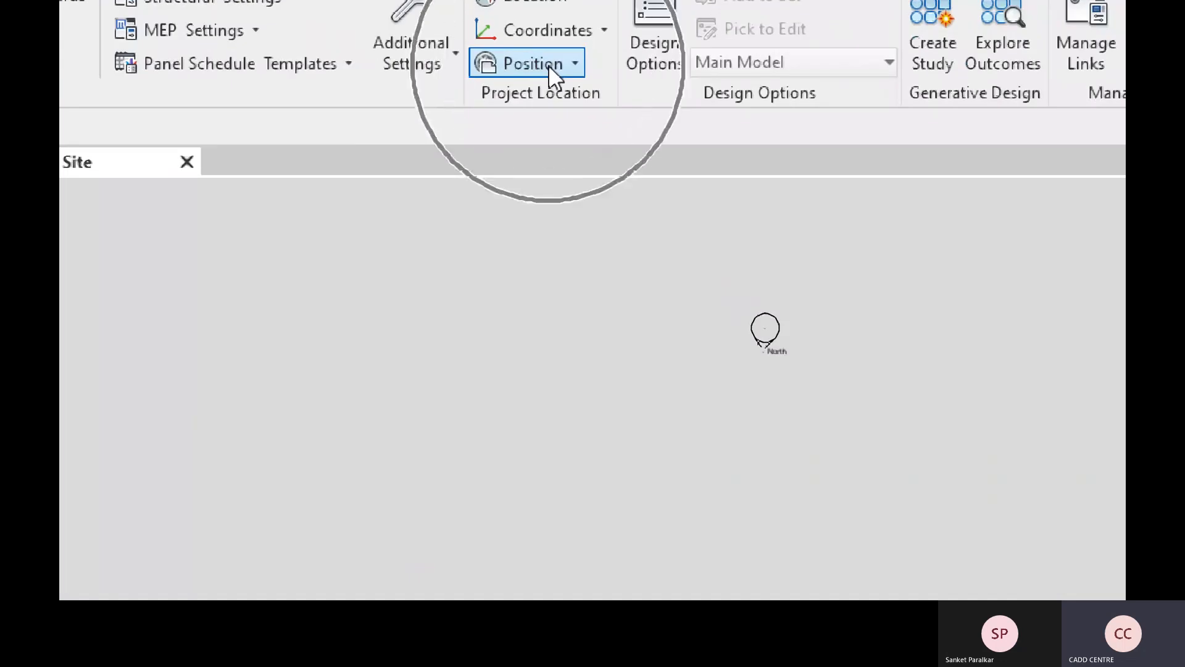
{"action": "left_click", "coordinate": [549, 65]}
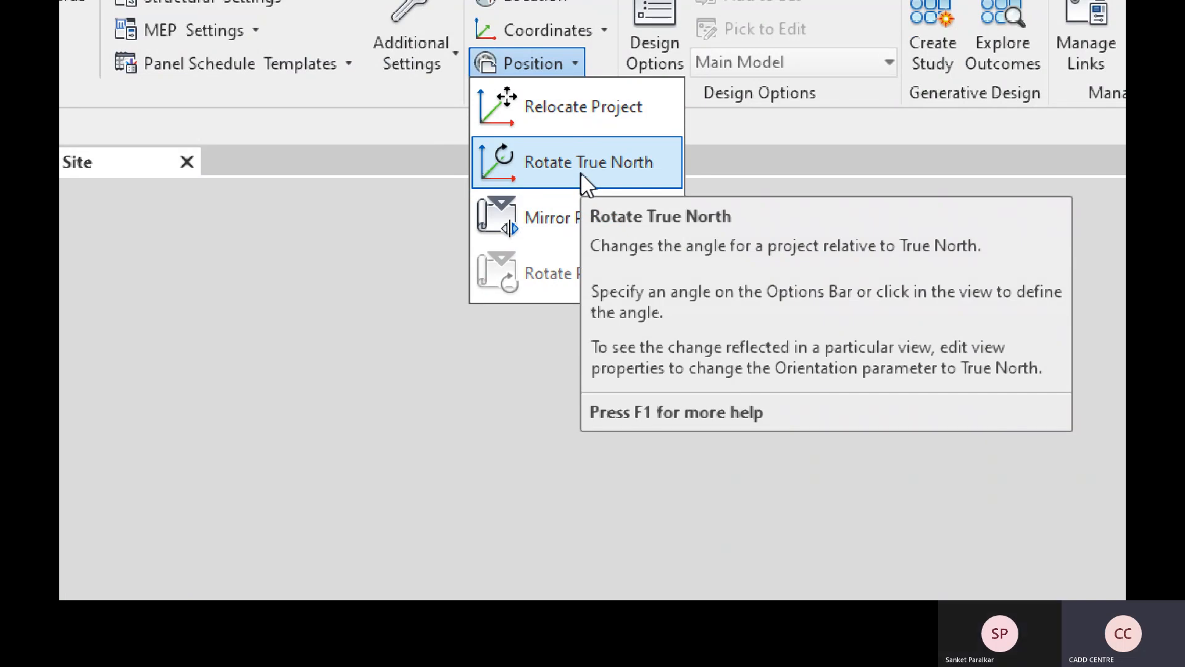
{"action": "left_click", "coordinate": [581, 172]}
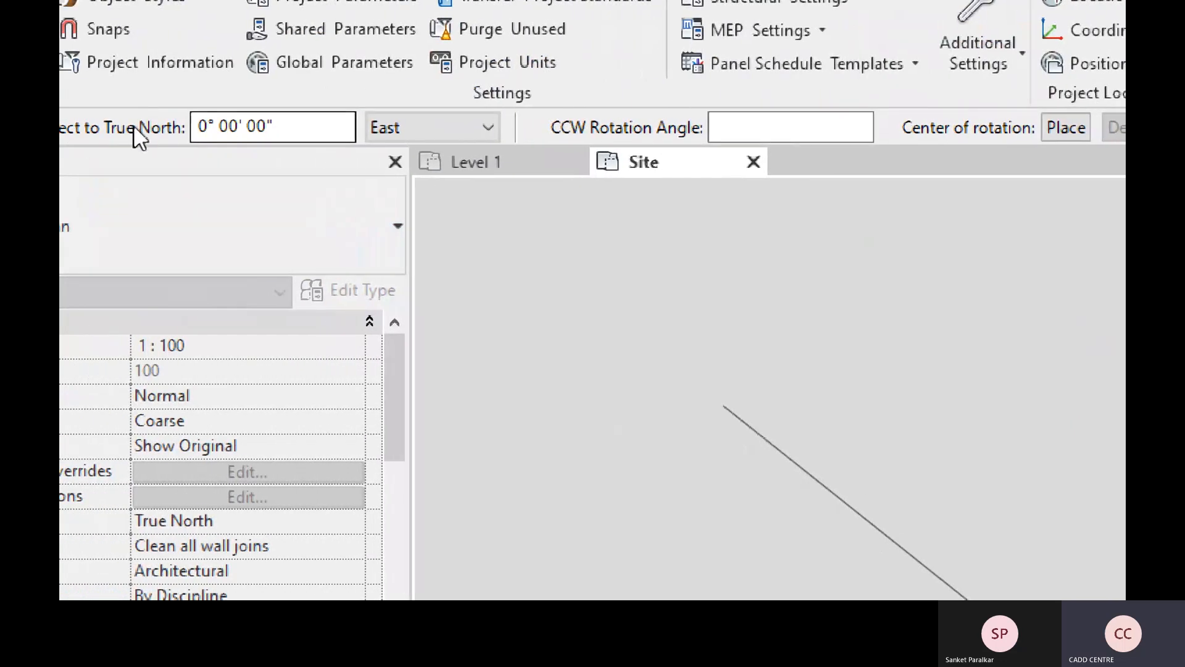
{"action": "left_click_drag", "start_coordinate": [268, 131], "coordinate": [229, 130]}
{"action": "left_click_drag", "start_coordinate": [339, 132], "coordinate": [259, 127]}
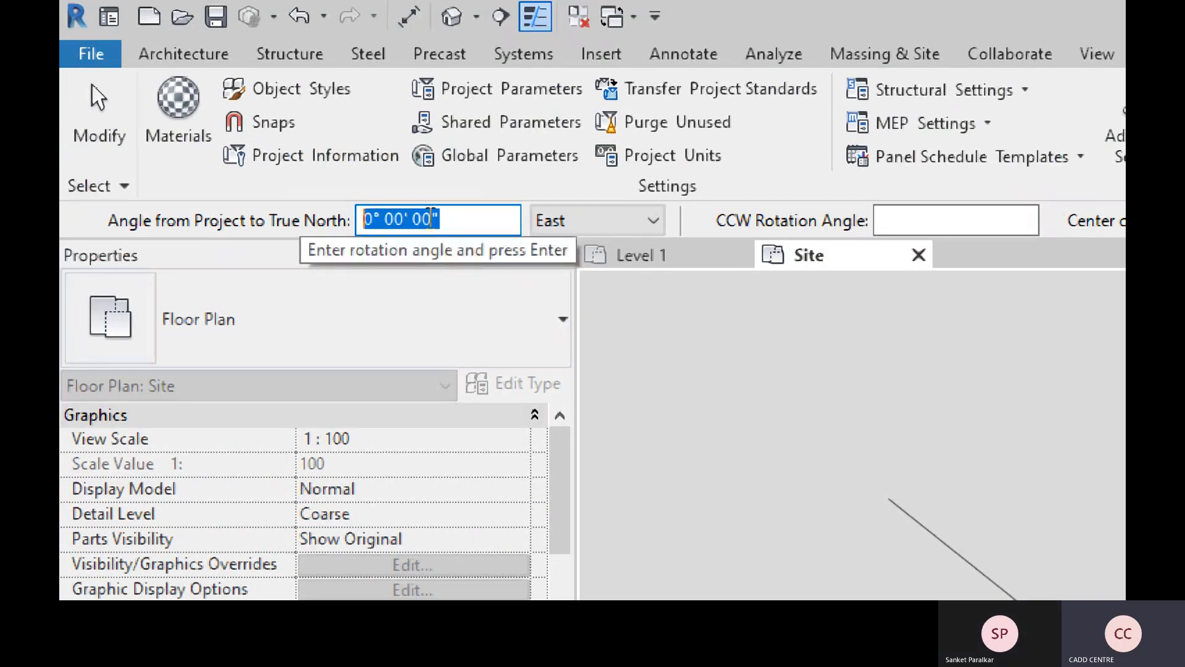
{"action": "type", "text": "20"}
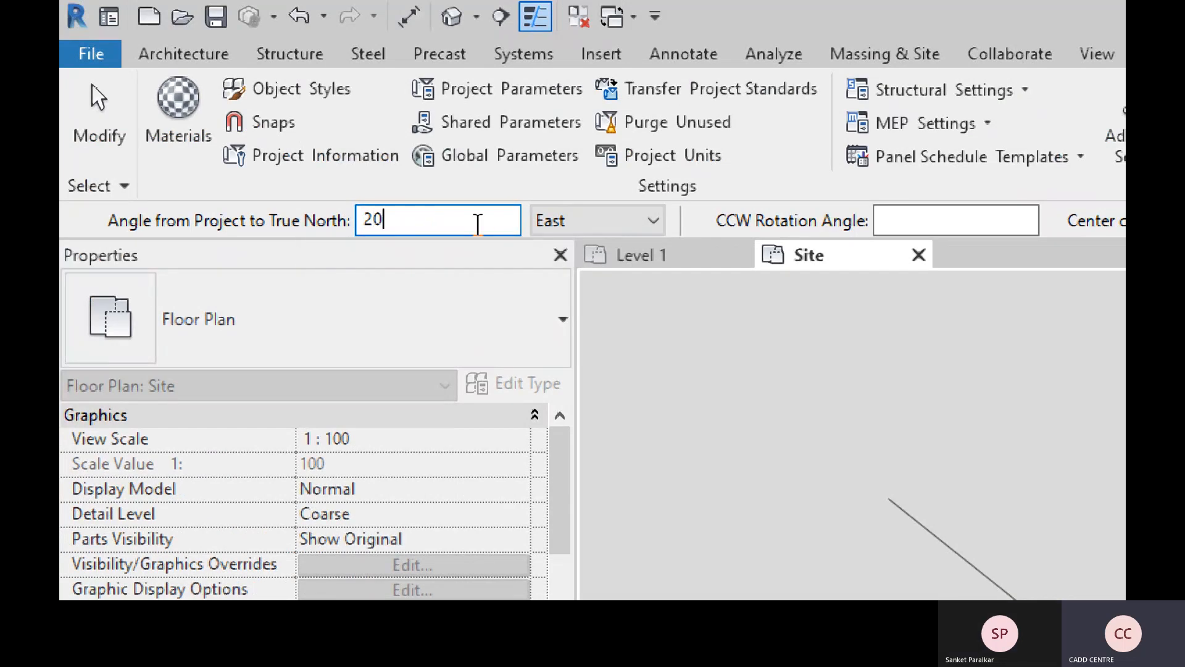
{"action": "left_click", "coordinate": [581, 225]}
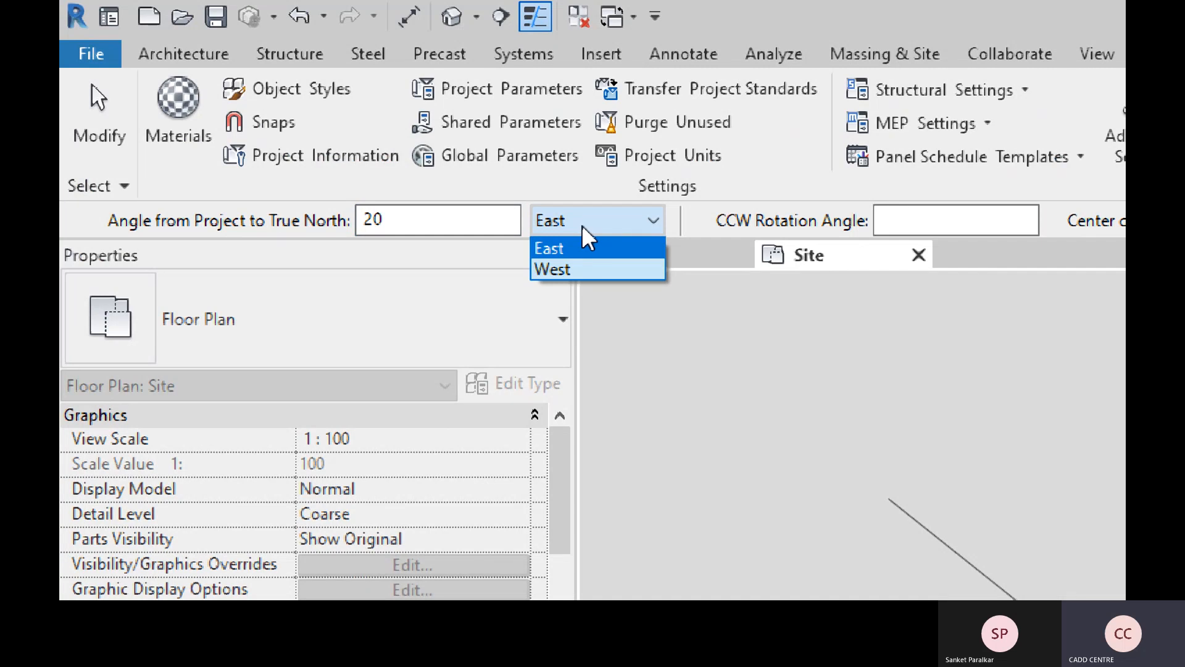
{"action": "left_click", "coordinate": [582, 224]}
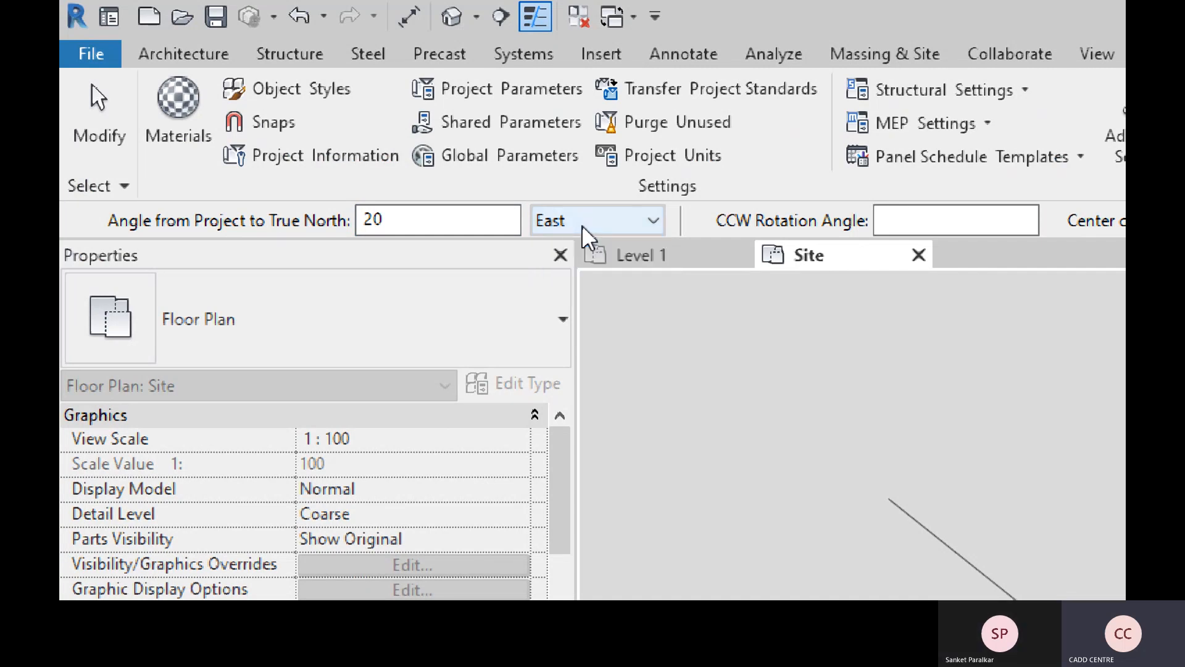
{"action": "left_click", "coordinate": [561, 222]}
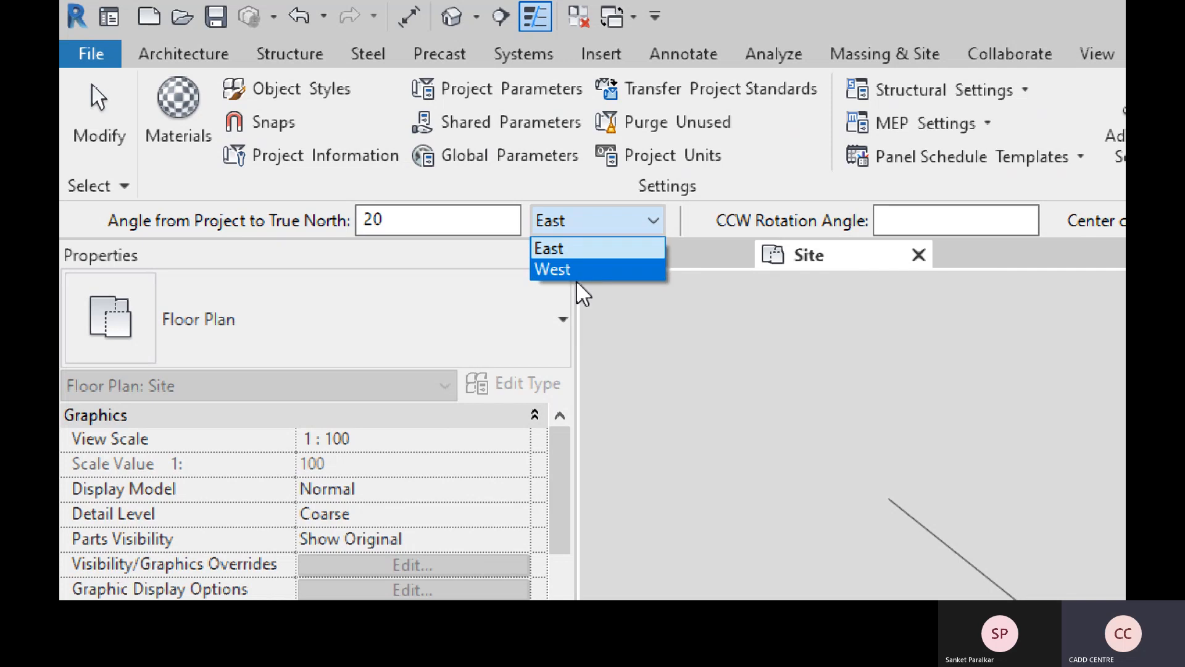
{"action": "left_click", "coordinate": [580, 250]}
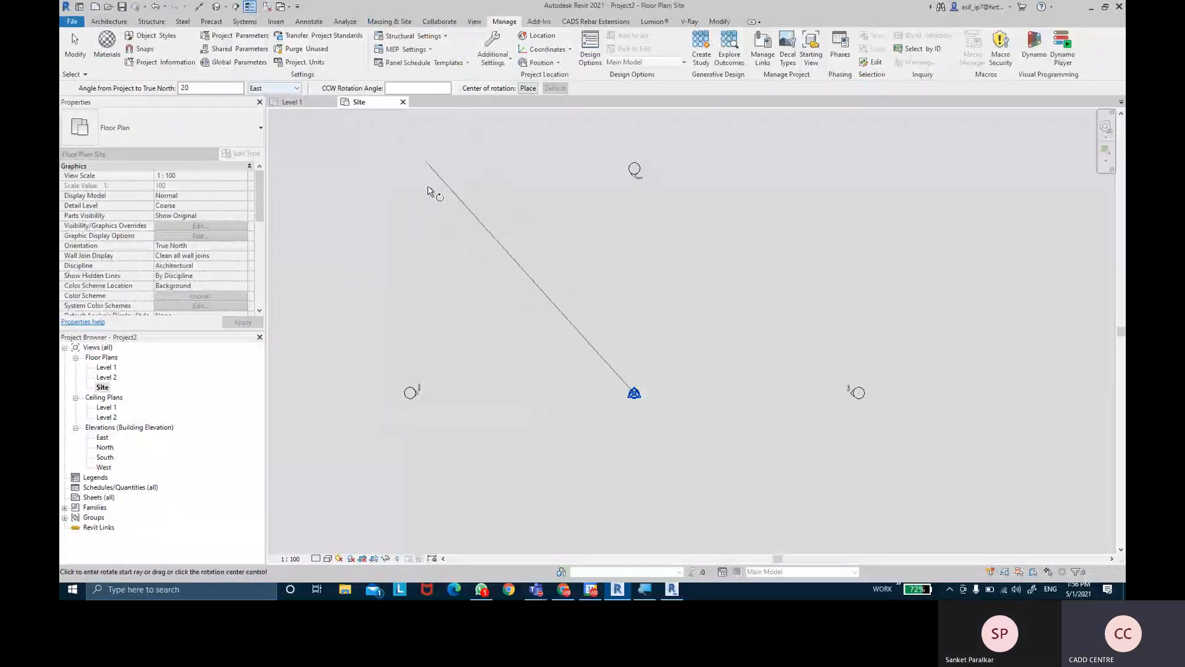
{"action": "key", "text": "Return"}
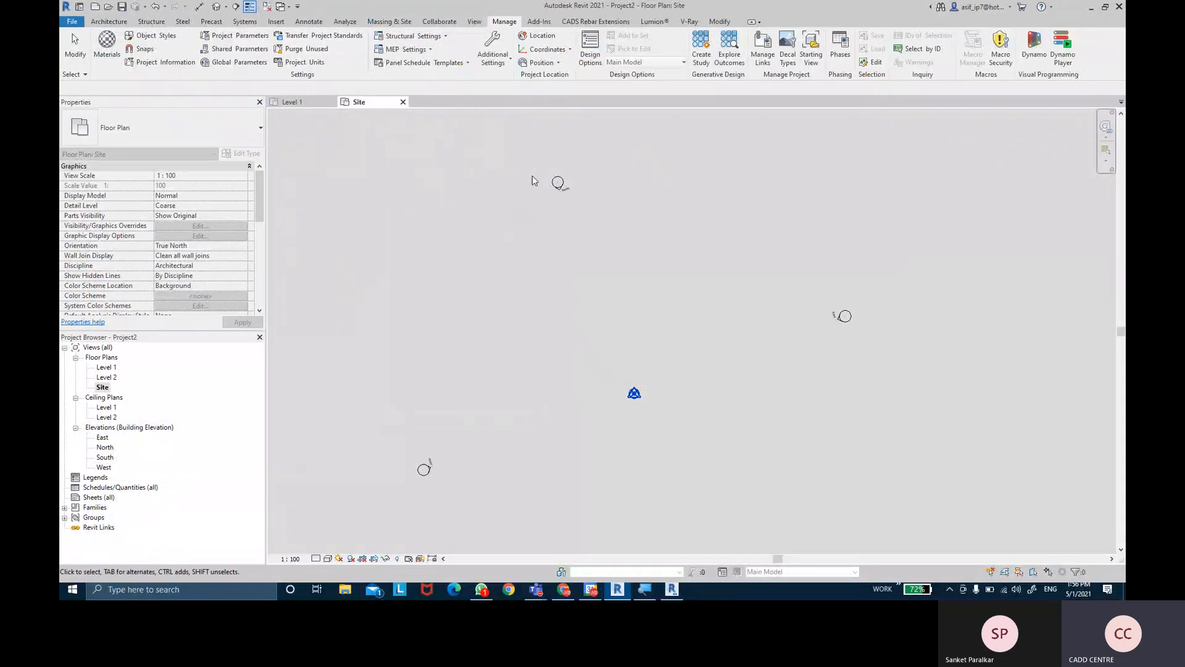
- Zoom and pan the Site plan to centre the four elevation markers
{"action": "scroll", "coordinate": [568, 194], "scroll_direction": "up", "scroll_amount": 3}
{"action": "scroll", "coordinate": [569, 197], "scroll_direction": "down", "scroll_amount": 3}
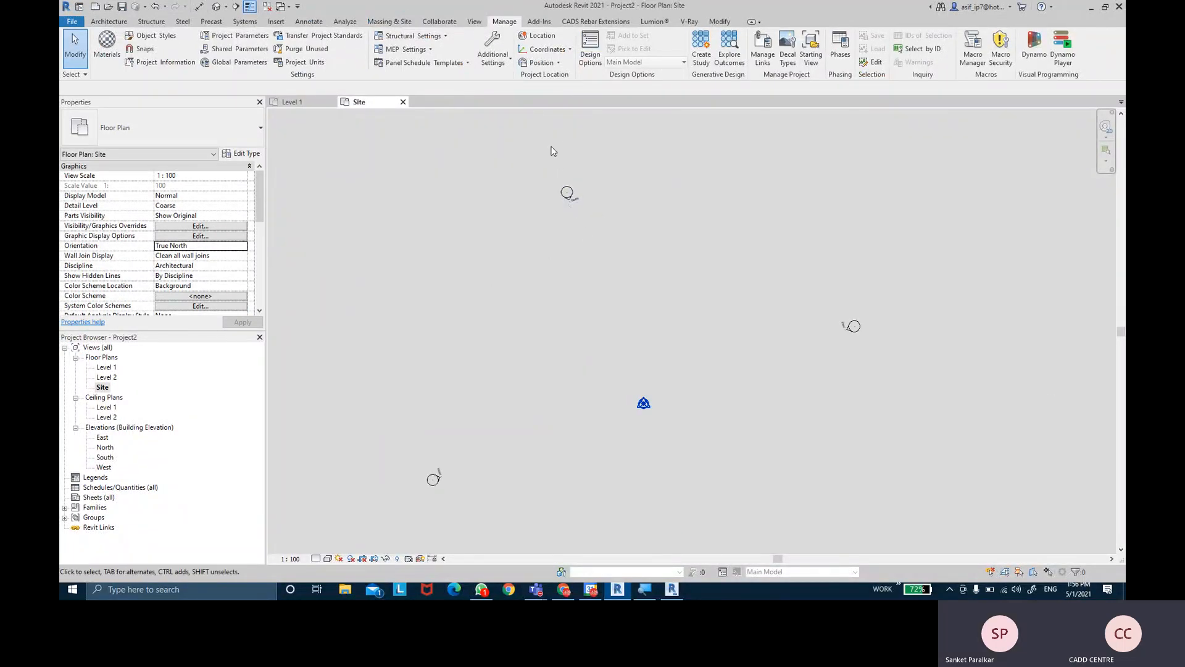
{"action": "scroll", "coordinate": [857, 329], "scroll_direction": "up", "scroll_amount": 2}
{"action": "scroll", "coordinate": [857, 329], "scroll_direction": "up", "scroll_amount": 4}
{"action": "scroll", "coordinate": [834, 328], "scroll_direction": "down", "scroll_amount": 7}
{"action": "middle_click_drag", "start_coordinate": [803, 307], "coordinate": [863, 229]}
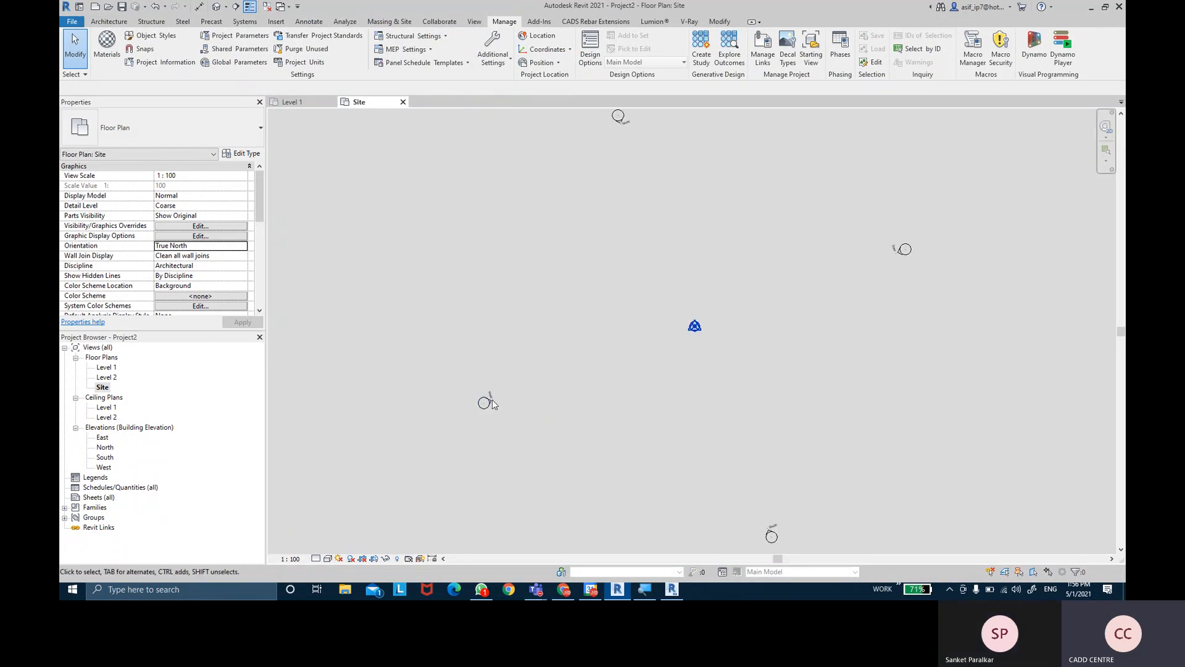
{"action": "scroll", "coordinate": [780, 505], "scroll_direction": "up", "scroll_amount": 4}
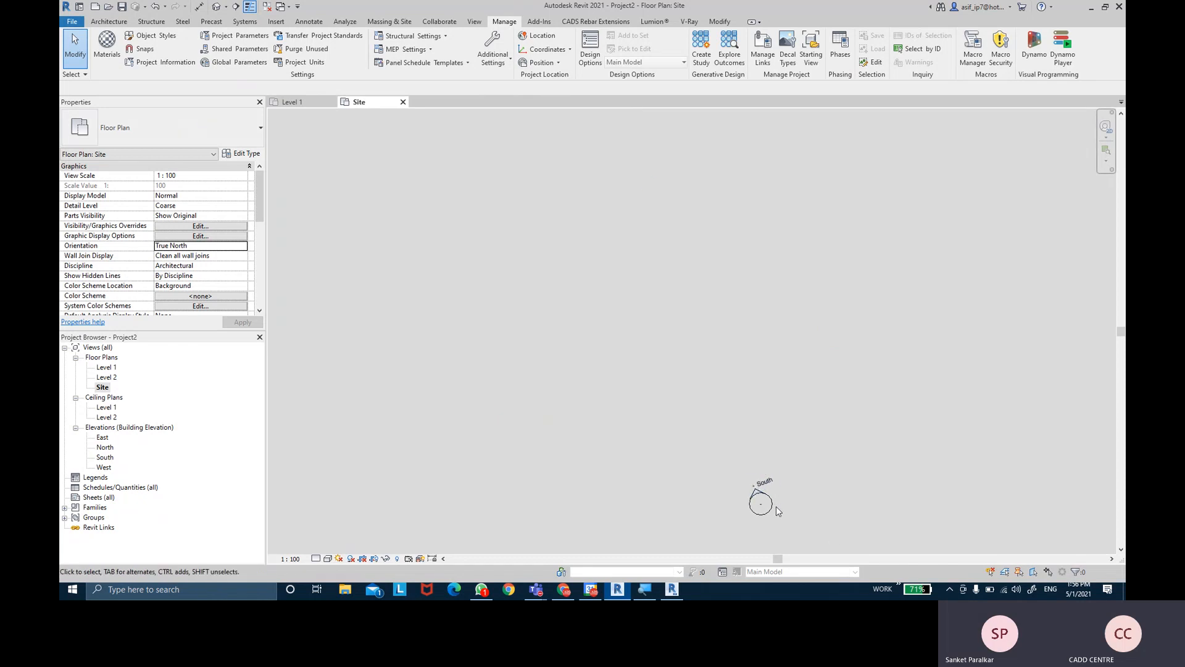
{"action": "scroll", "coordinate": [776, 506], "scroll_direction": "down", "scroll_amount": 4}
{"action": "mouse_move", "coordinate": [653, 387]}
{"action": "middle_mouse_down"}
{"action": "mouse_move", "coordinate": [665, 400]}
{"action": "mouse_move", "coordinate": [656, 405]}
{"action": "middle_mouse_up"}
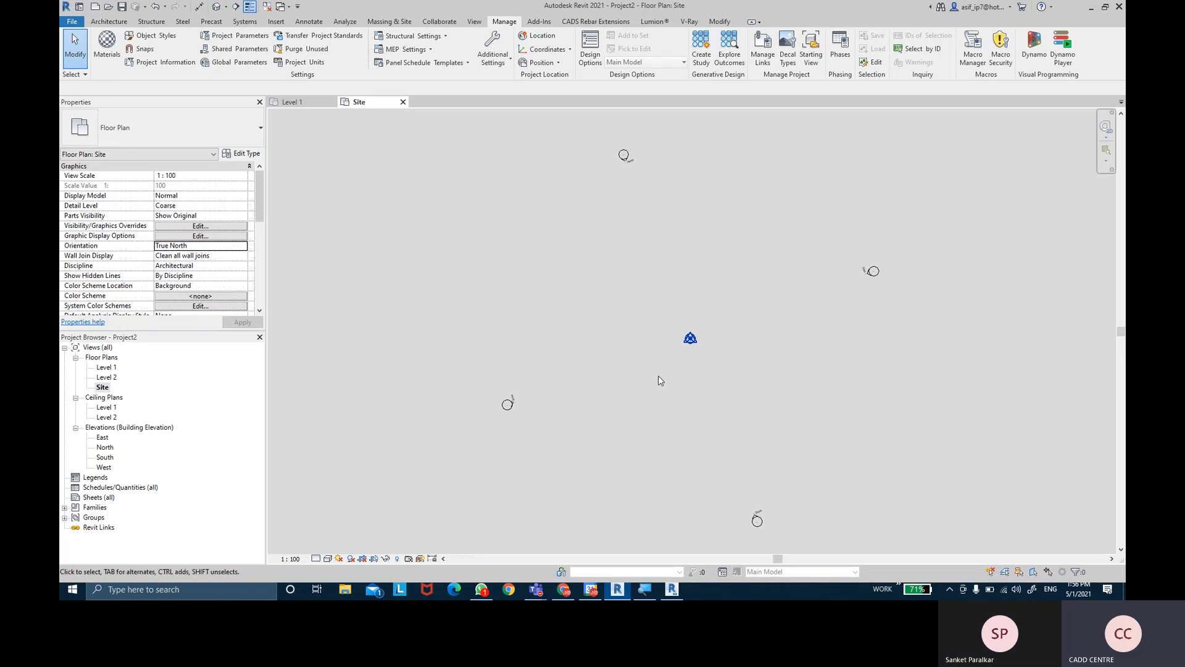
{"action": "middle_click_drag", "start_coordinate": [650, 350], "coordinate": [647, 341]}
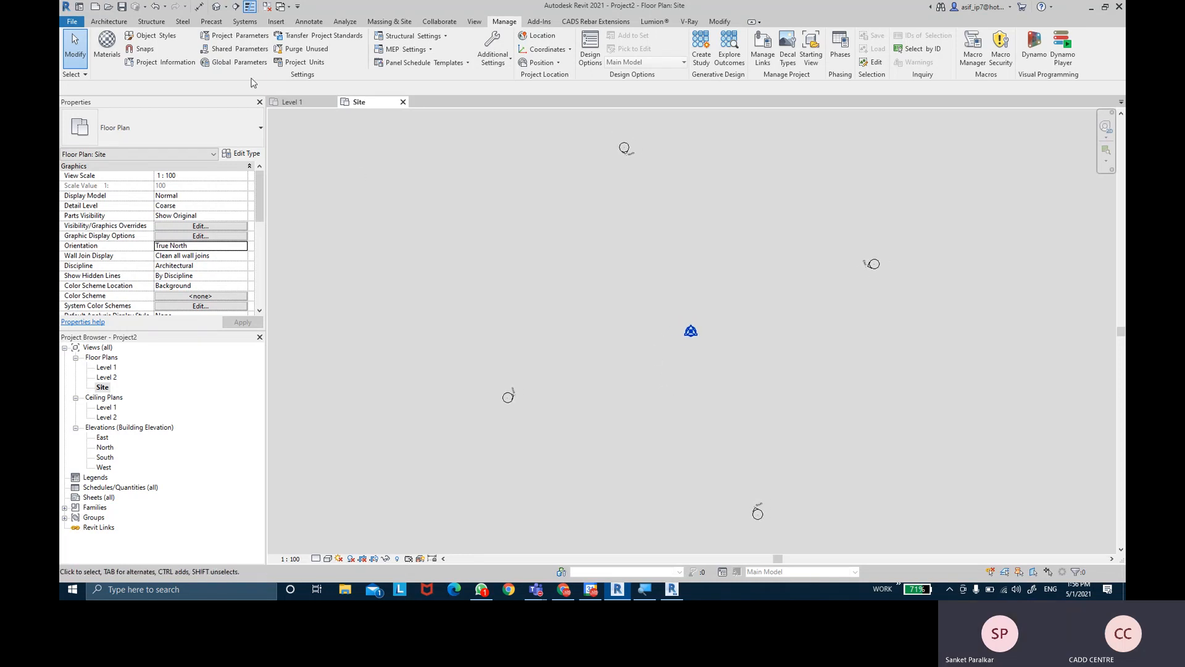
- Check project units, confirm Project Information, then open Manage > Location's Position options
{"action": "left_click", "coordinate": [301, 63]}
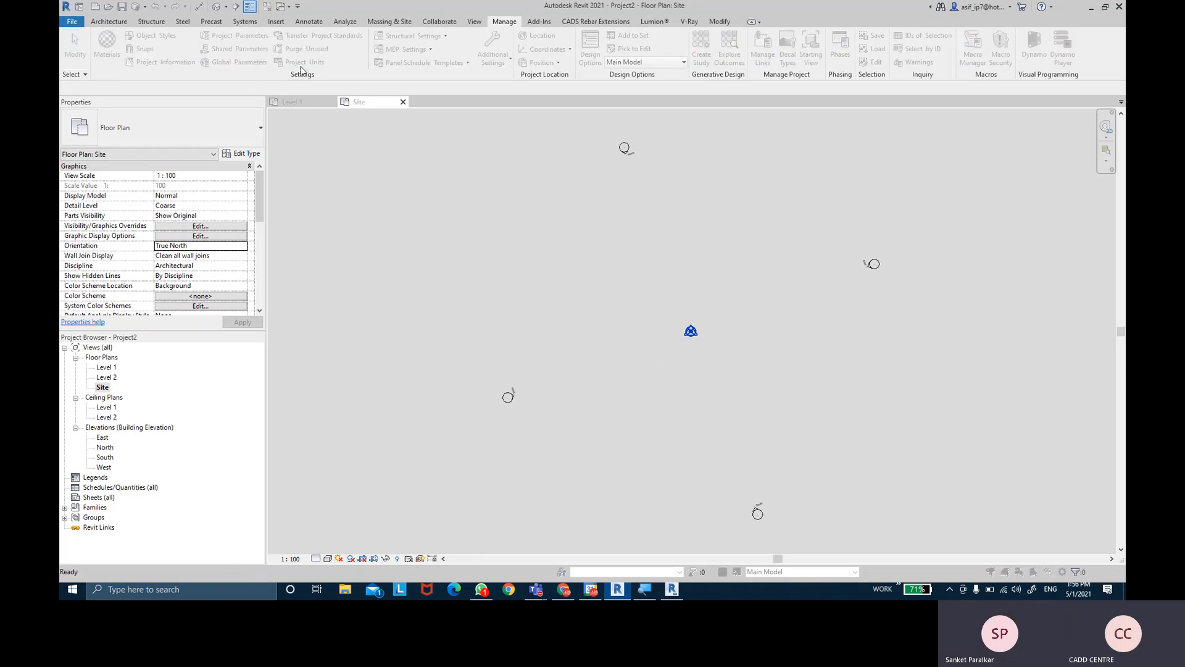
{"action": "left_click", "coordinate": [596, 205]}
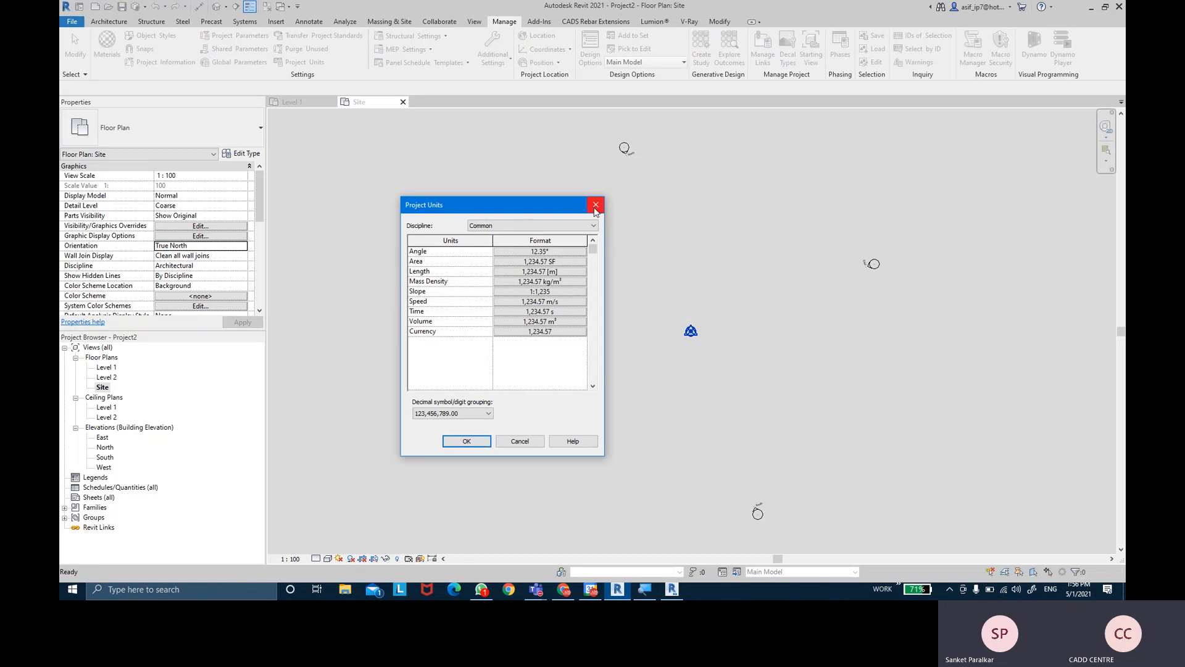
{"action": "left_click", "coordinate": [149, 64]}
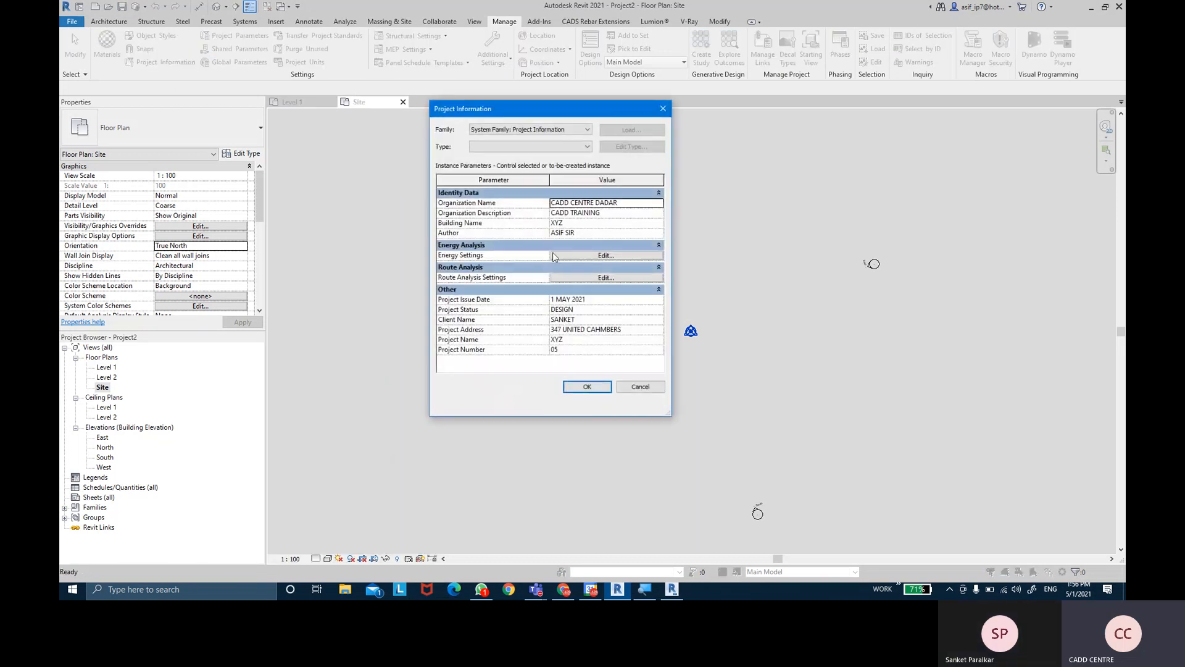
{"action": "left_click", "coordinate": [587, 387]}
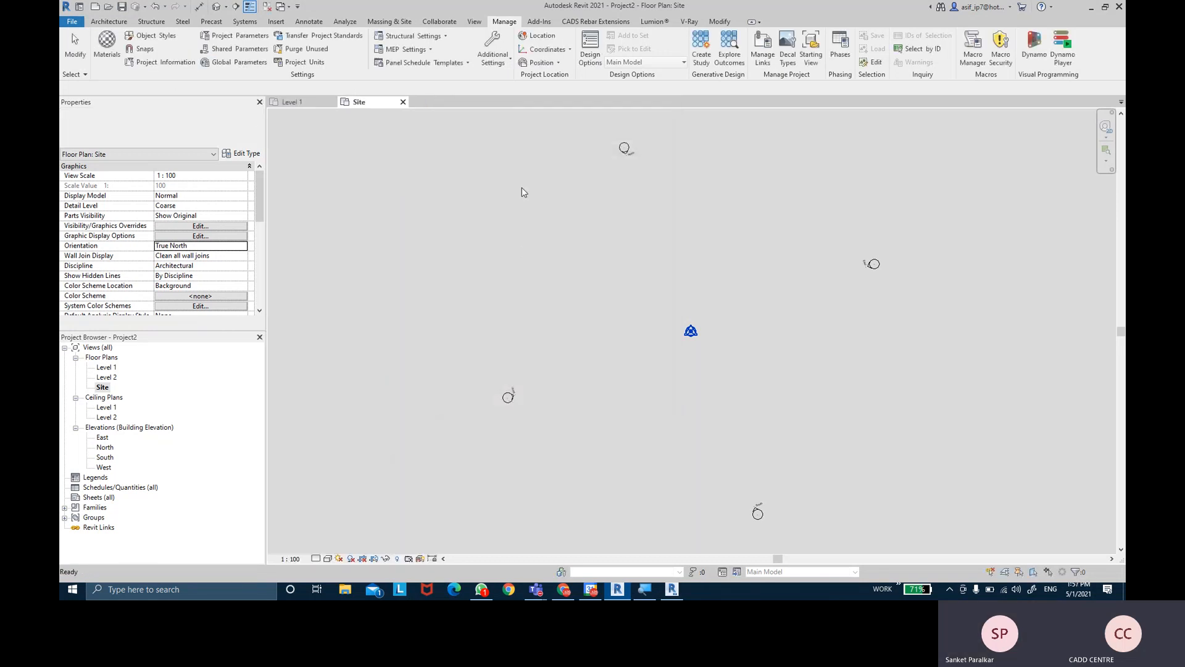
{"action": "left_click", "coordinate": [544, 37]}
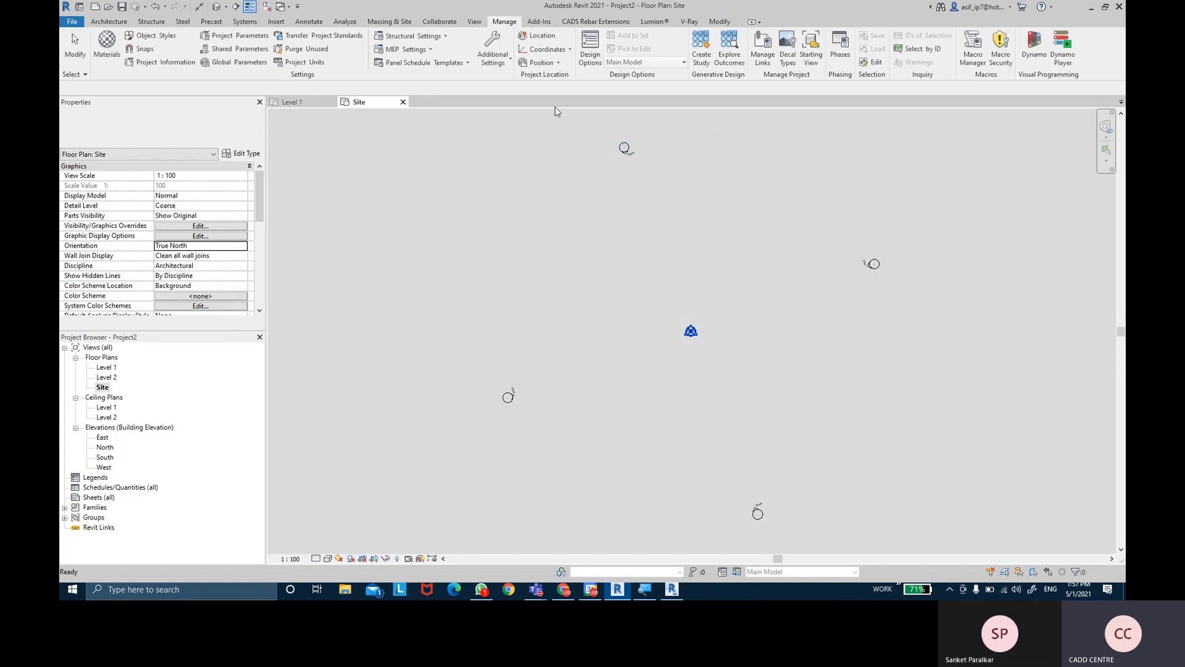
{"action": "left_click", "coordinate": [542, 64]}
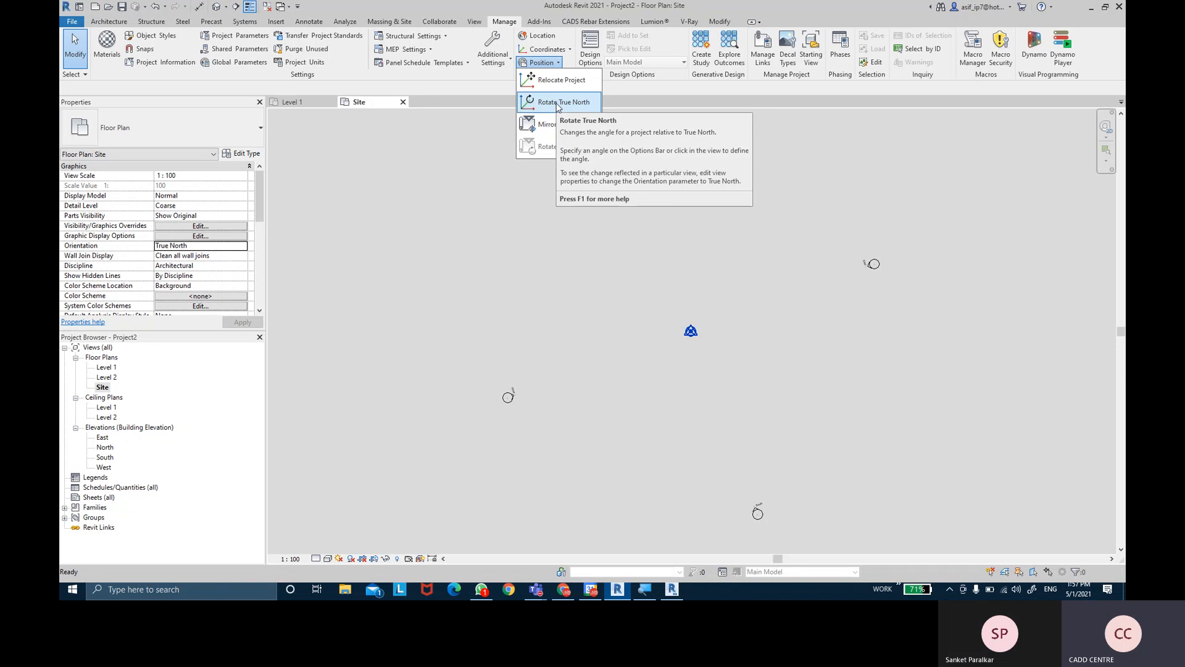
- Window-select the top, right, bottom and left elevation markers together
{"action": "key", "text": "Escape"}
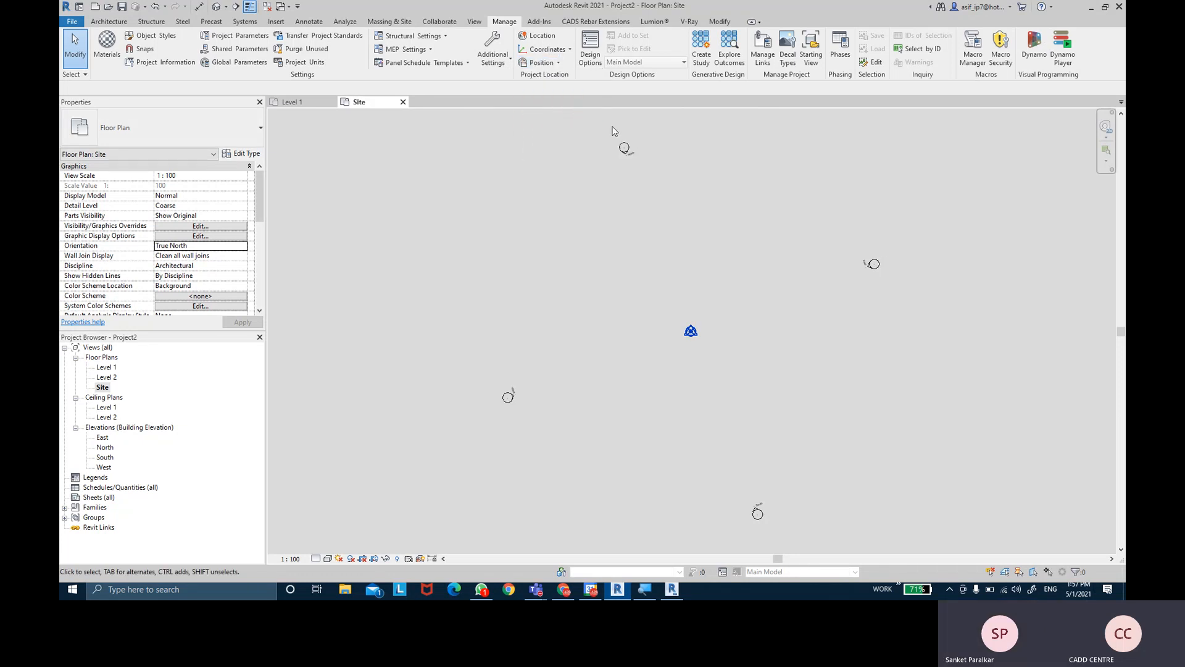
{"action": "left_click_drag", "start_coordinate": [609, 126], "coordinate": [643, 165]}
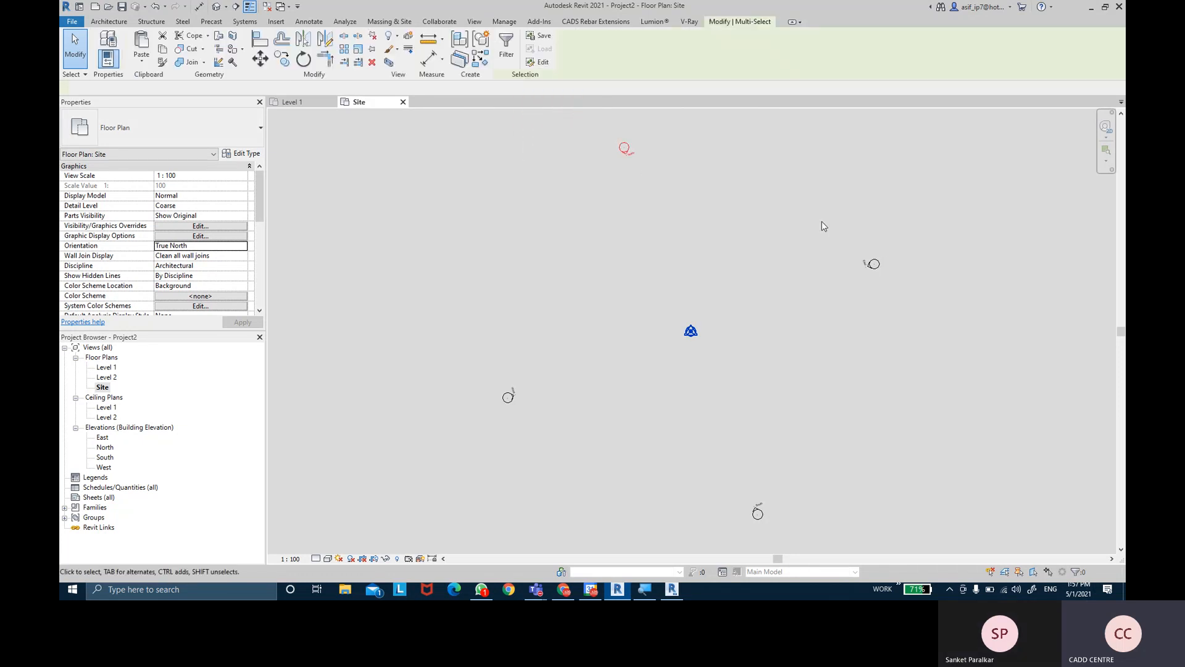
{"action": "left_click_drag", "start_coordinate": [856, 242], "coordinate": [900, 292], "text": "ctrl"}
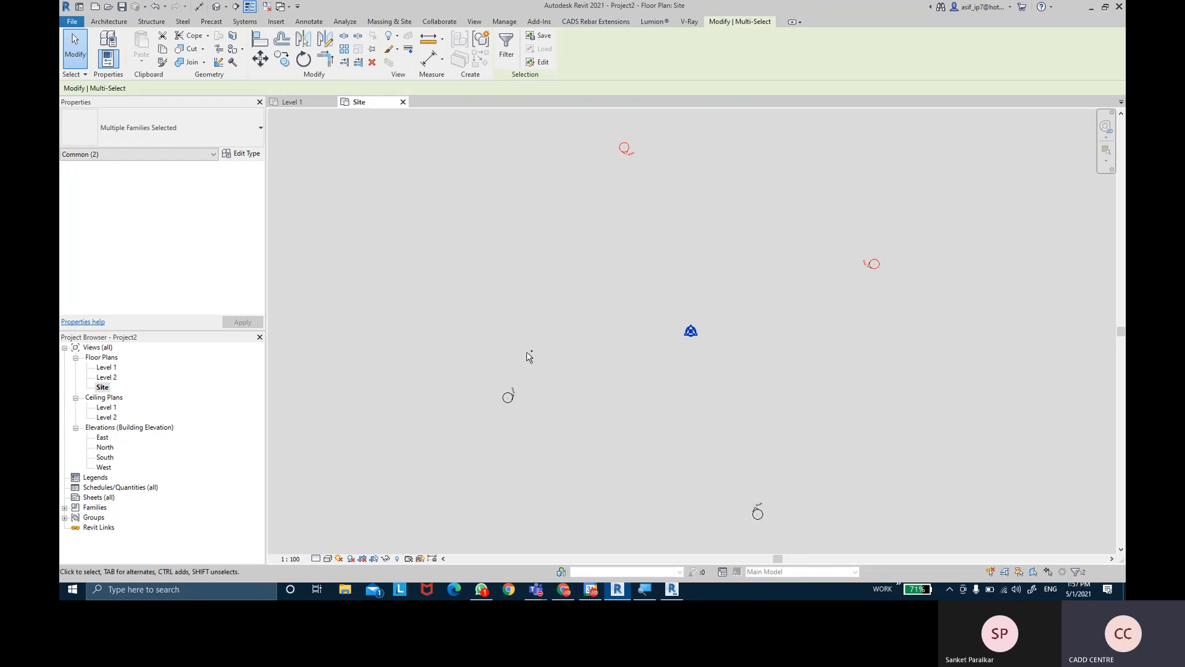
{"action": "left_click_drag", "start_coordinate": [515, 417], "coordinate": [527, 428], "text": "ctrl"}
{"action": "left_click_drag", "start_coordinate": [740, 475], "coordinate": [800, 551], "text": "ctrl"}
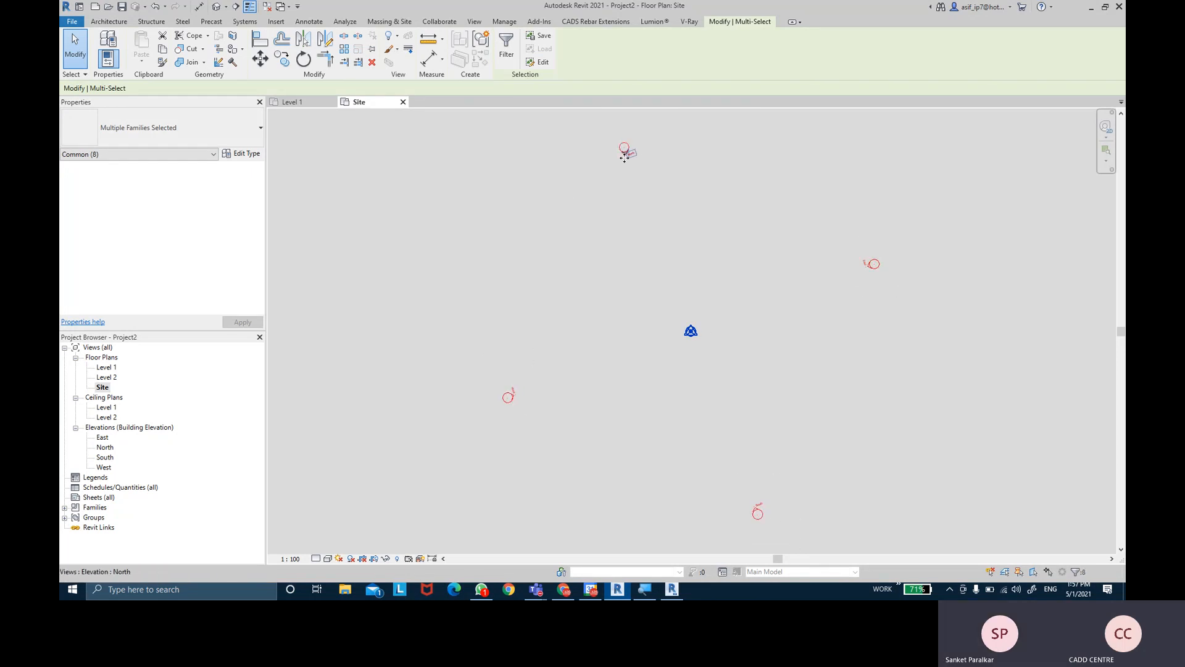
{"action": "left_click", "coordinate": [515, 335]}
{"action": "left_click_drag", "start_coordinate": [607, 120], "coordinate": [671, 175]}
{"action": "left_click_drag", "start_coordinate": [843, 216], "coordinate": [896, 272], "text": "ctrl"}
{"action": "left_click_drag", "start_coordinate": [736, 492], "coordinate": [803, 552], "text": "ctrl"}
{"action": "left_click_drag", "start_coordinate": [495, 379], "coordinate": [530, 424], "text": "ctrl"}
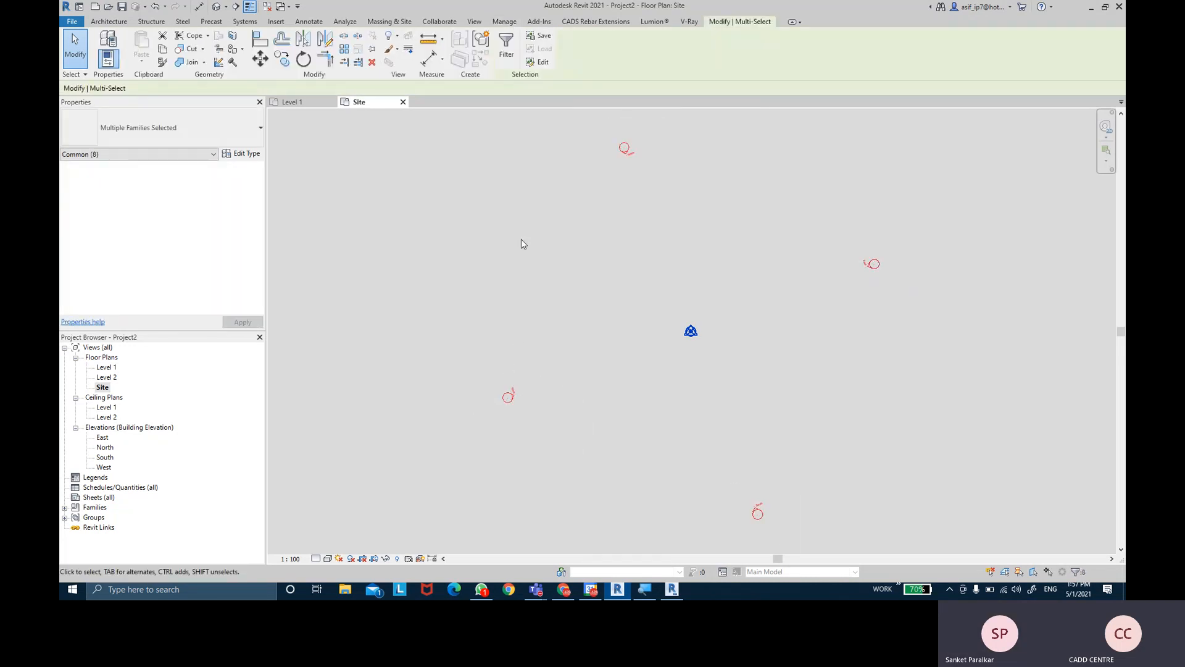
- Pin the four selected elevation markers, then reselect the top marker to verify
{"action": "left_click", "coordinate": [372, 50]}
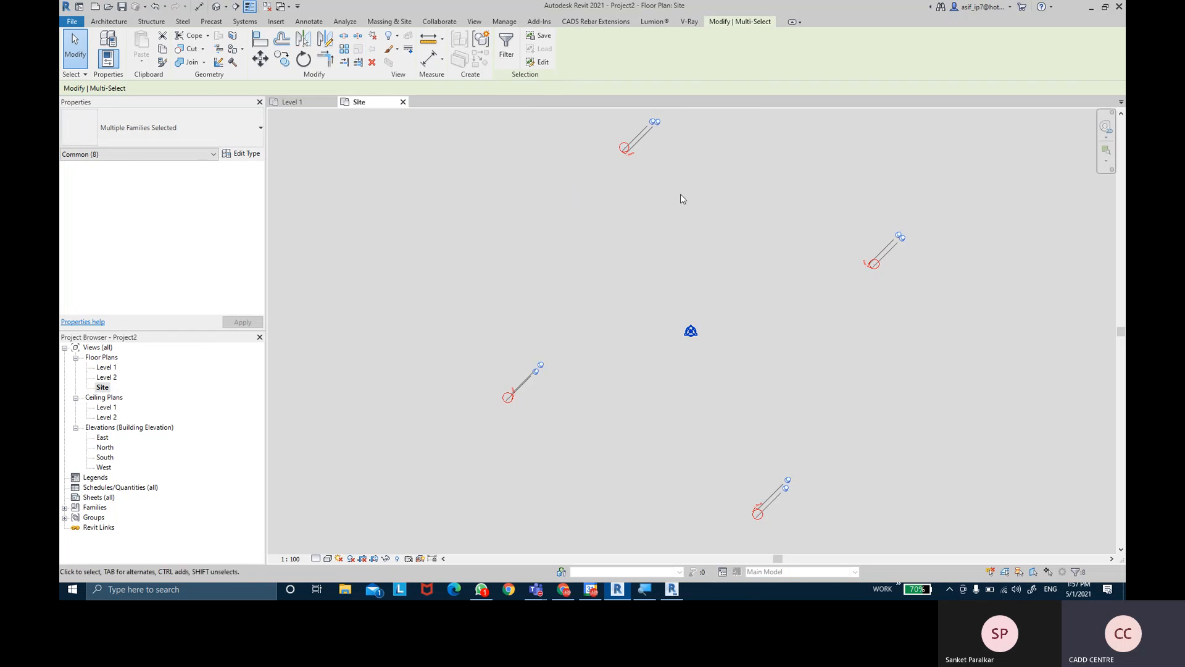
{"action": "left_click", "coordinate": [698, 184]}
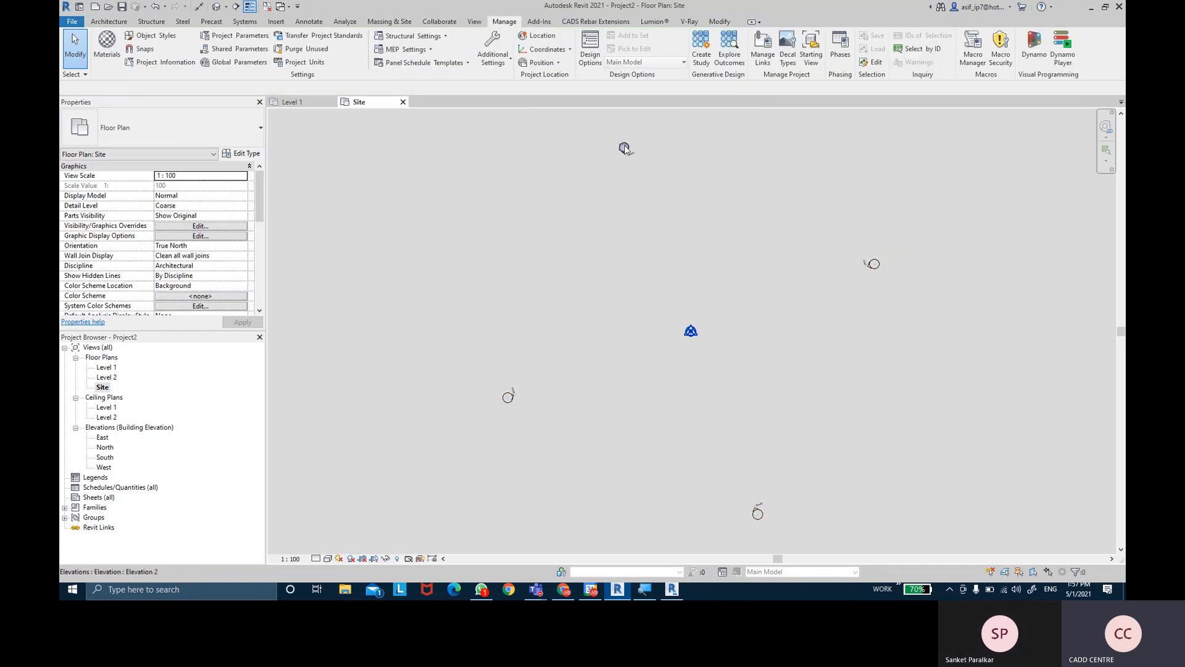
{"action": "left_click", "coordinate": [623, 149]}
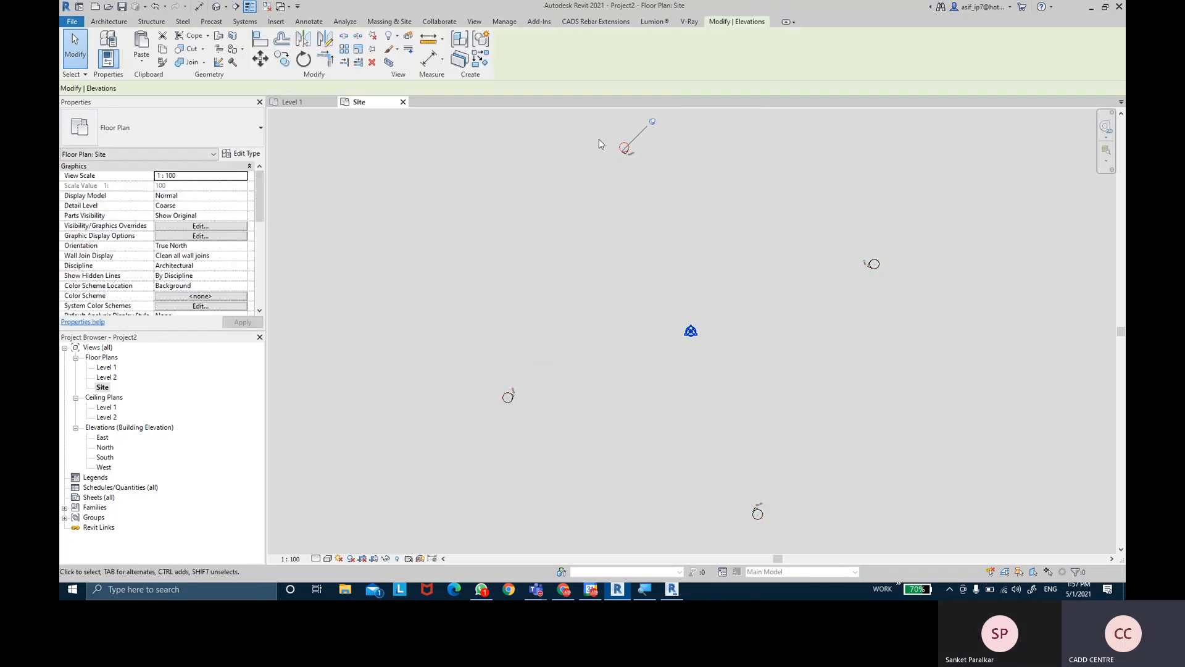
- Open the North elevation, centre the Level 1 and Level 2 lines, then switch to Google Slides
{"action": "left_click", "coordinate": [577, 191]}
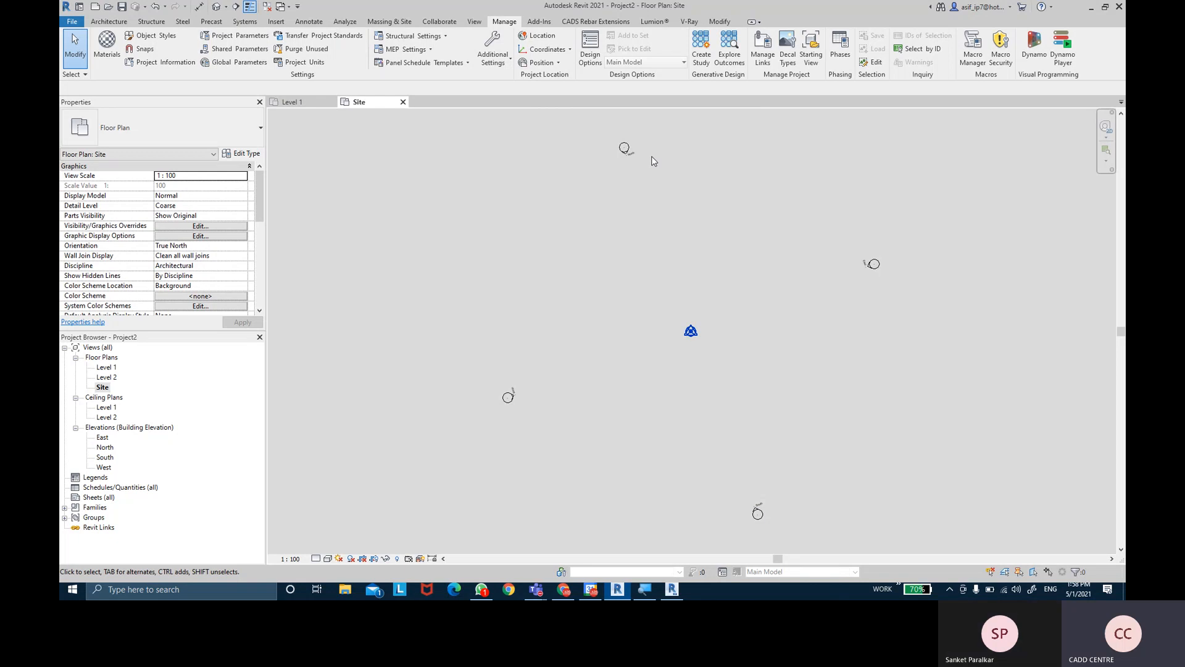
{"action": "middle_click_drag", "start_coordinate": [674, 184], "coordinate": [666, 181]}
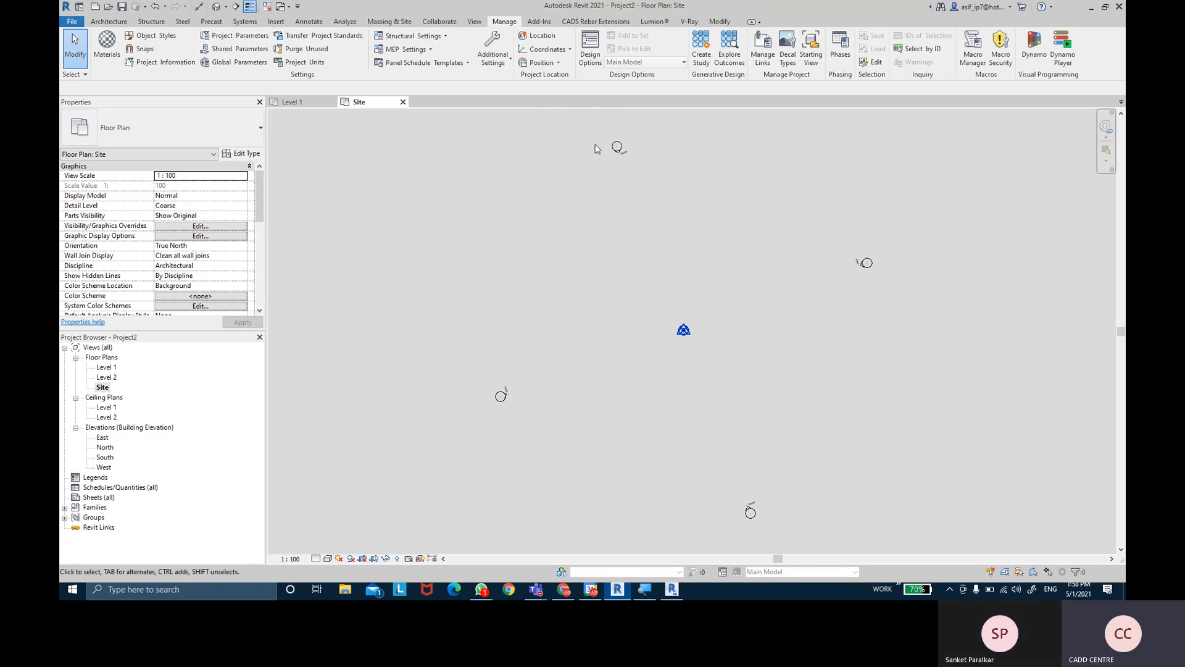
{"action": "left_click", "coordinate": [116, 21]}
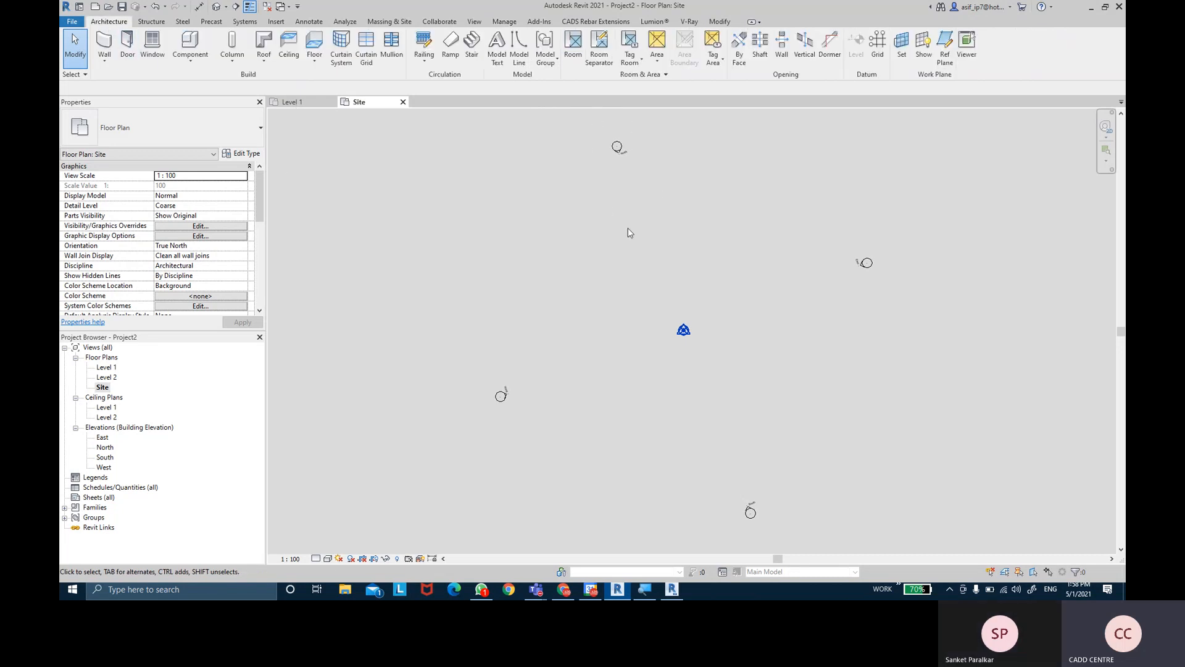
{"action": "middle_click_drag", "start_coordinate": [625, 234], "coordinate": [639, 240]}
{"action": "double_click", "coordinate": [105, 447]}
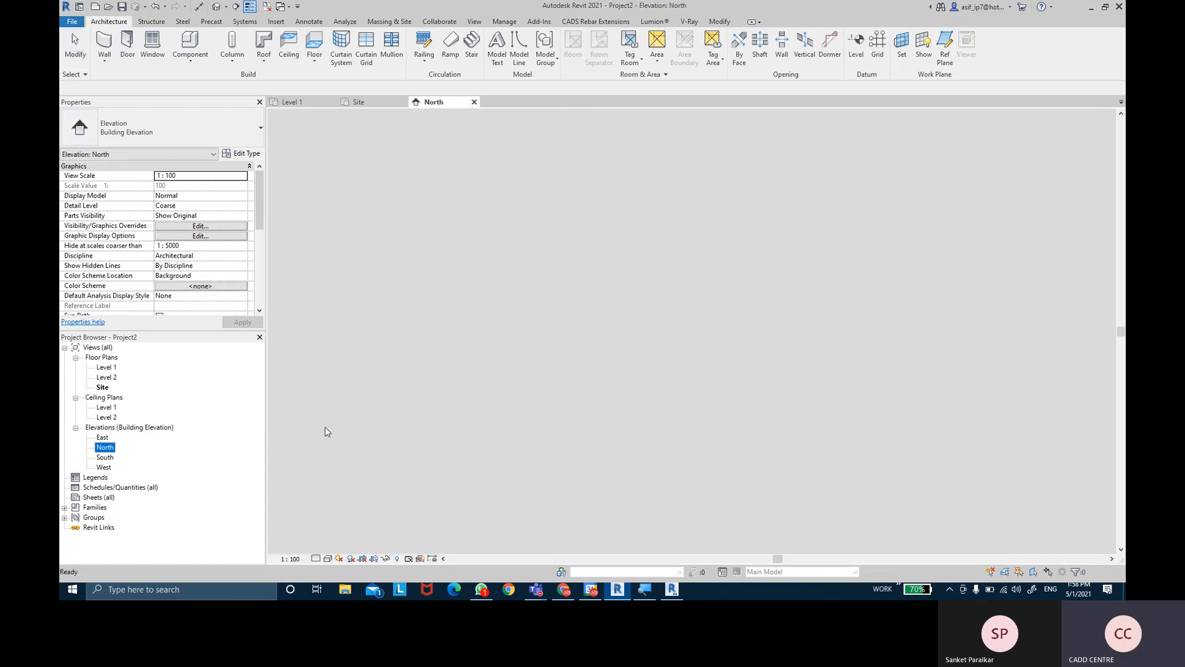
{"action": "middle_click_drag", "start_coordinate": [787, 325], "coordinate": [714, 318]}
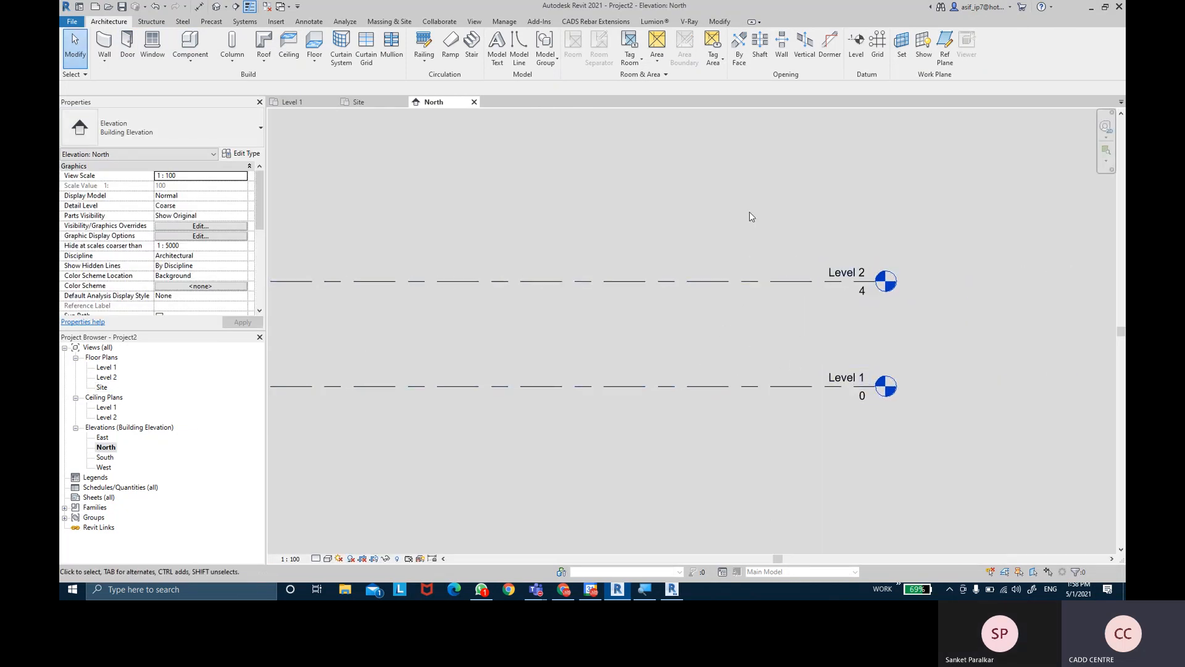
{"action": "middle_click_drag", "start_coordinate": [749, 212], "coordinate": [747, 224]}
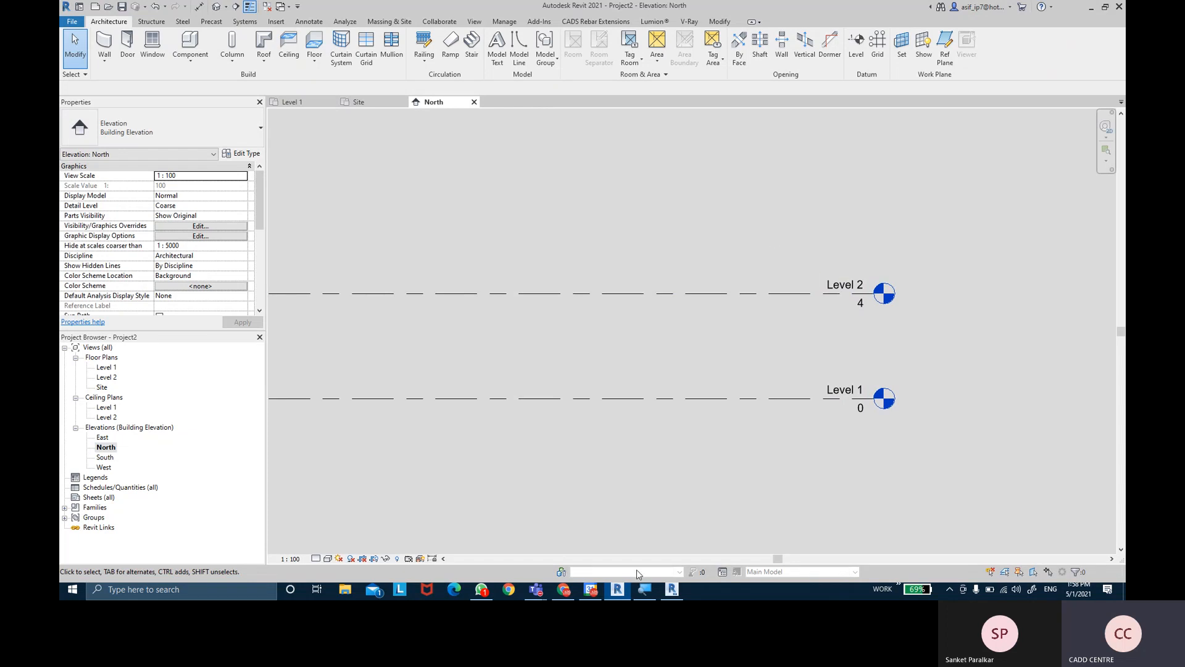
{"action": "left_click", "coordinate": [564, 589]}
- Step through slides UNITS, LEVELS, MODIFY LEVEL, BUILDING ELEMENTS and BASIC WALLS
{"action": "scroll", "coordinate": [150, 474], "scroll_direction": "down", "scroll_amount": 1}
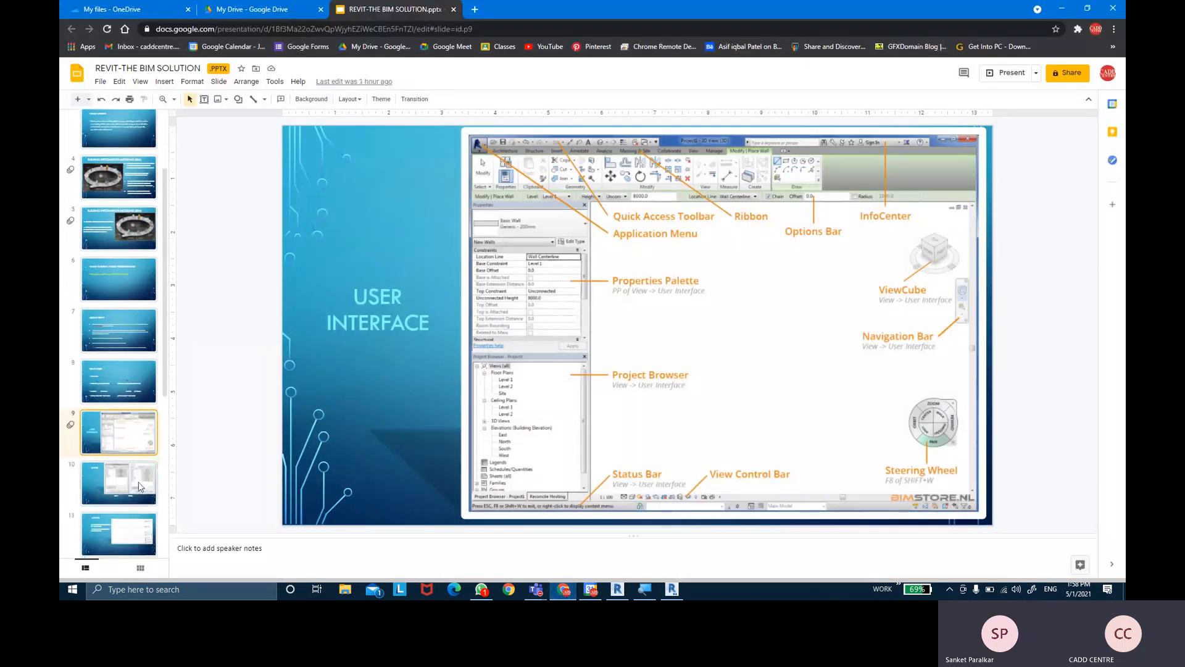
{"action": "left_click", "coordinate": [139, 486]}
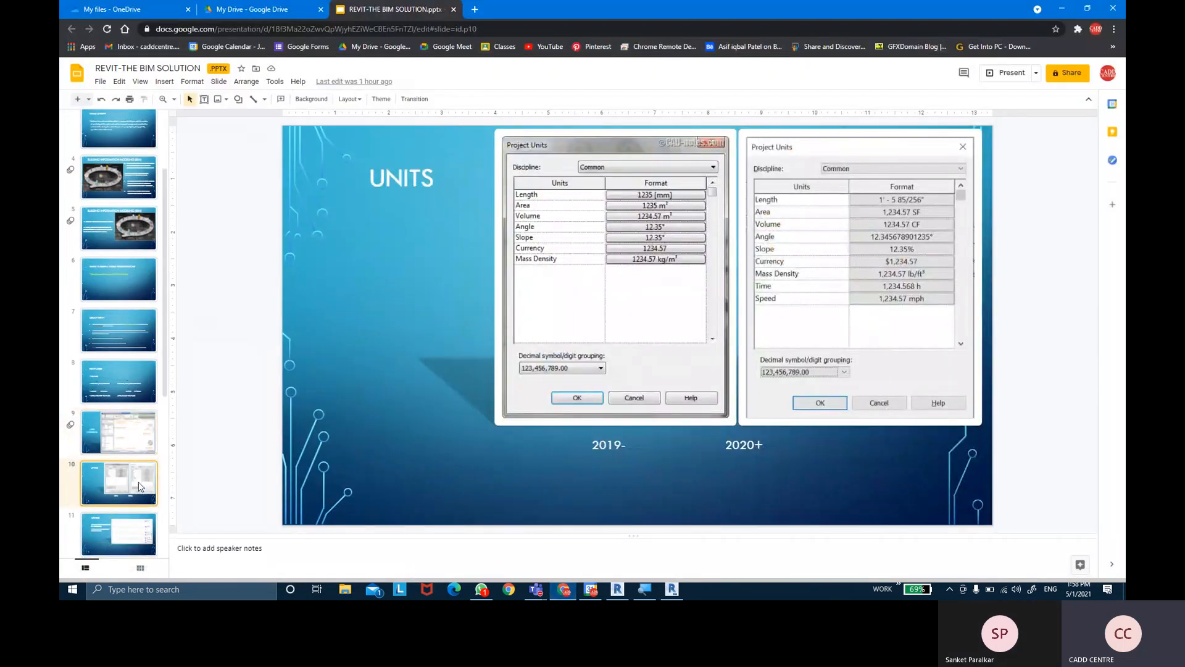
{"action": "left_click", "coordinate": [133, 527]}
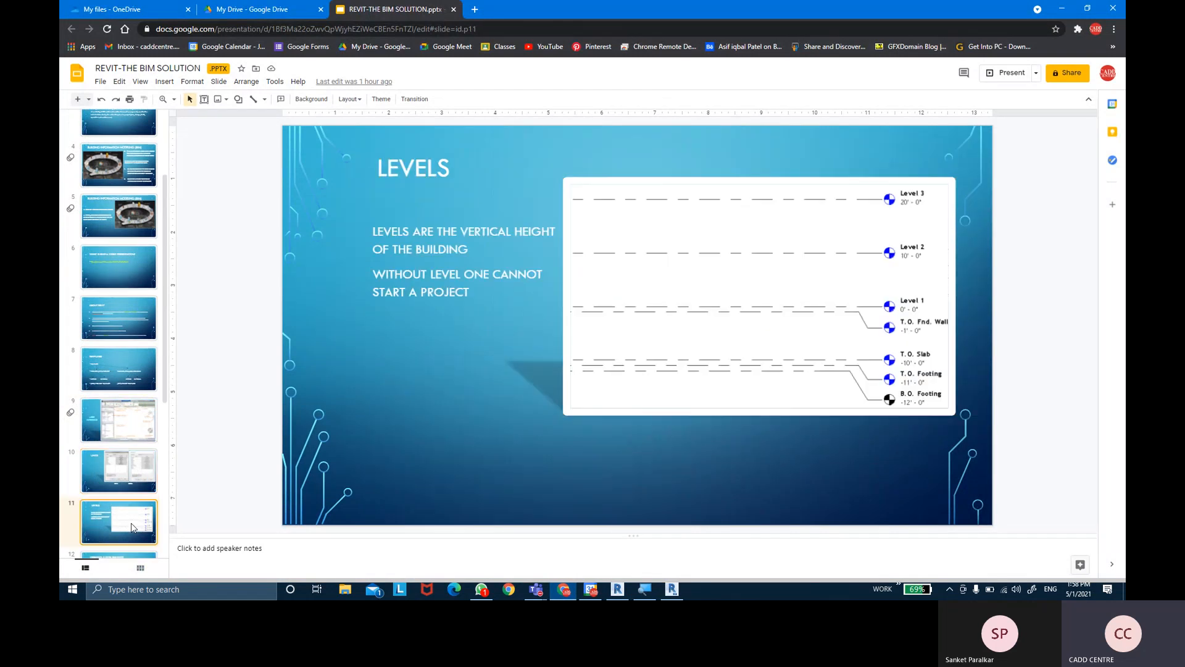
{"action": "scroll", "coordinate": [132, 526], "scroll_direction": "down", "scroll_amount": 1}
{"action": "left_click", "coordinate": [131, 524]}
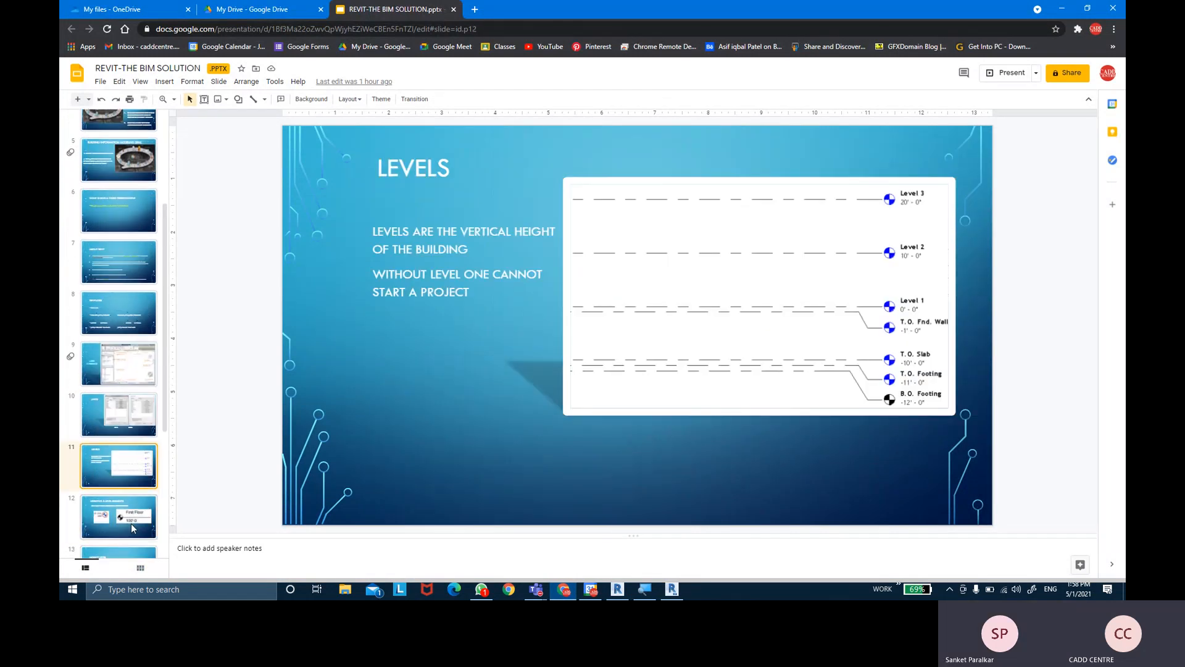
{"action": "scroll", "coordinate": [131, 523], "scroll_direction": "down", "scroll_amount": 1}
{"action": "left_click", "coordinate": [131, 521]}
{"action": "scroll", "coordinate": [131, 522], "scroll_direction": "down", "scroll_amount": 1}
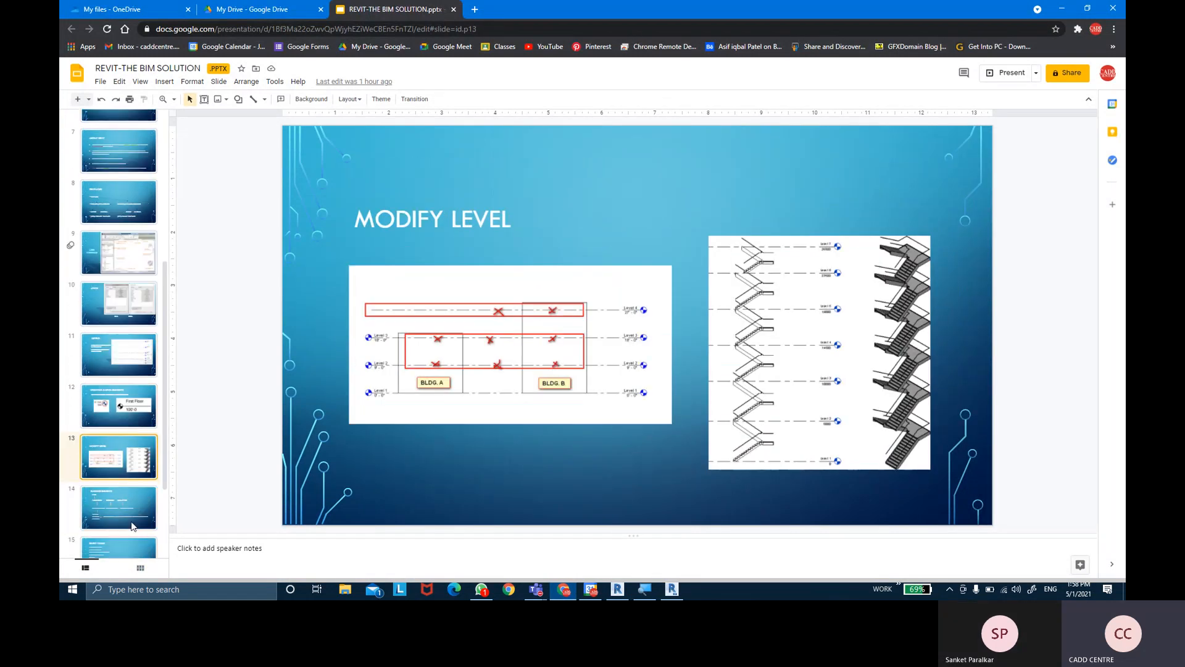
{"action": "left_click", "coordinate": [131, 516]}
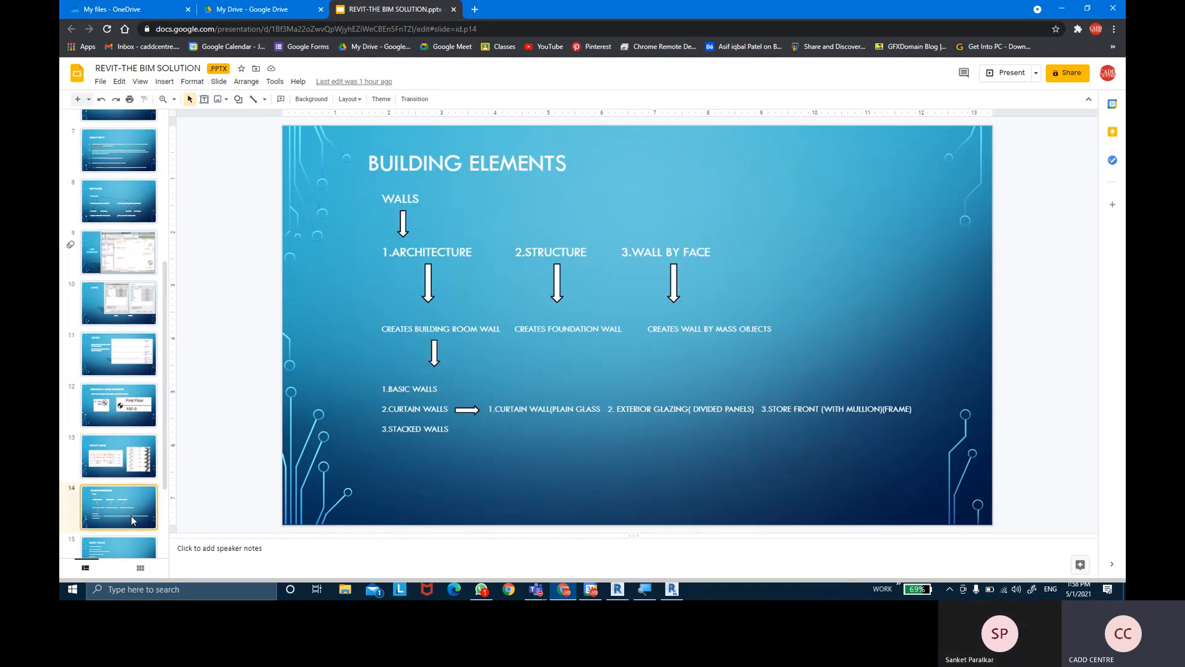
{"action": "key", "text": "Down"}
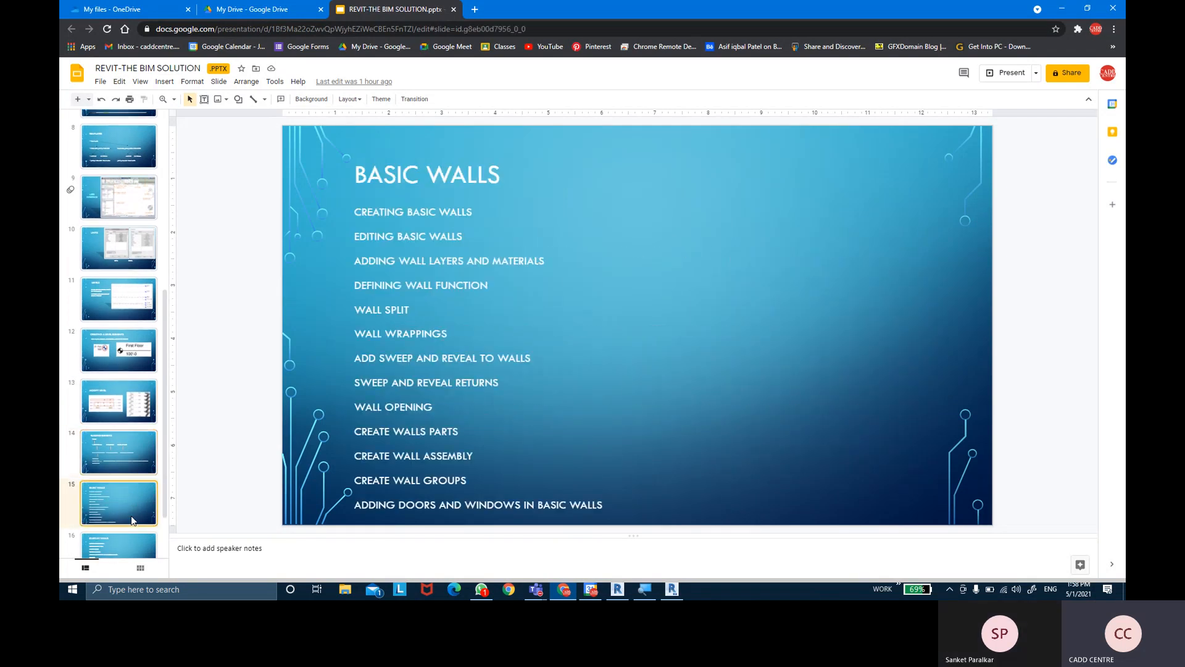
- View the CURTAIN WALLS and BIM slides, then return to the Teams meeting
{"action": "scroll", "coordinate": [148, 460], "scroll_direction": "down", "scroll_amount": 1}
{"action": "scroll", "coordinate": [149, 461], "scroll_direction": "down", "scroll_amount": 1}
{"action": "left_click", "coordinate": [142, 493]}
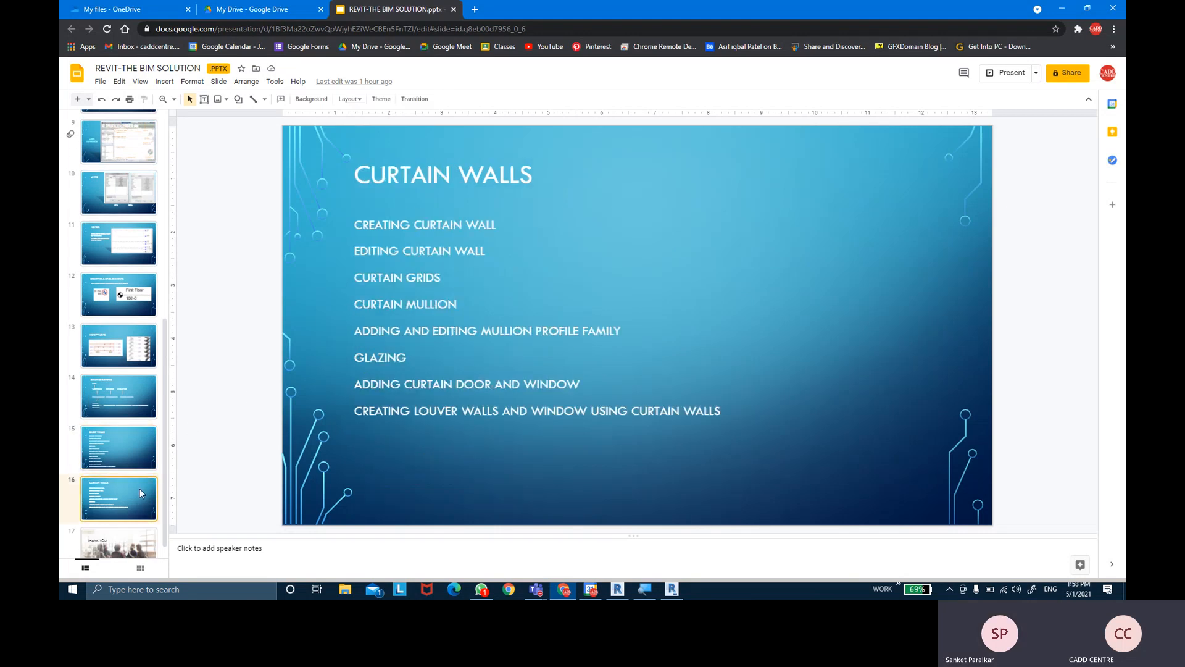
{"action": "scroll", "coordinate": [102, 358], "scroll_direction": "up", "scroll_amount": 5}
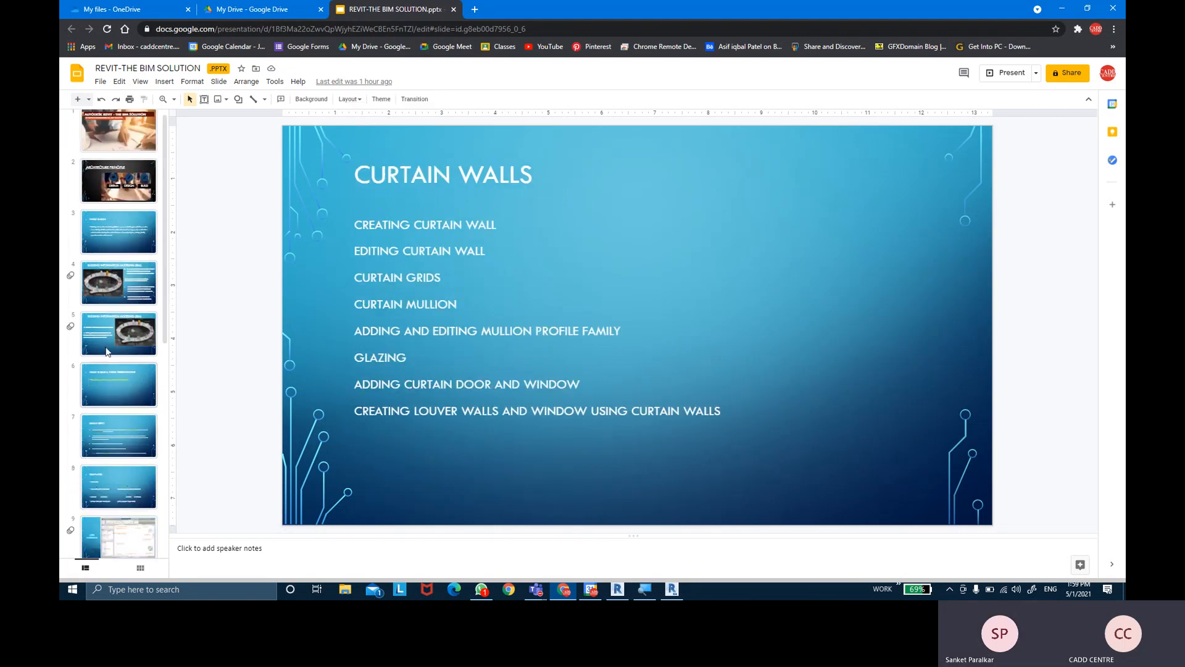
{"action": "scroll", "coordinate": [102, 358], "scroll_direction": "up", "scroll_amount": 3}
{"action": "left_click", "coordinate": [118, 340]}
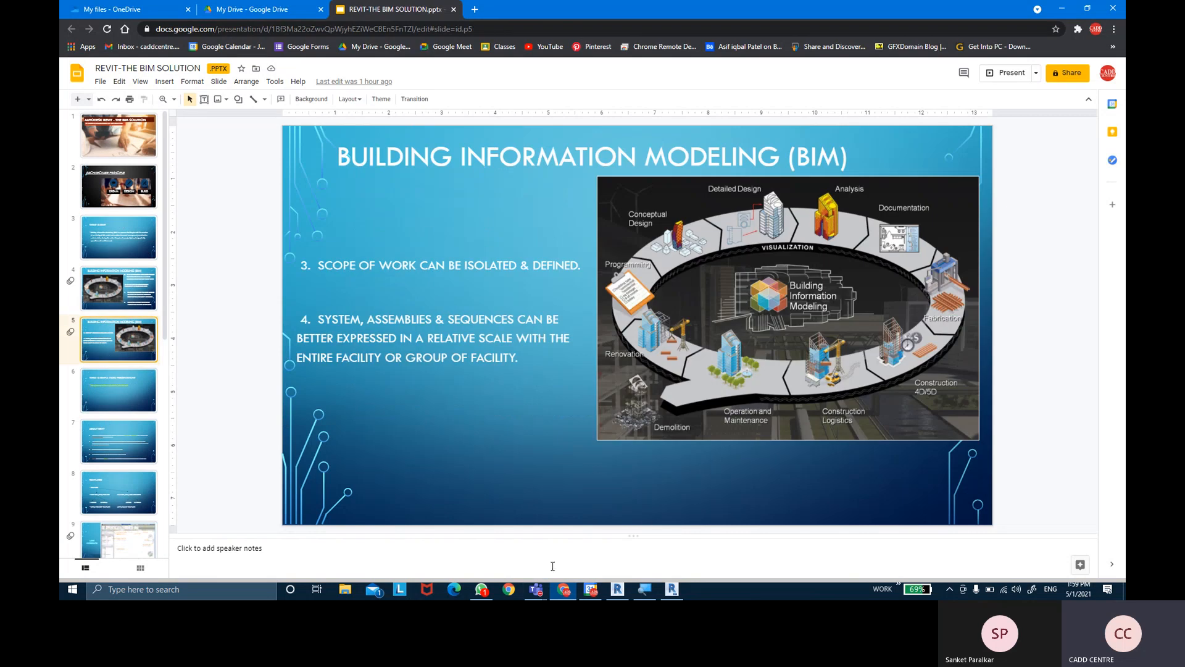
{"action": "mouse_move", "coordinate": [536, 589]}
{"action": "left_click", "coordinate": [576, 517]}
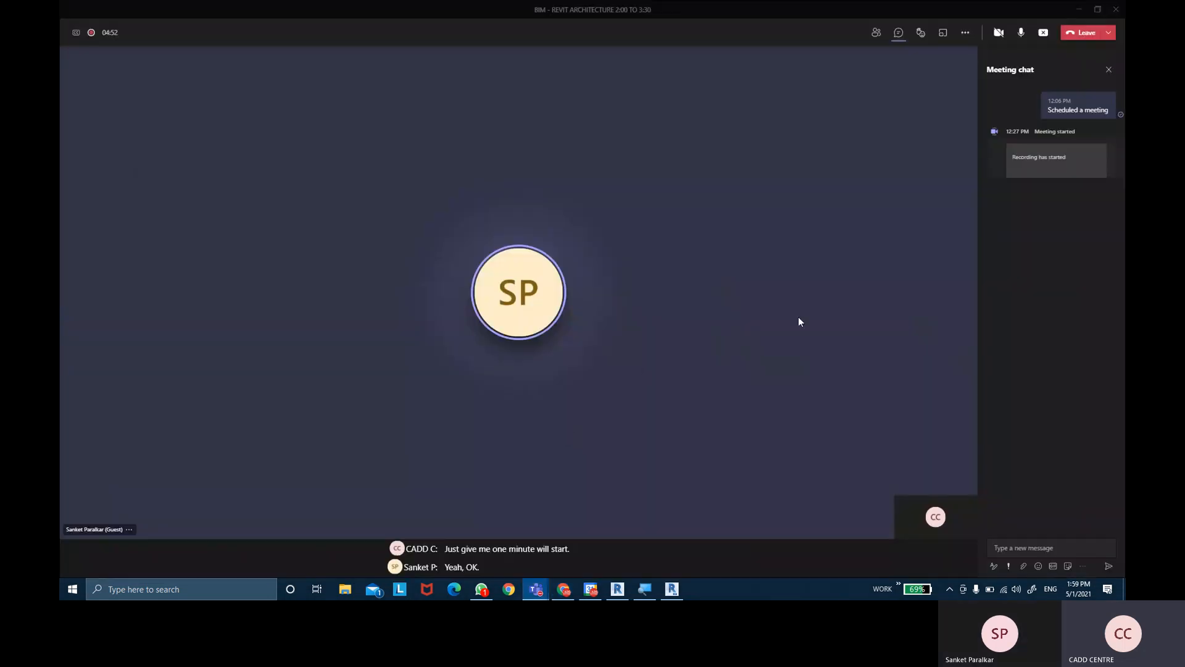